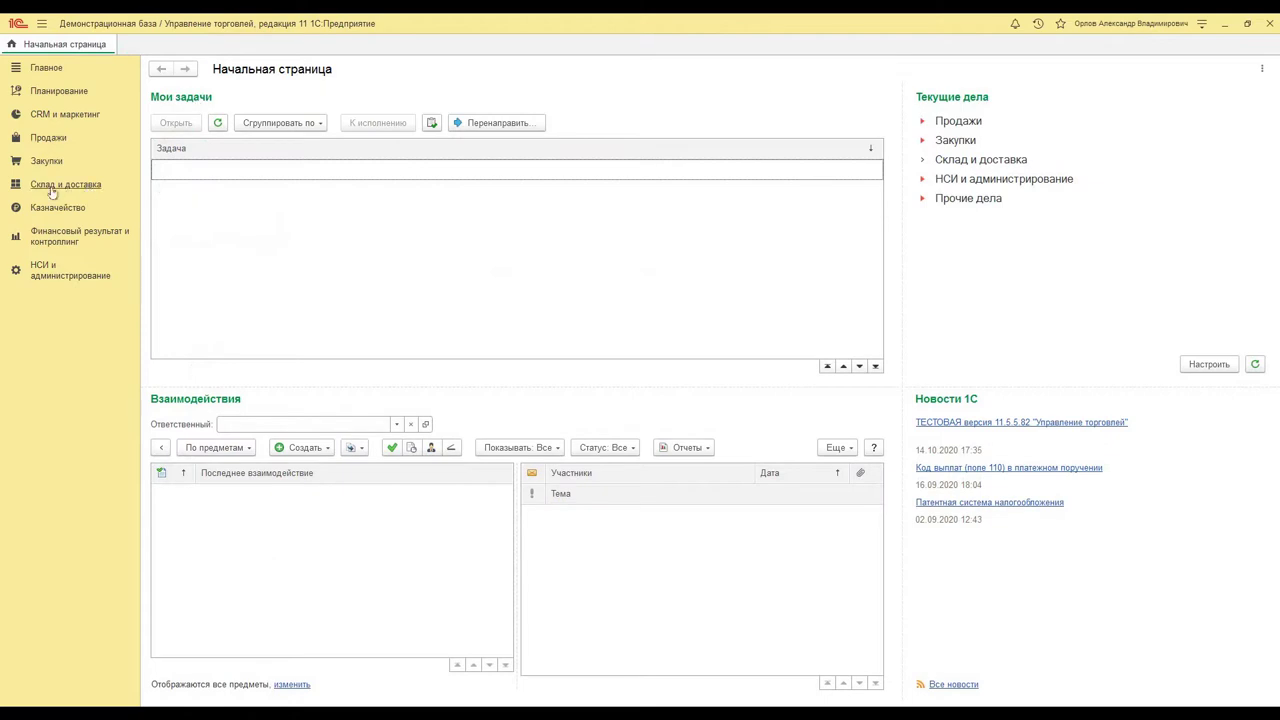
# - Open the list of demand supply methods (Способы обеспечения потребностей) from the warehouse and delivery settings and directories
pyautogui.click(40, 186)
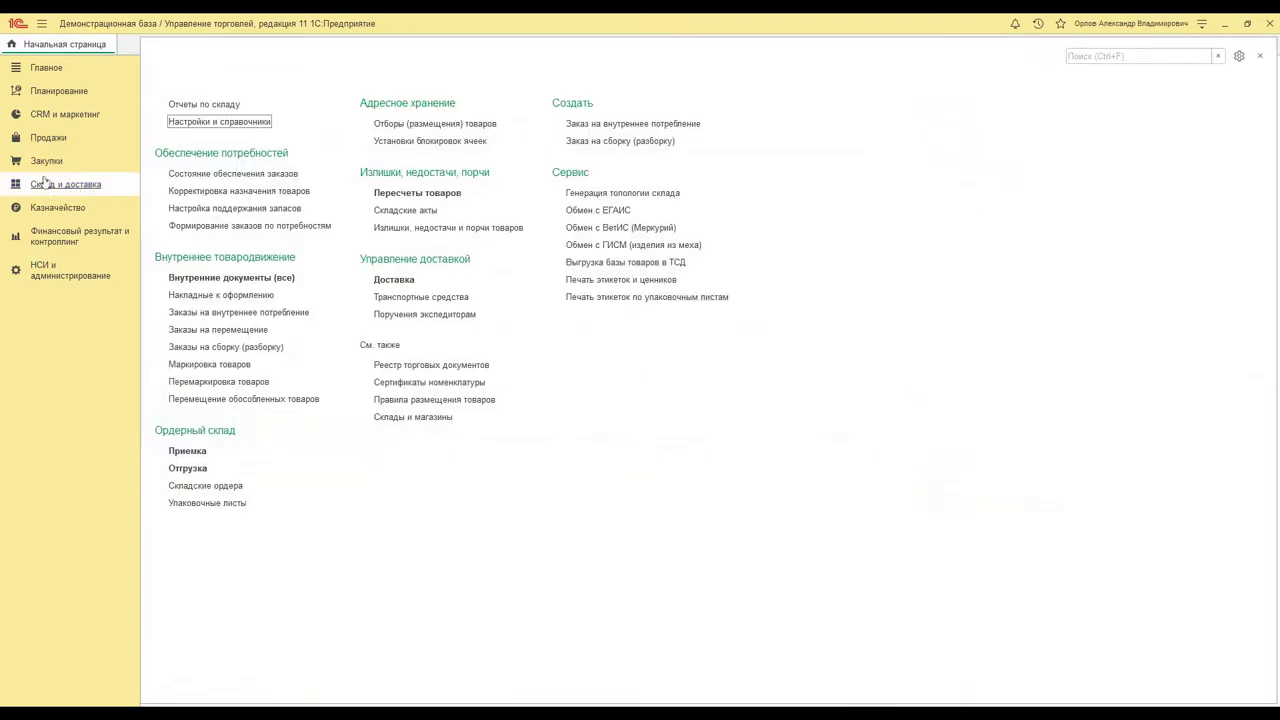
pyautogui.click(222, 122)
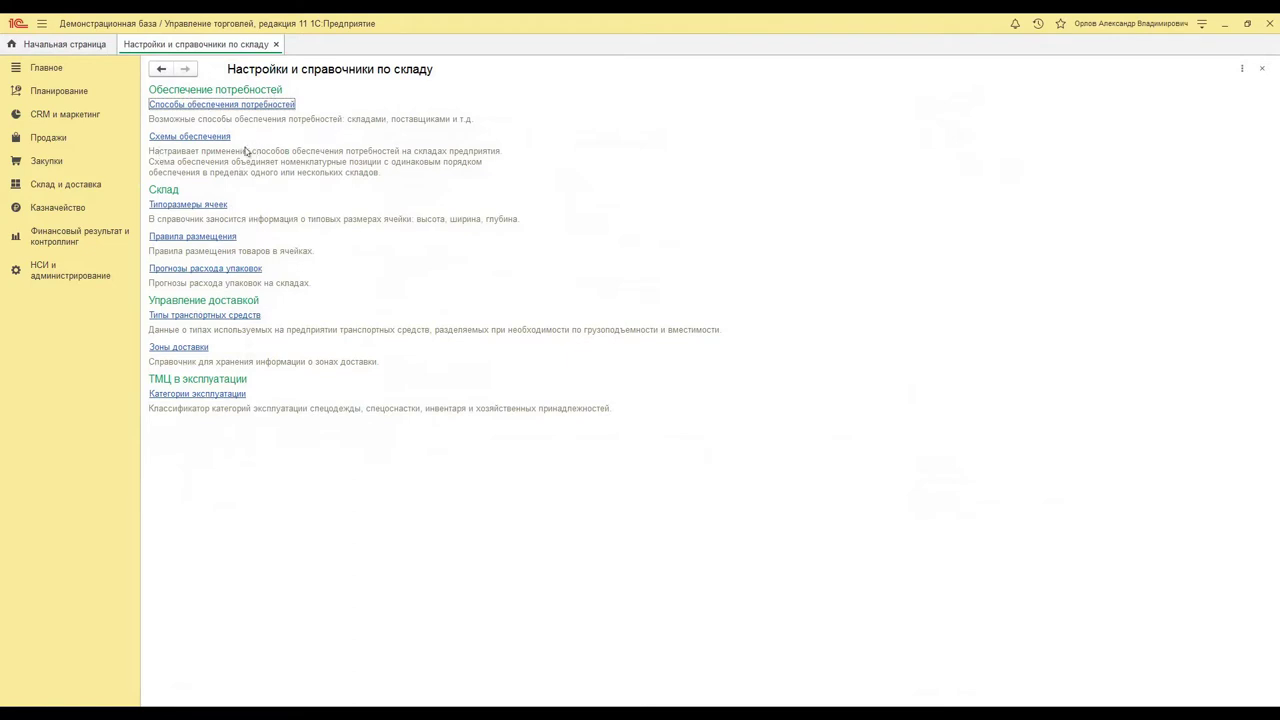
pyautogui.click(216, 106)
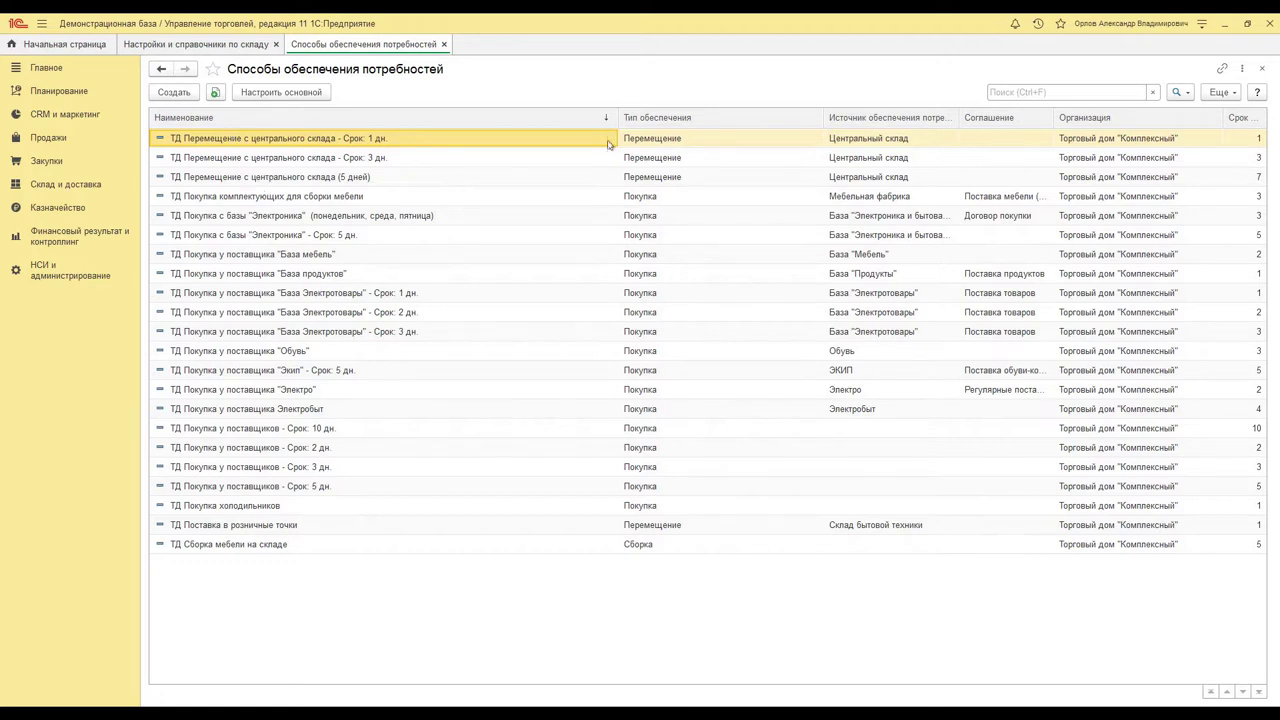
# - Narrow the name and supply type columns of the supply methods list, and widen the Соглашение column to show full agreement names
pyautogui.moveTo(617, 118); pyautogui.dragTo(494, 124)
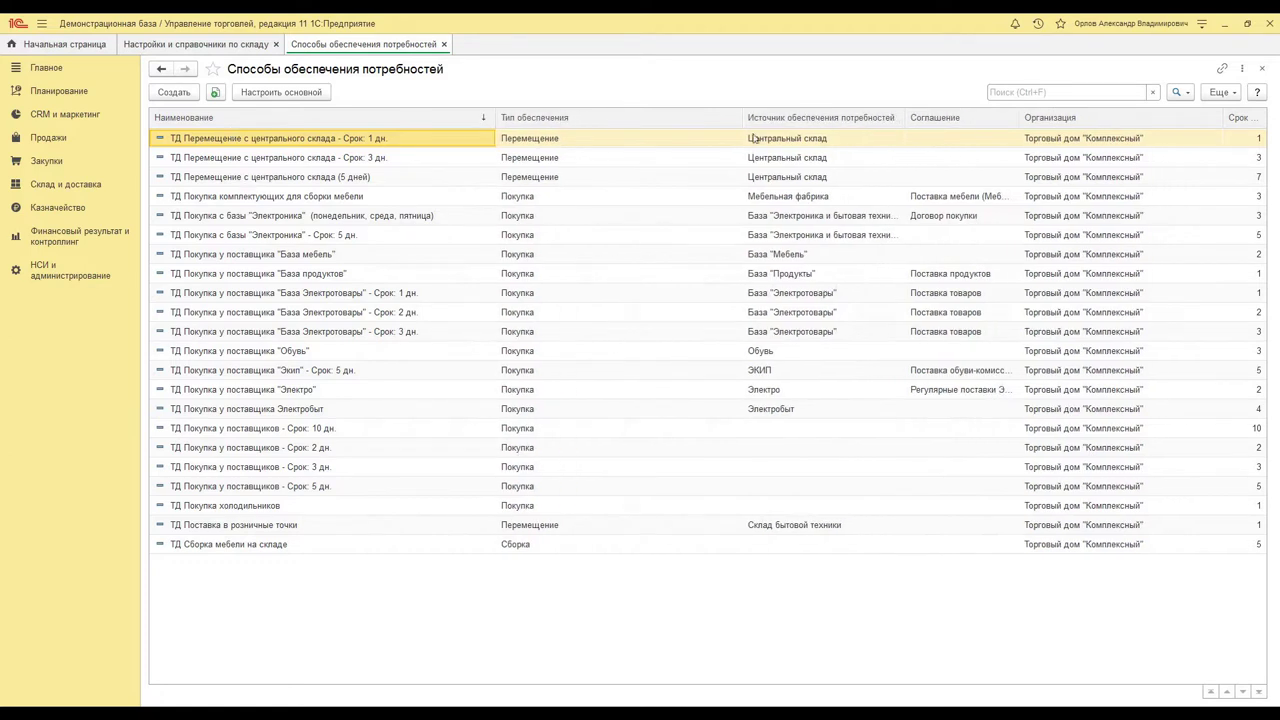
pyautogui.moveTo(742, 118); pyautogui.dragTo(628, 118)
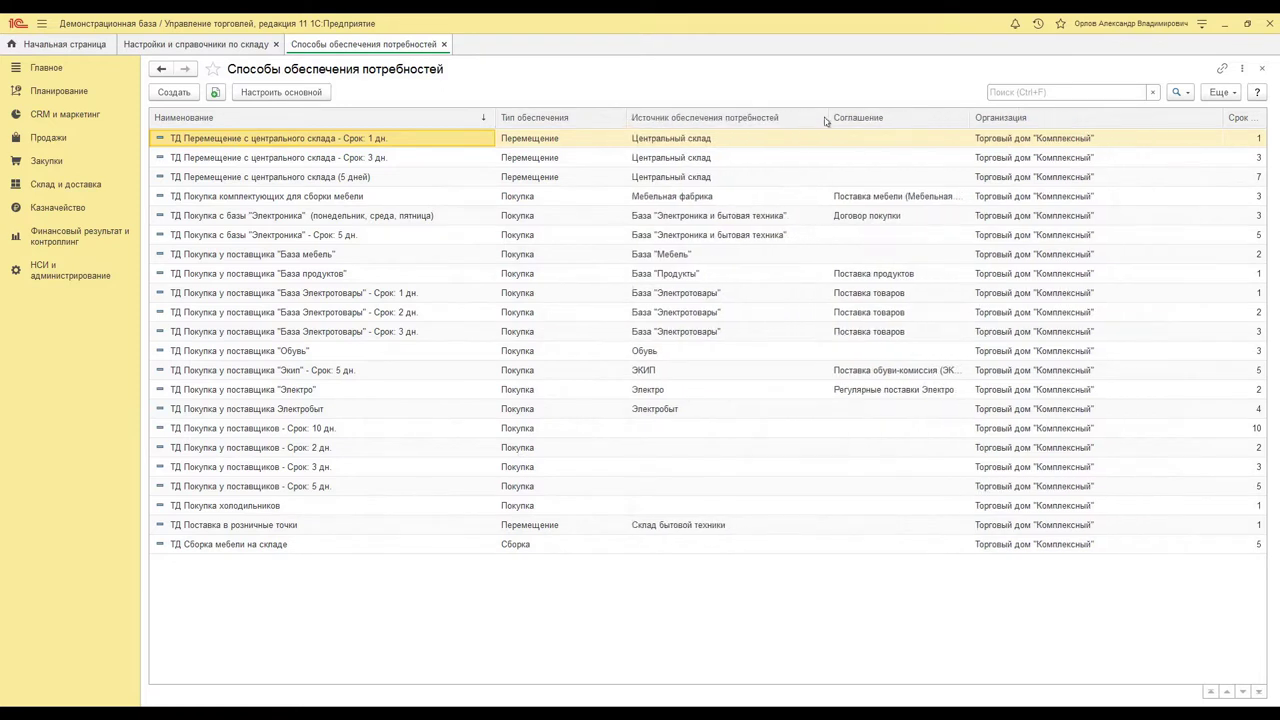
pyautogui.moveTo(825, 118); pyautogui.dragTo(813, 118)
pyautogui.moveTo(968, 118); pyautogui.dragTo(1018, 118)
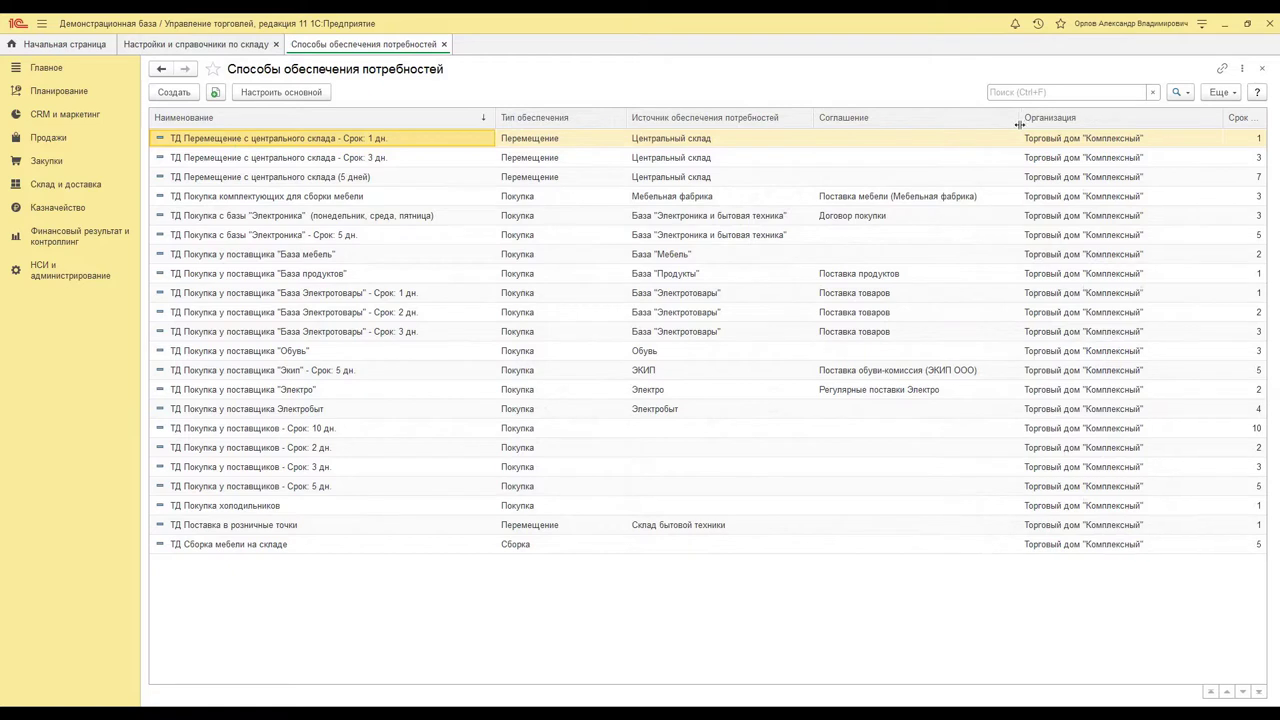
pyautogui.click(545, 142)
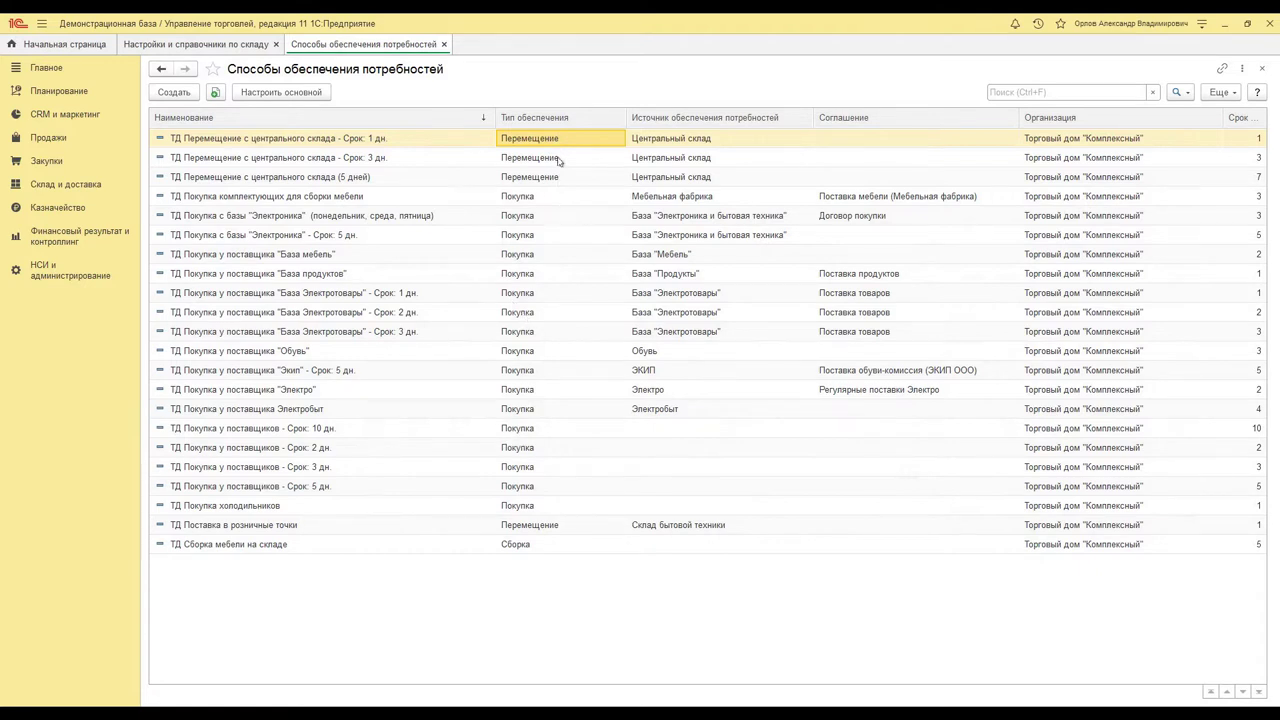
# - Create a new supply method of type Покупка and name it "_Закупка мебели ИП"
pyautogui.click(189, 96)
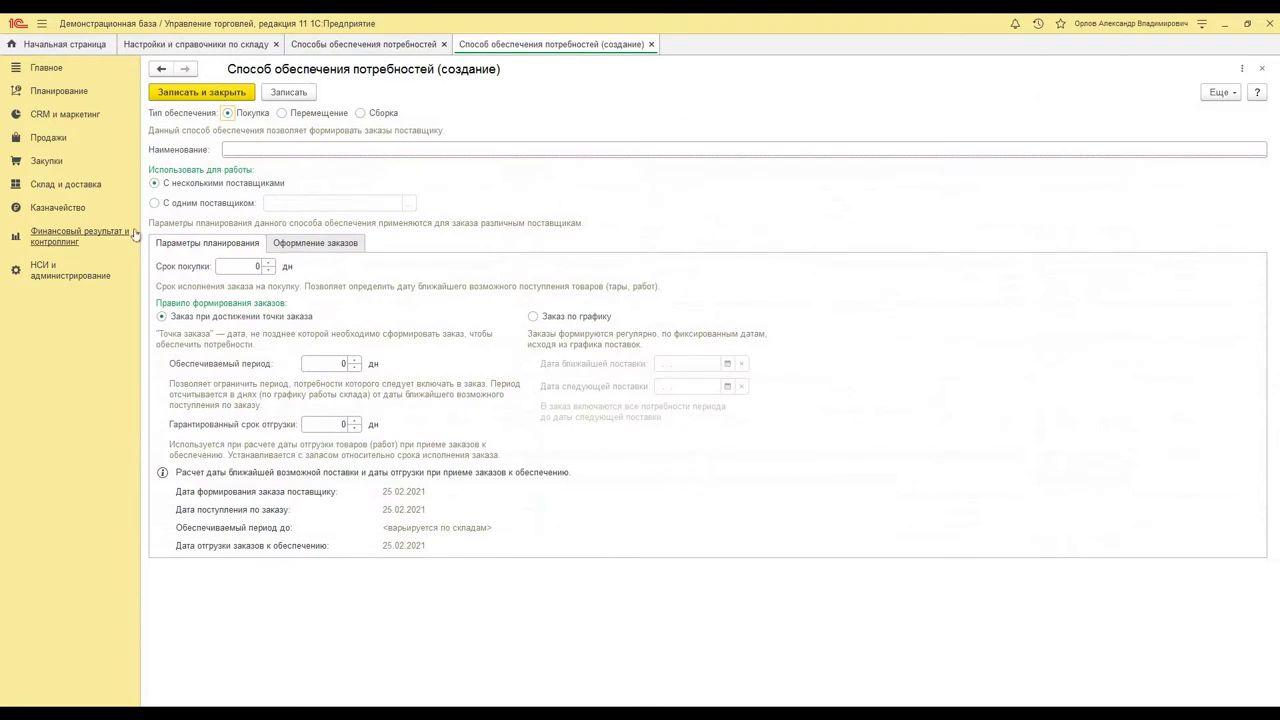
pyautogui.click(250, 148)
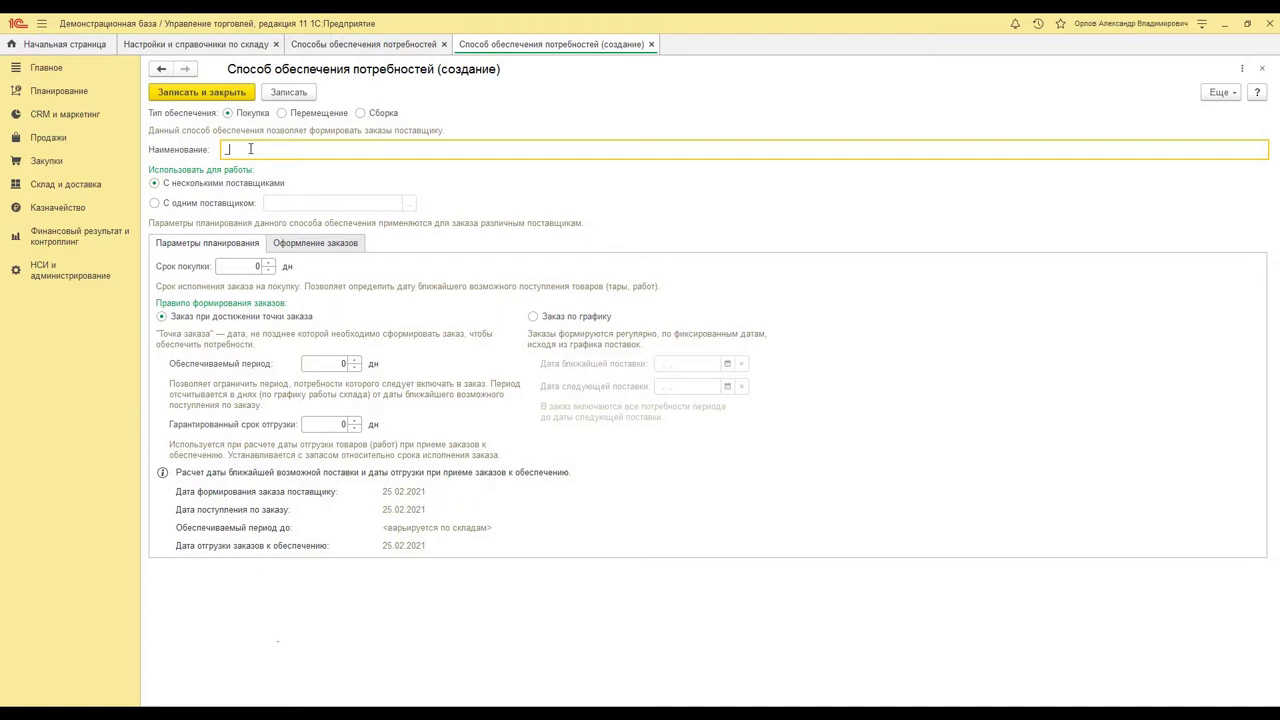
pyautogui.write('Закупка мебели')
pyautogui.write('ИП')
# - Restrict the supply method to a single supplier and choose the partner Белый ветер
pyautogui.click(155, 204)
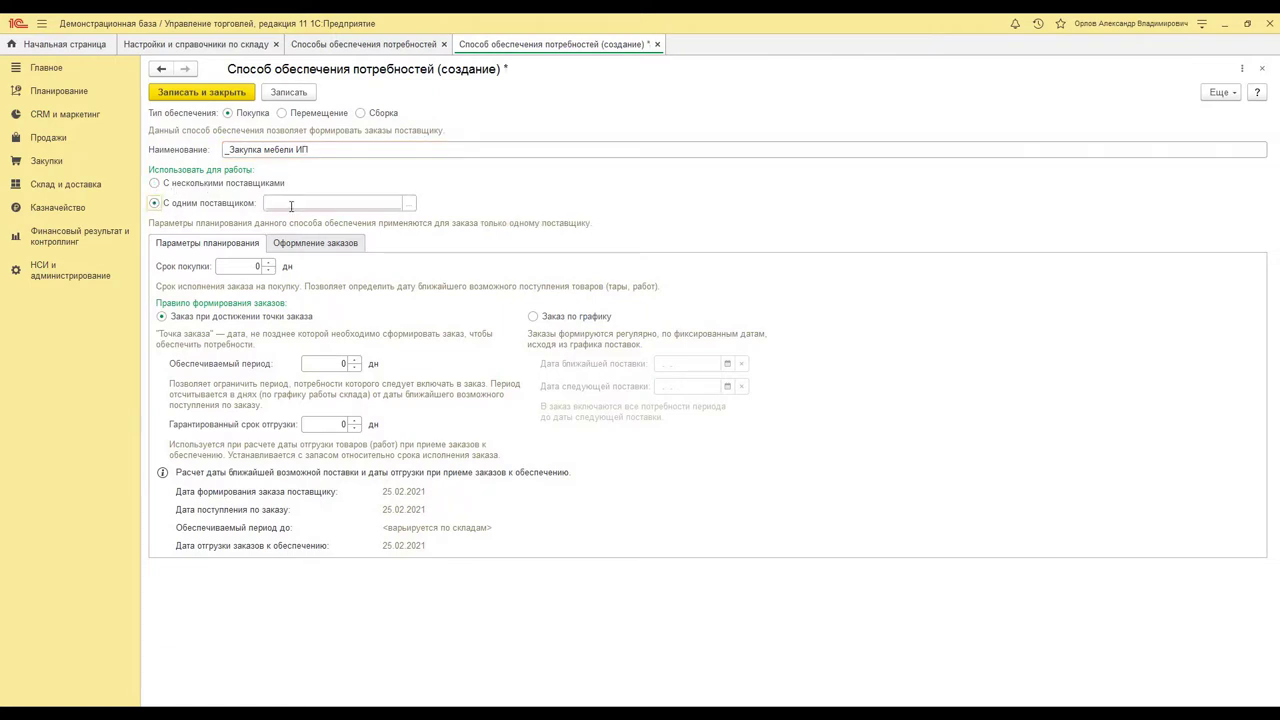
pyautogui.click(405, 204)
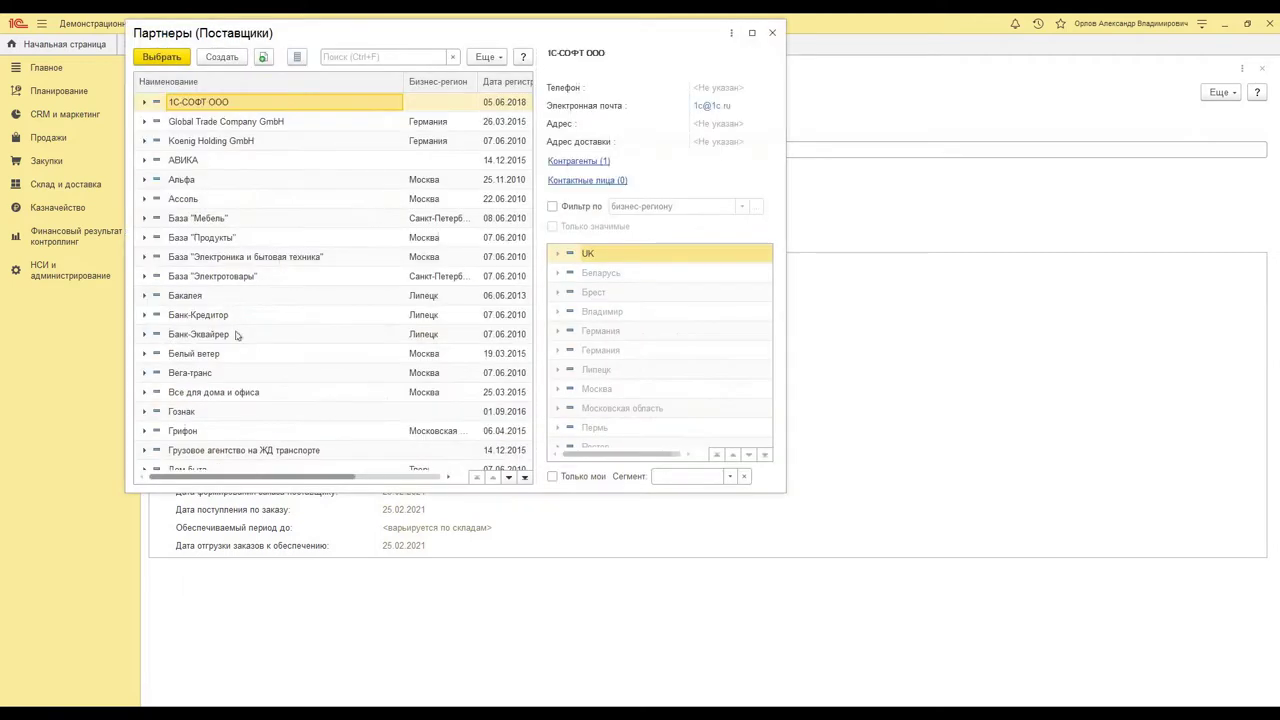
pyautogui.click(203, 357)
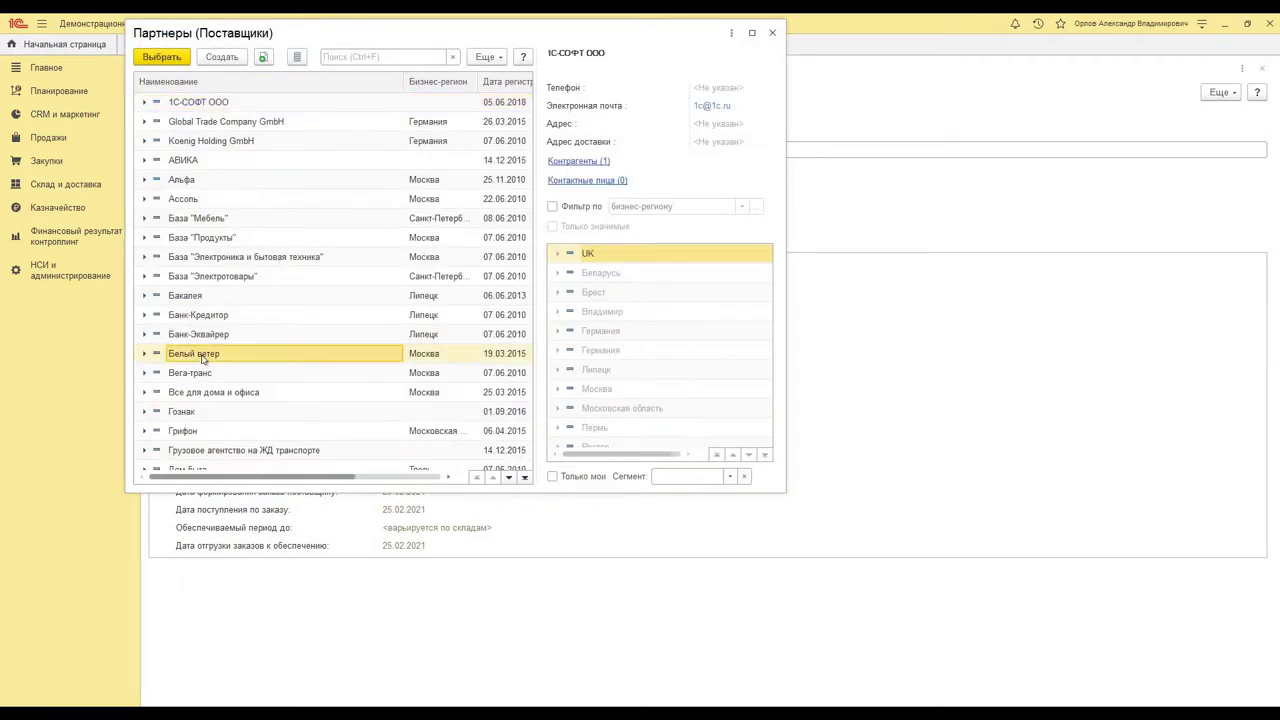
pyautogui.doubleClick(203, 354)
pyautogui.click(232, 268)
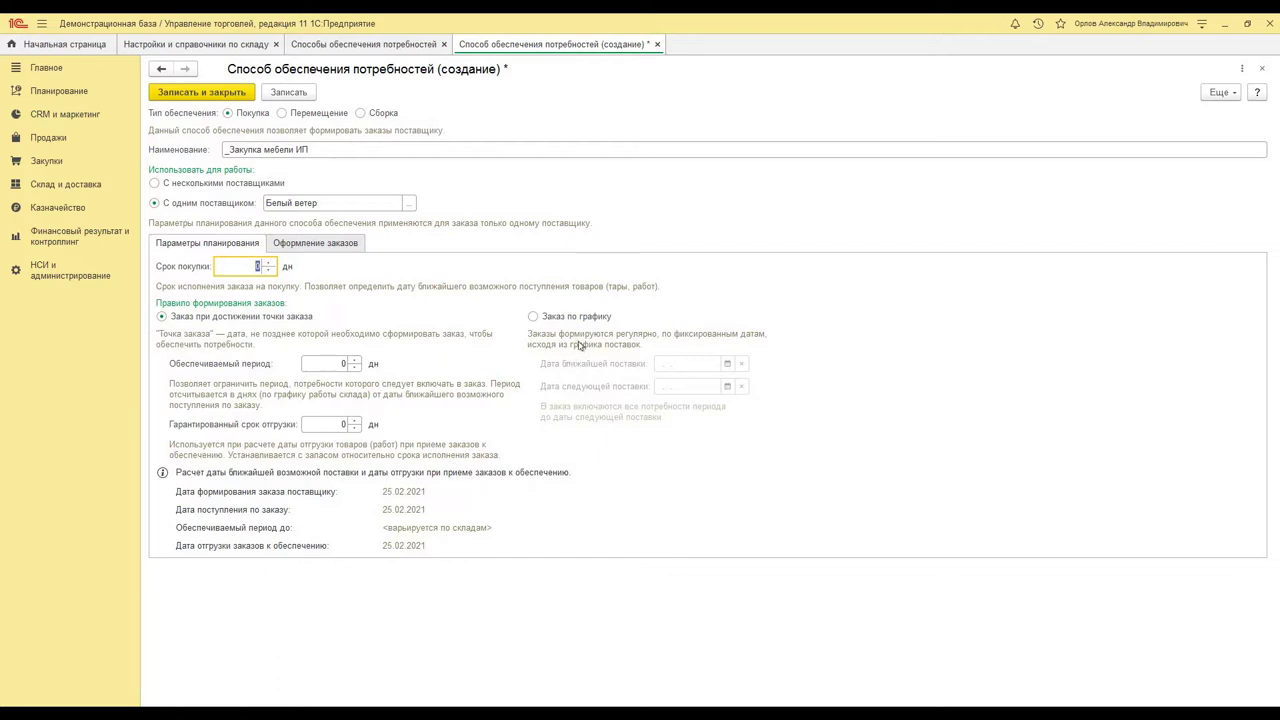
pyautogui.click(533, 317)
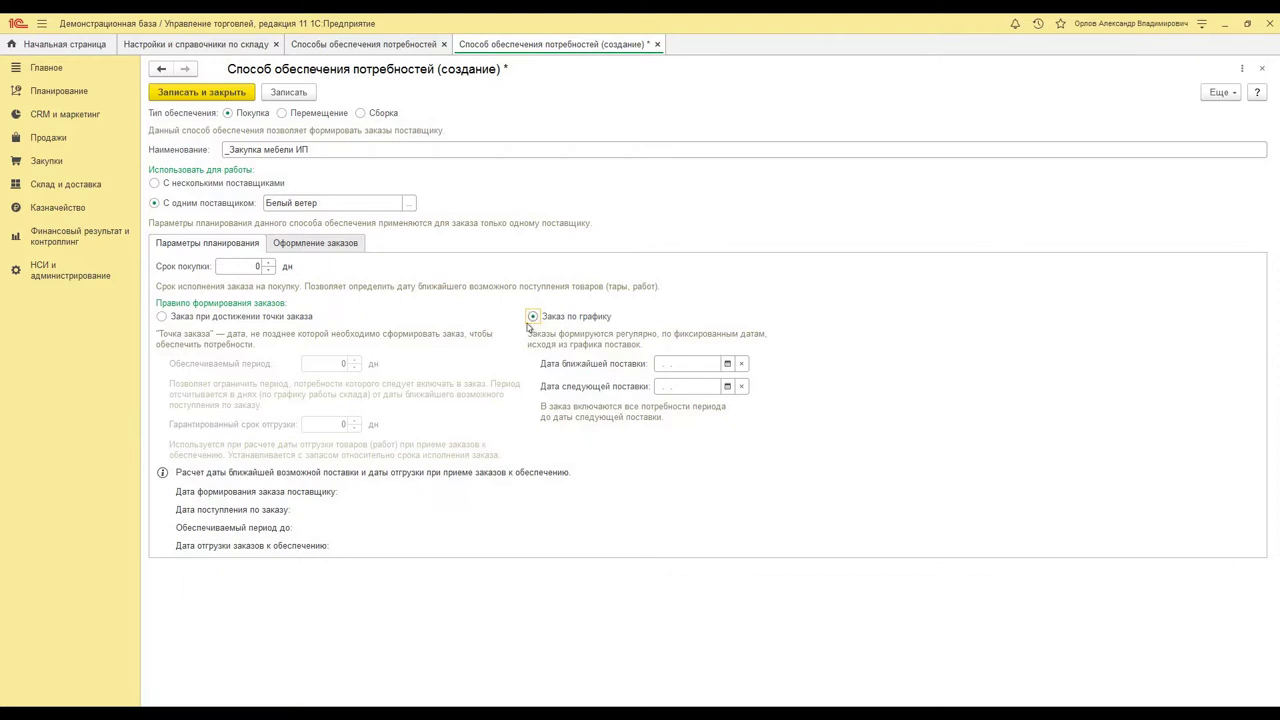
pyautogui.click(162, 317)
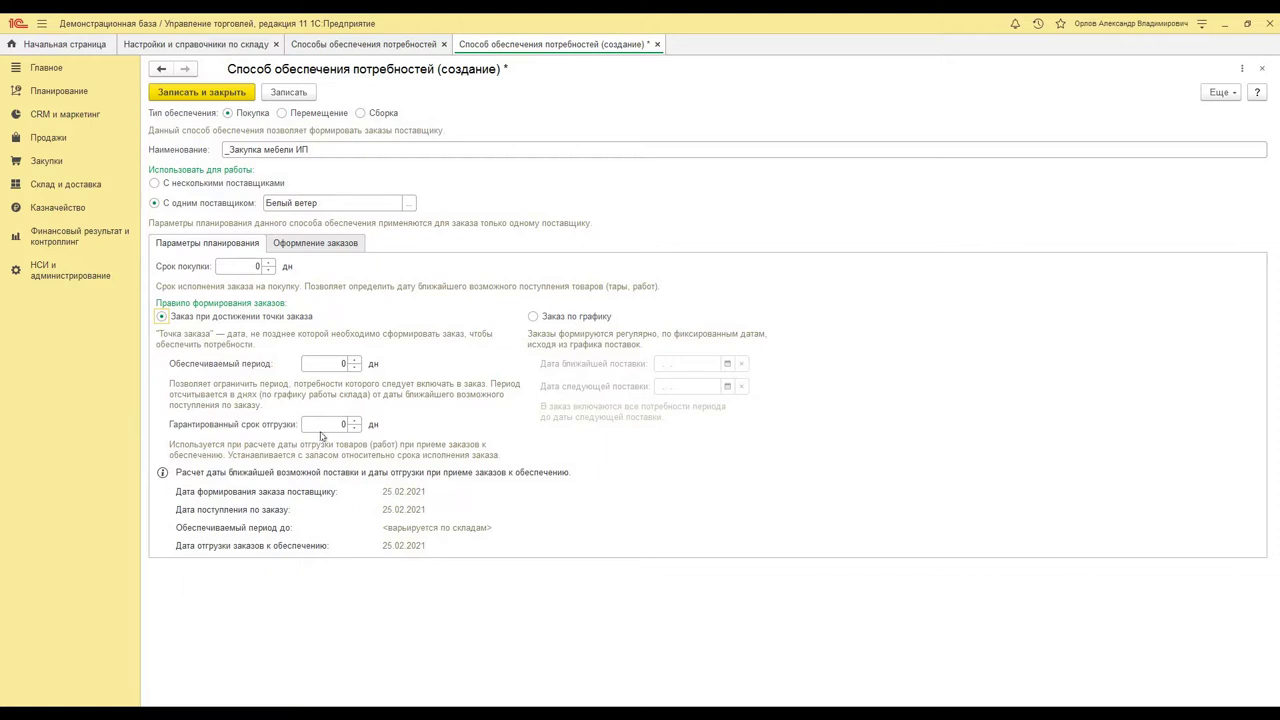
# - Set the purchase term to 7 days, the guaranteed shipment term to 8 days and the covered period to 14 days
pyautogui.click(231, 268)
pyautogui.write('7')
pyautogui.click(317, 427)
pyautogui.write('8')
pyautogui.hotkey('shift', 'Tab')
pyautogui.write('14')
# - In the order details, set the organization to ИП "Предприниматель" and the department to Складское хозяйство
pyautogui.click(294, 245)
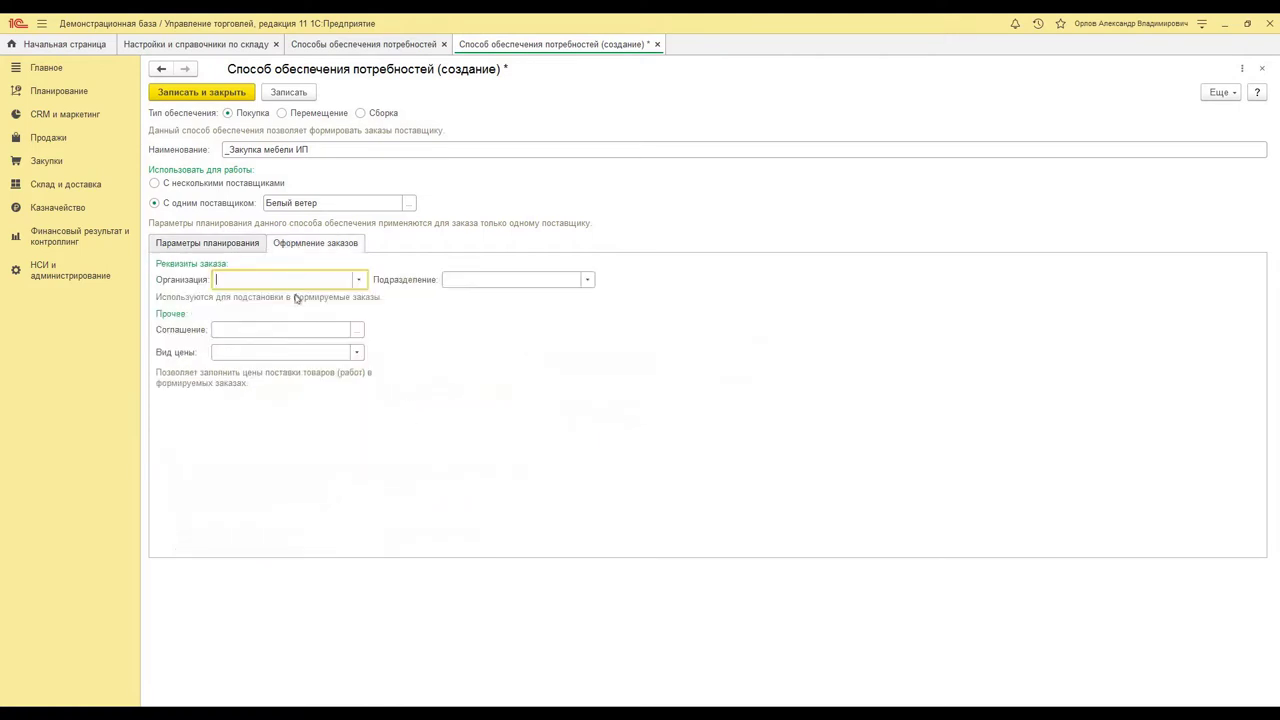
pyautogui.click(356, 280)
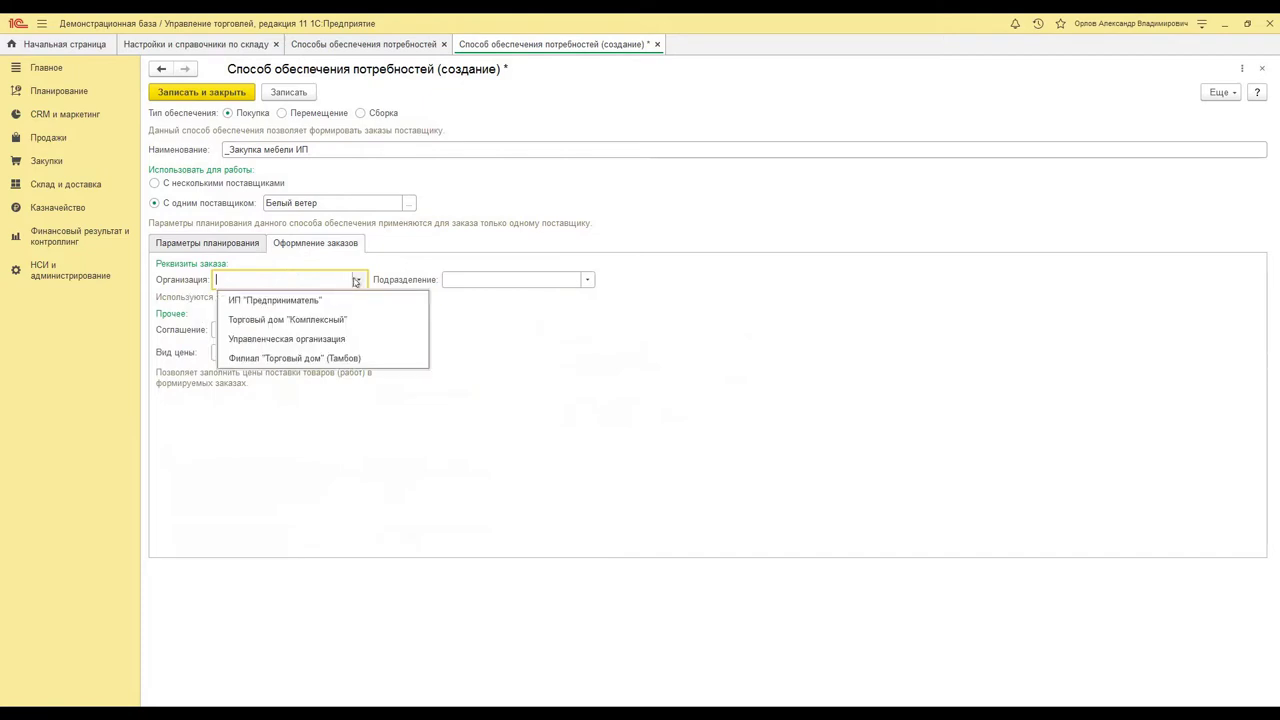
pyautogui.click(316, 300)
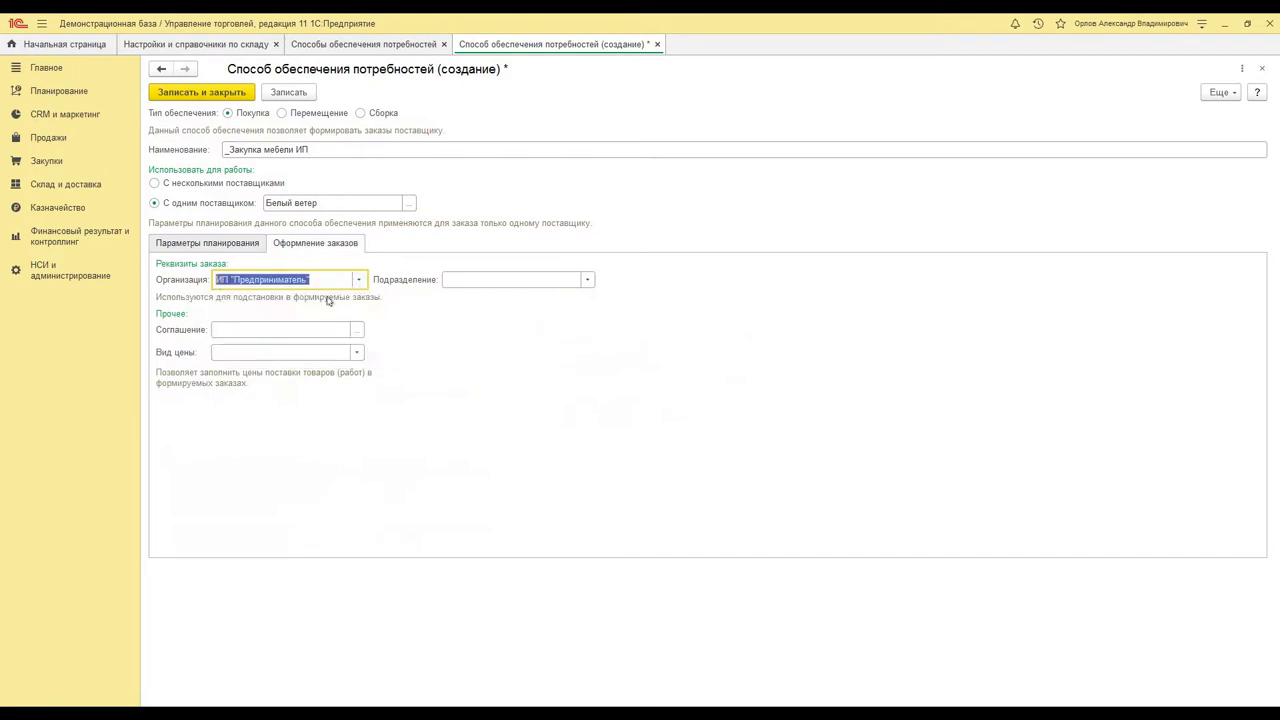
pyautogui.click(588, 280)
pyautogui.click(565, 299)
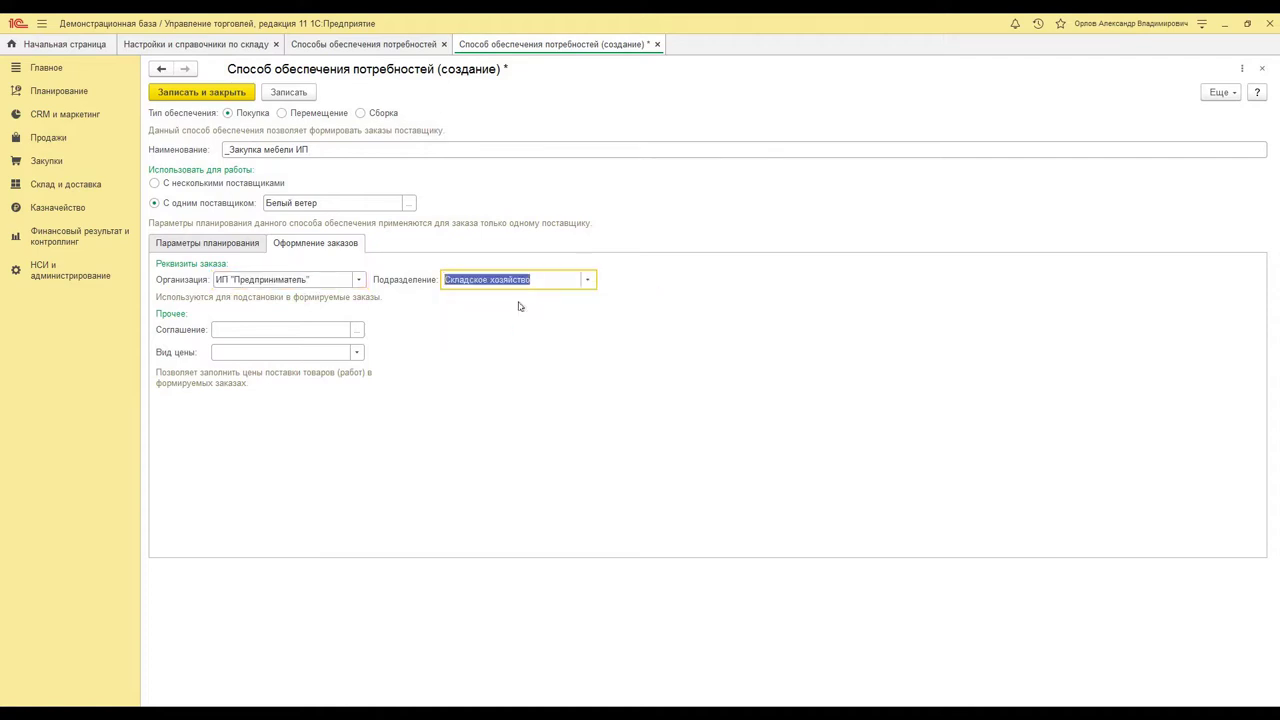
# - Create a new supplier agreement for the supply method and name it "Основное соглашение"
pyautogui.click(355, 330)
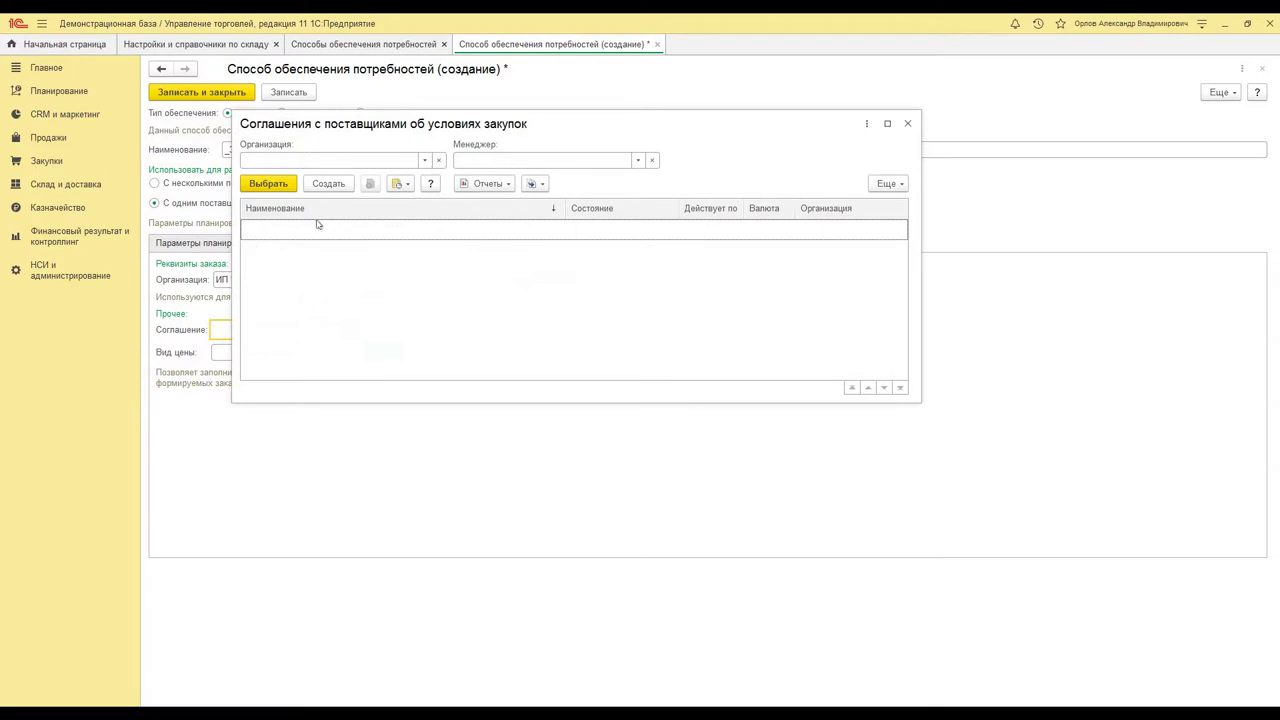
pyautogui.click(325, 185)
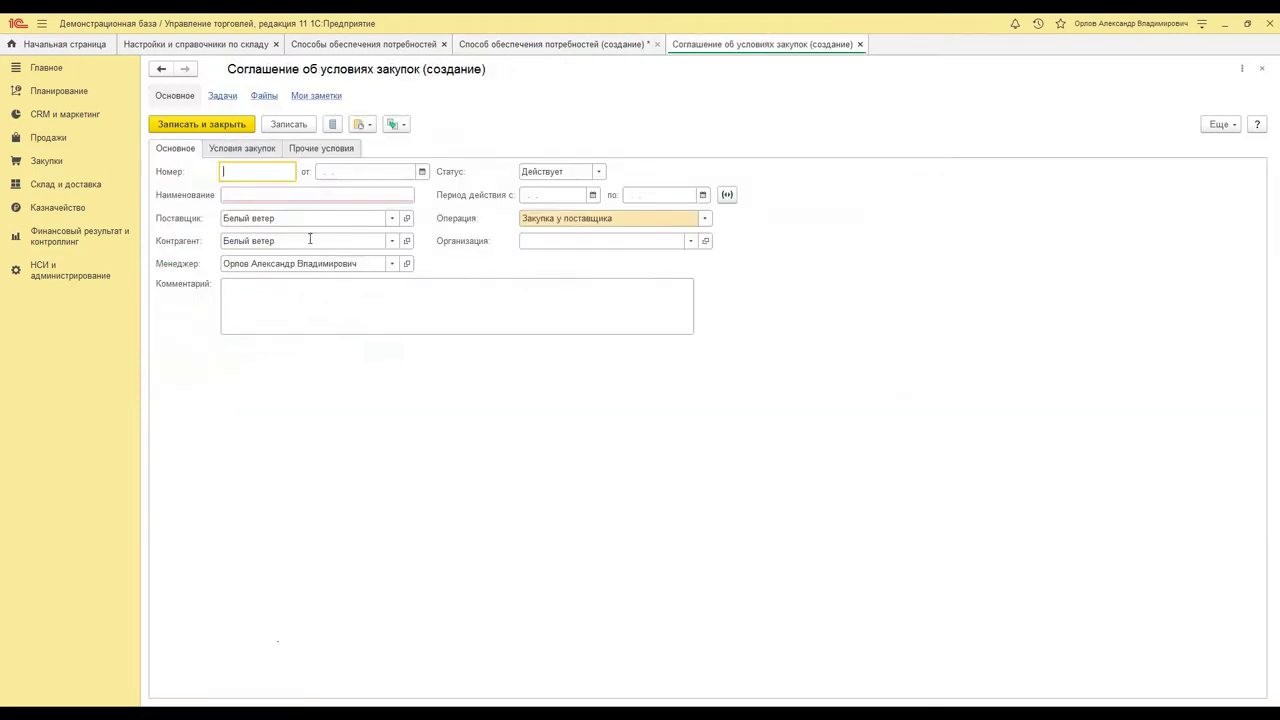
pyautogui.click(270, 197)
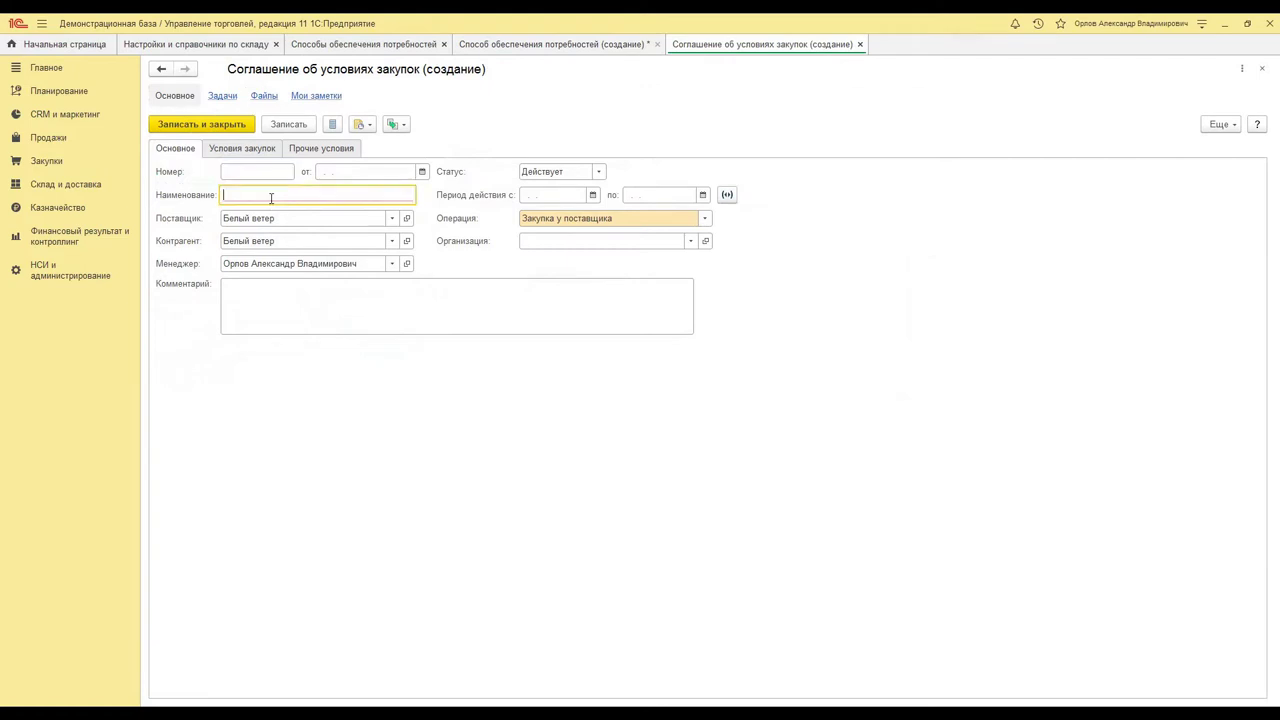
pyautogui.write('Основное соглашение')
# - Set the agreement's validity start to 22.02.2021 and its organization to ИП "Предприниматель"
pyautogui.click(593, 195)
pyautogui.click(615, 326)
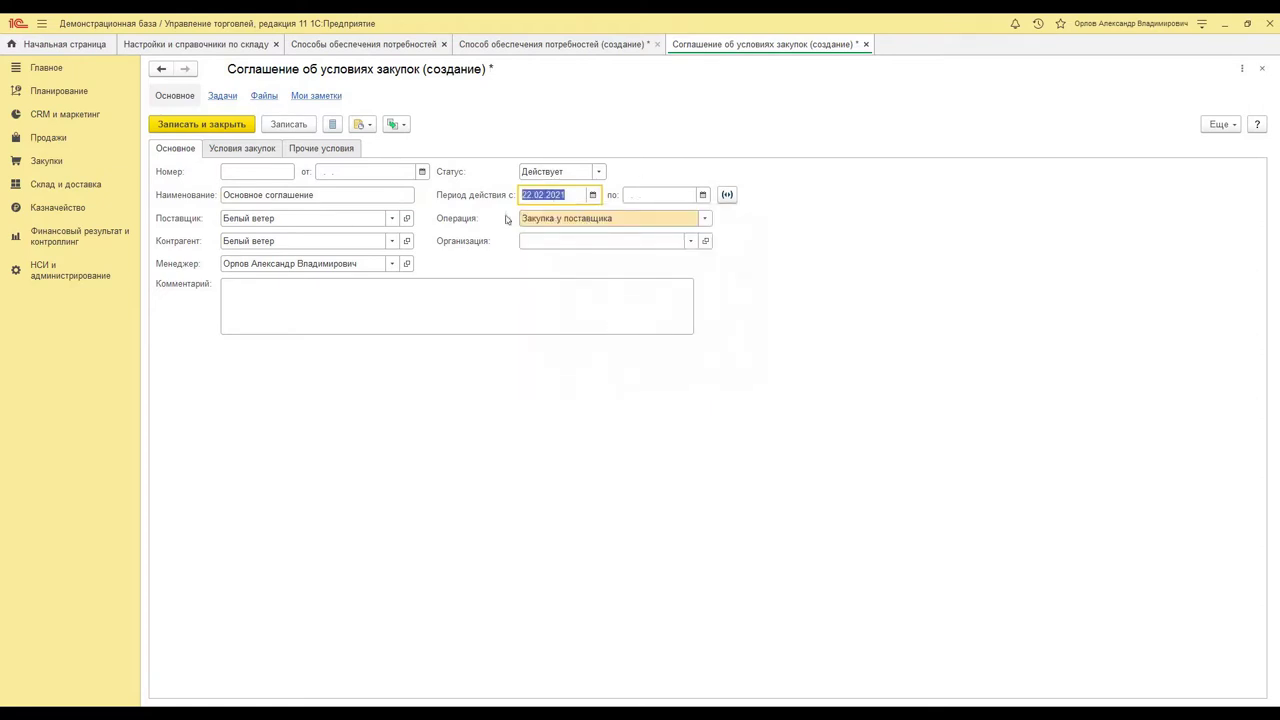
pyautogui.click(689, 241)
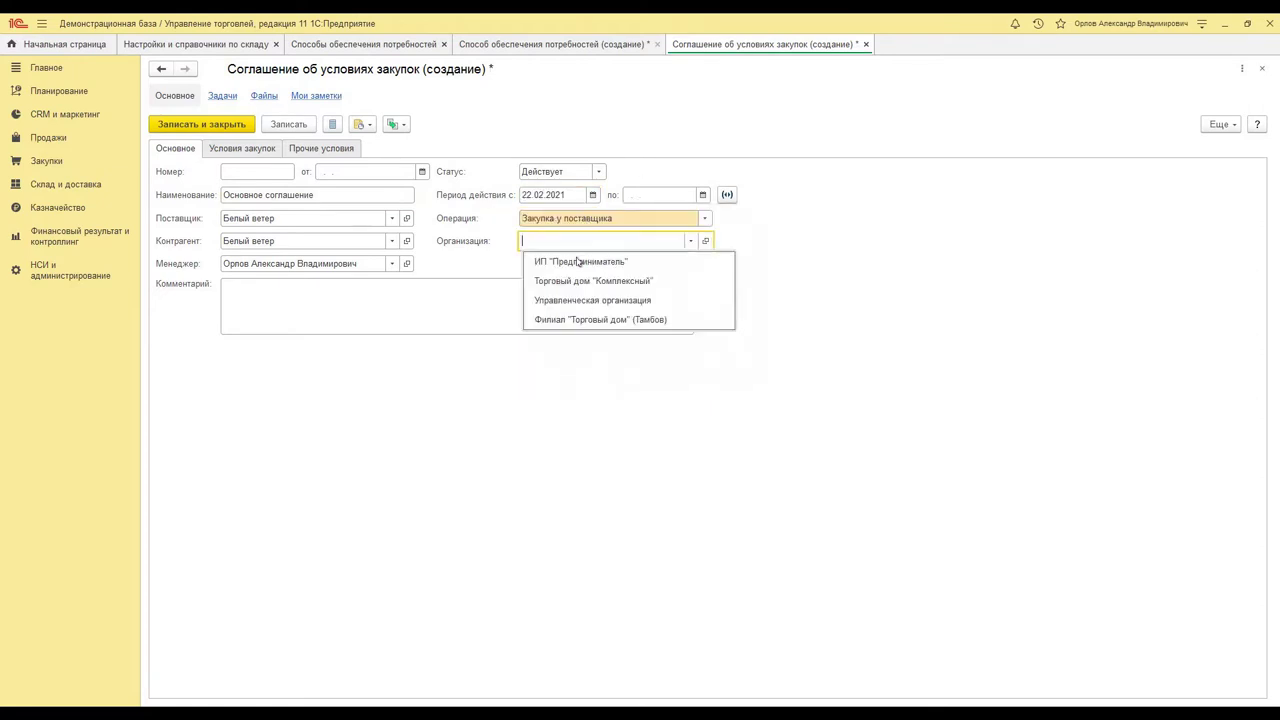
pyautogui.click(556, 259)
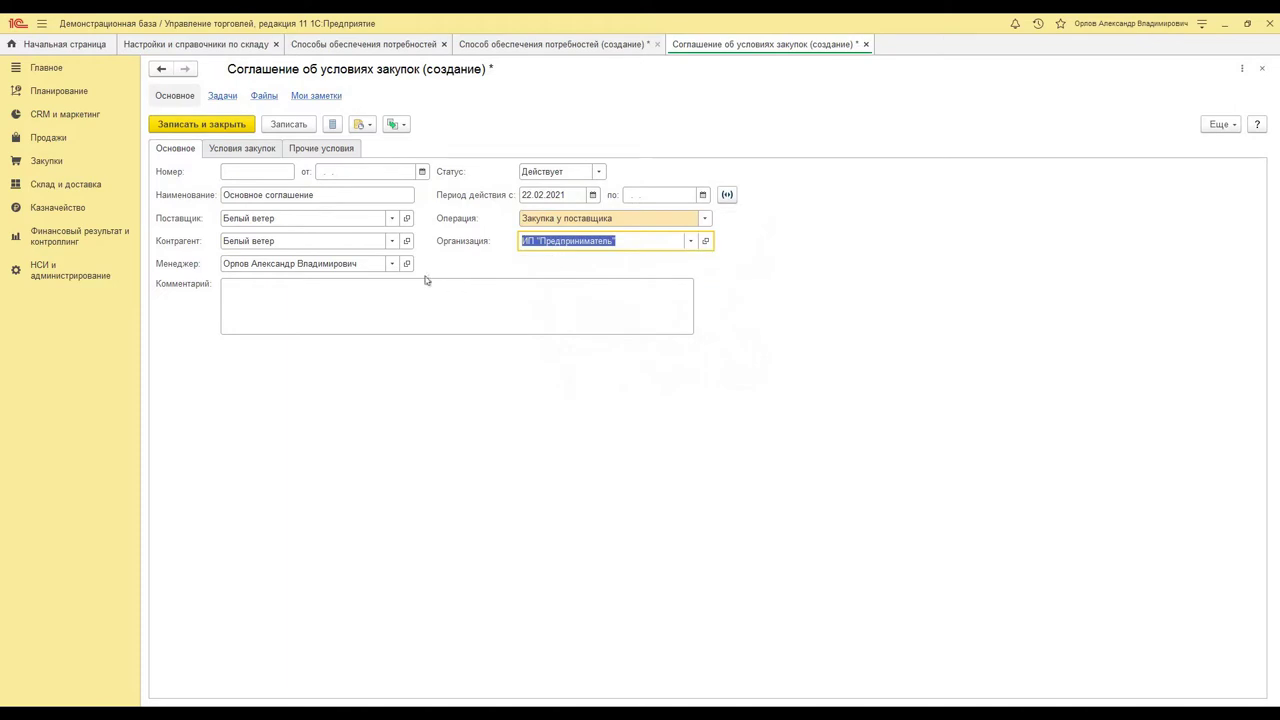
# - Give the agreement the number 1 and the date 23.02.2021
pyautogui.click(239, 150)
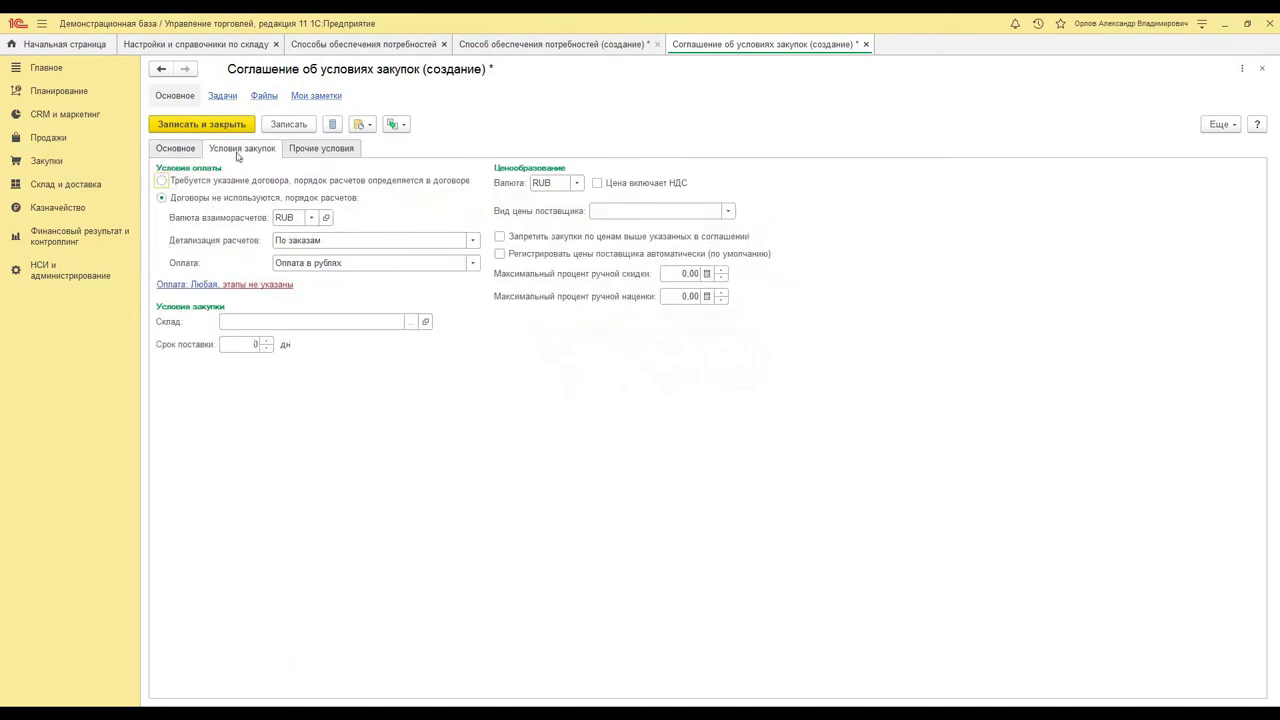
pyautogui.click(264, 173)
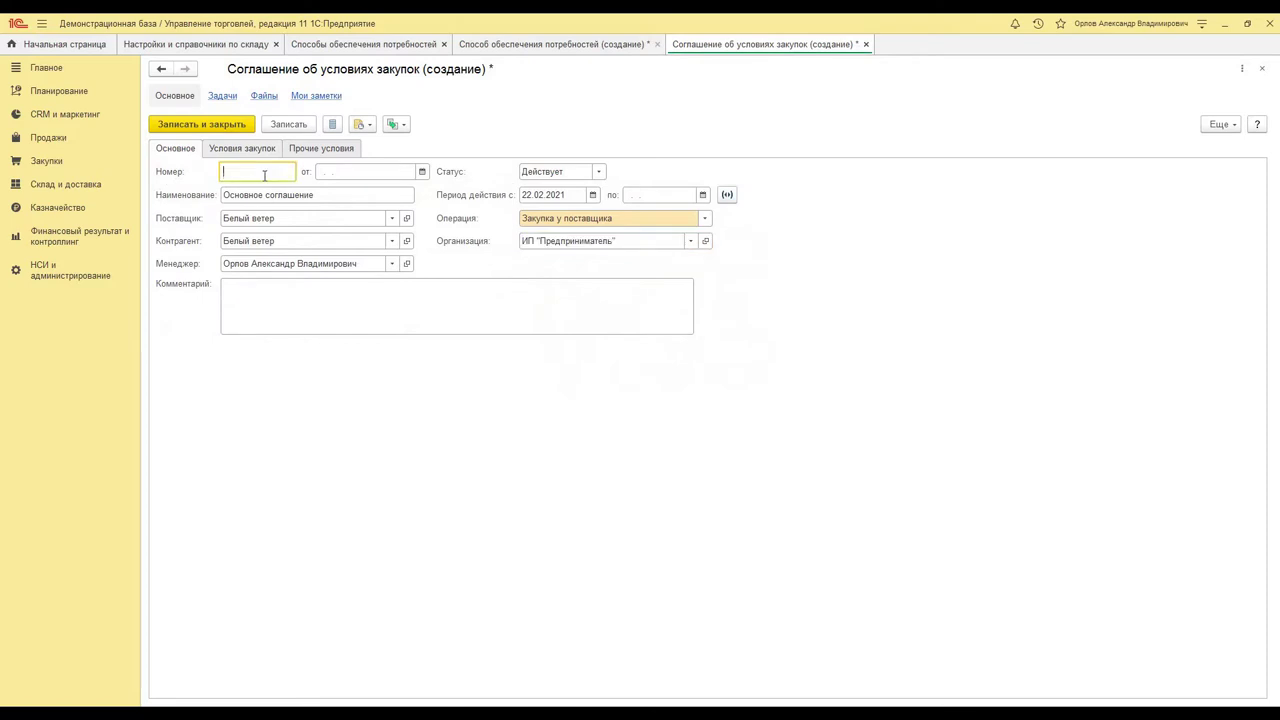
pyautogui.click(422, 171)
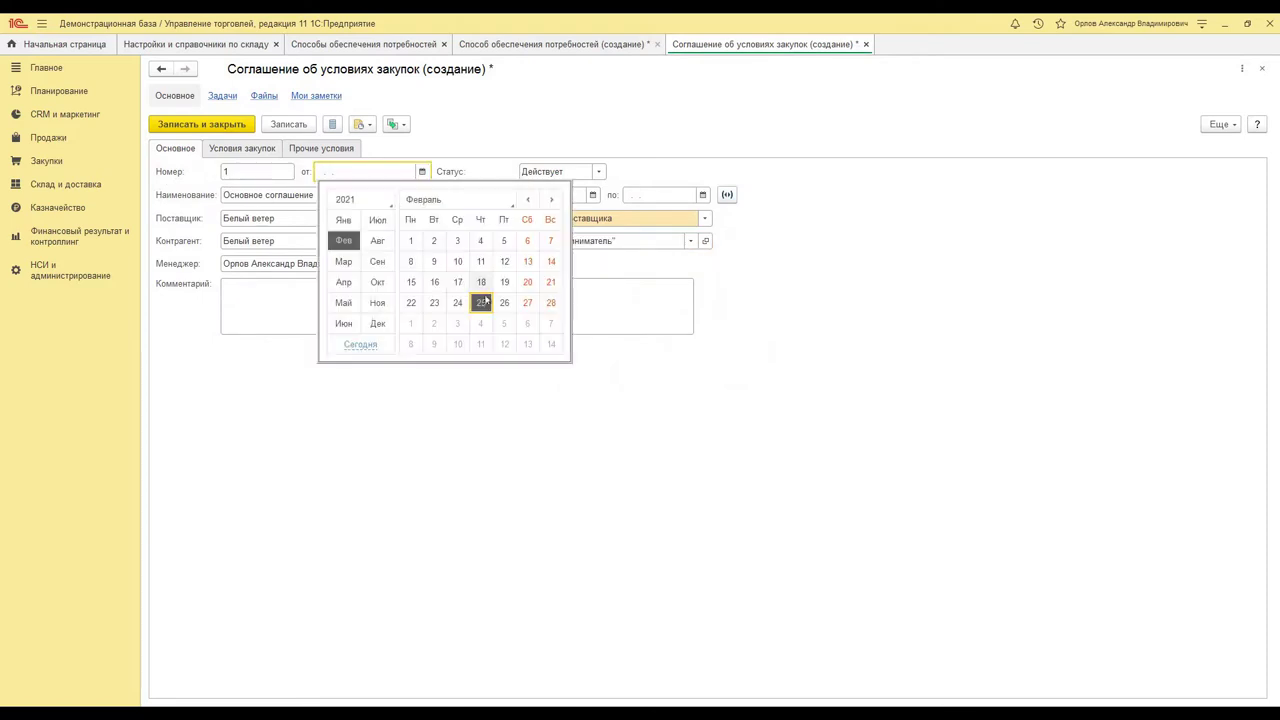
pyautogui.click(440, 302)
# - In the purchase terms, mark prices as including VAT and check the choices for the supplier price type
pyautogui.click(242, 148)
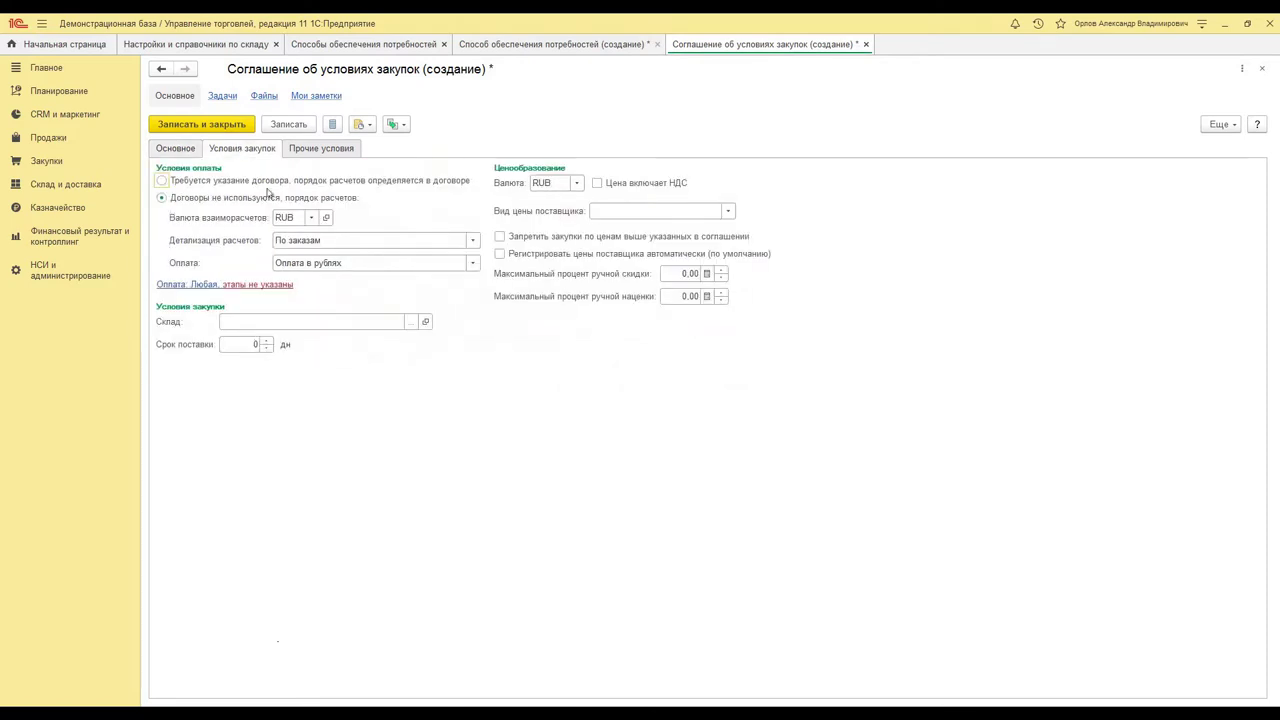
pyautogui.click(597, 183)
pyautogui.click(677, 394)
pyautogui.click(728, 211)
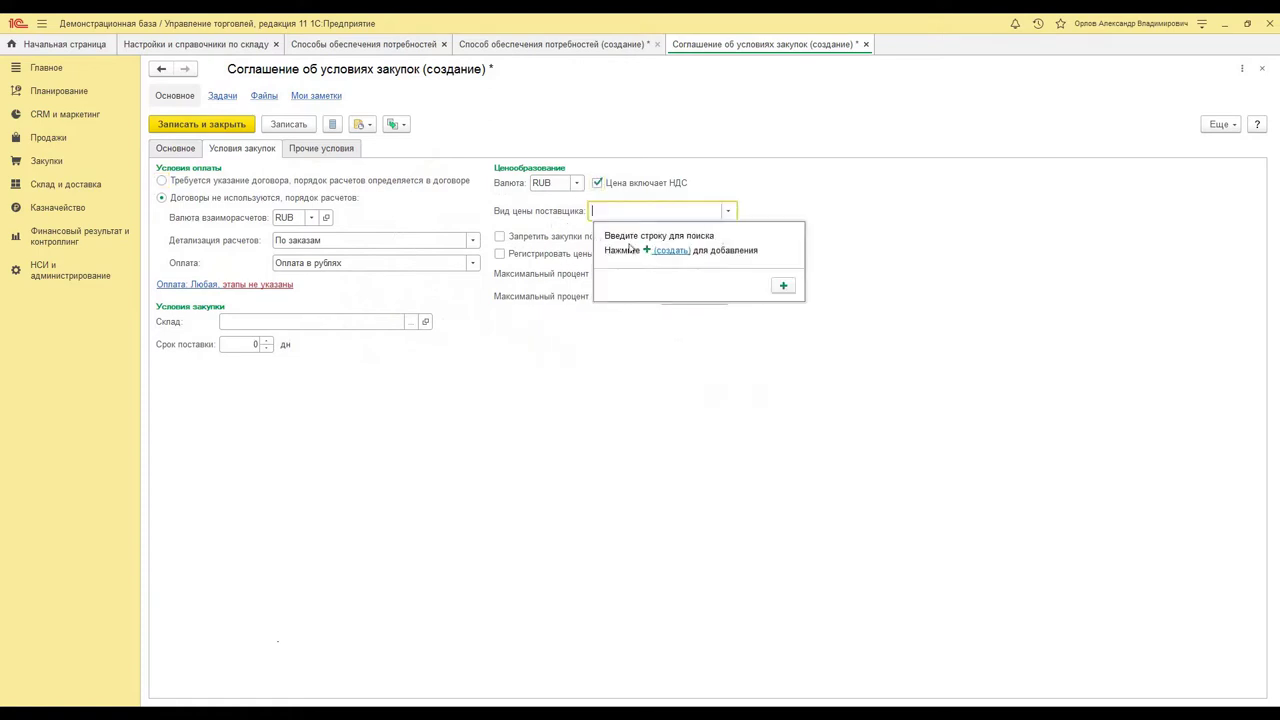
pyautogui.click(655, 213)
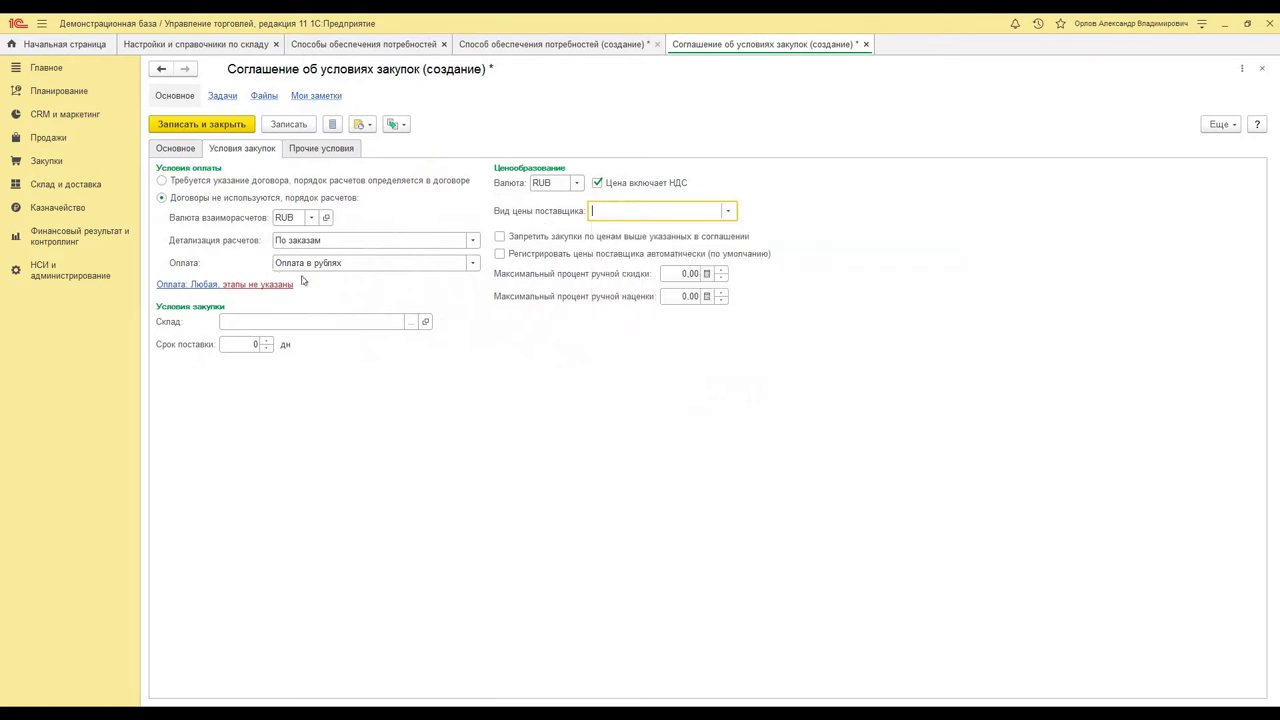
# - Add a payment stage to the agreement: Кредит (после отгрузки), term 5 days, 100% of the payment
pyautogui.click(250, 286)
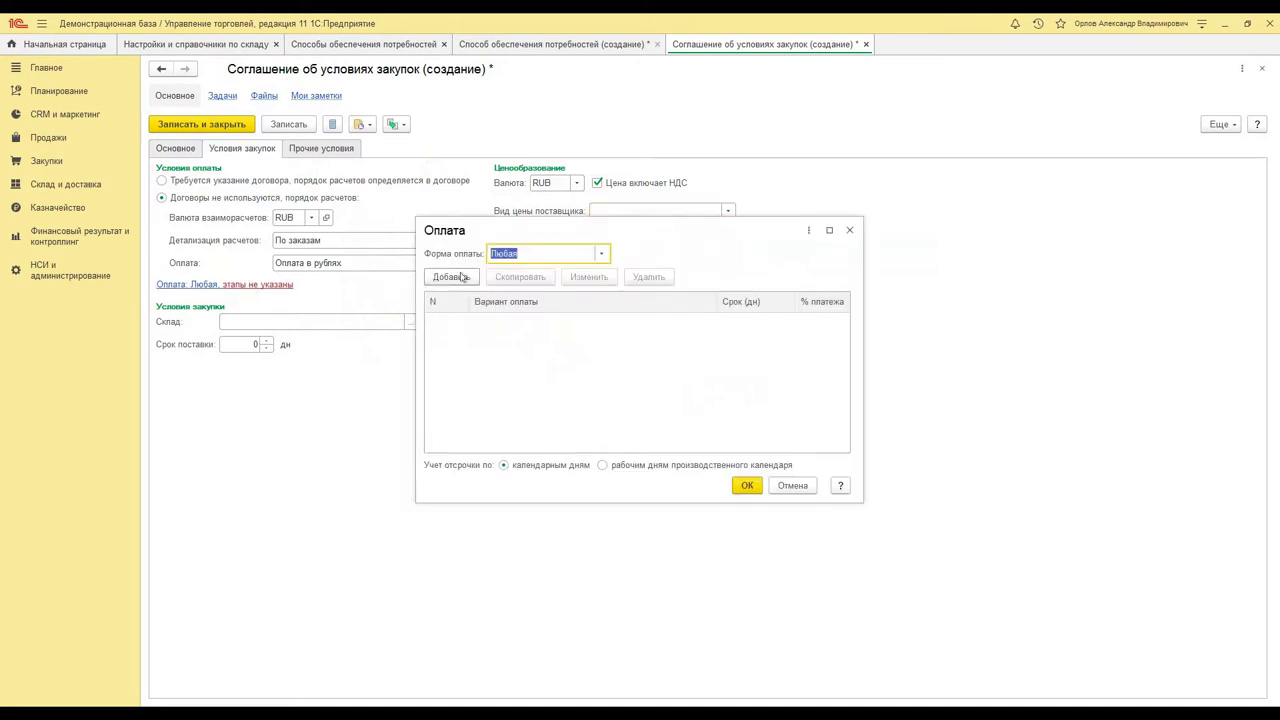
pyautogui.click(464, 279)
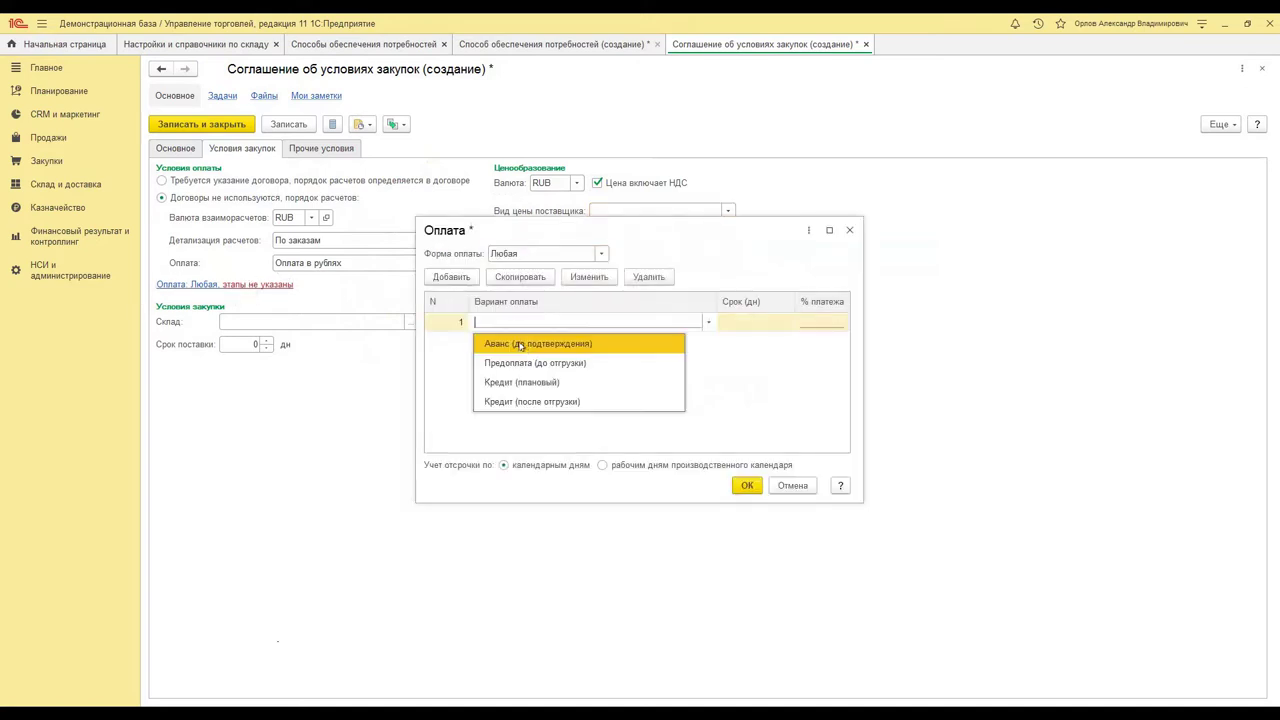
pyautogui.click(532, 403)
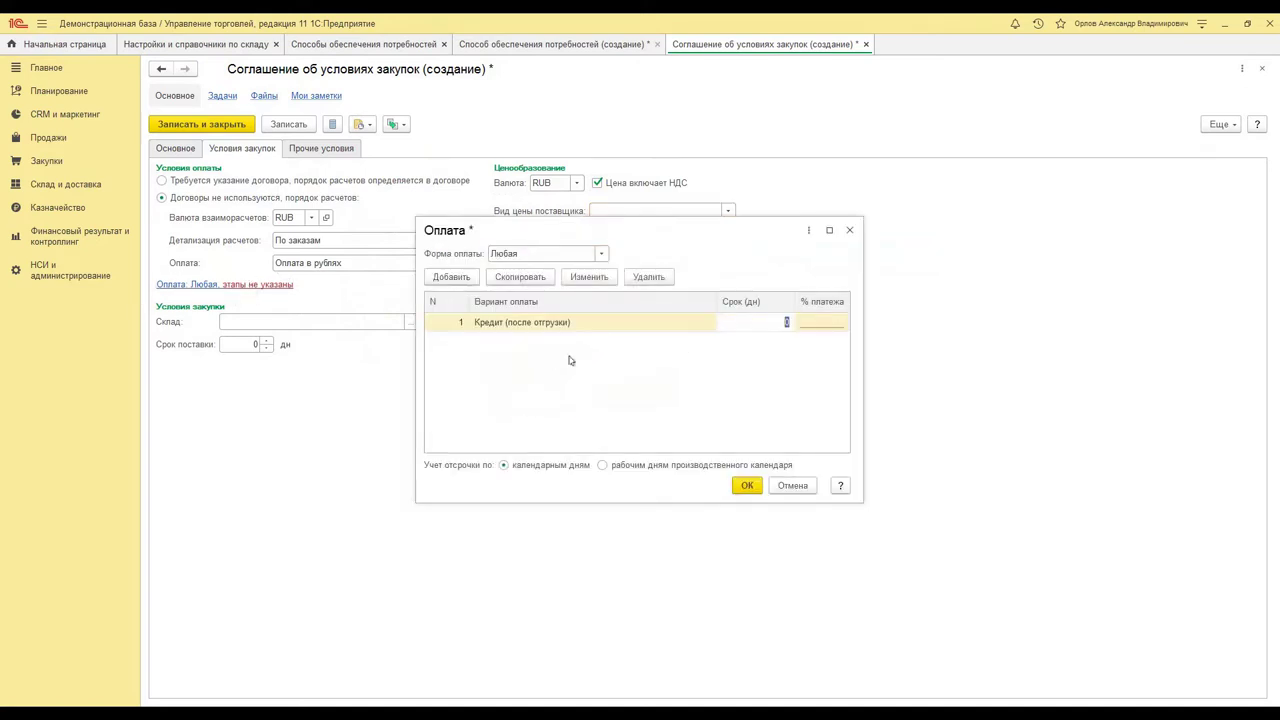
pyautogui.click(768, 328)
pyautogui.click(822, 322)
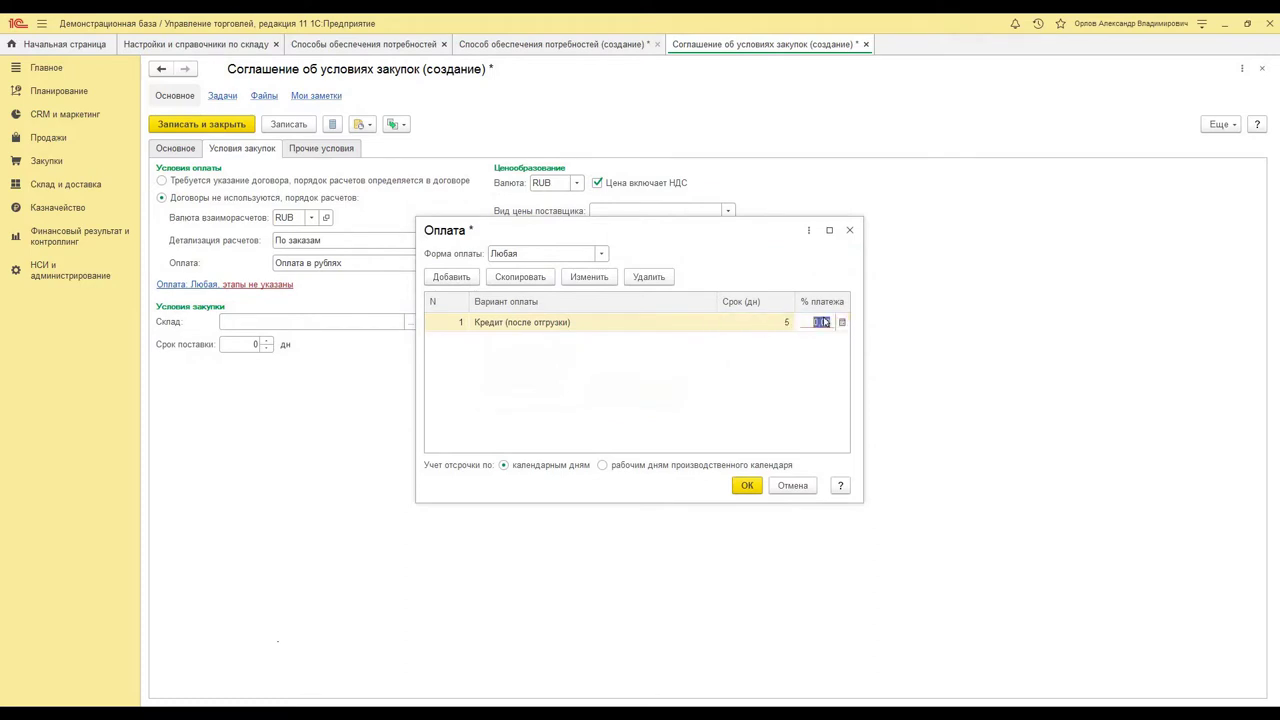
pyautogui.write('100')
pyautogui.press('Return')
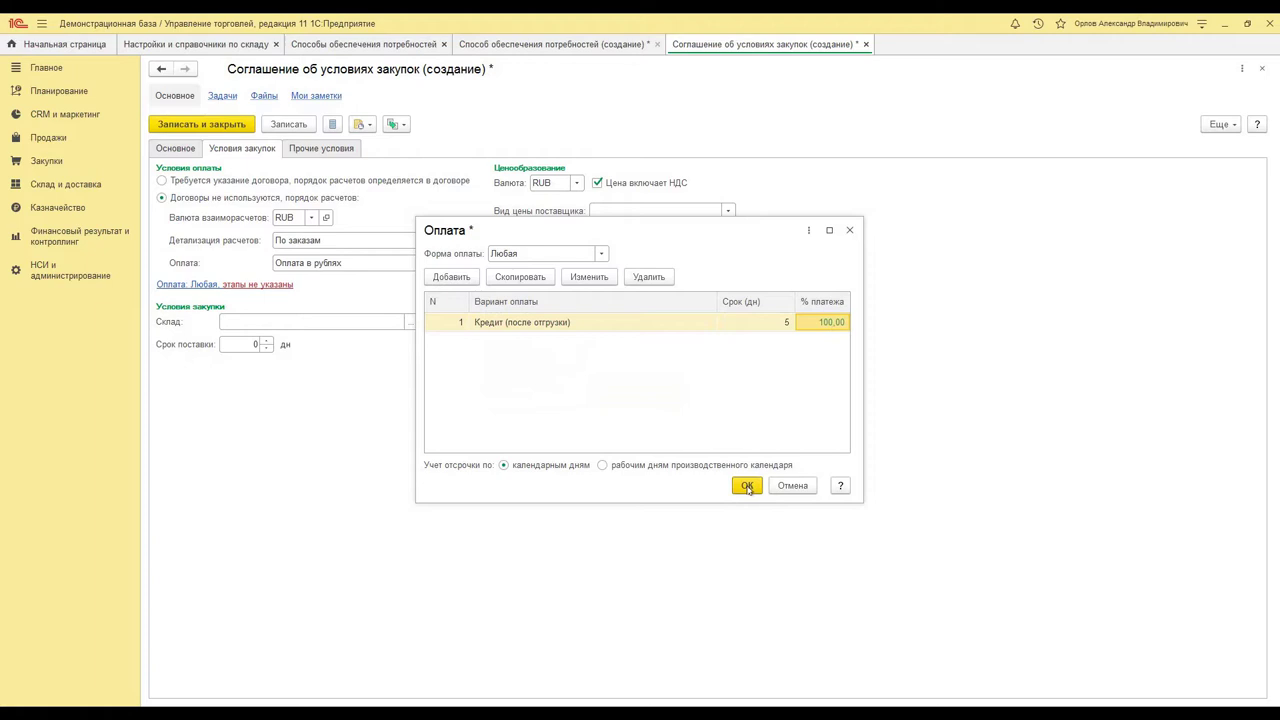
pyautogui.click(747, 487)
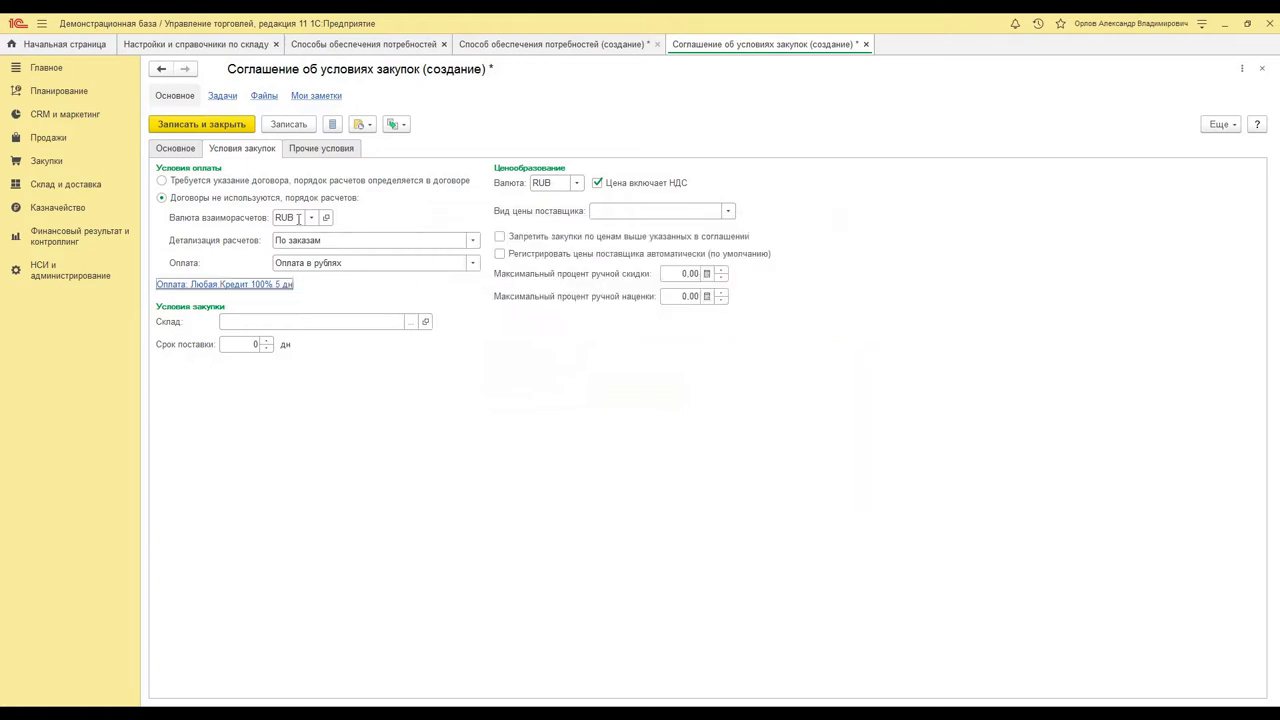
# - Check the agreement's other terms, save and close it, and select it as the supply method's agreement
pyautogui.click(297, 152)
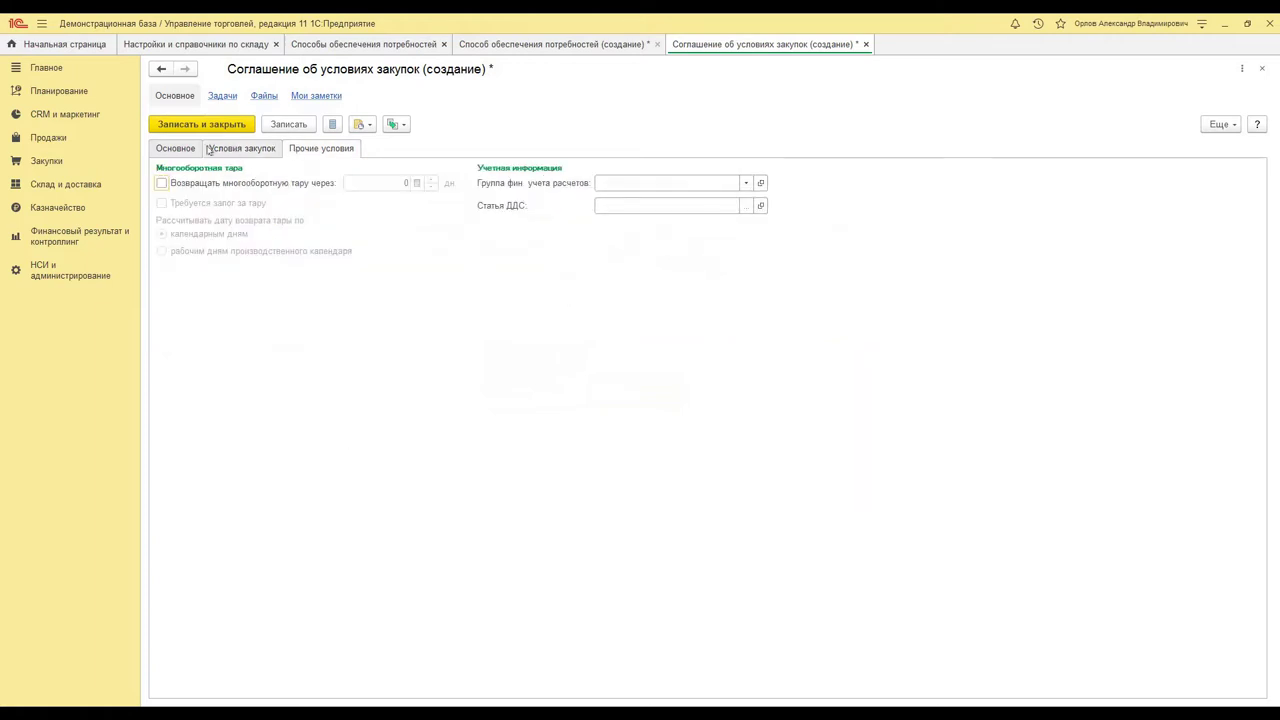
pyautogui.click(191, 149)
pyautogui.click(214, 126)
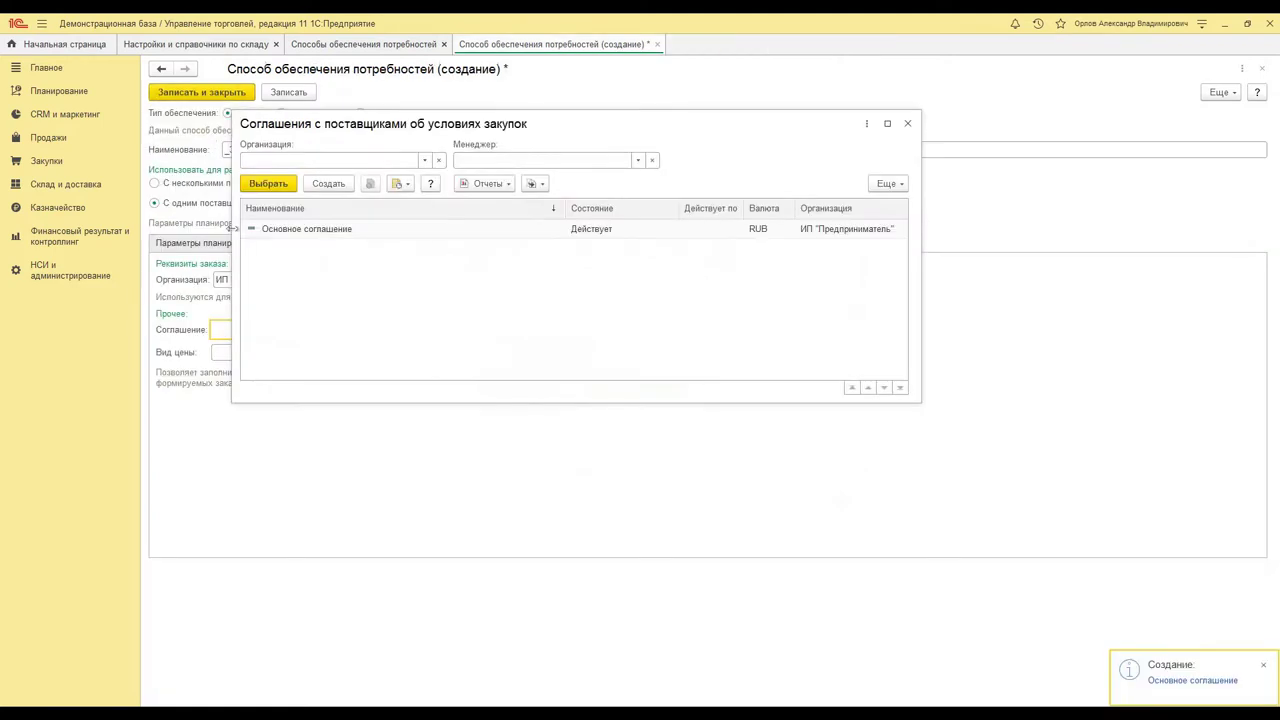
pyautogui.doubleClick(319, 232)
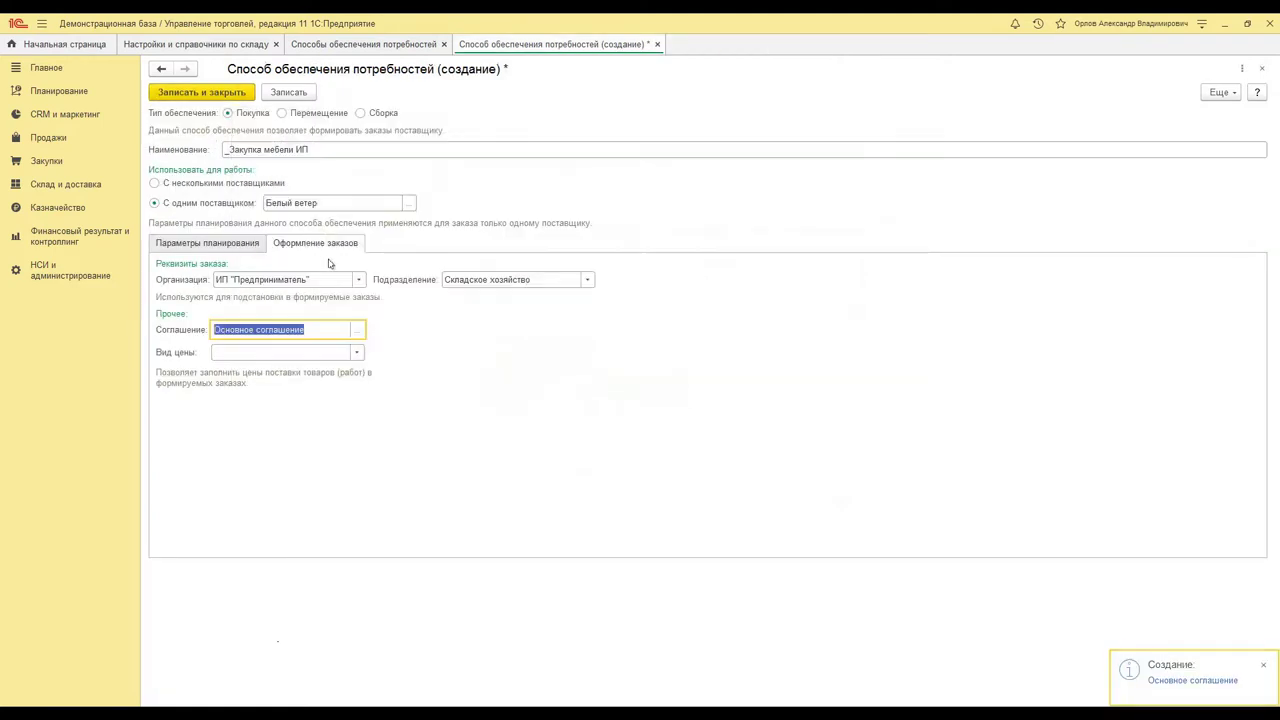
pyautogui.click(356, 352)
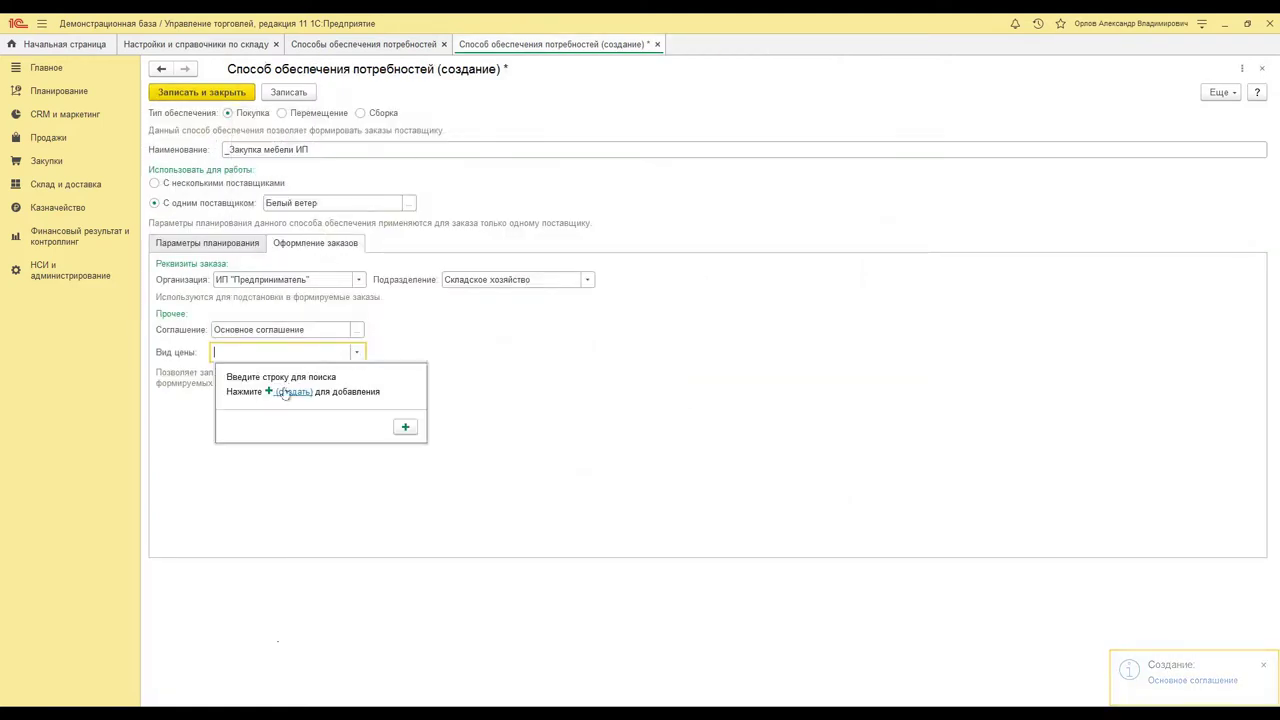
pyautogui.click(292, 391)
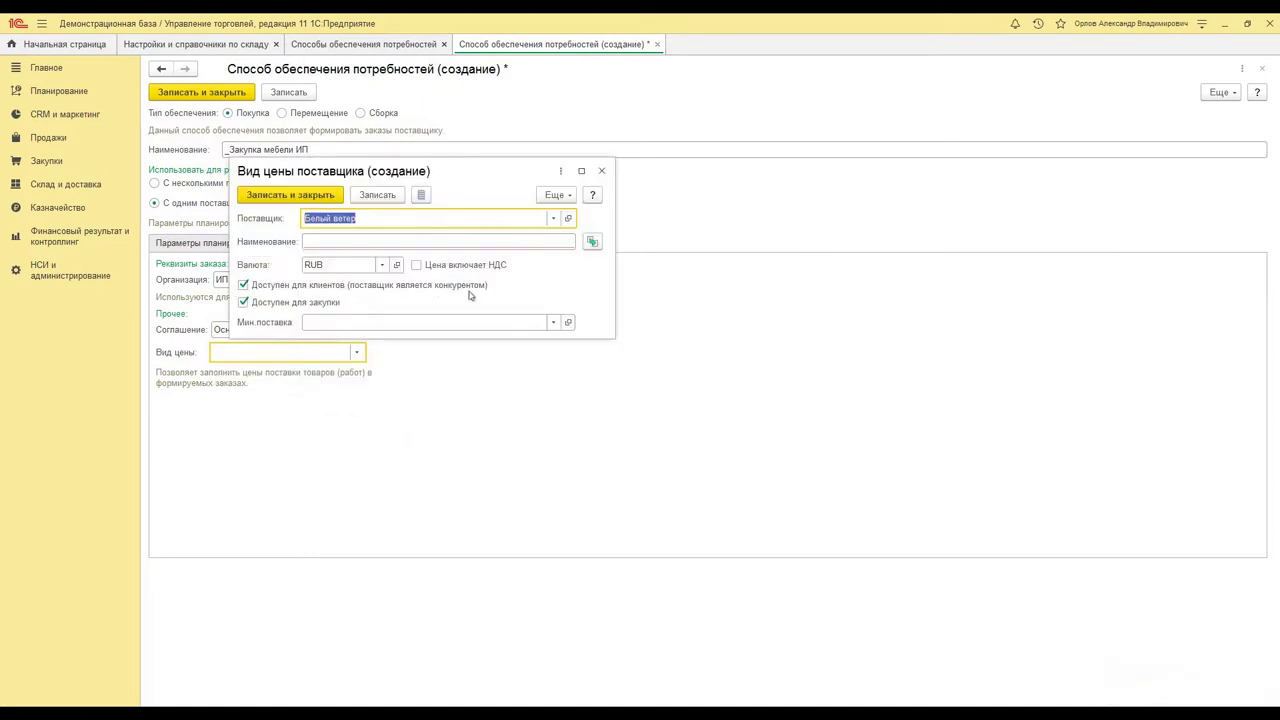
pyautogui.click(601, 172)
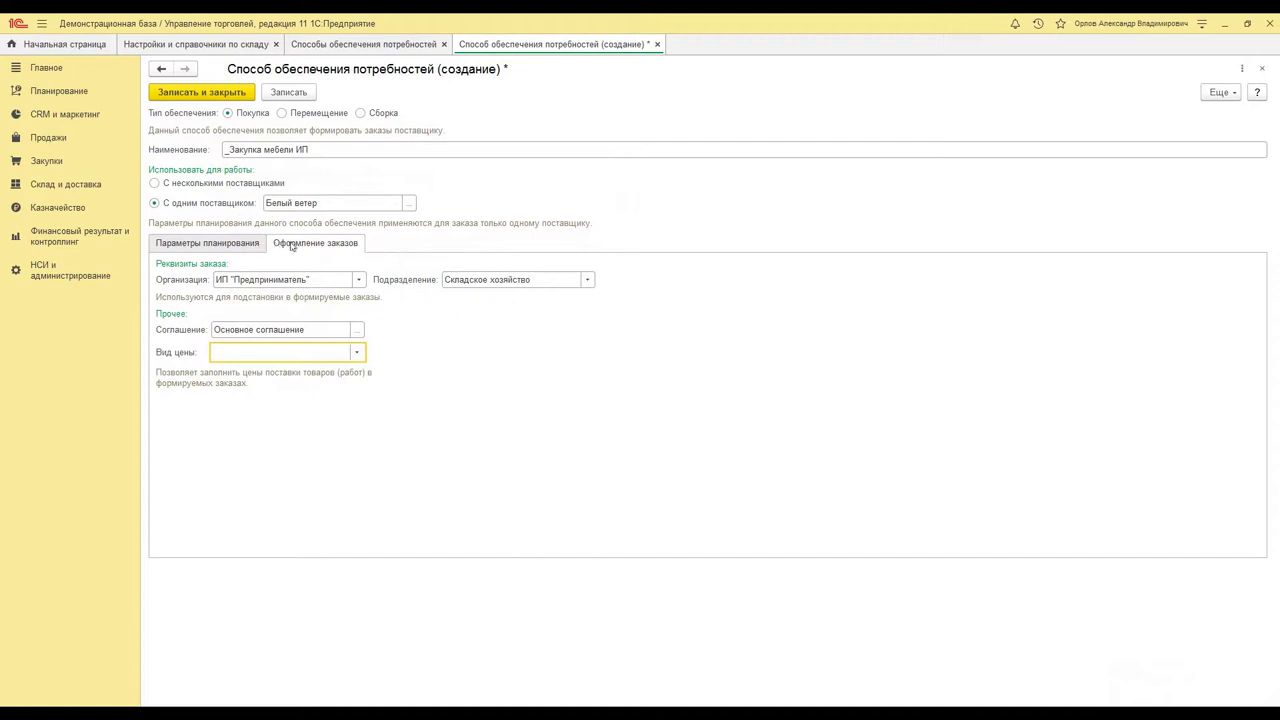
# - Review the planning parameters of the furniture supply method, and save and close it
pyautogui.click(234, 246)
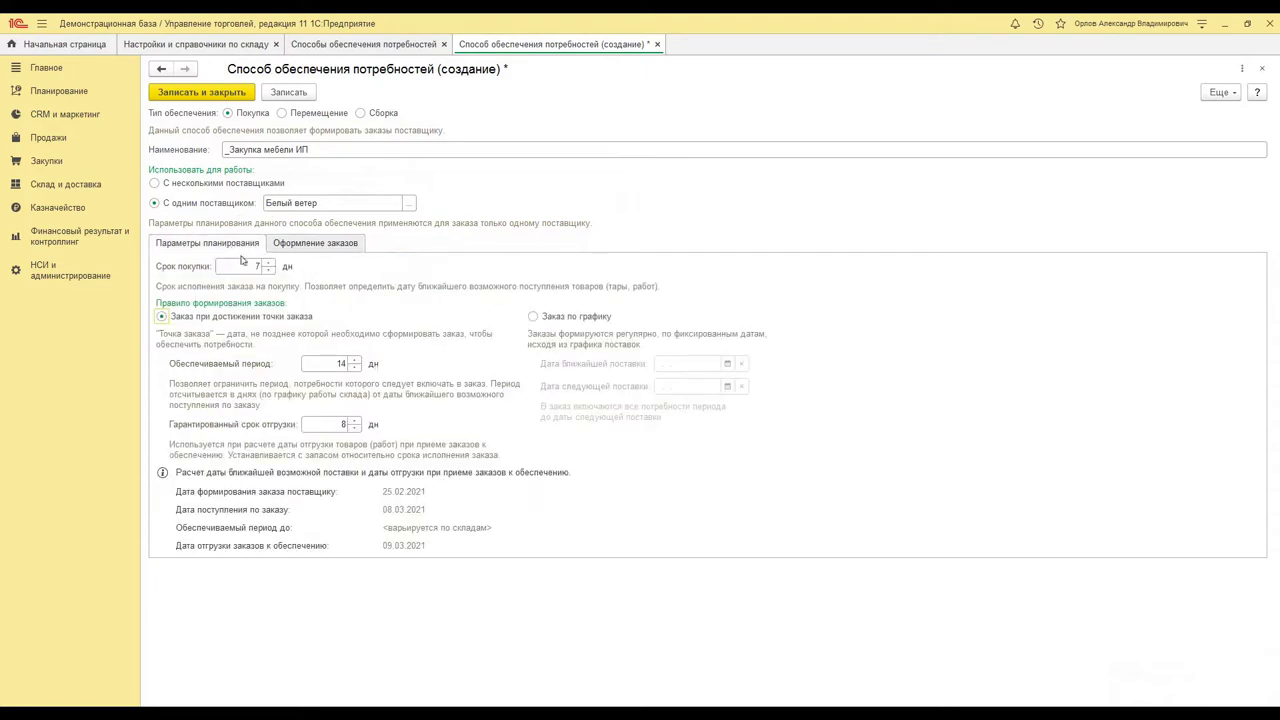
pyautogui.click(226, 96)
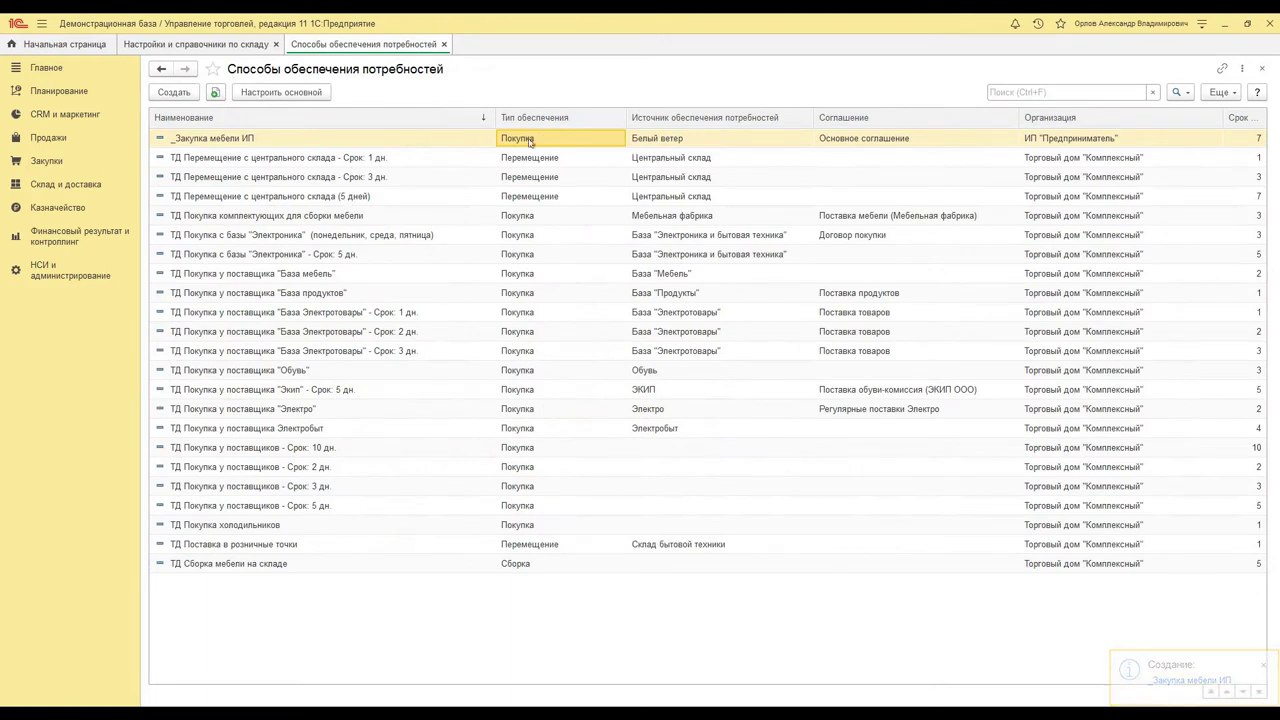
# - Examine the "_Закупка мебели ИП" entry in the list: its supply type, source, agreement and organization
pyautogui.click(650, 142)
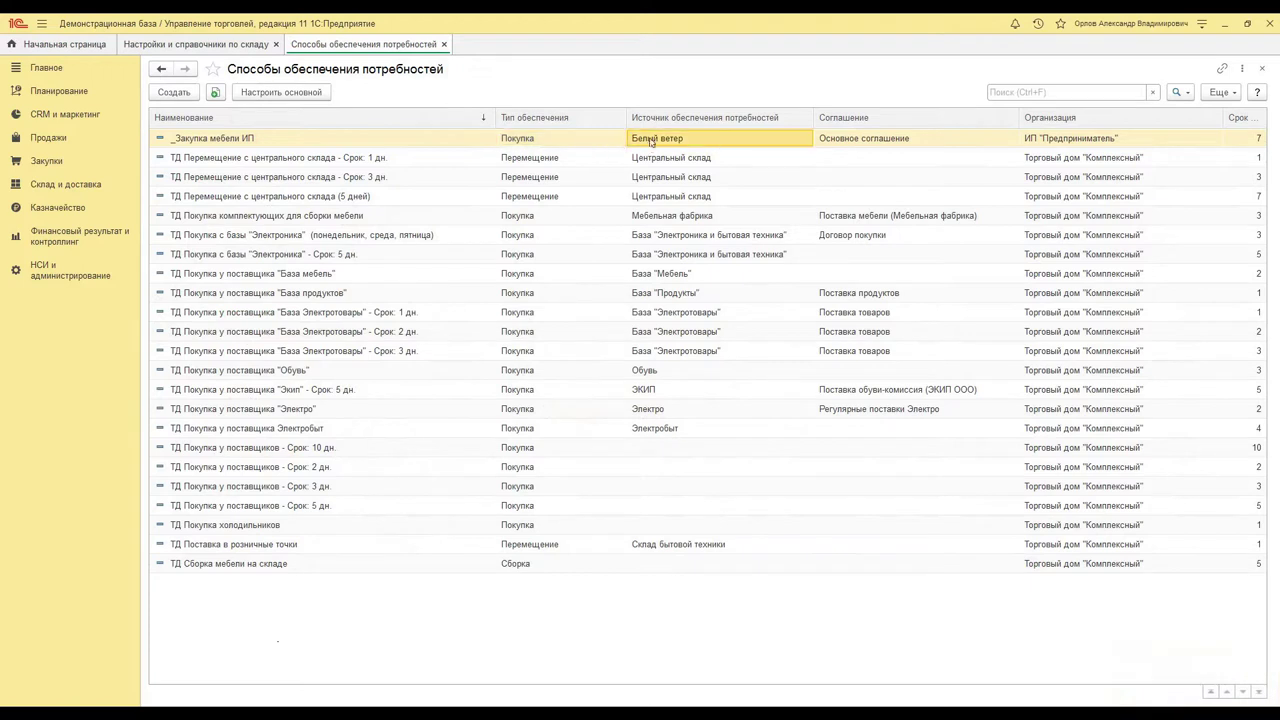
pyautogui.click(558, 144)
pyautogui.click(218, 142)
pyautogui.click(607, 143)
pyautogui.click(652, 142)
pyautogui.click(865, 142)
pyautogui.click(1162, 140)
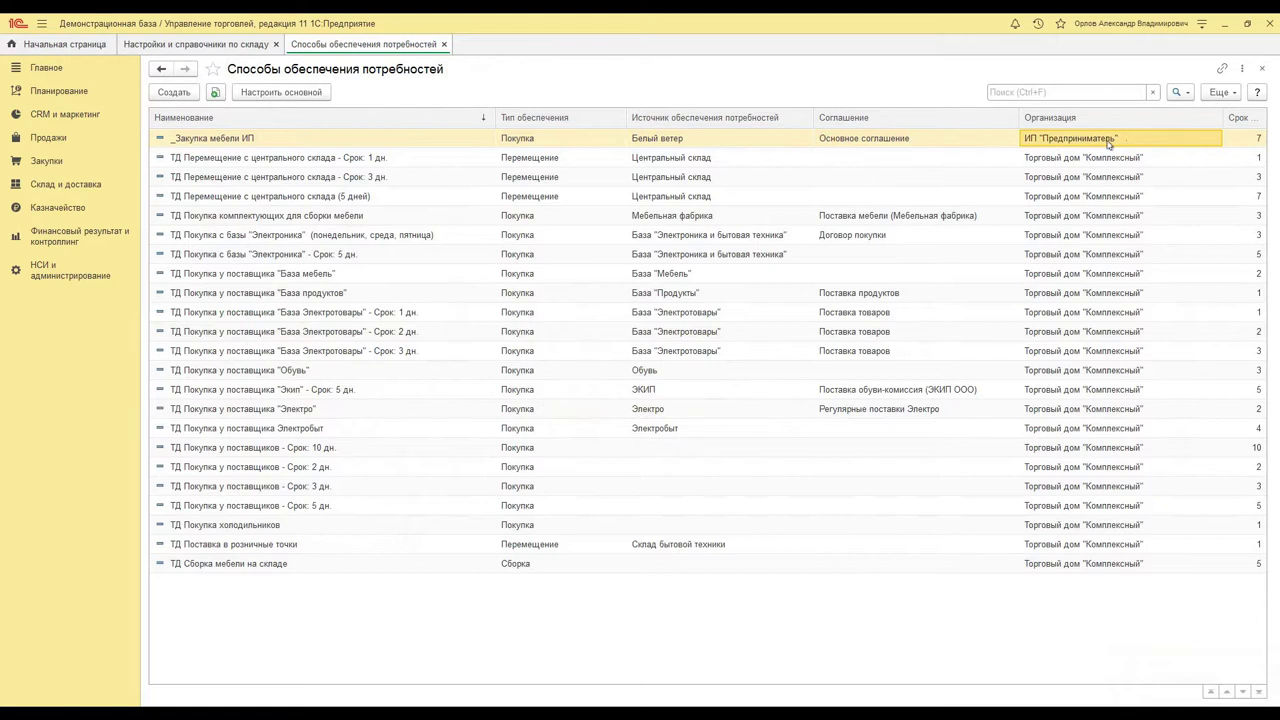
# - Narrow the agreement and organization columns to show the full order lead time heading, and sort the list by name
pyautogui.moveTo(1021, 118); pyautogui.dragTo(916, 118)
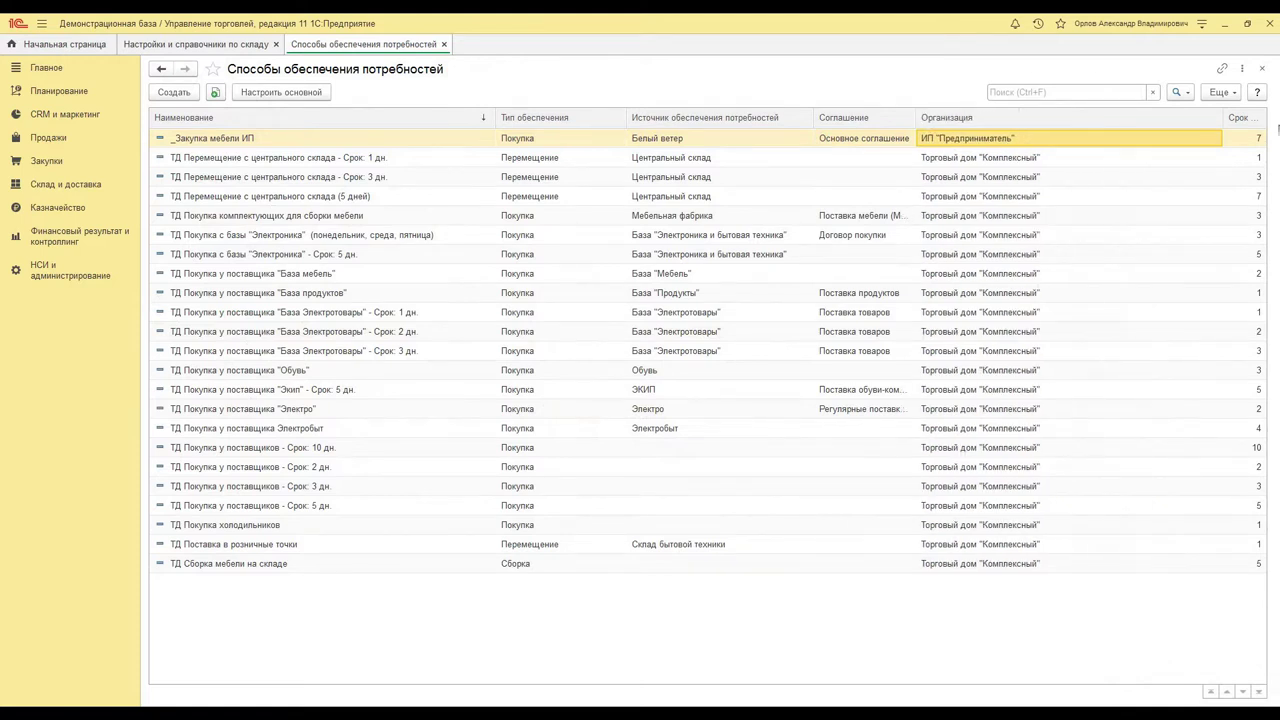
pyautogui.moveTo(1173, 125); pyautogui.dragTo(1144, 126)
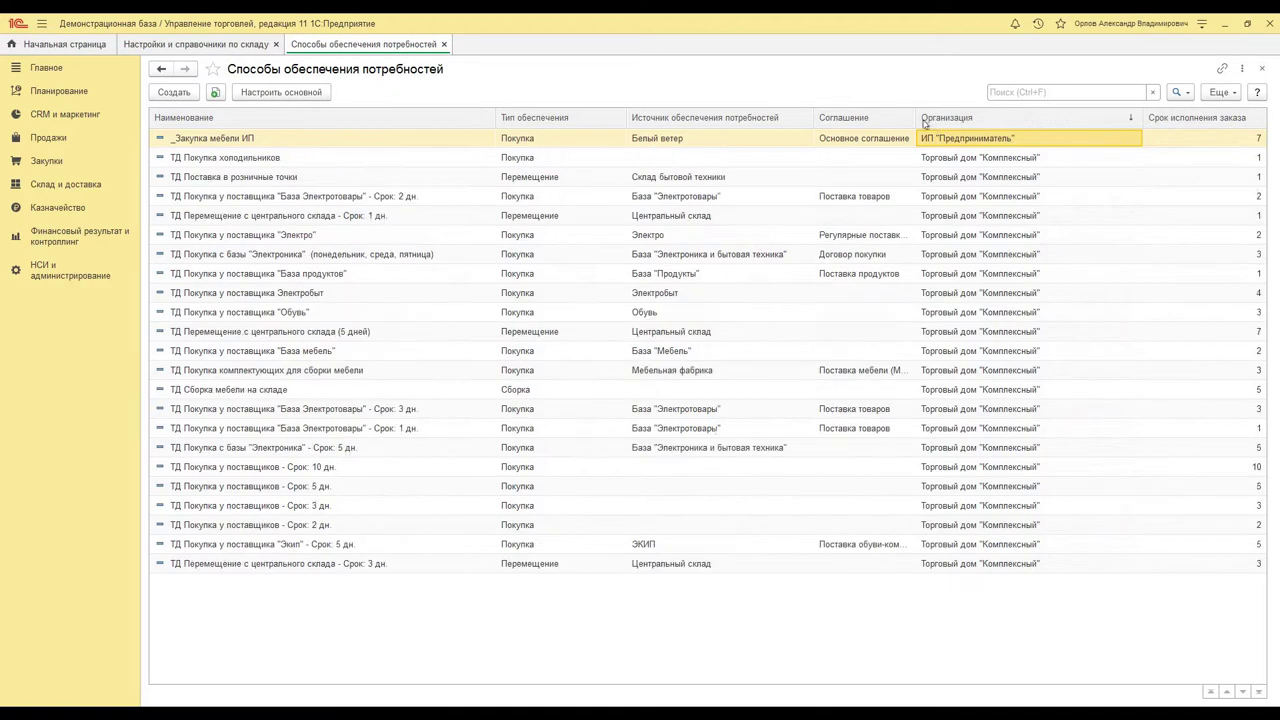
pyautogui.click(428, 121)
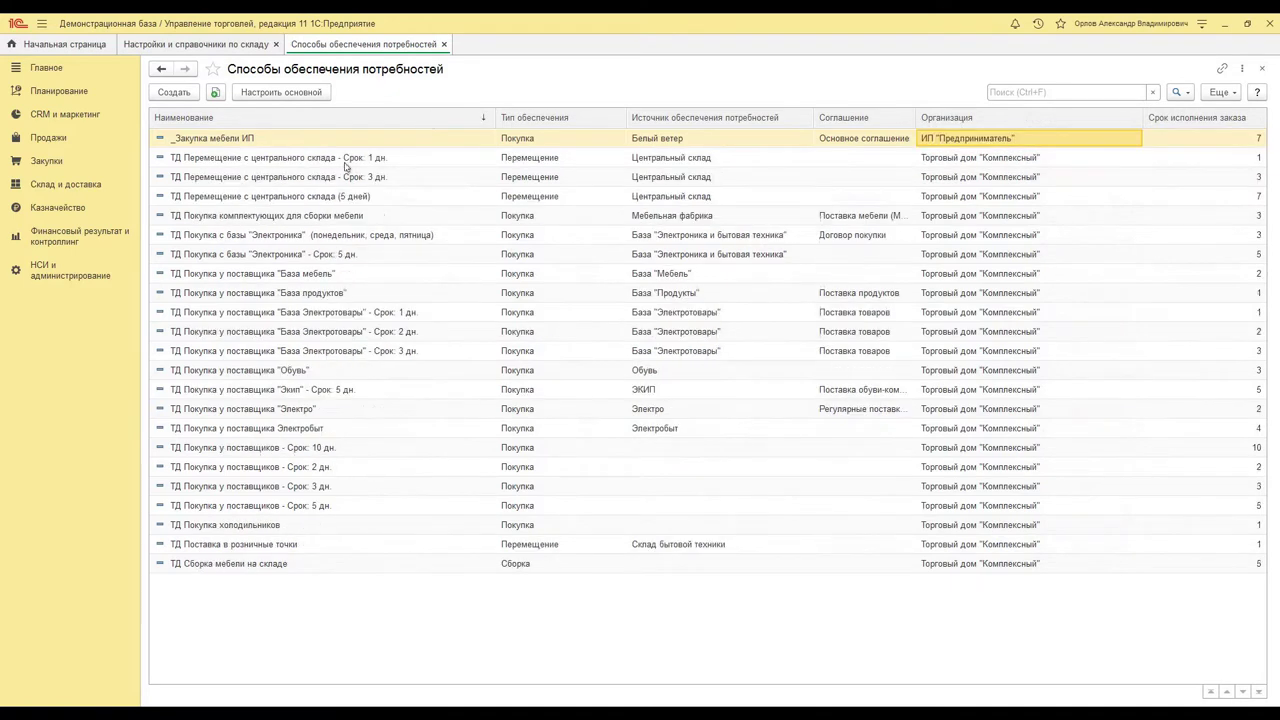
# - Create a new purchase supply method and name it "_Закупка комплектующих"
pyautogui.click(170, 94)
pyautogui.click(240, 152)
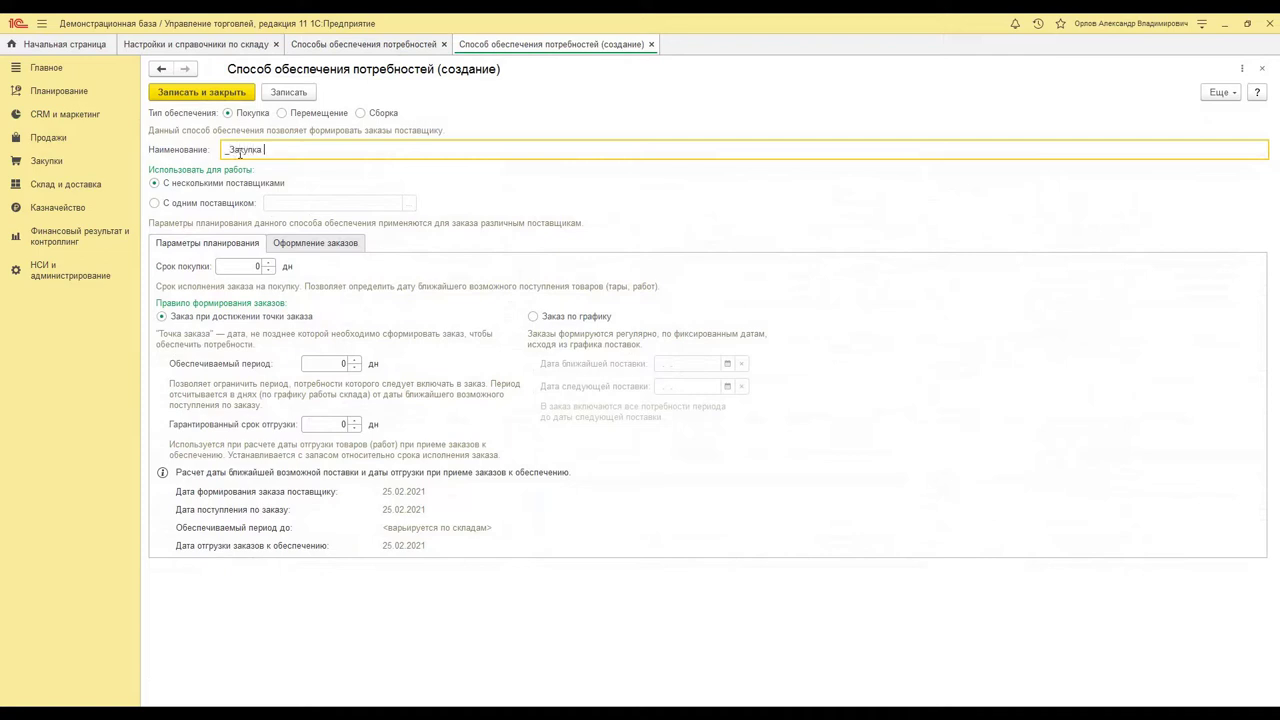
pyautogui.write('плектующих')
# - Restrict the supply method to a single supplier and choose Грифон from the partners
pyautogui.click(154, 203)
pyautogui.click(409, 203)
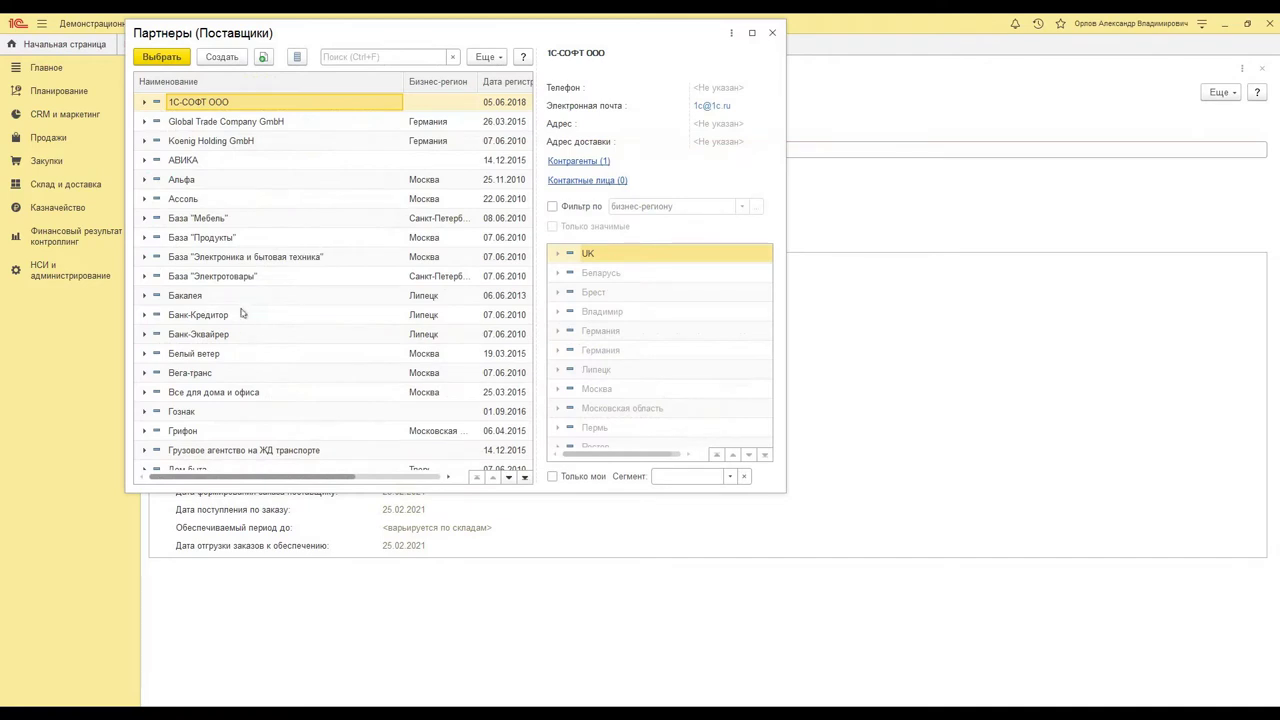
pyautogui.click(192, 433)
pyautogui.doubleClick(192, 433)
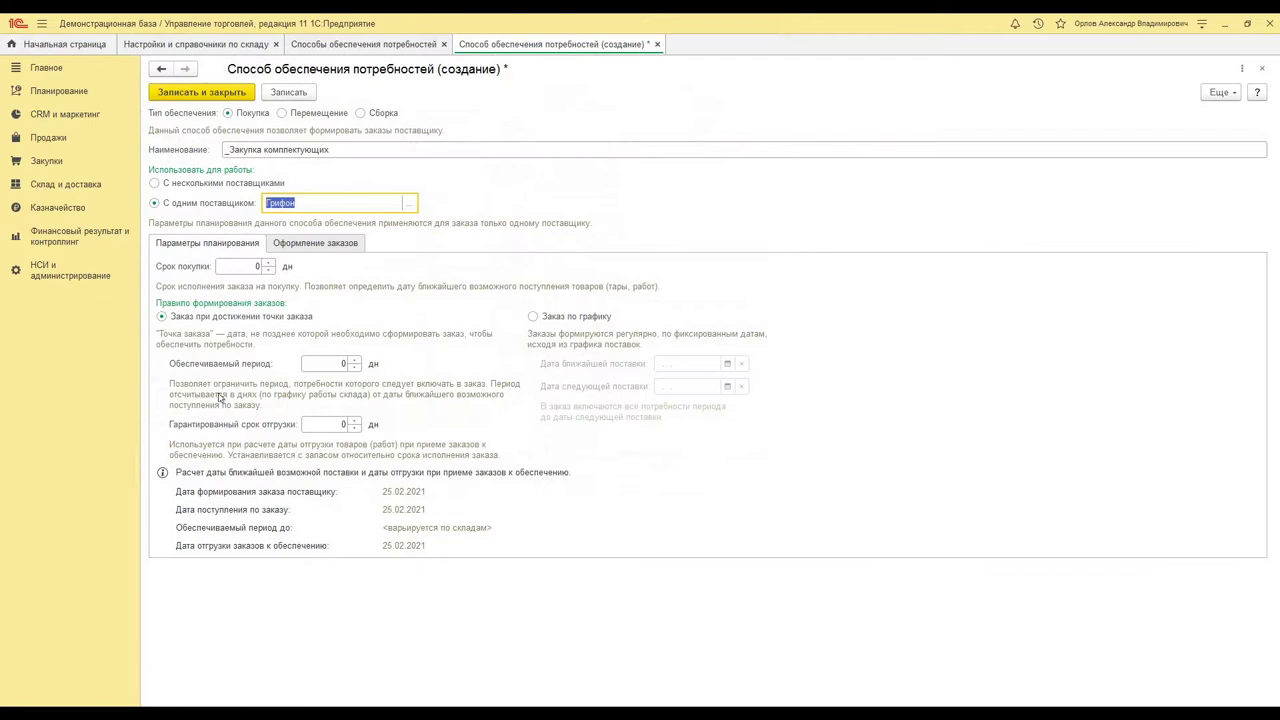
# - Set the purchase term to 5 days, the covered period to 14 days and the guaranteed shipping term to 7 days
pyautogui.click(256, 267)
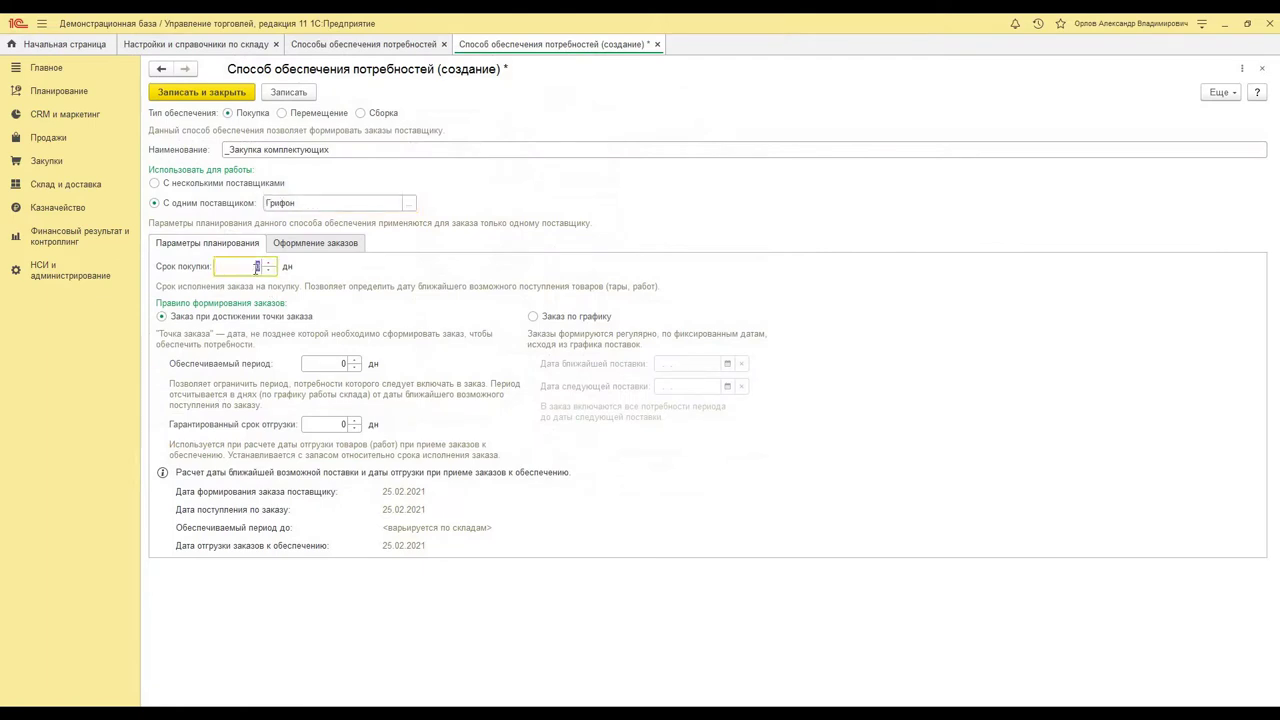
pyautogui.click(326, 363)
pyautogui.write('14')
pyautogui.click(340, 425)
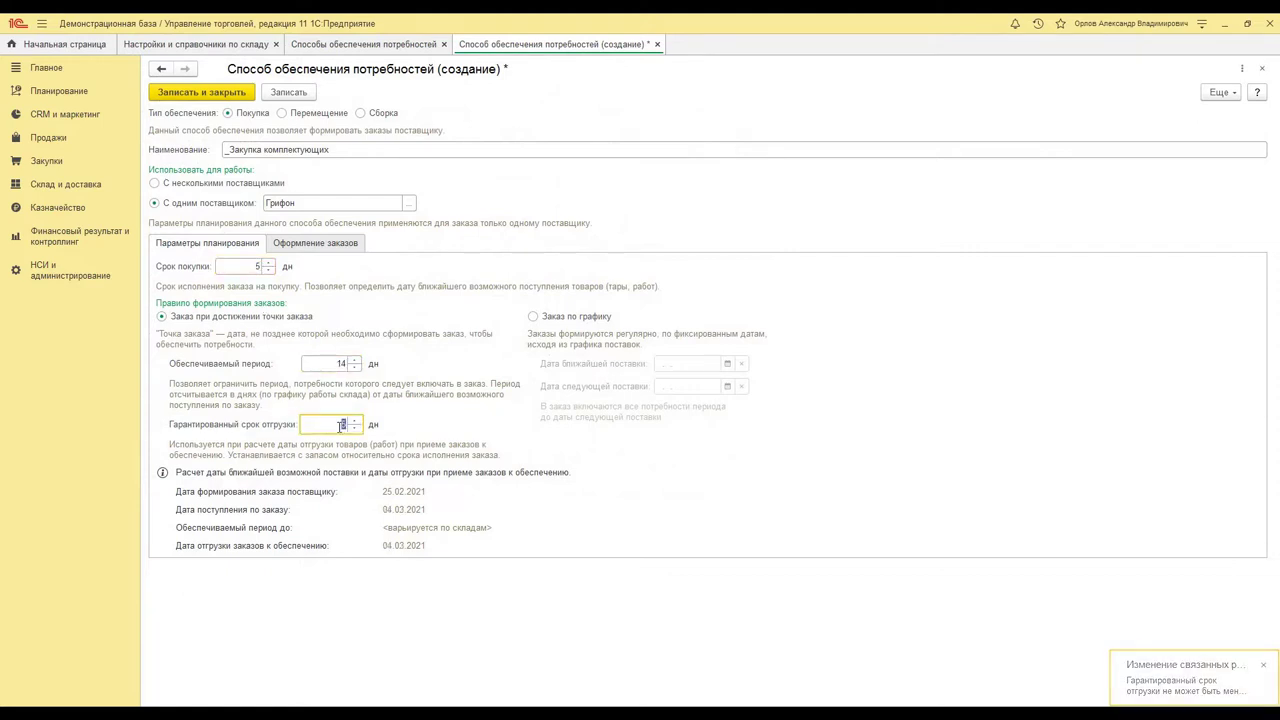
pyautogui.write('7')
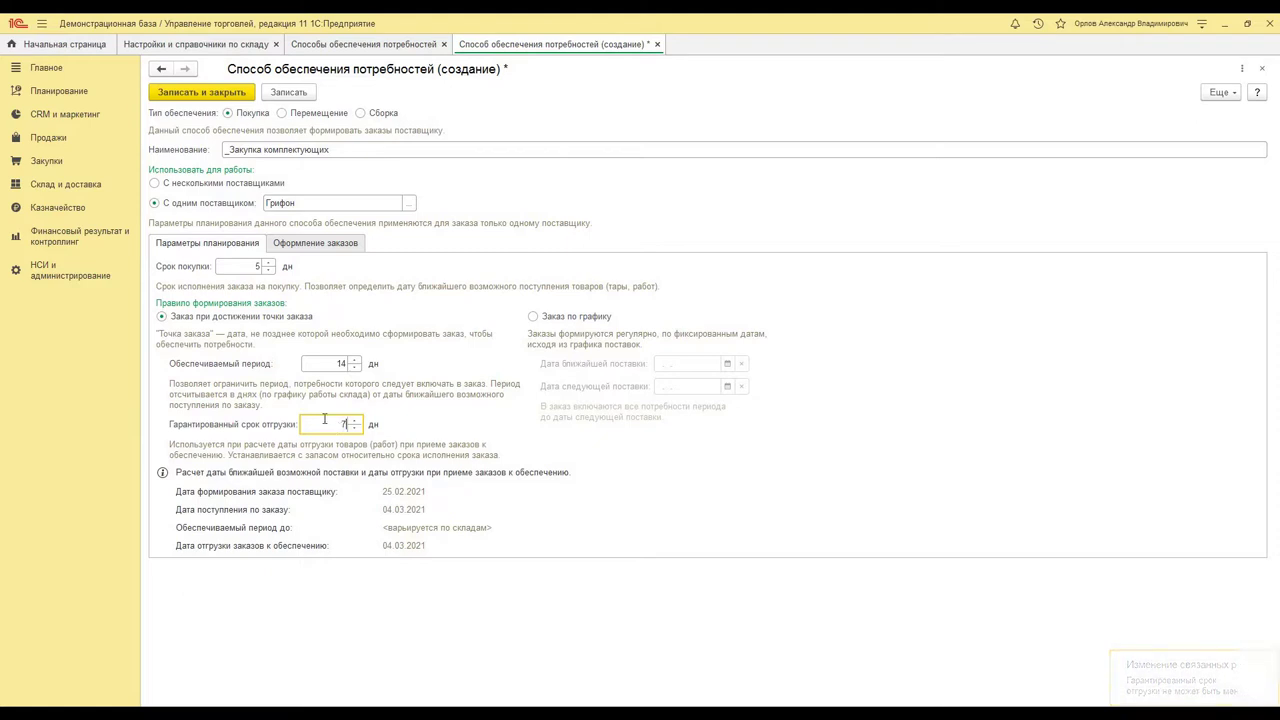
# - In the order details, set the organization to ИП "Предприниматель" and the department to Складское хозяйство
pyautogui.click(295, 248)
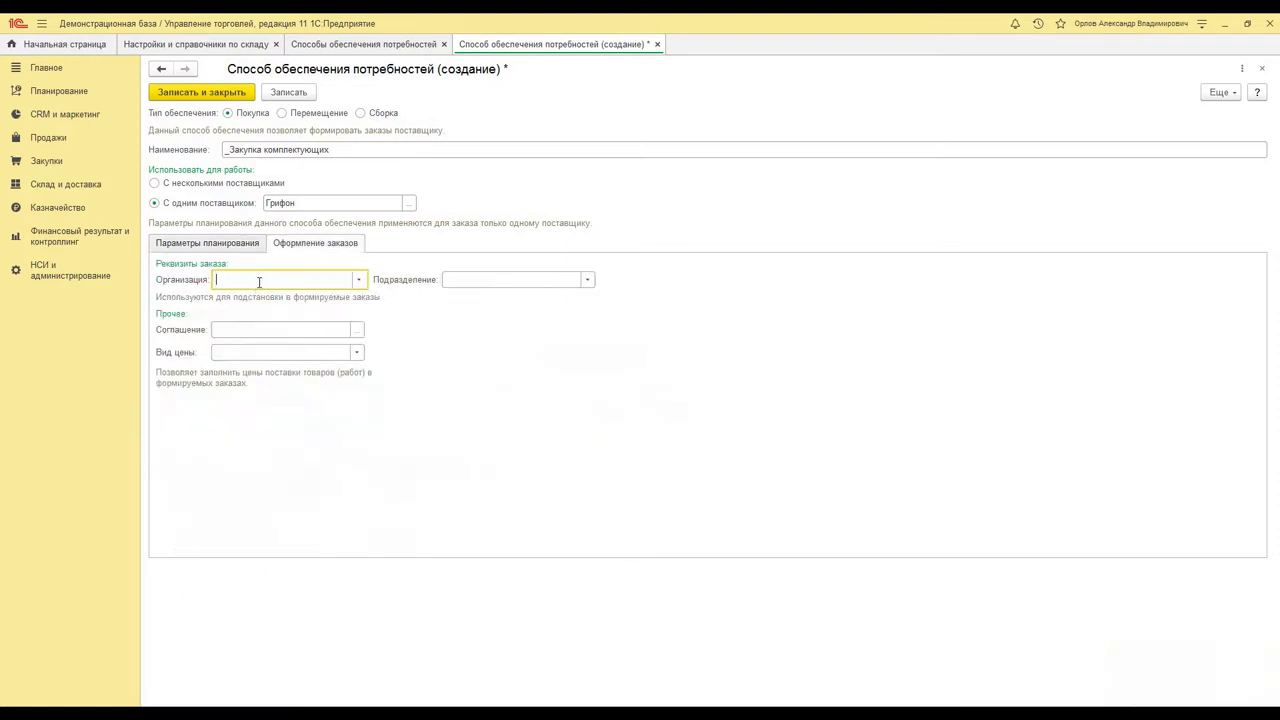
pyautogui.click(360, 281)
pyautogui.click(282, 300)
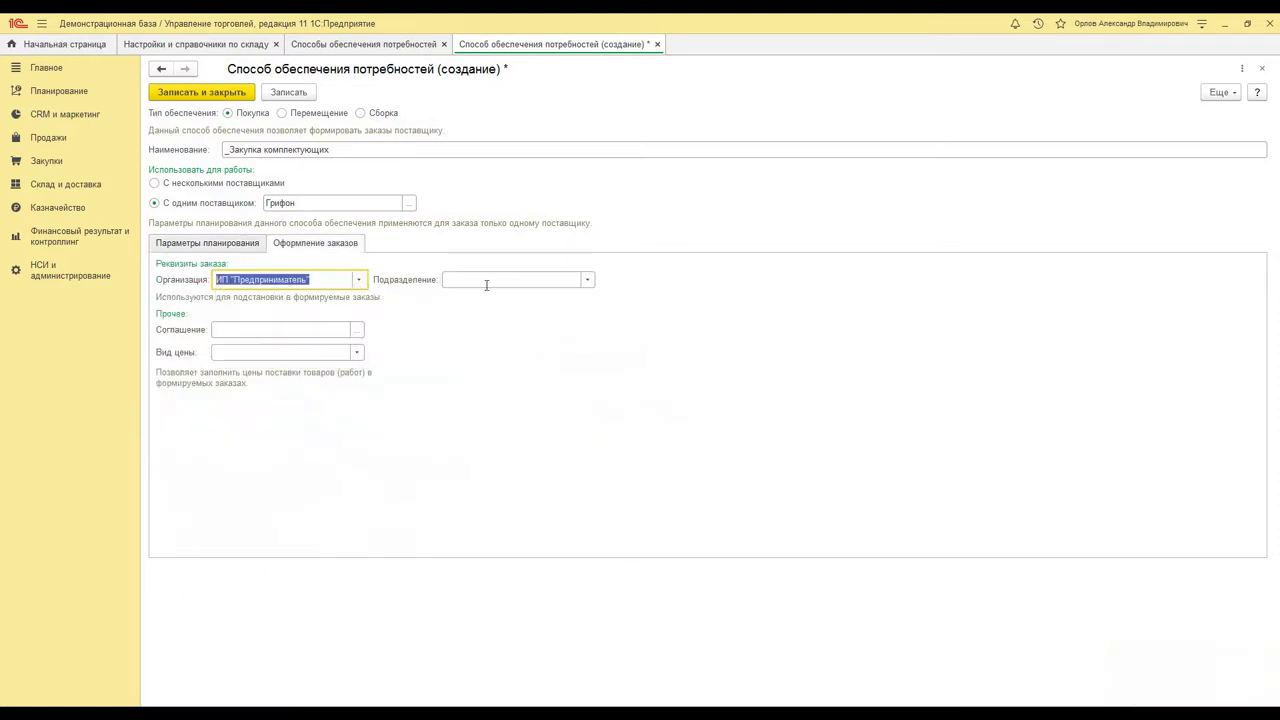
pyautogui.click(588, 280)
pyautogui.click(568, 298)
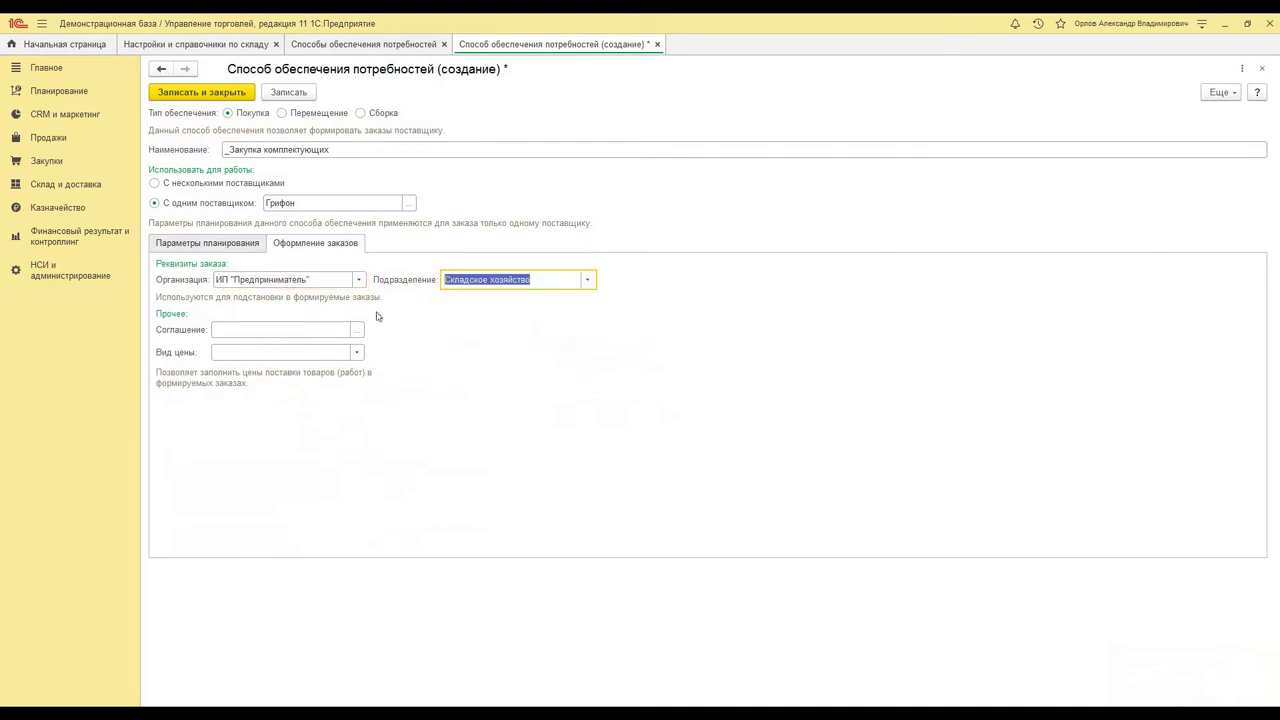
# - Create a new agreement with Грифон for the supply method, with number 2 and date 22.02.2021
pyautogui.click(357, 327)
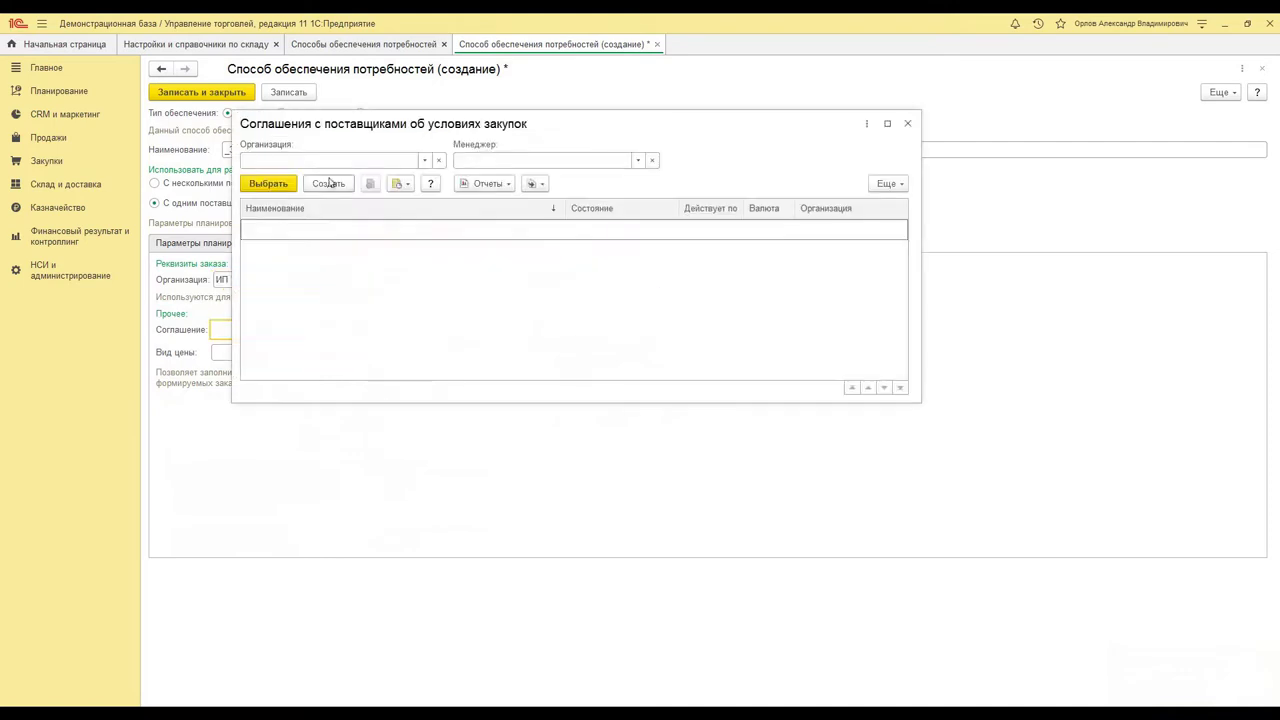
pyautogui.click(329, 183)
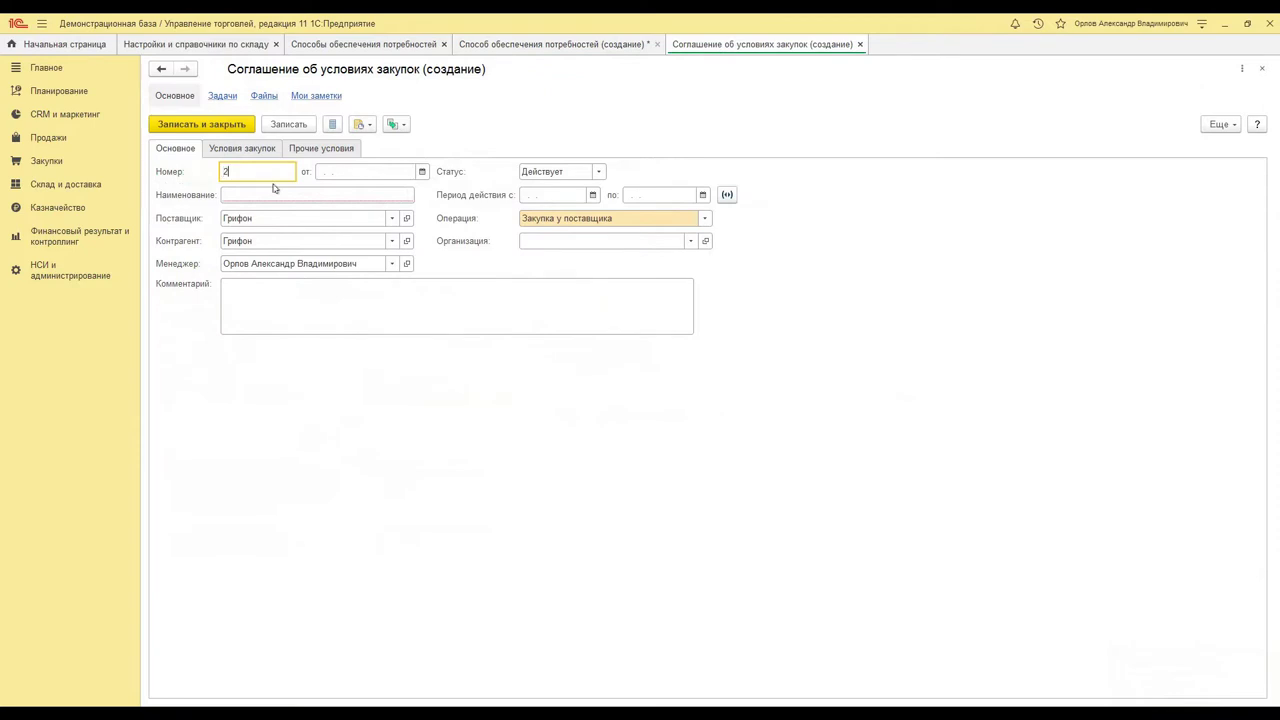
pyautogui.click(421, 171)
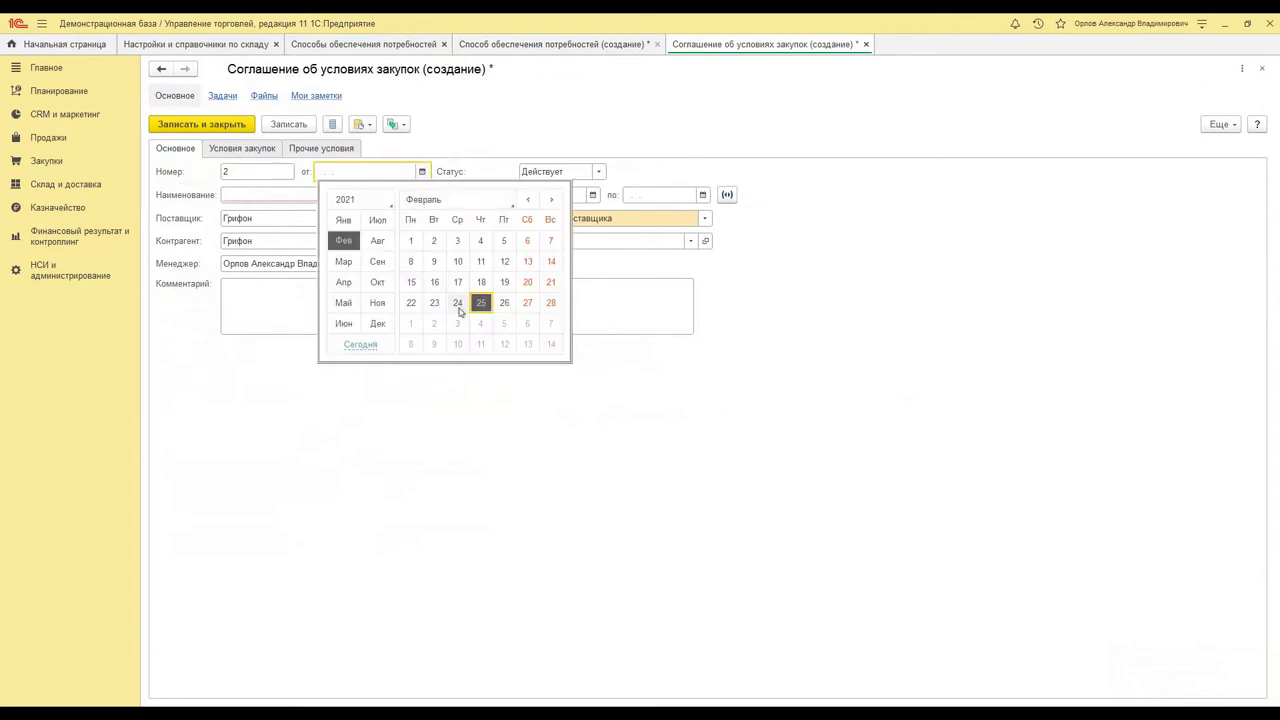
pyautogui.click(411, 303)
# - Name the new agreement "Основное соглашение" and set its validity start to 22.02.2021
pyautogui.click(258, 193)
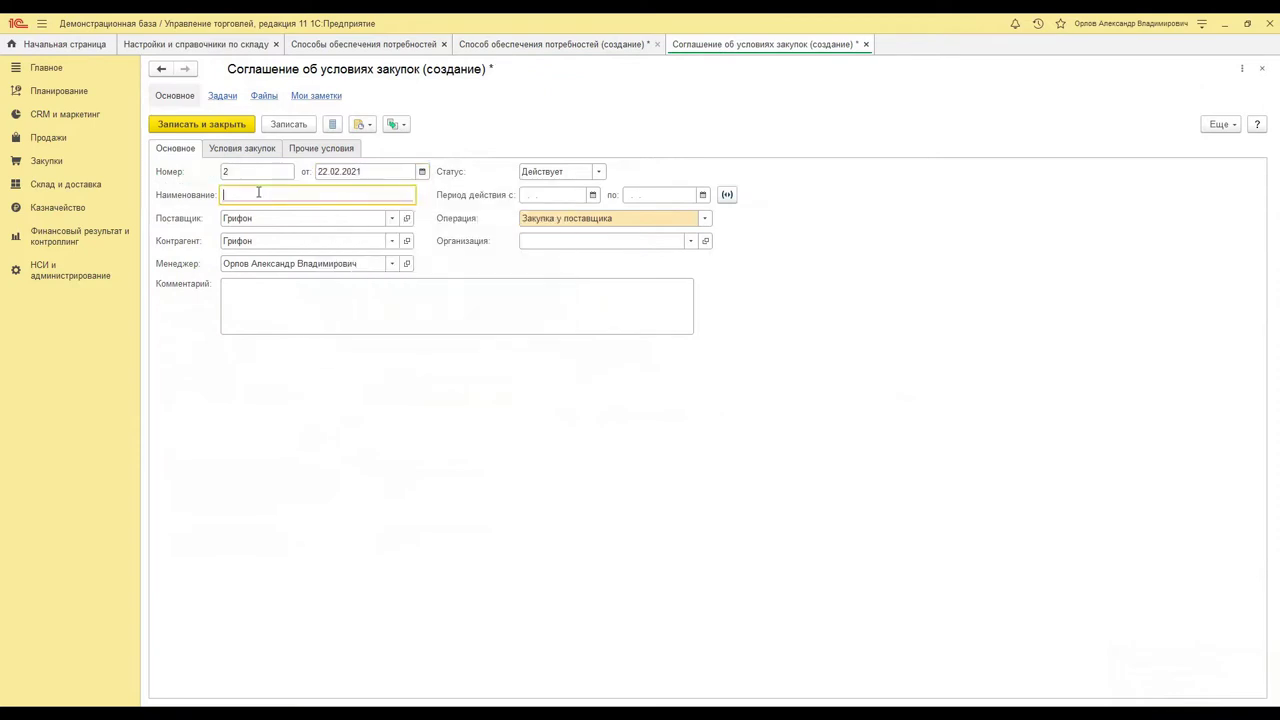
pyautogui.write('Основное соглашение')
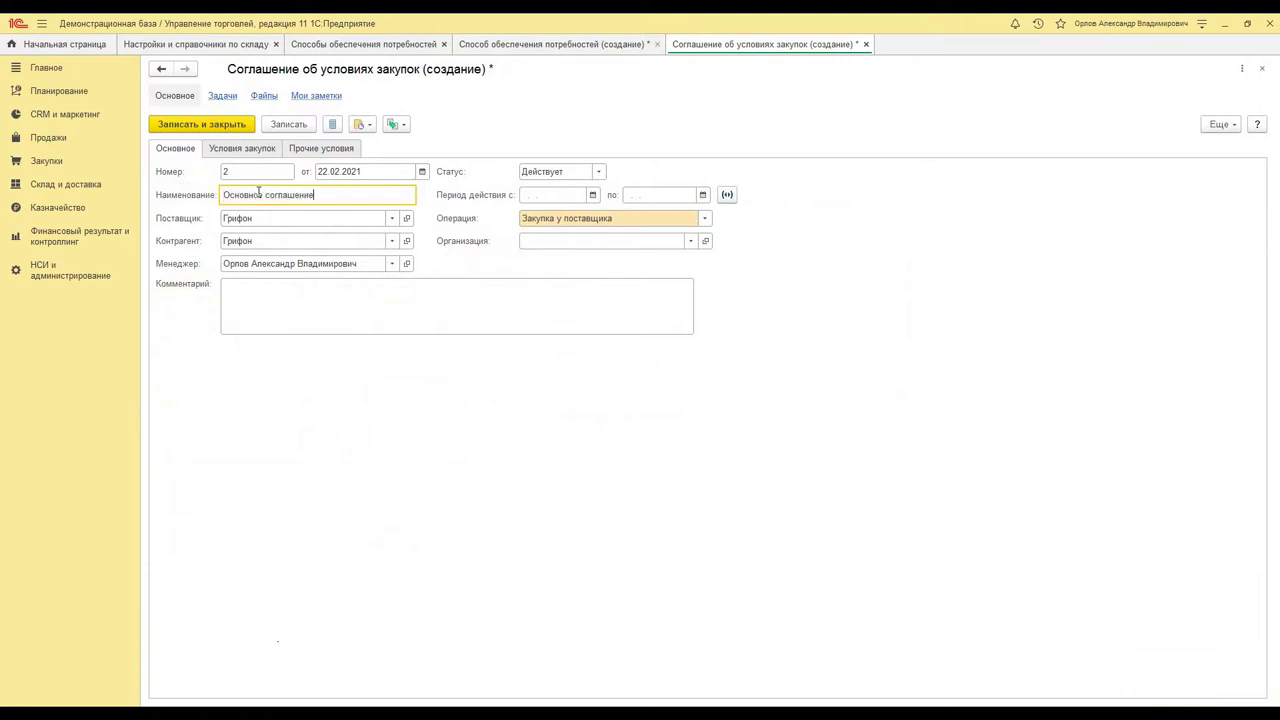
pyautogui.click(592, 195)
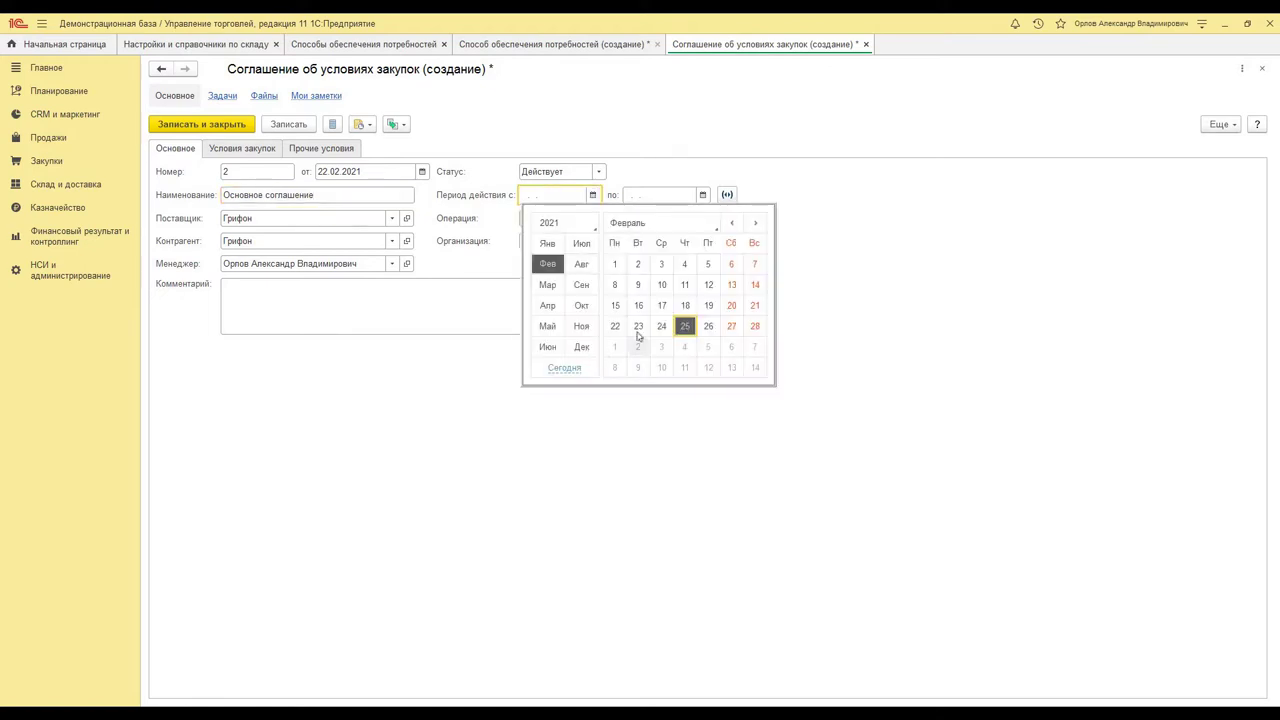
pyautogui.click(614, 327)
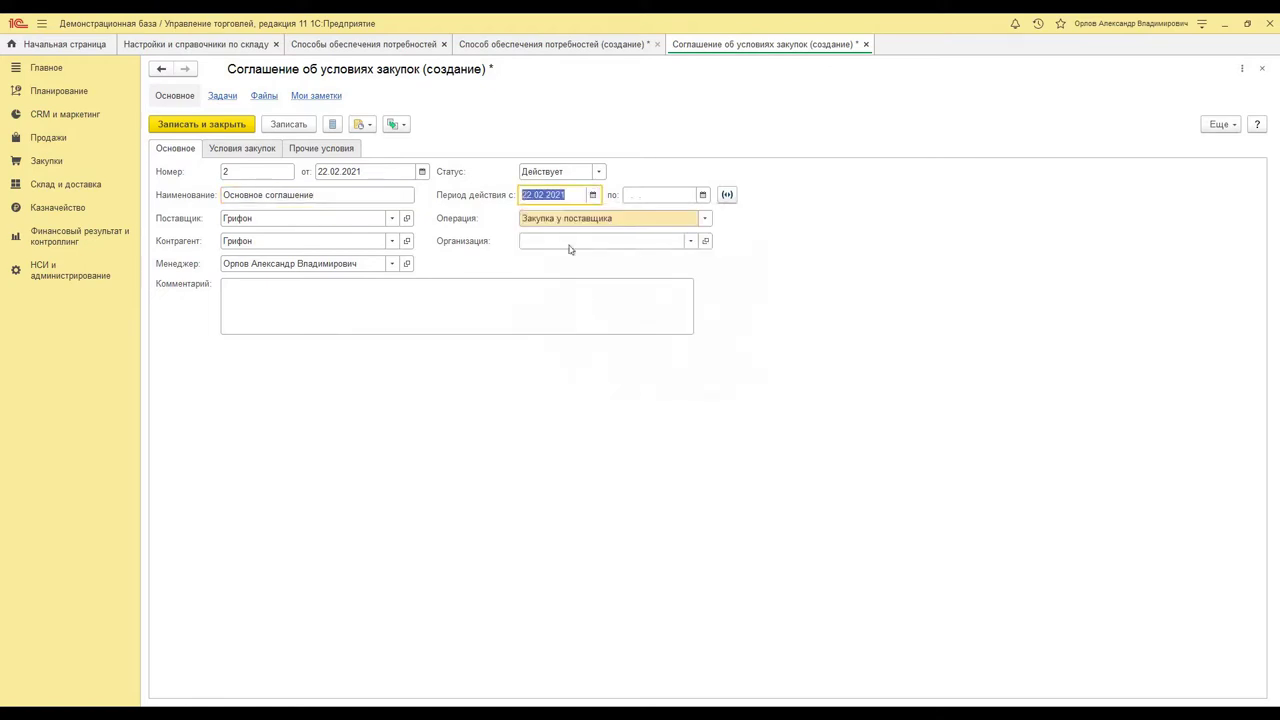
# - Set the agreement's organization to ИП "Предприниматель" and add a Кредит (после отгрузки) payment stage with a 5-day term and 100% payment
pyautogui.click(688, 241)
pyautogui.click(572, 265)
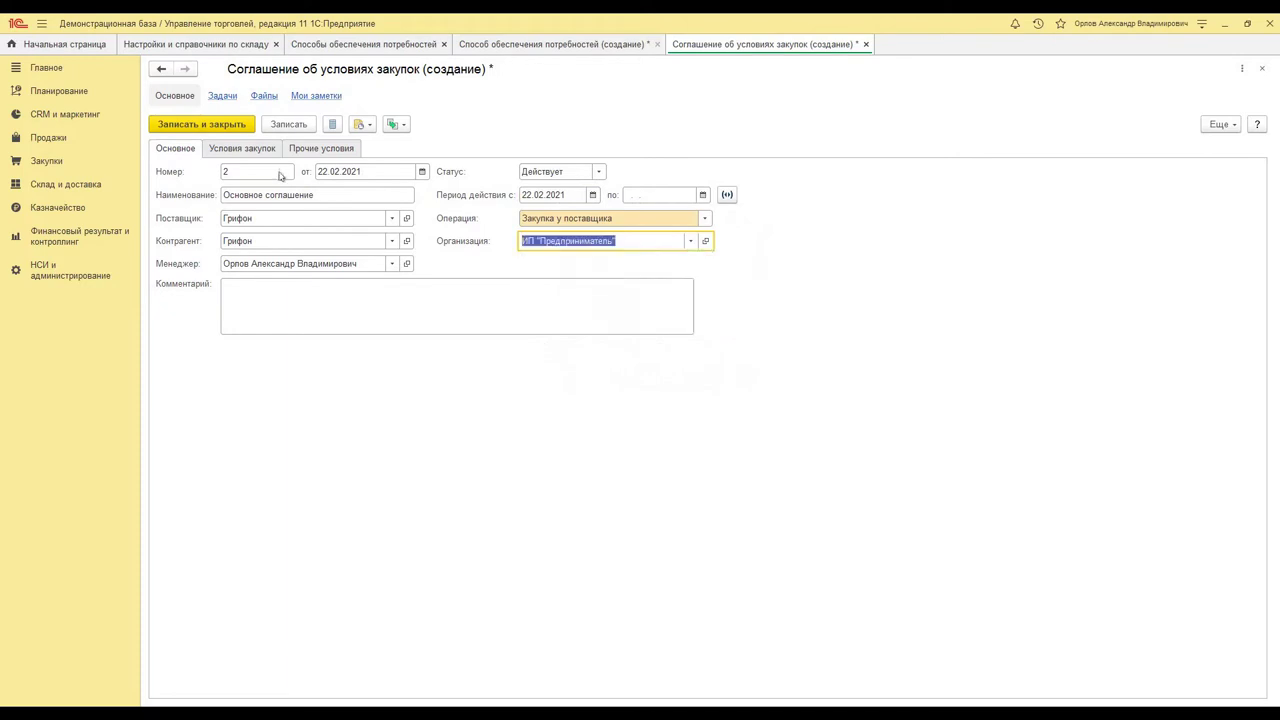
pyautogui.click(241, 148)
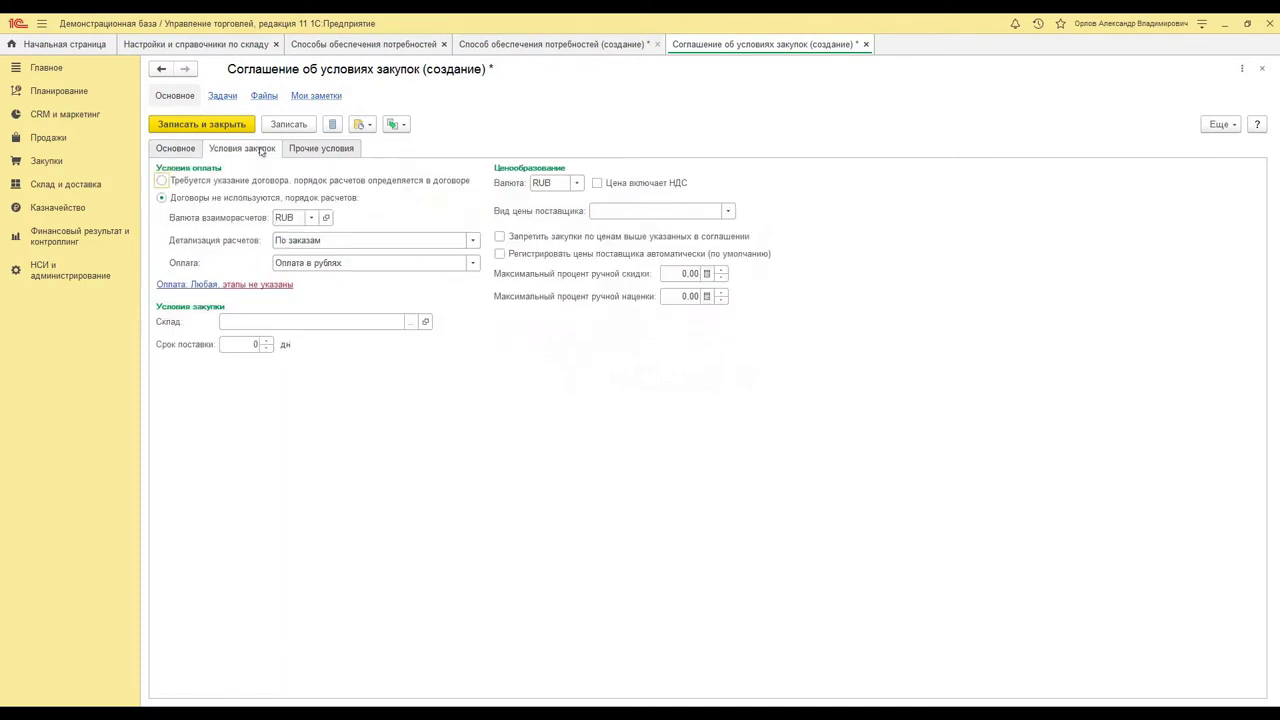
pyautogui.click(232, 285)
pyautogui.click(451, 276)
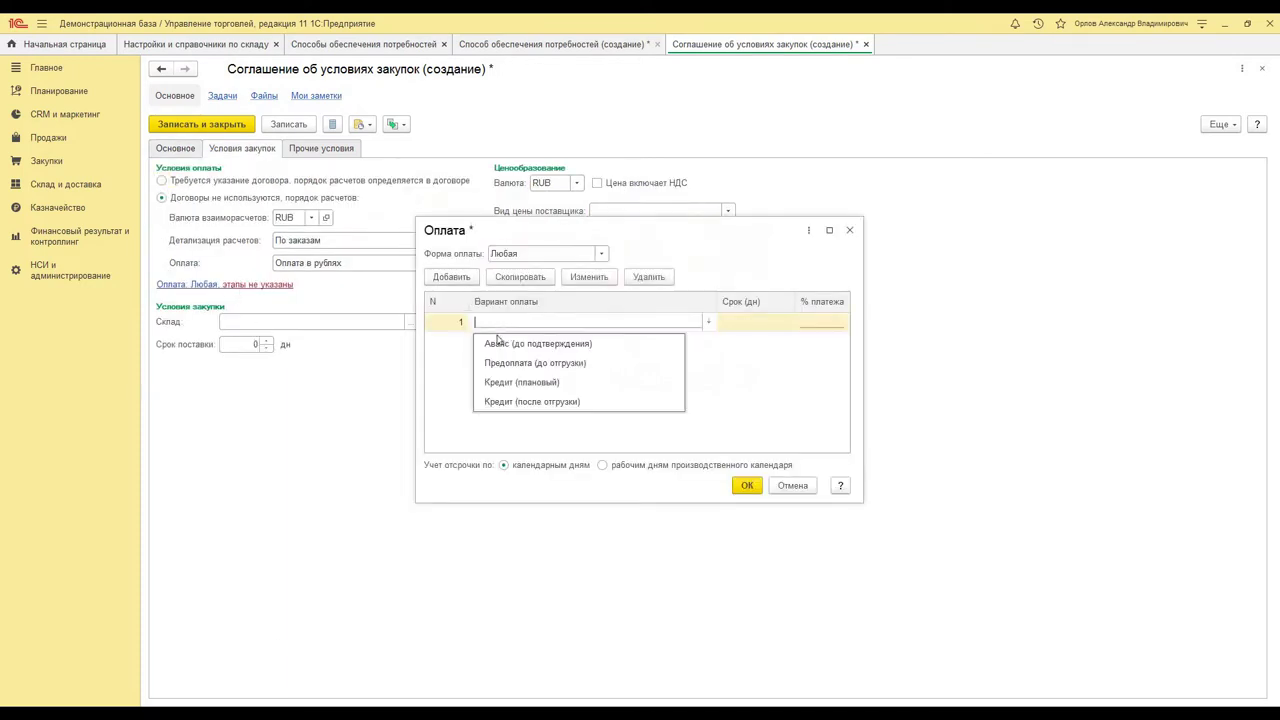
pyautogui.click(534, 401)
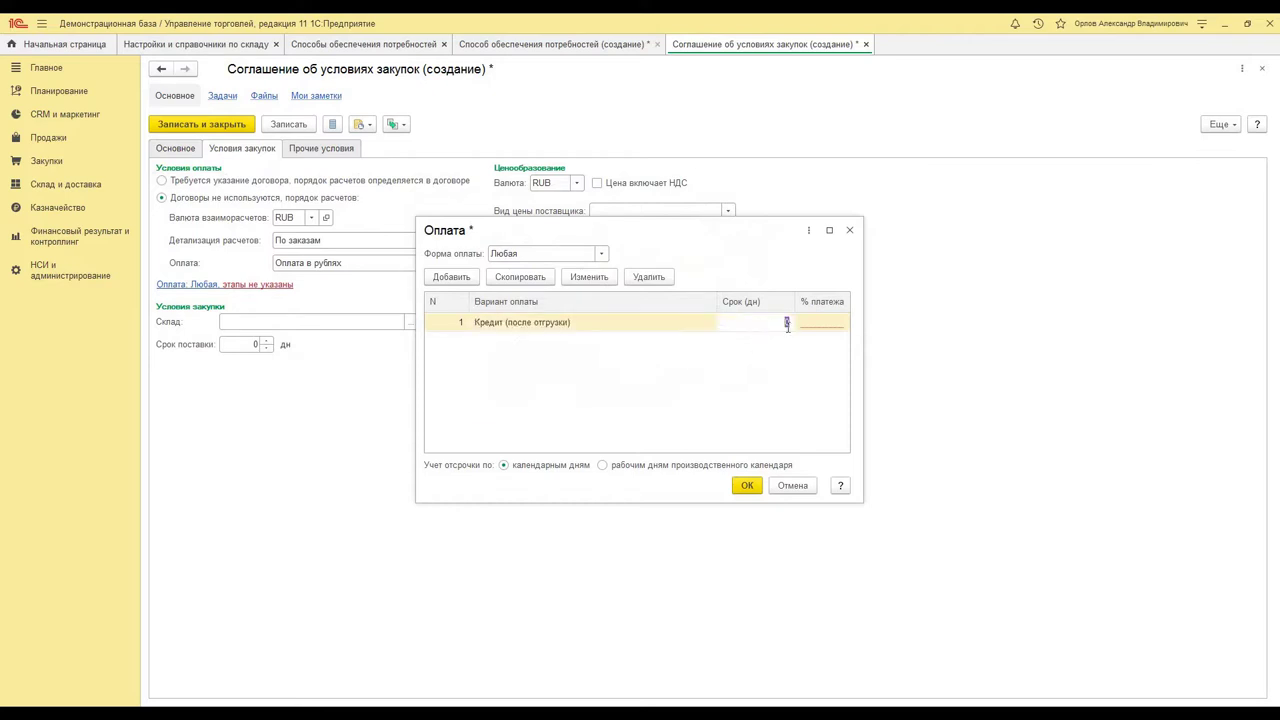
pyautogui.write('5')
pyautogui.press('Tab')
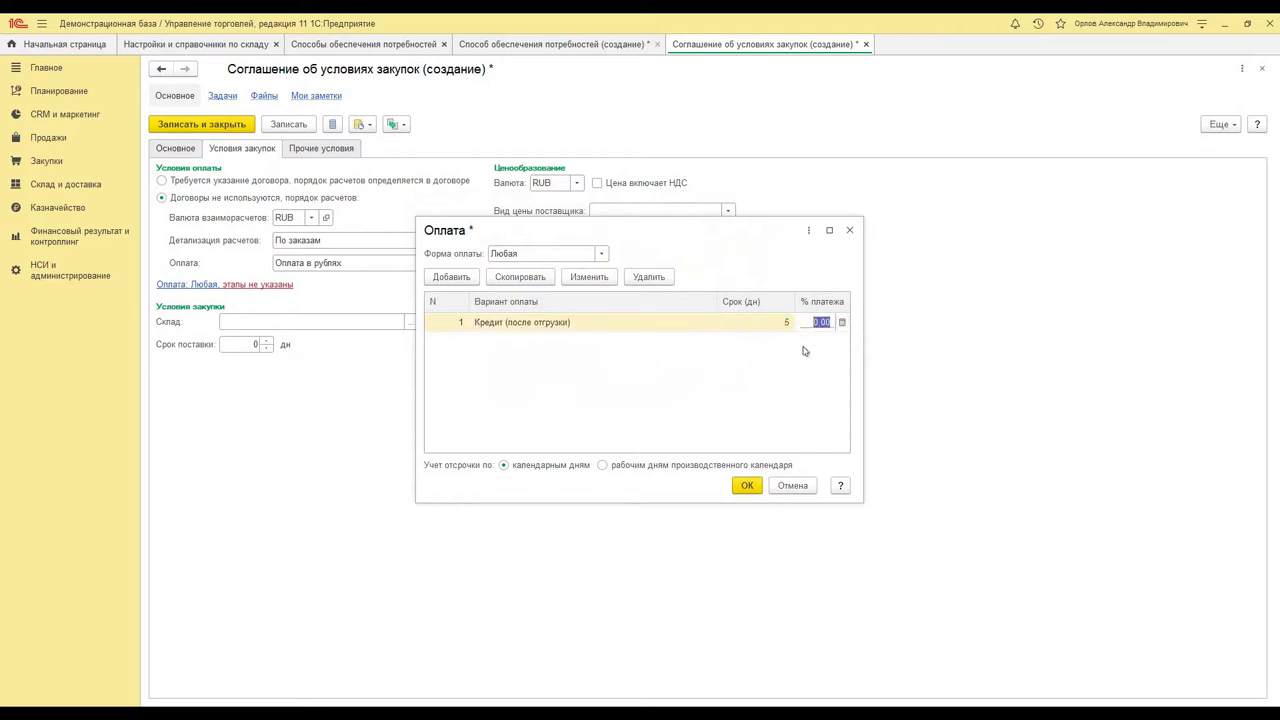
pyautogui.write('100')
pyautogui.press('Return')
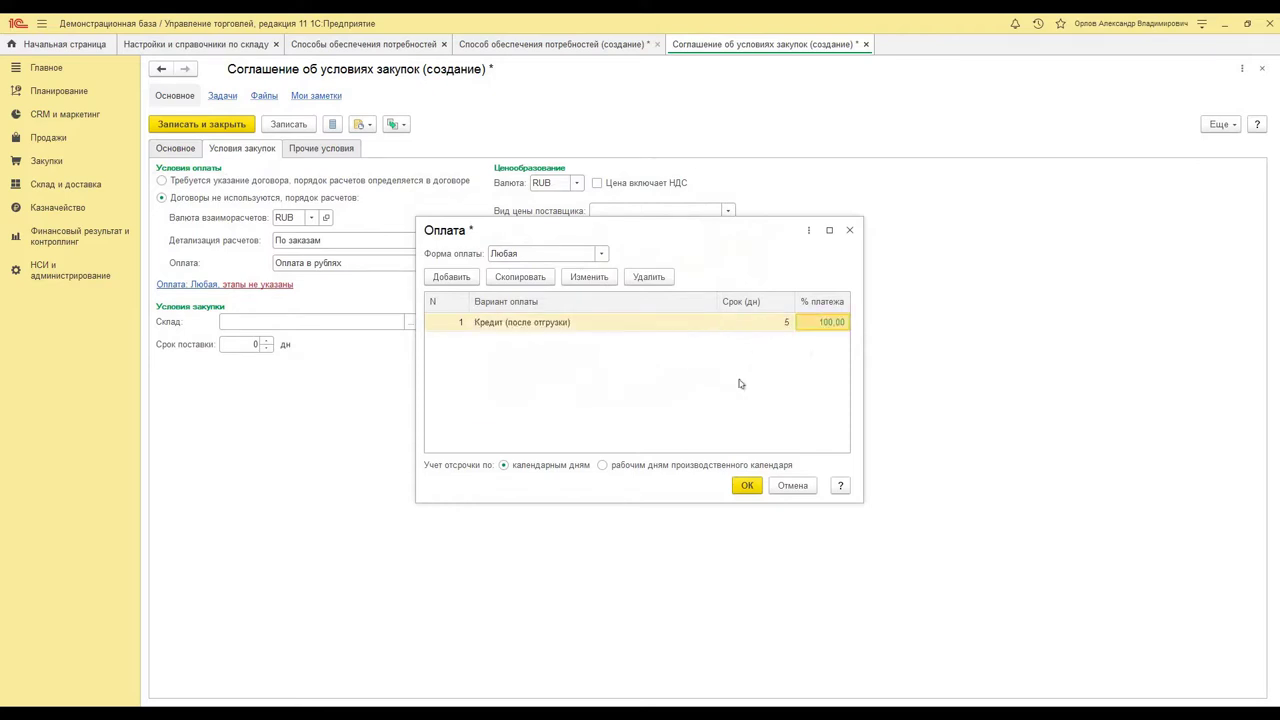
pyautogui.click(750, 487)
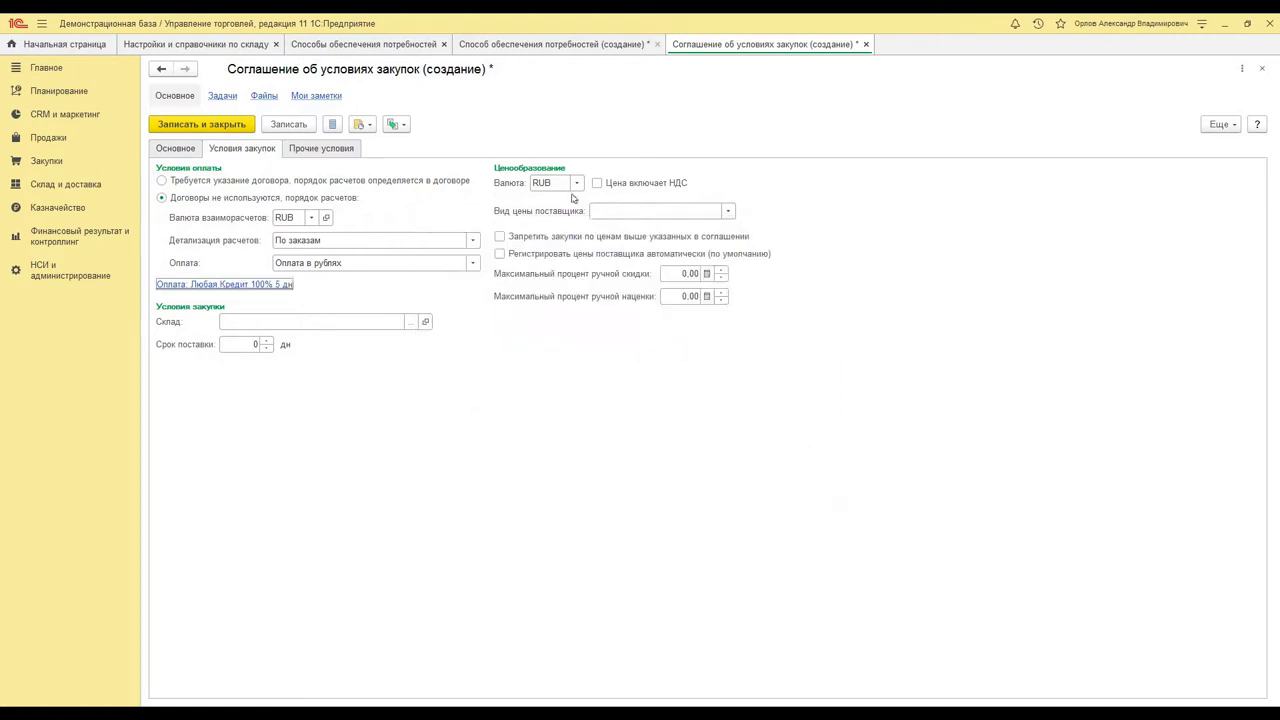
# - Mark the agreement's prices as including VAT, then save and close the agreement
pyautogui.click(600, 187)
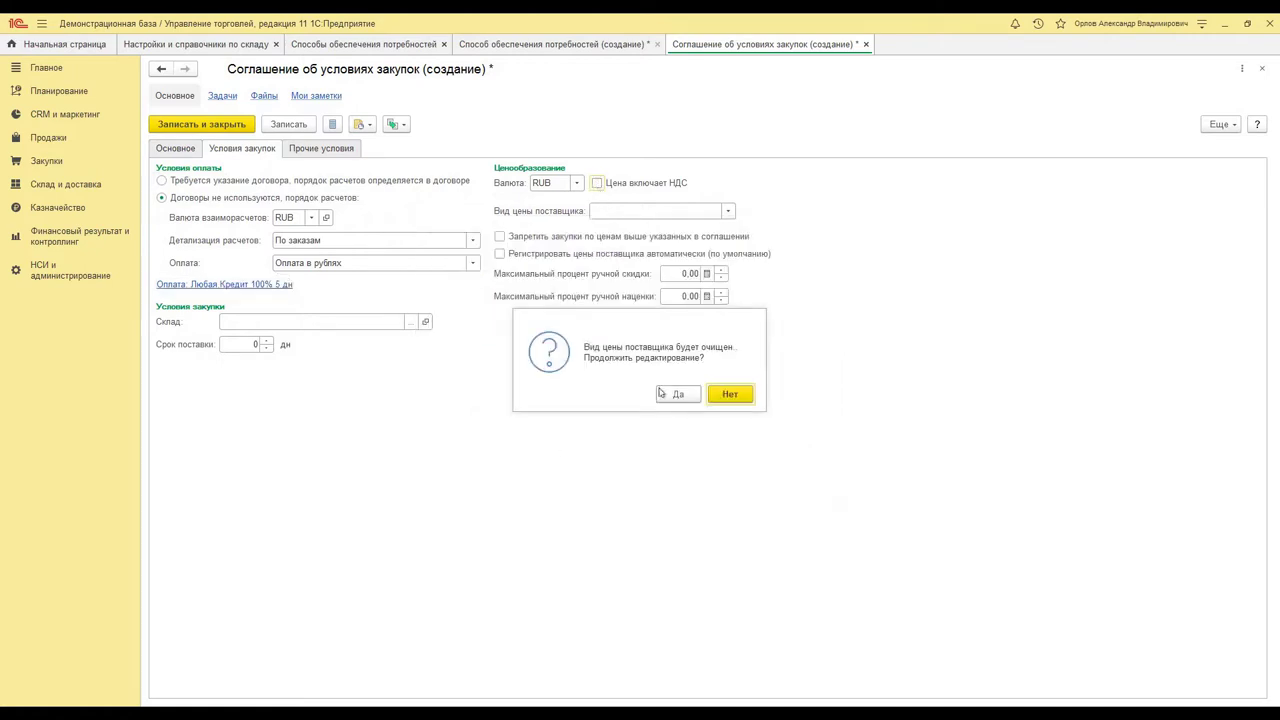
pyautogui.click(676, 393)
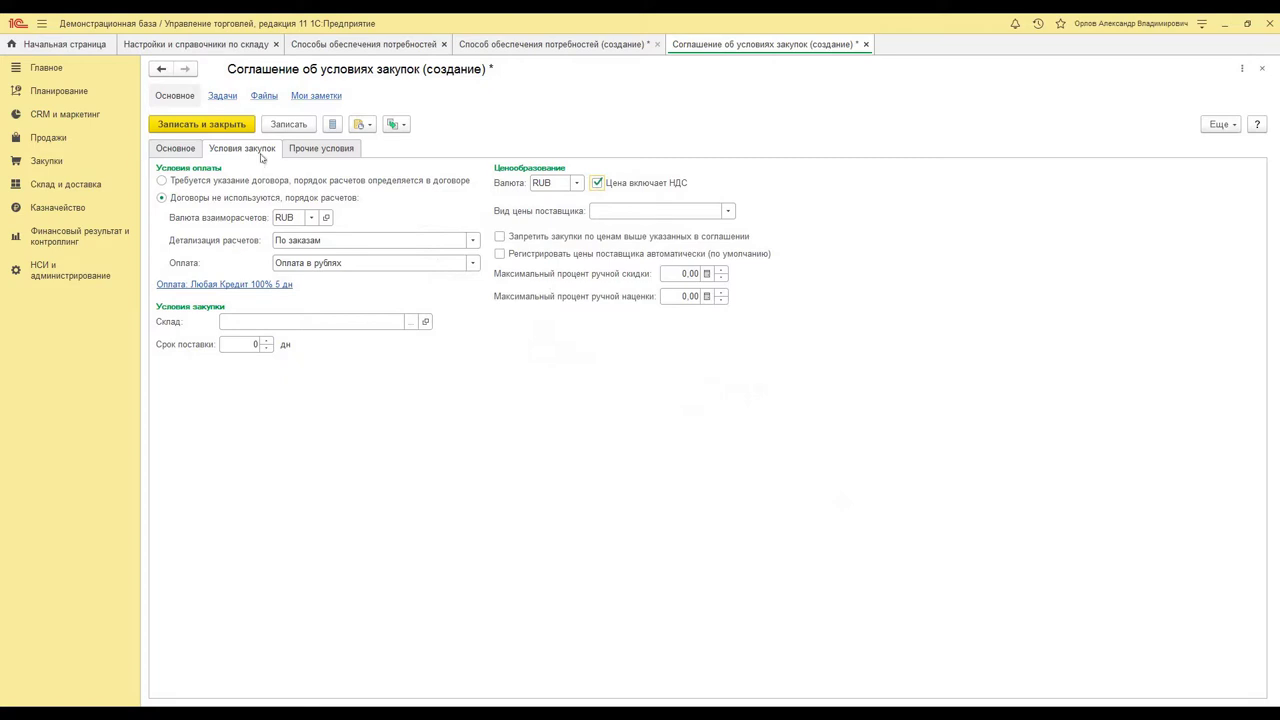
pyautogui.click(300, 153)
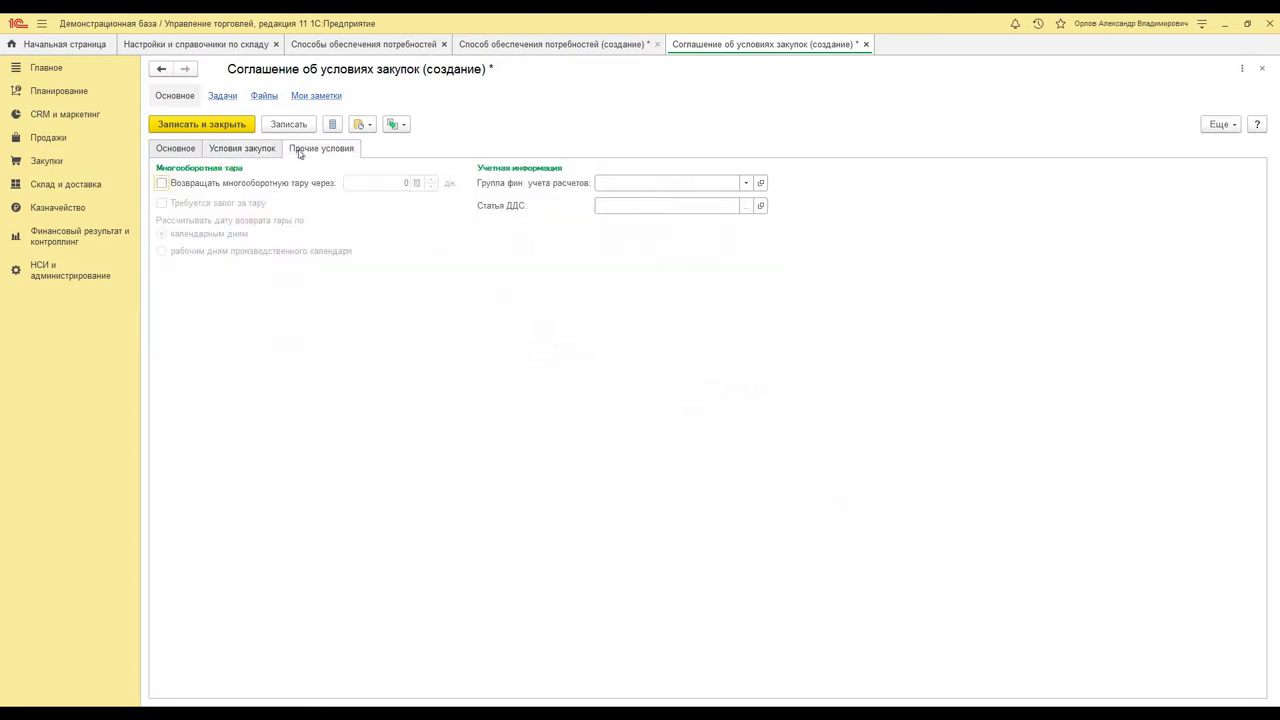
pyautogui.click(200, 126)
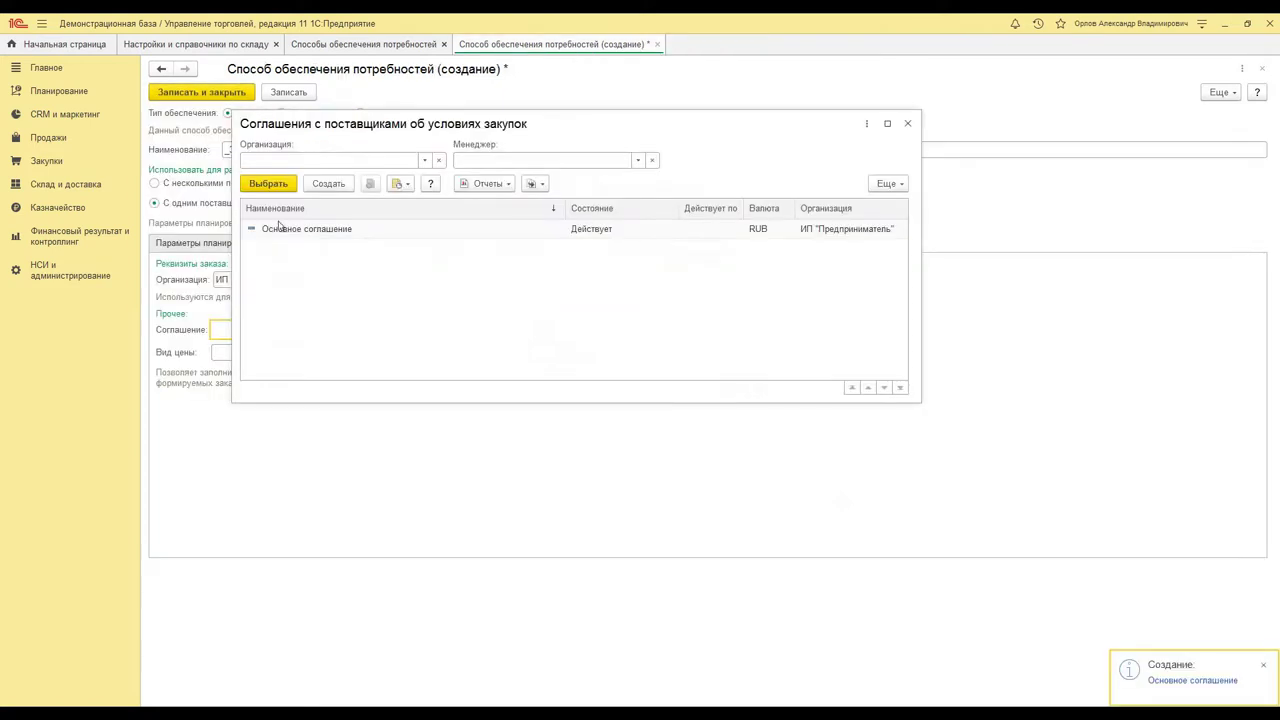
# - Choose Основное соглашение as the agreement for _Закупка комплектующих and save the supply method
pyautogui.doubleClick(286, 230)
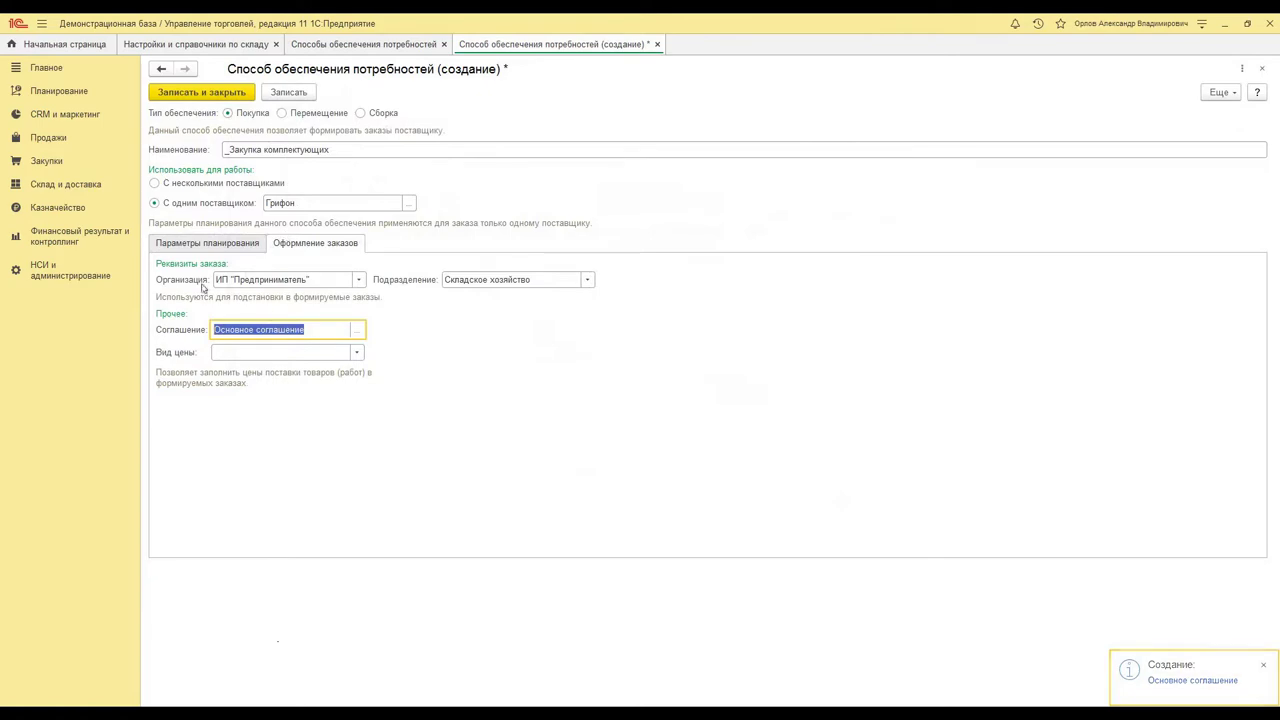
pyautogui.click(203, 243)
pyautogui.click(229, 93)
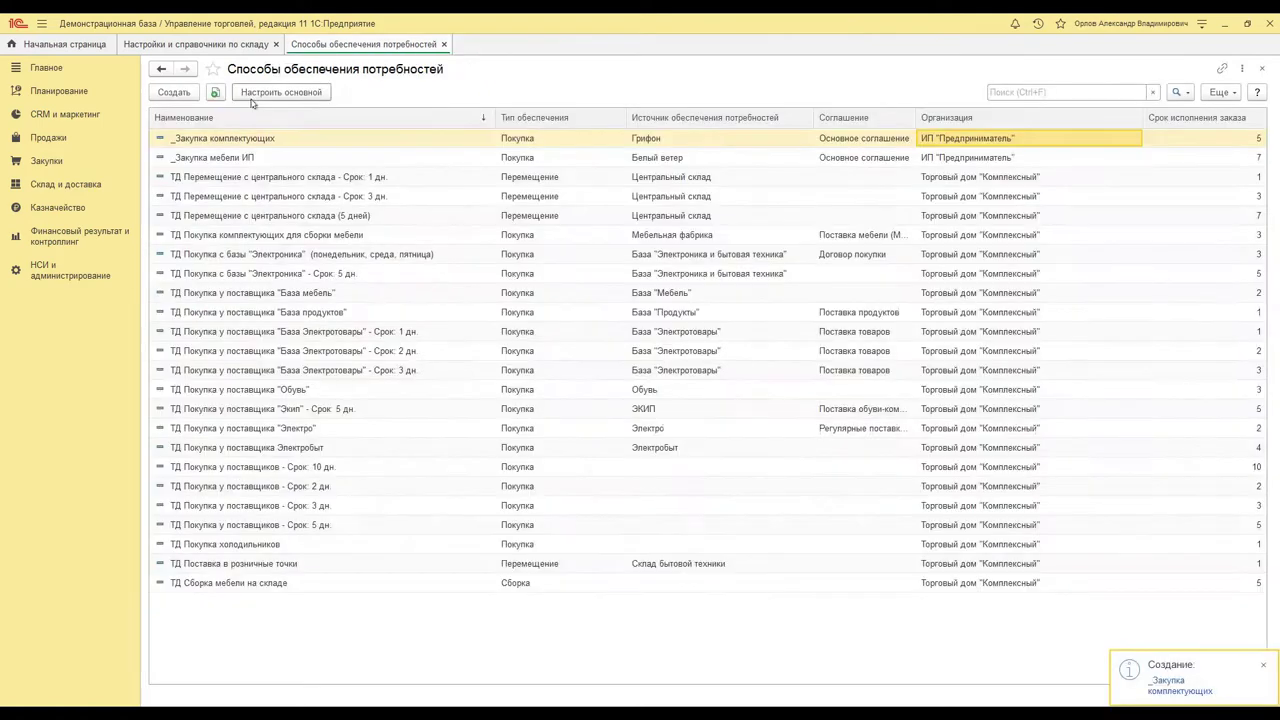
# - Create a Перемещение supply method named "_Перемещение с Распределительного склада" that works with a distribution center
pyautogui.click(175, 92)
pyautogui.click(248, 148)
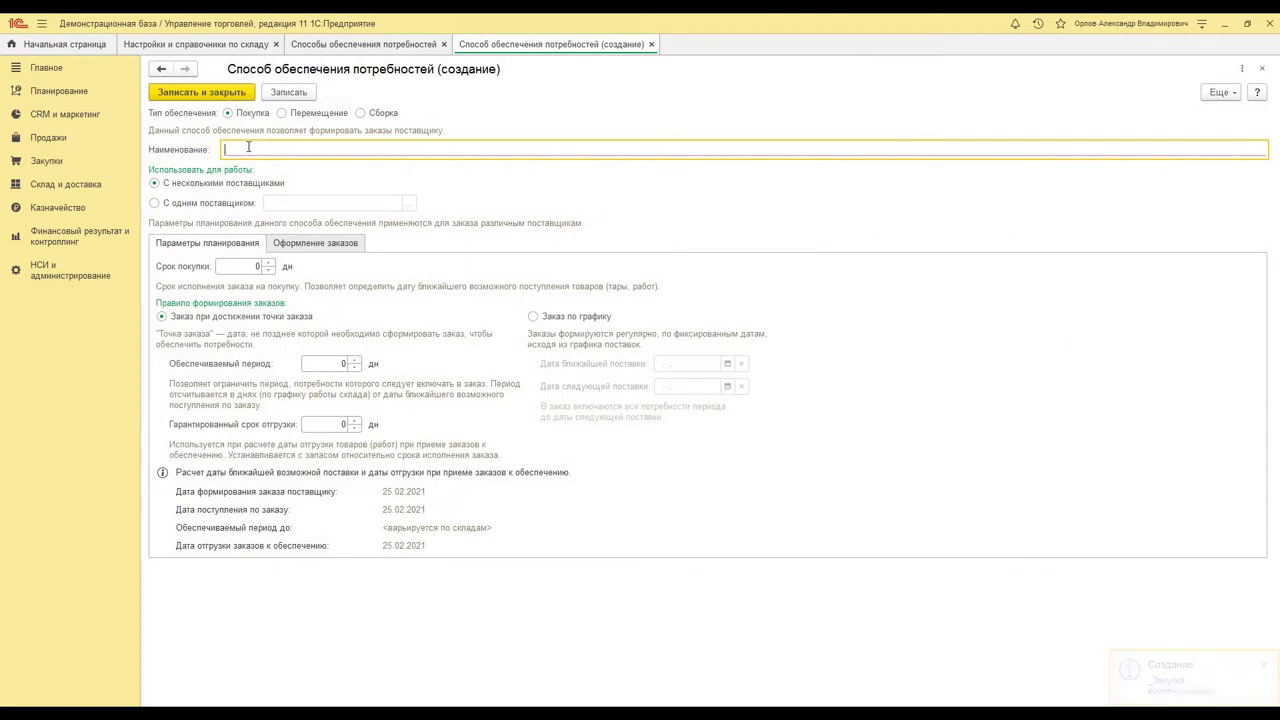
pyautogui.click(281, 114)
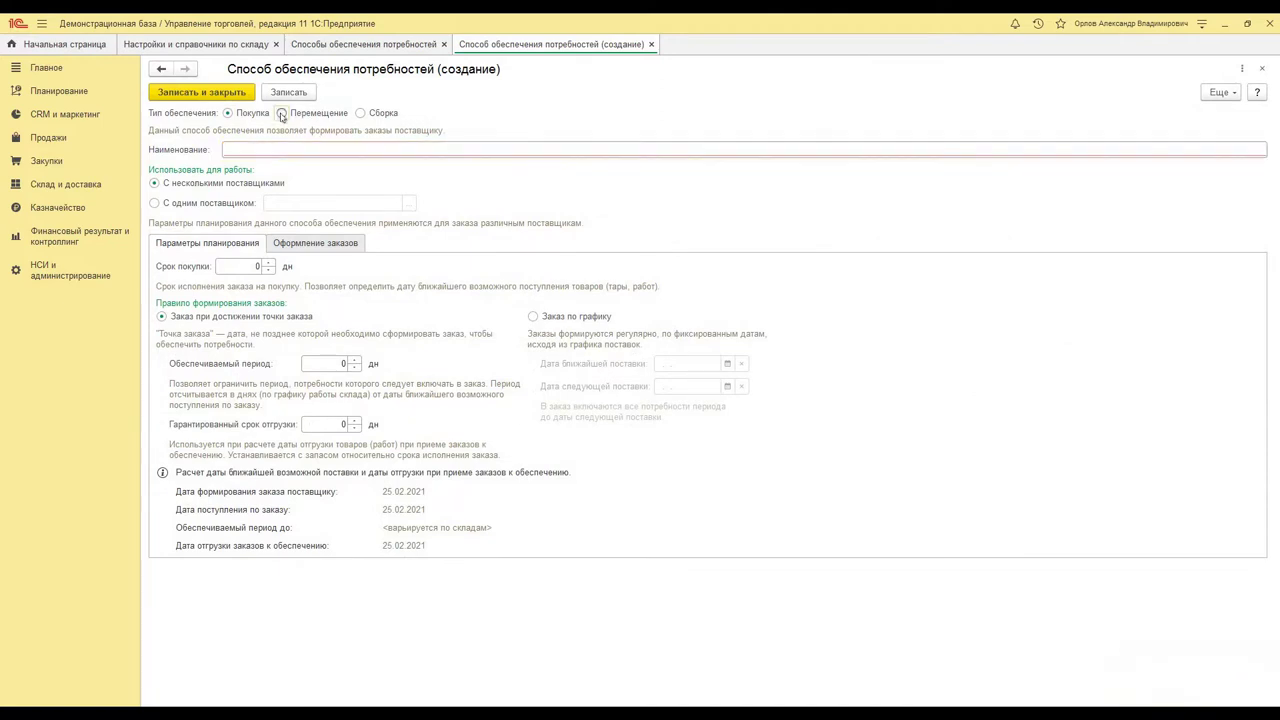
pyautogui.click(247, 148)
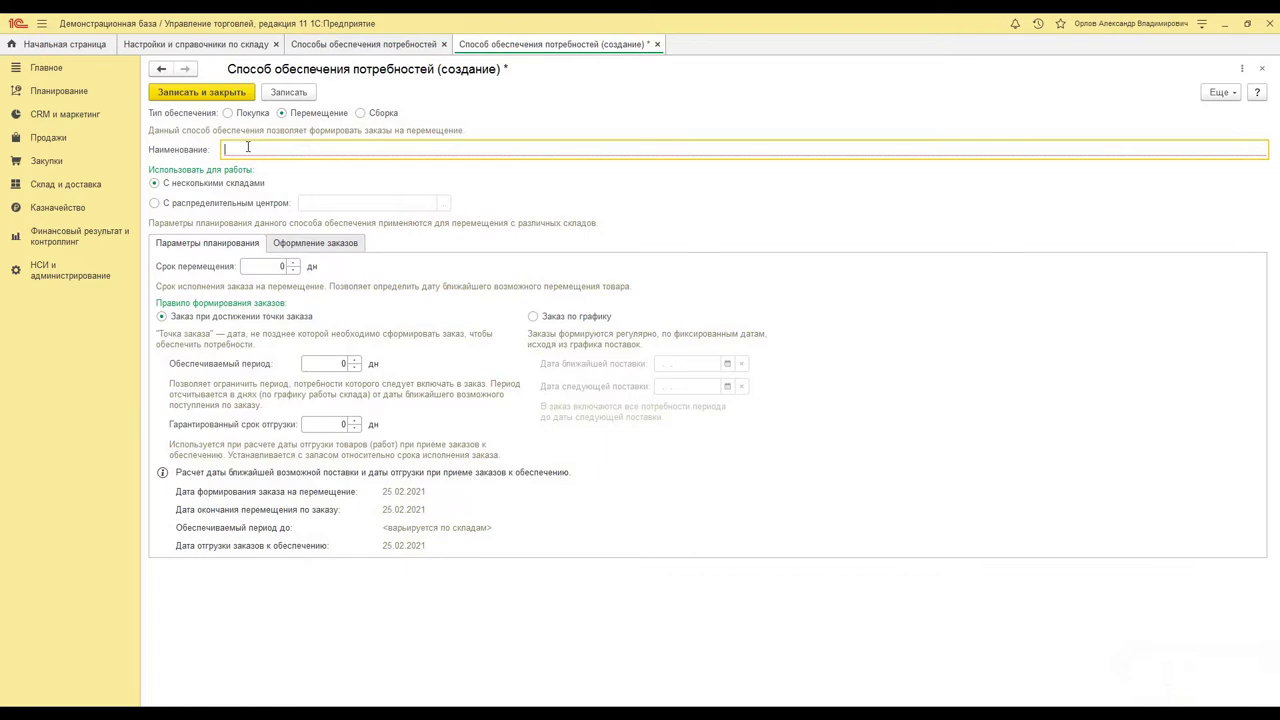
pyautogui.write('П')
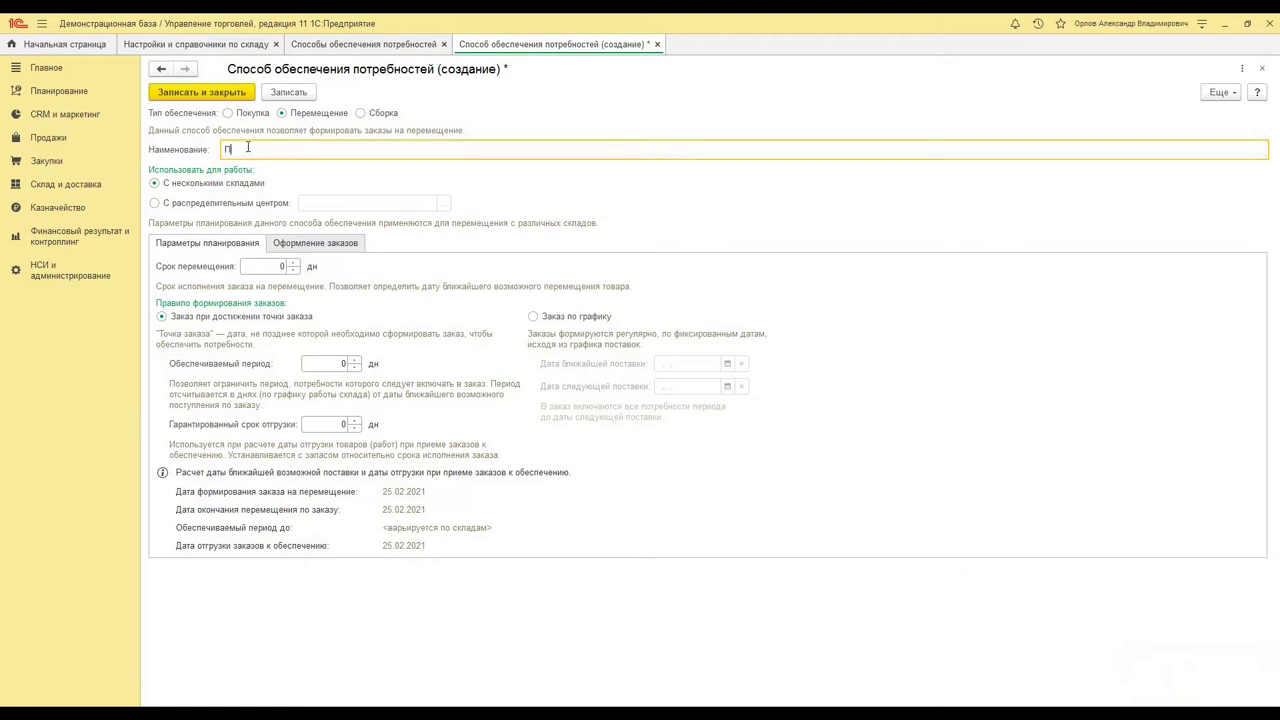
pyautogui.write('еремещение с Распредел')
pyautogui.write('ительного склада')
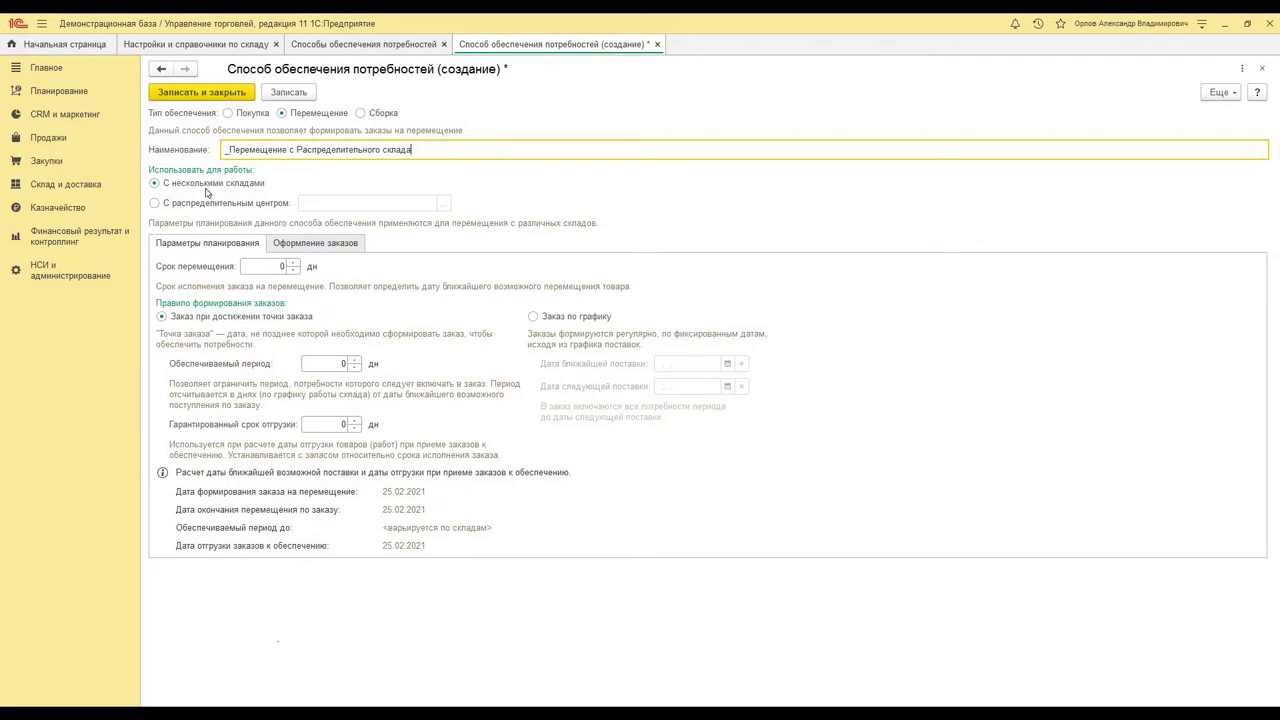
pyautogui.click(155, 203)
pyautogui.click(443, 203)
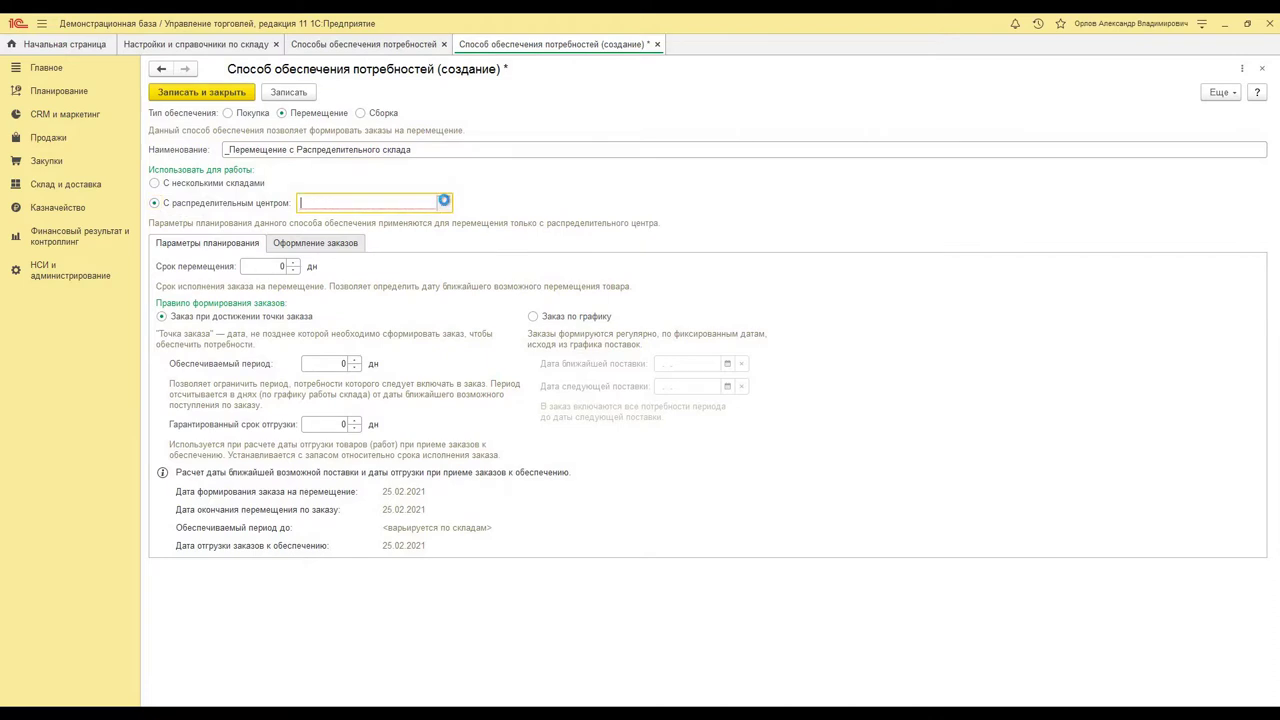
pyautogui.click(202, 160)
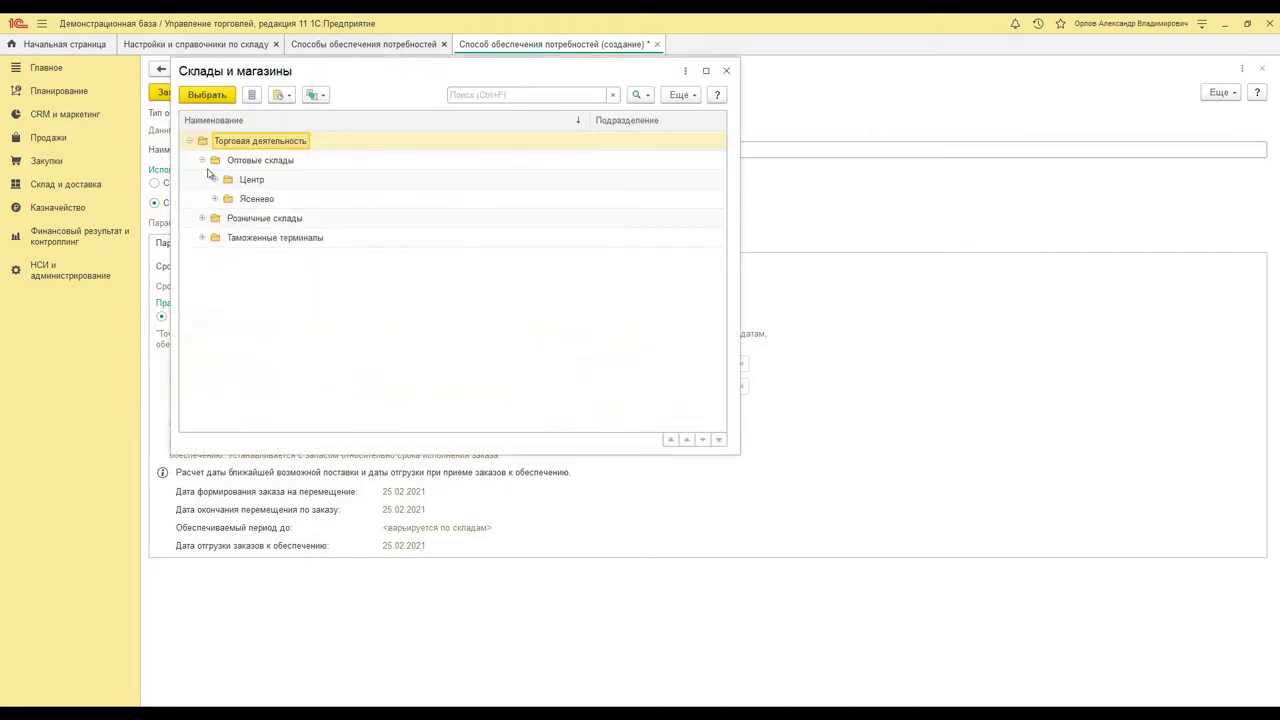
pyautogui.click(215, 180)
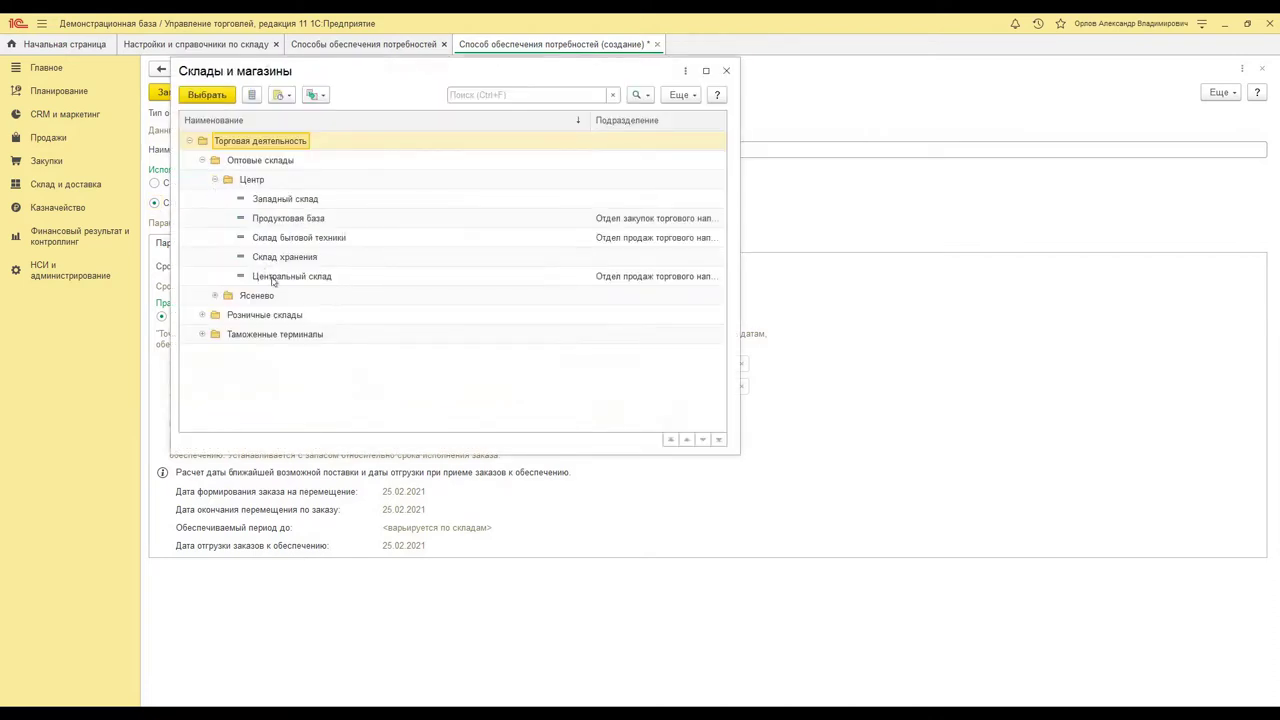
pyautogui.click(268, 276)
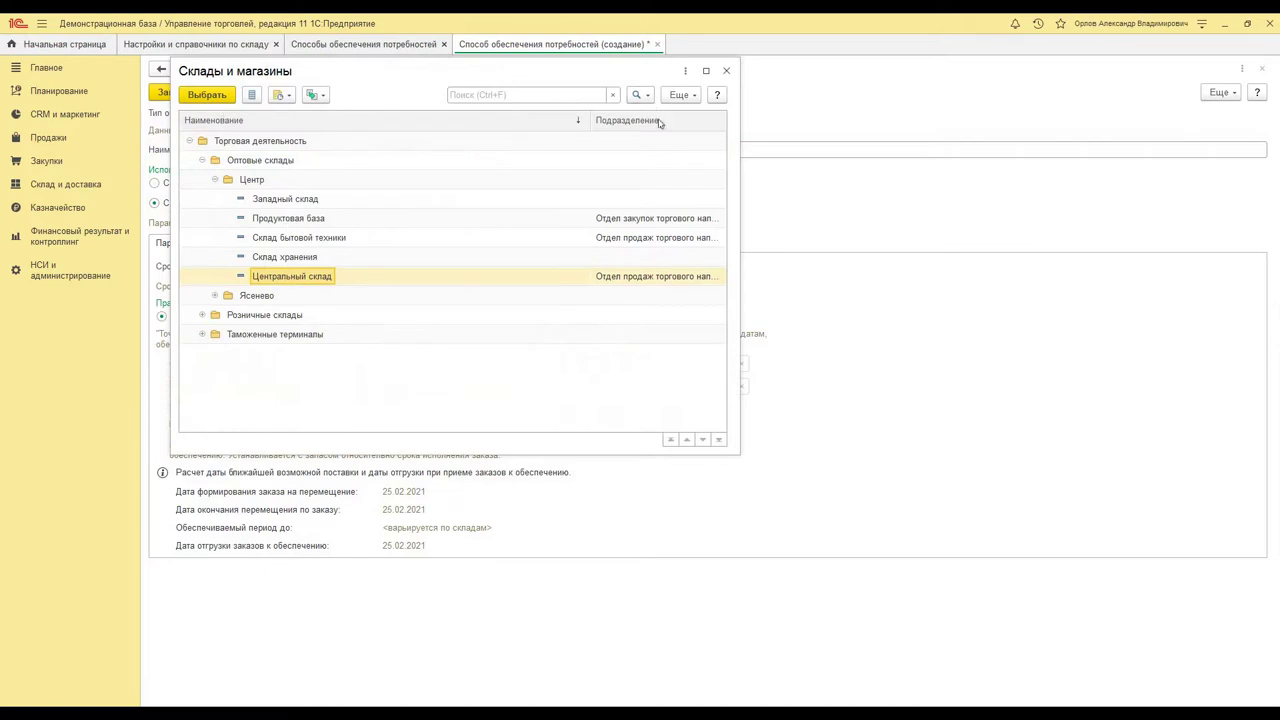
pyautogui.click(726, 72)
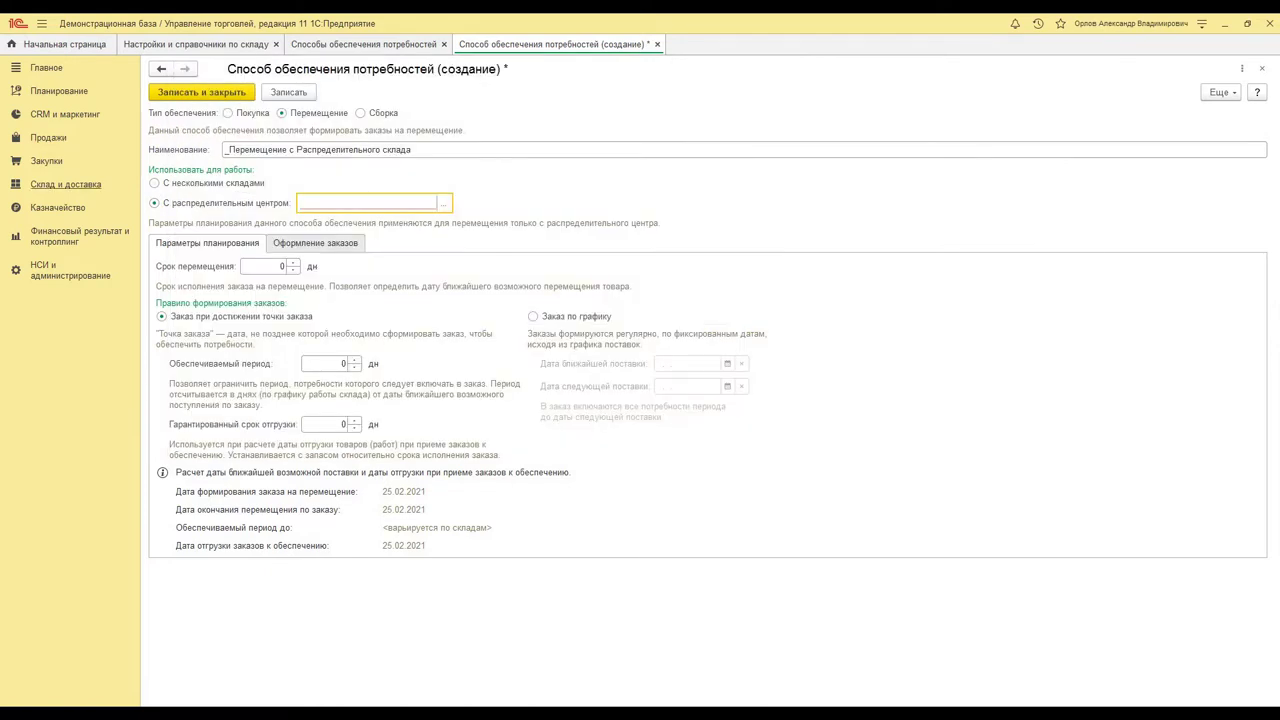
# - Open the Склады и магазины directory and expand the Центр group under Оптовые склады
pyautogui.click(52, 269)
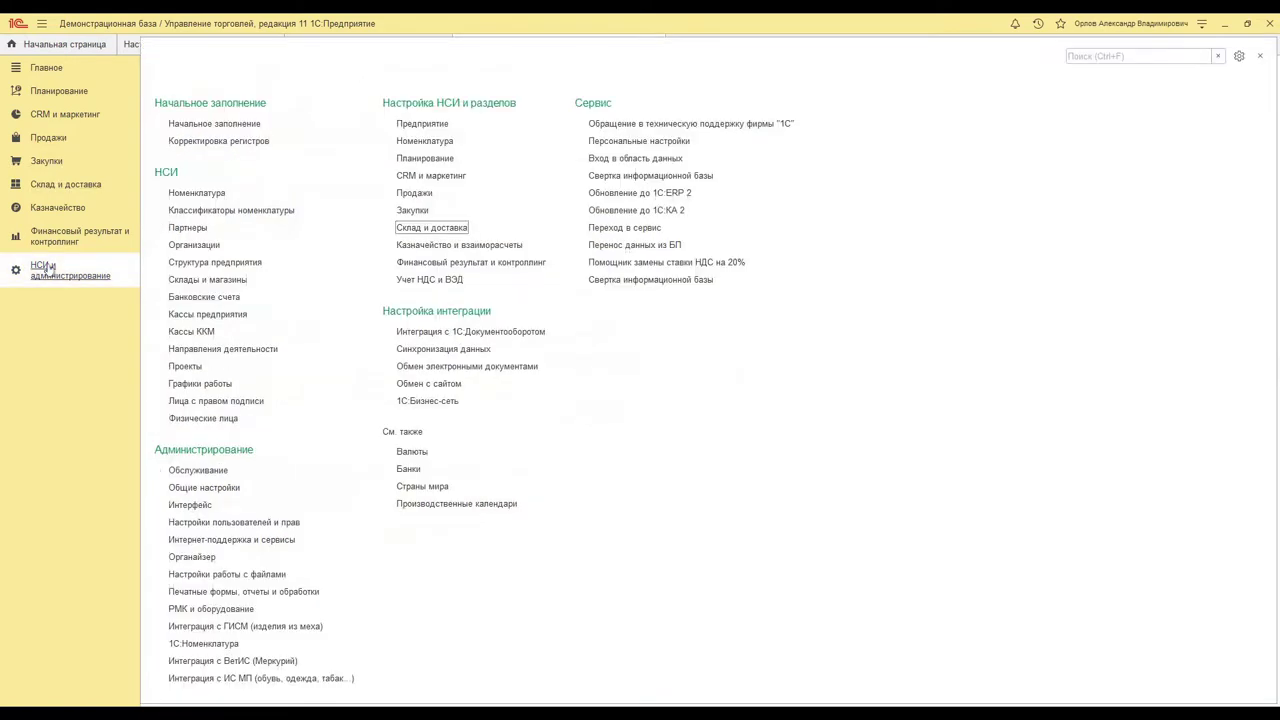
pyautogui.click(190, 283)
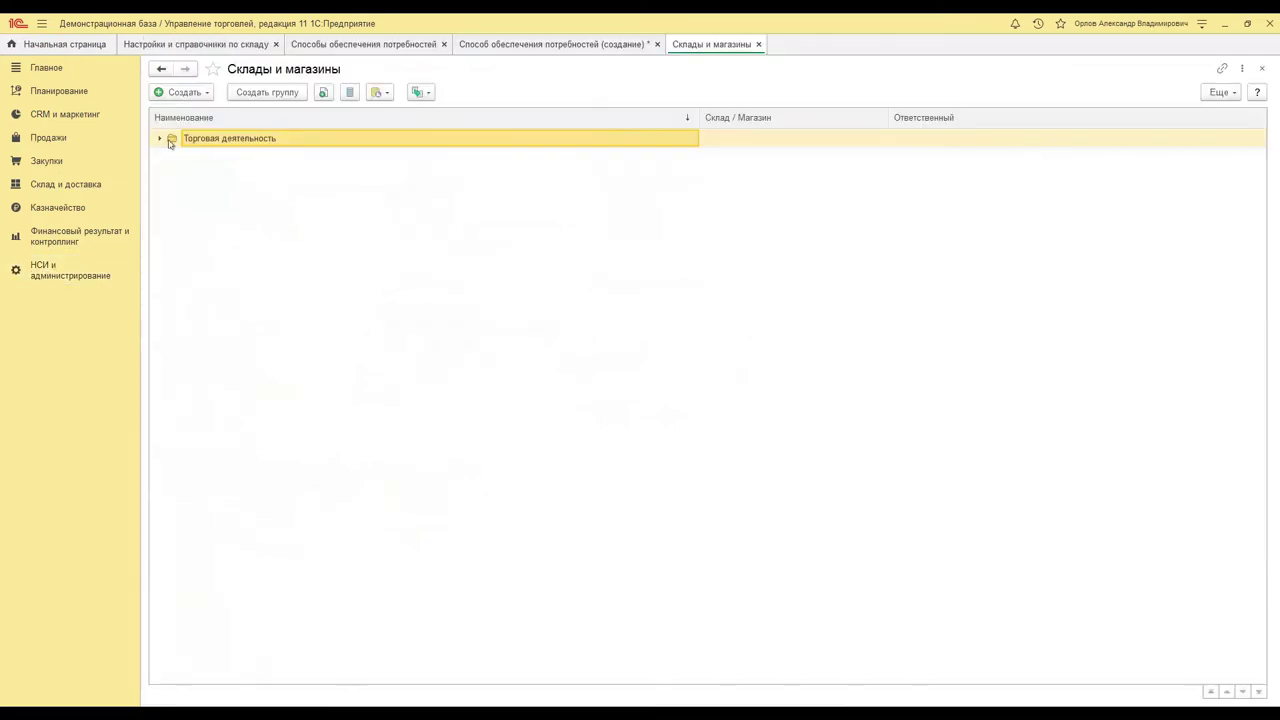
pyautogui.click(172, 157)
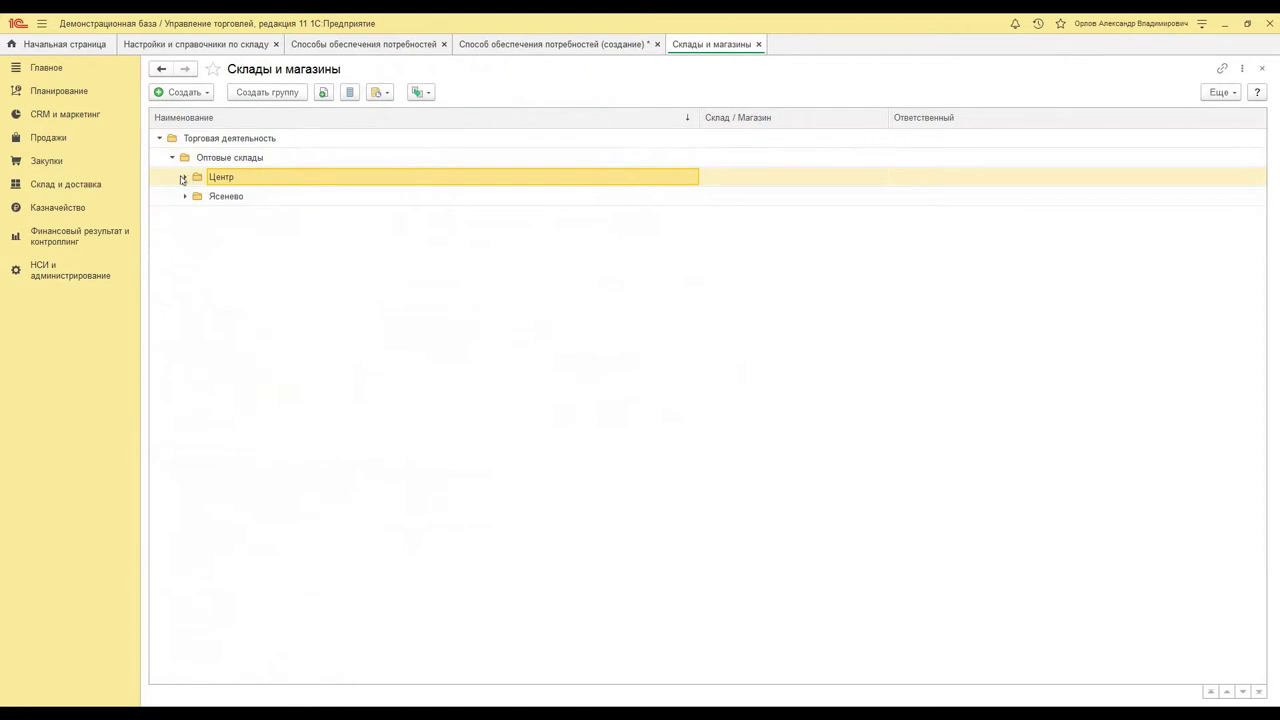
pyautogui.click(184, 176)
pyautogui.click(251, 275)
# - Create and save a wholesale warehouse named "Распределительный центр" in the Центр group
pyautogui.click(200, 93)
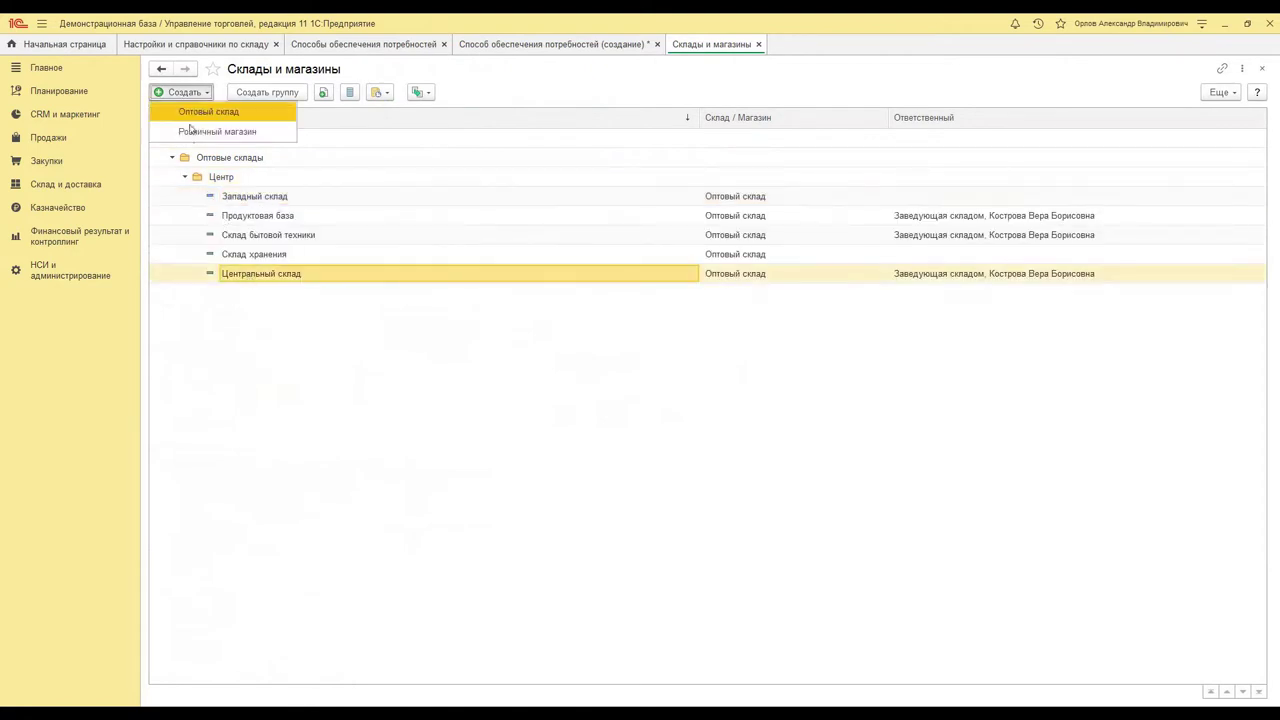
pyautogui.click(191, 112)
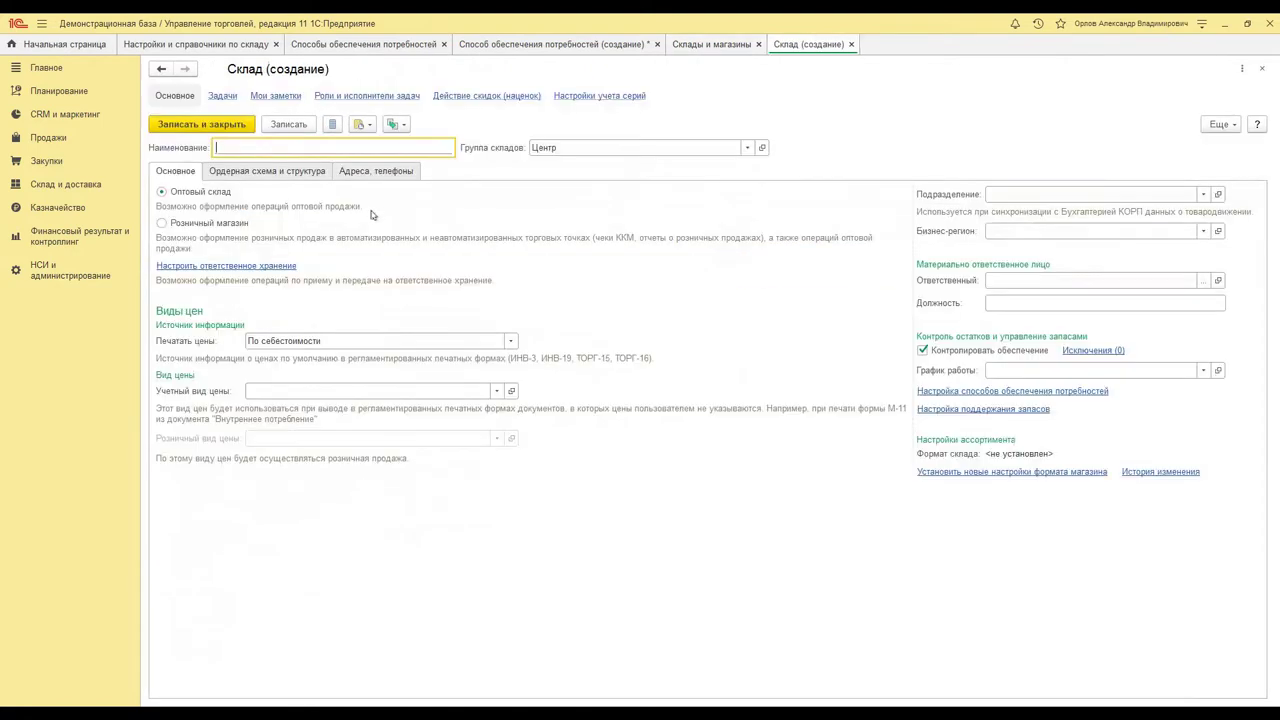
pyautogui.write('Распр')
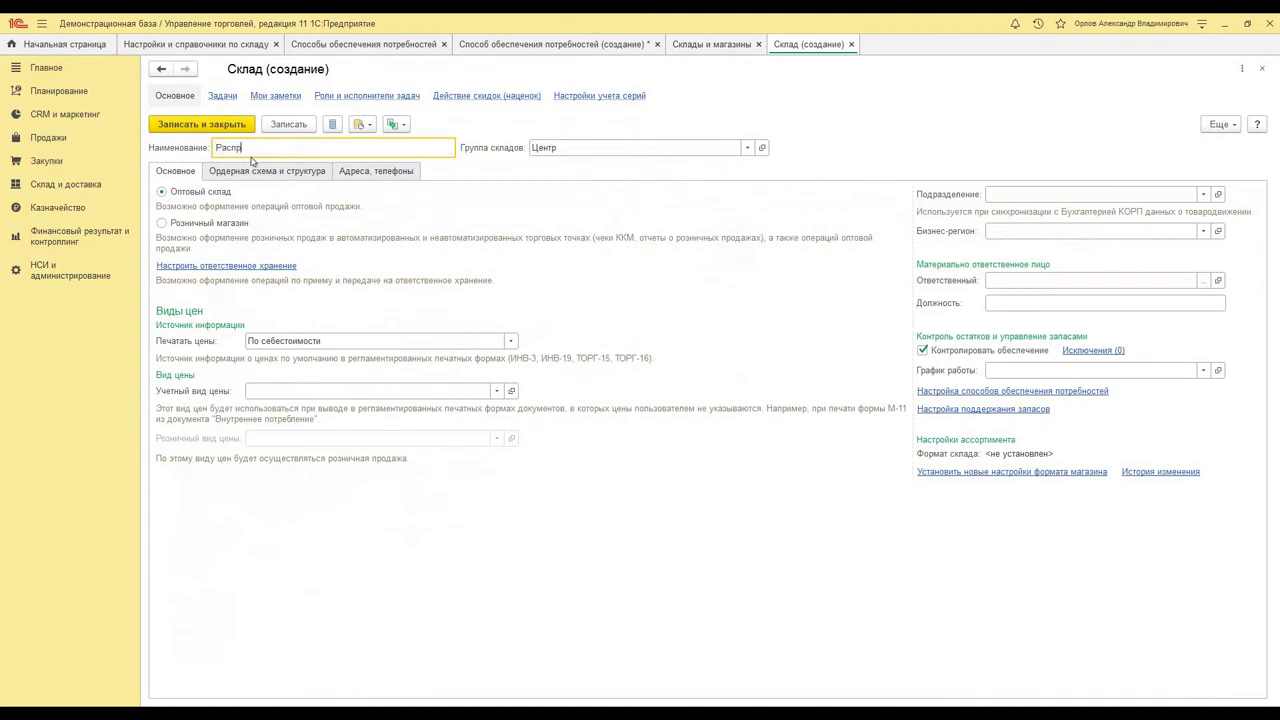
pyautogui.write('еделительный центр')
pyautogui.click(270, 178)
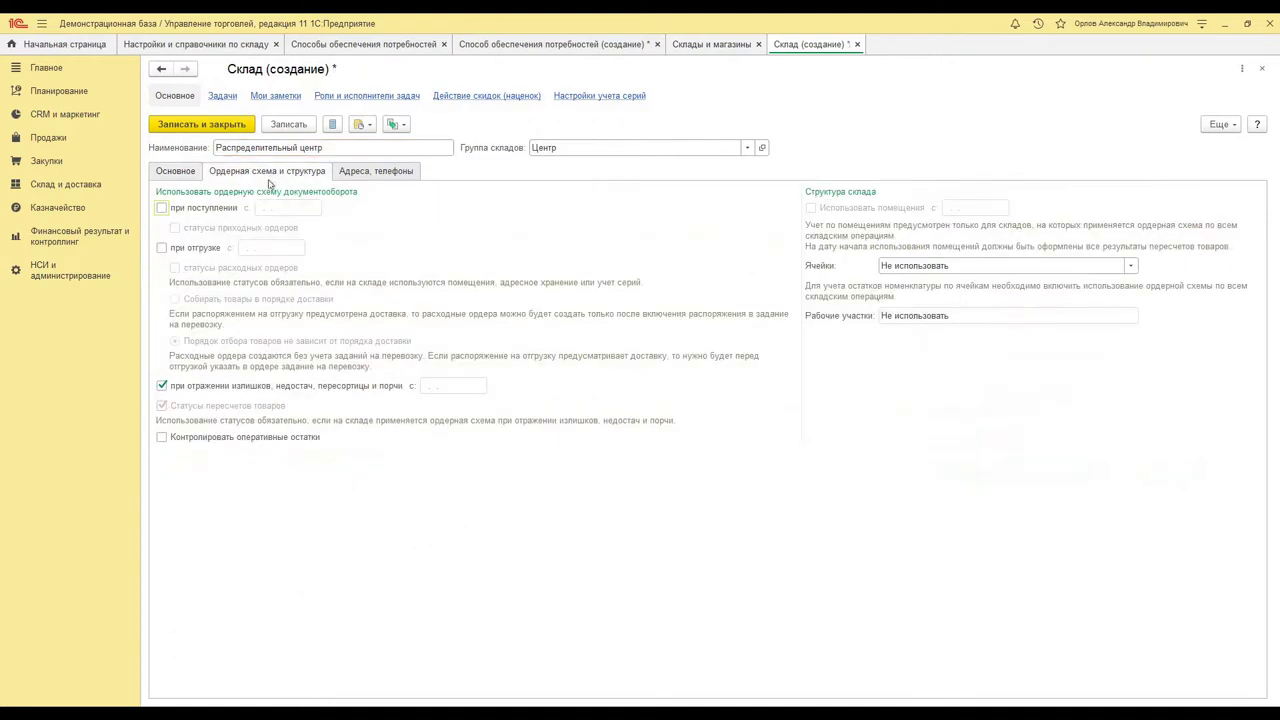
pyautogui.click(350, 174)
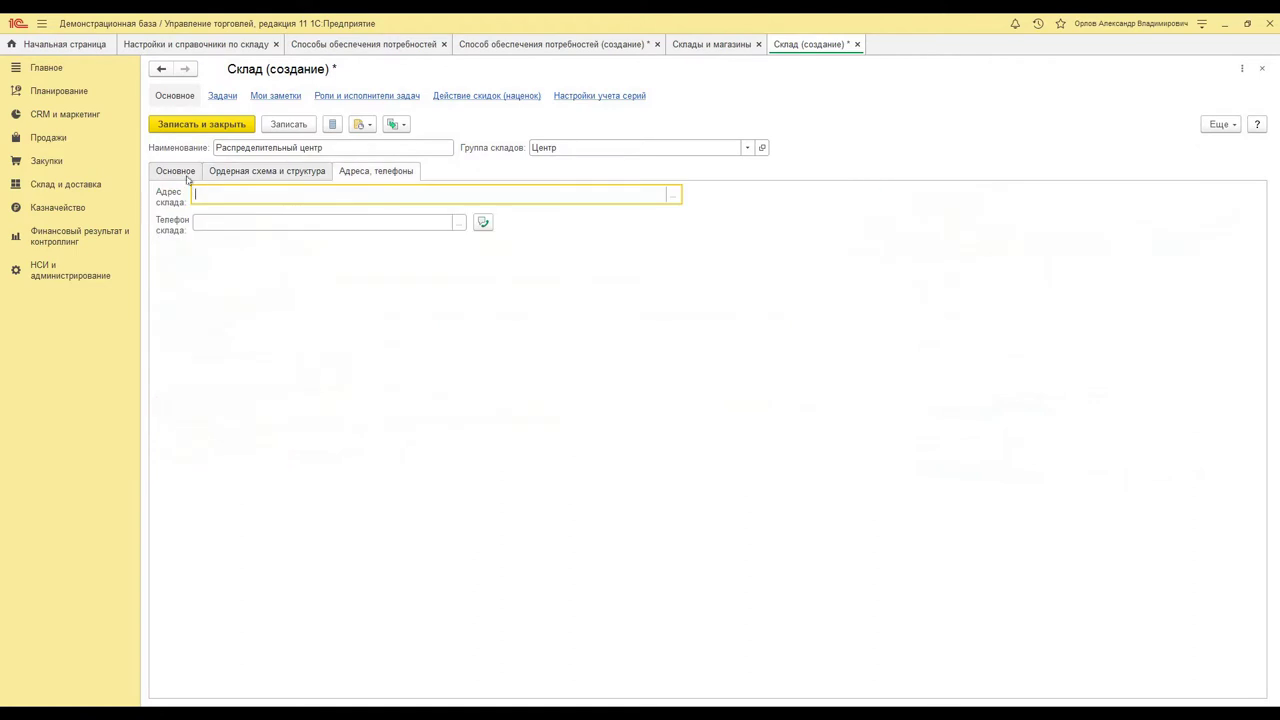
pyautogui.click(188, 178)
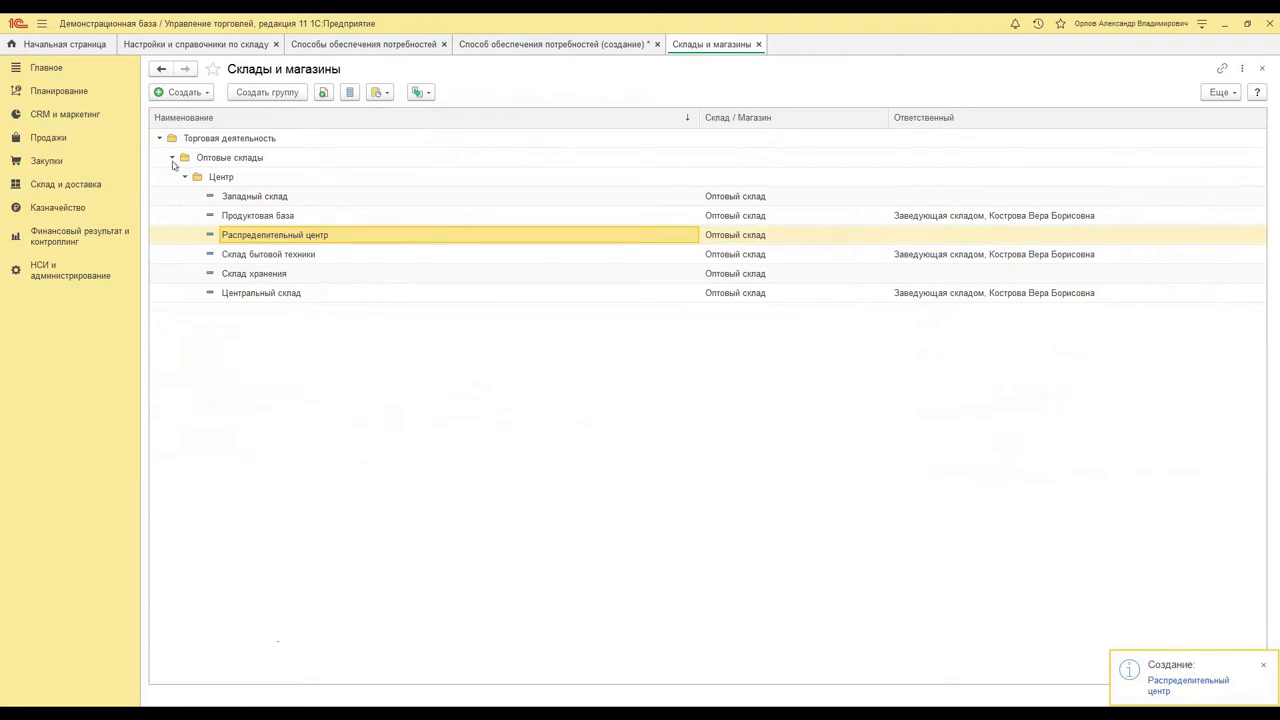
# - Create and save a retail store named "Торговый зал №1" in the Торговые залы group under Розничные склады, and close the directory
pyautogui.click(174, 160)
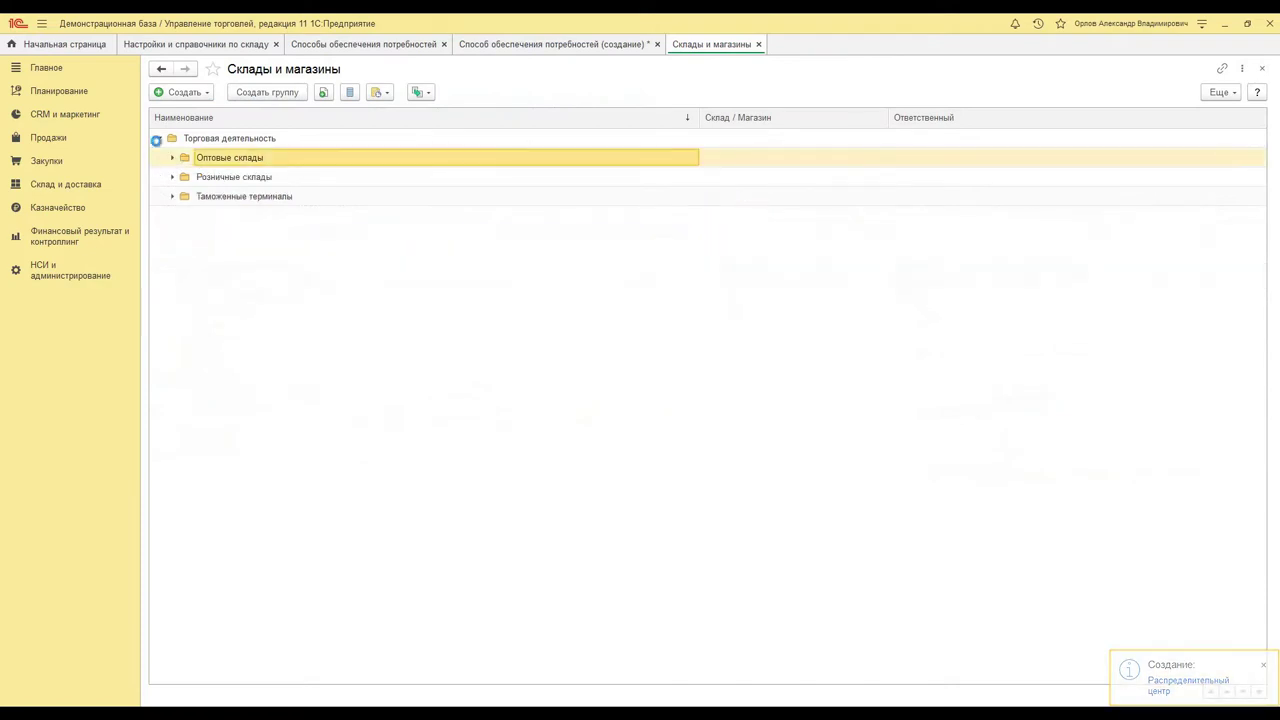
pyautogui.click(173, 177)
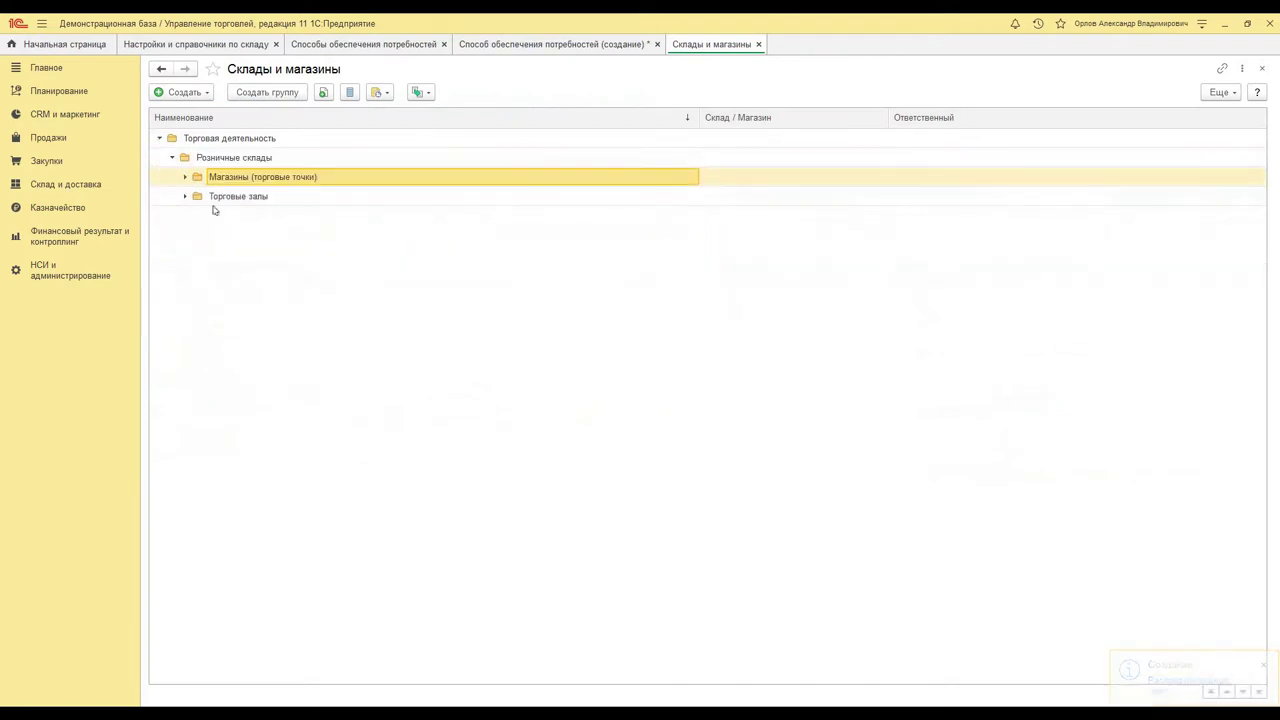
pyautogui.click(185, 197)
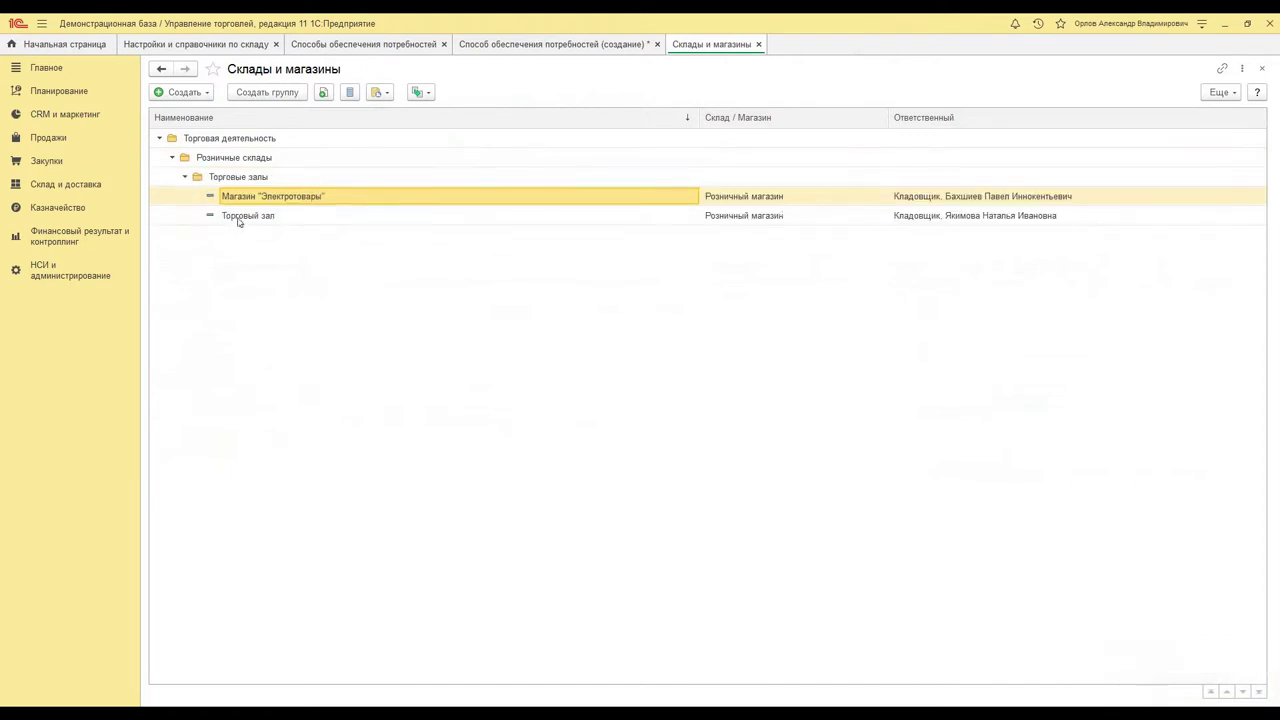
pyautogui.click(238, 216)
pyautogui.click(201, 93)
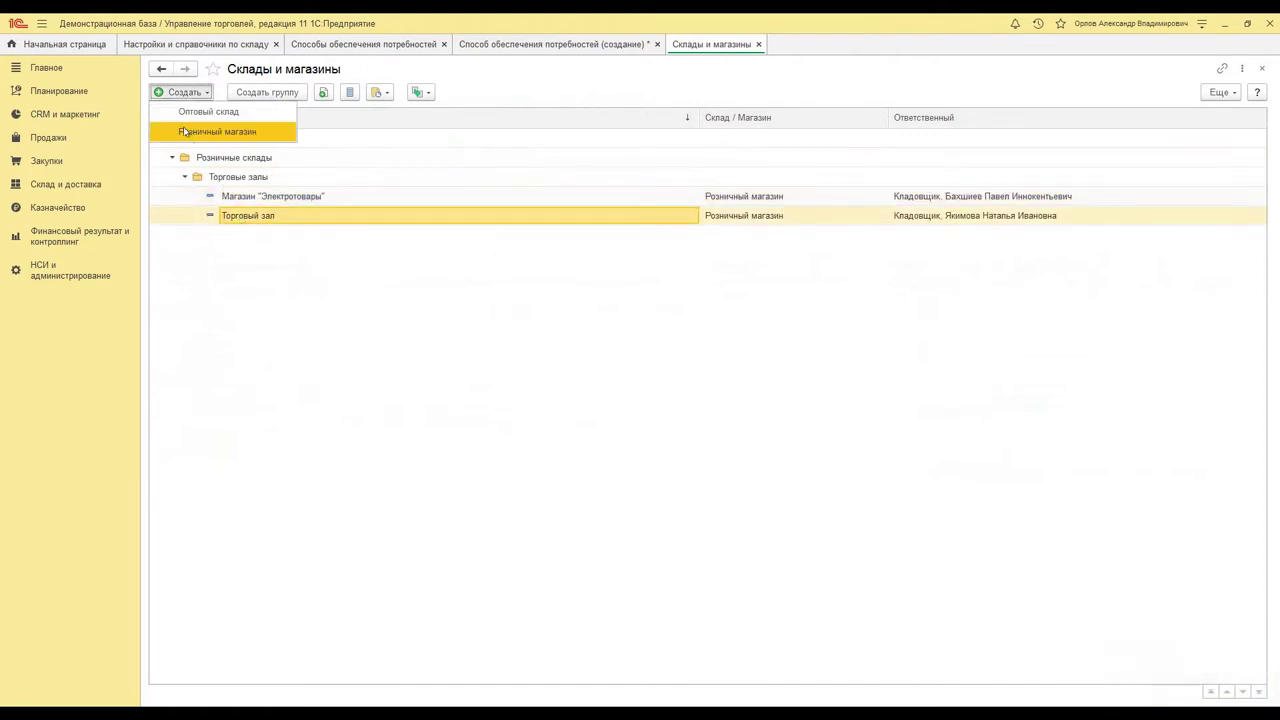
pyautogui.click(184, 131)
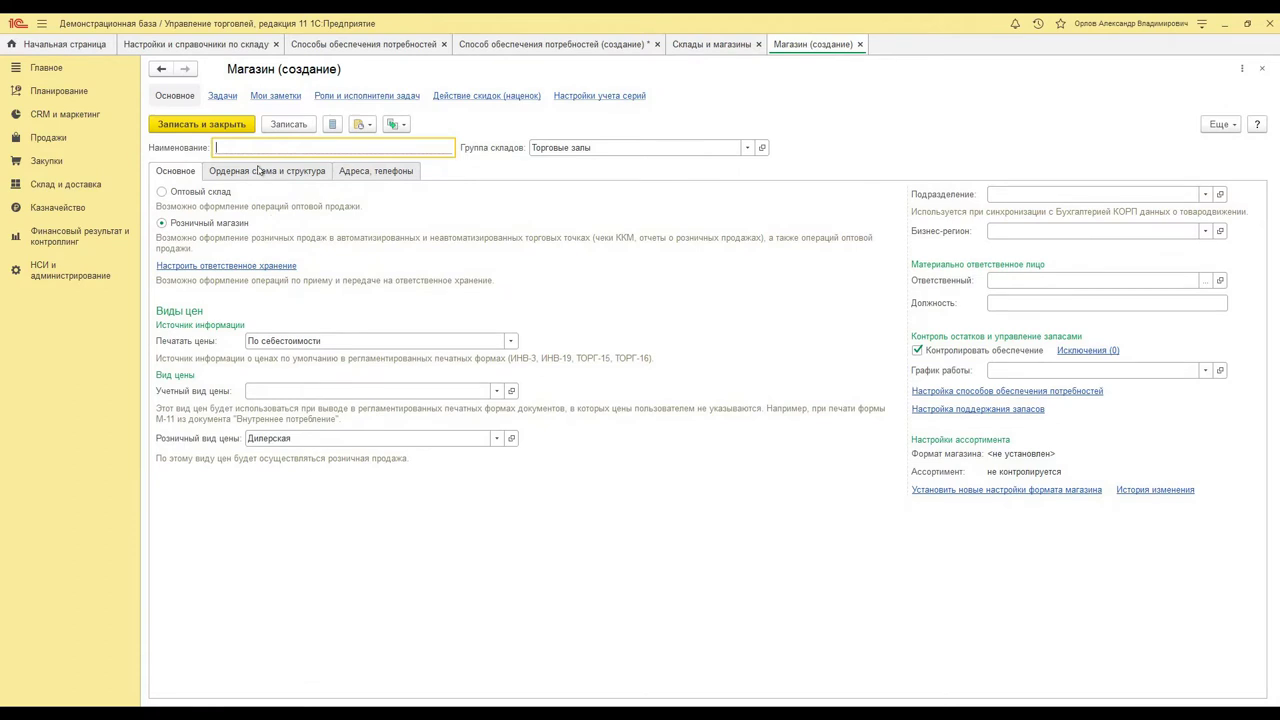
pyautogui.write('Торговый зал')
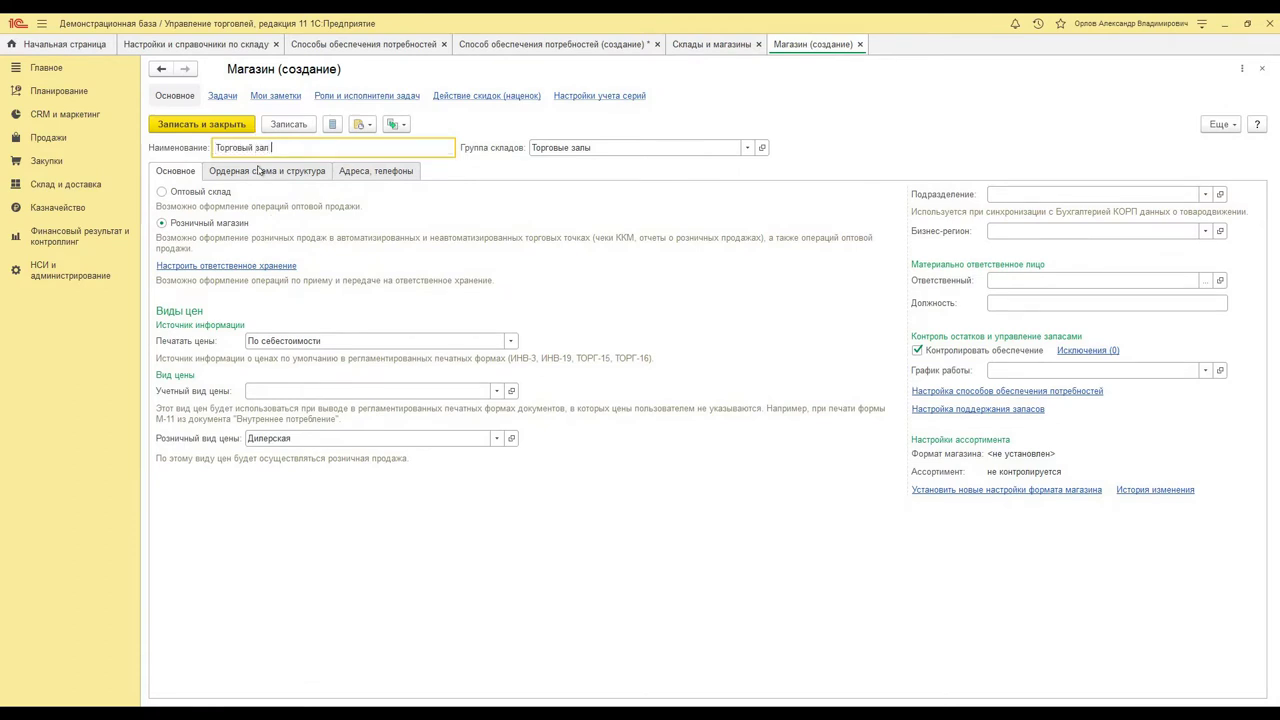
pyautogui.write(' №1')
pyautogui.click(228, 123)
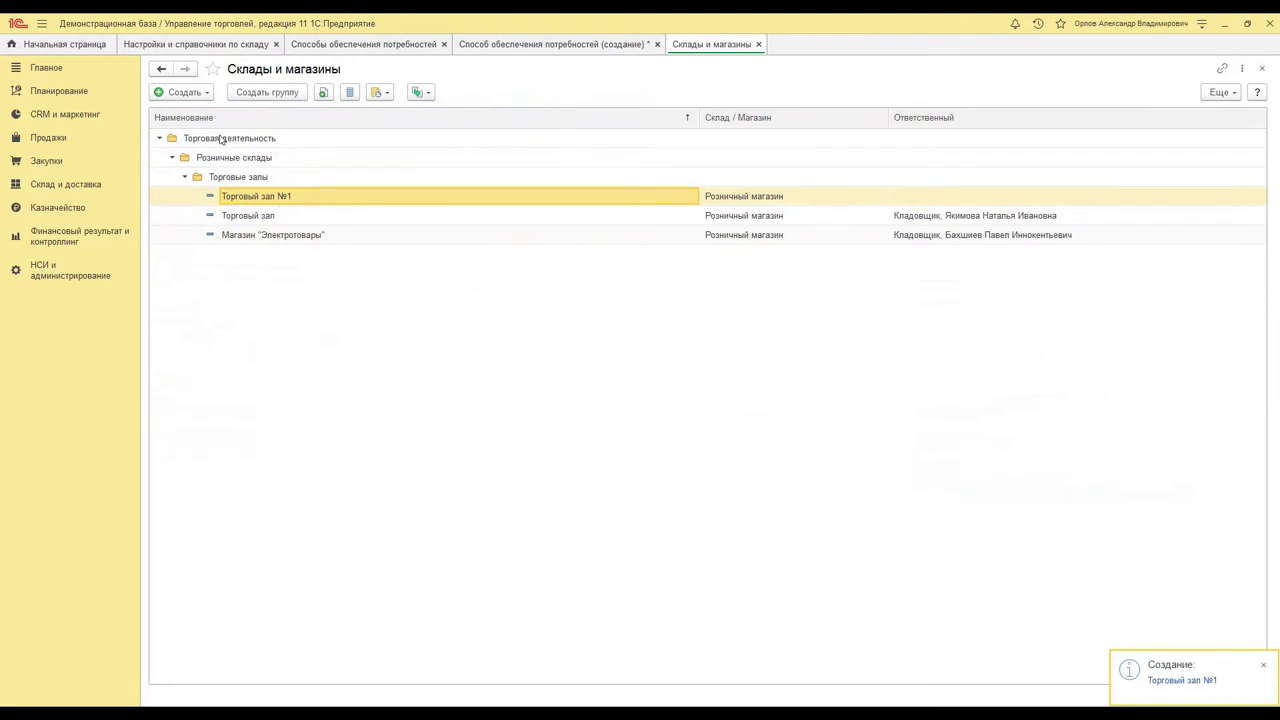
pyautogui.click(759, 44)
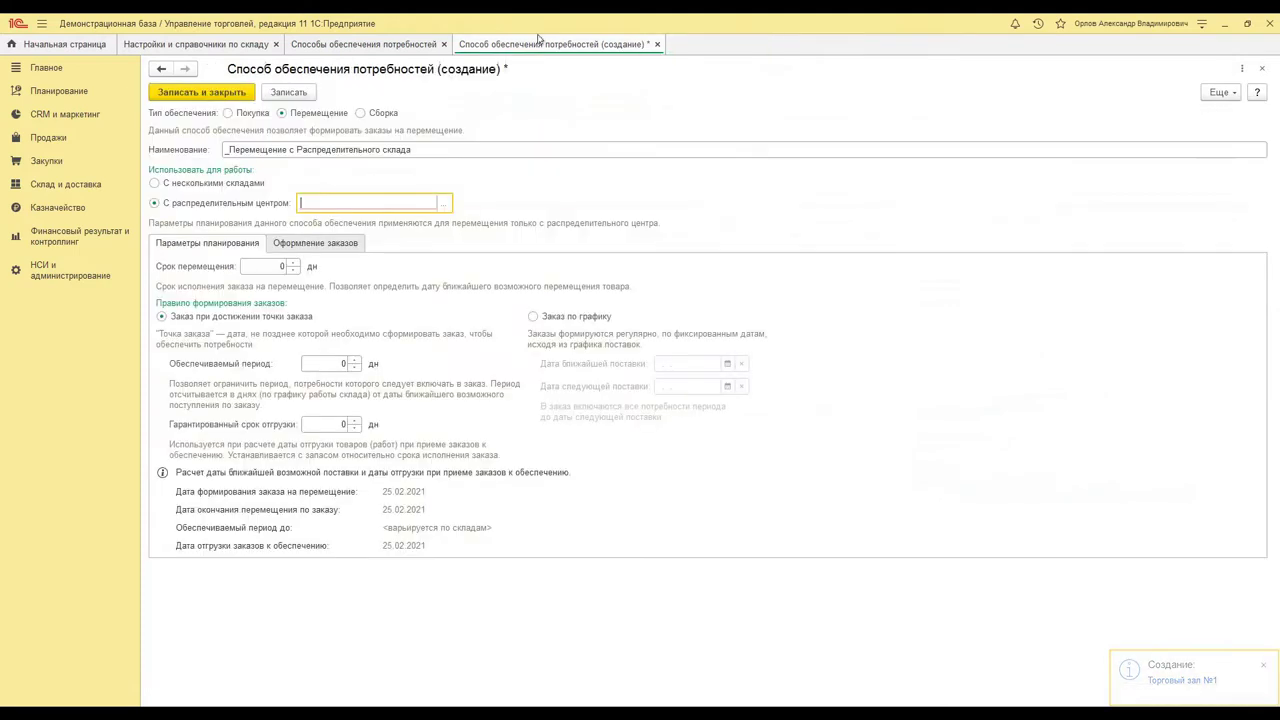
# - Choose Распределительный центр from the Центр group as the distribution center of the transfer supply method
pyautogui.click(449, 203)
pyautogui.click(201, 161)
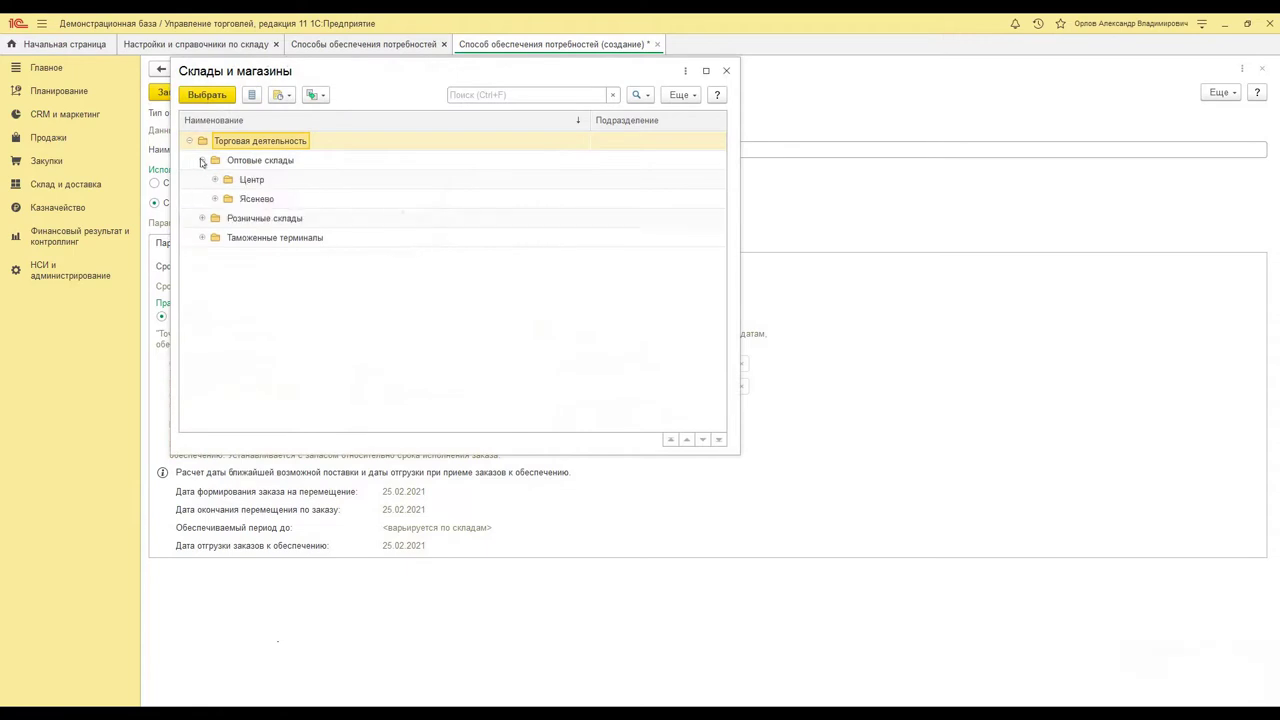
pyautogui.click(214, 180)
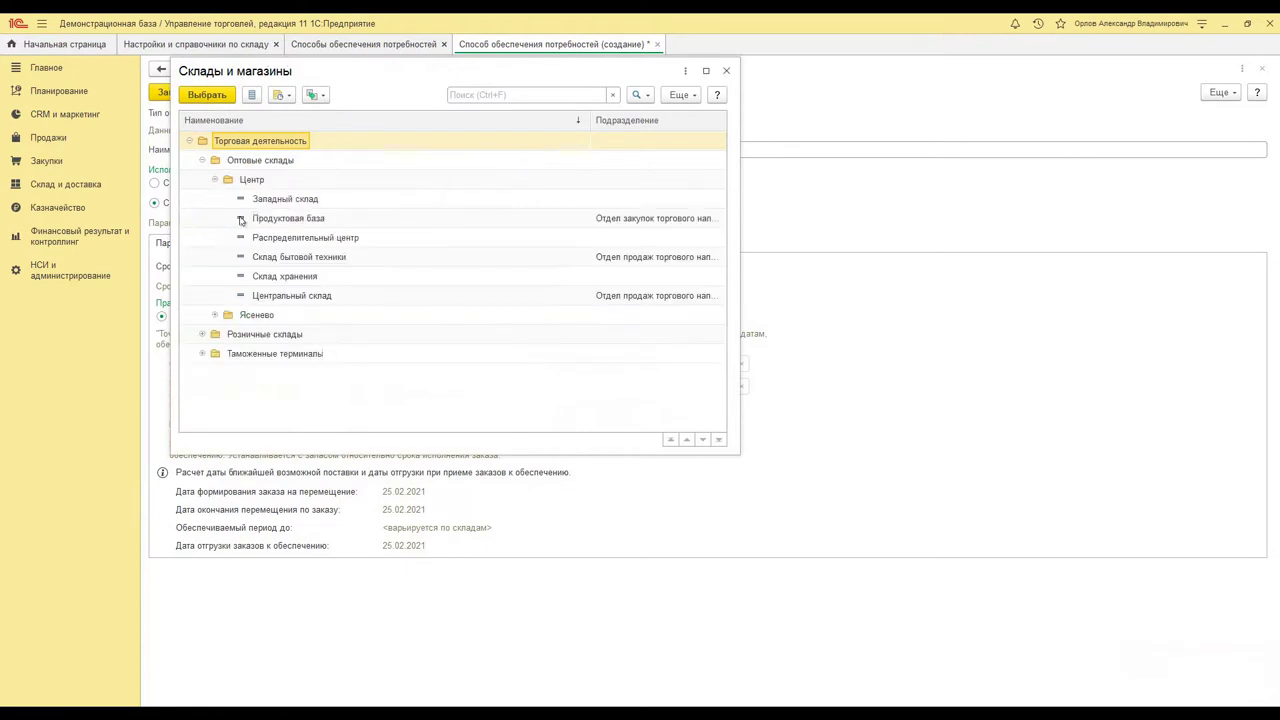
pyautogui.click(283, 296)
pyautogui.doubleClick(286, 240)
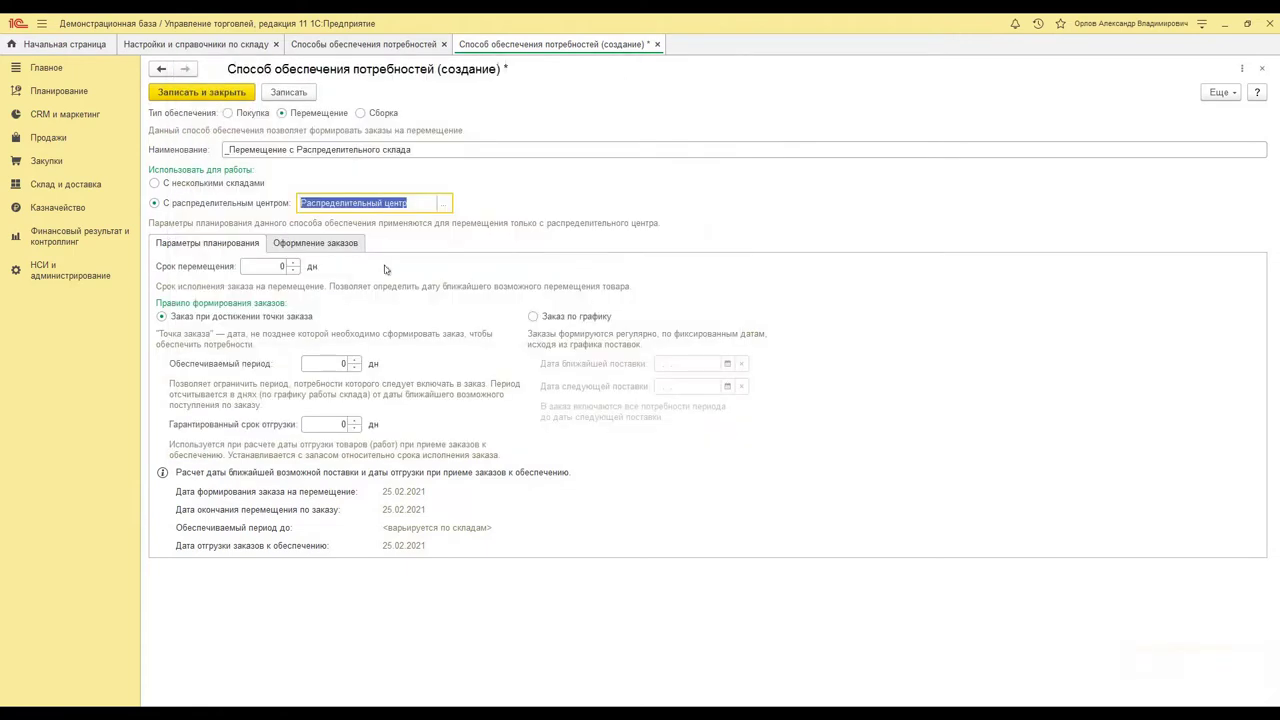
# - Set the transfer time to 2 days, the covered period to 14 days and the guaranteed shipping time to 3 days
pyautogui.click(270, 268)
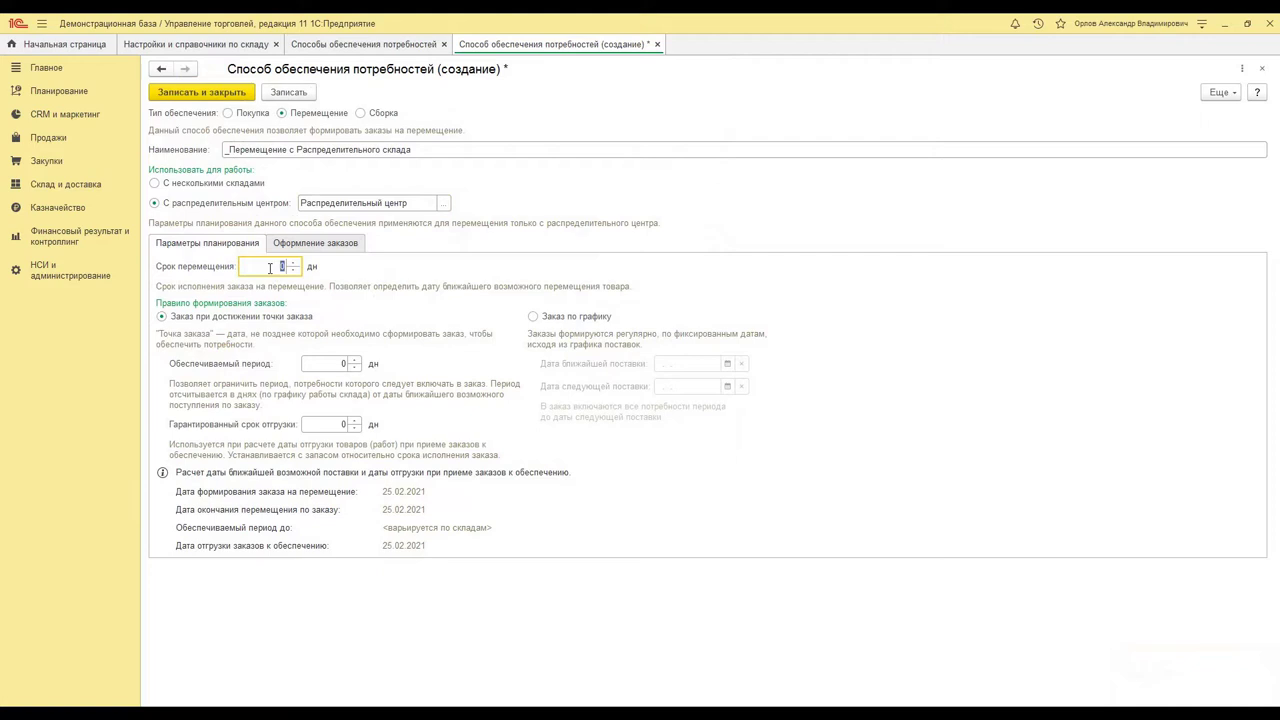
pyautogui.click(341, 364)
pyautogui.write('14')
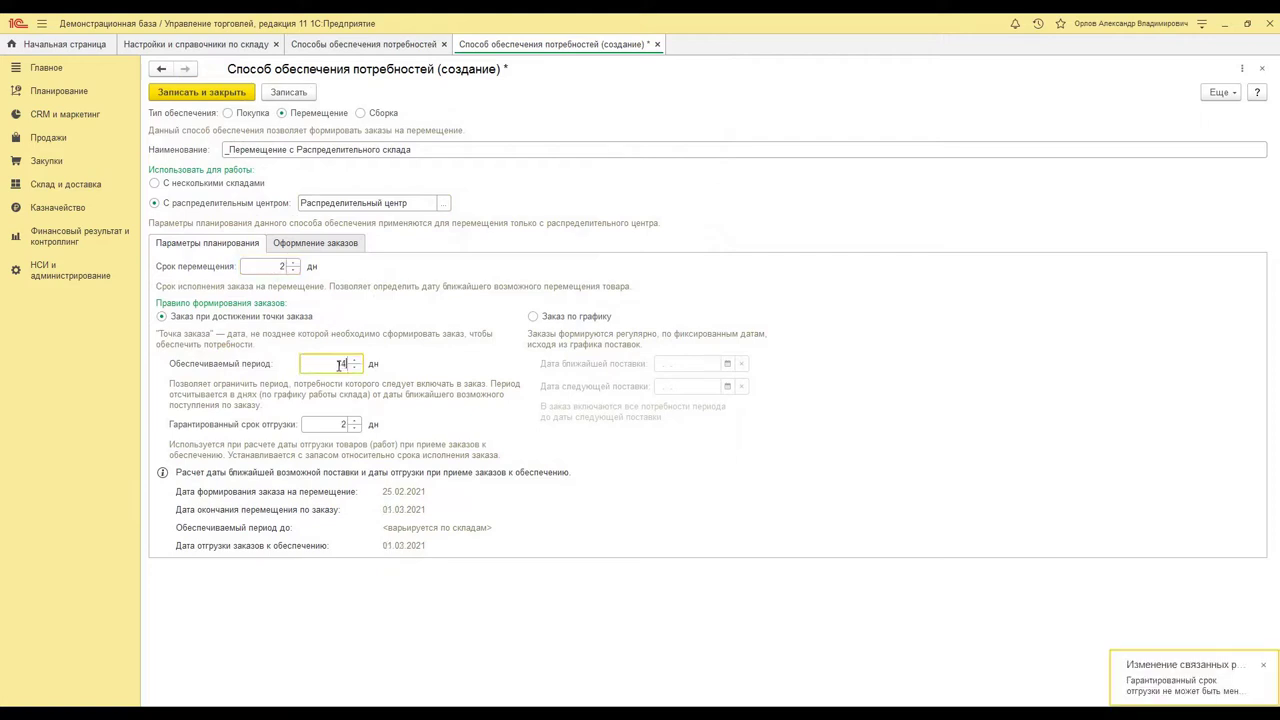
pyautogui.click(337, 426)
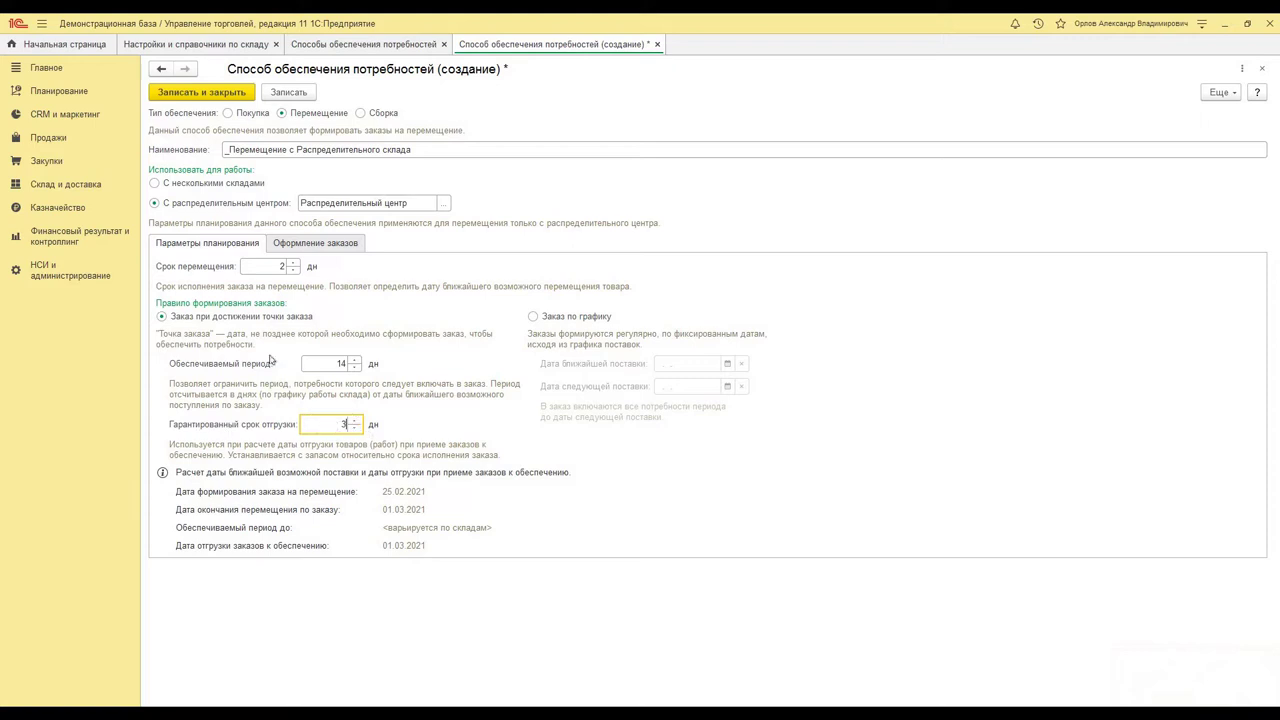
pyautogui.click(256, 268)
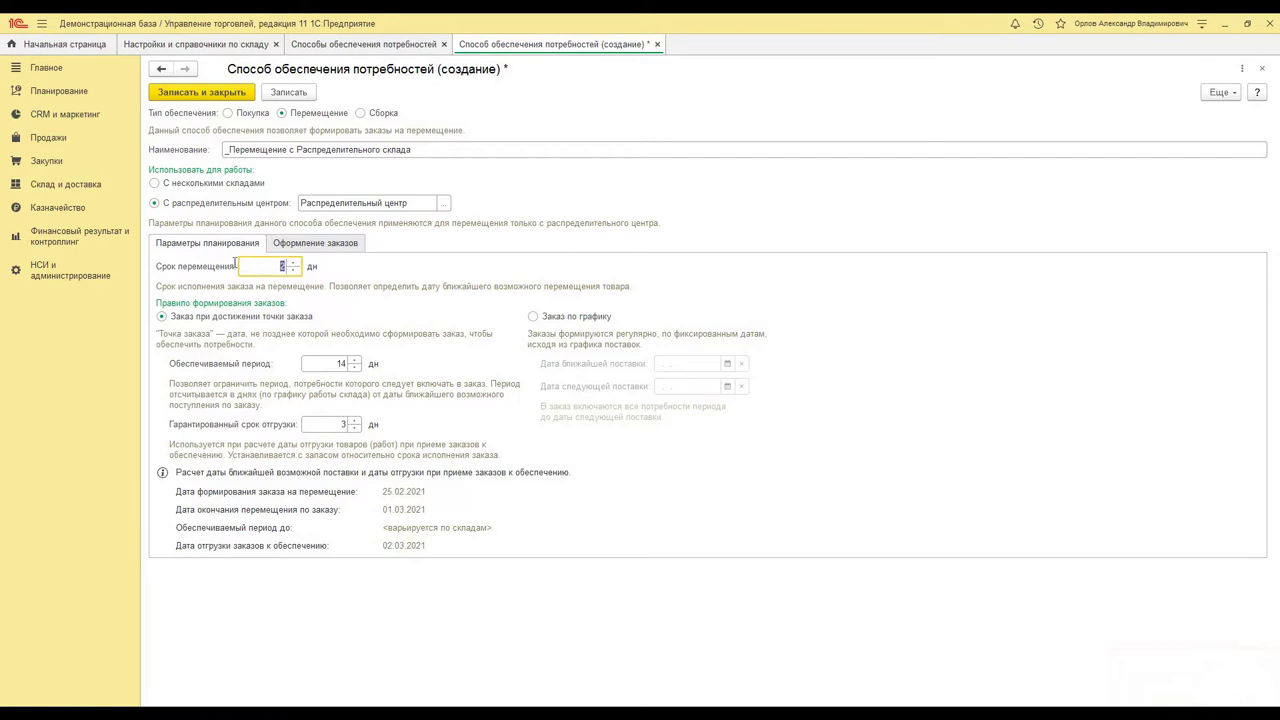
# - Assign organization ИП "Предприниматель" and department Складское хозяйство to the transfer method's orders, and save the supply method
pyautogui.click(312, 249)
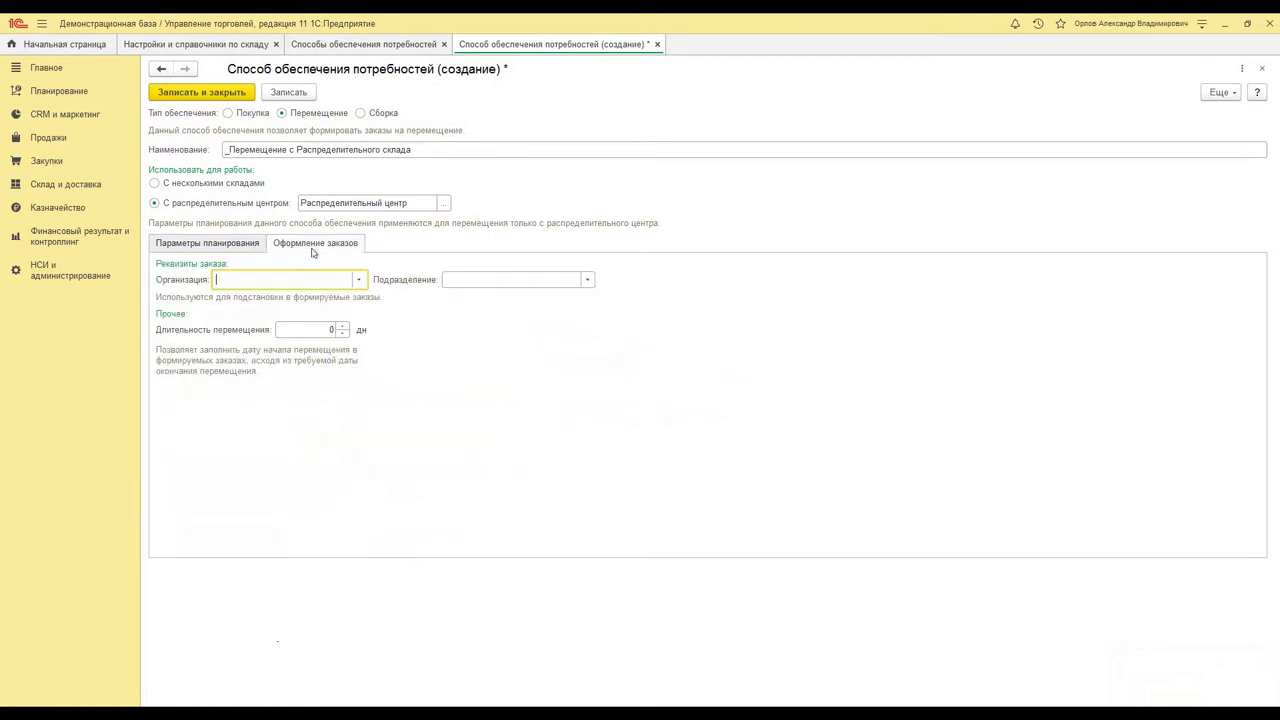
pyautogui.click(358, 279)
pyautogui.click(300, 294)
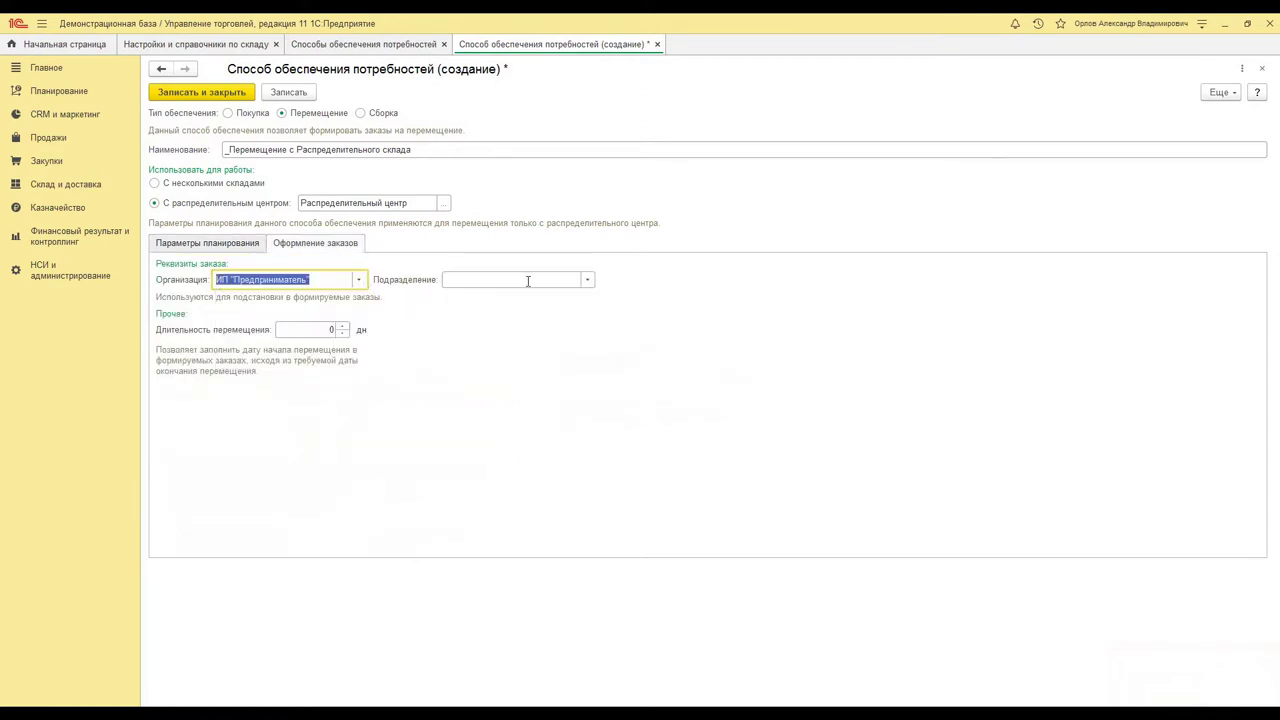
pyautogui.click(587, 280)
pyautogui.click(505, 300)
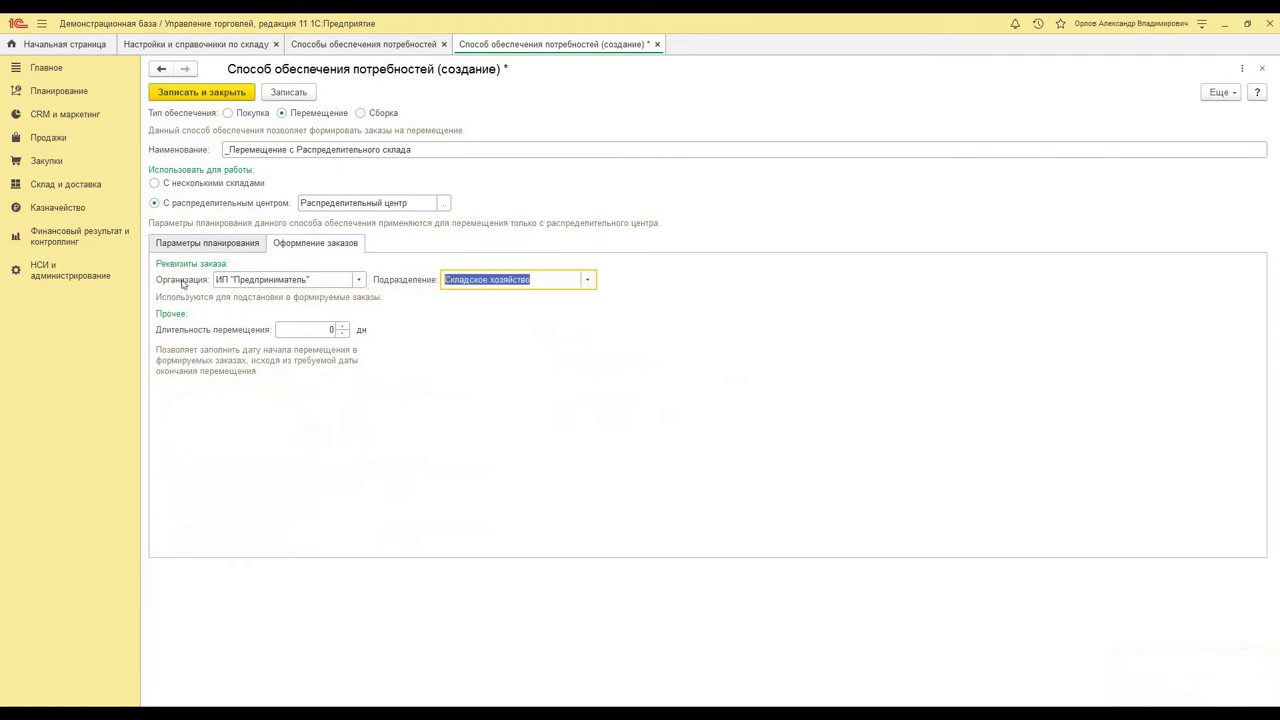
pyautogui.click(194, 248)
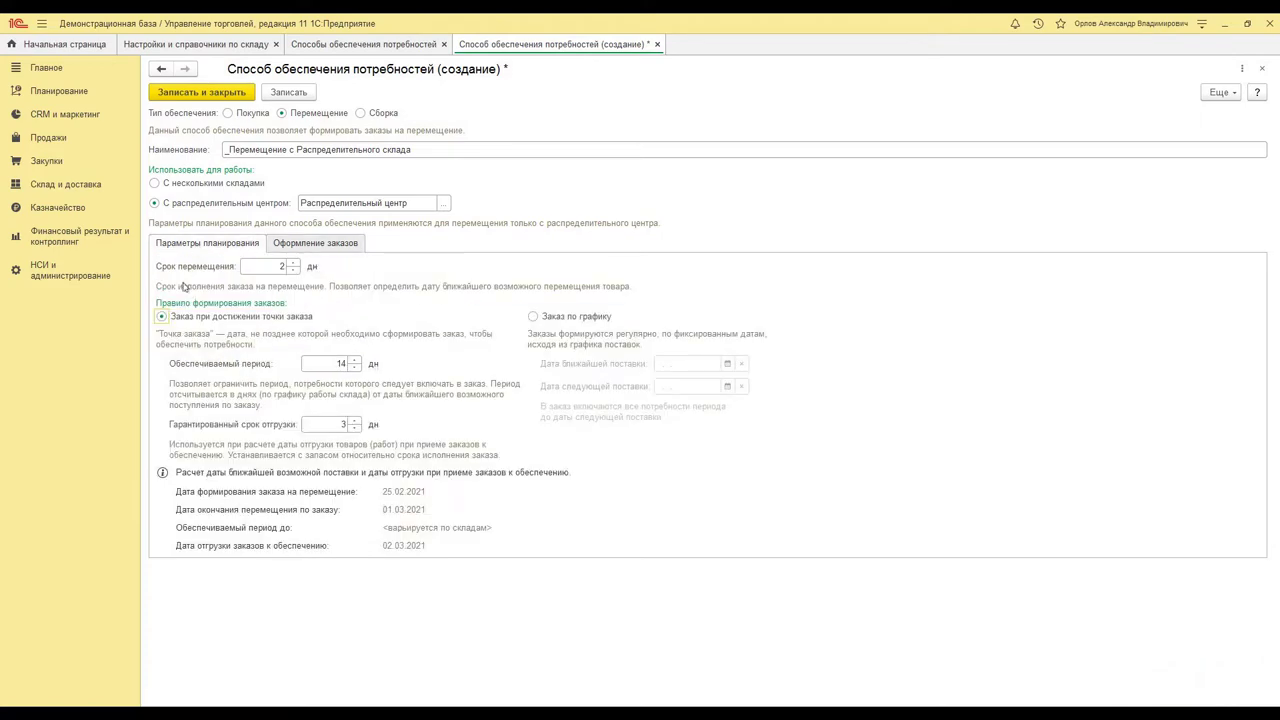
pyautogui.click(219, 93)
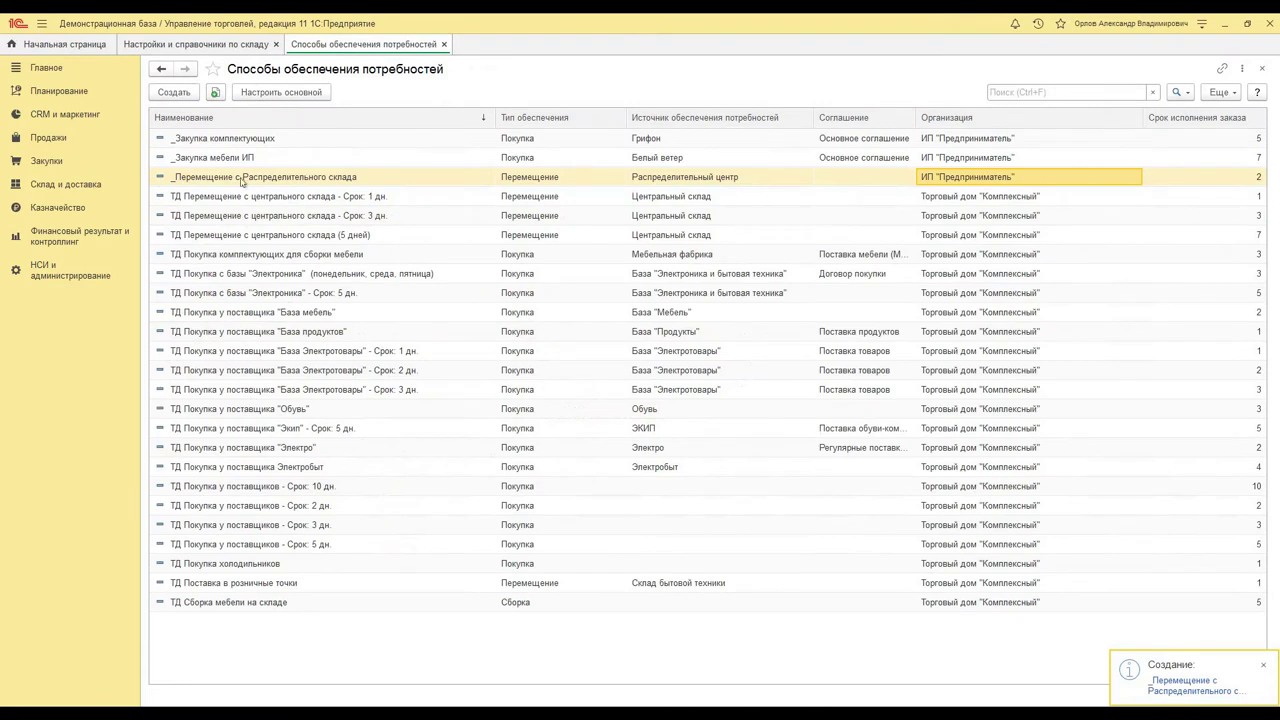
# - Create a Сборка supply method named "_Сборка из комплектующих (на распределительном складе)"
pyautogui.click(195, 142)
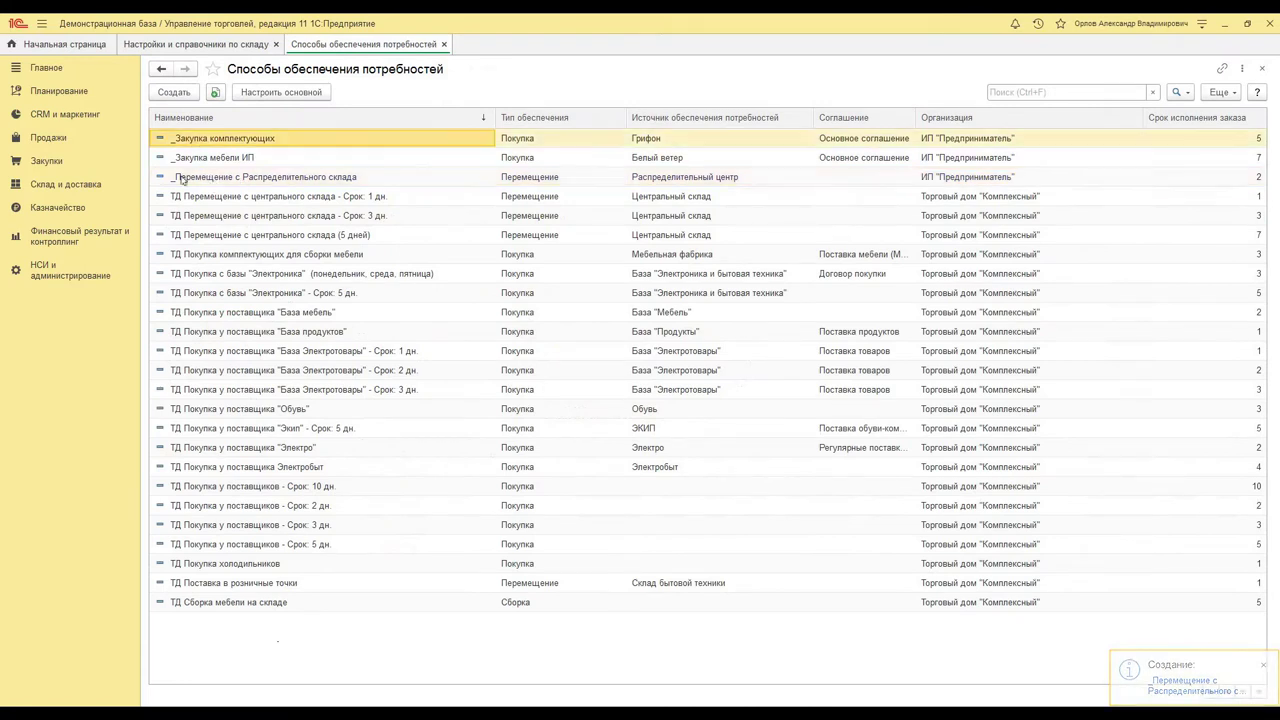
pyautogui.click(182, 178)
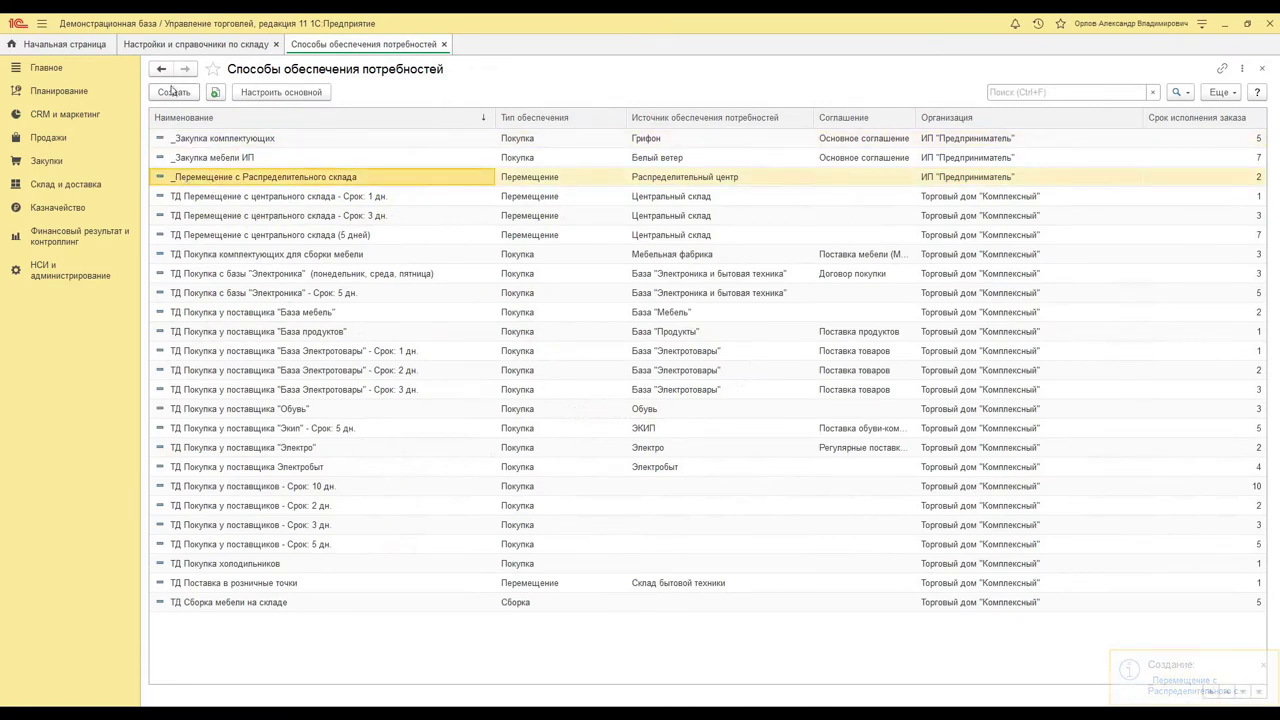
pyautogui.click(173, 92)
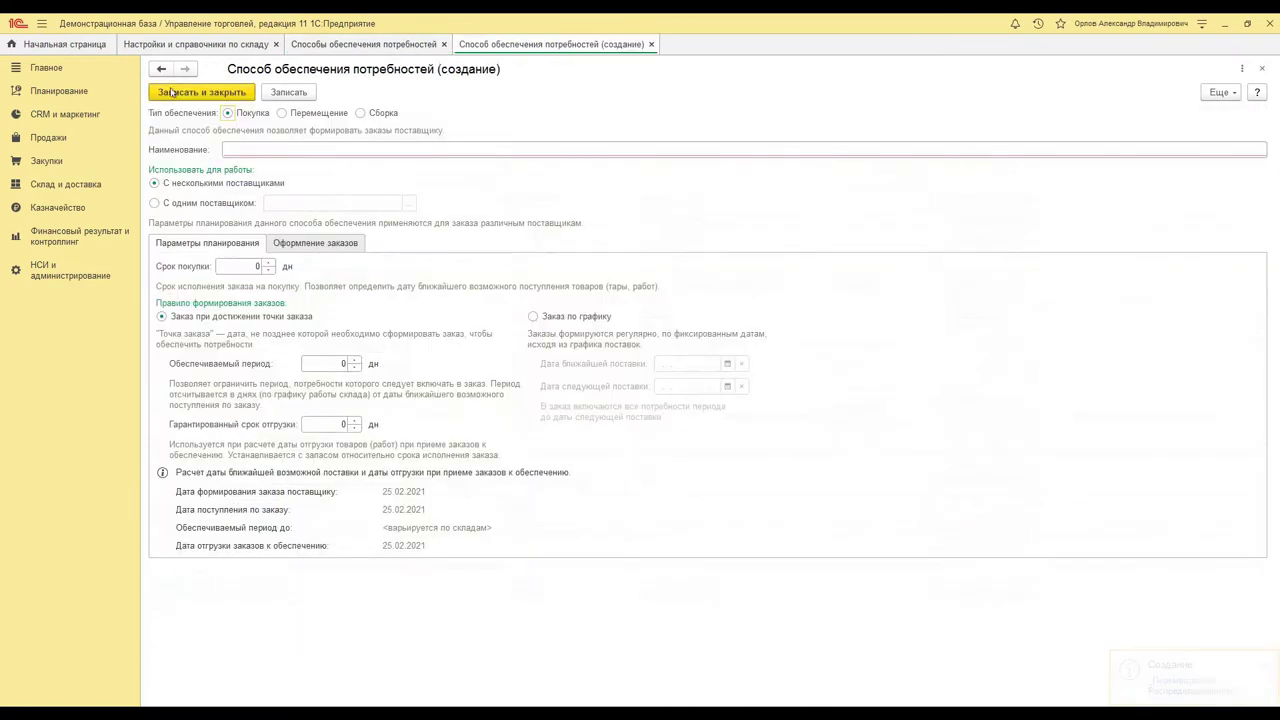
pyautogui.click(361, 113)
pyautogui.click(265, 149)
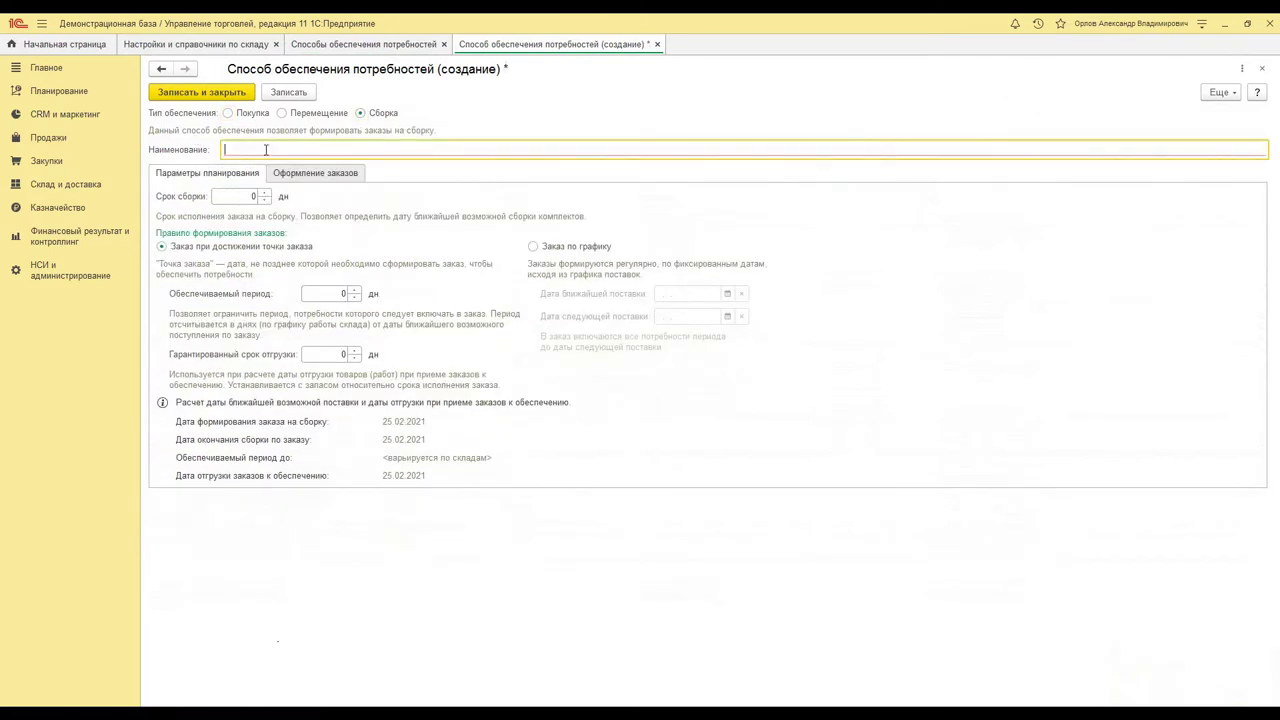
pyautogui.write('_')
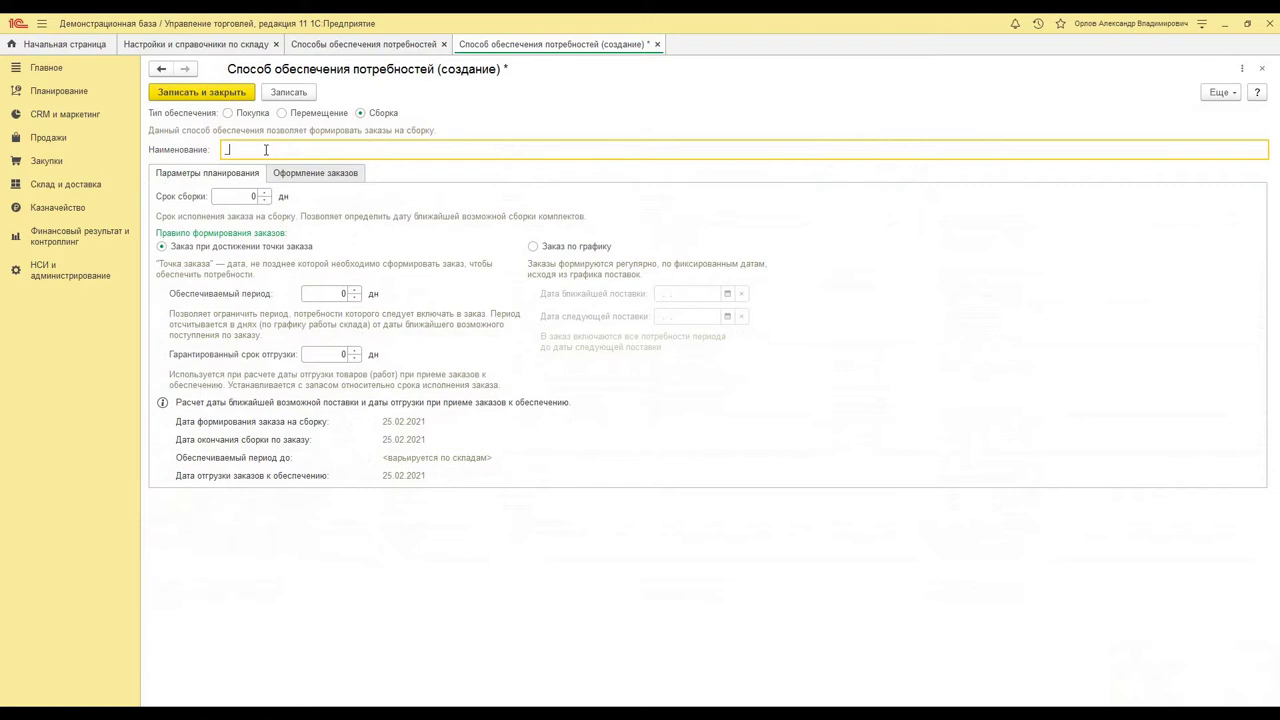
pyautogui.write('Сборка из комплектующ')
pyautogui.write('их (на распределительном складе')
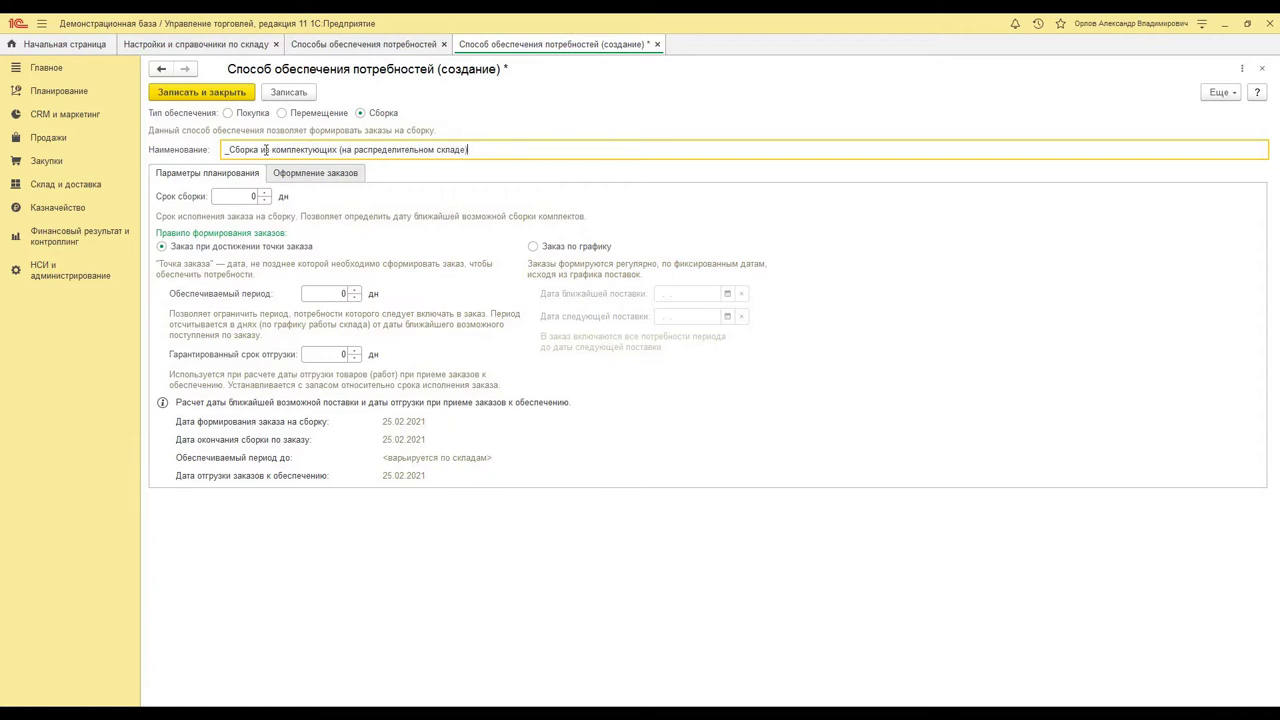
# - Set the assembly time to 3 days and the covered period to 14 days for the assembly method
pyautogui.click(247, 196)
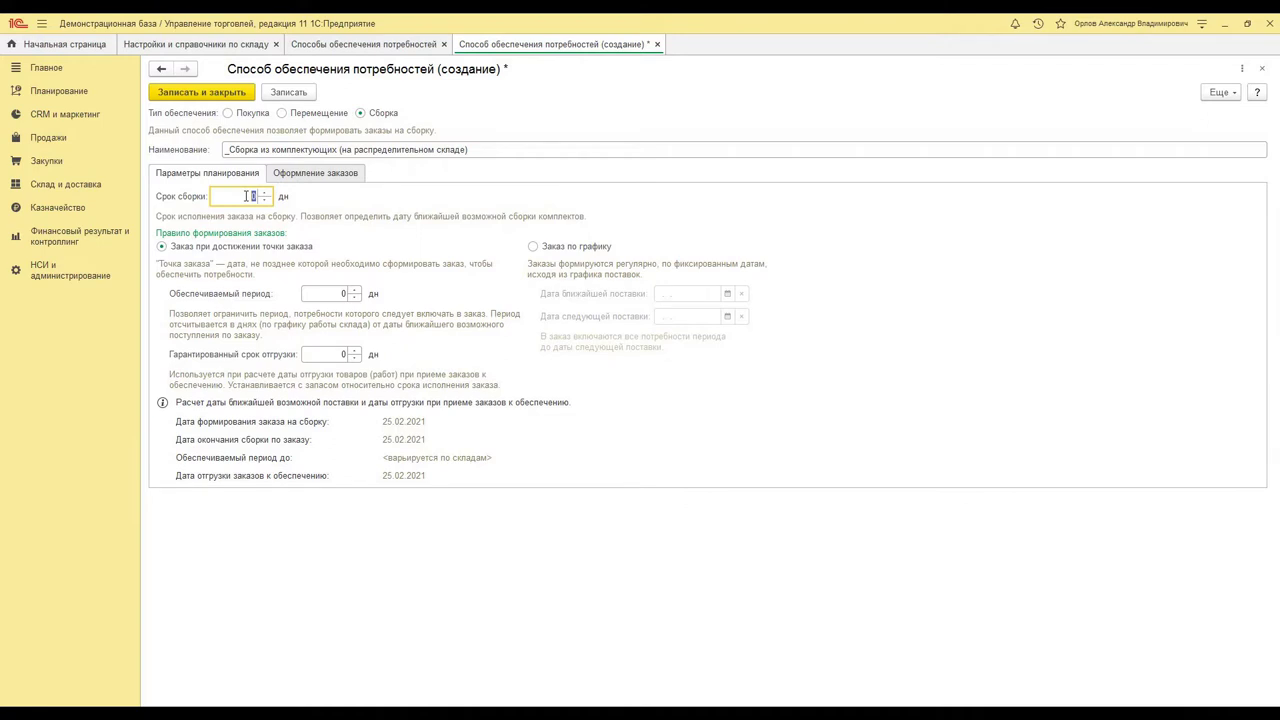
pyautogui.write('3')
pyautogui.click(336, 296)
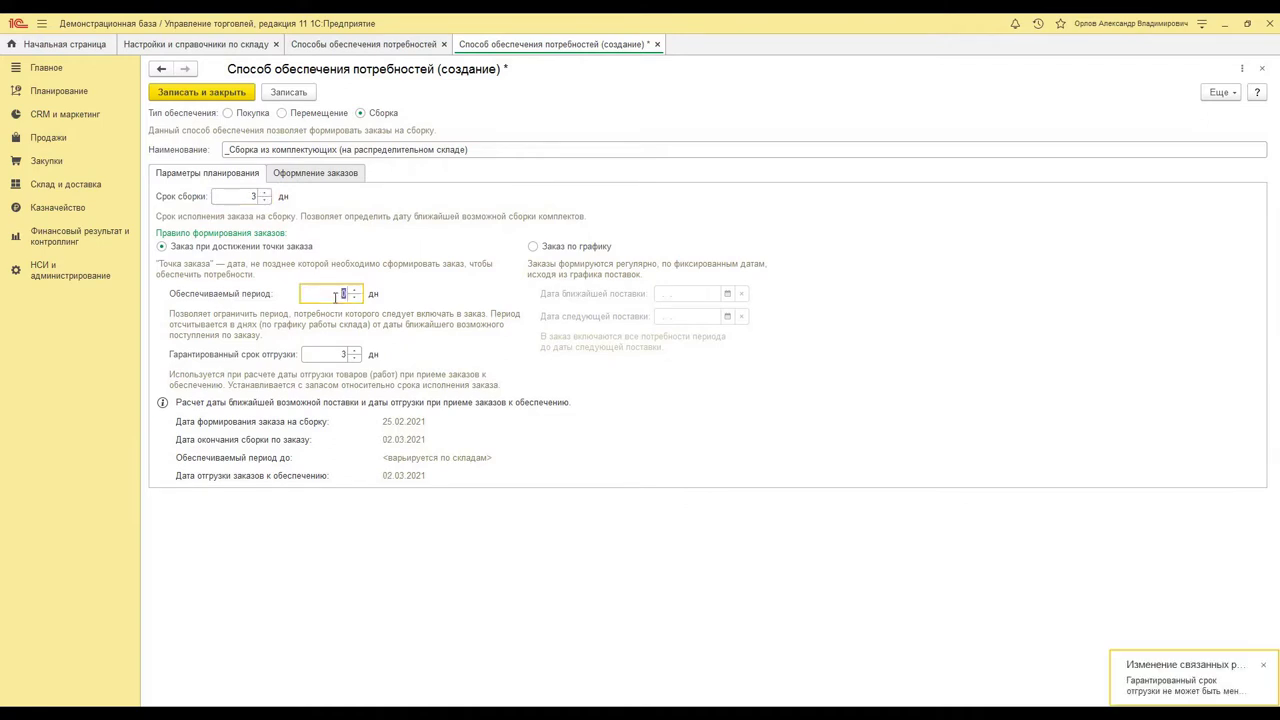
pyautogui.write('14')
pyautogui.click(335, 355)
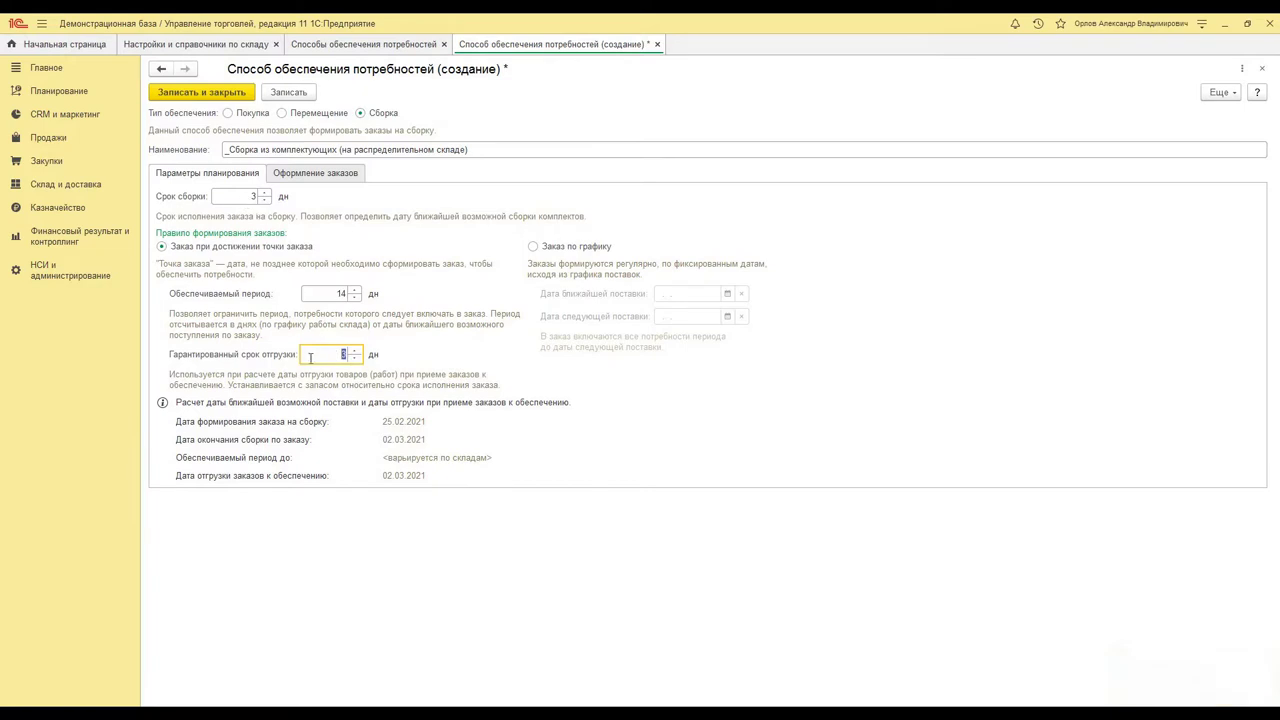
# - Assign organization ИП "Предприниматель" and department Складское хозяйство to the assembly method, save it and close the supply methods list
pyautogui.click(314, 176)
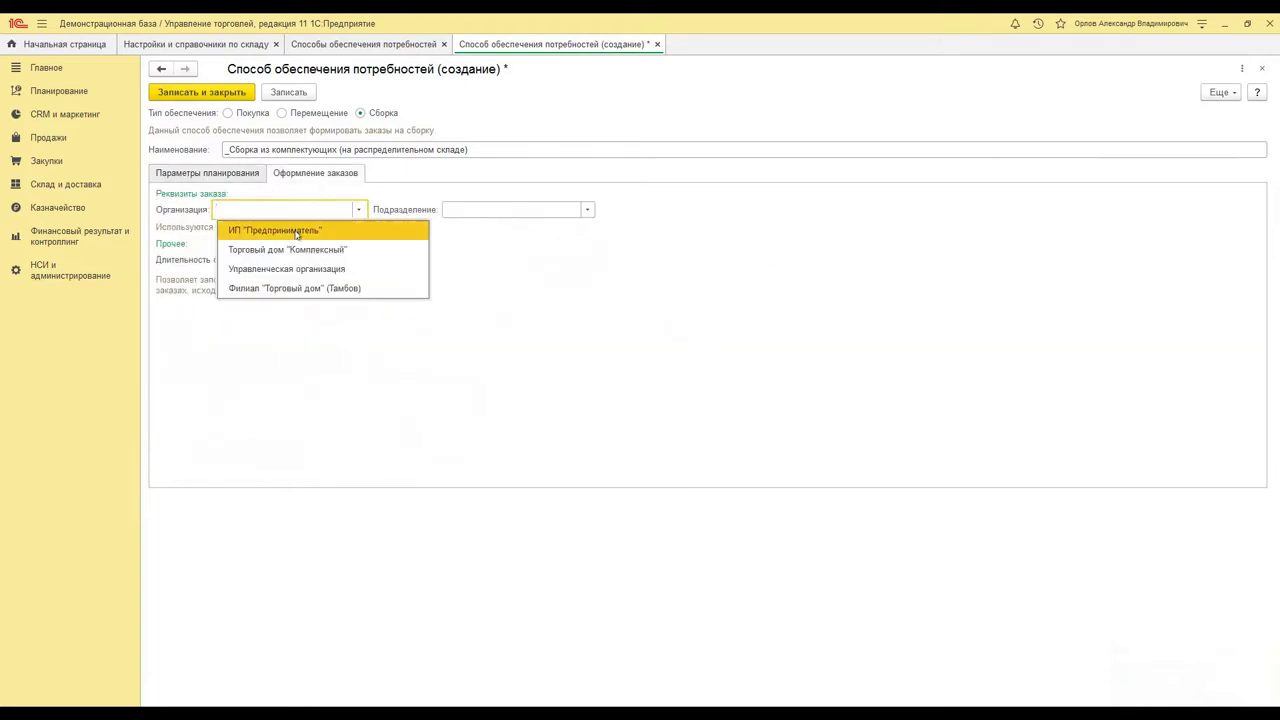
pyautogui.click(334, 228)
pyautogui.click(587, 209)
pyautogui.click(485, 227)
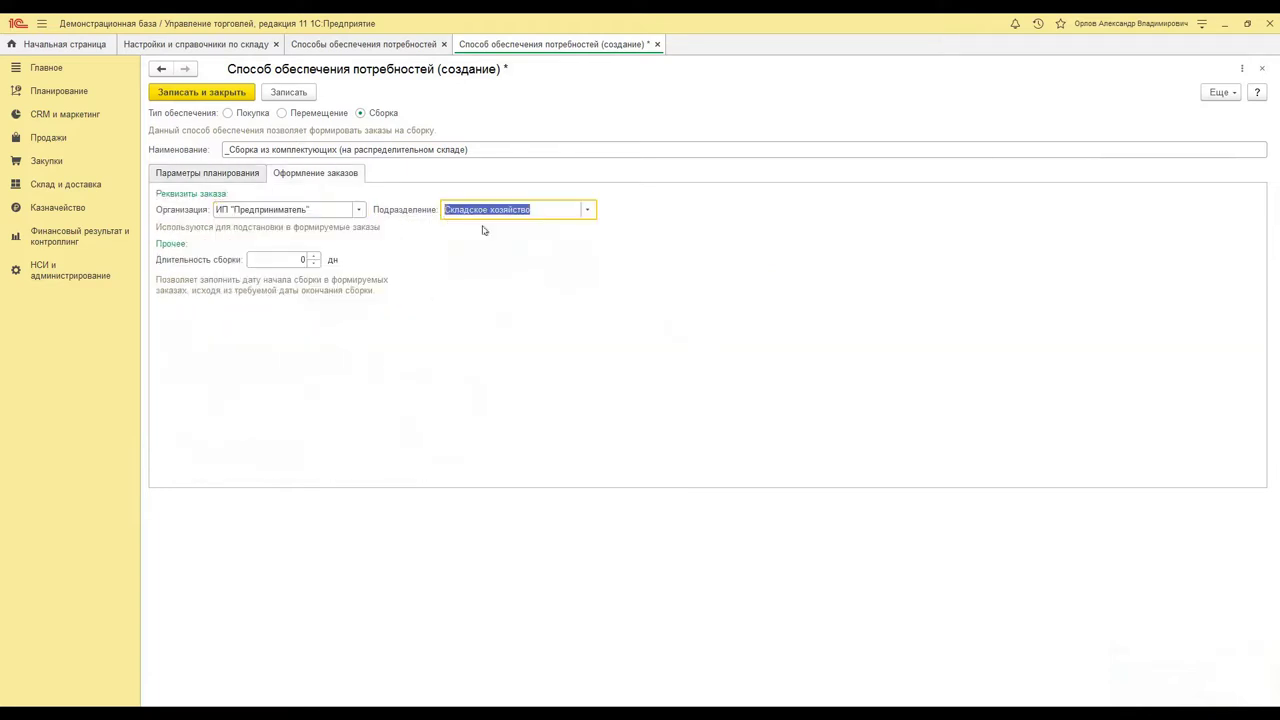
pyautogui.click(279, 262)
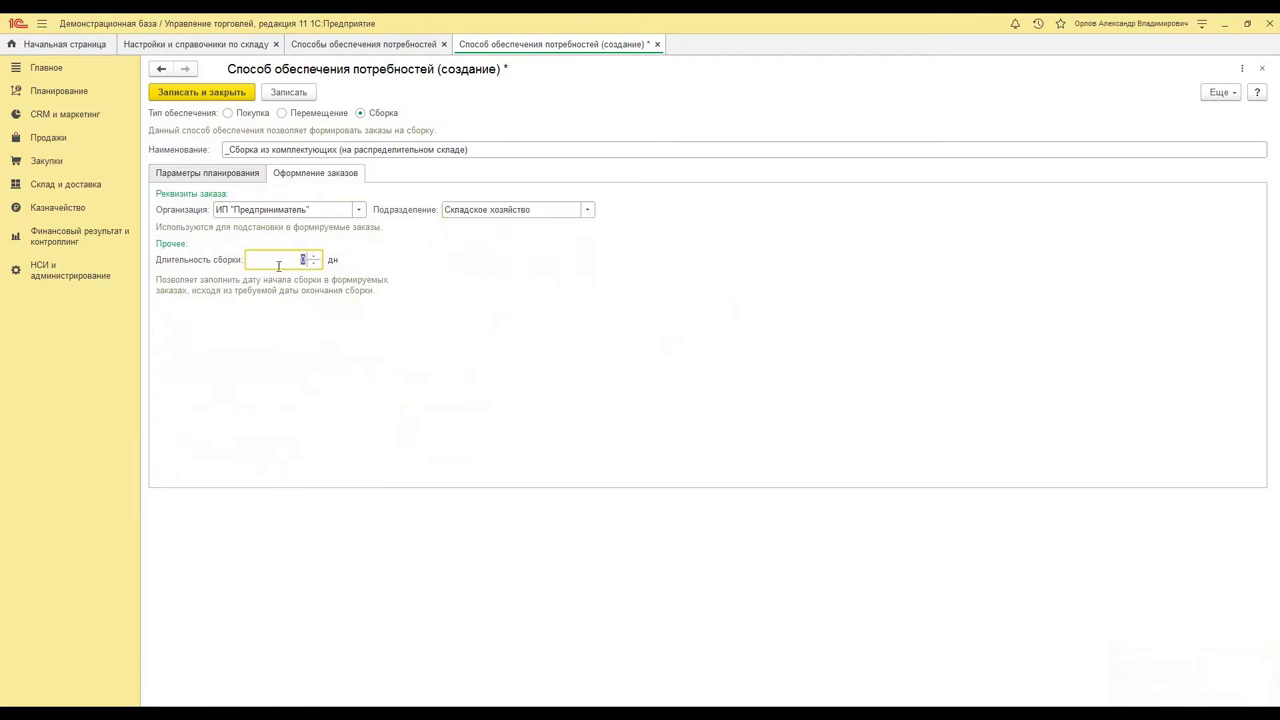
pyautogui.click(222, 93)
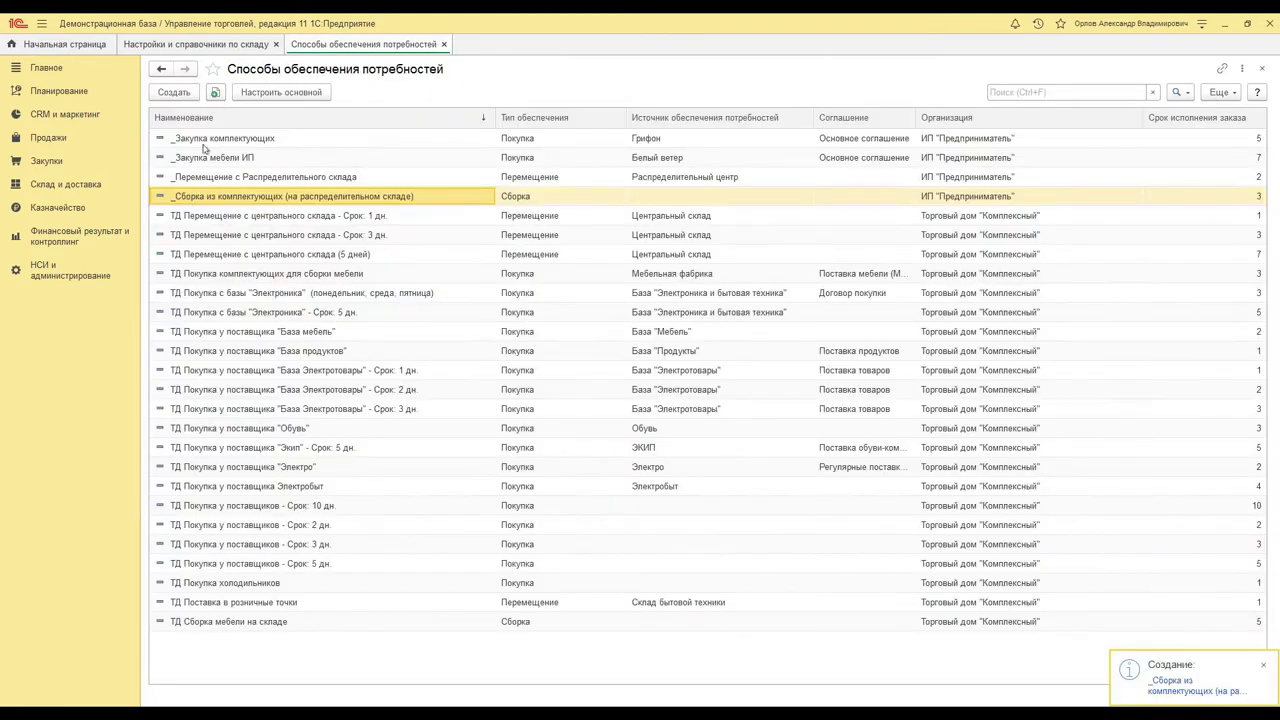
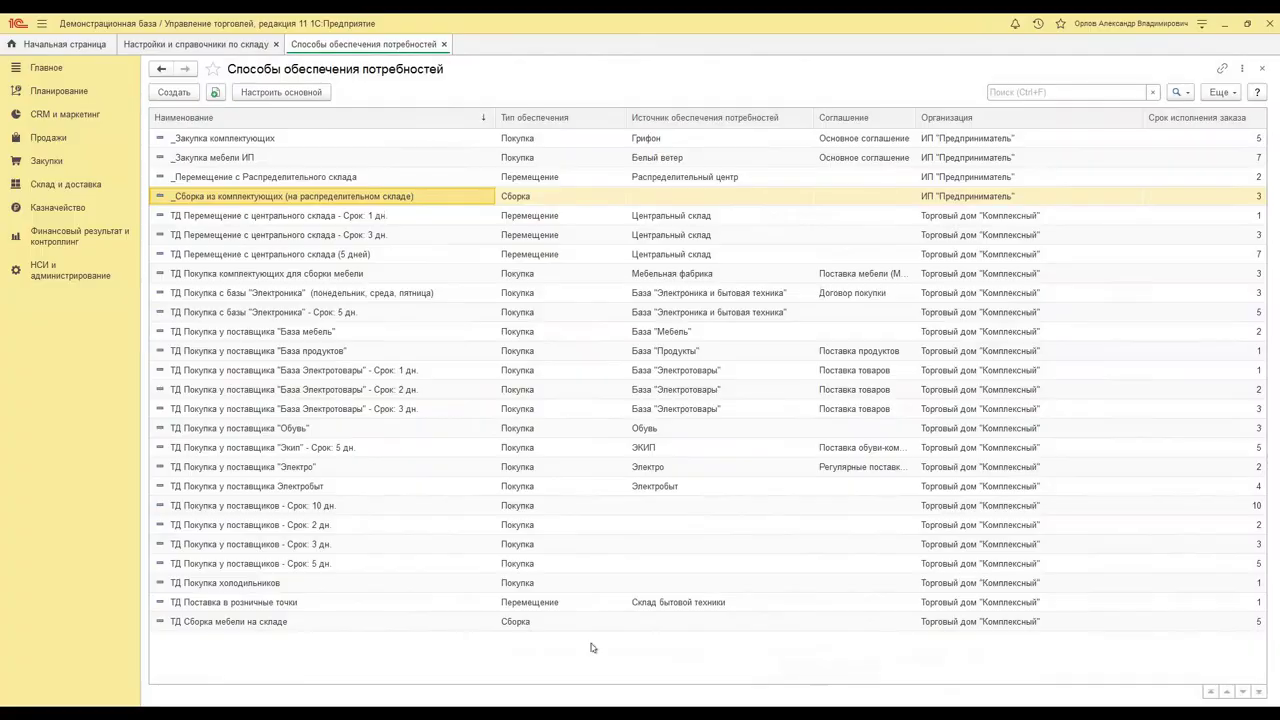
pyautogui.click(443, 45)
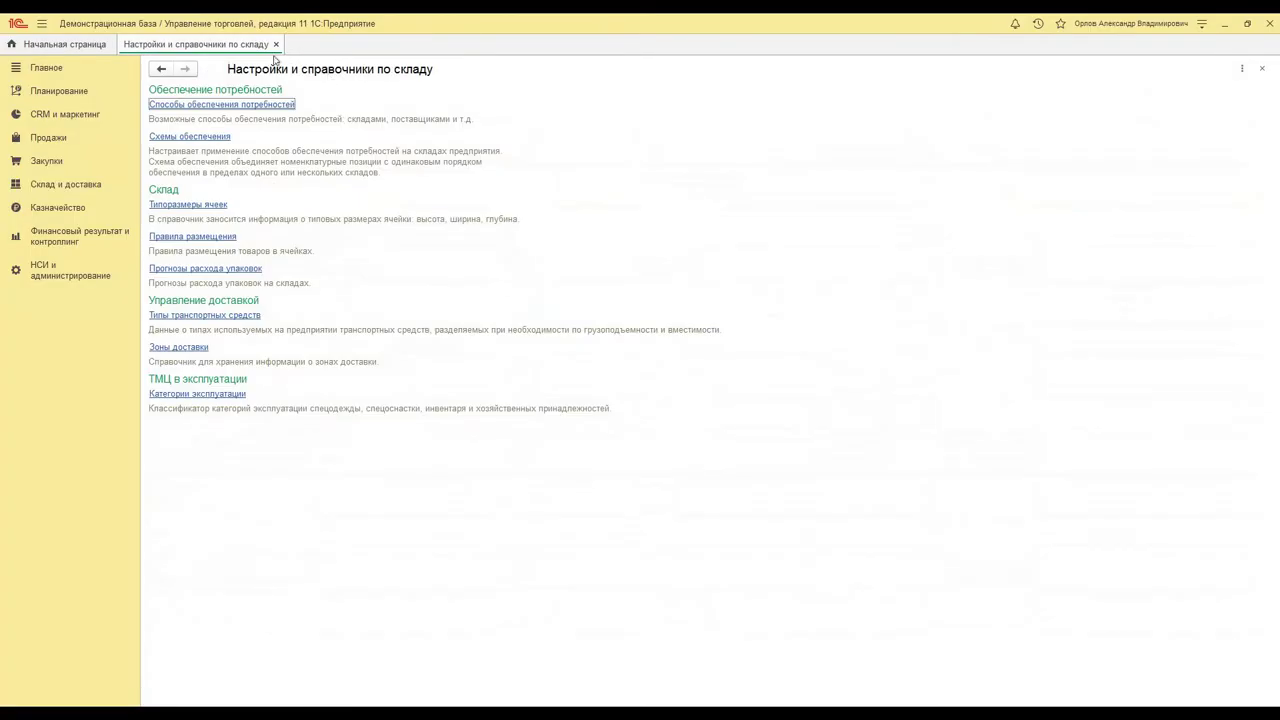
# - Create a supply scheme in the warehouse settings and name it "_Схема поставок на распрделительный склад"
pyautogui.click(66, 188)
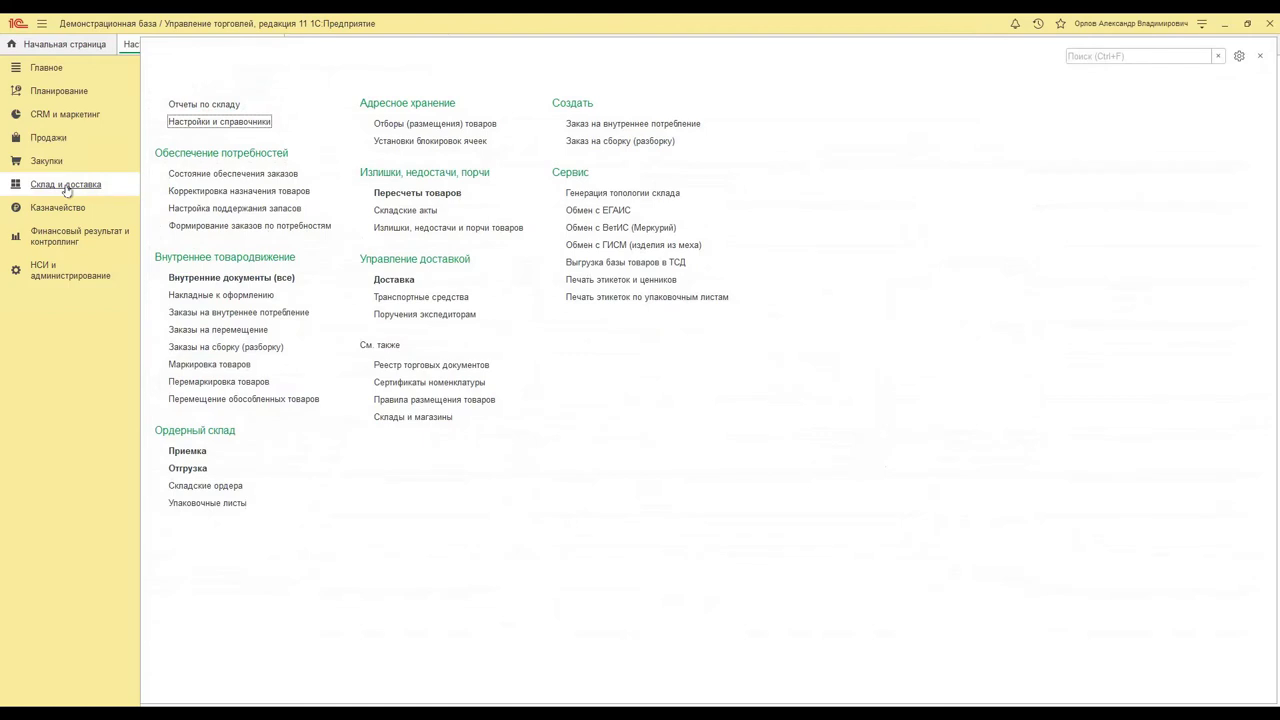
pyautogui.click(198, 122)
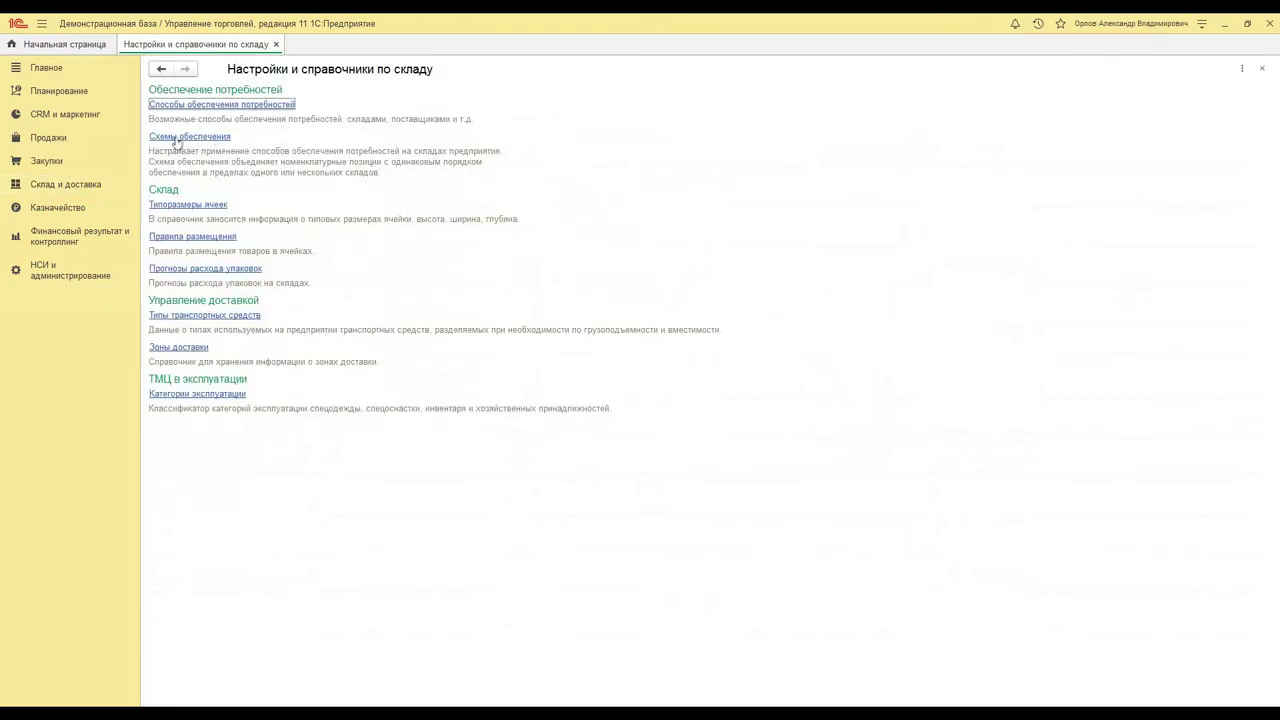
pyautogui.click(184, 138)
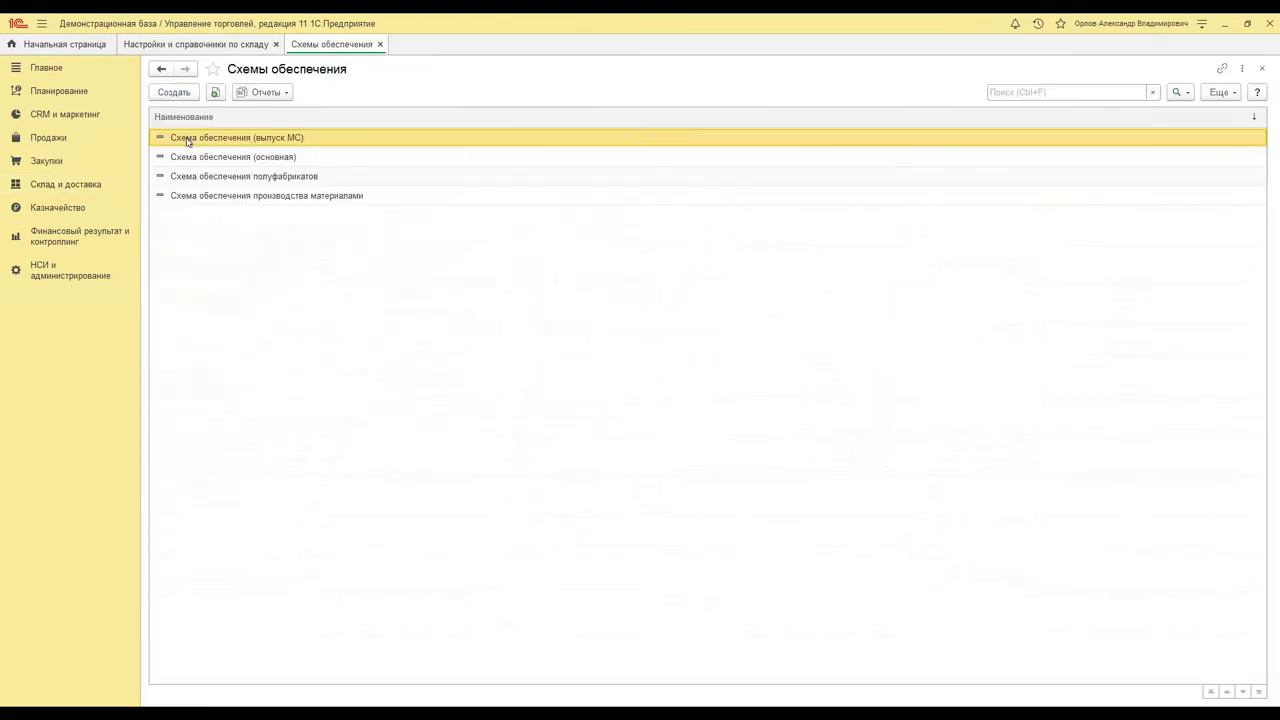
pyautogui.click(186, 95)
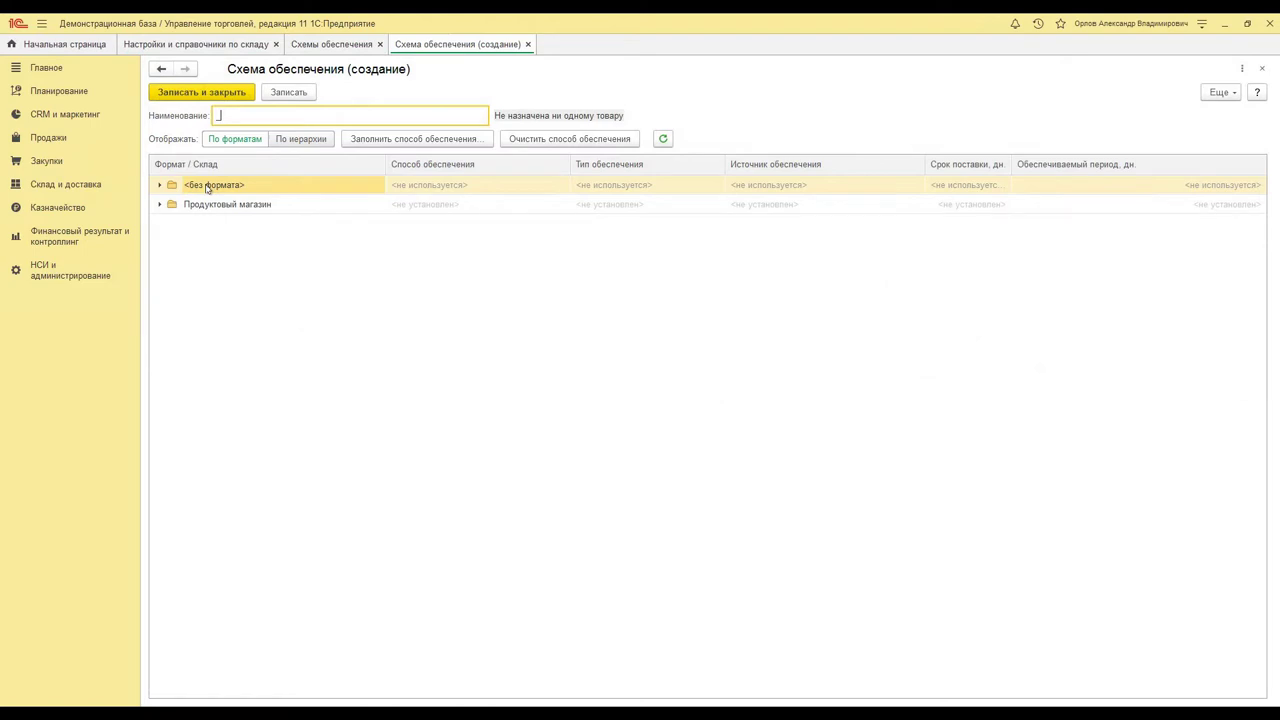
pyautogui.write('хема поставок на распрделительный склад')
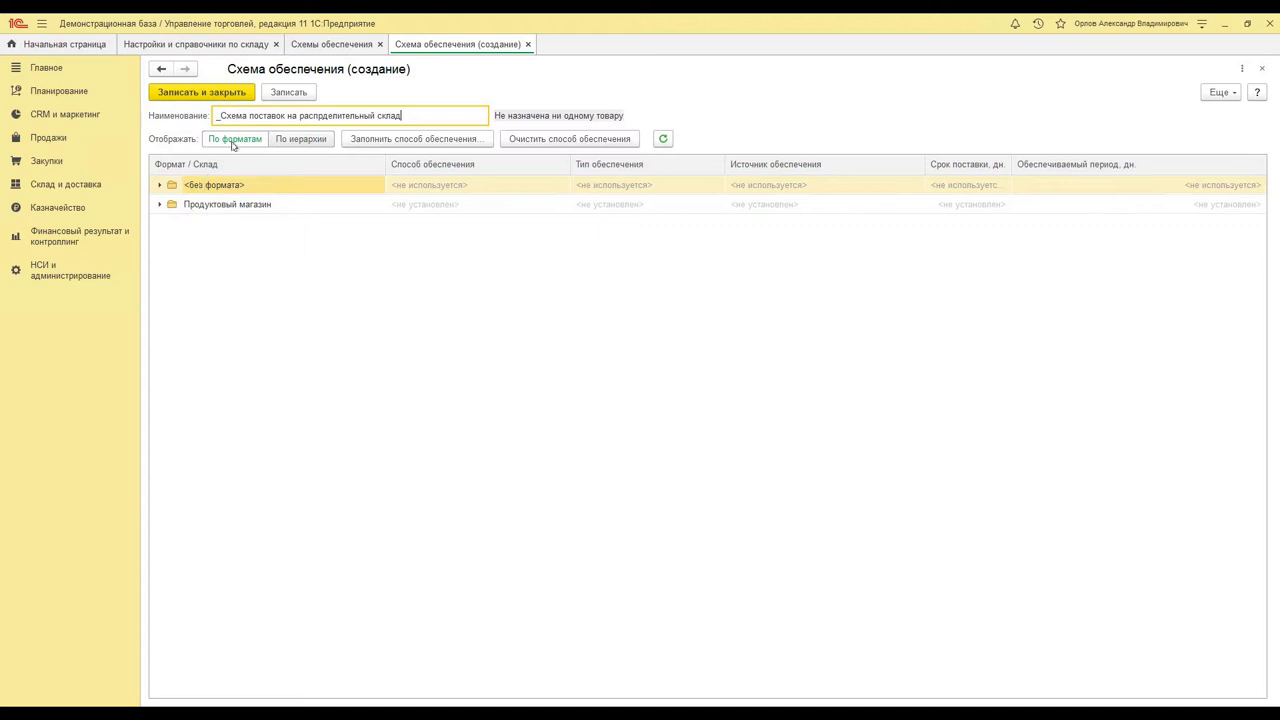
# - Show the scheme's warehouses by hierarchy, expand Торговая деятельность, Оптовые склады and Центр, and widen the warehouse column to fit full names
pyautogui.click(291, 141)
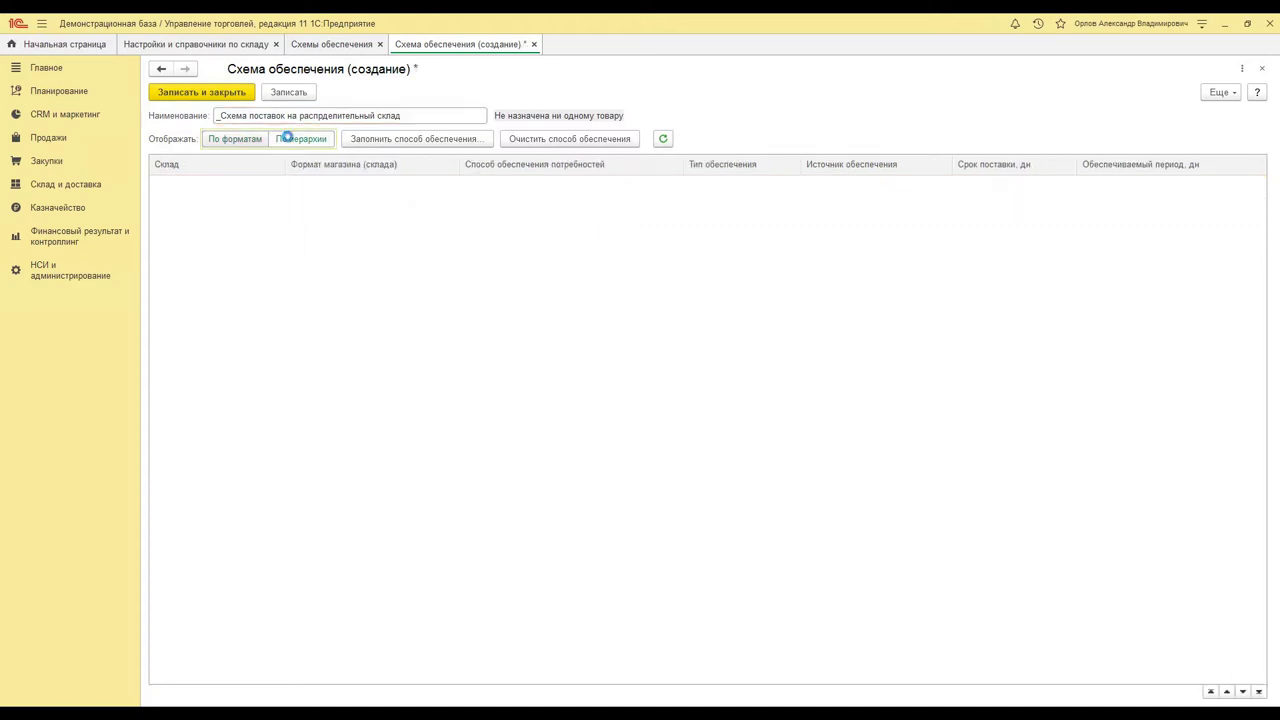
pyautogui.click(159, 185)
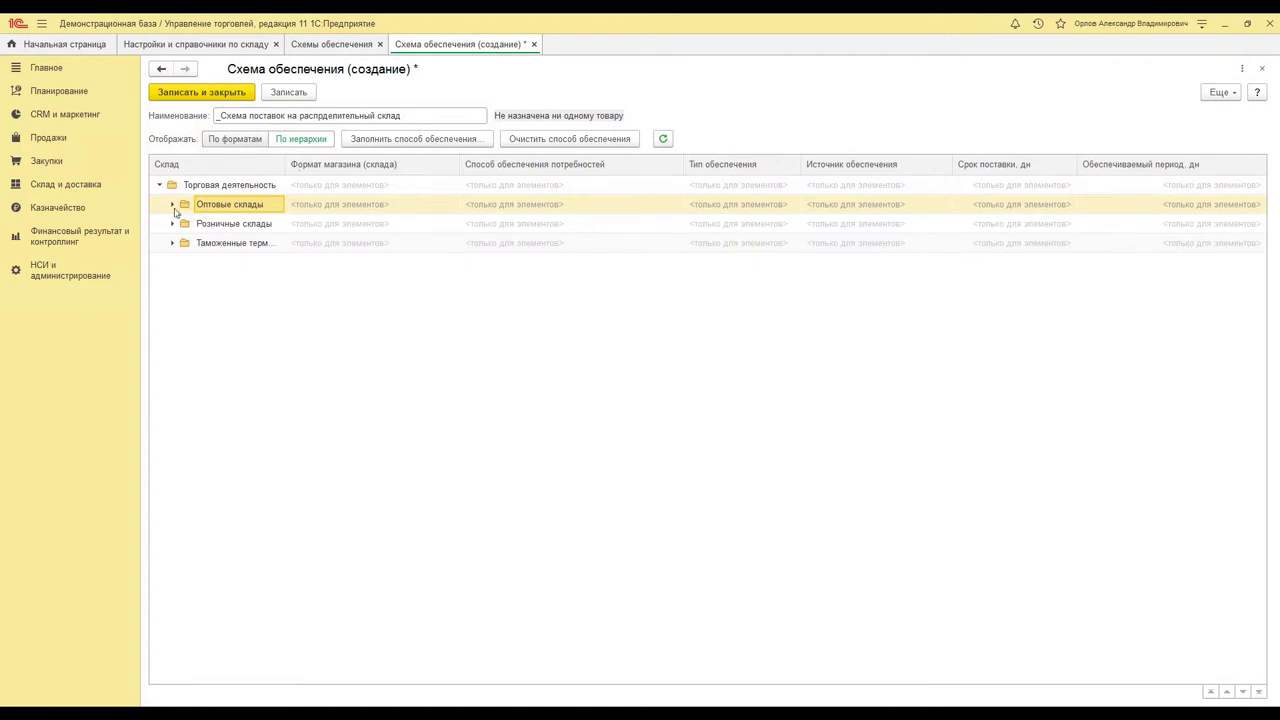
pyautogui.click(172, 204)
pyautogui.click(184, 225)
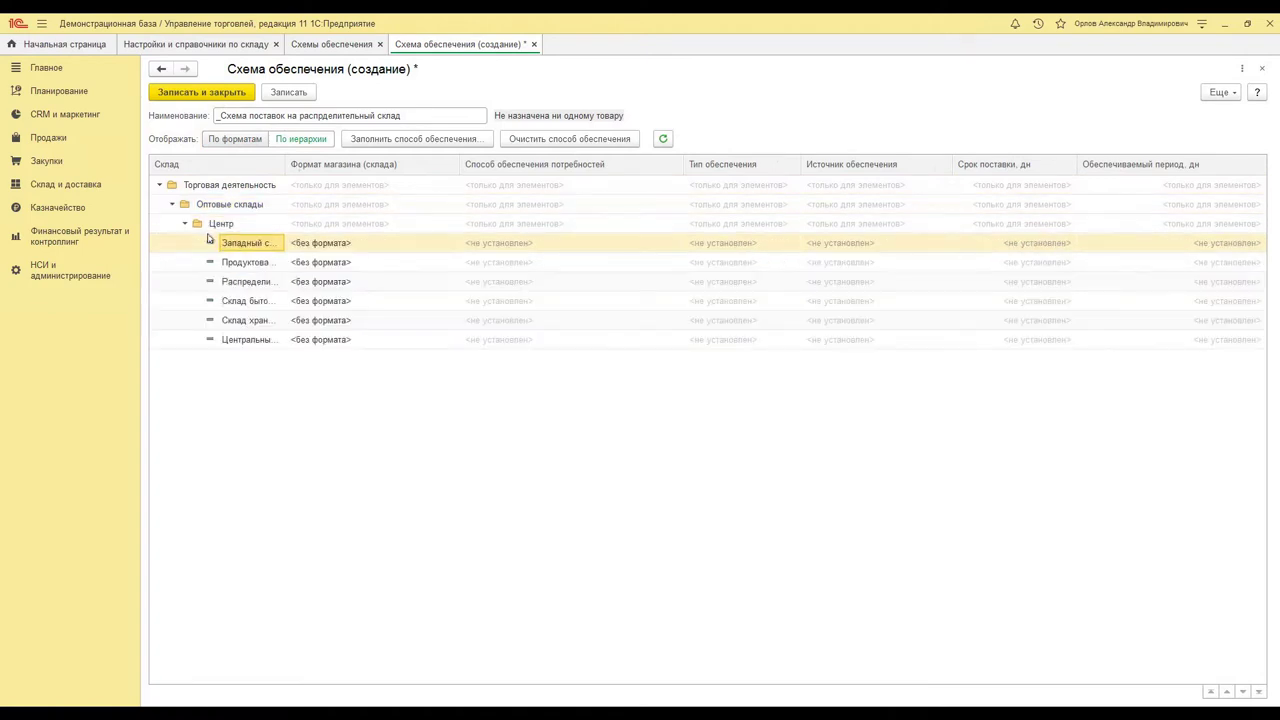
pyautogui.moveTo(286, 170); pyautogui.dragTo(408, 170)
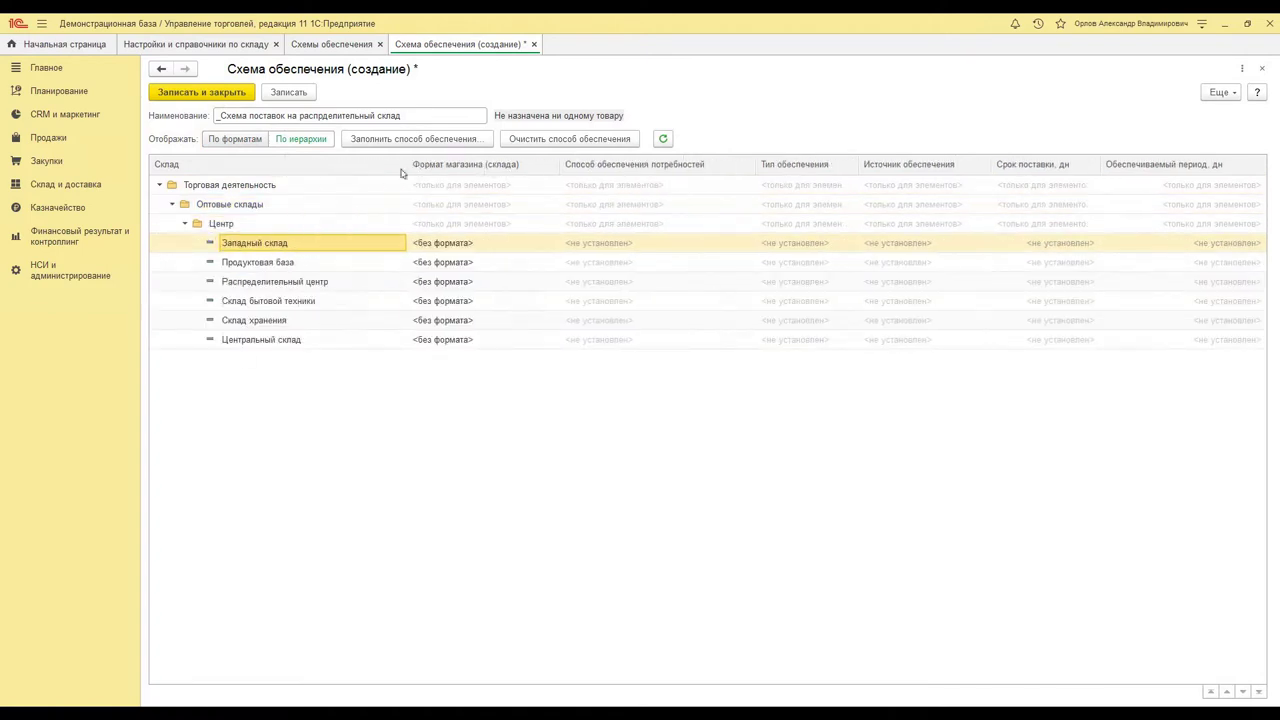
# - Examine the warehouses grouped by format, both under Продуктовый магазин and without a format, and return to the hierarchy view
pyautogui.click(249, 141)
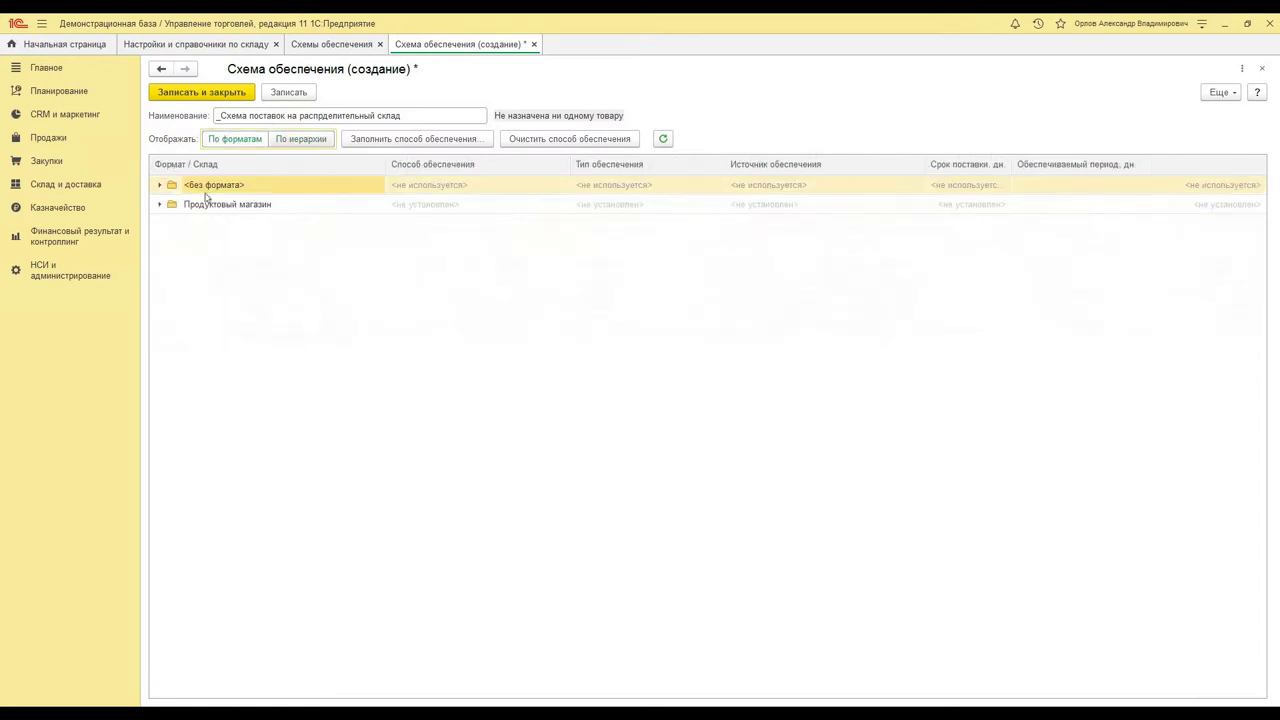
pyautogui.click(160, 205)
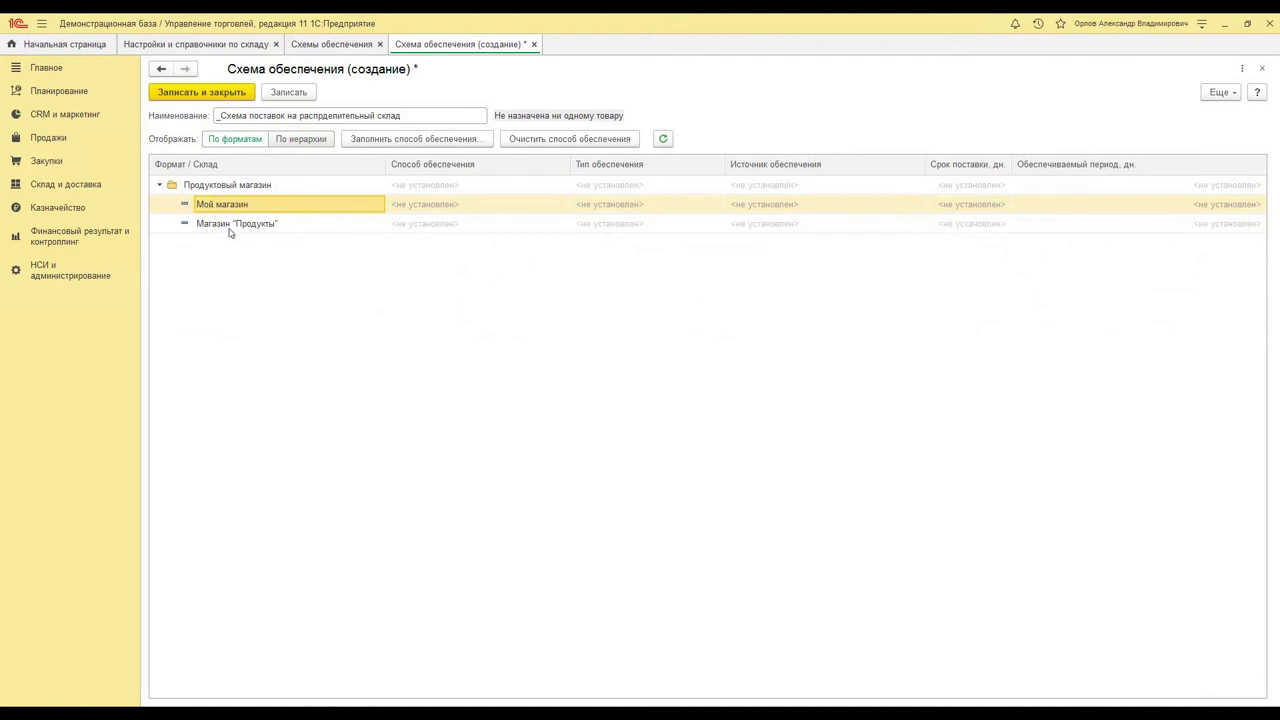
pyautogui.click(160, 185)
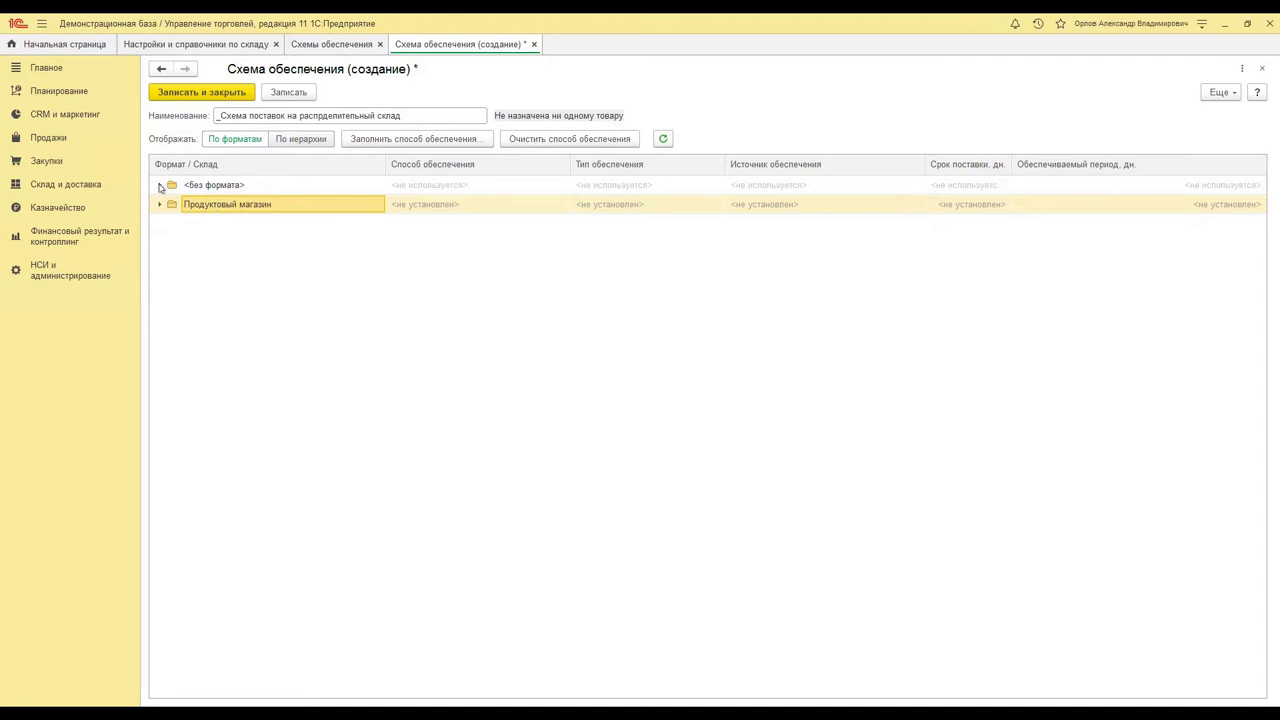
pyautogui.click(222, 190)
pyautogui.click(160, 186)
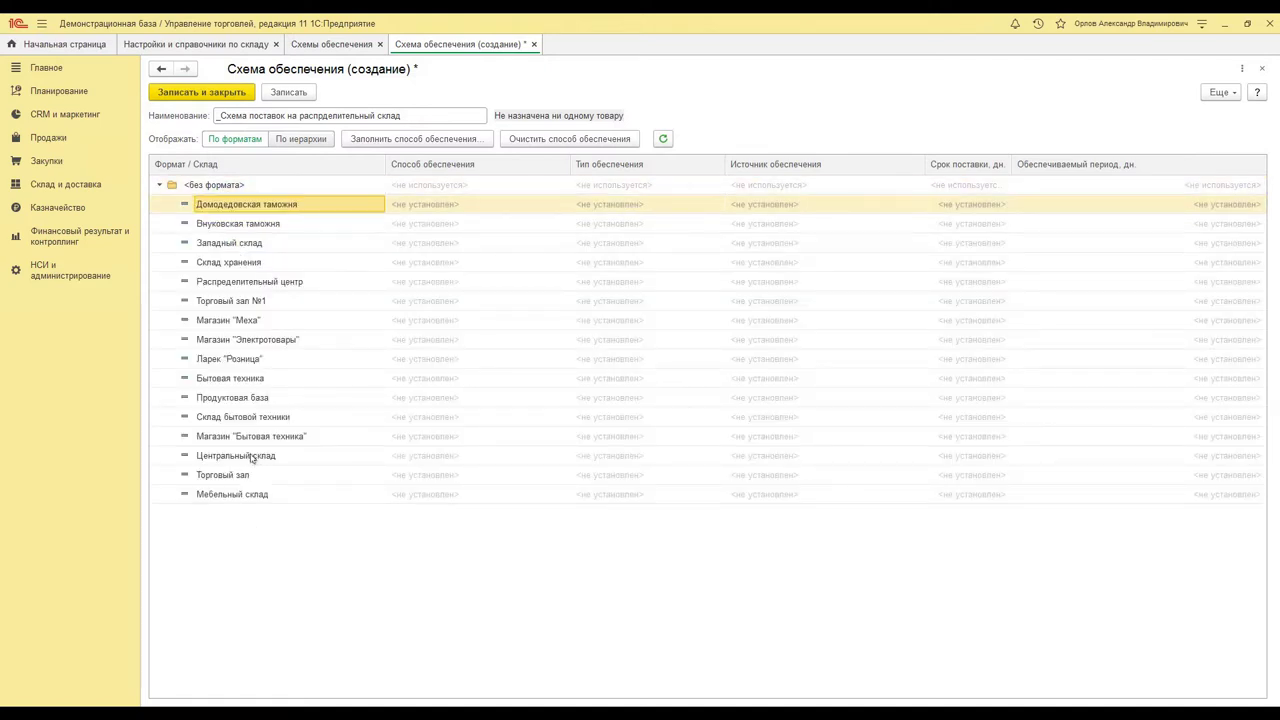
pyautogui.click(290, 140)
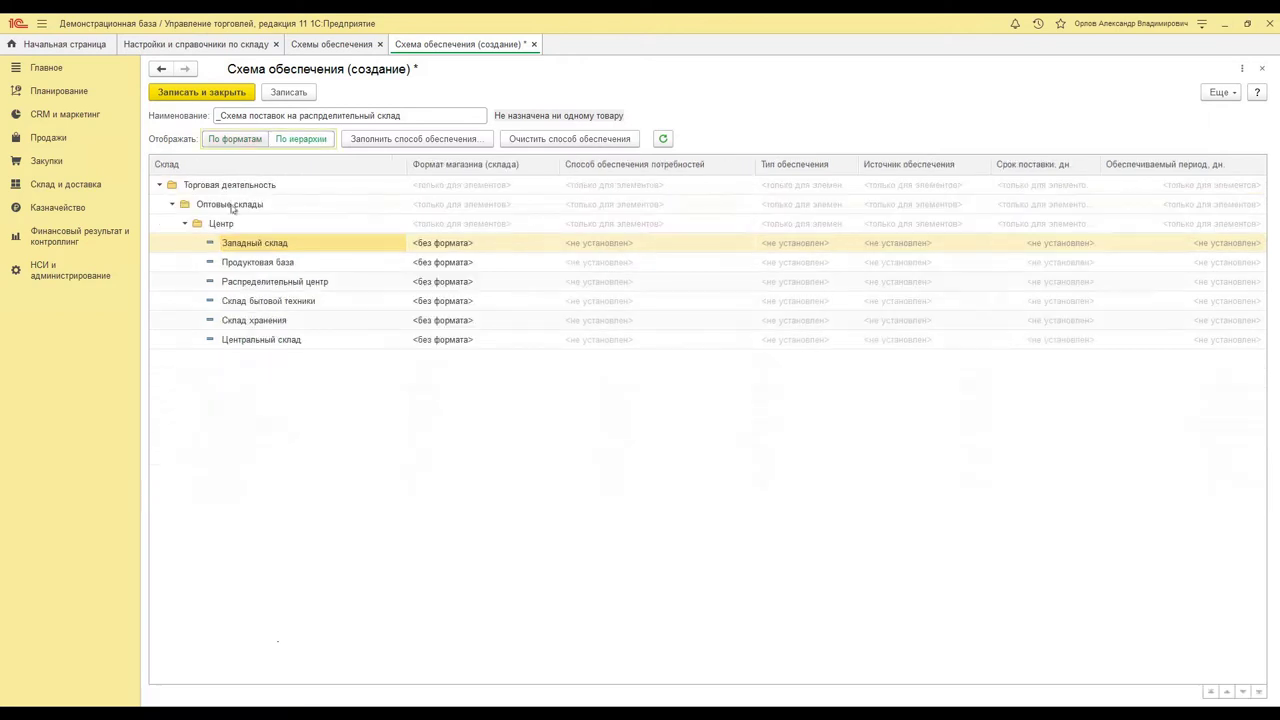
# - Correct the spelling of the scheme's name to "_Схема поставок на распределительный склад"
pyautogui.tripleClick(327, 116)
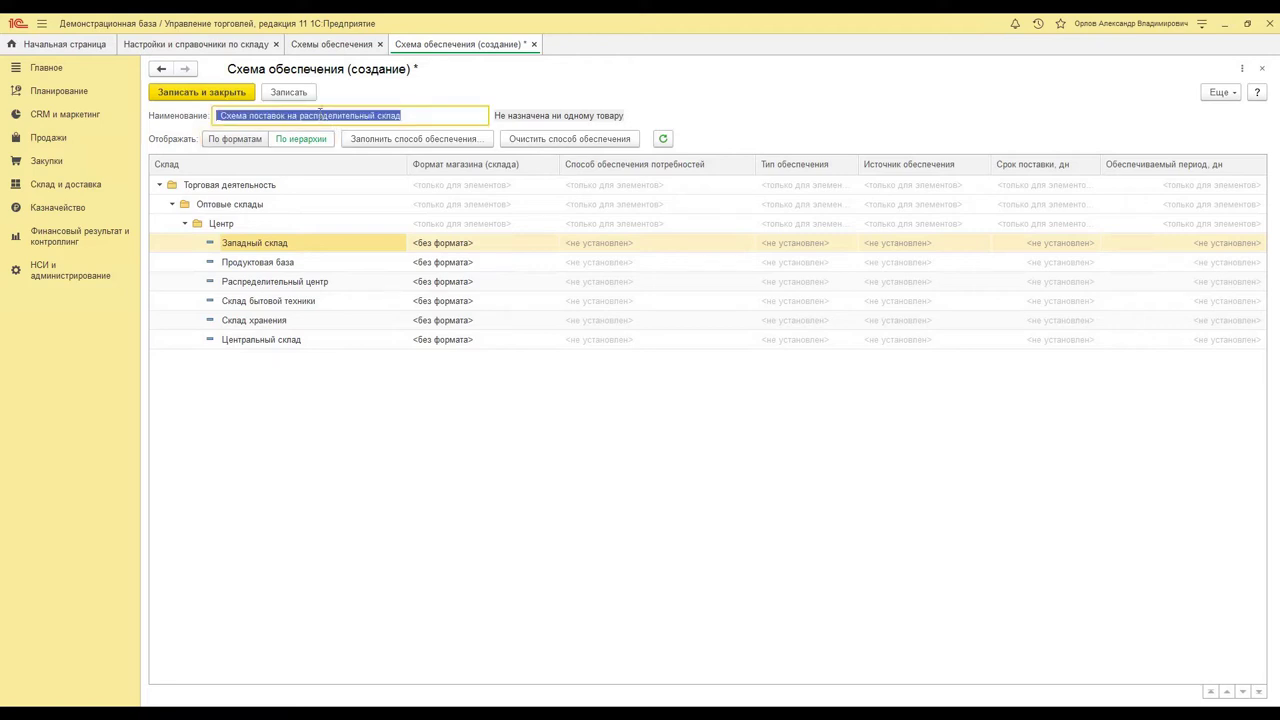
pyautogui.press('Home')
pyautogui.click(323, 116)
pyautogui.write('е')
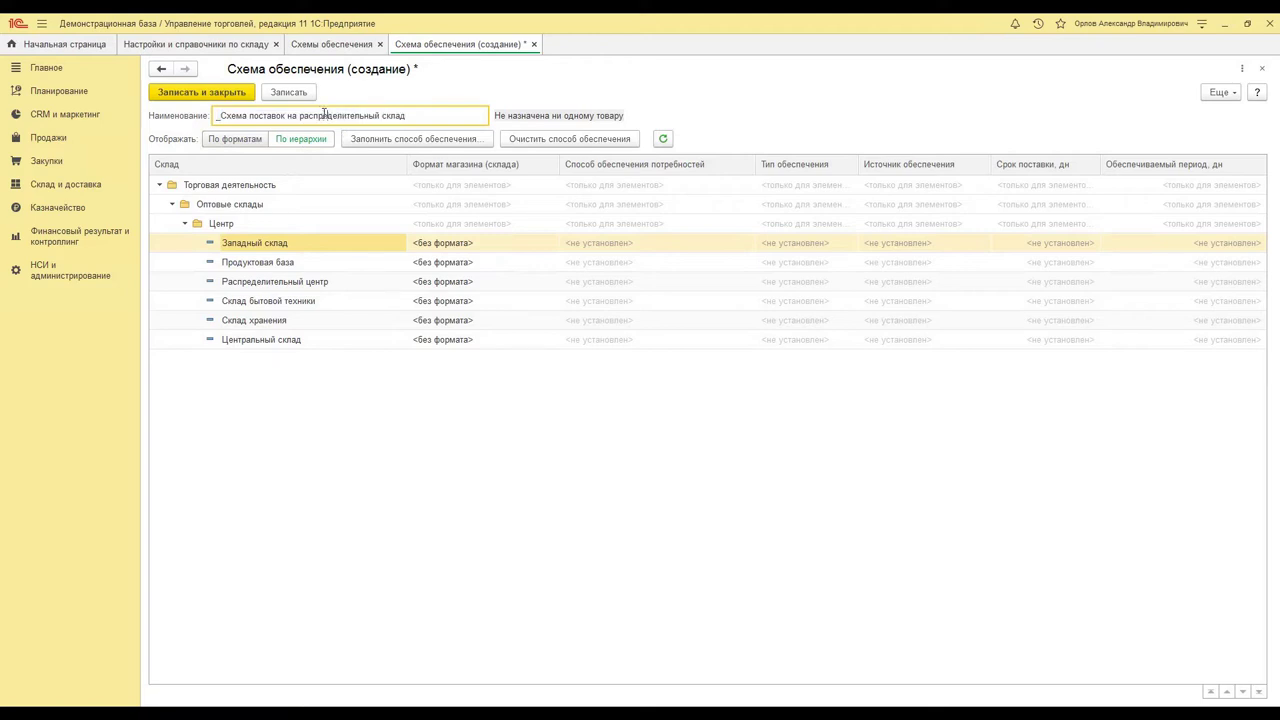
pyautogui.click(407, 116)
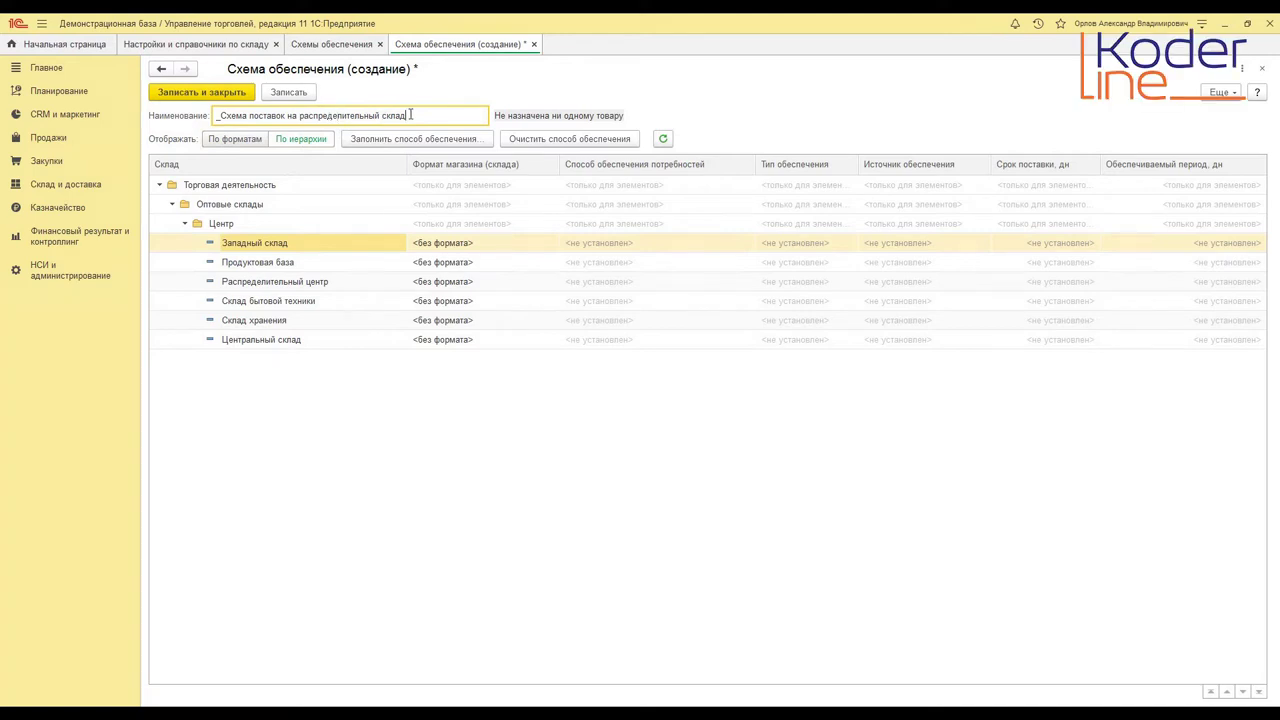
# - Save the scheme and assign the supply method "_Закупка мебели ИП" to Распределительный центр, choosing from methods not limited to that warehouse
pyautogui.click(350, 285)
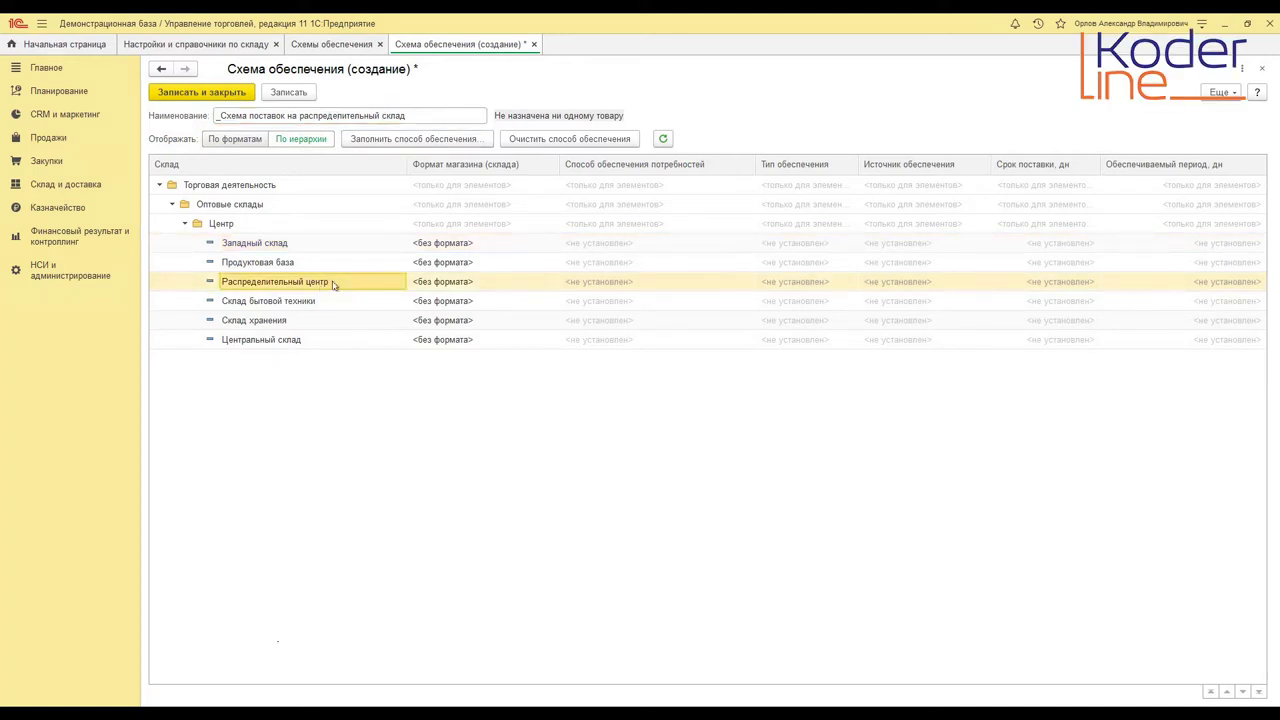
pyautogui.click(597, 285)
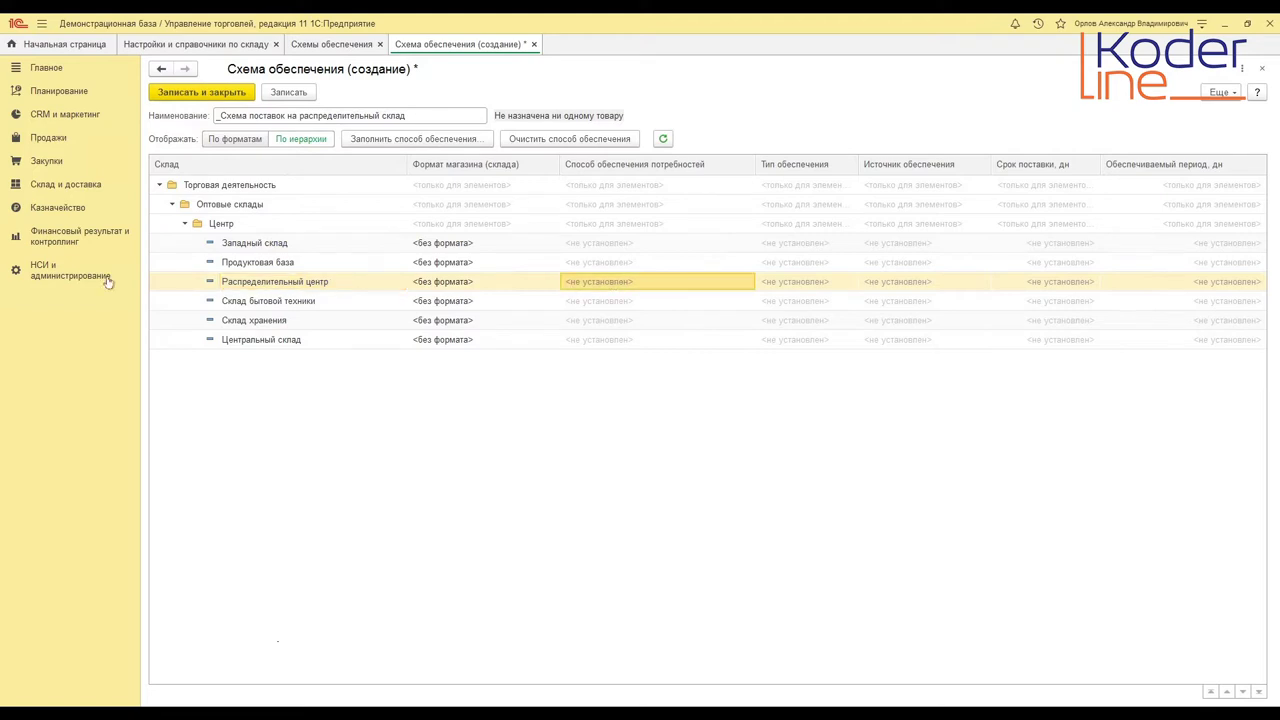
pyautogui.click(366, 284)
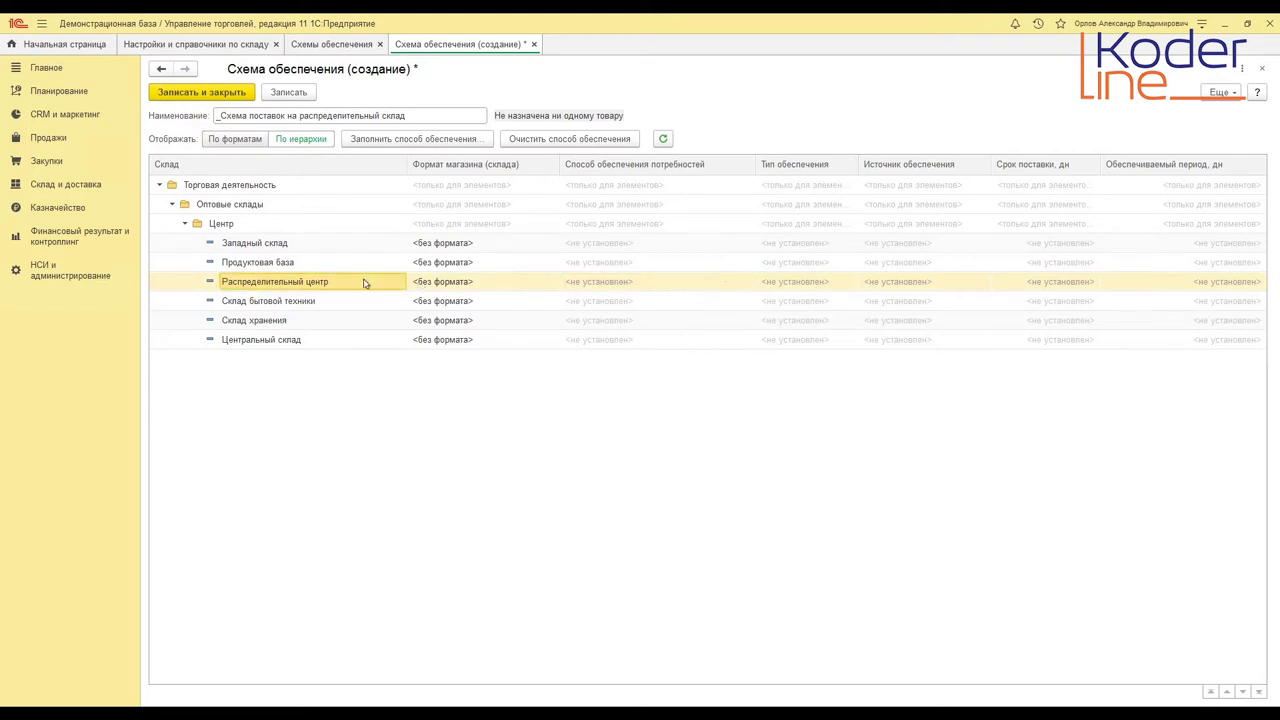
pyautogui.click(440, 139)
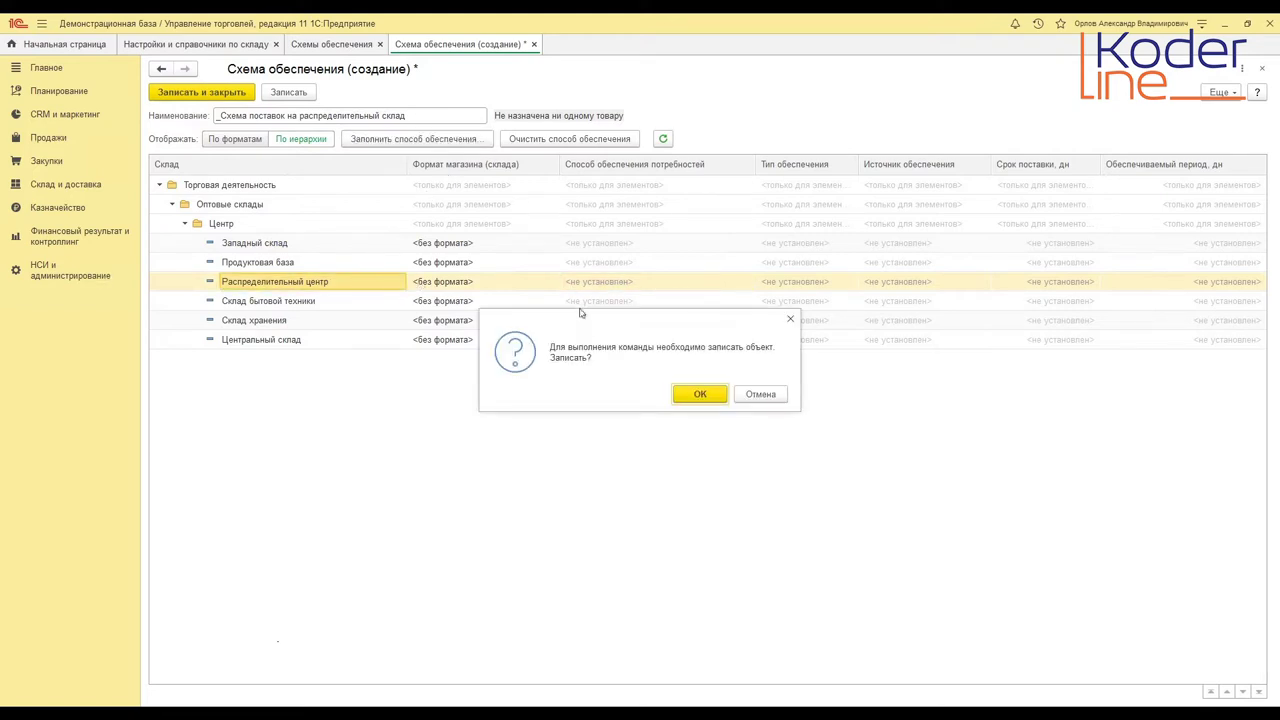
pyautogui.click(693, 396)
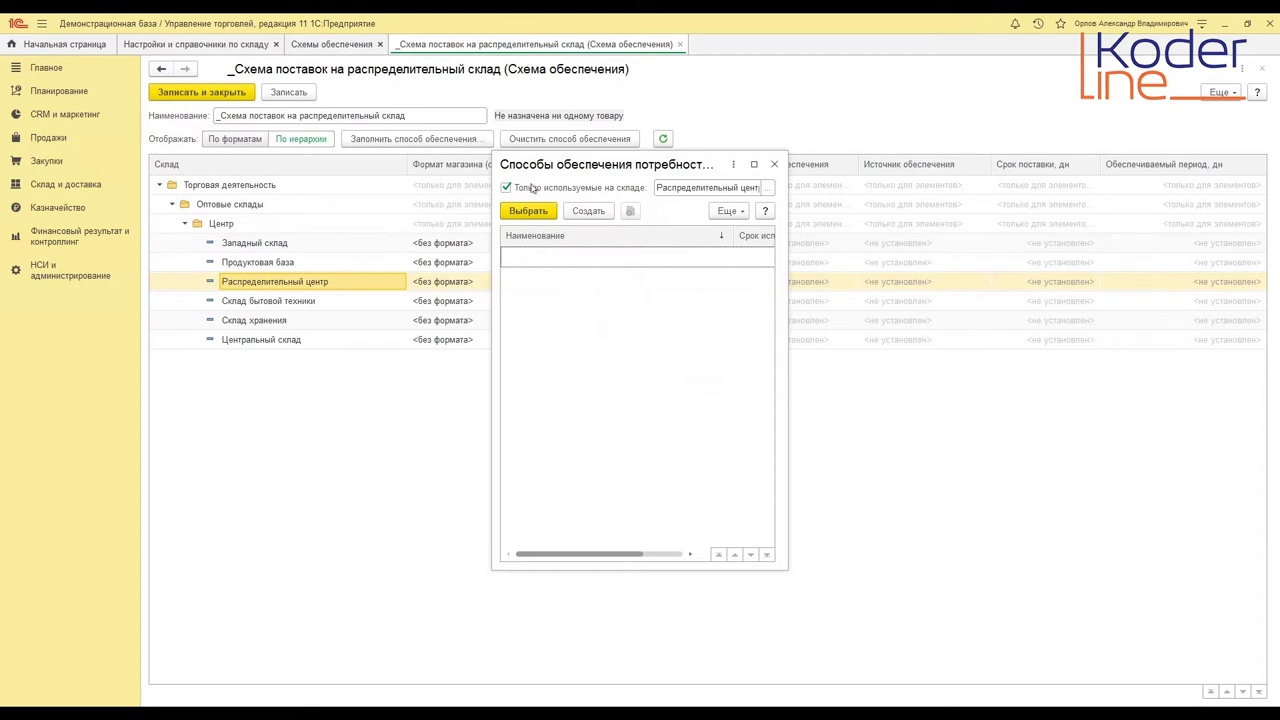
pyautogui.click(506, 187)
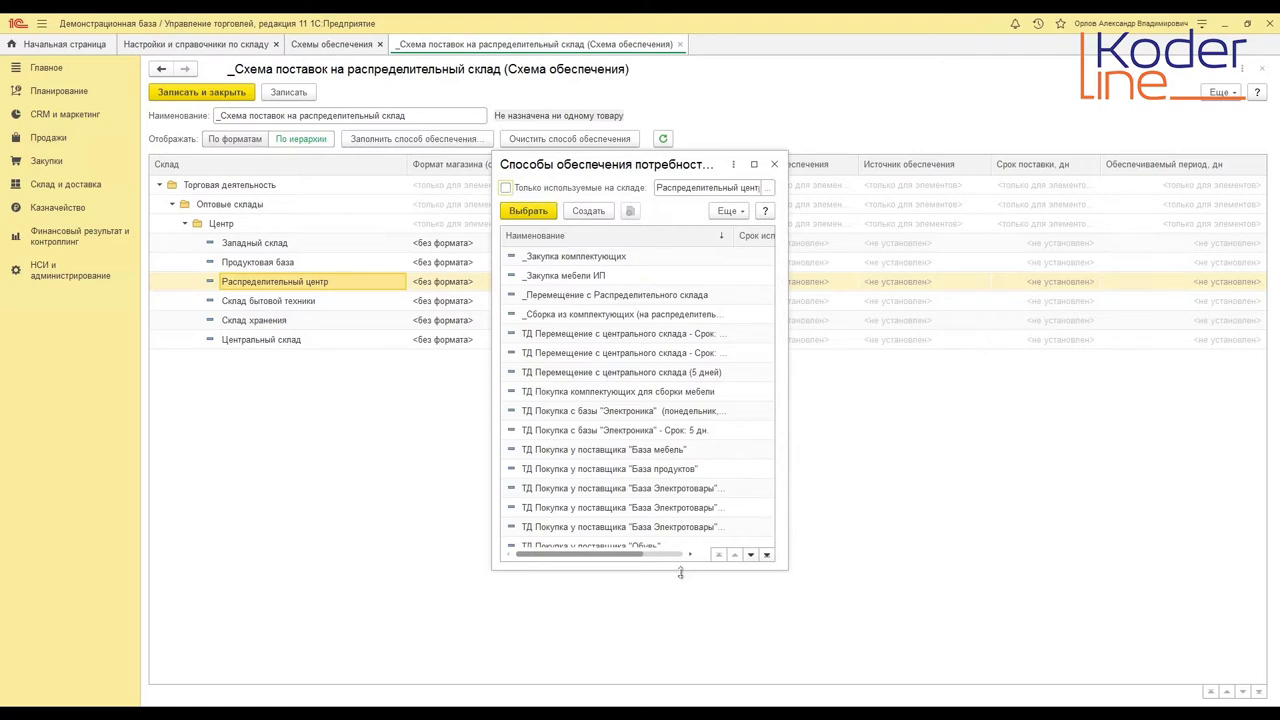
pyautogui.moveTo(680, 572); pyautogui.dragTo(681, 638)
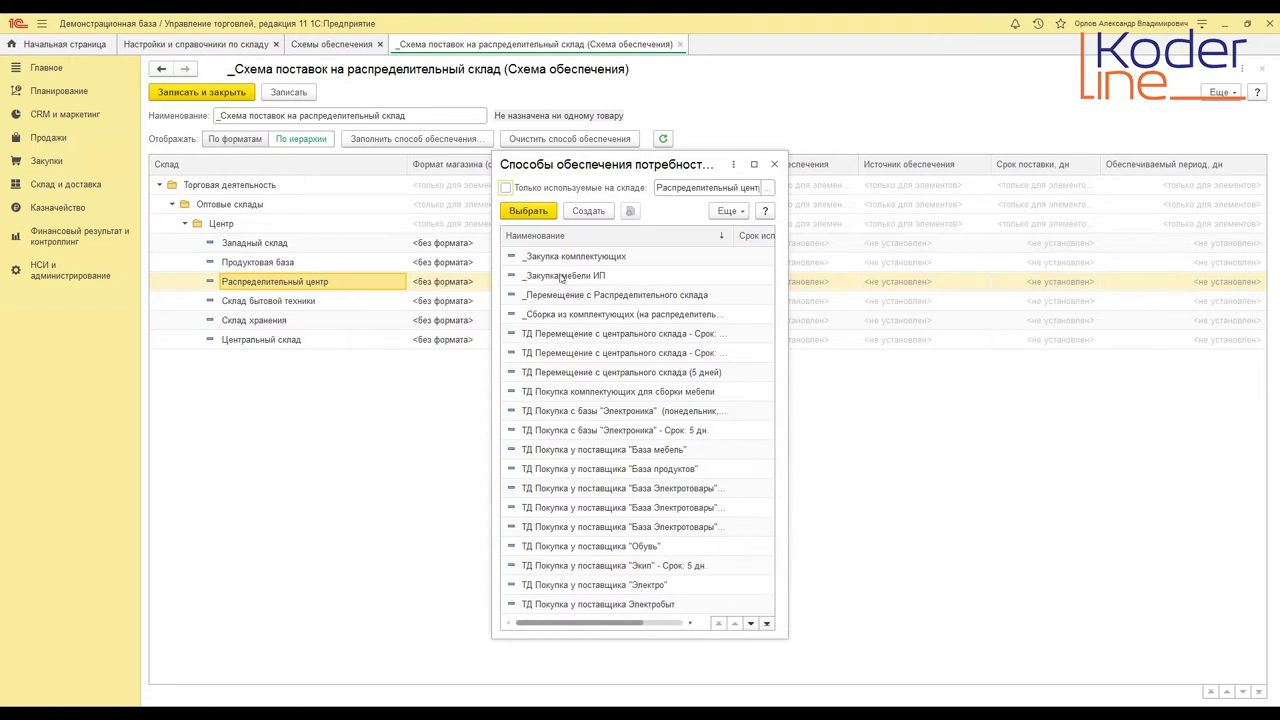
pyautogui.click(561, 278)
pyautogui.click(543, 213)
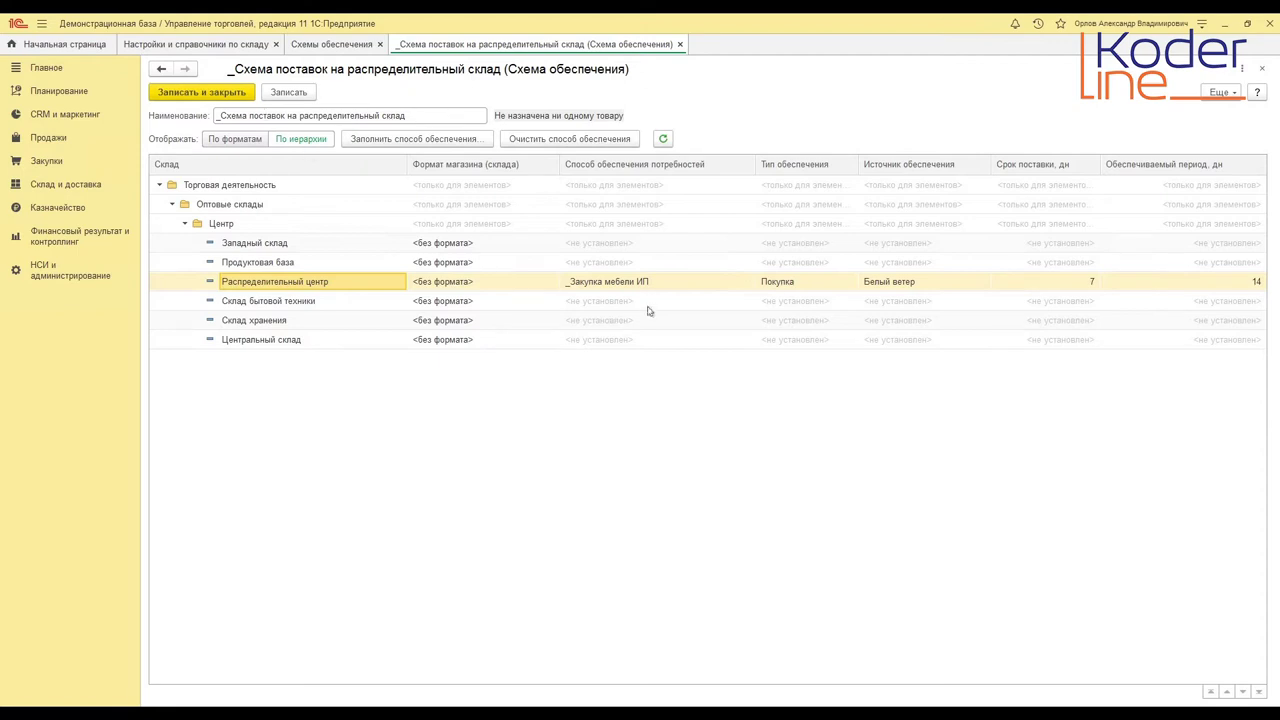
# - Check the delivery time and covered period of Распределительный центр, and save and close the supply scheme
pyautogui.click(1062, 281)
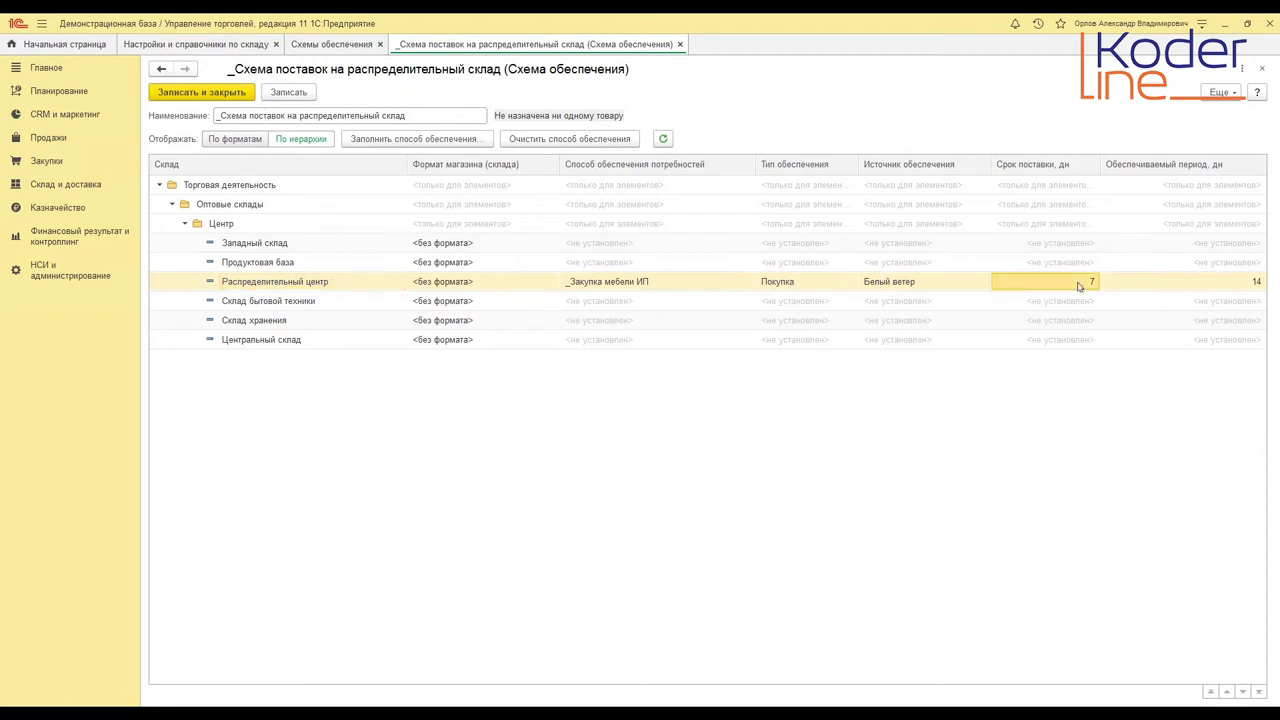
pyautogui.click(1251, 287)
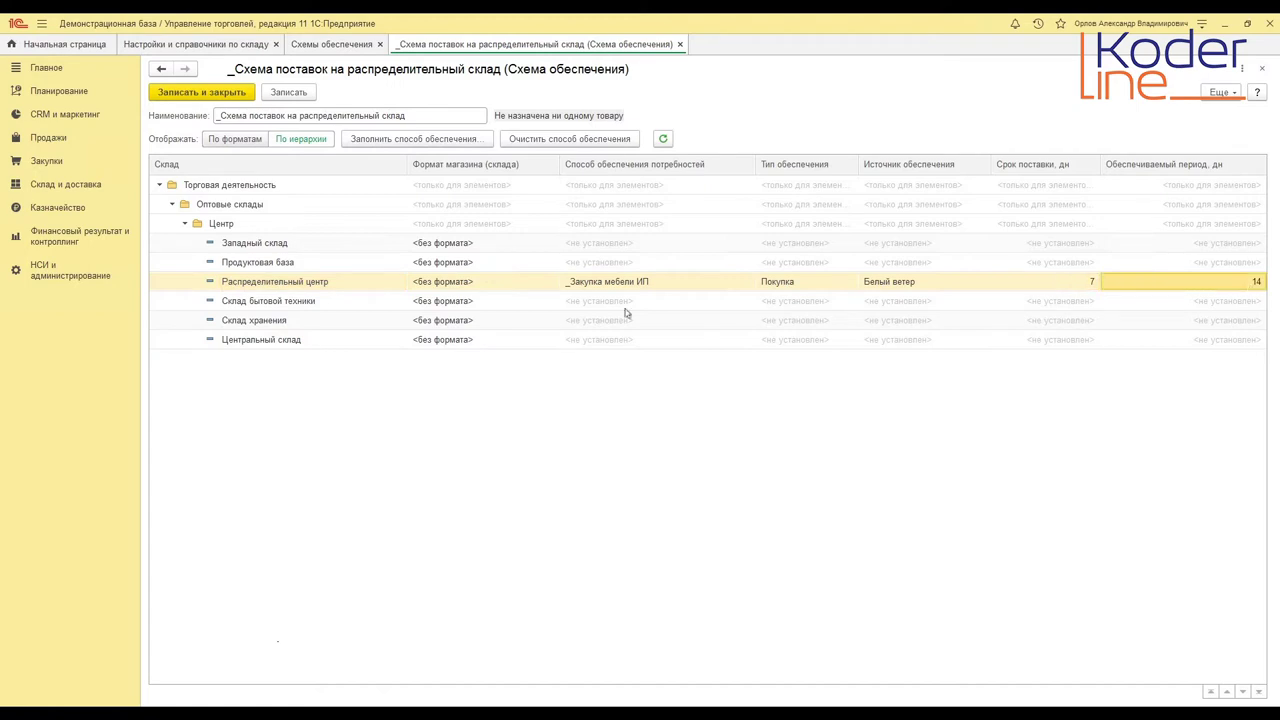
pyautogui.click(218, 92)
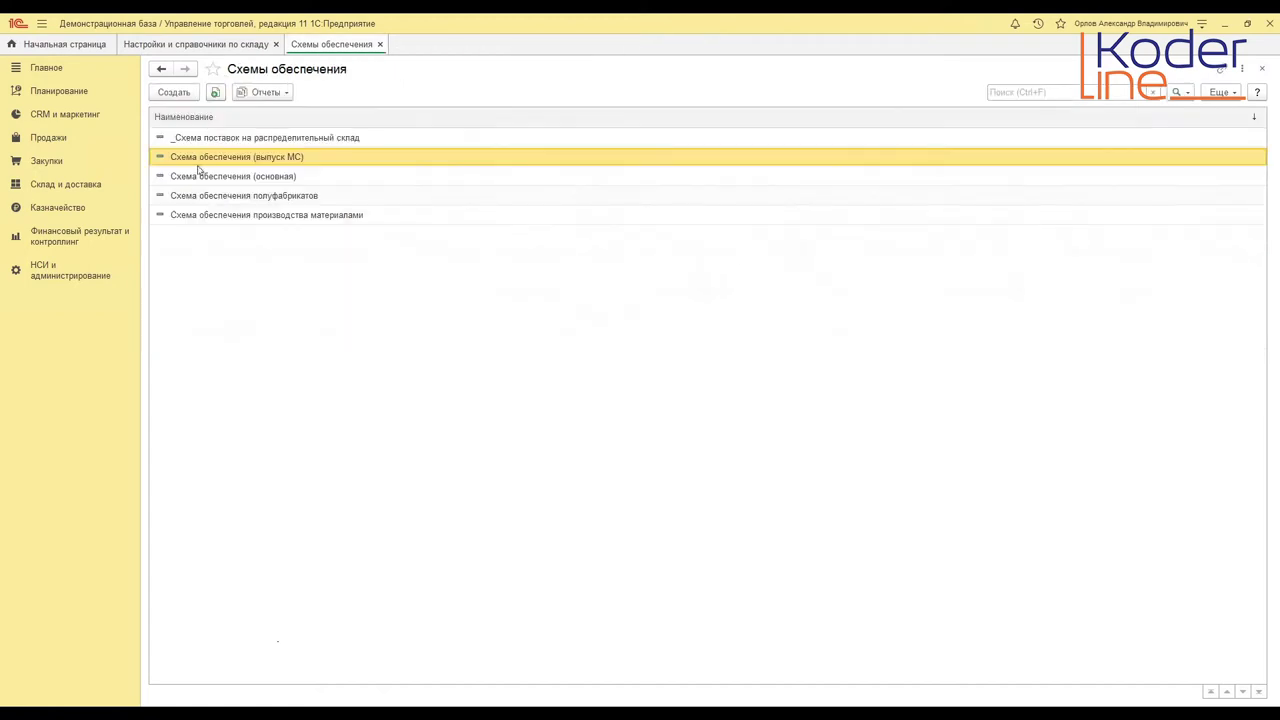
# - Create another supply scheme named "_Схема обеспечения сборок на Распределительном складе"
pyautogui.click(186, 138)
pyautogui.click(176, 93)
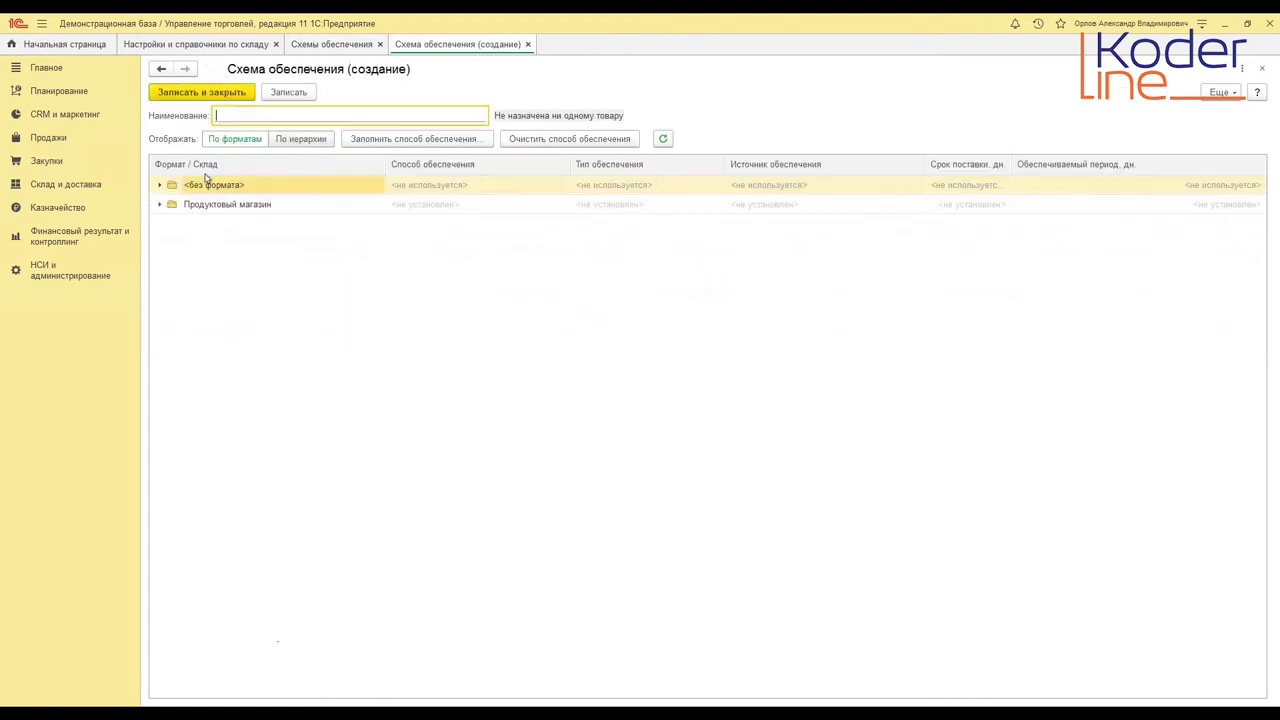
pyautogui.write('_Сх')
pyautogui.write('ема обеспече')
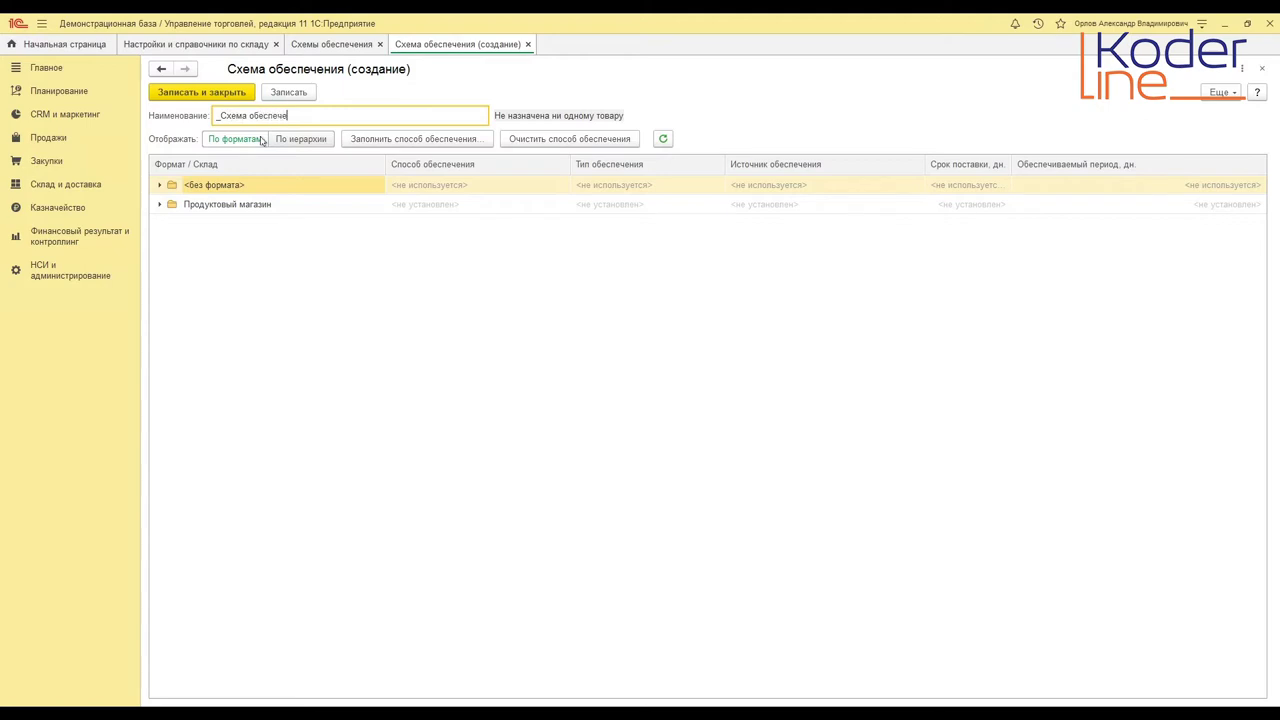
pyautogui.write('ния сборок на Распределительном складу')
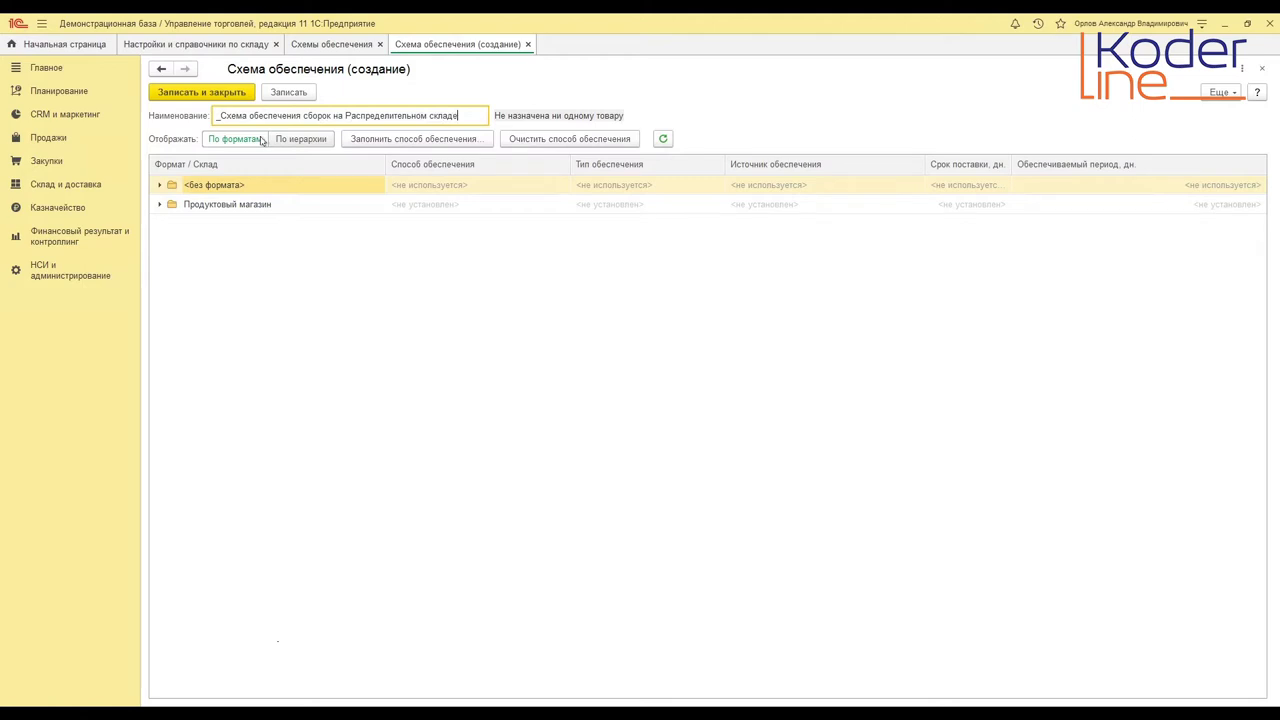
# - Assign the assembly method "_Сборка из комплектующих" to Распределительный центр, choosing from methods not limited to that warehouse, and save and close the scheme
pyautogui.click(284, 139)
pyautogui.click(158, 186)
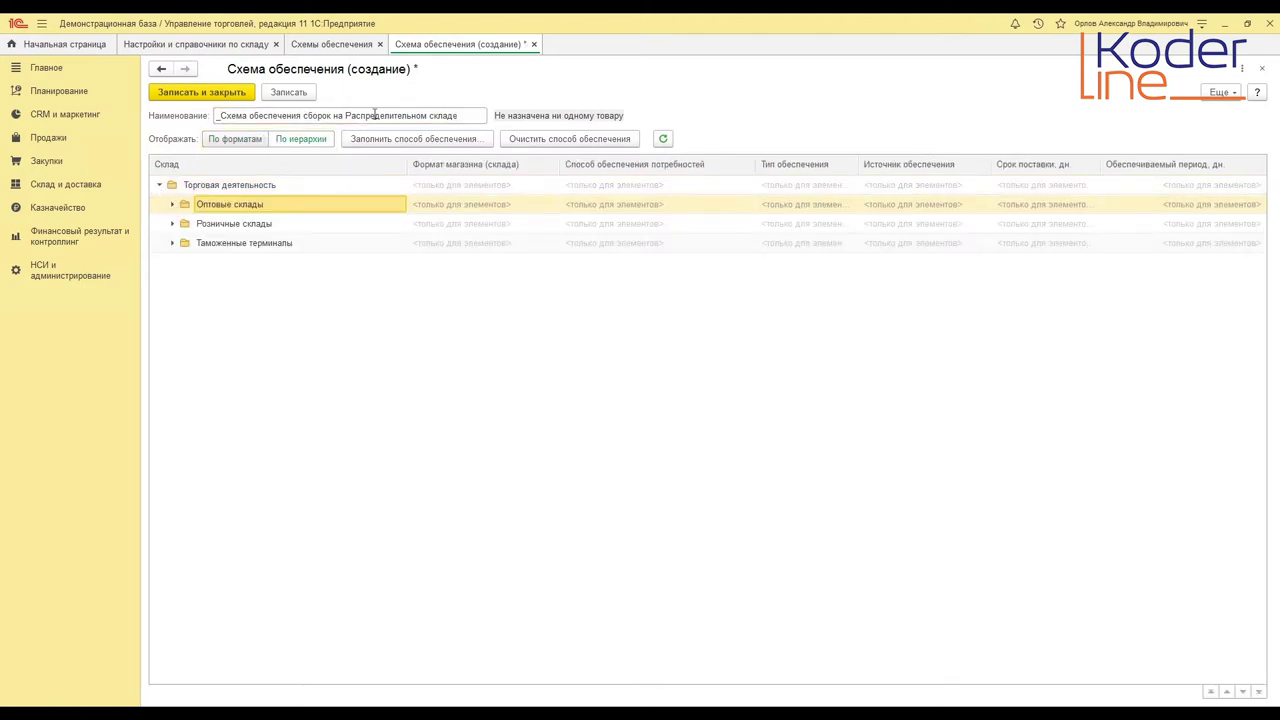
pyautogui.click(172, 204)
pyautogui.click(184, 224)
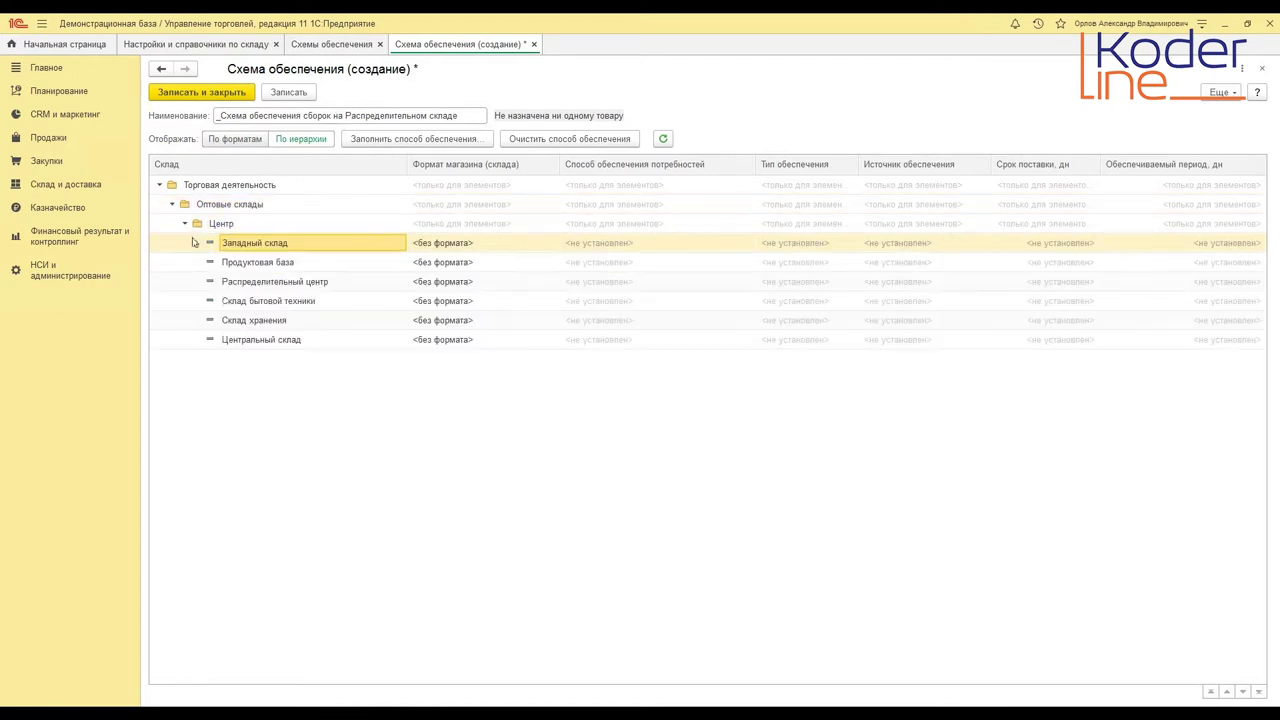
pyautogui.click(329, 283)
pyautogui.click(648, 281)
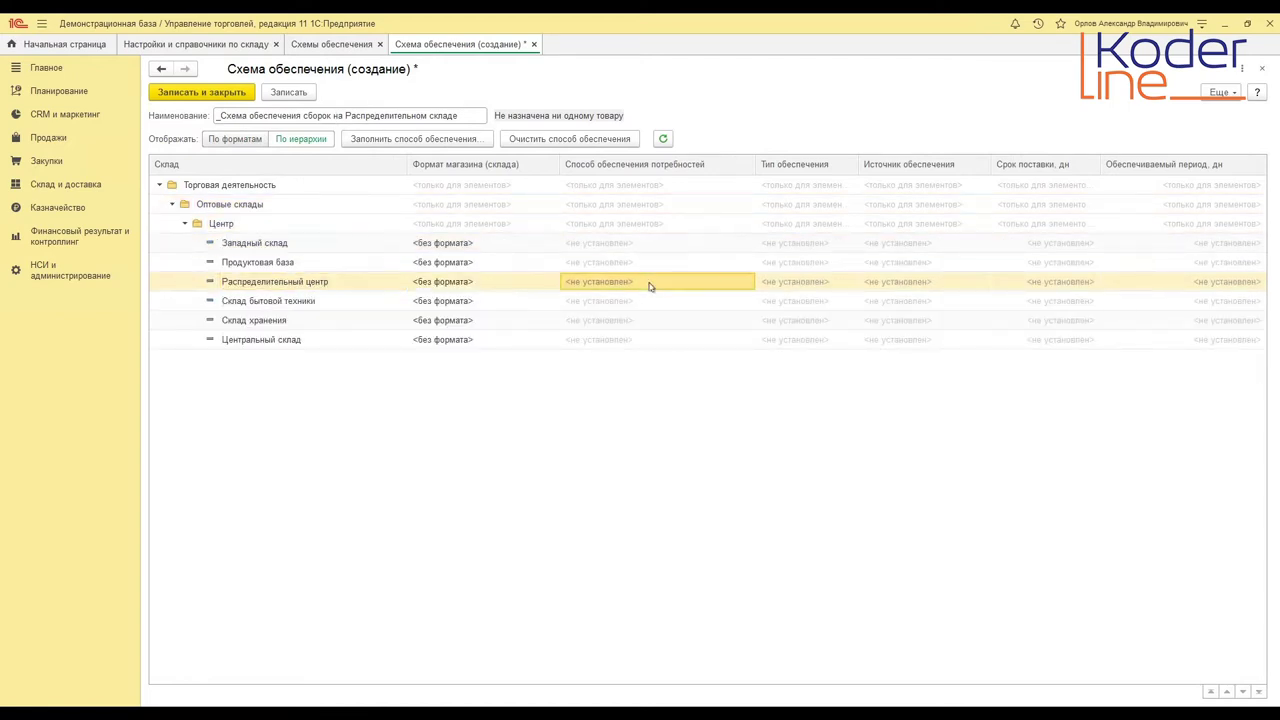
pyautogui.click(369, 141)
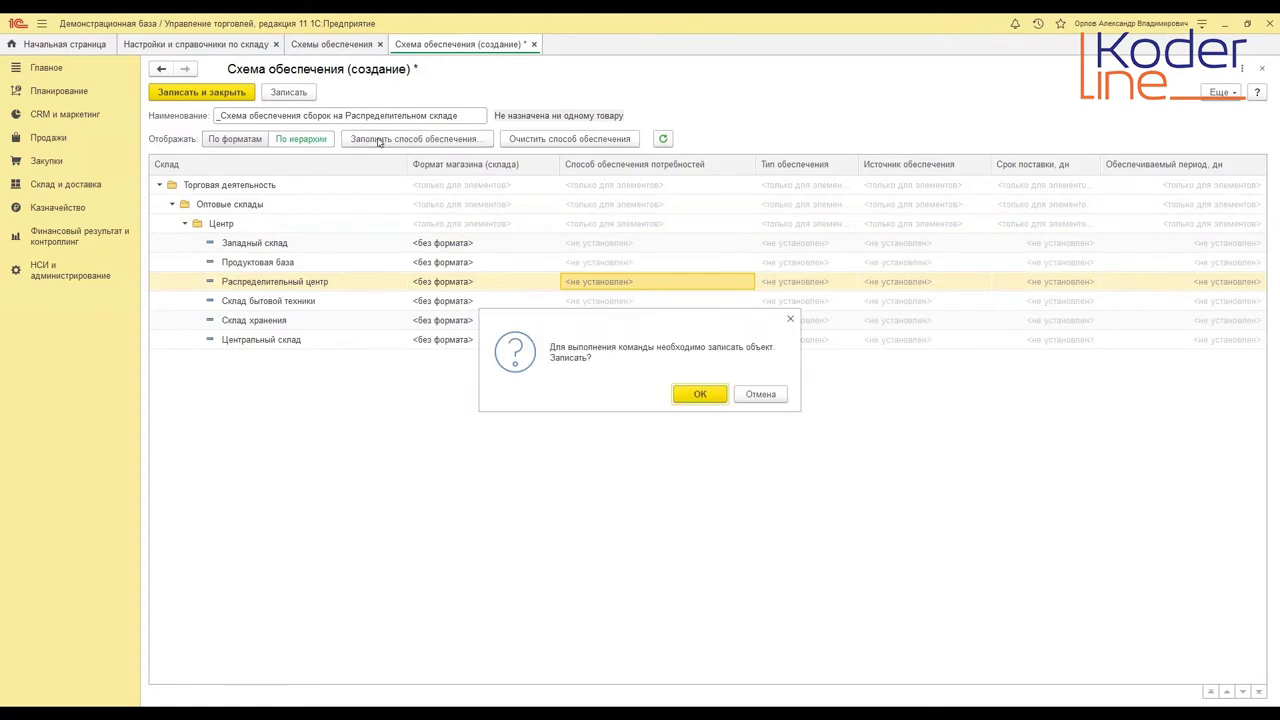
pyautogui.click(690, 394)
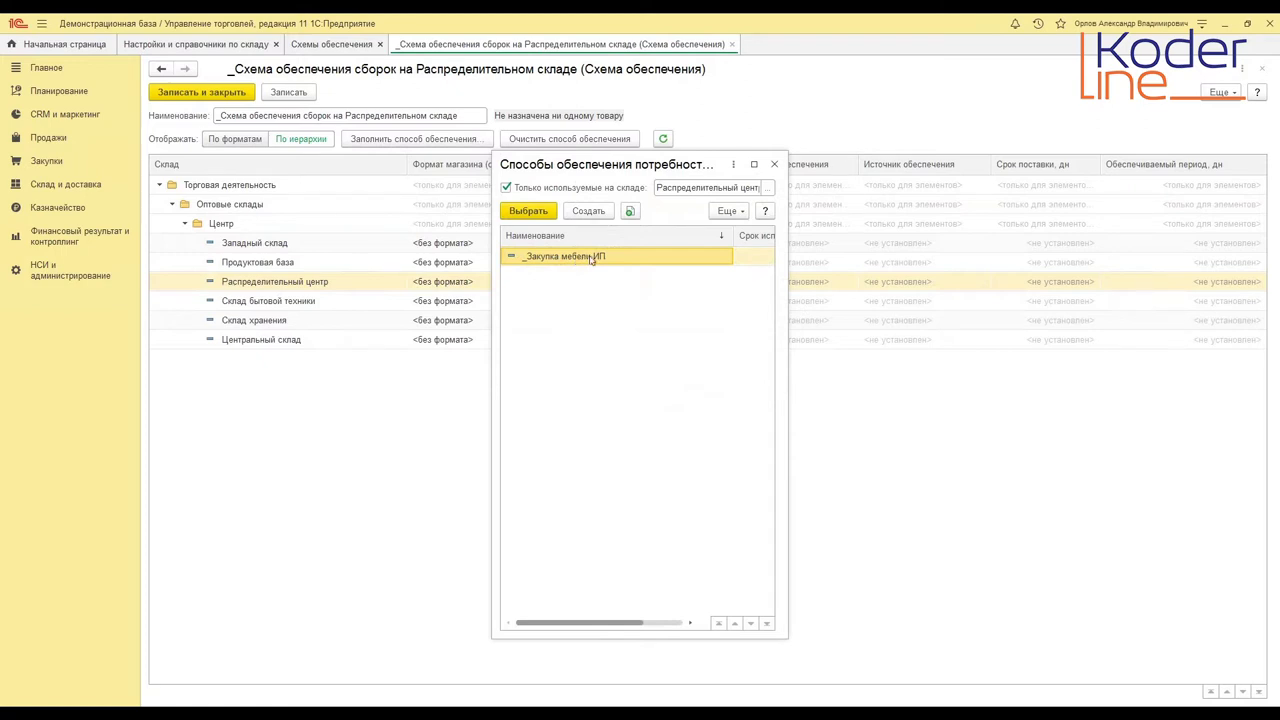
pyautogui.click(506, 188)
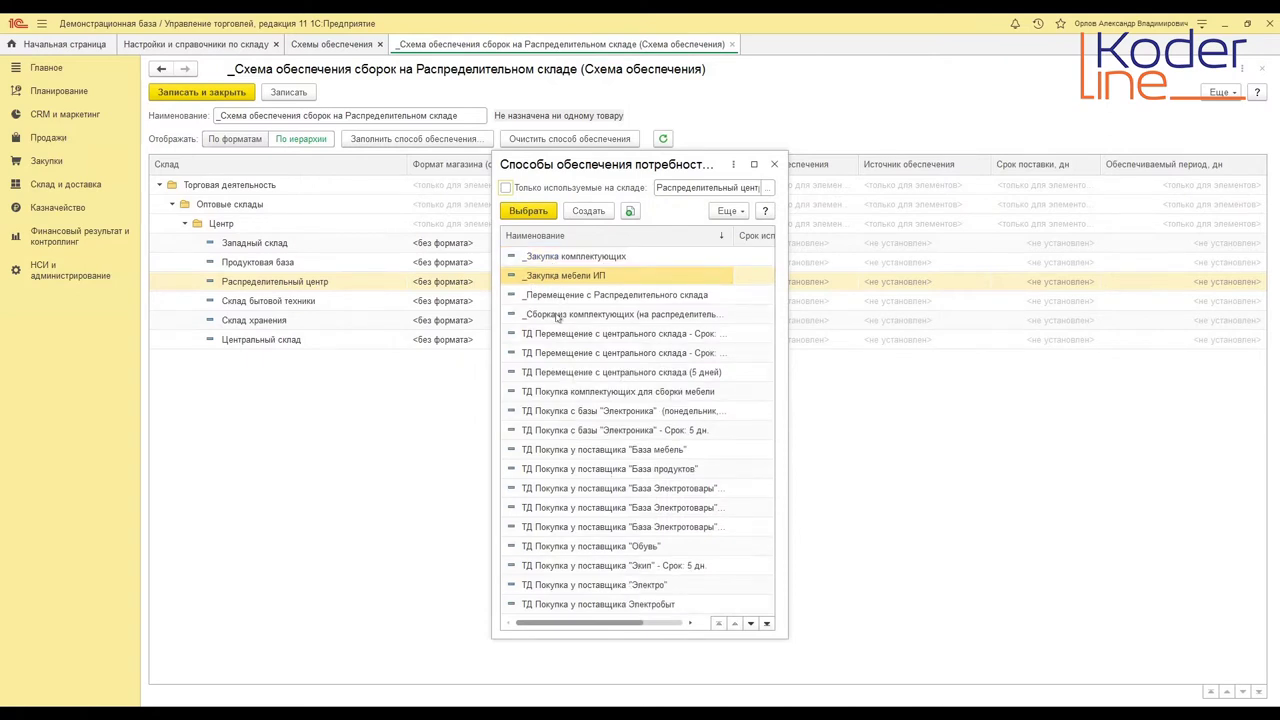
pyautogui.click(553, 314)
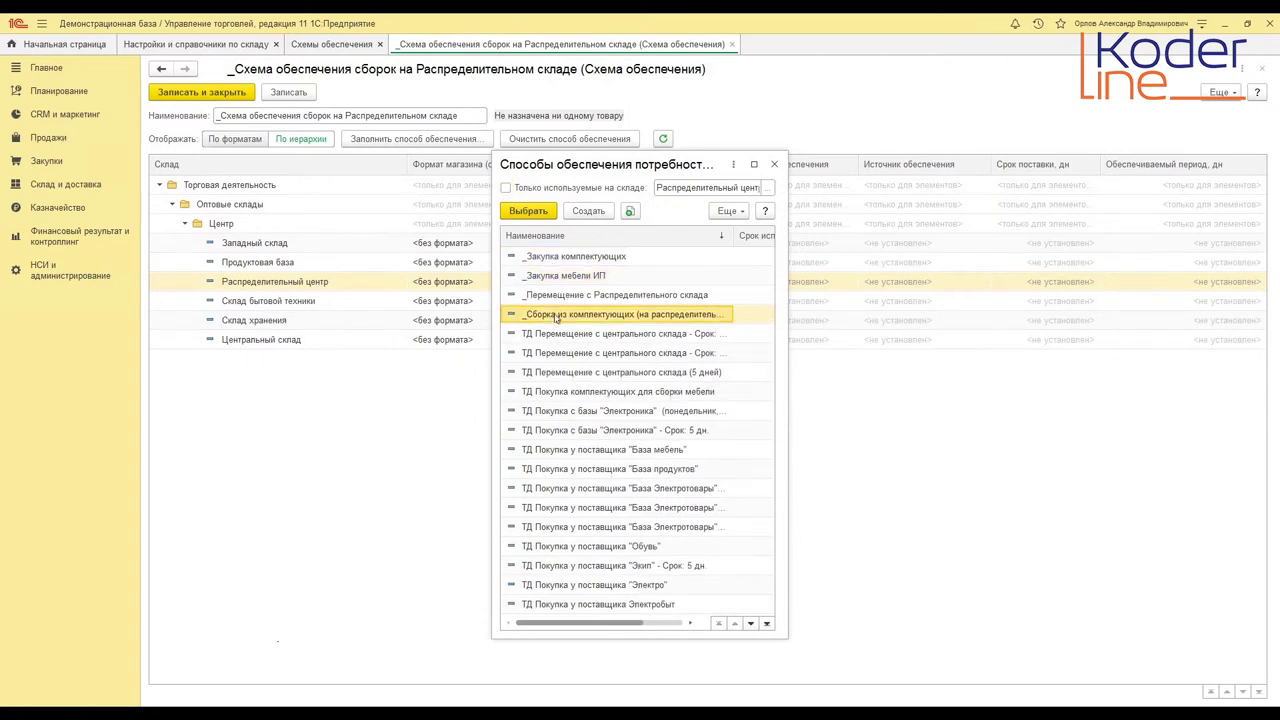
pyautogui.click(527, 211)
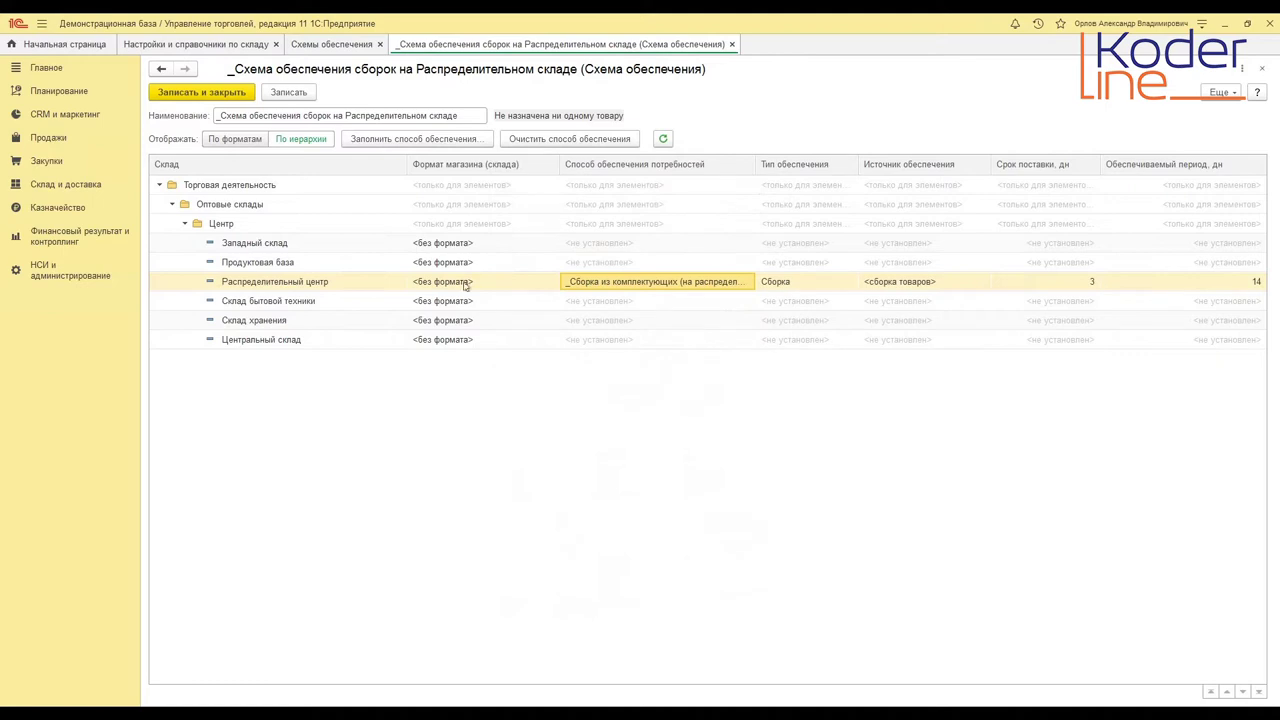
pyautogui.click(201, 92)
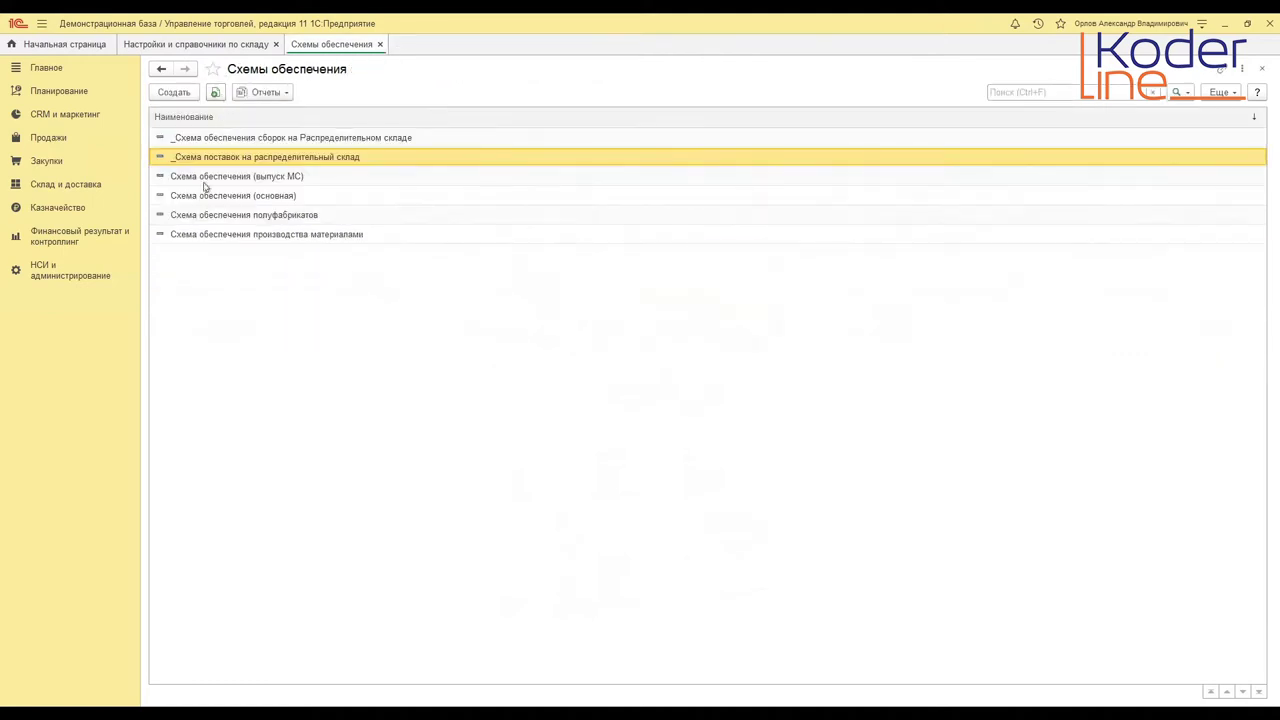
# - Create another supply scheme named "_Схема обеспечения комплектующими на Распределительном складе"
pyautogui.click(173, 92)
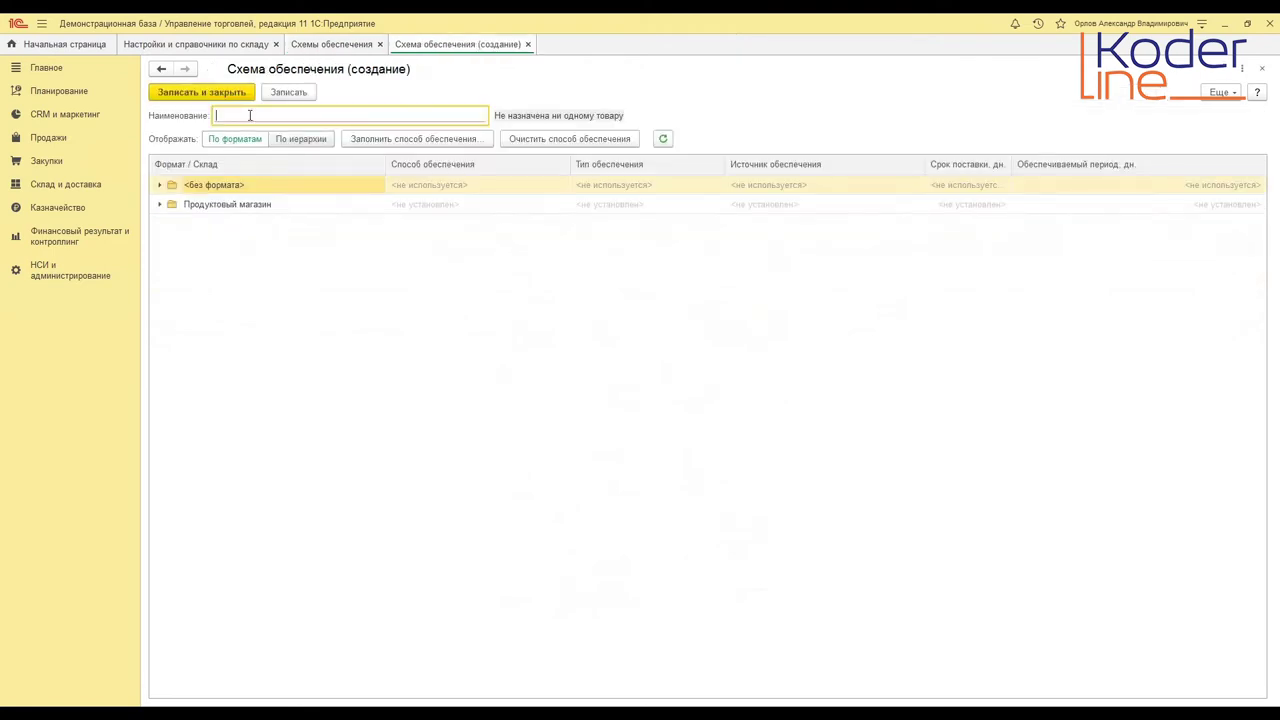
pyautogui.write('_Схема обеспечения ко')
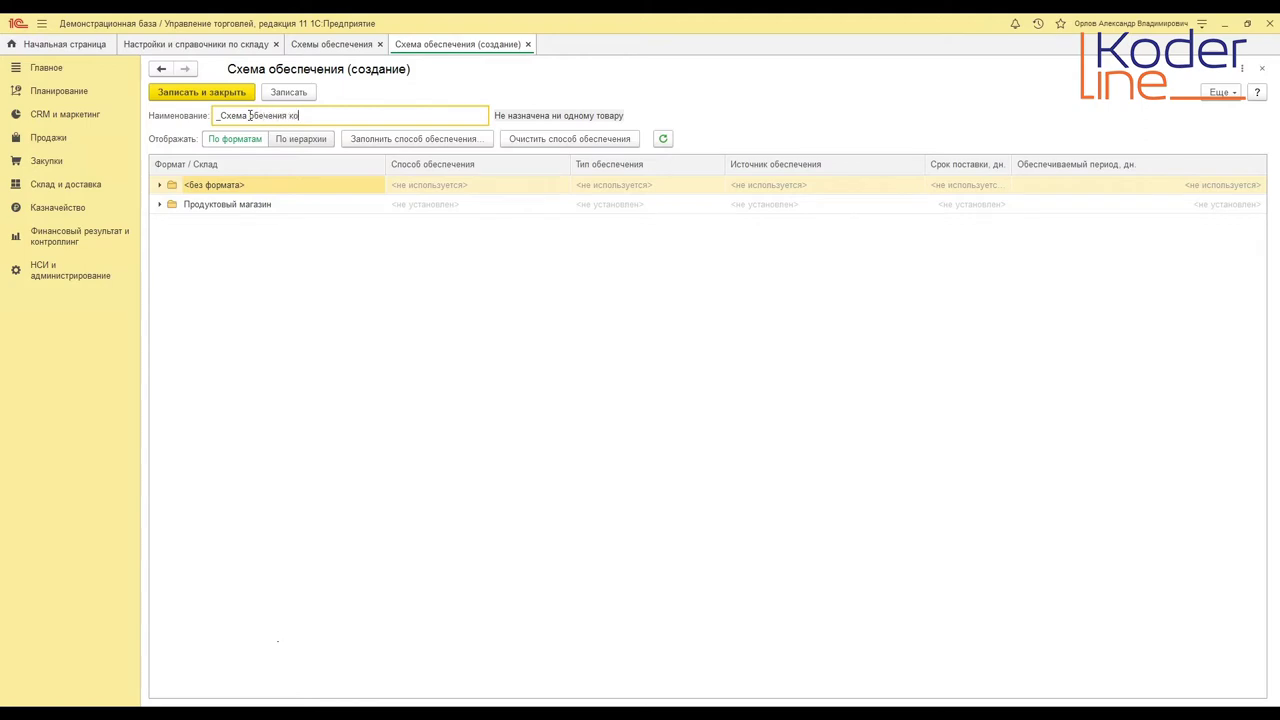
pyautogui.write('ующими')
pyautogui.click(264, 116)
pyautogui.write('сп')
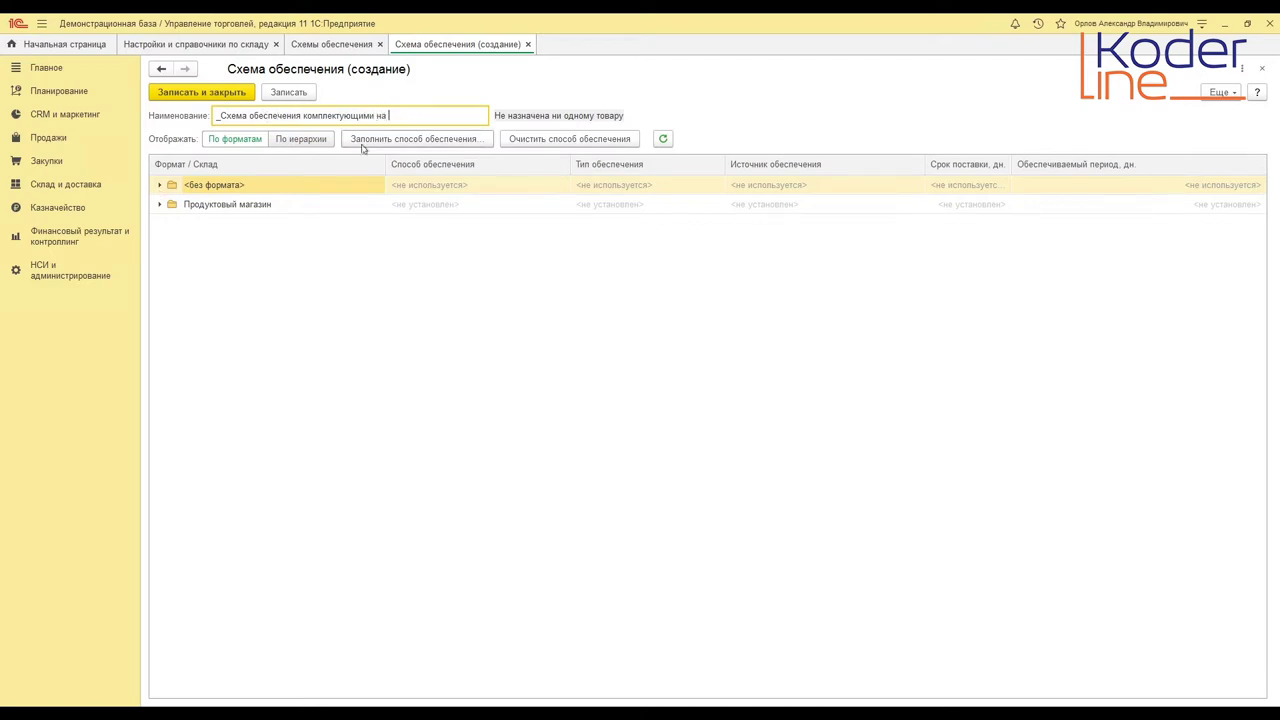
pyautogui.write('Расп')
pyautogui.write('ределен')
pyautogui.write('ительном складе')
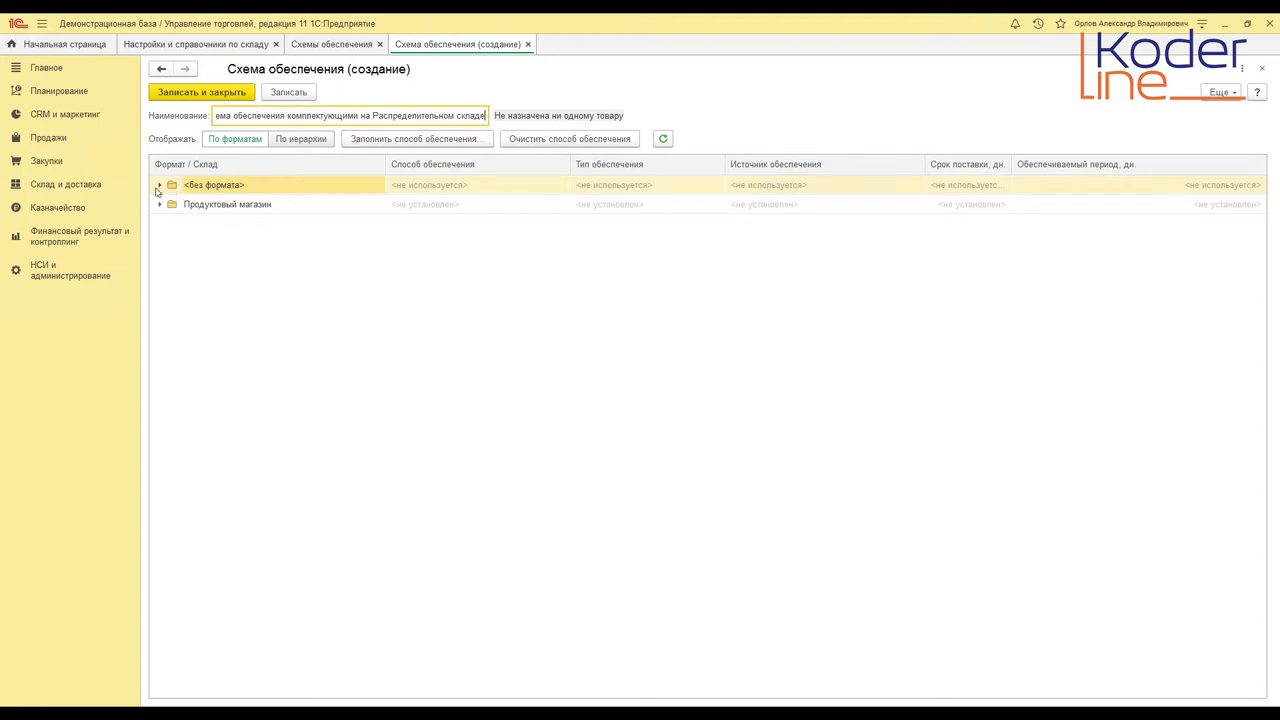
# - Assign the supply method "_Закупка комплектующих" to Распределительный центр with the warehouse filter off, and save and close the scheme
pyautogui.click(158, 186)
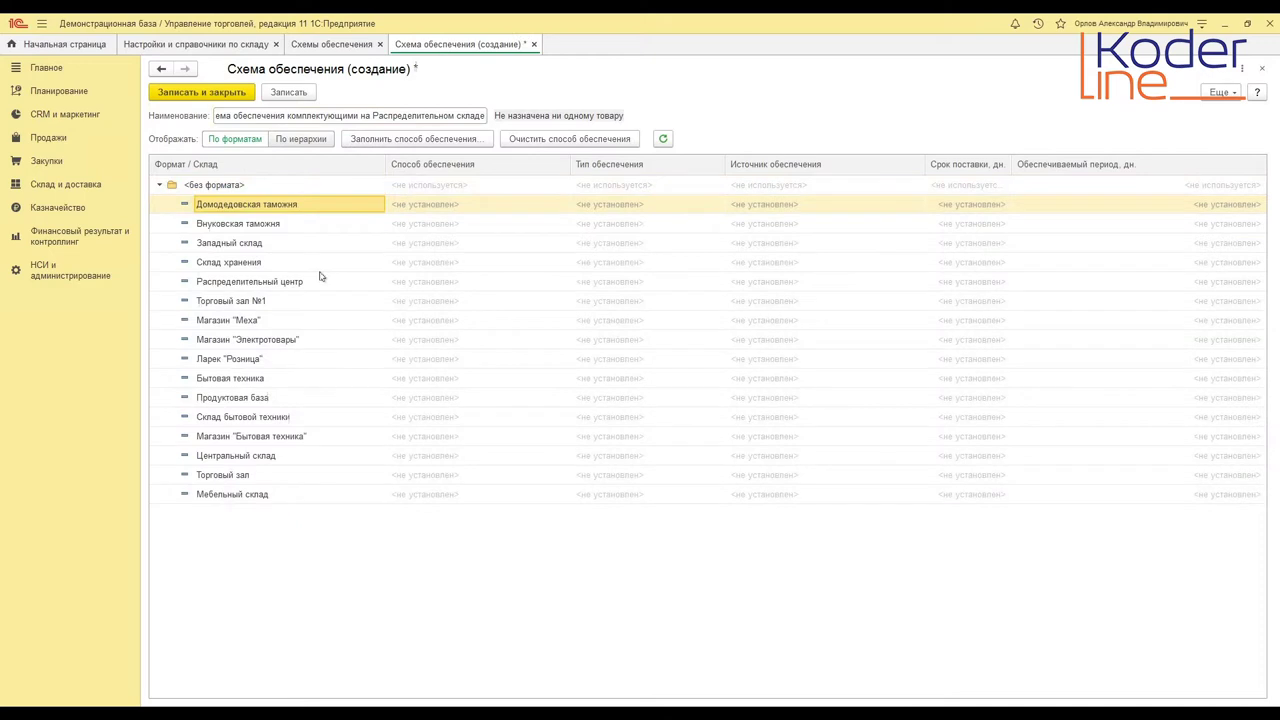
pyautogui.click(656, 282)
pyautogui.click(414, 139)
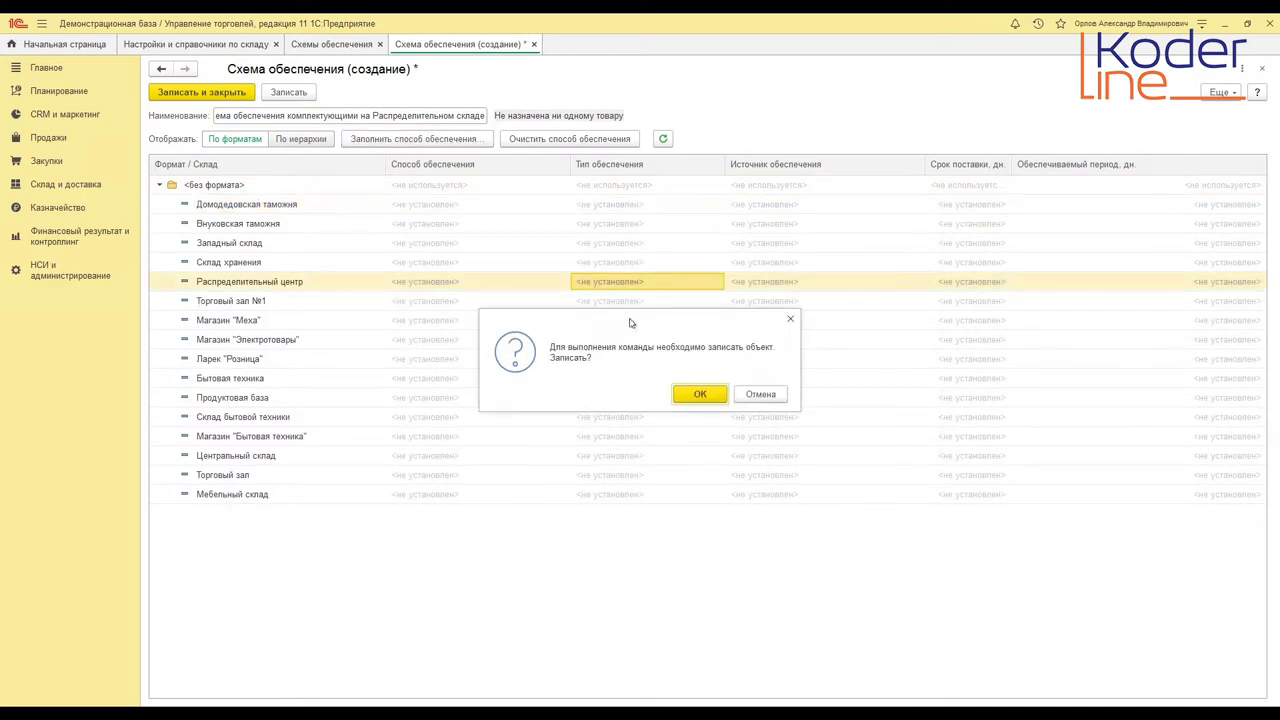
pyautogui.click(691, 392)
pyautogui.click(506, 187)
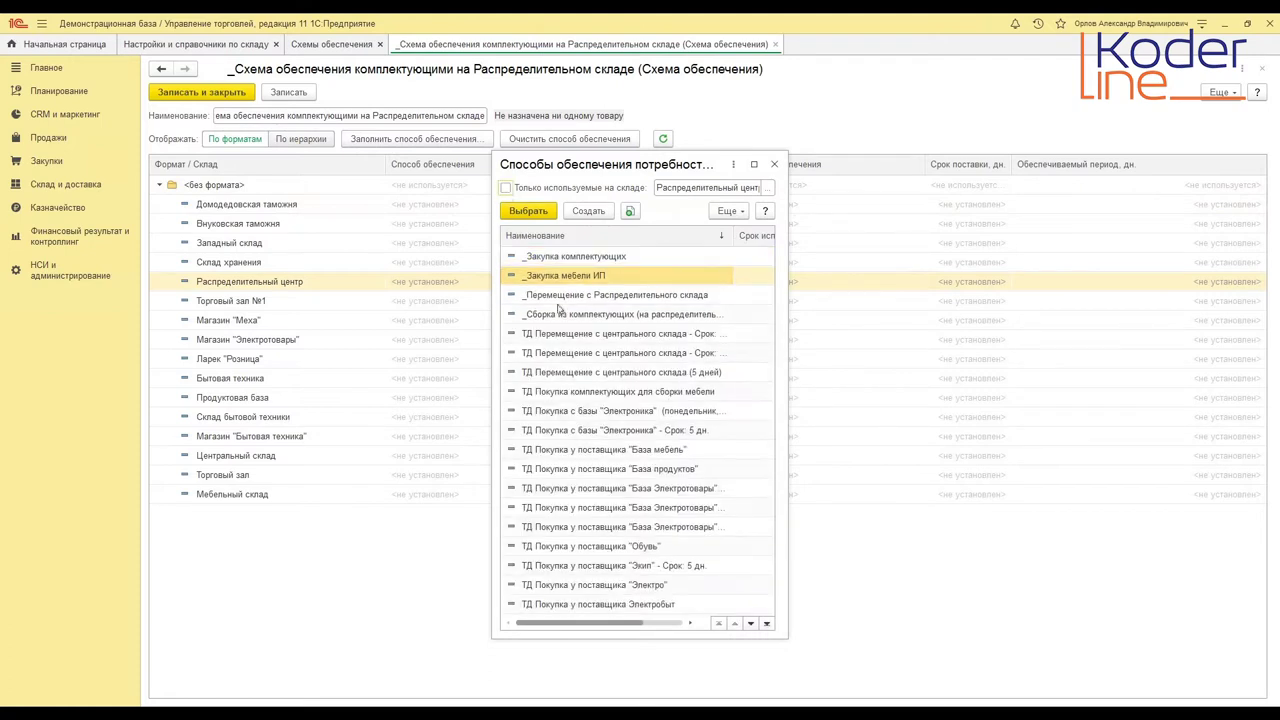
pyautogui.doubleClick(583, 256)
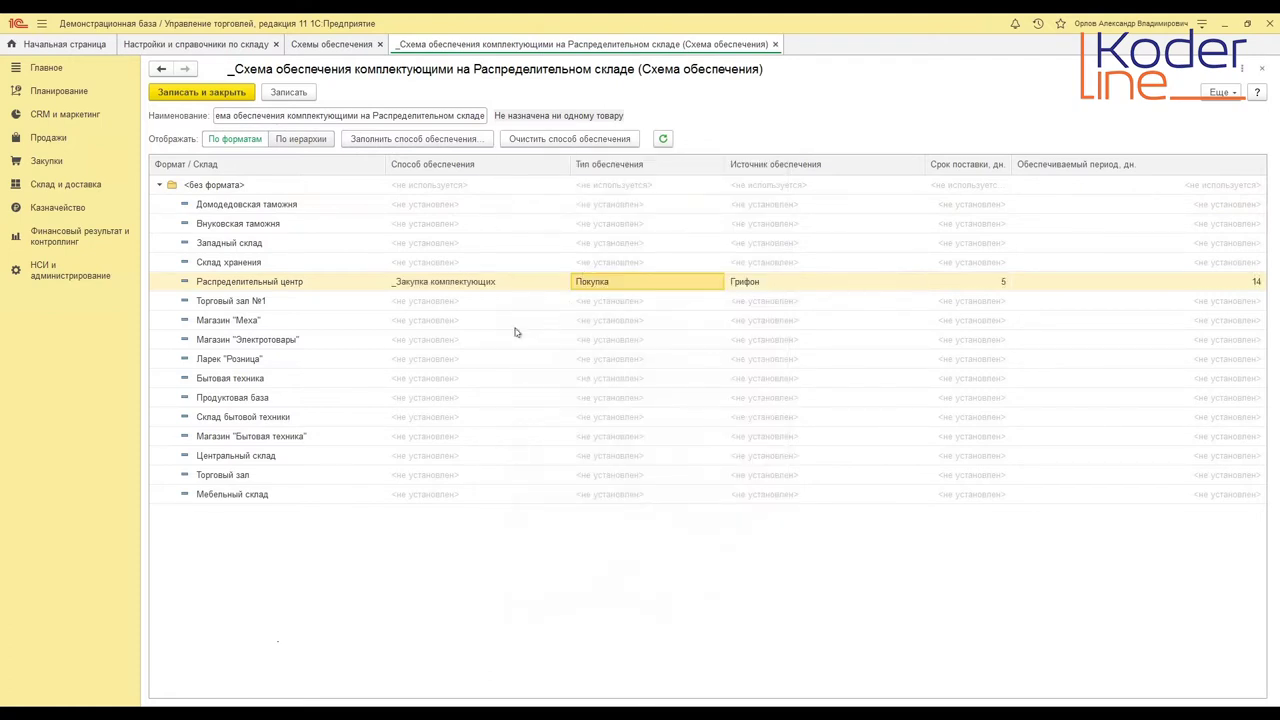
pyautogui.click(218, 94)
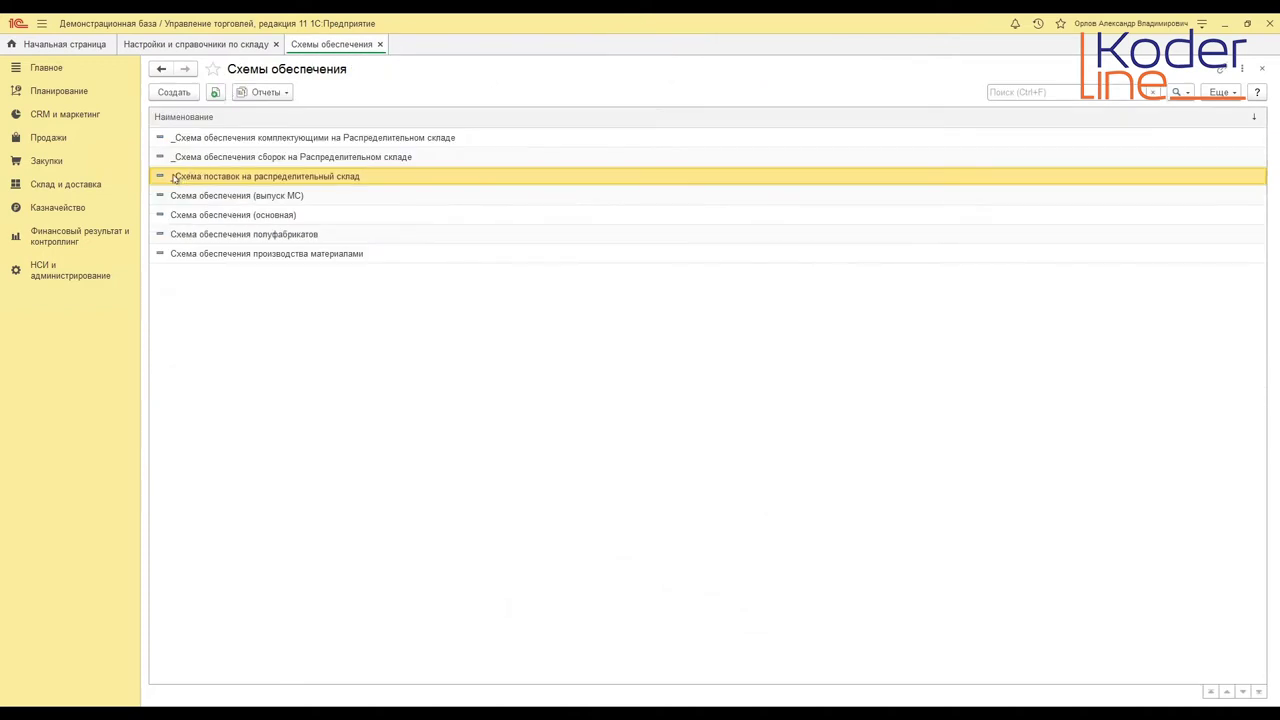
# - Create a supply scheme named "_Схема обеспечения Торговых залов товаром"
pyautogui.click(171, 93)
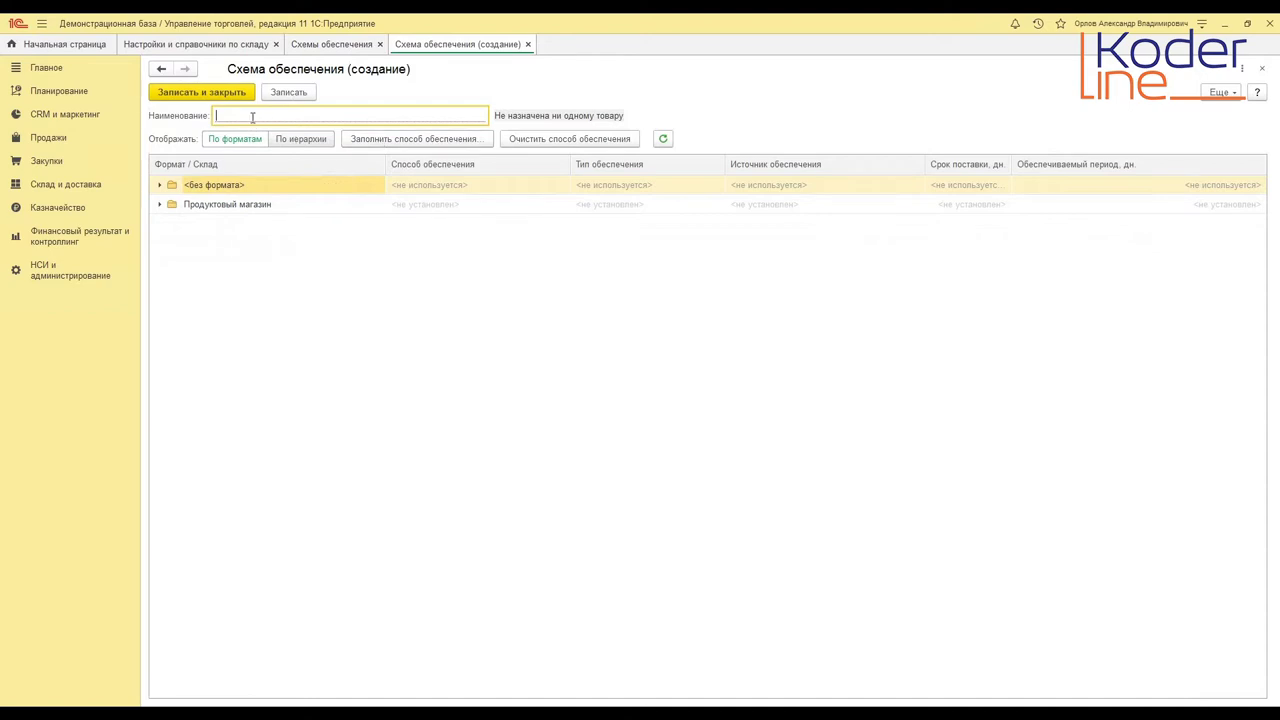
pyautogui.write('Схема обе')
pyautogui.write('спечения ')
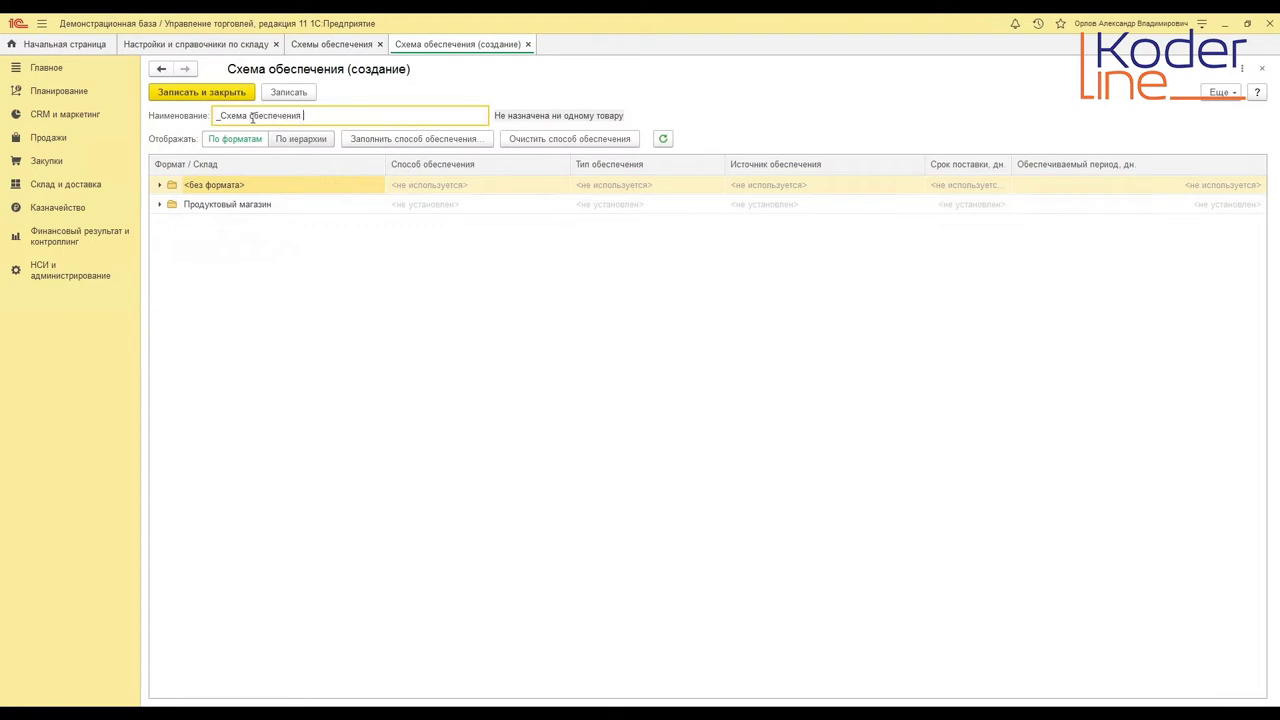
pyautogui.write('Торговых запов товаров')
# - Assign the supply method "_Перемещение с Распределительного склада" to Торговый зал №1, and save and close the scheme
pyautogui.click(161, 205)
pyautogui.click(161, 186)
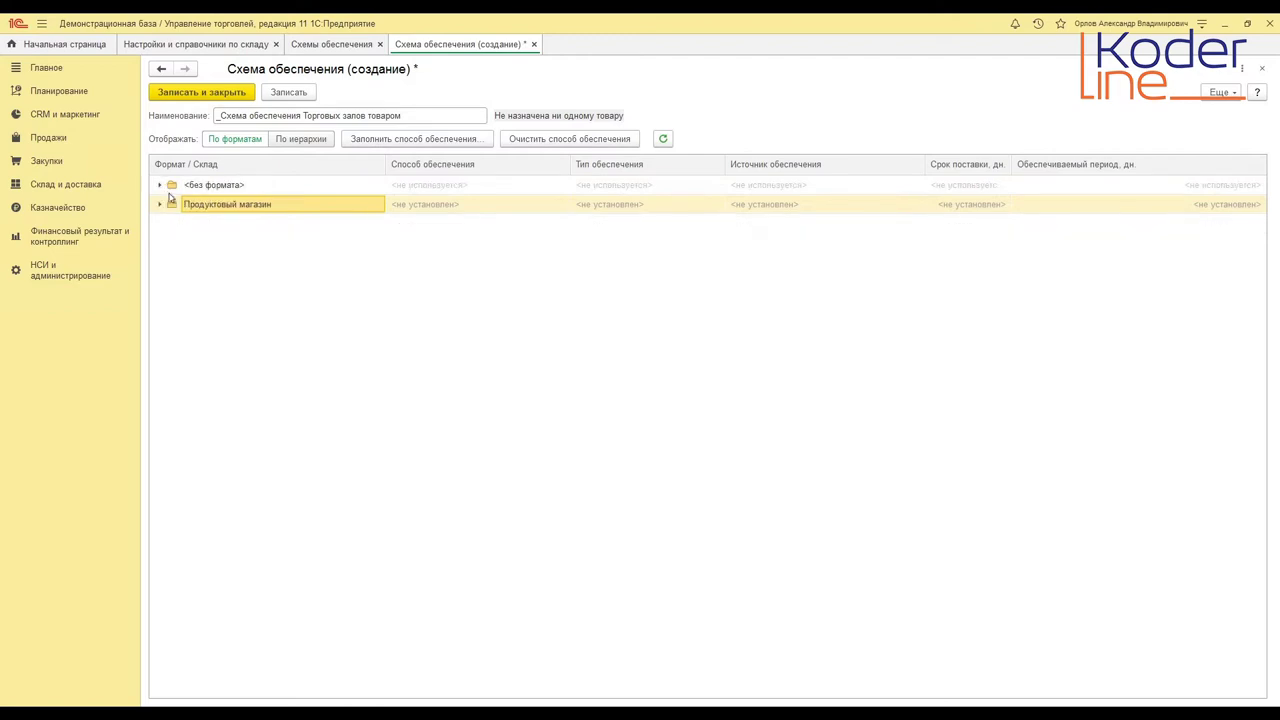
pyautogui.click(160, 185)
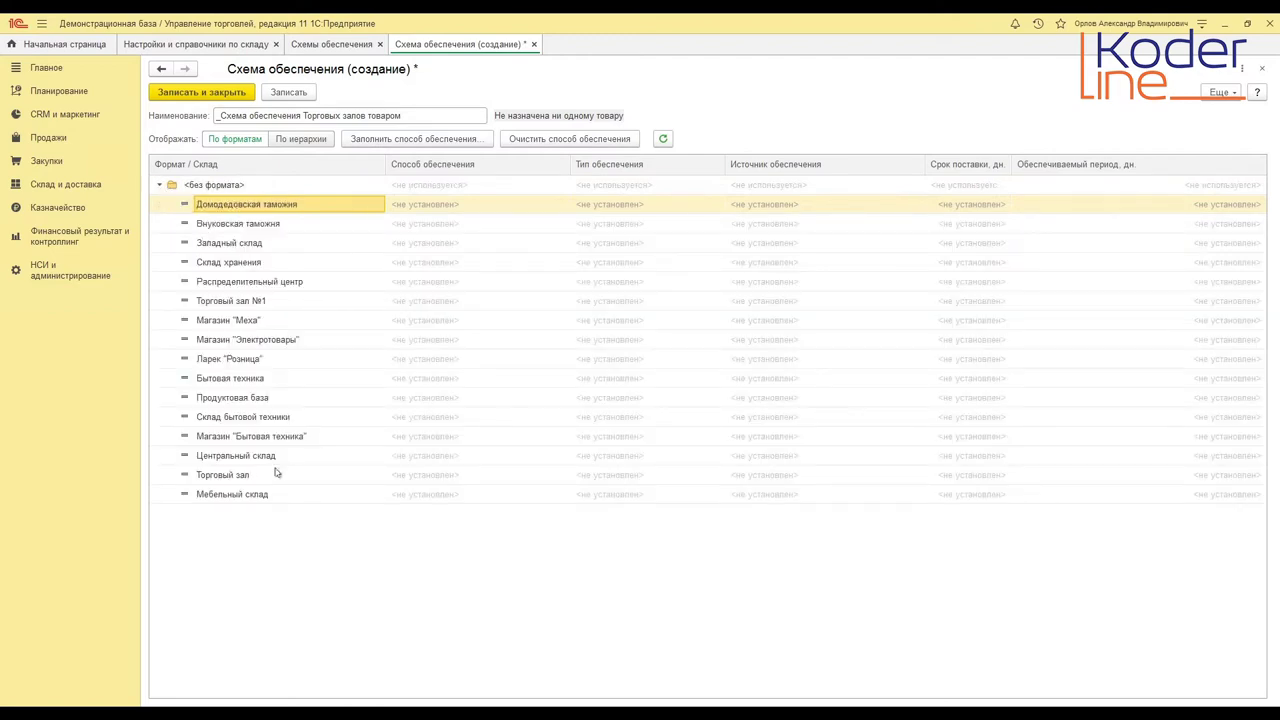
pyautogui.click(291, 302)
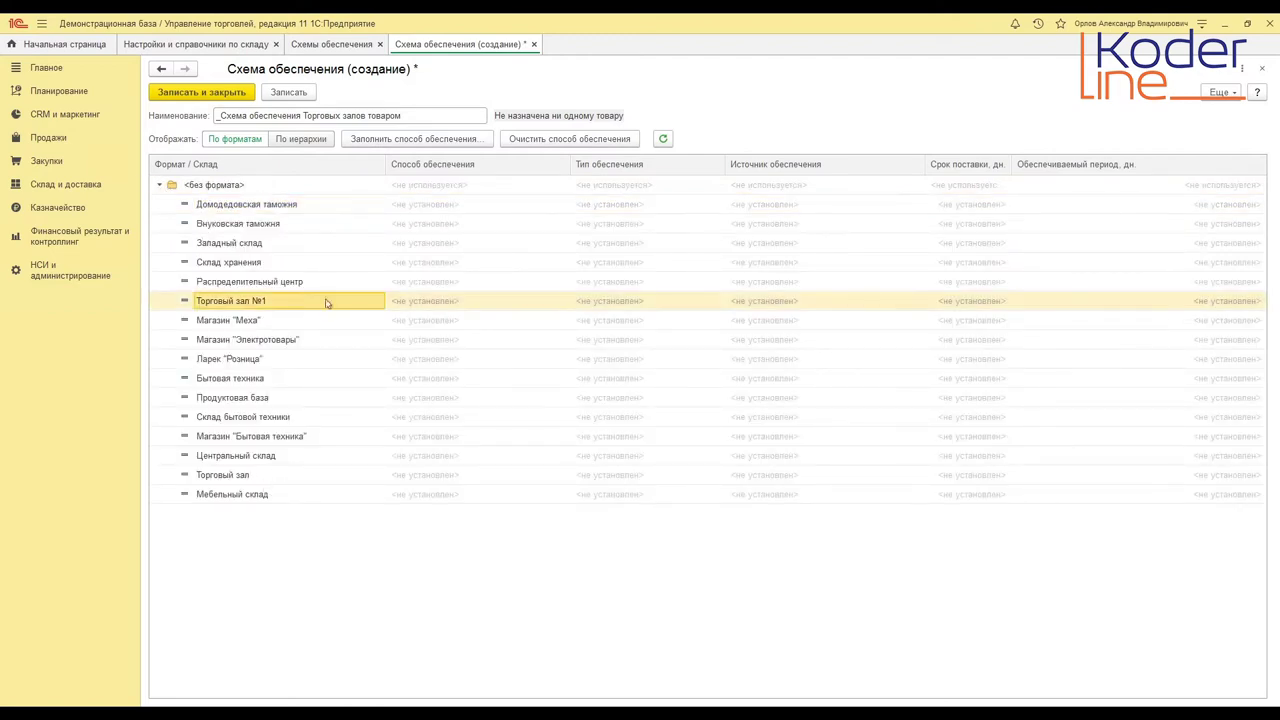
pyautogui.click(622, 304)
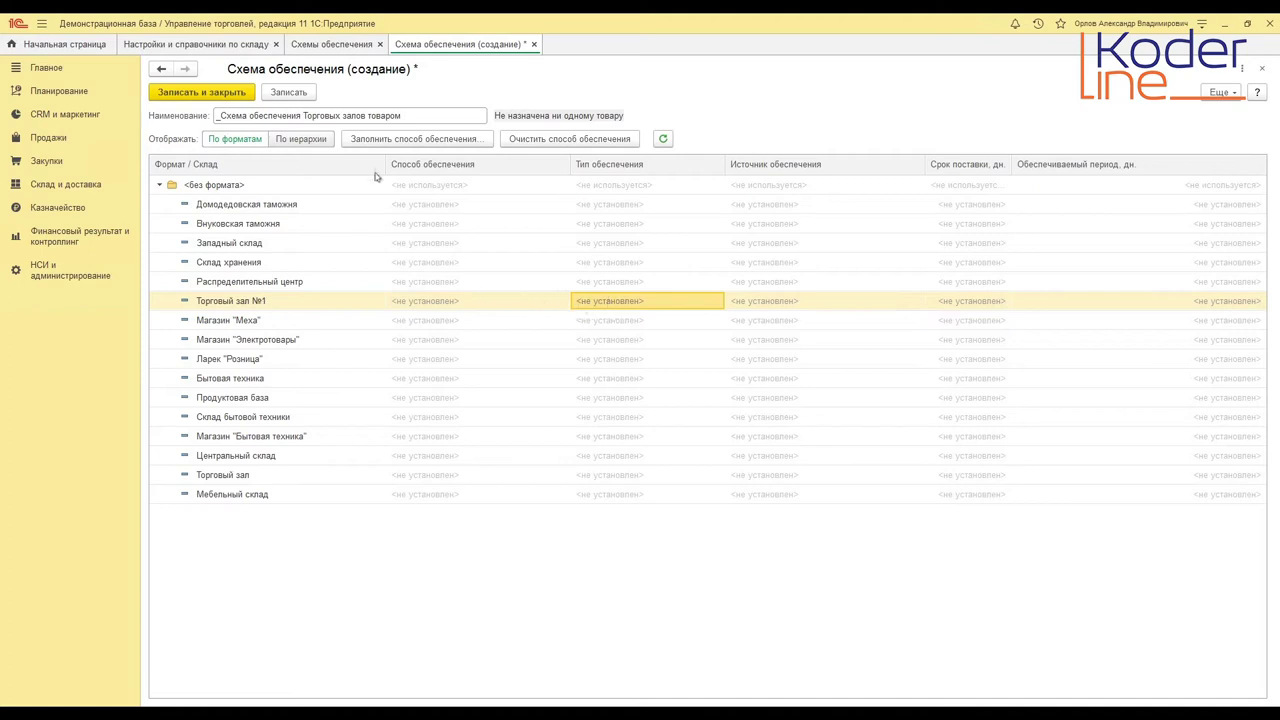
pyautogui.click(385, 140)
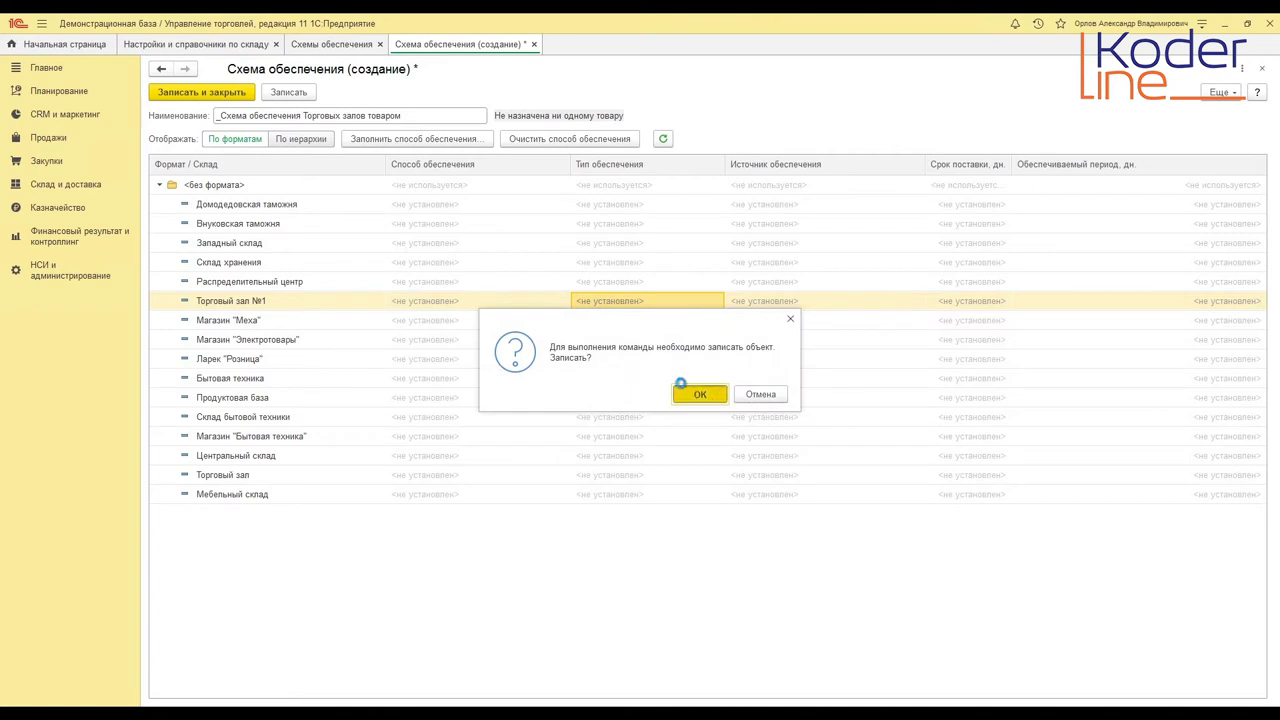
pyautogui.click(700, 393)
pyautogui.doubleClick(556, 296)
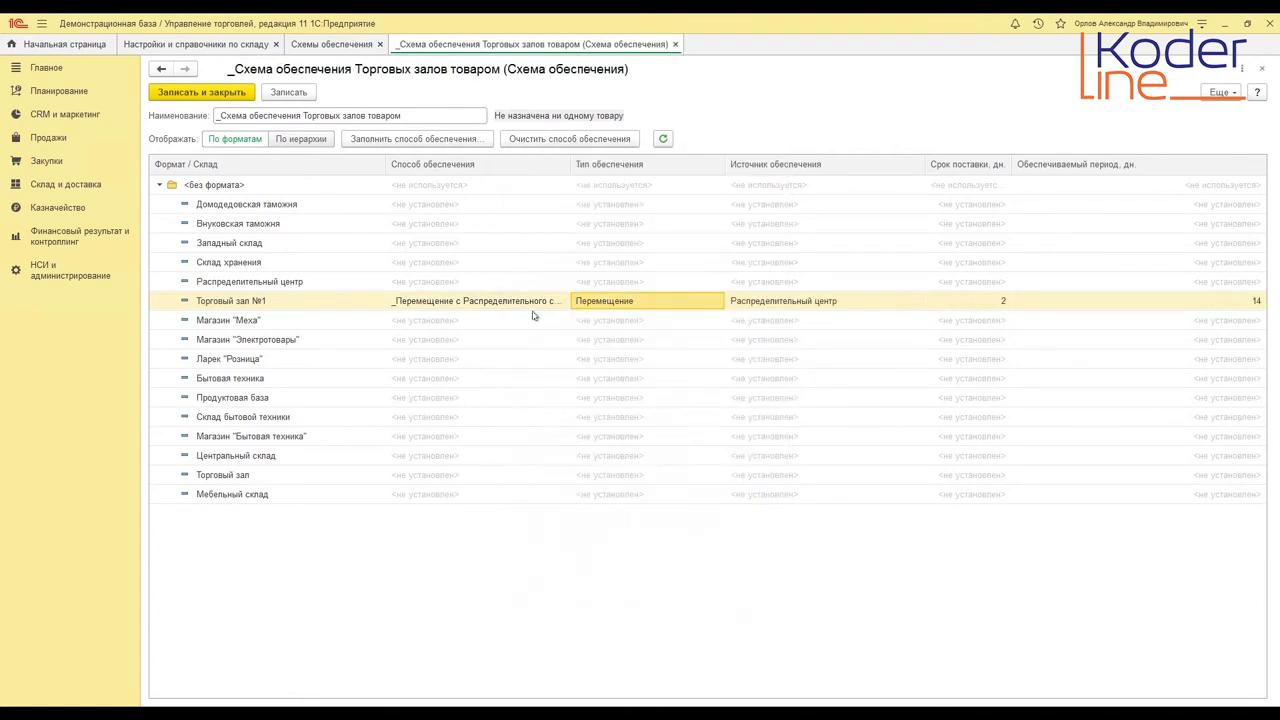
pyautogui.click(210, 93)
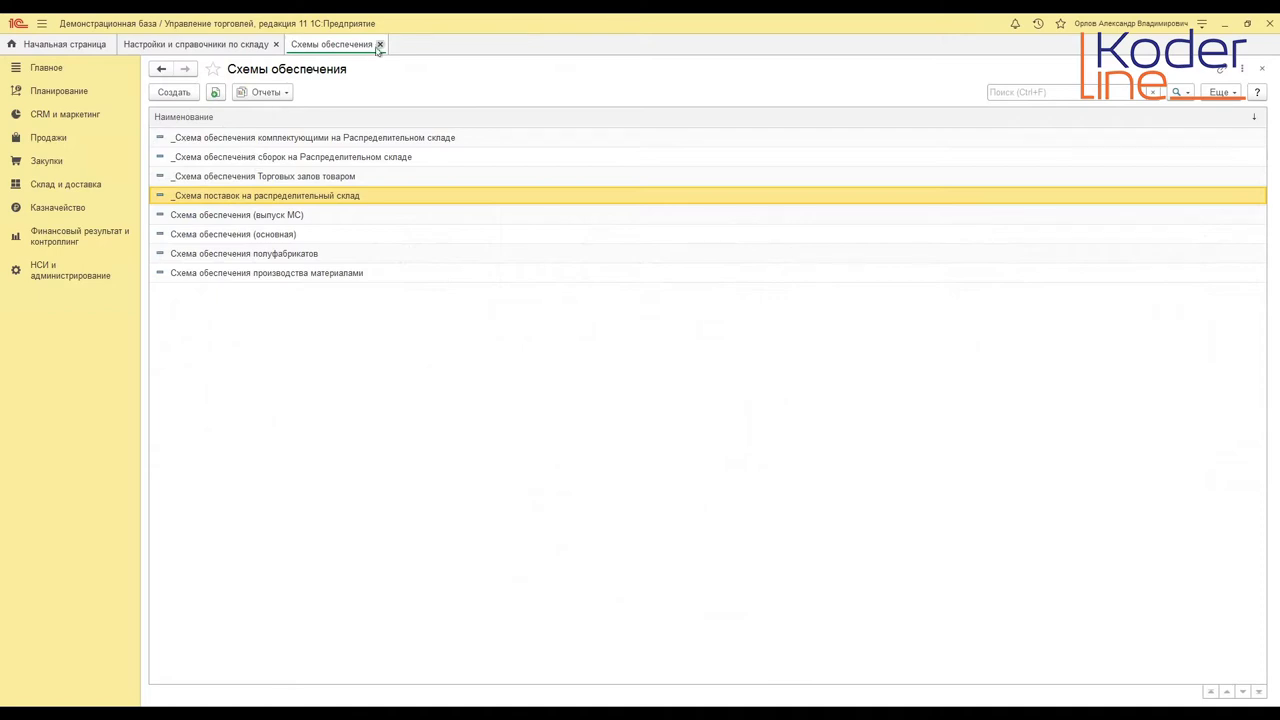
# - Close the supply schemes list and the warehouse settings, and open the Номенклатура catalog
pyautogui.click(380, 45)
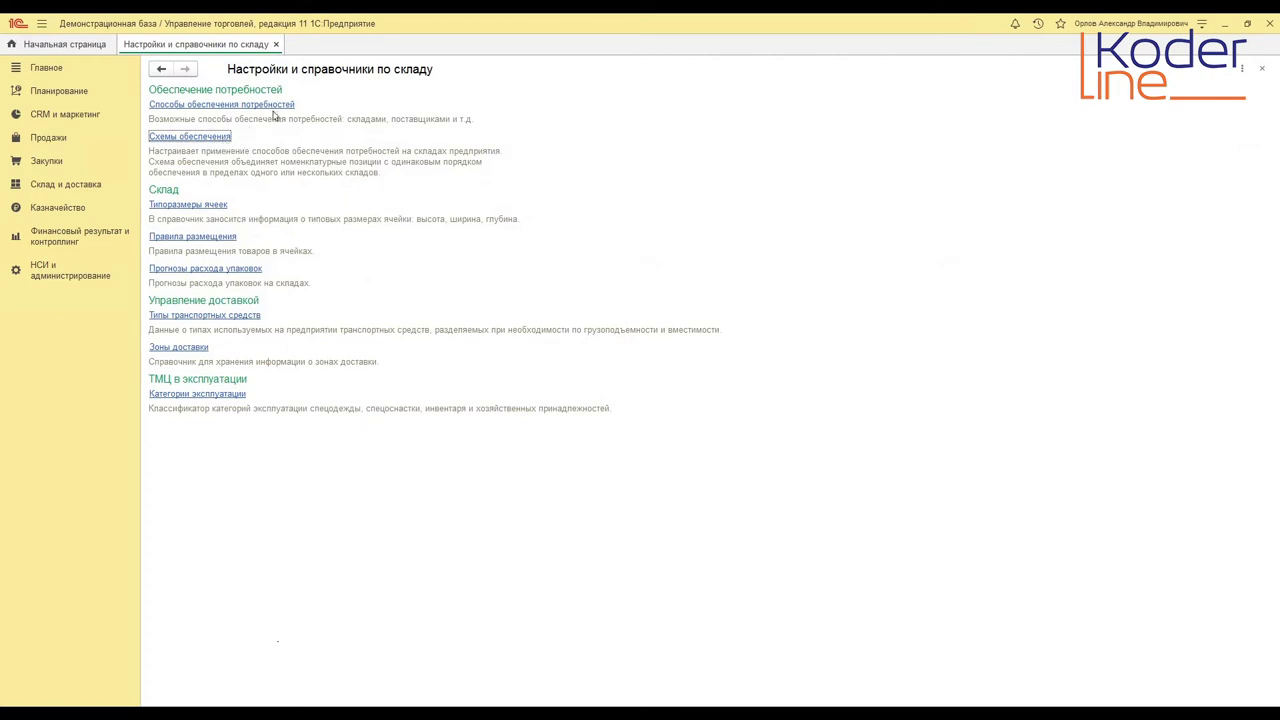
pyautogui.click(276, 45)
pyautogui.click(43, 265)
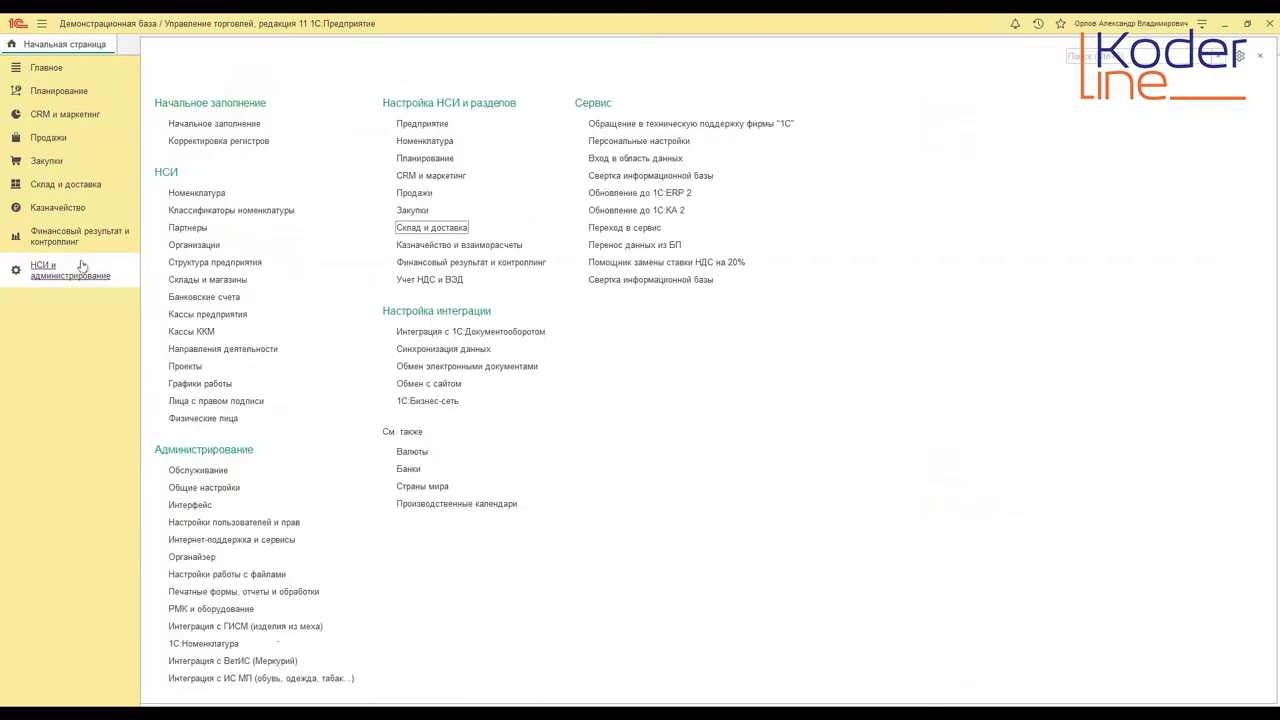
pyautogui.click(200, 193)
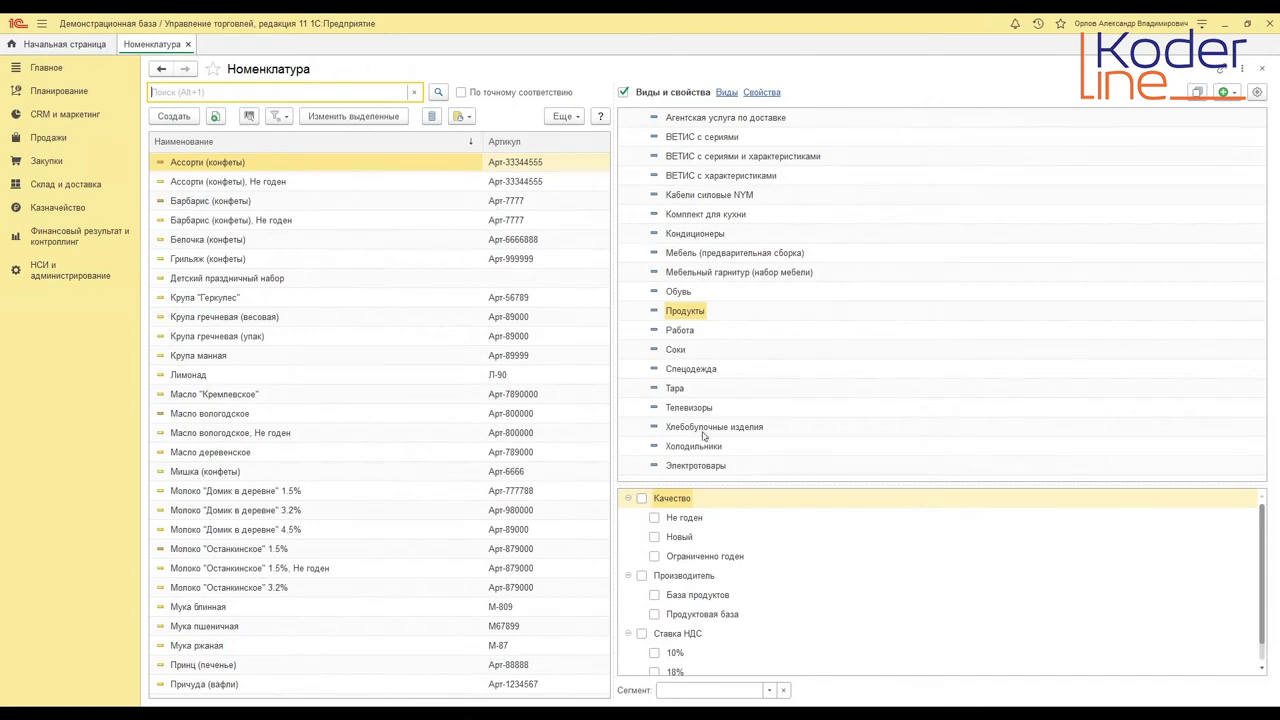
# - Filter the catalog by the kind "Мебель (предварительная сборка)" and open the assembly variants of Набор кухонной мебели "Диана"
pyautogui.click(705, 252)
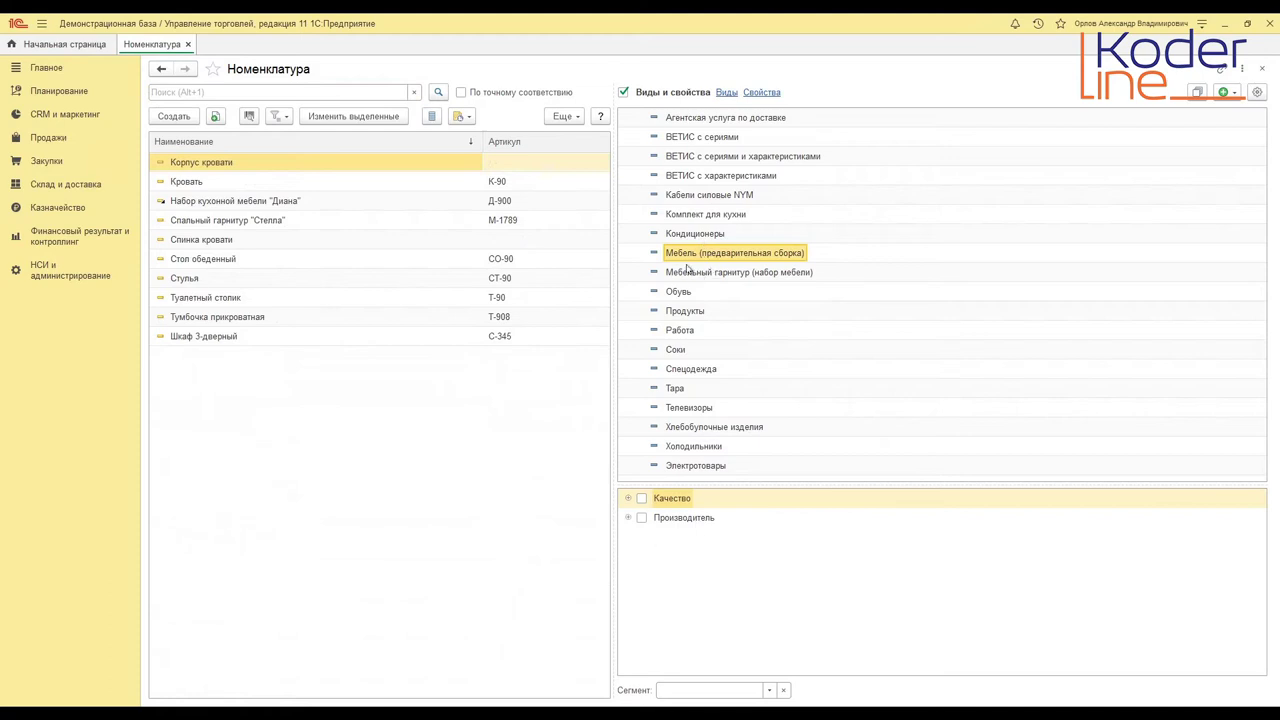
pyautogui.click(209, 182)
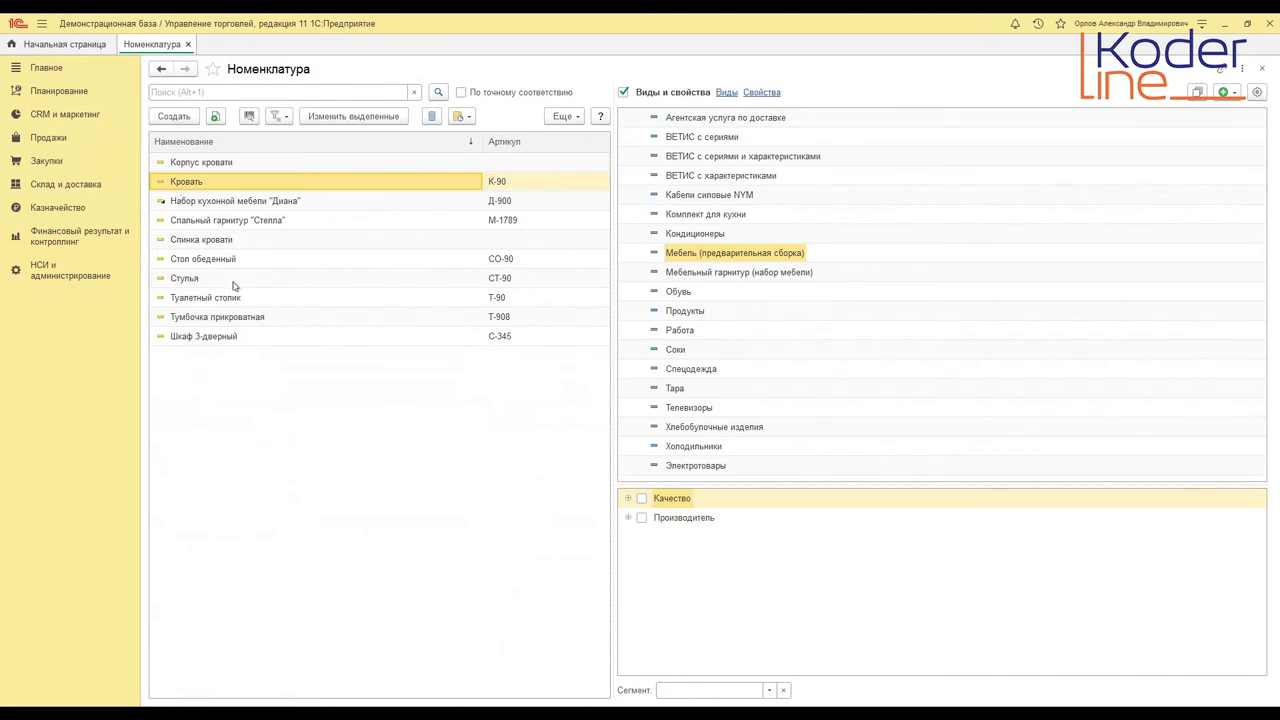
pyautogui.click(260, 204)
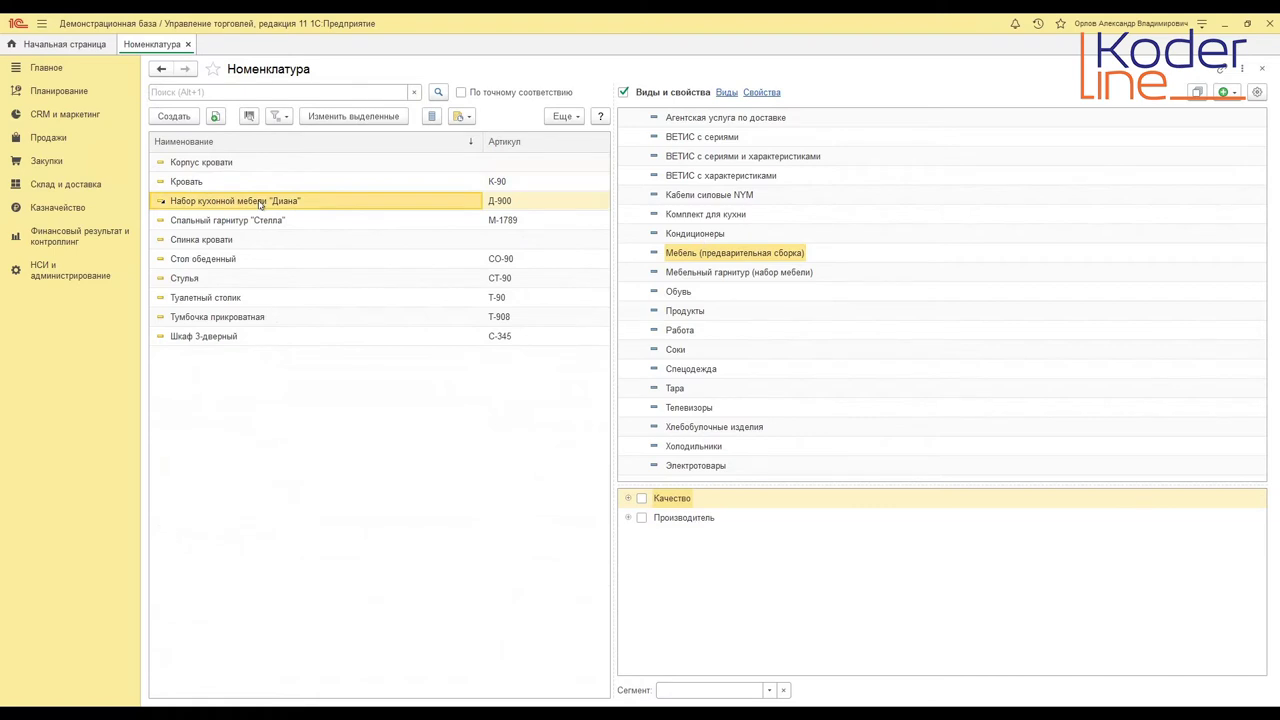
pyautogui.press('Return')
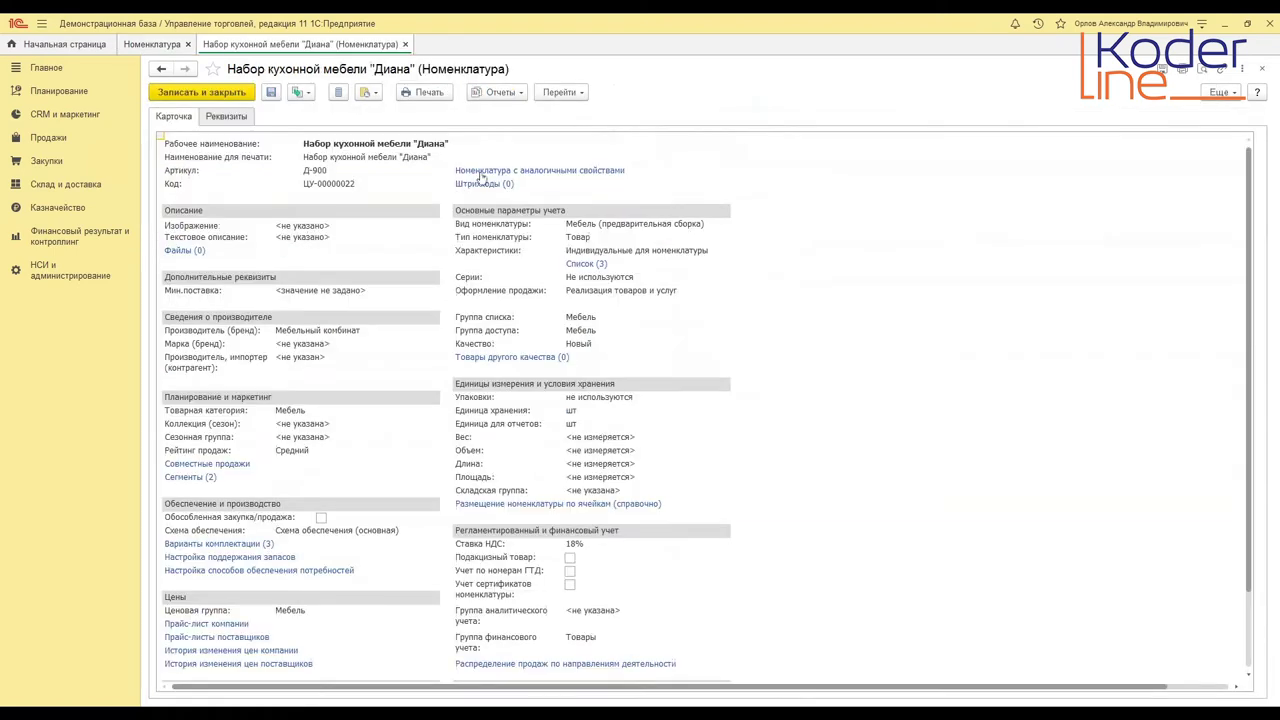
pyautogui.click(559, 92)
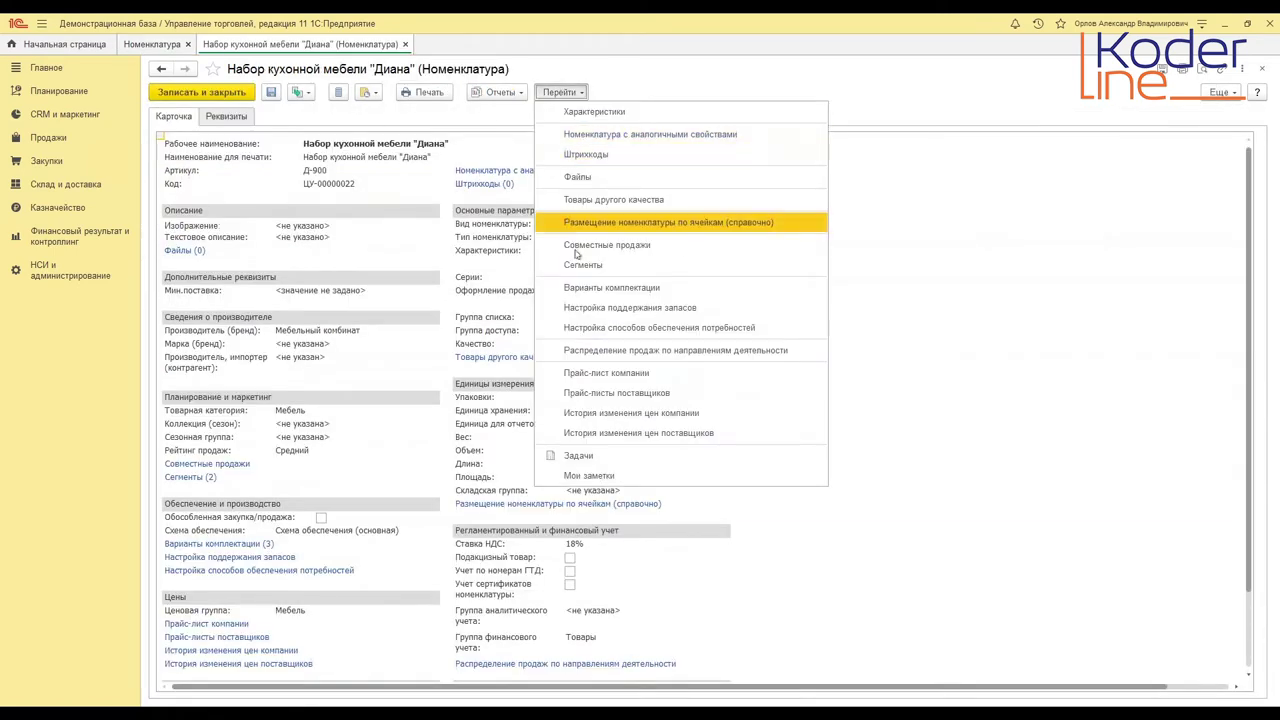
pyautogui.click(582, 288)
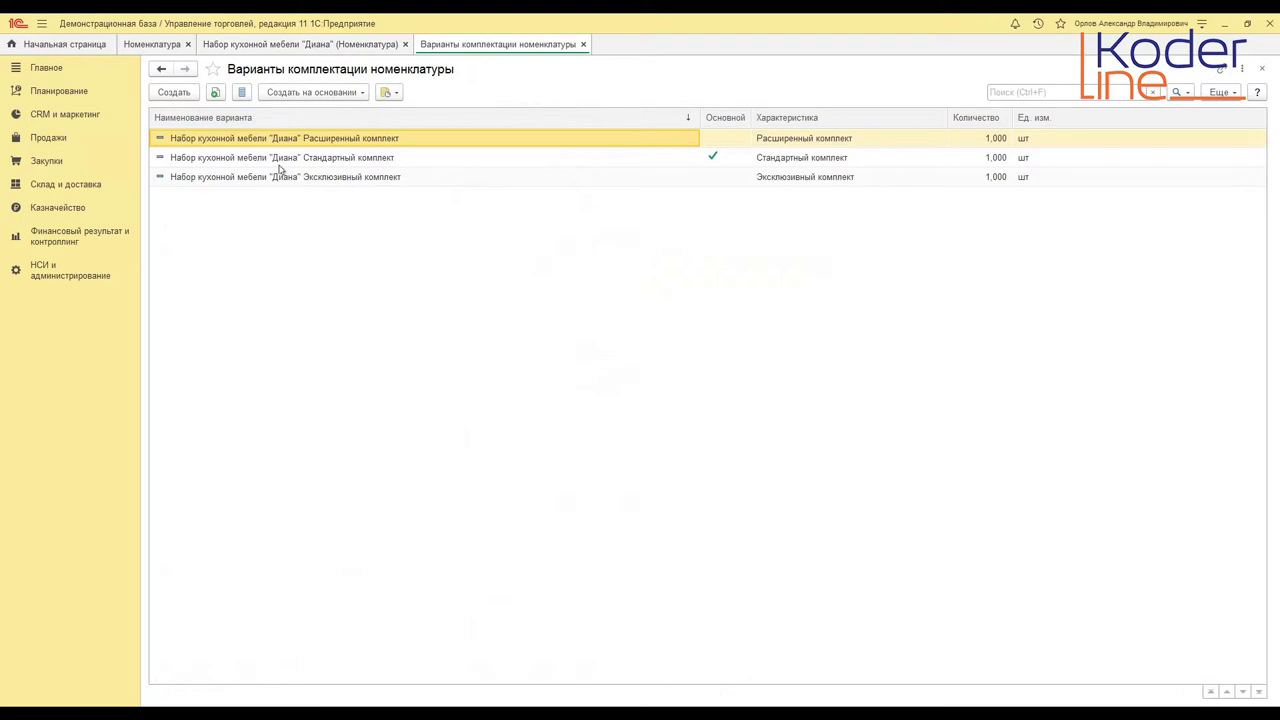
# - Examine the component list of the "Расширенный комплект" variant, and close it along with the variants list and item card
pyautogui.doubleClick(515, 140)
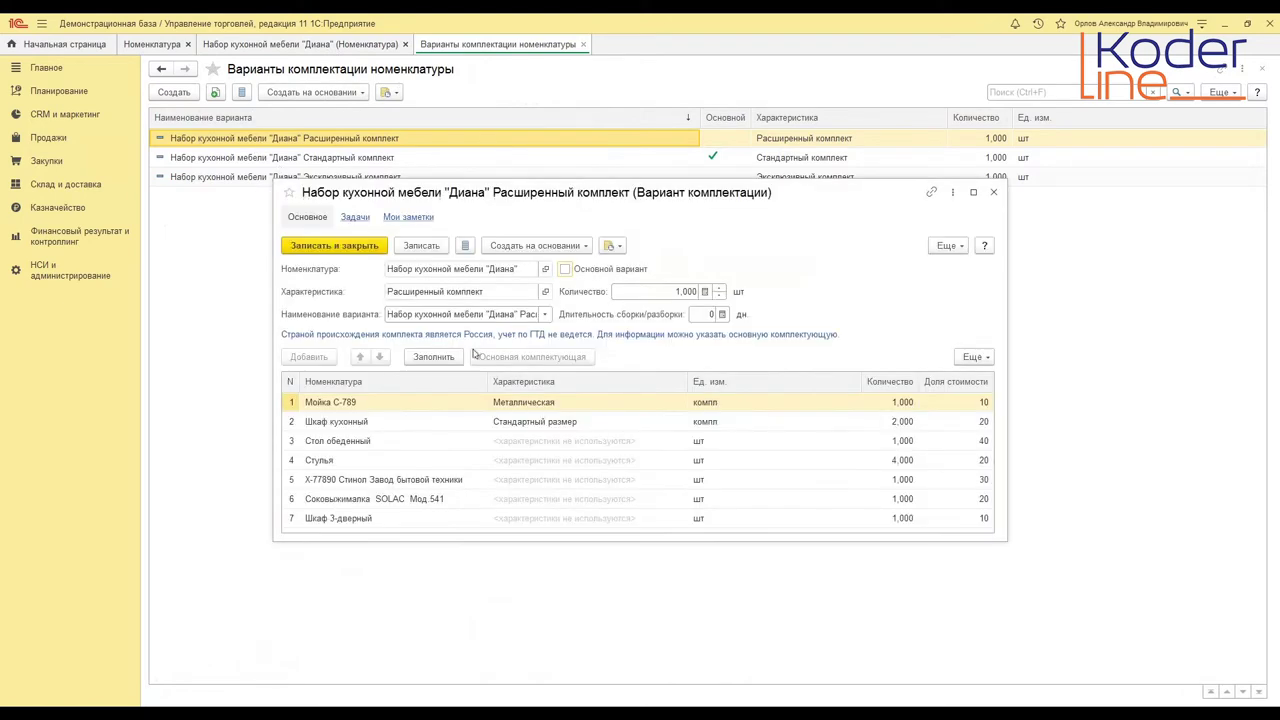
pyautogui.moveTo(463, 541); pyautogui.dragTo(469, 645)
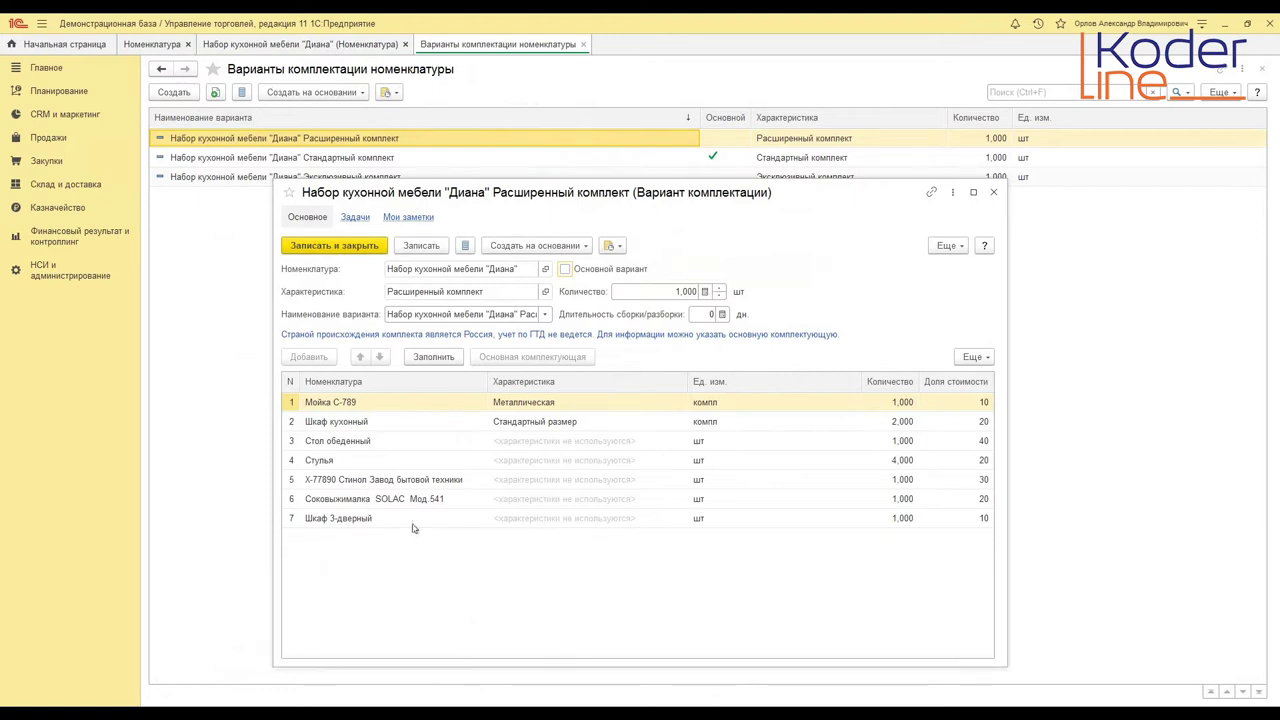
pyautogui.click(992, 193)
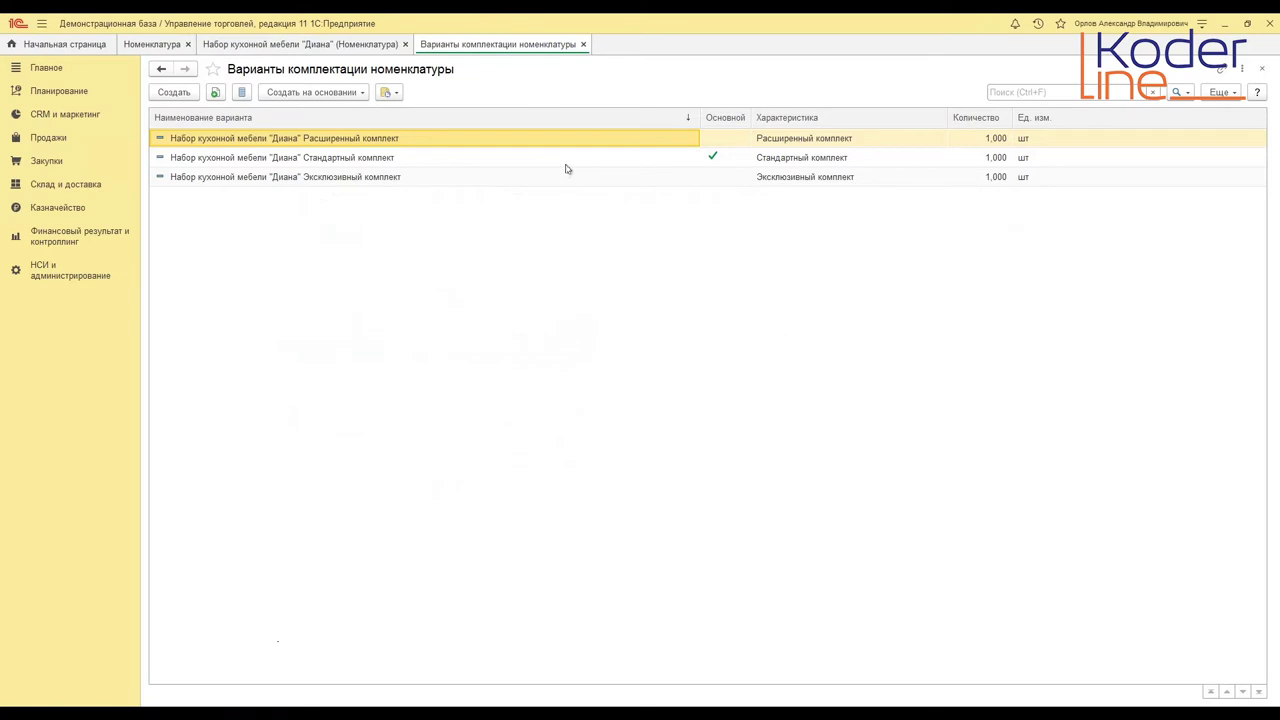
pyautogui.click(585, 44)
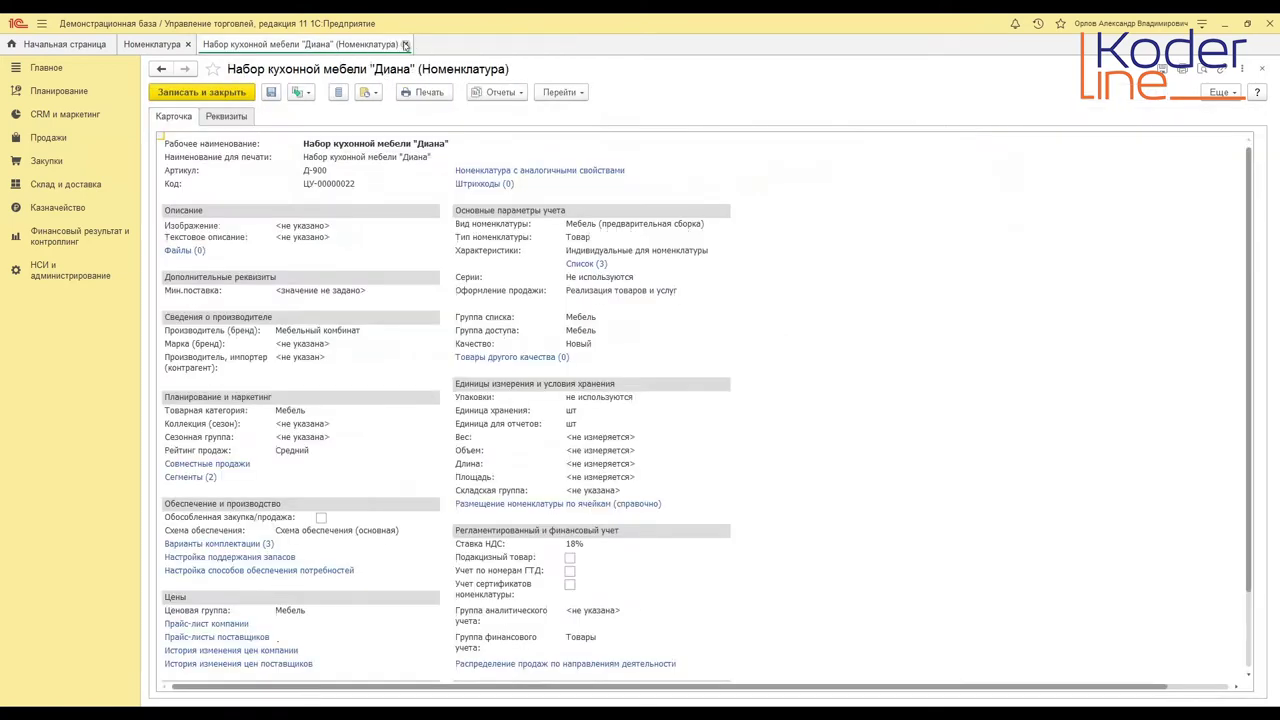
pyautogui.click(406, 45)
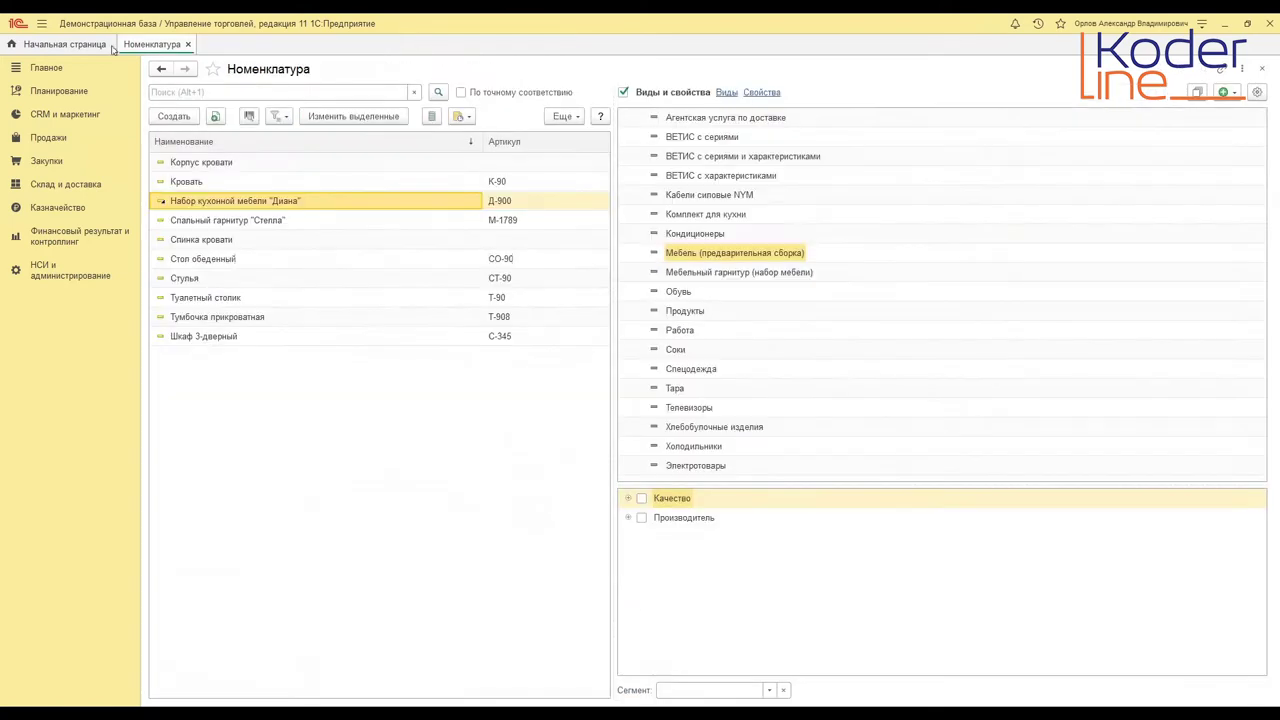
# - Open the item Кровать and display its list of assembly variants
pyautogui.click(240, 186)
pyautogui.doubleClick(240, 186)
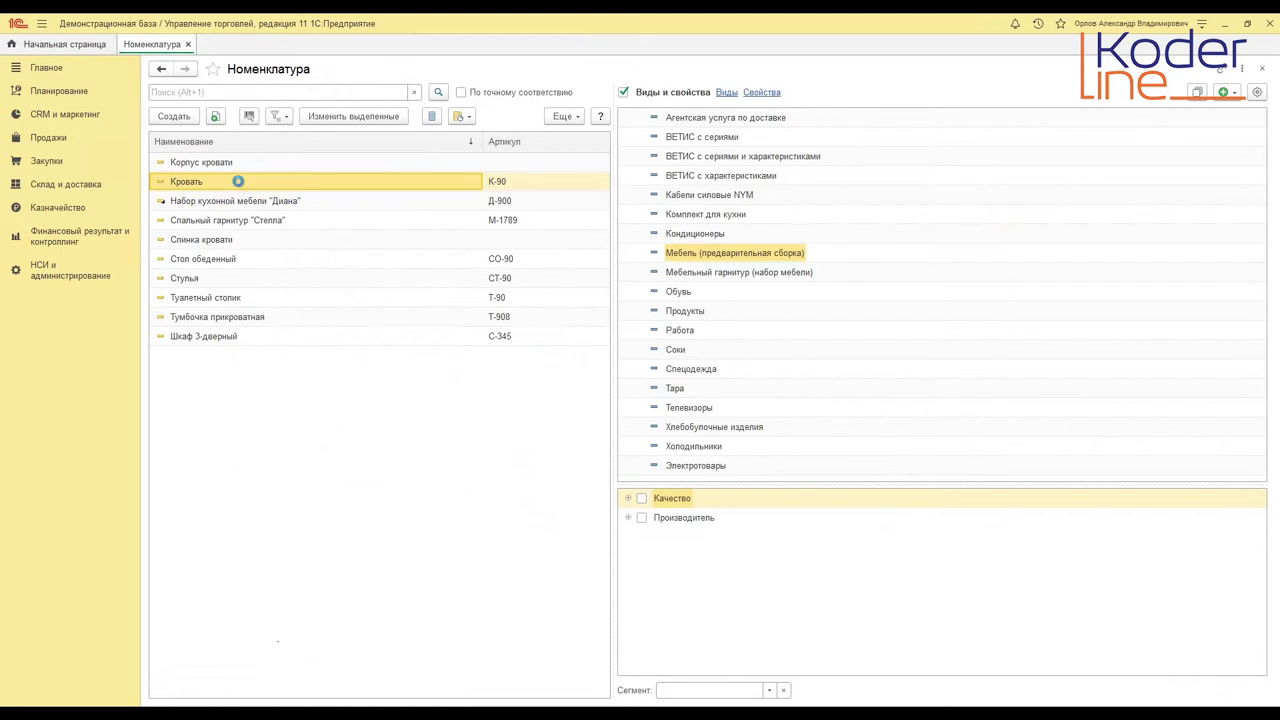
pyautogui.click(556, 92)
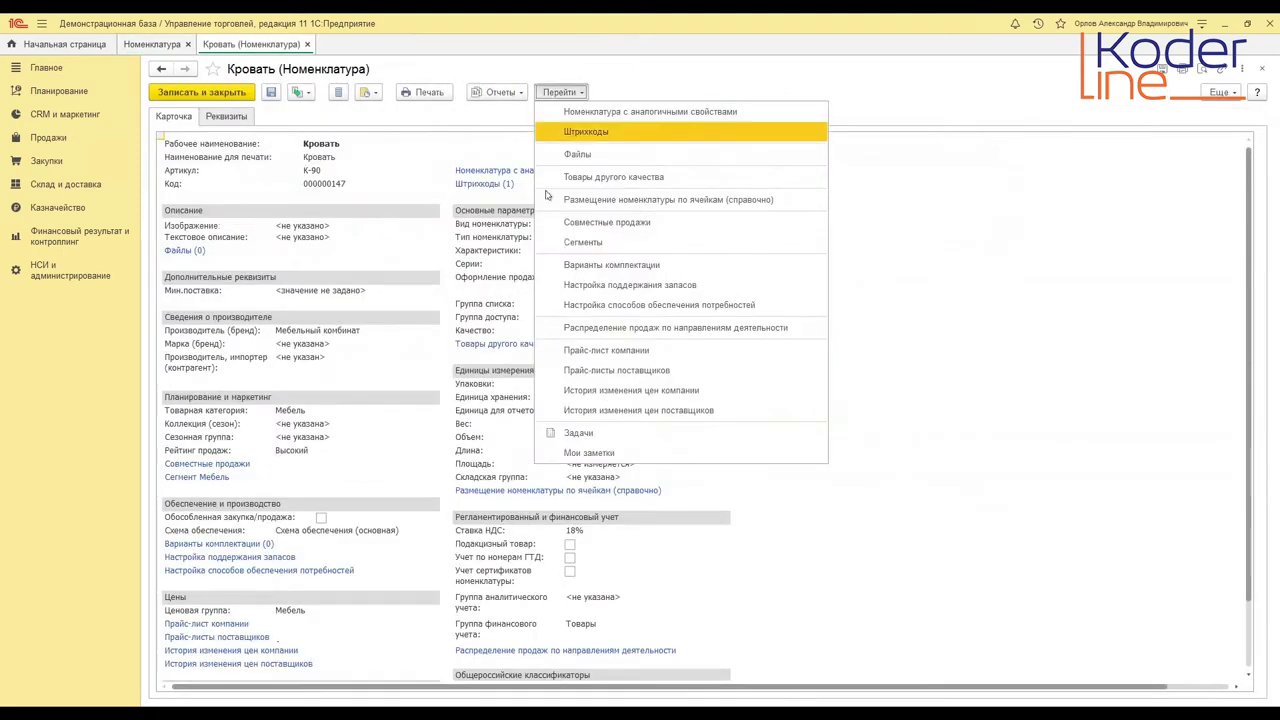
pyautogui.click(595, 266)
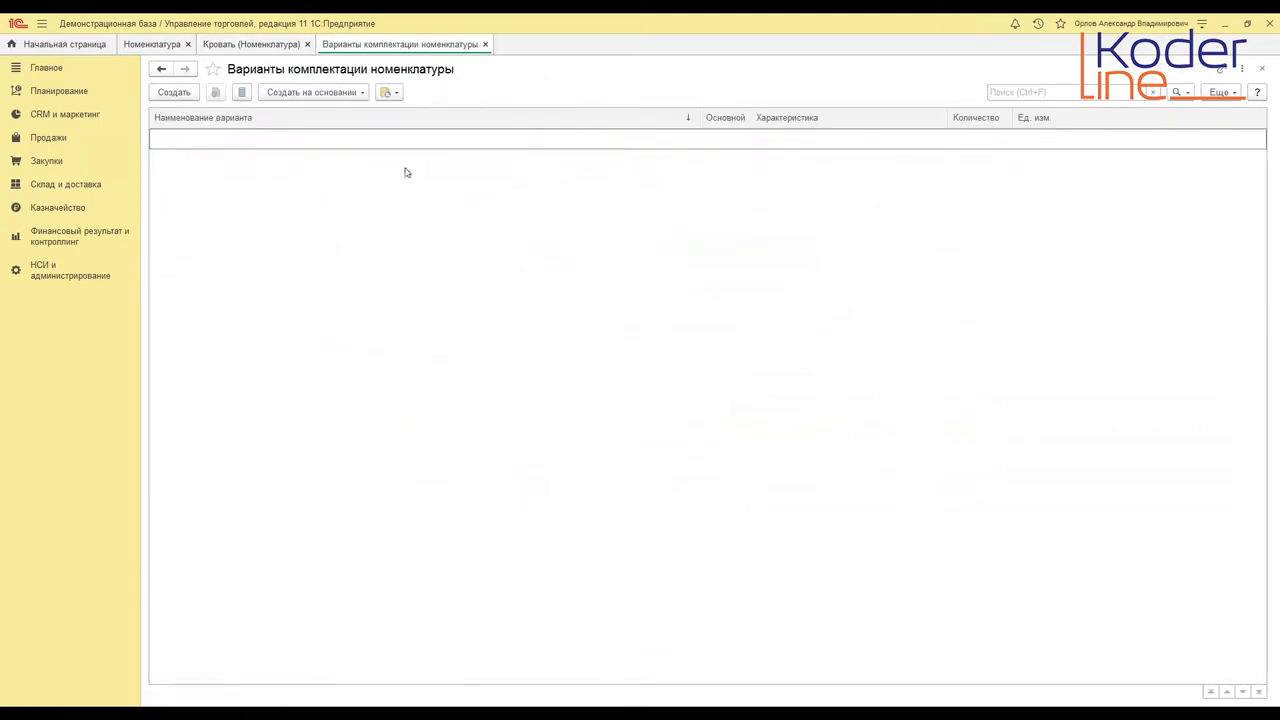
pyautogui.click(276, 47)
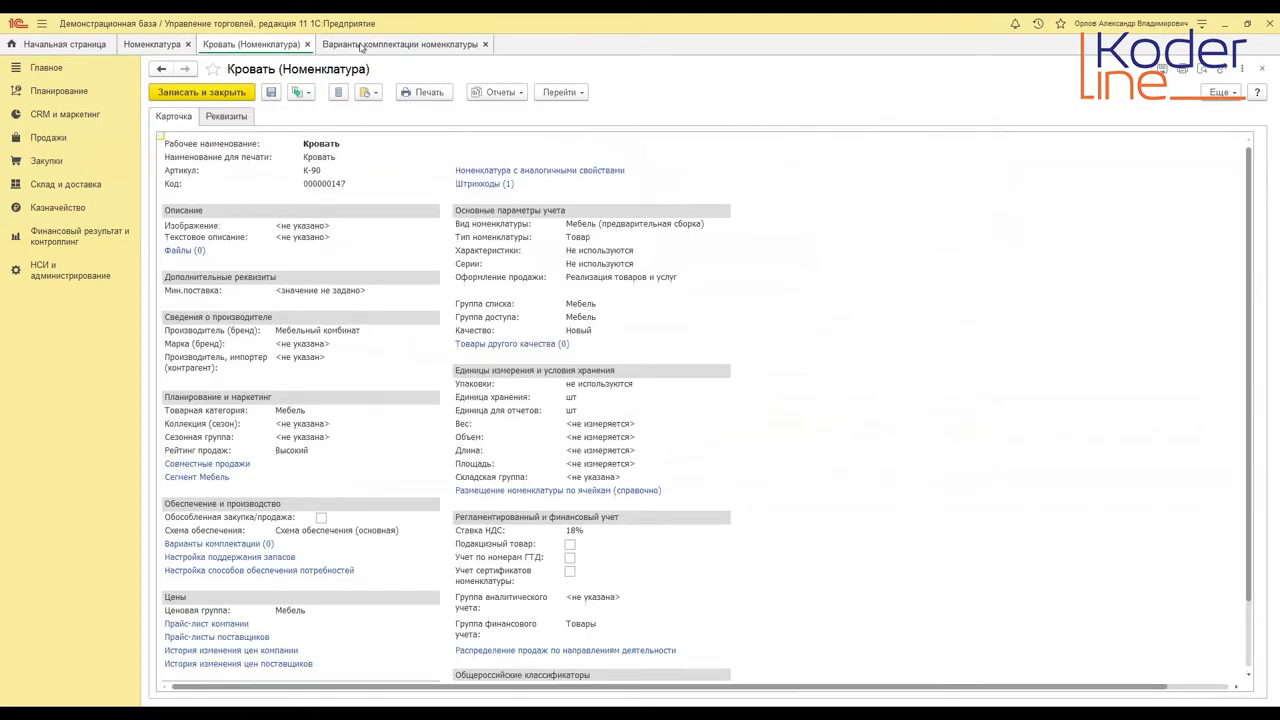
pyautogui.click(362, 47)
# - Start a new assembly variant for the item, named "Кровать", with an assembly/disassembly duration of 1 day
pyautogui.click(178, 93)
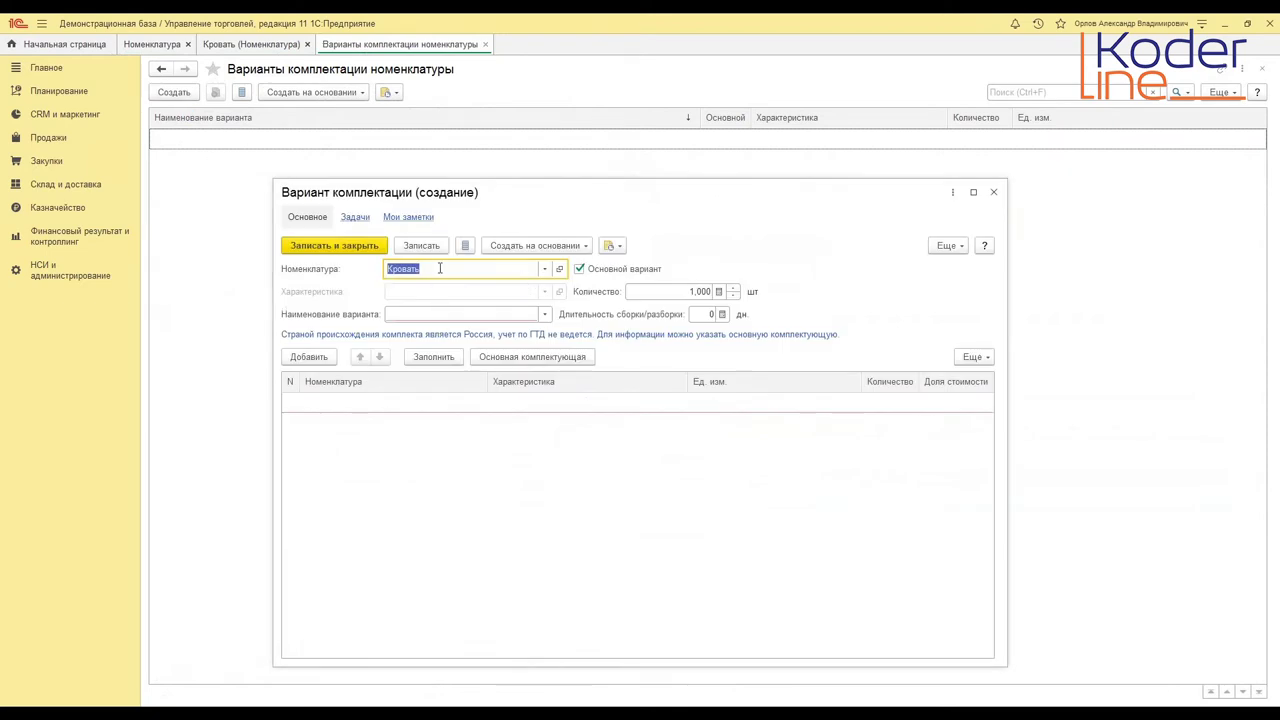
pyautogui.click(505, 314)
pyautogui.click(457, 337)
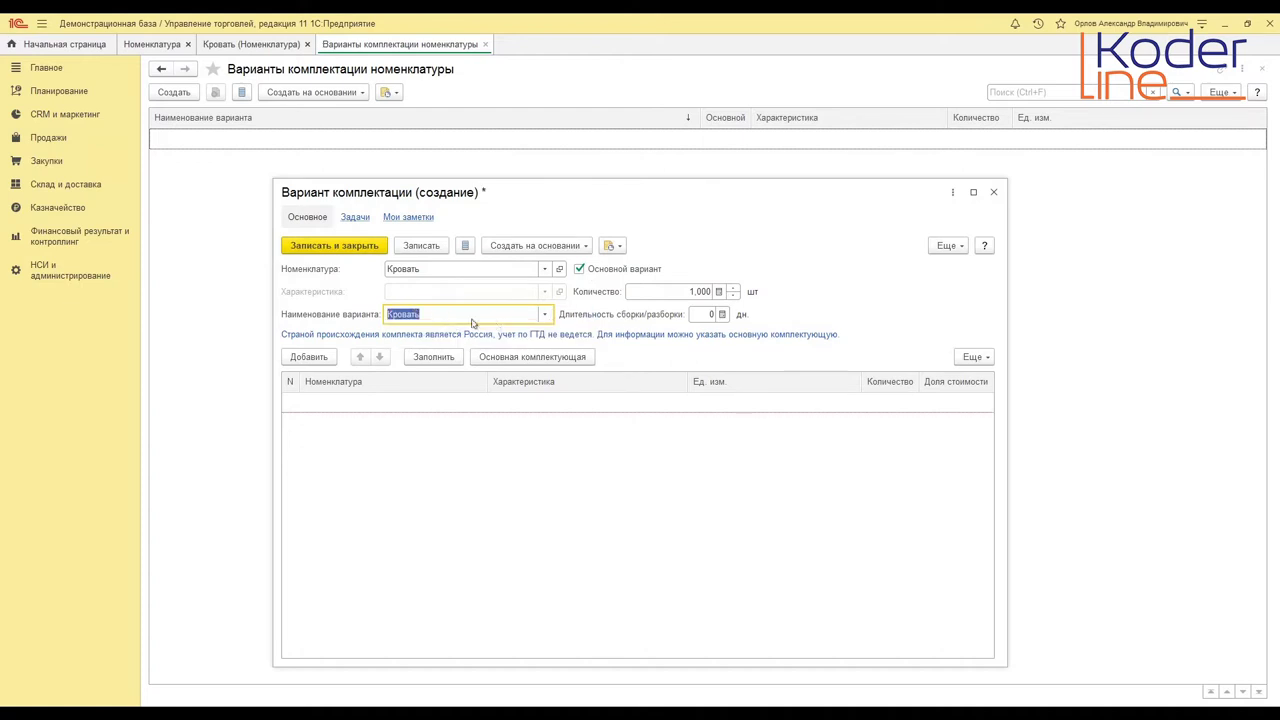
pyautogui.click(678, 292)
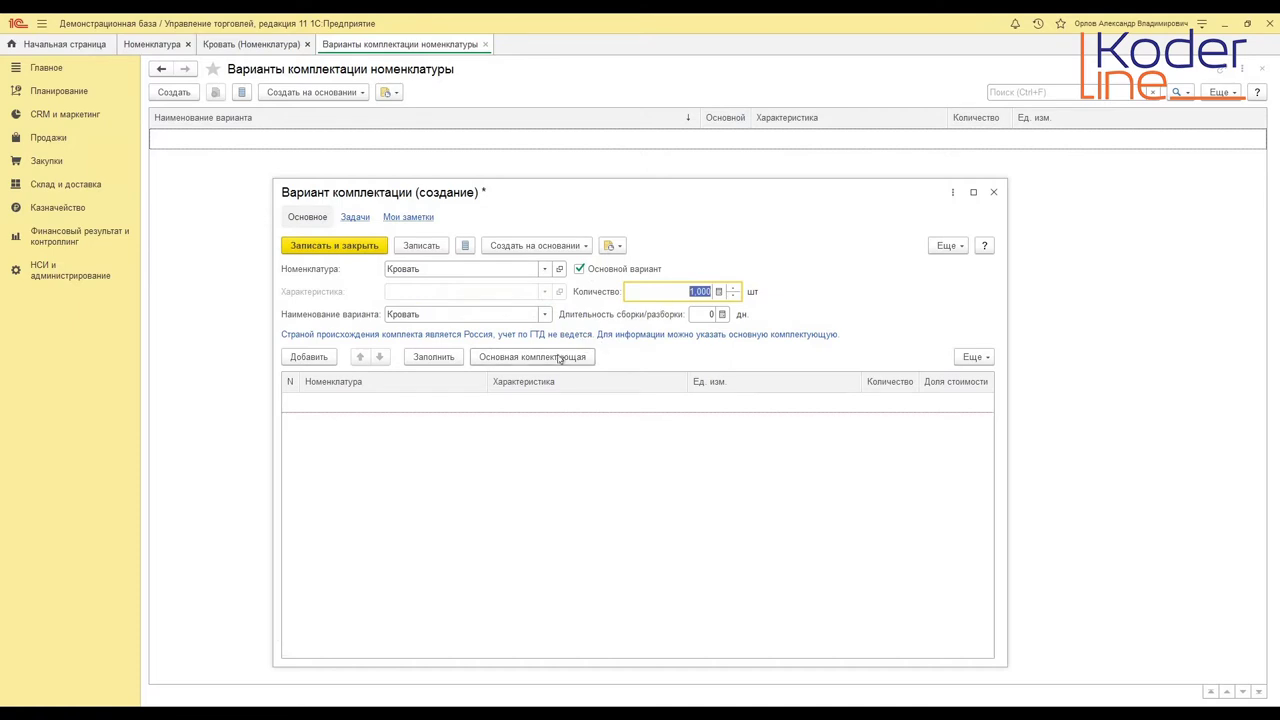
pyautogui.click(721, 314)
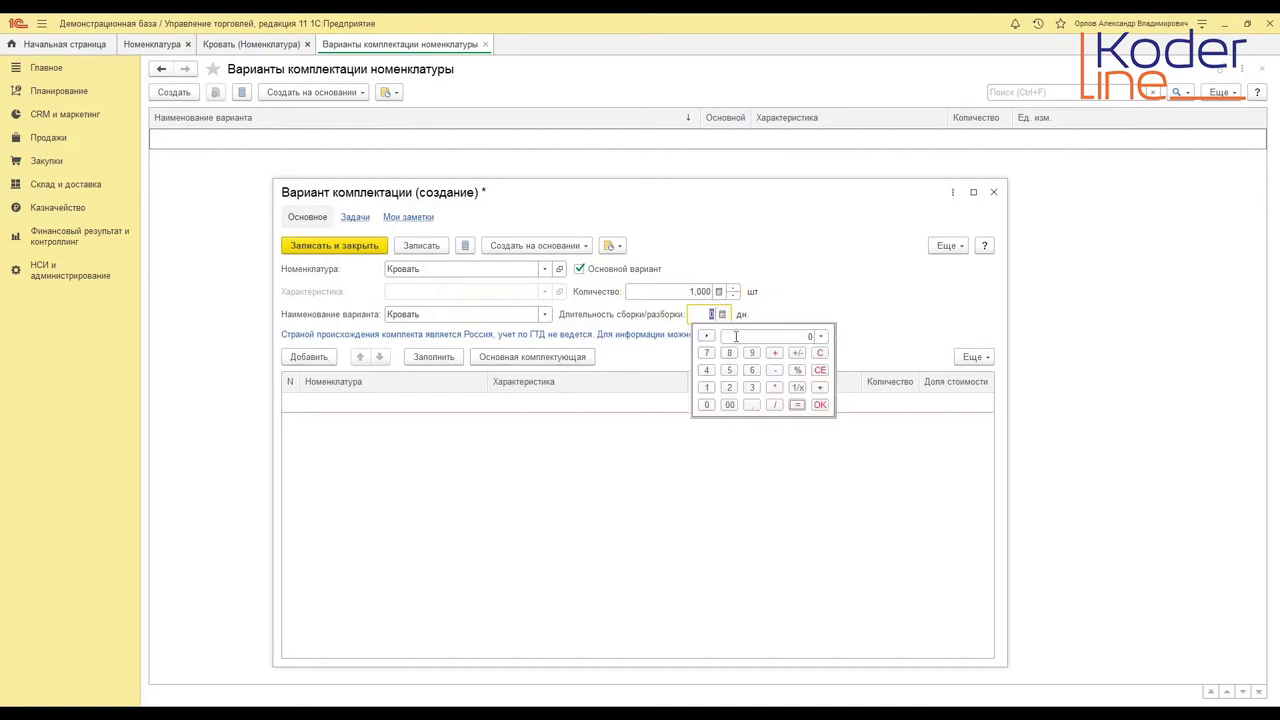
pyautogui.click(701, 316)
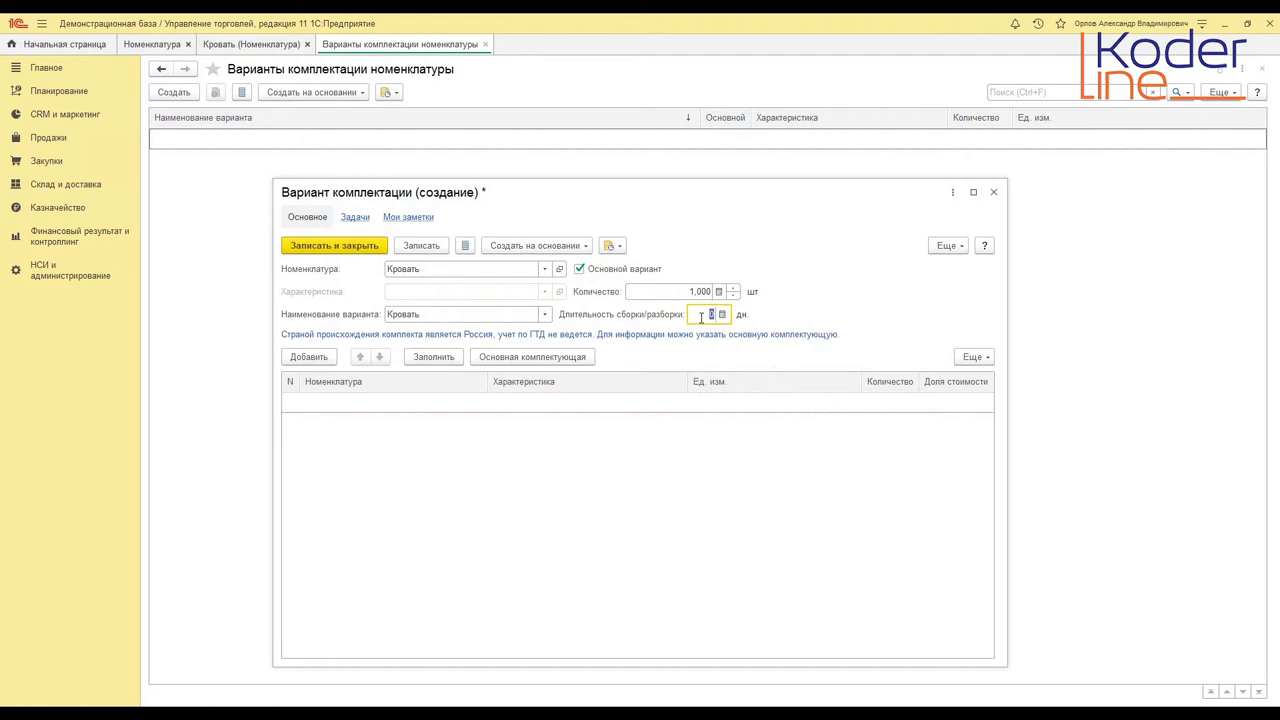
pyautogui.write('1')
pyautogui.press('Tab')
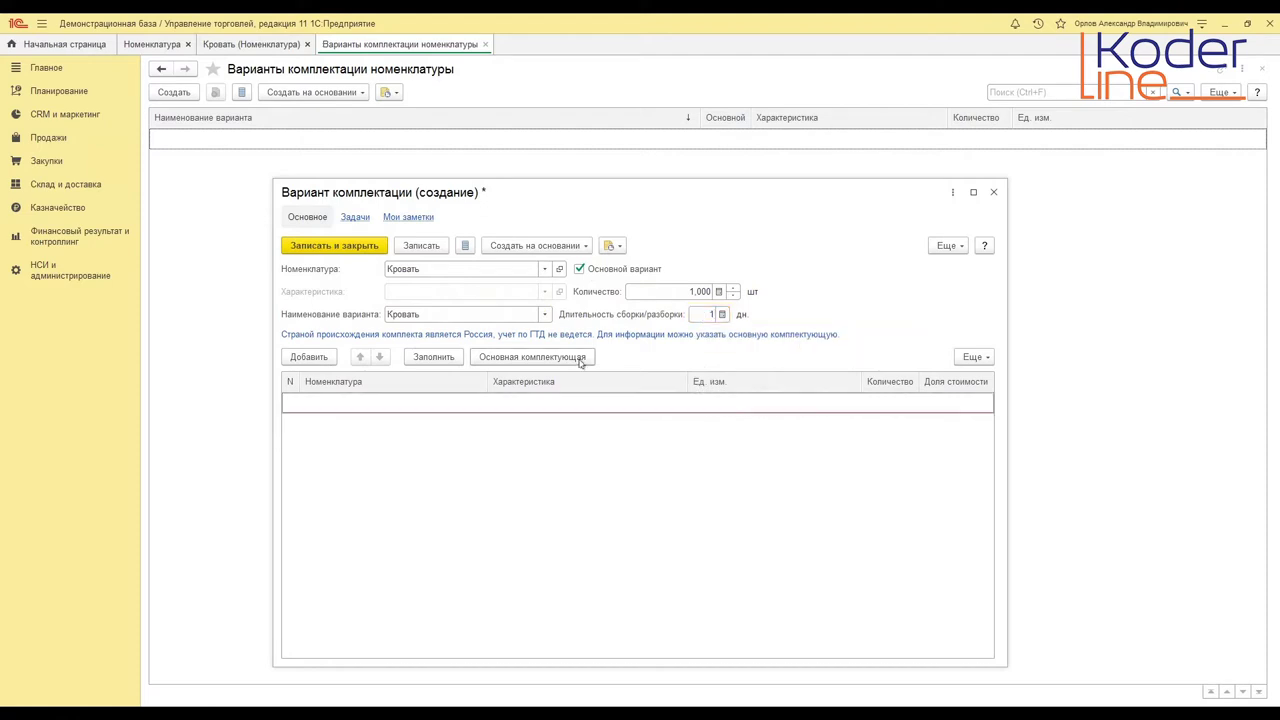
# - Add the component "Спинка кровати" with quantity 1 and a cost share of 20
pyautogui.click(333, 357)
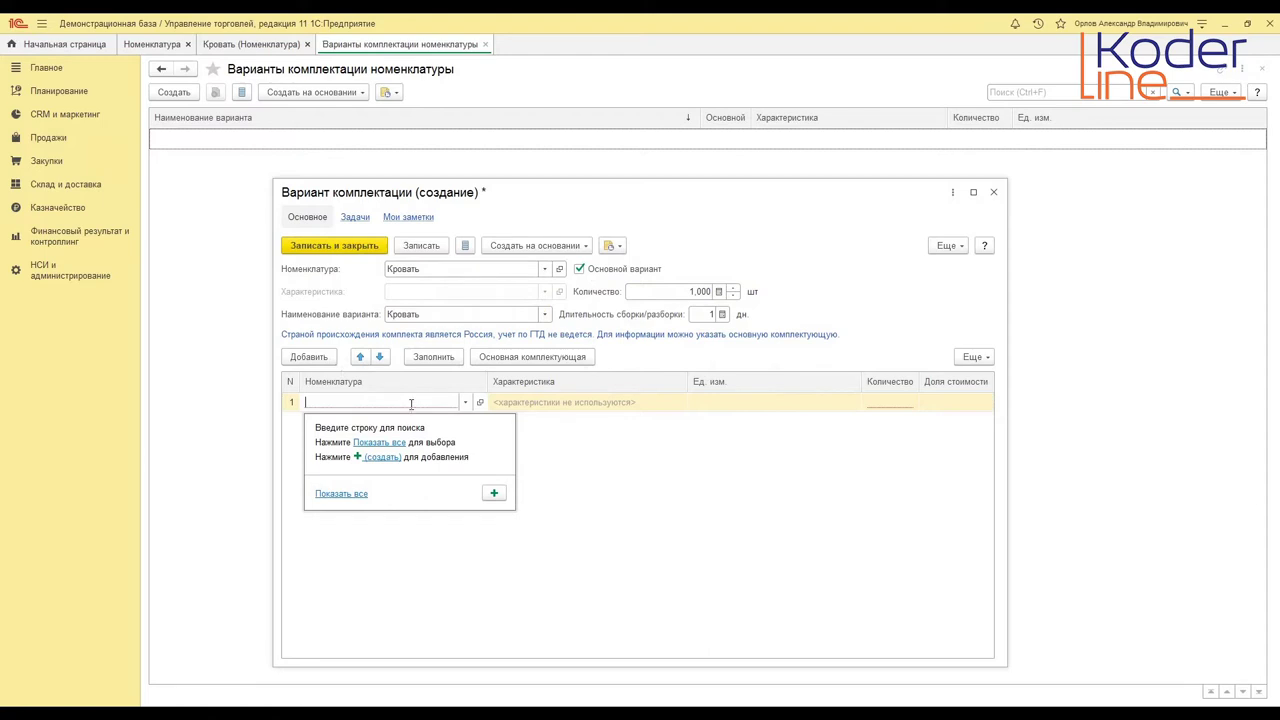
pyautogui.write('Спис')
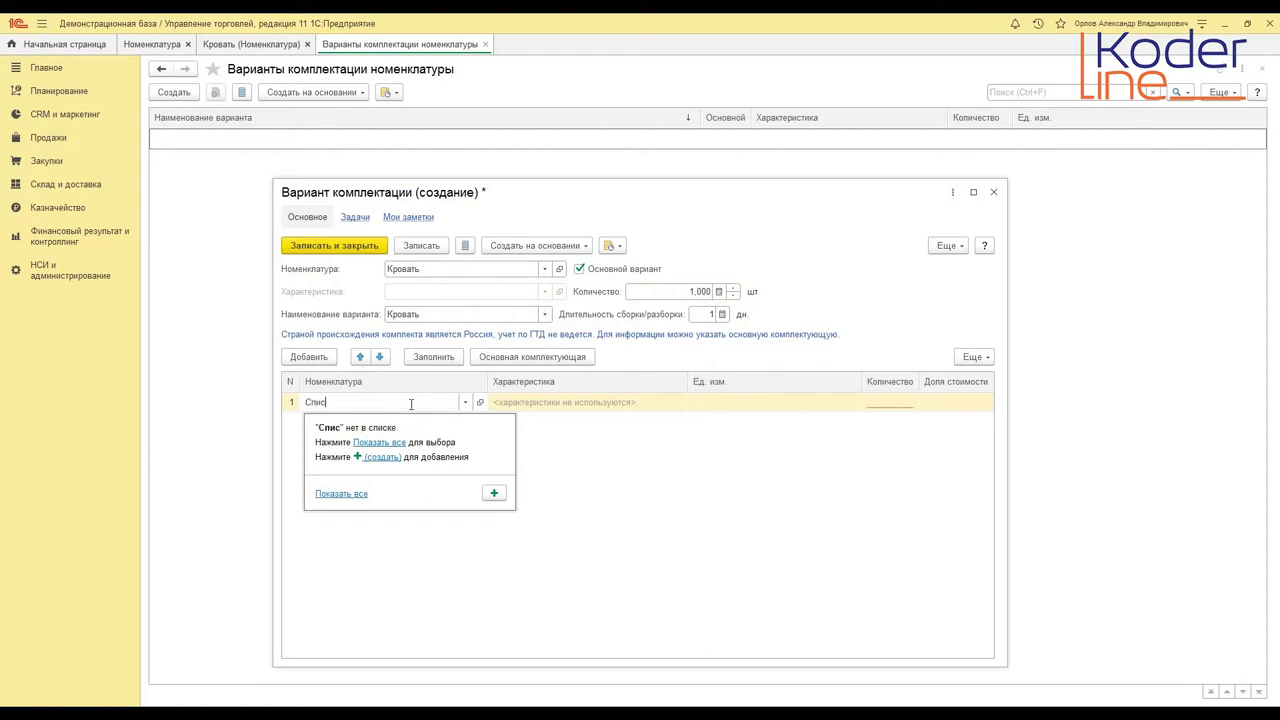
pyautogui.press('BackSpace')
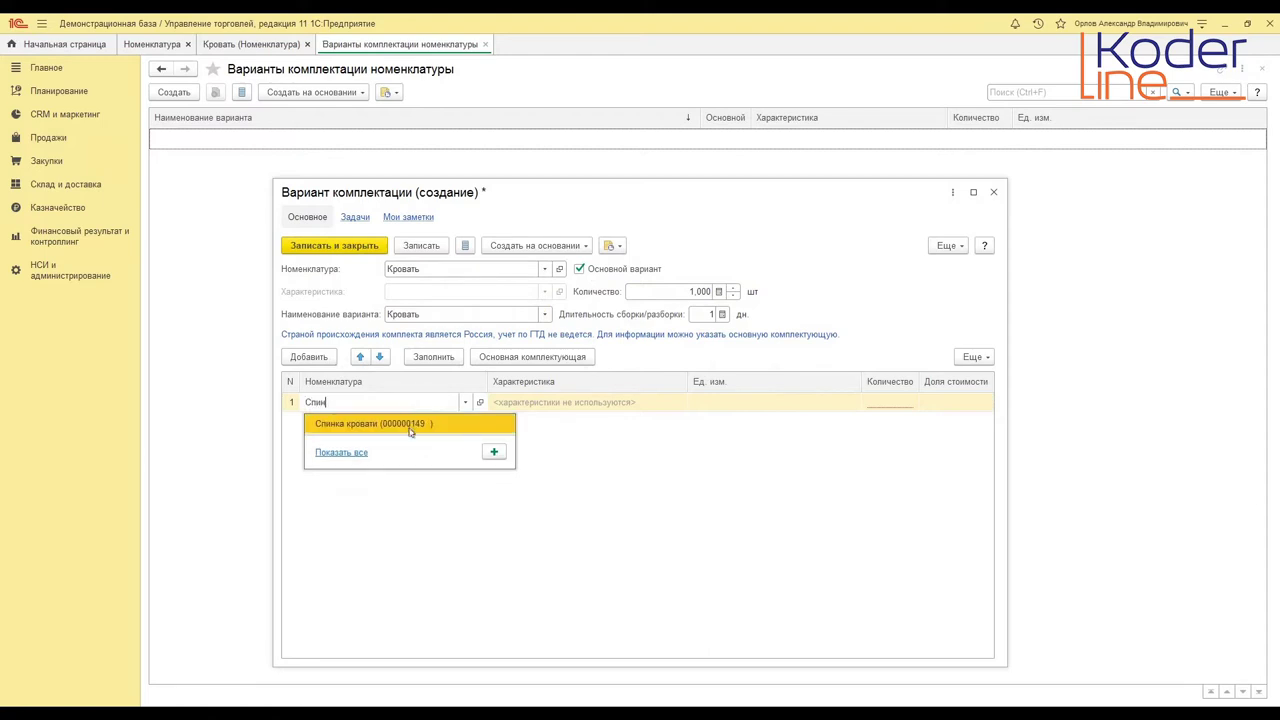
pyautogui.click(410, 426)
pyautogui.click(885, 402)
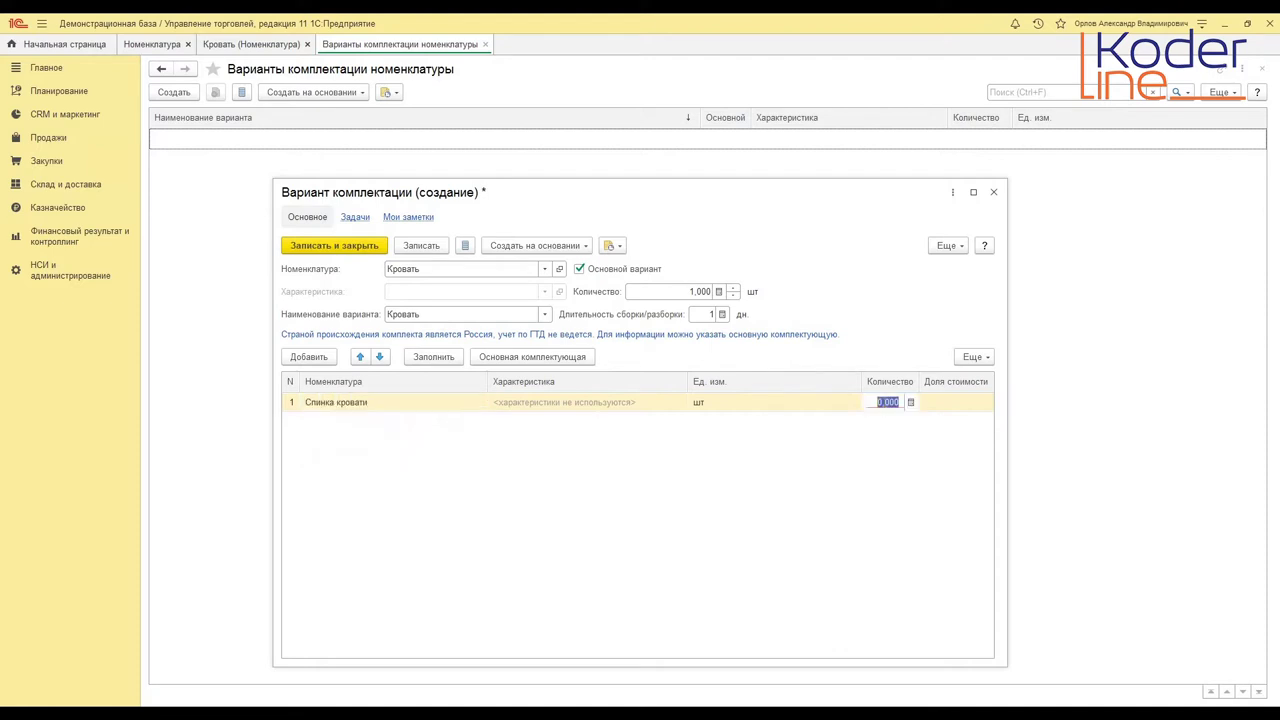
pyautogui.write('1')
pyautogui.press('Tab')
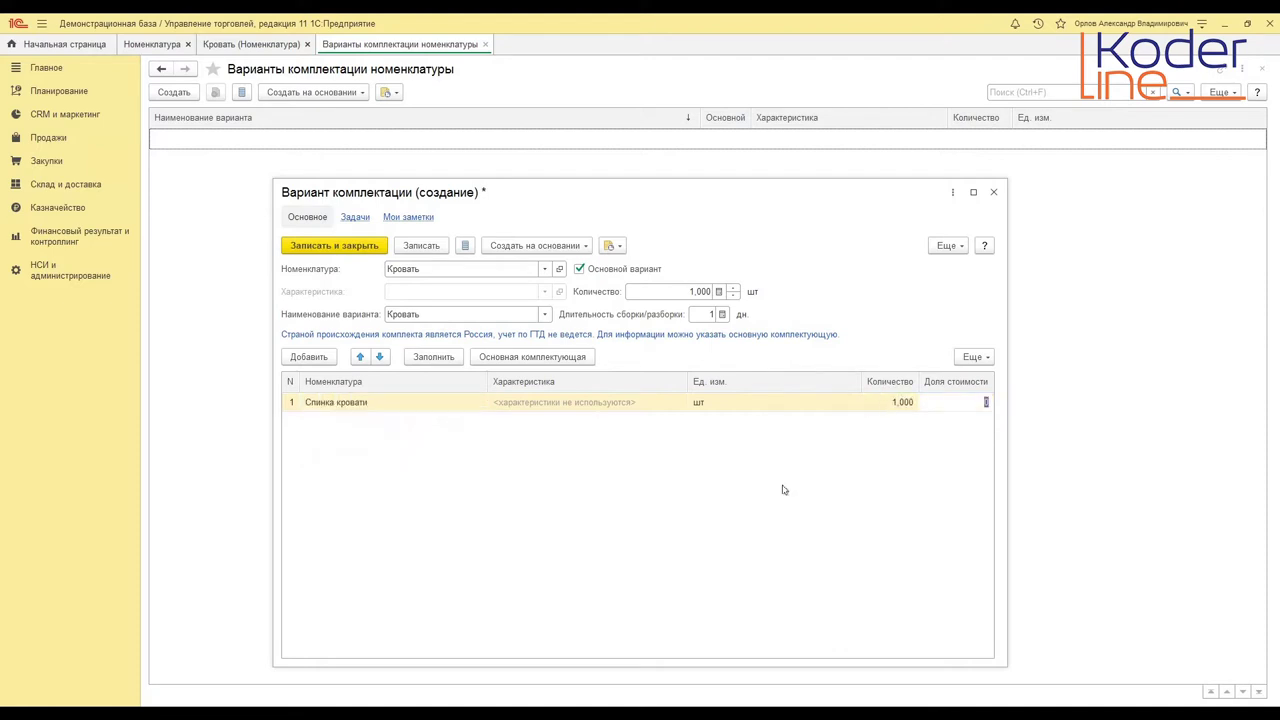
pyautogui.write('20')
pyautogui.press('Tab')
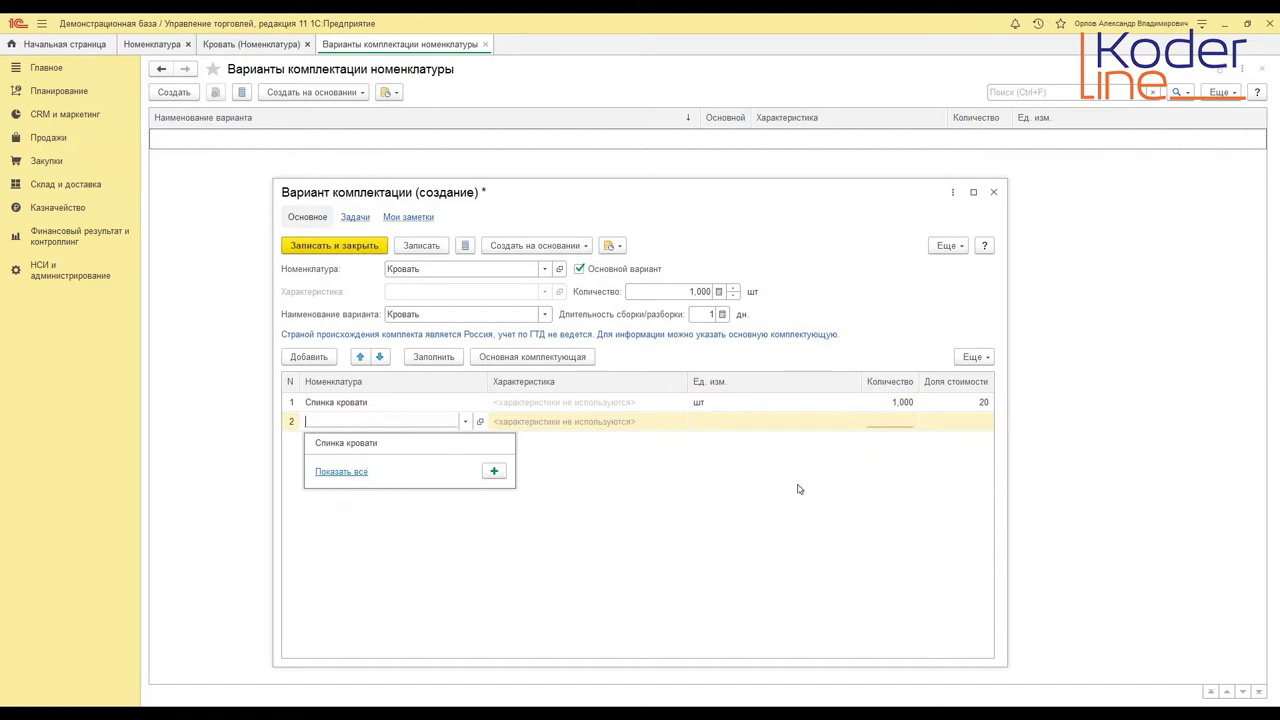
# - Add the component "Корпус кровати" with quantity 1 and a cost share of 80
pyautogui.write('Корп')
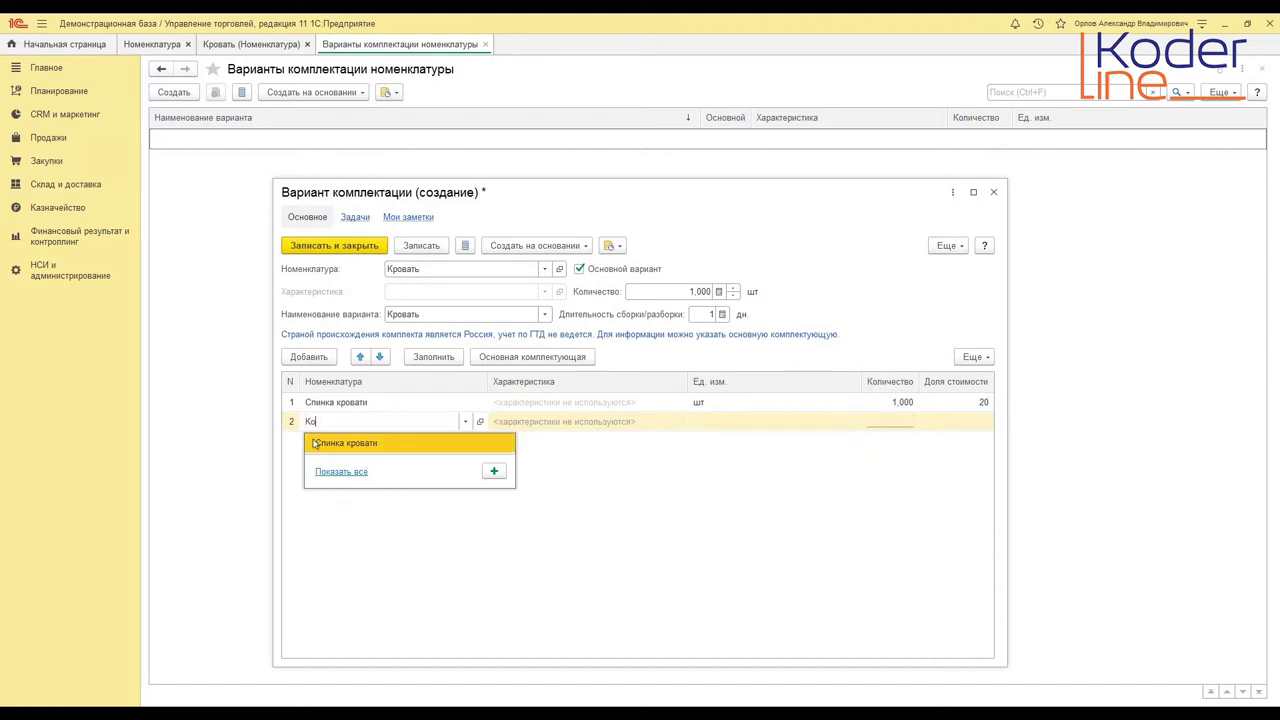
pyautogui.click(314, 443)
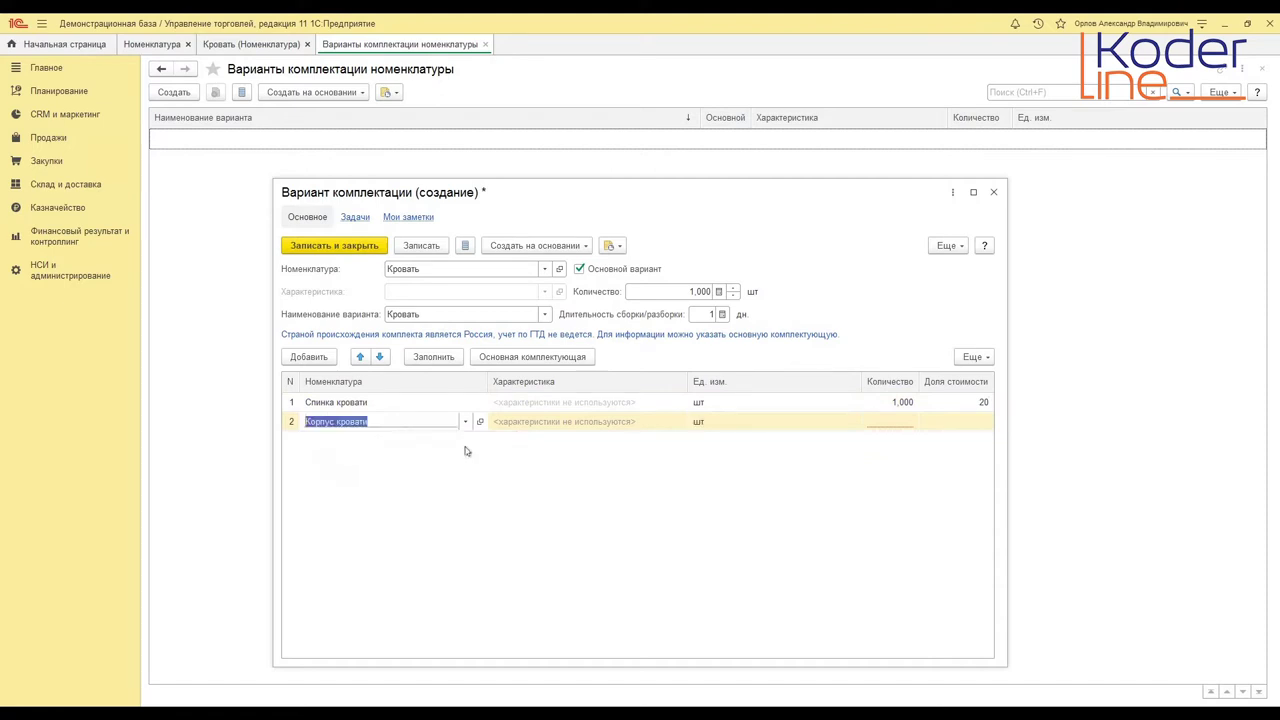
pyautogui.click(895, 424)
pyautogui.write('1')
pyautogui.press('Tab')
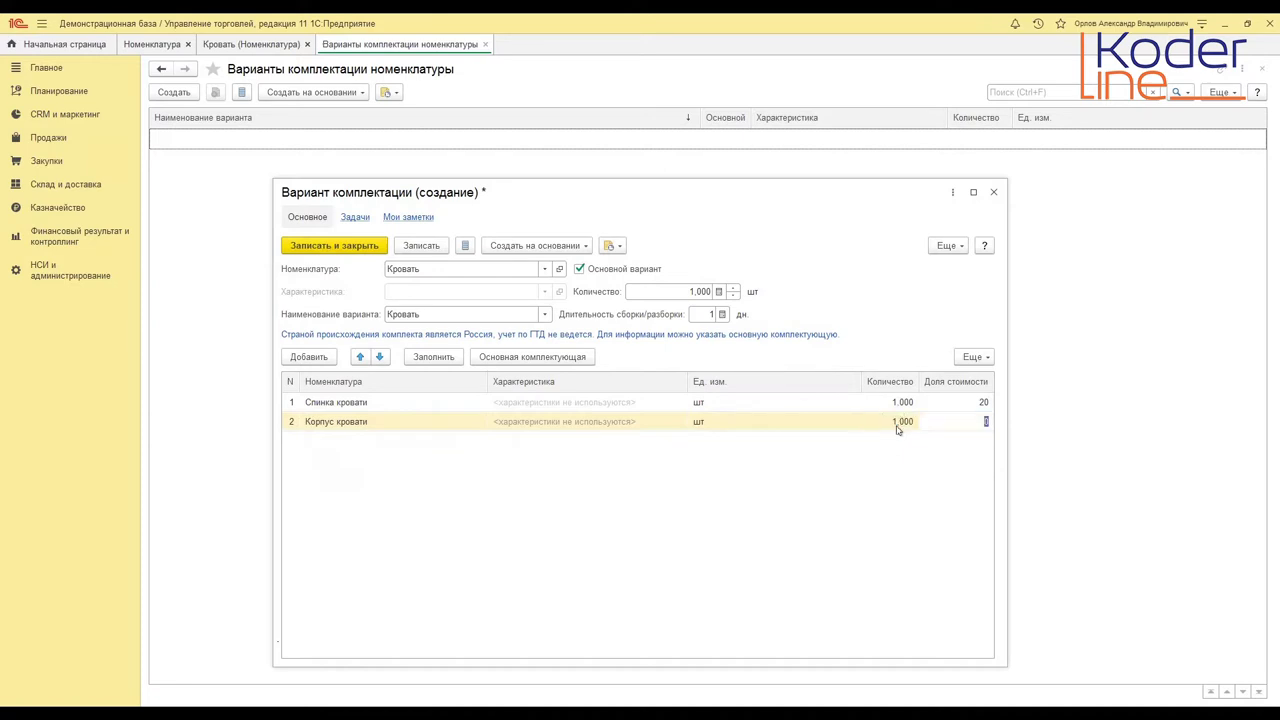
pyautogui.write('80')
pyautogui.press('Tab')
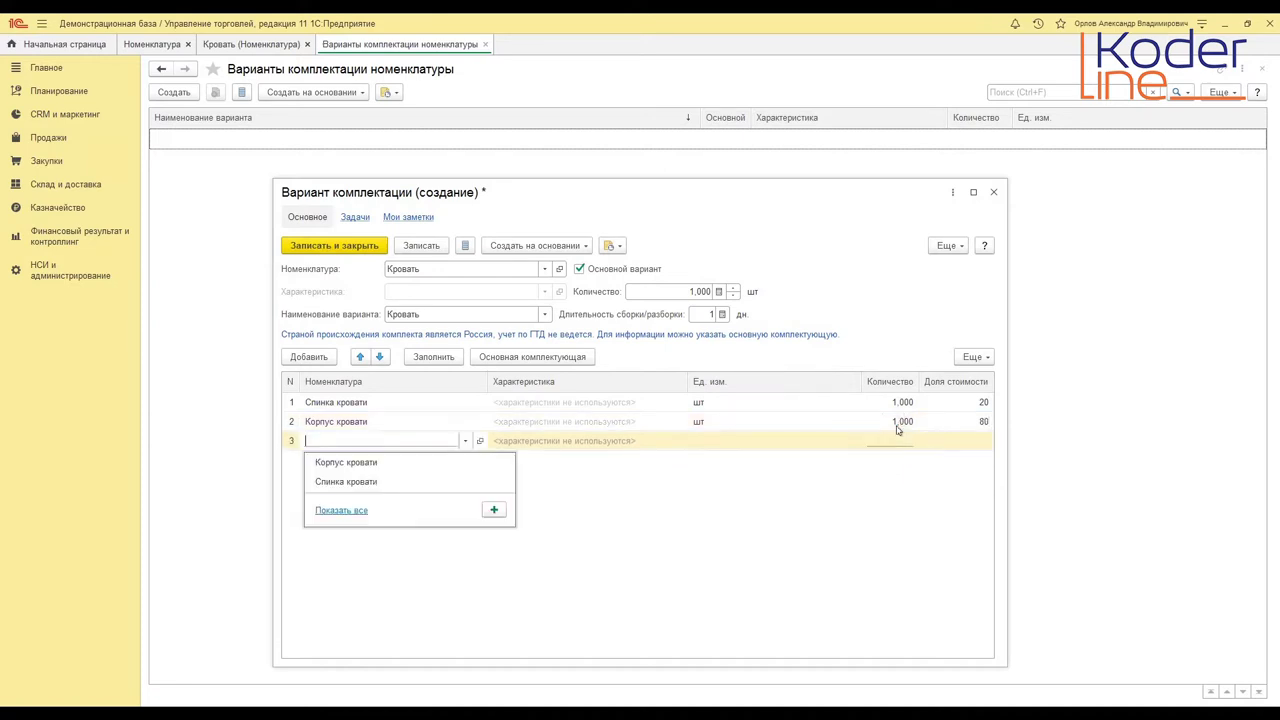
# - Delete the empty third component row, save and close the assembly variant, and close the variants list
pyautogui.click(634, 449)
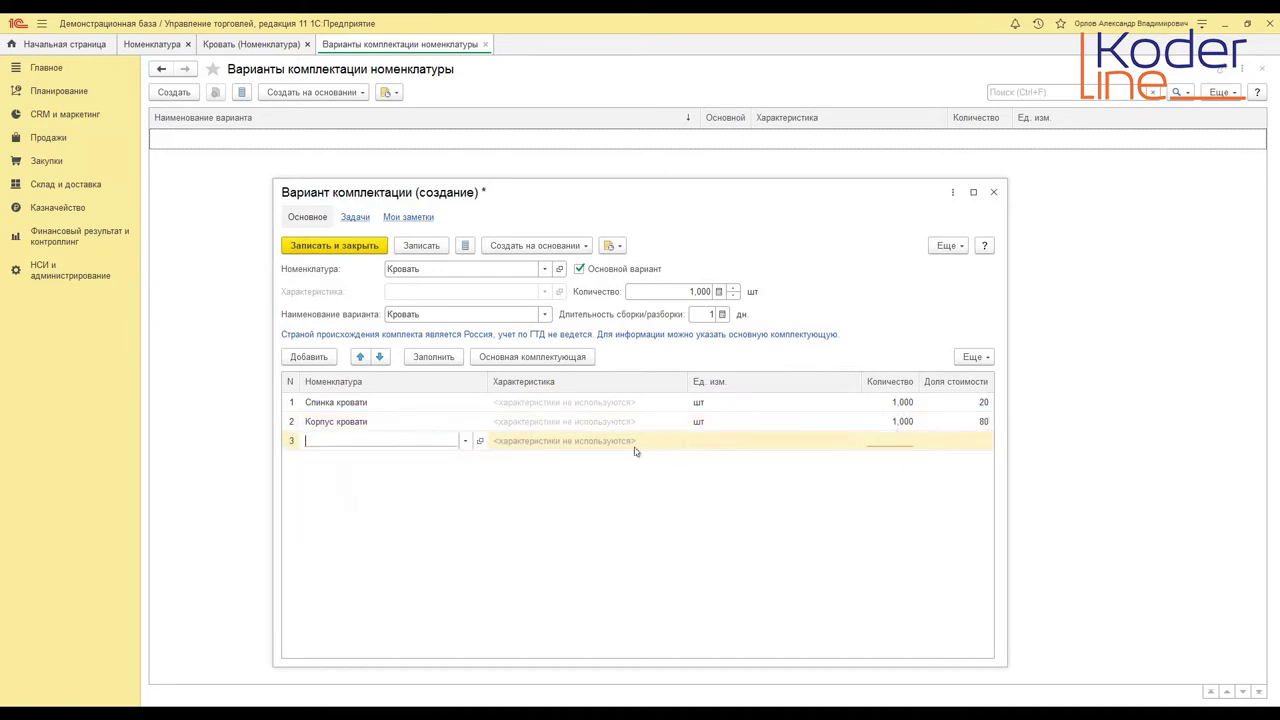
pyautogui.rightClick(630, 443)
pyautogui.click(640, 493)
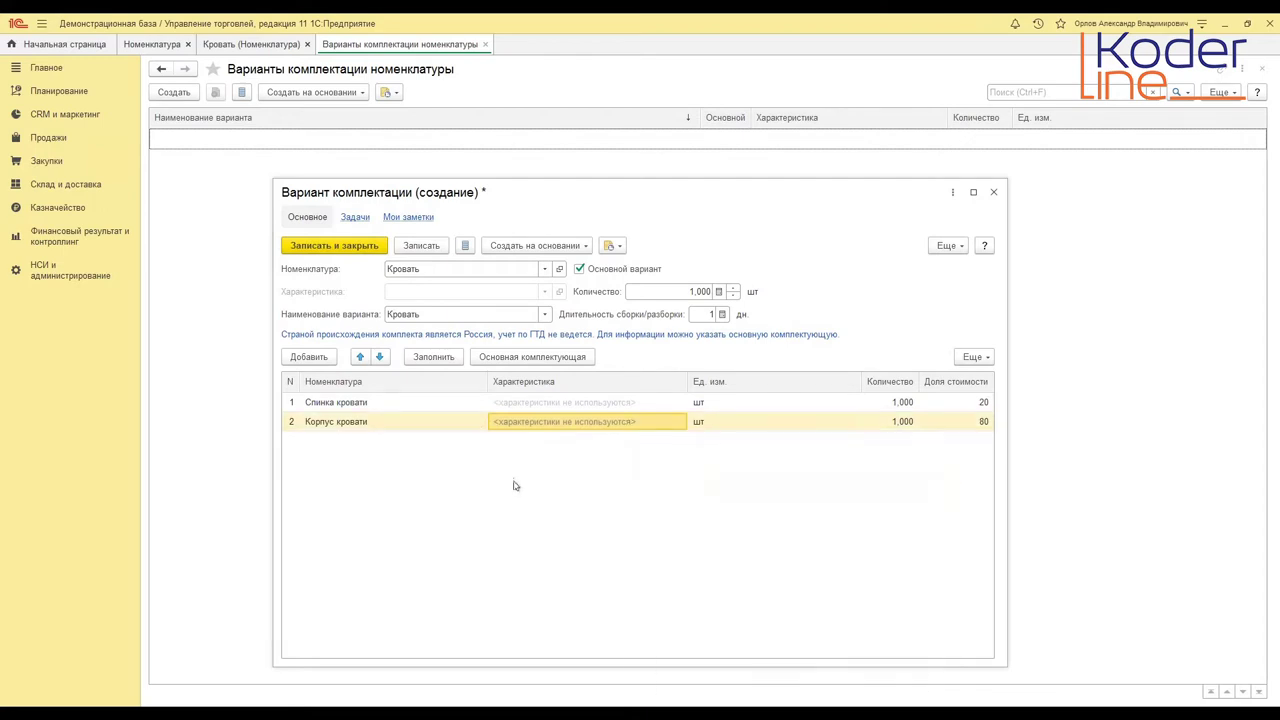
pyautogui.click(355, 254)
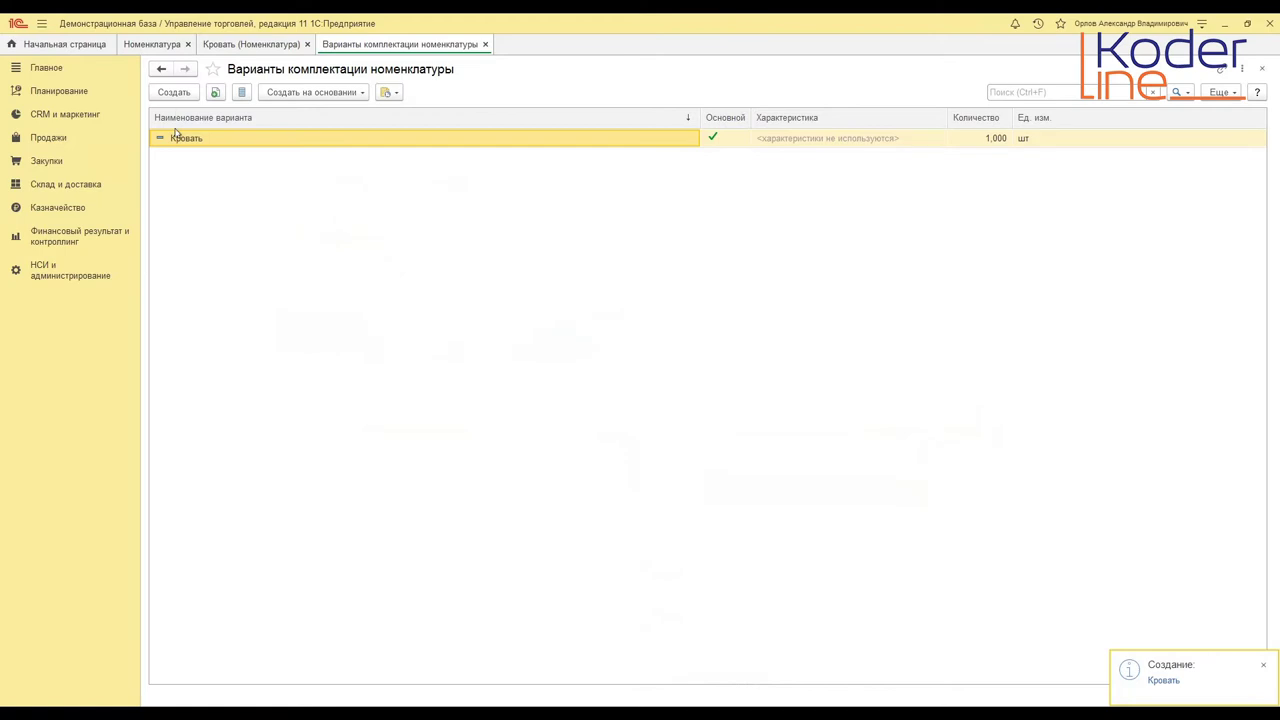
pyautogui.click(485, 44)
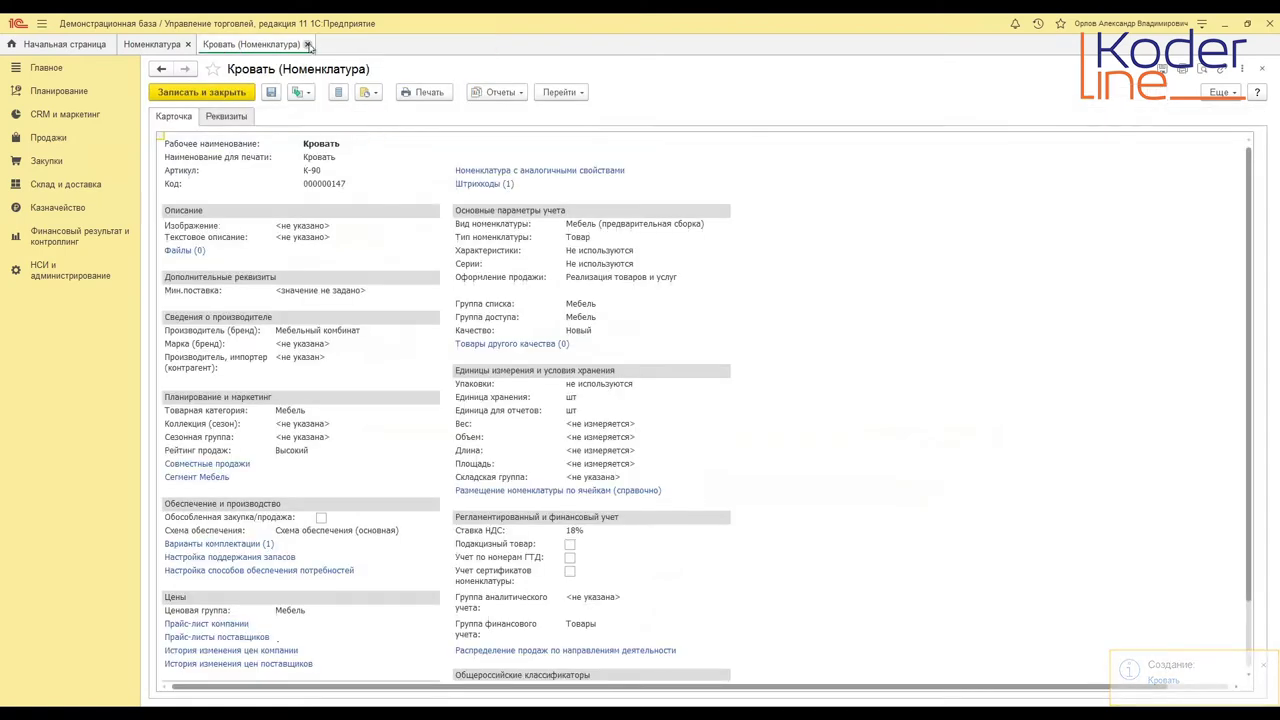
# - Set the supply scheme of the item "Кровать" to "_Схема обеспечения сборок на Распределительном складе", then save and close its card
pyautogui.click(229, 116)
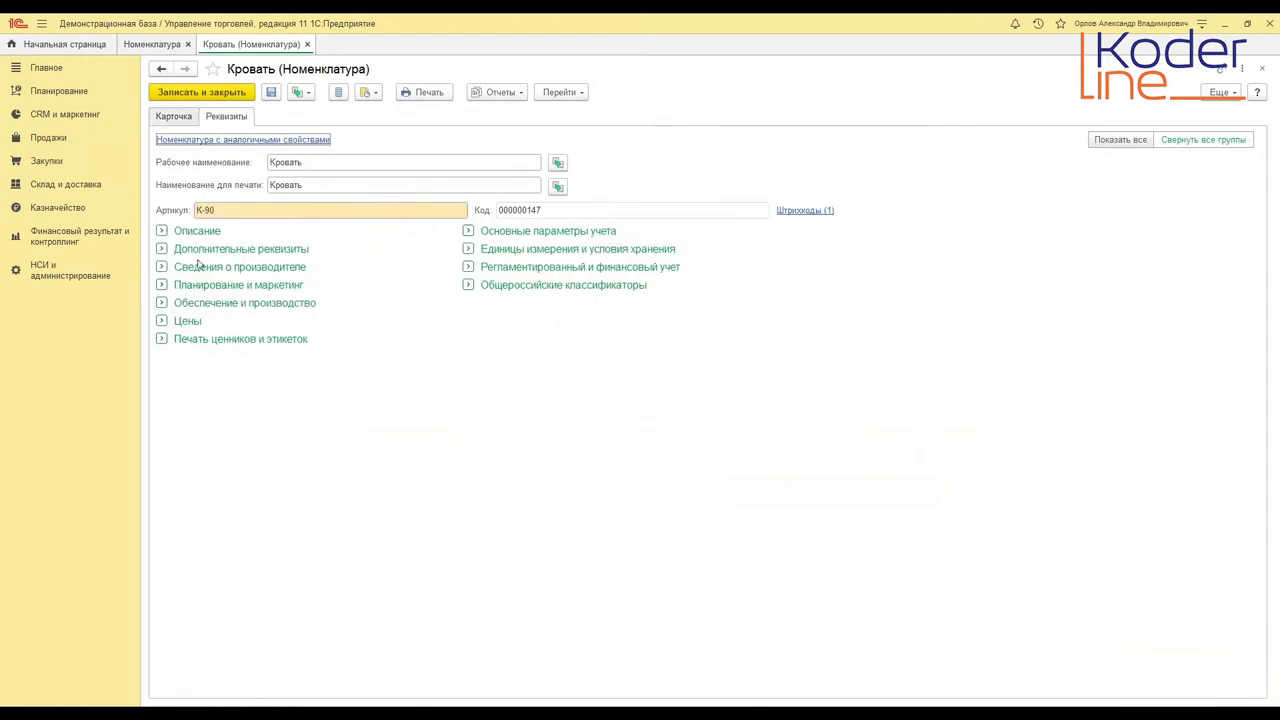
pyautogui.click(162, 304)
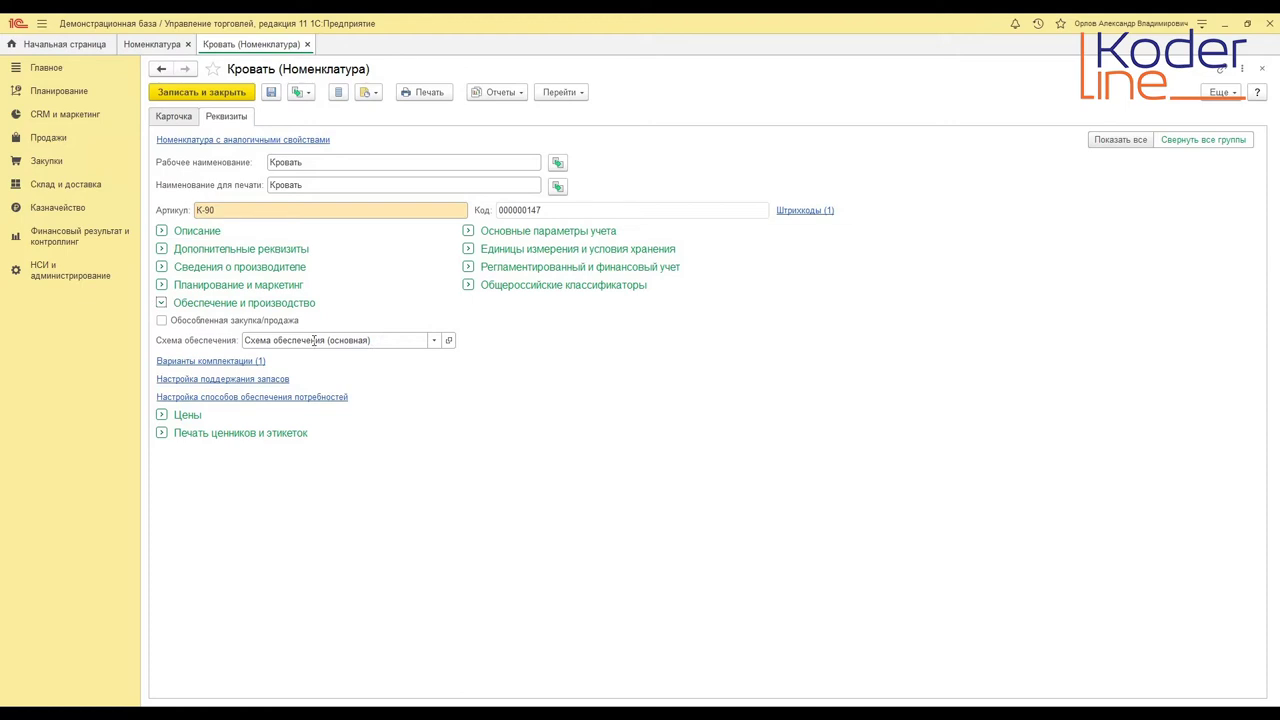
pyautogui.click(370, 341)
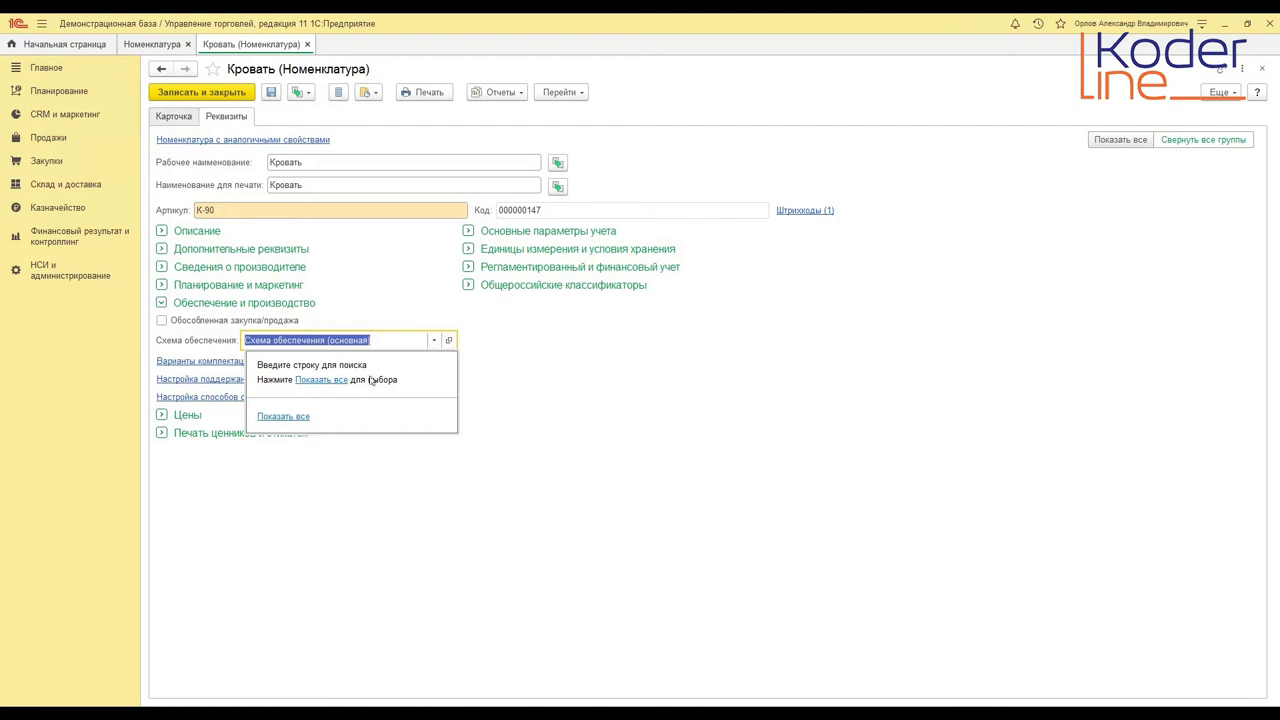
pyautogui.click(434, 341)
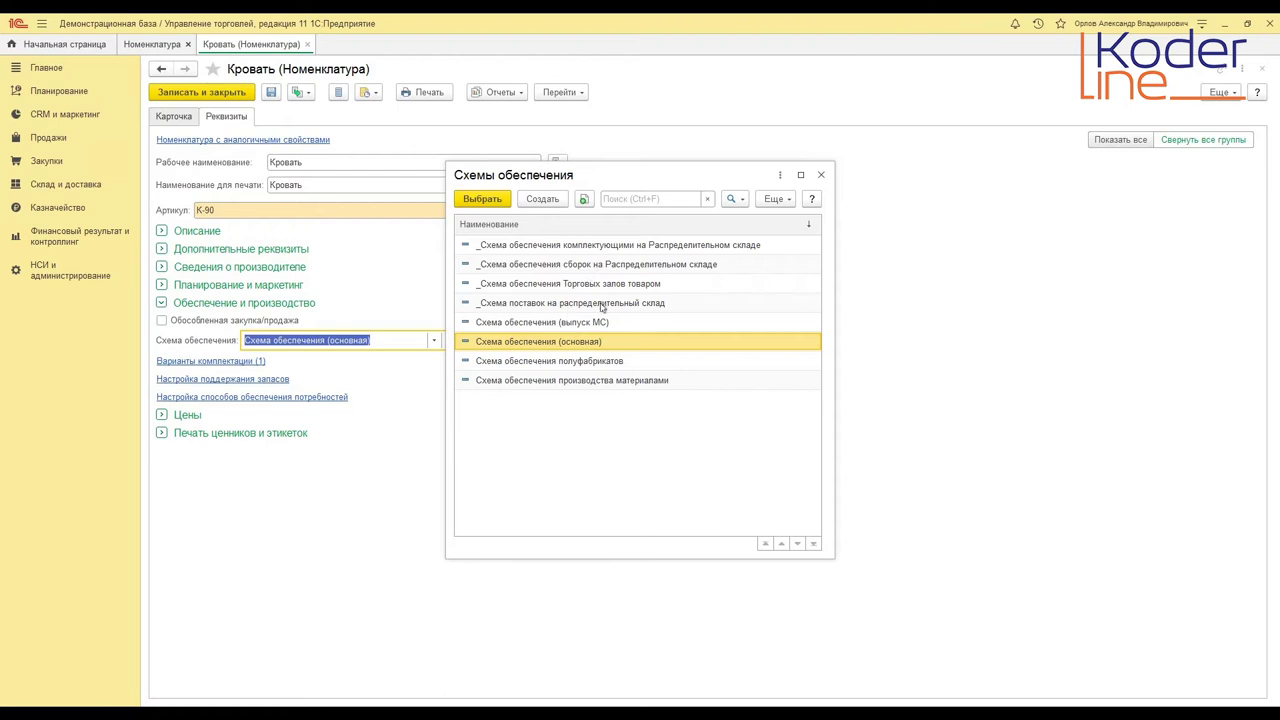
pyautogui.doubleClick(608, 268)
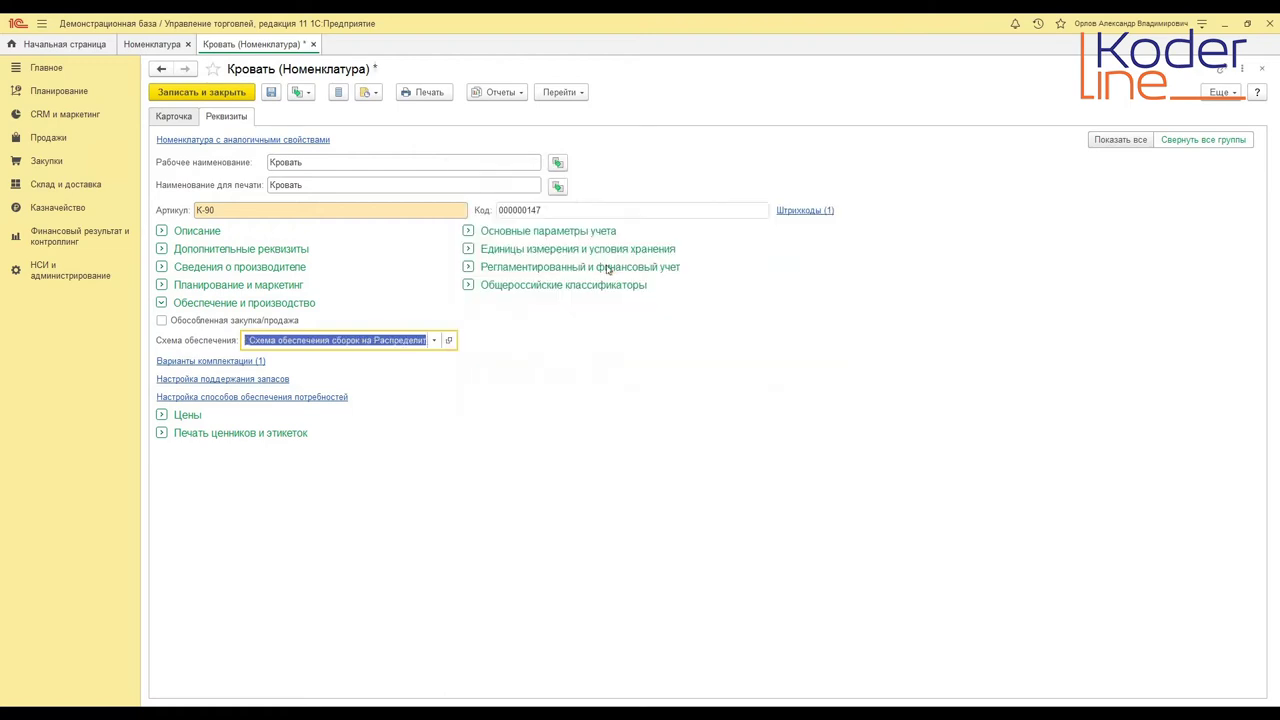
pyautogui.click(206, 92)
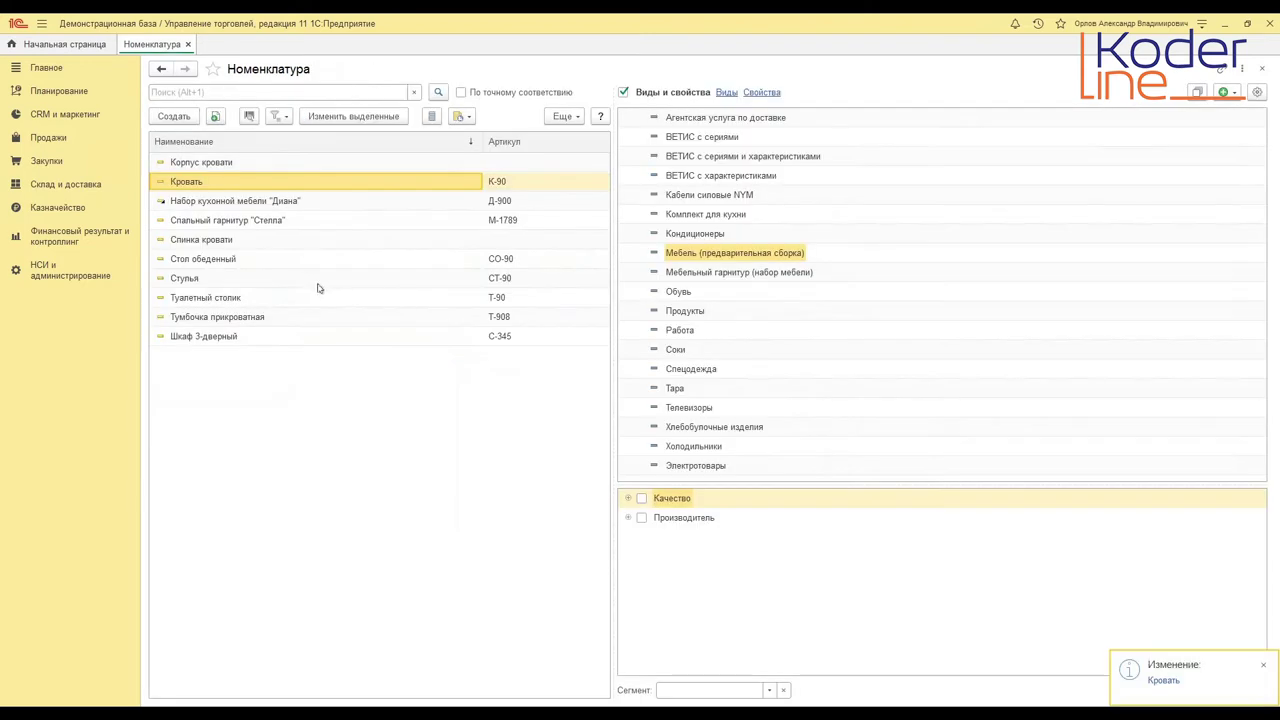
# - Select the items "Корпус кровати" and "Спинка кровати" together and open them for group attribute editing
pyautogui.click(226, 164)
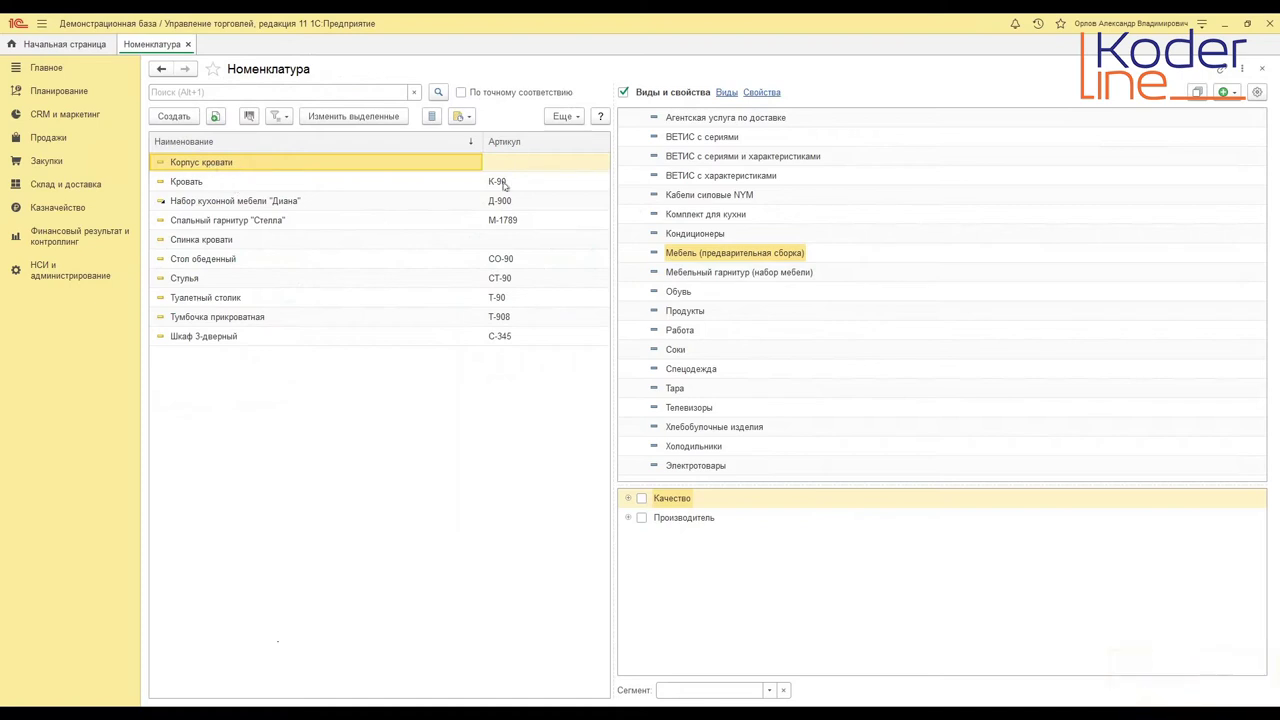
pyautogui.click(205, 242)
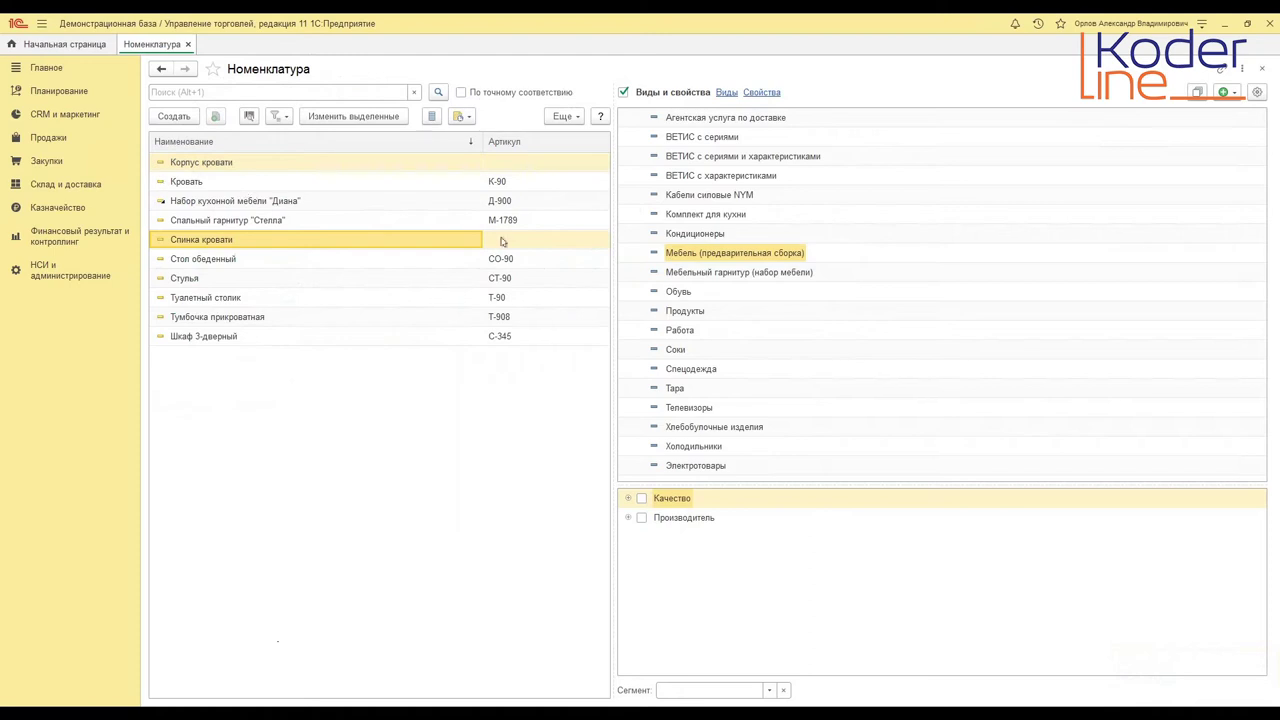
pyautogui.moveTo(609, 190); pyautogui.dragTo(930, 195)
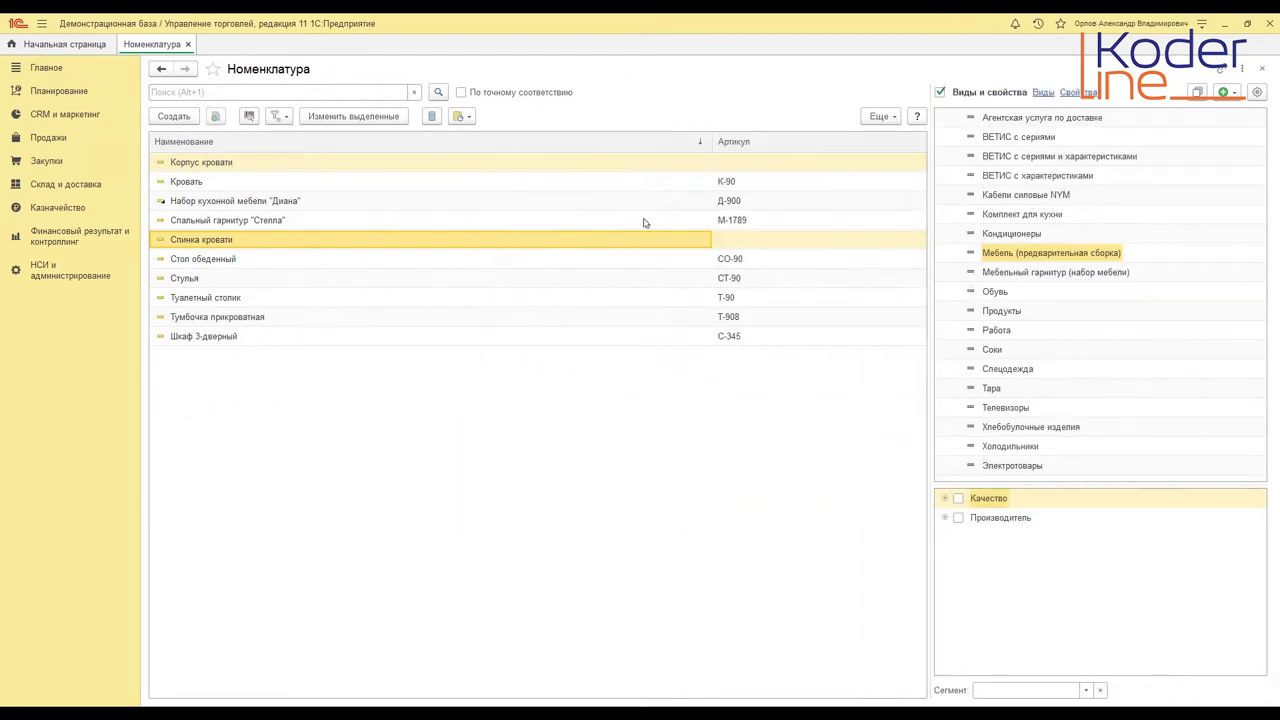
pyautogui.click(218, 166)
pyautogui.click(214, 242)
pyautogui.click(347, 118)
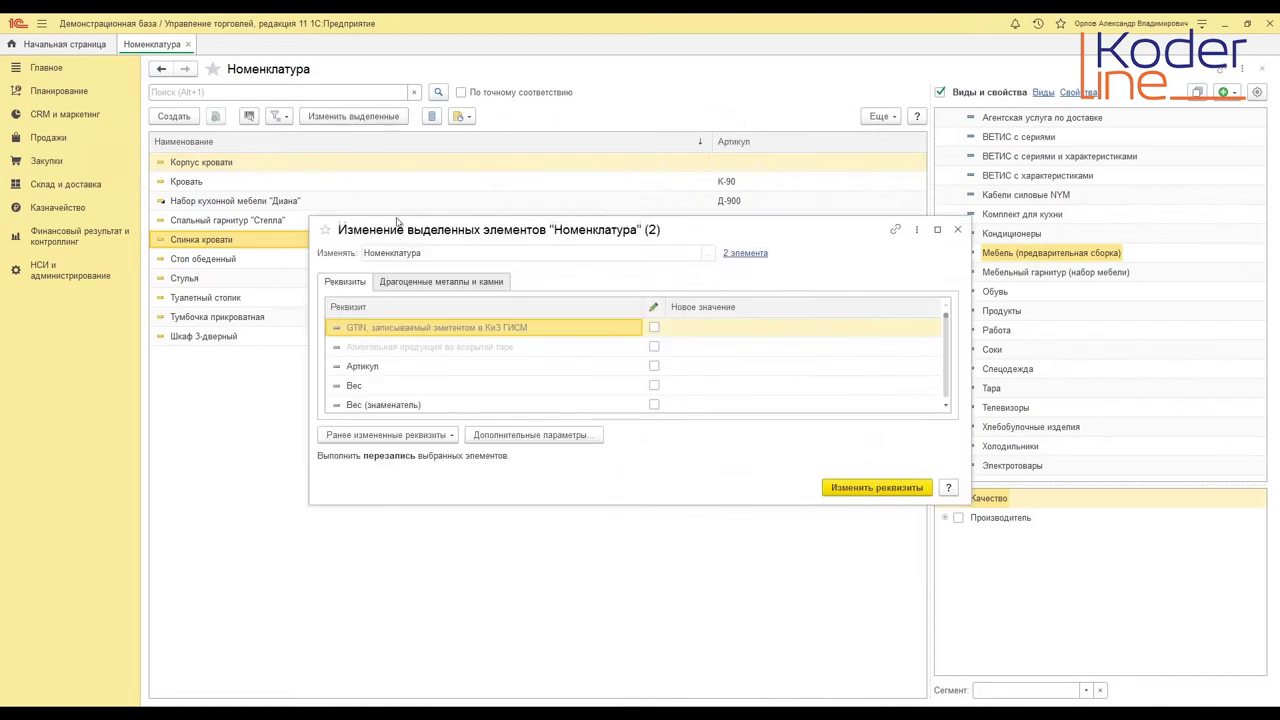
# - Set "Схема обеспечения" to "_Схема обеспечения комплектующими на Распределительном складе" for both bed components, apply the change and finish the group edit
pyautogui.scroll(-5, 390, 350)
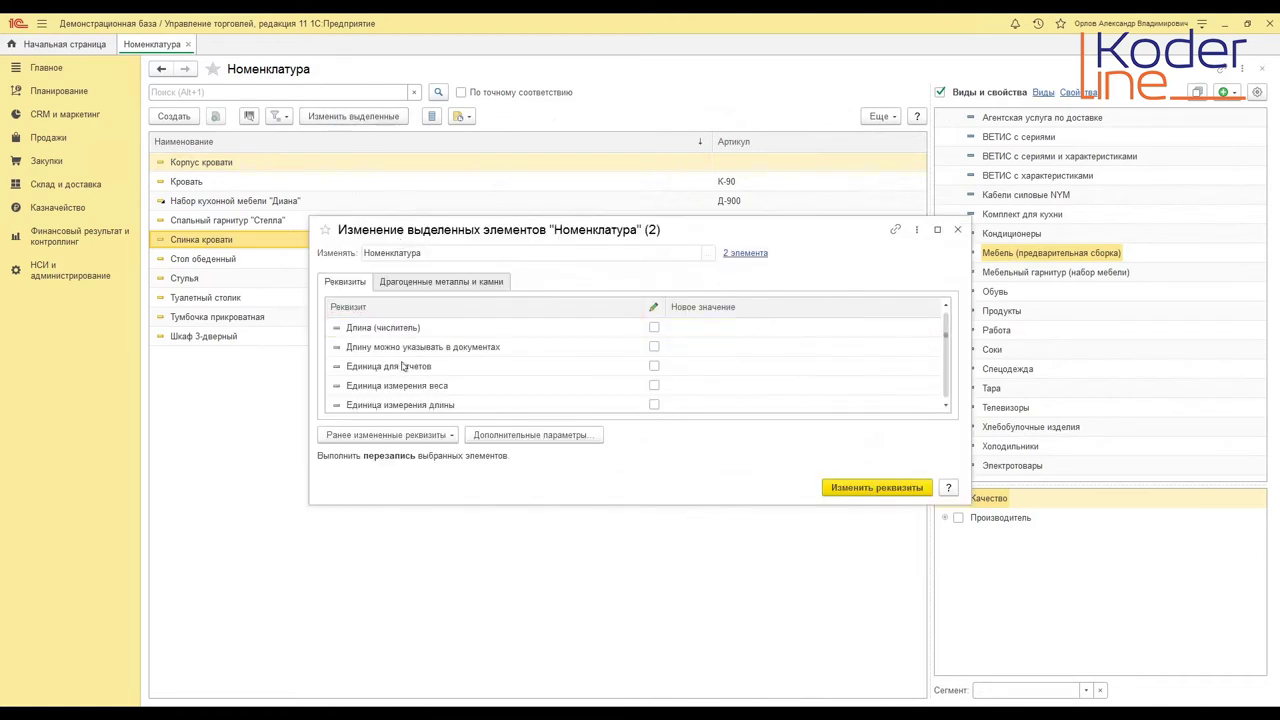
pyautogui.scroll(-8, 403, 367)
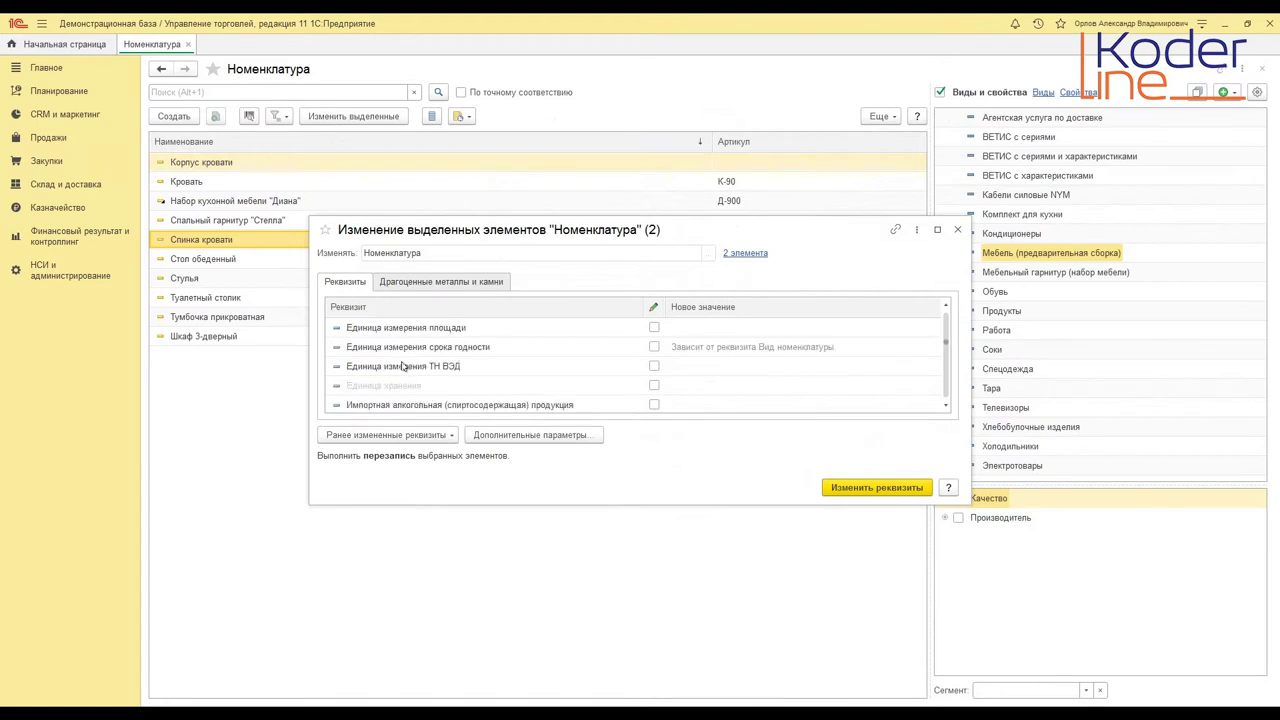
pyautogui.scroll(-8, 403, 367)
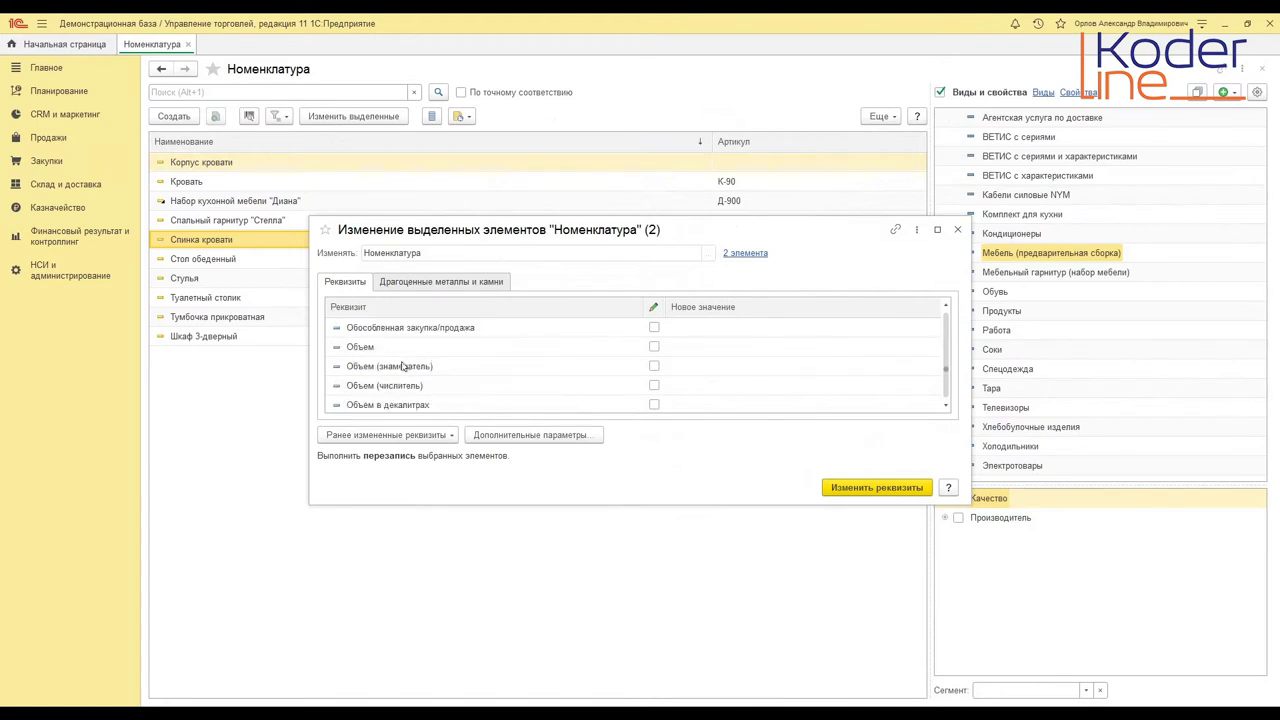
pyautogui.scroll(3, 423, 340)
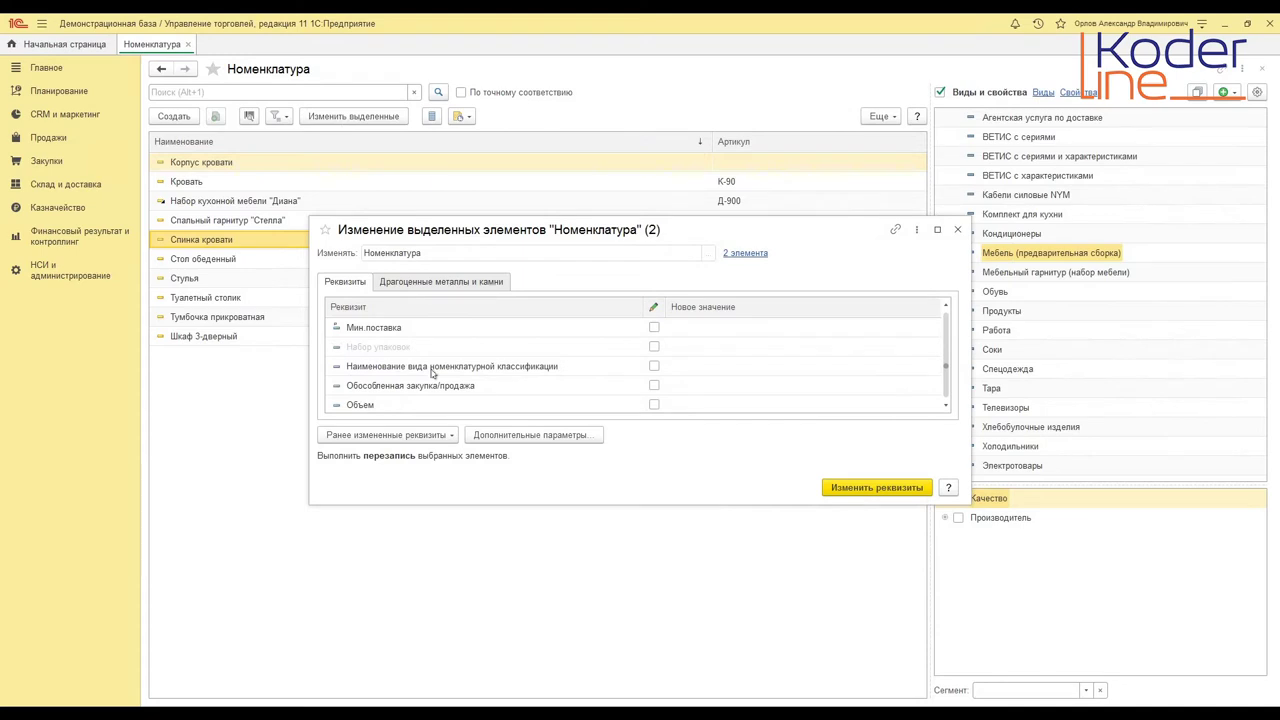
pyautogui.scroll(-5, 433, 372)
pyautogui.scroll(-8, 433, 372)
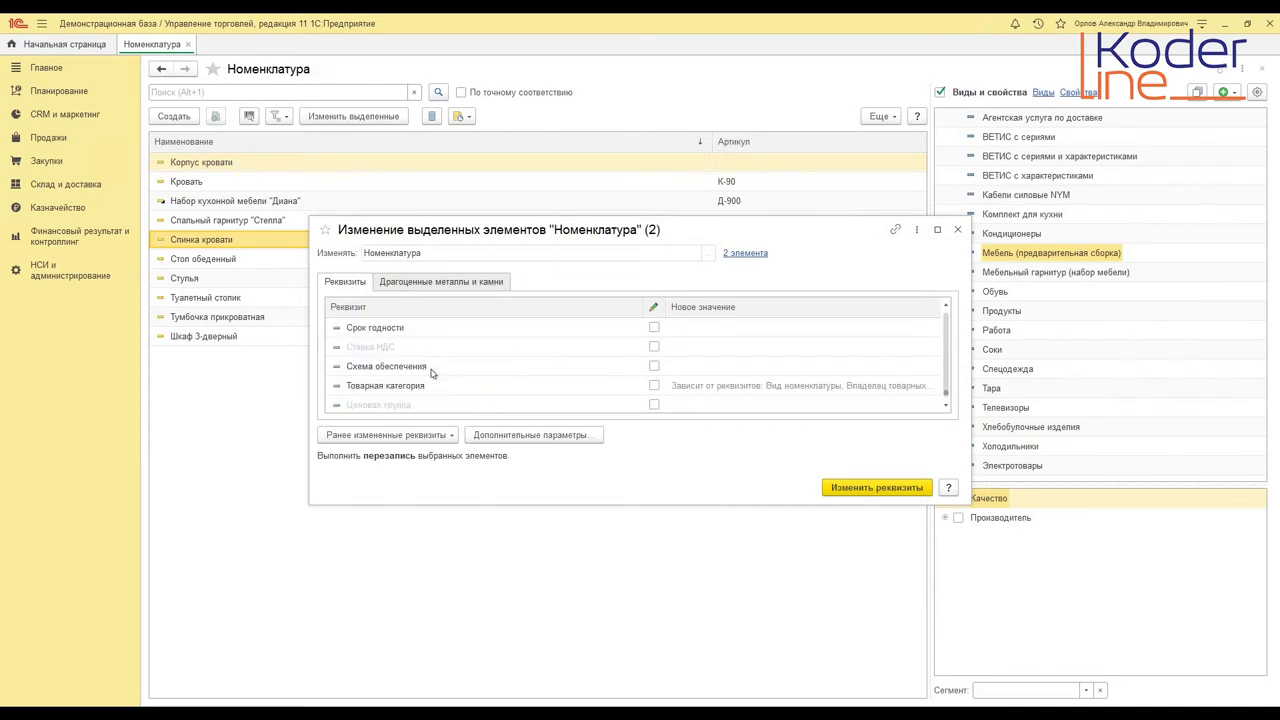
pyautogui.click(433, 374)
pyautogui.click(775, 372)
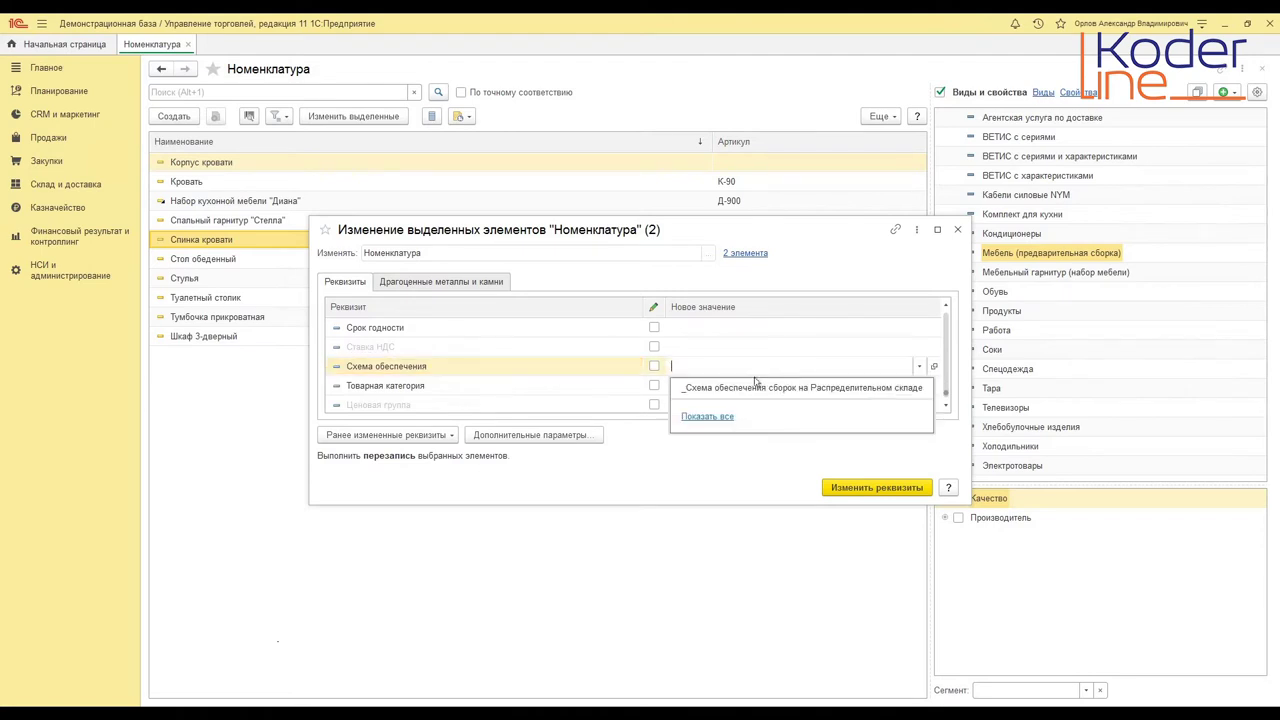
pyautogui.click(708, 416)
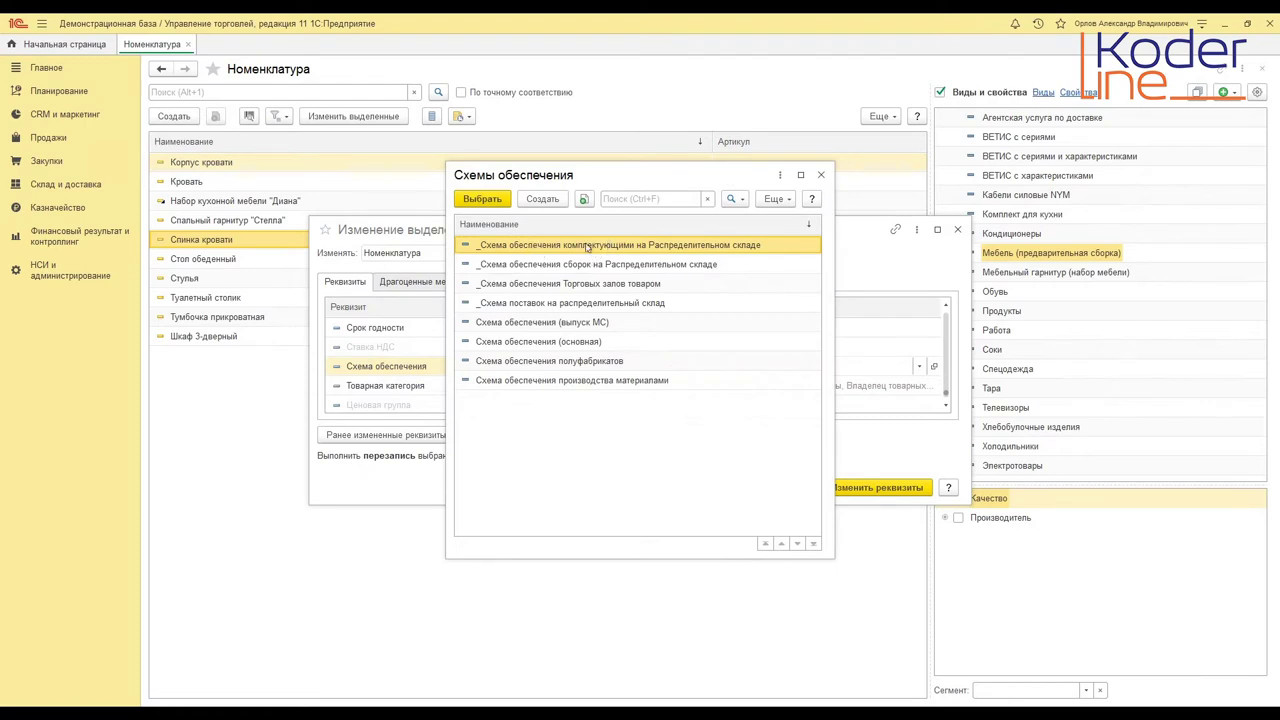
pyautogui.doubleClick(588, 247)
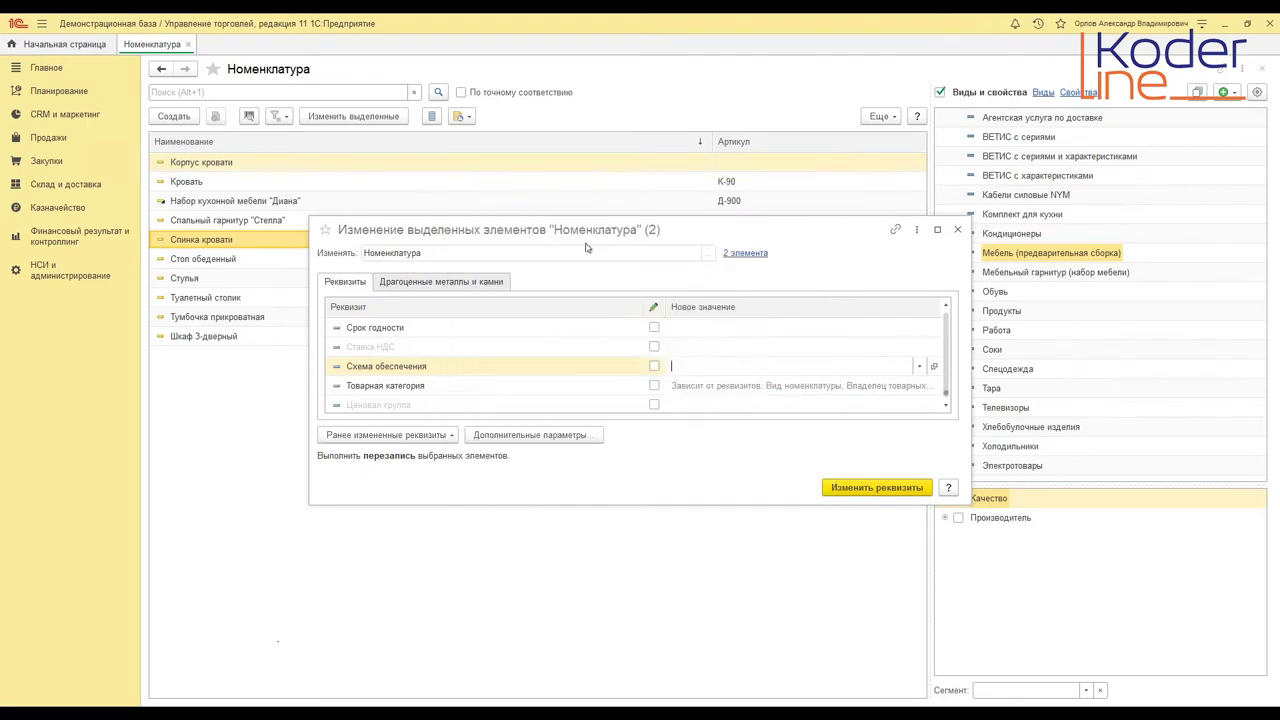
pyautogui.click(848, 489)
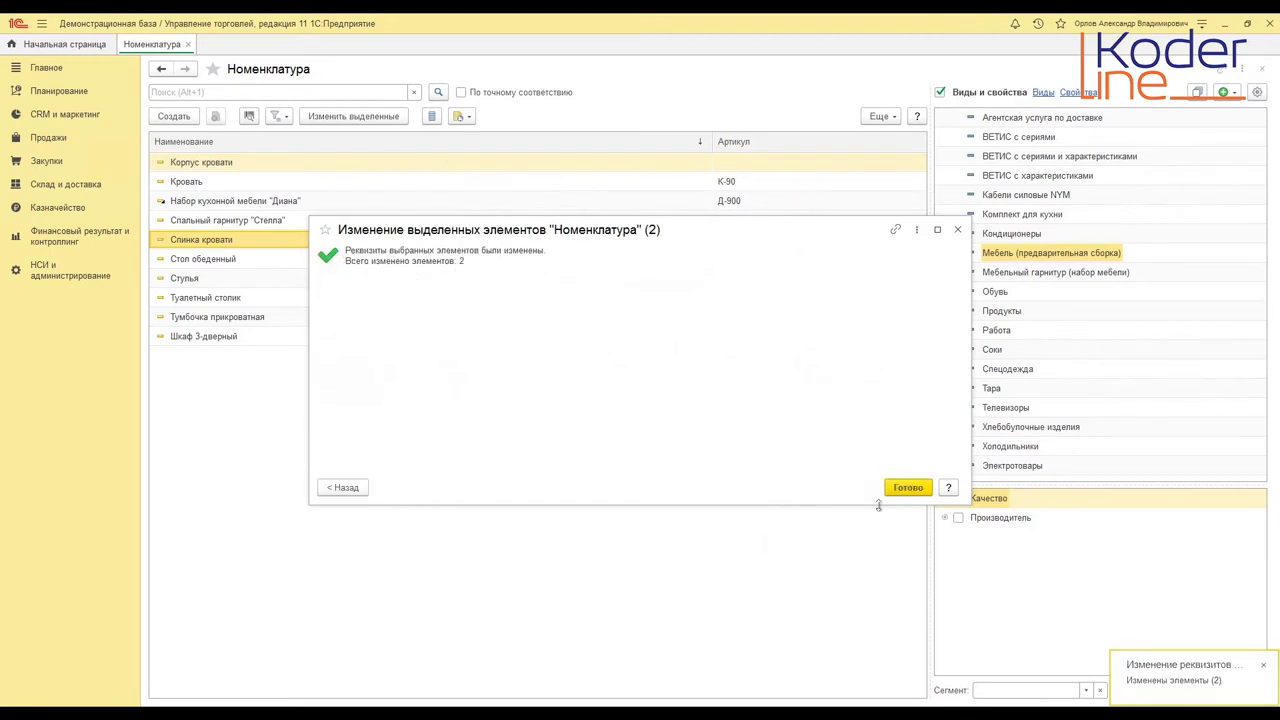
pyautogui.click(910, 490)
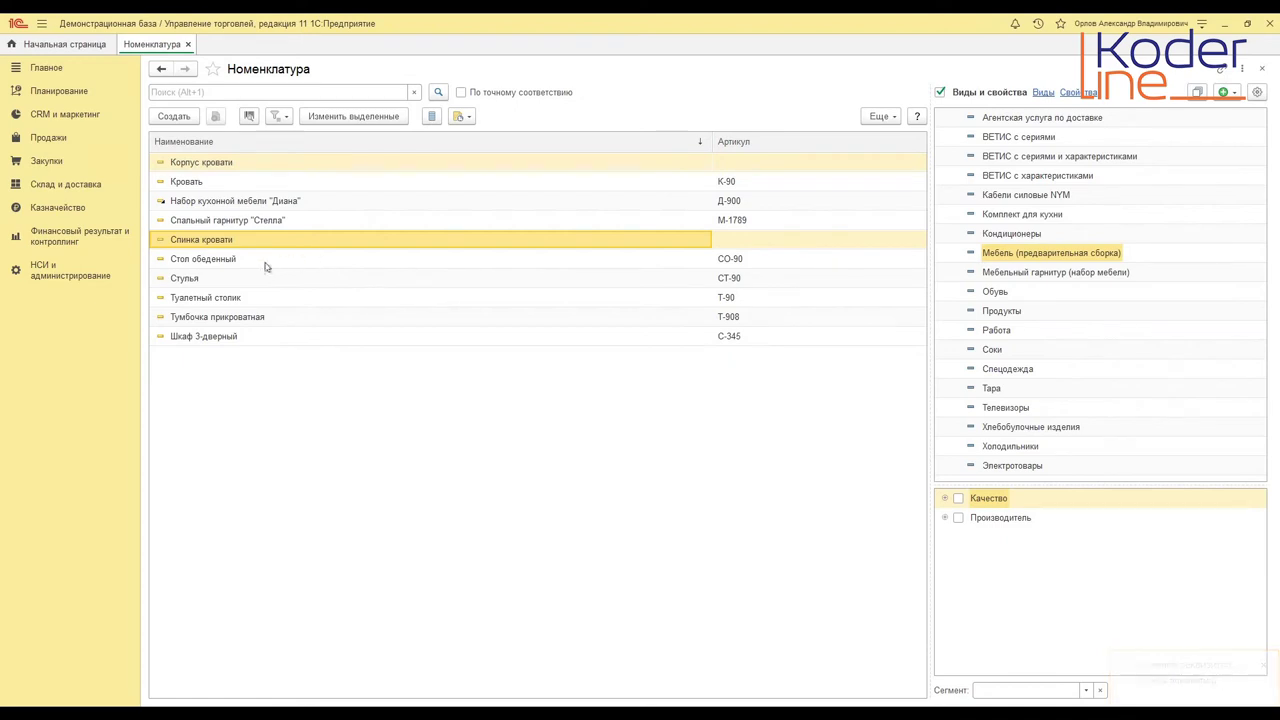
# - Open group attribute editing for "Стол обеденный", "Стулья", "Туалетный столик", "Тумбочка прикроватная" and "Шкаф 3-дверный"
pyautogui.click(223, 262)
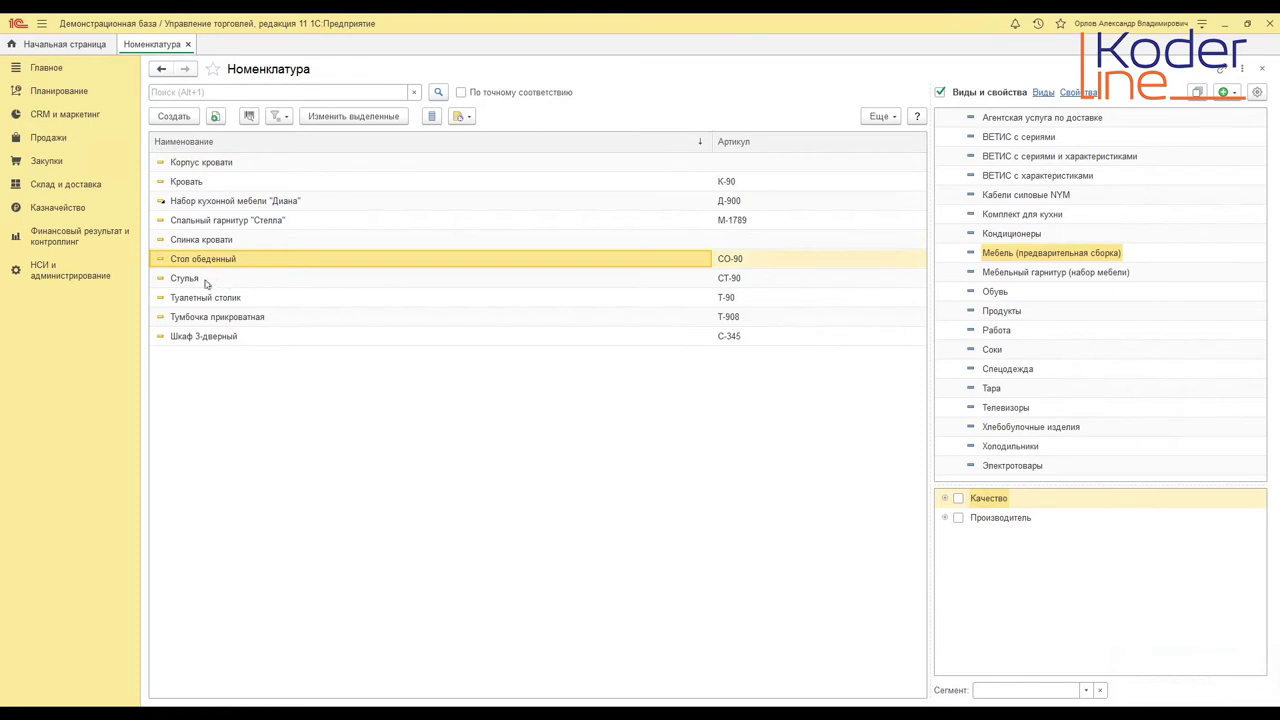
pyautogui.keyDown('ctrl'); pyautogui.click(198, 281); pyautogui.keyUp('ctrl')
pyautogui.keyDown('ctrl'); pyautogui.click(200, 300); pyautogui.keyUp('ctrl')
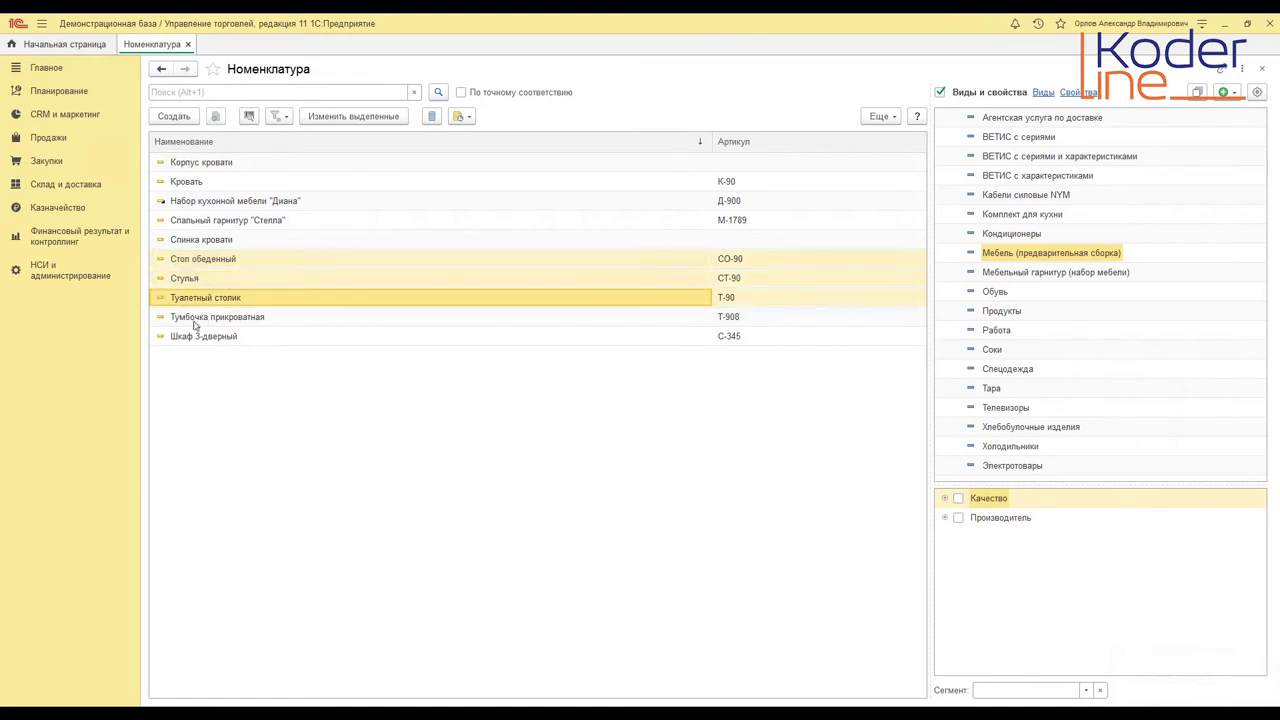
pyautogui.keyDown('ctrl'); pyautogui.click(198, 318); pyautogui.keyUp('ctrl')
pyautogui.keyDown('ctrl'); pyautogui.click(196, 338); pyautogui.keyUp('ctrl')
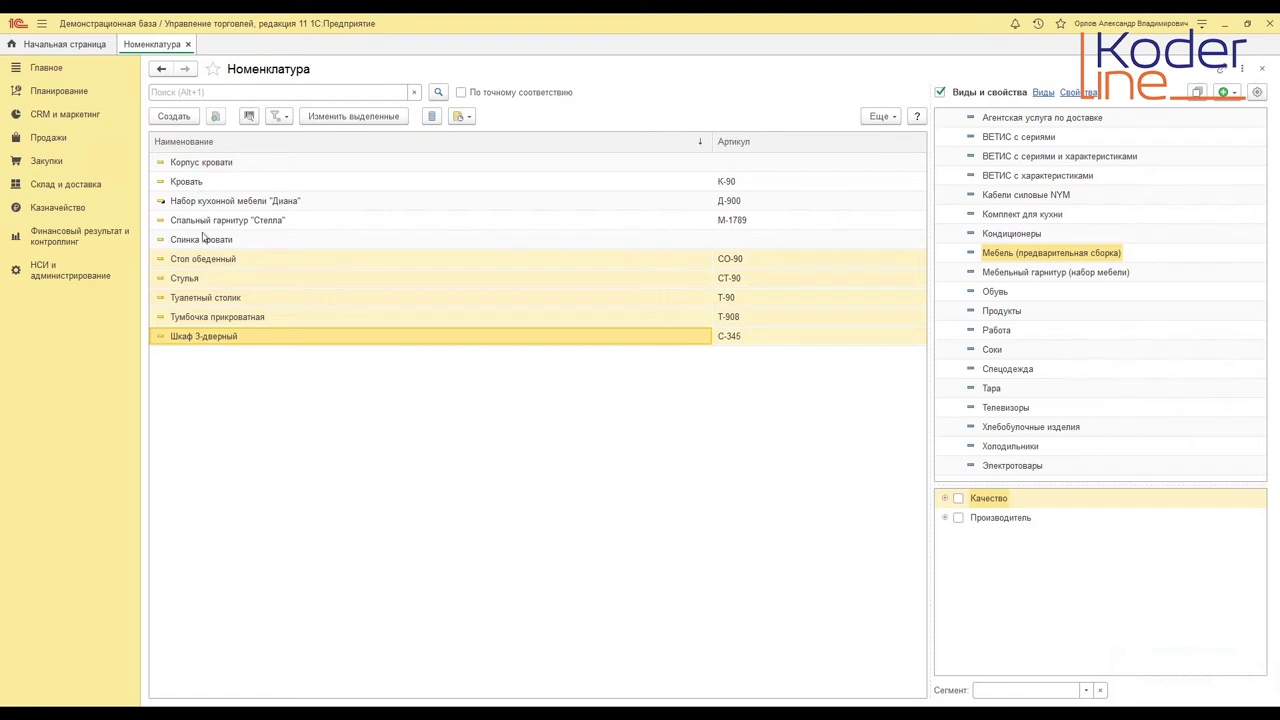
pyautogui.rightClick(207, 264)
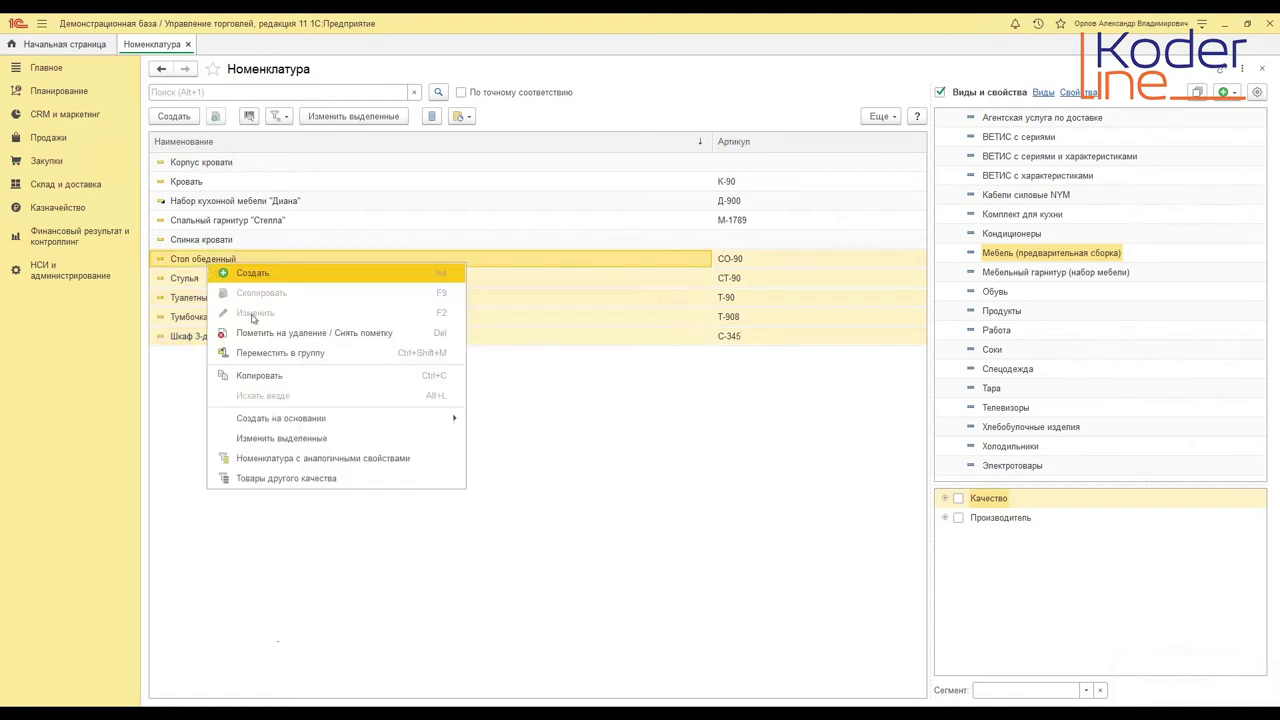
pyautogui.click(355, 116)
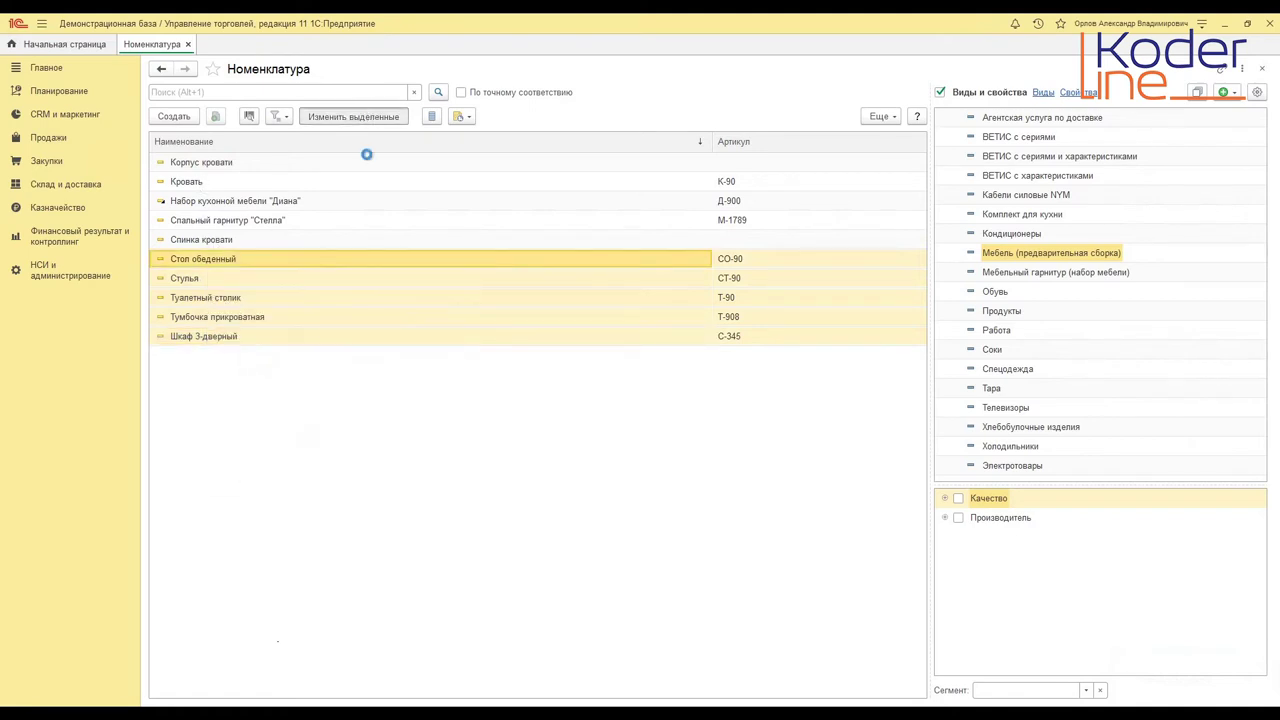
pyautogui.scroll(-15, 423, 400)
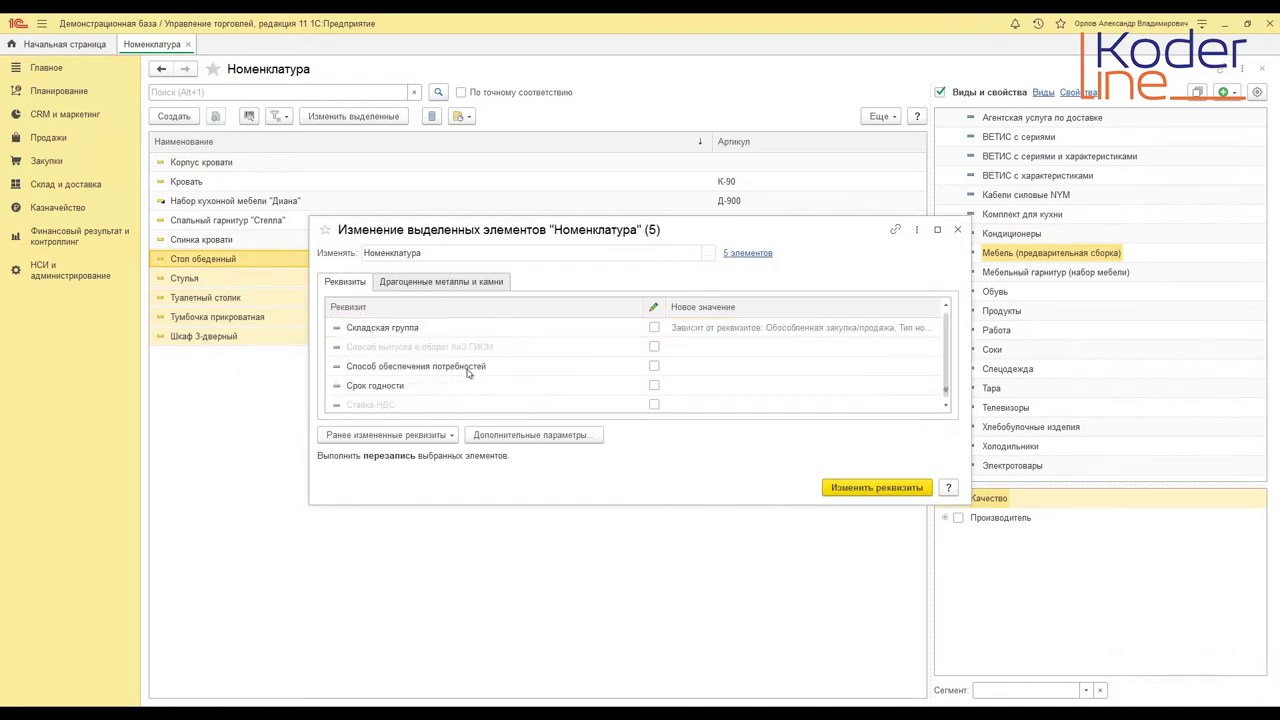
pyautogui.click(706, 369)
pyautogui.click(745, 369)
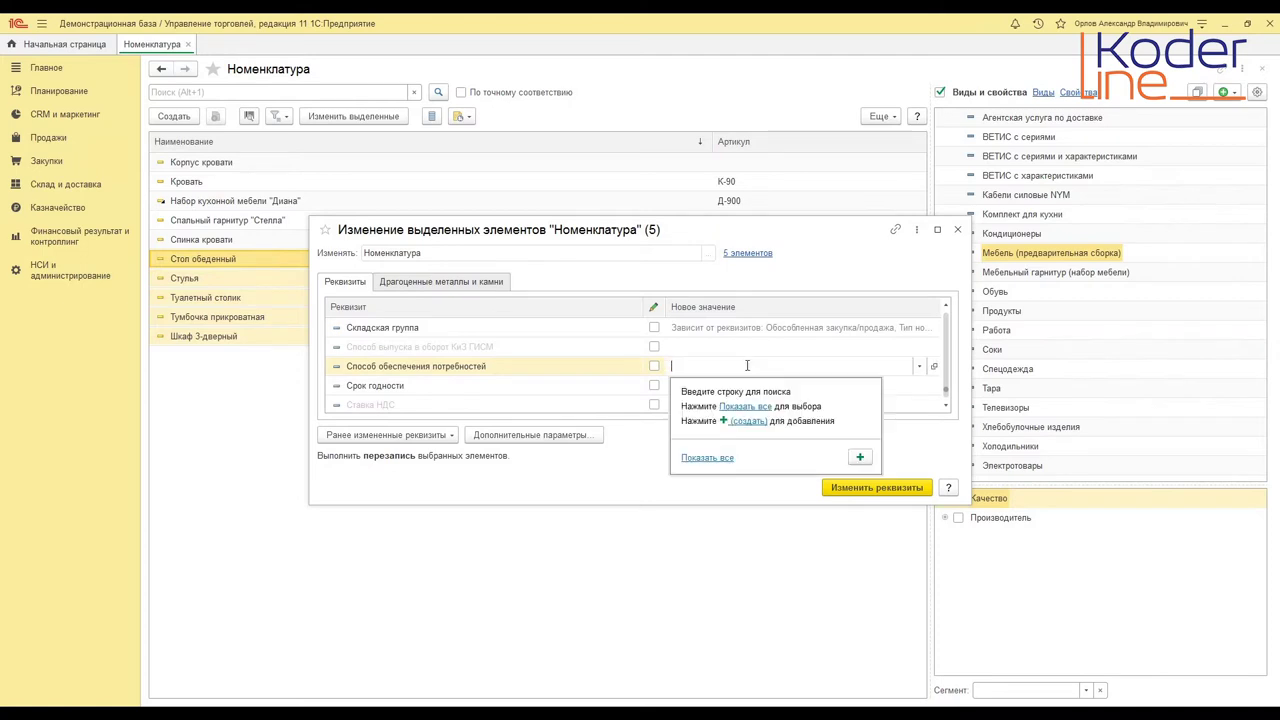
pyautogui.click(743, 407)
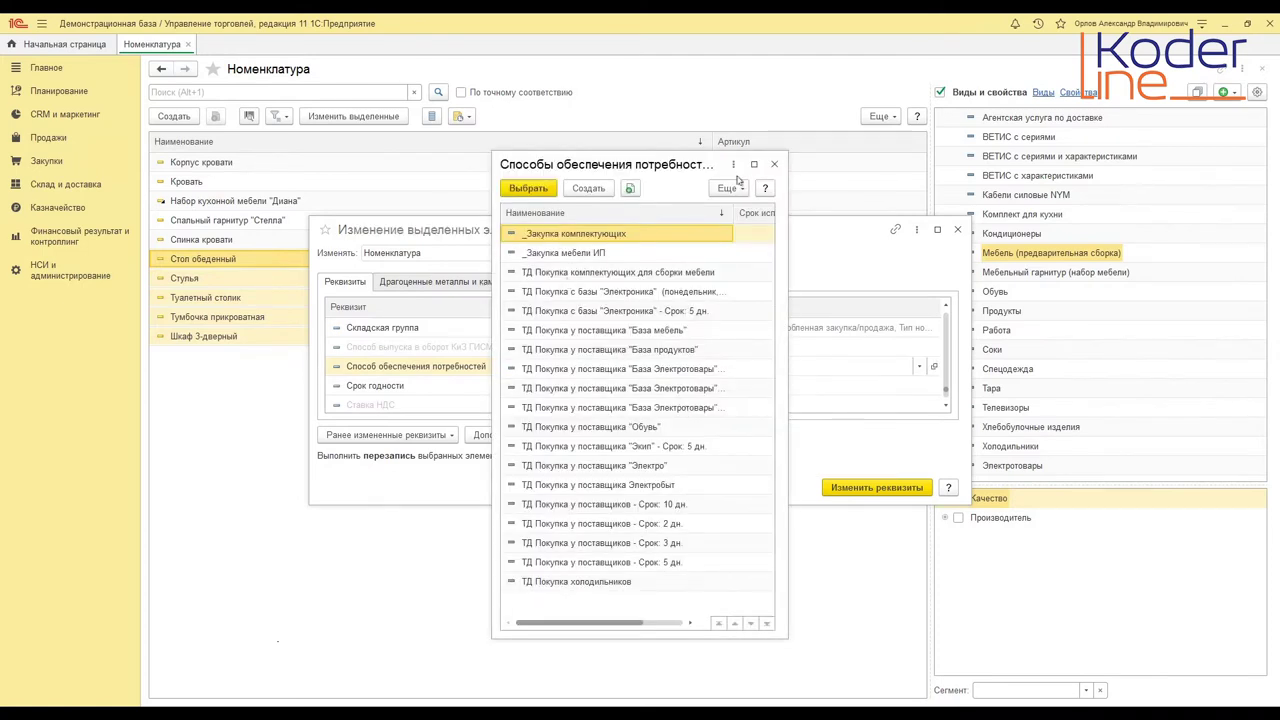
pyautogui.click(774, 164)
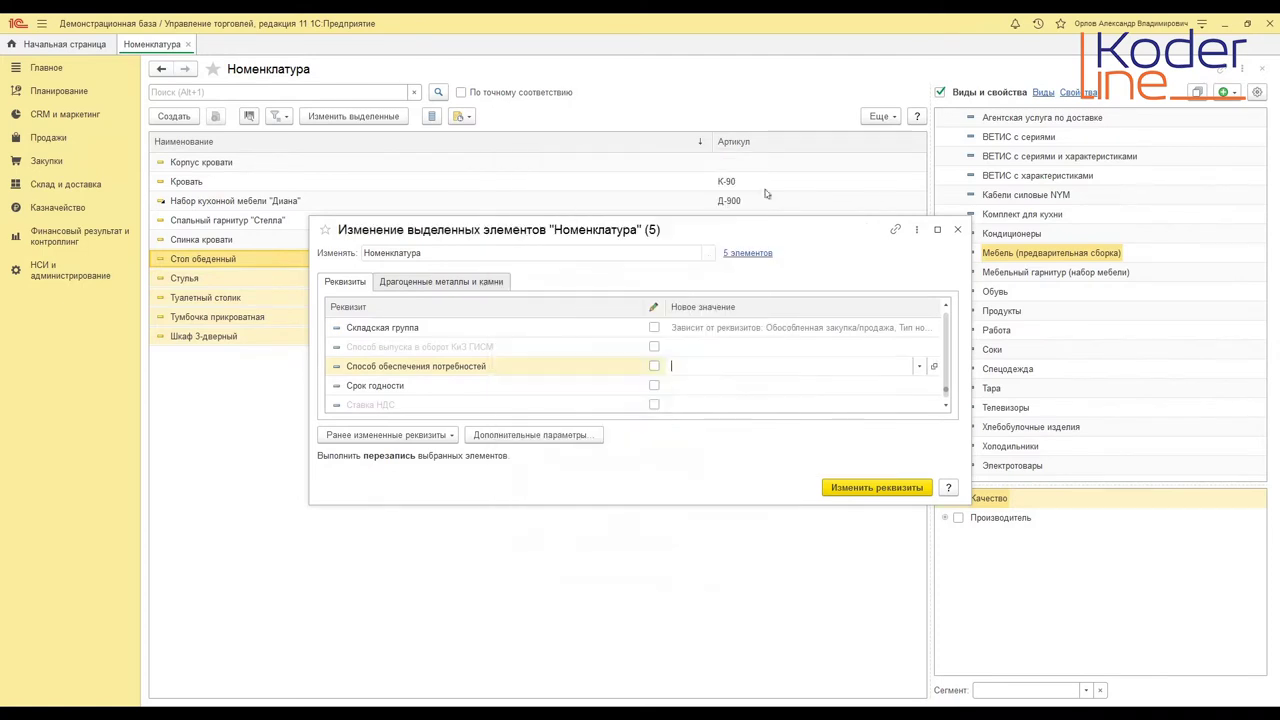
# - Set "Схема обеспечения" to "_Схема поставок на распределительный склад" for the five selected furniture items and apply the change
pyautogui.click(447, 388)
pyautogui.scroll(-3, 448, 393)
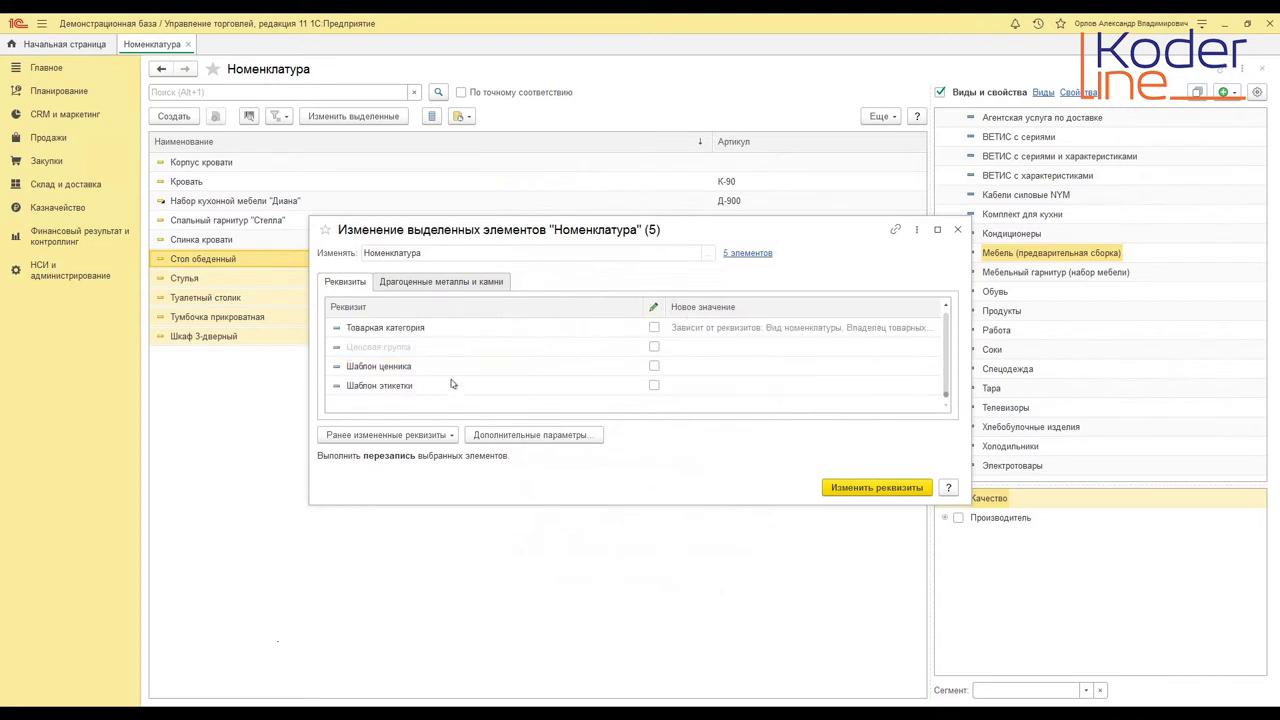
pyautogui.scroll(3, 457, 385)
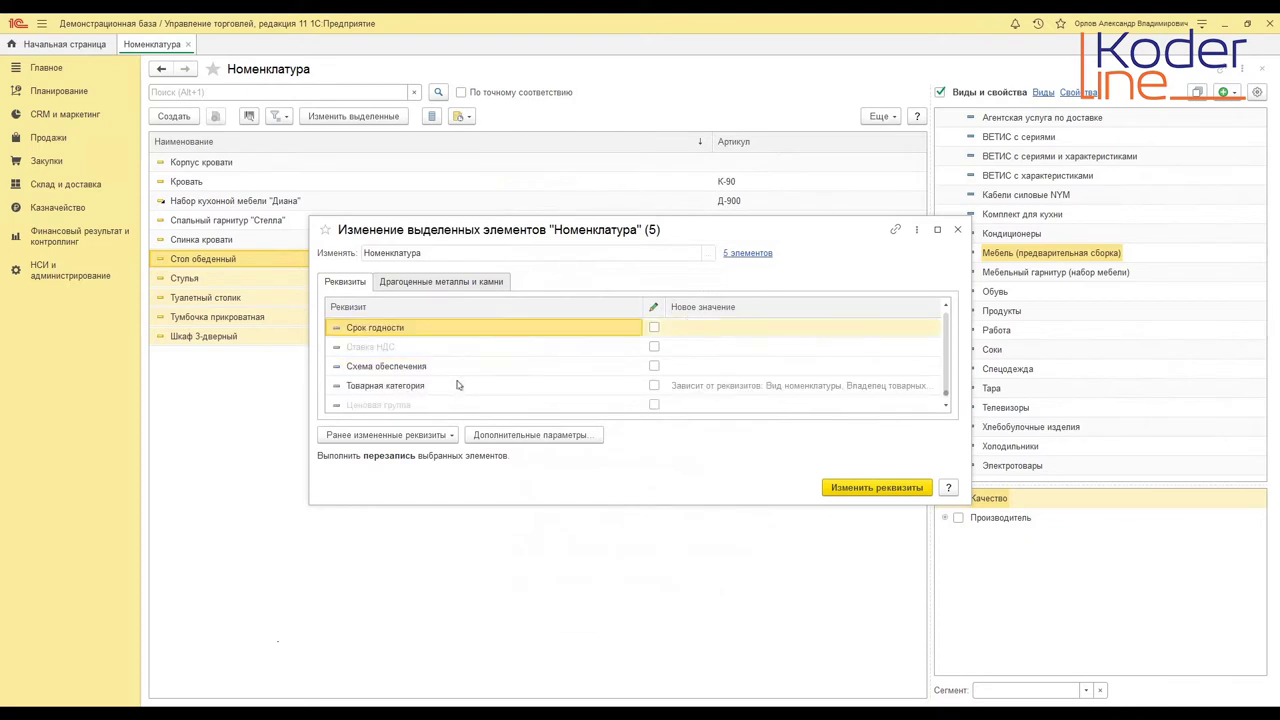
pyautogui.click(470, 366)
pyautogui.click(786, 366)
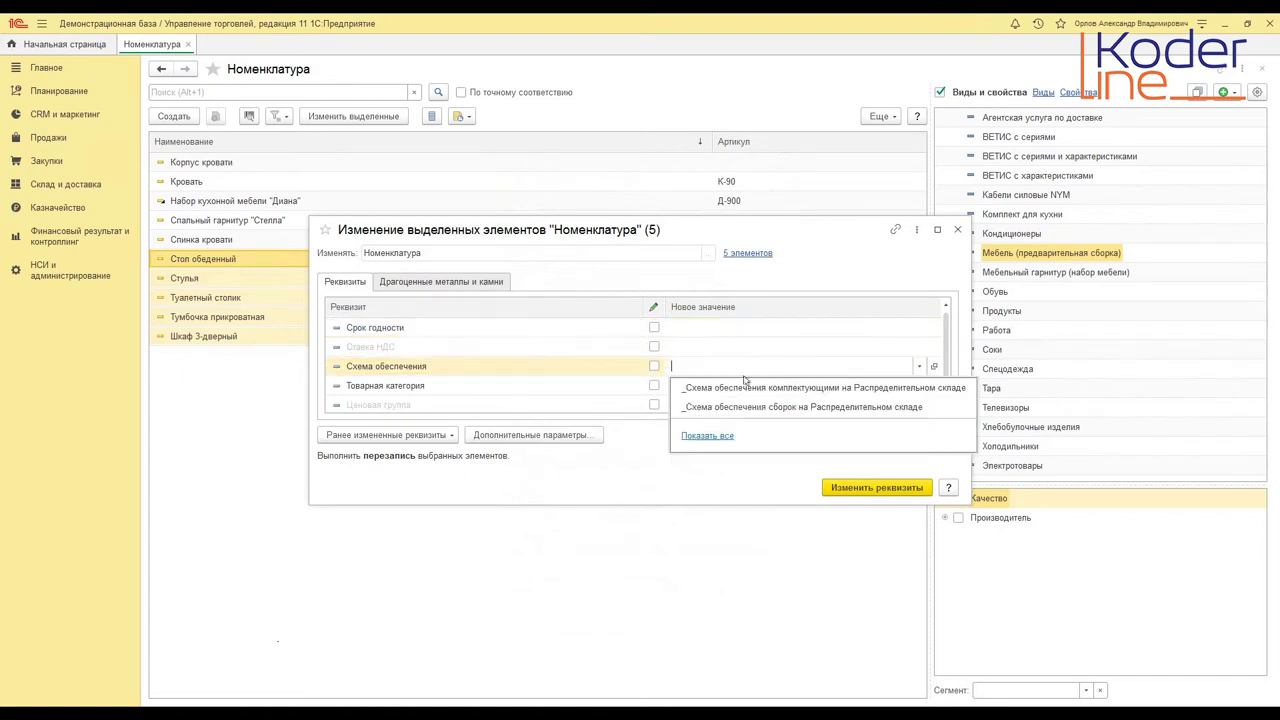
pyautogui.click(718, 436)
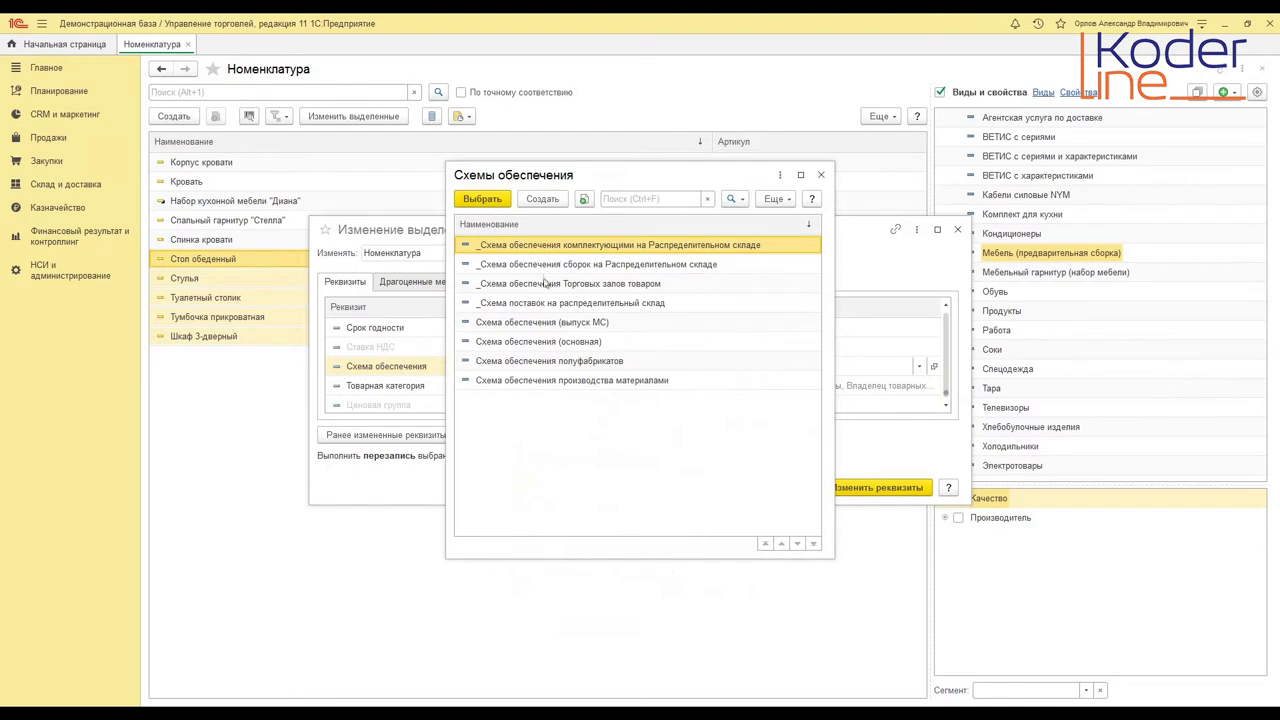
pyautogui.doubleClick(610, 302)
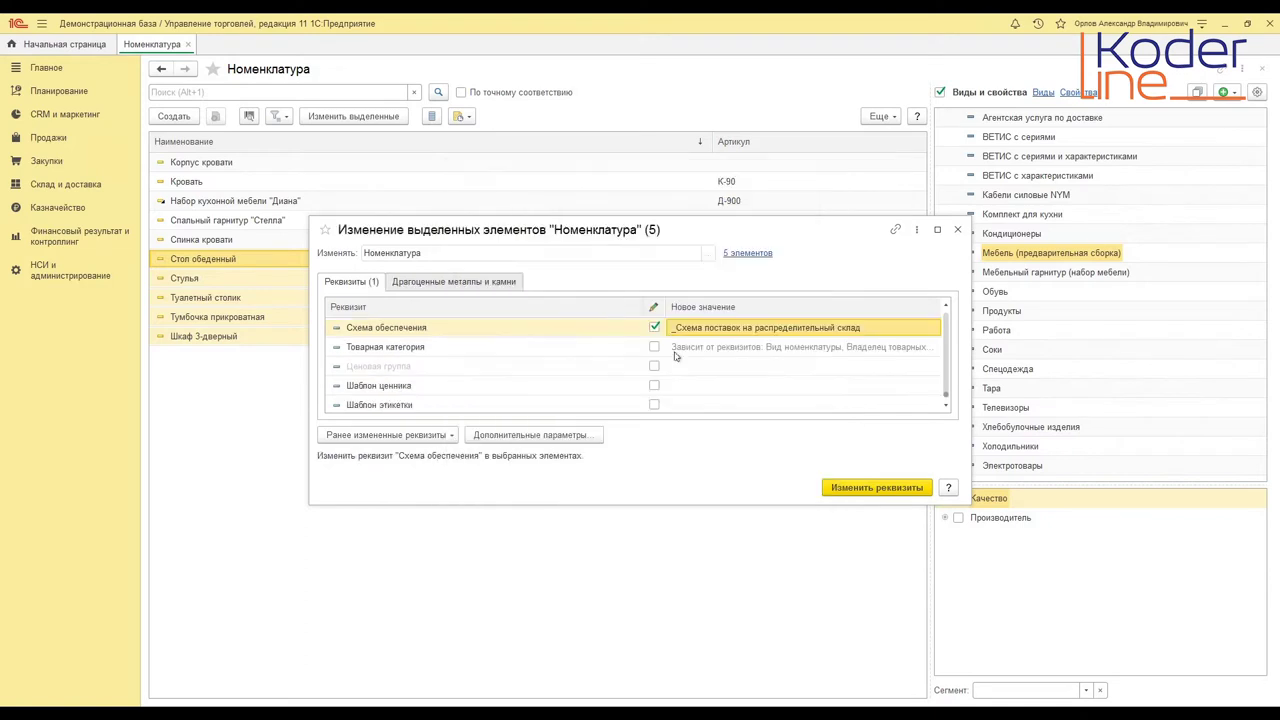
pyautogui.click(887, 488)
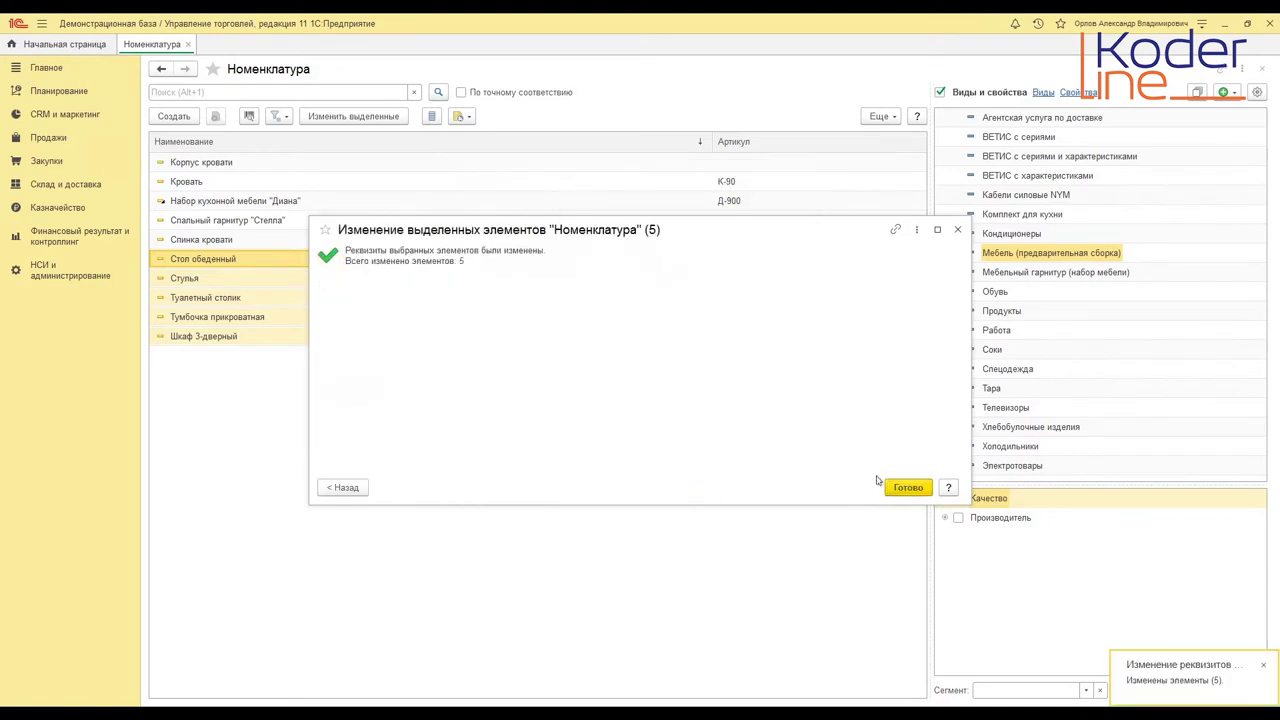
# - Finish the group edit and open the "Обеспечение и производство" settings of the item "Набор кухонной мебели "Диана""
pyautogui.click(880, 485)
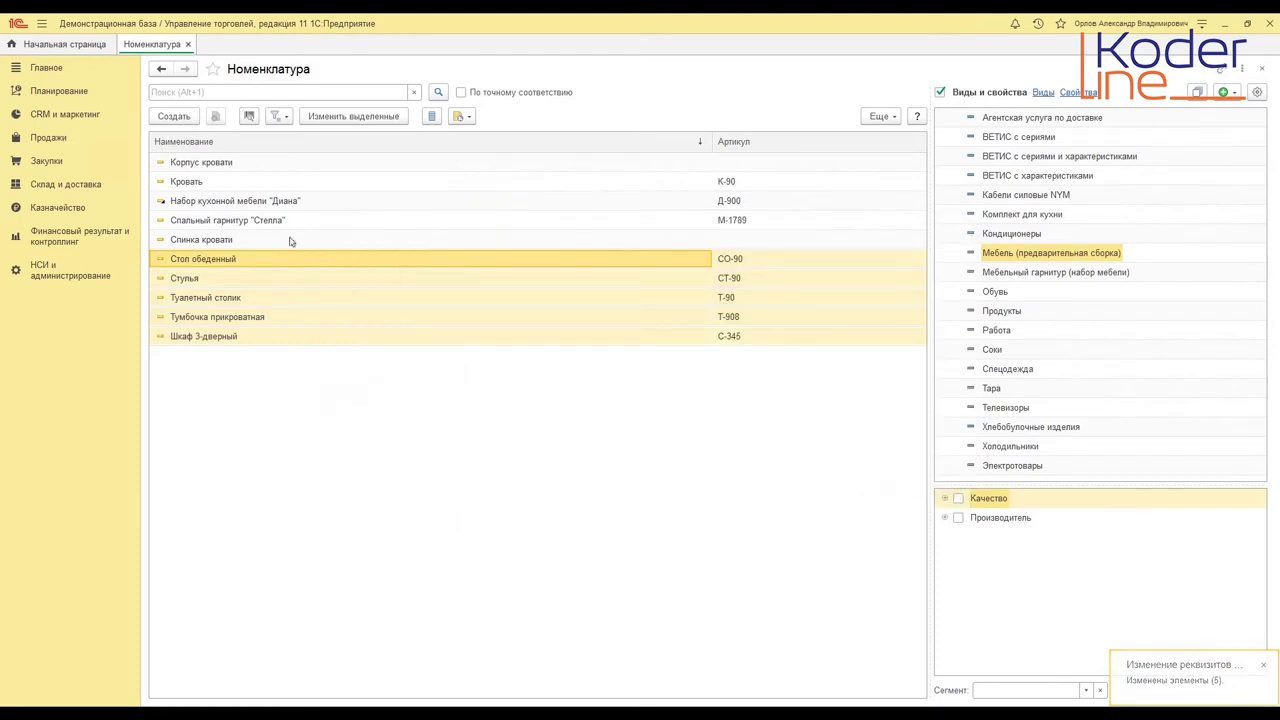
pyautogui.click(306, 202)
pyautogui.doubleClick(306, 202)
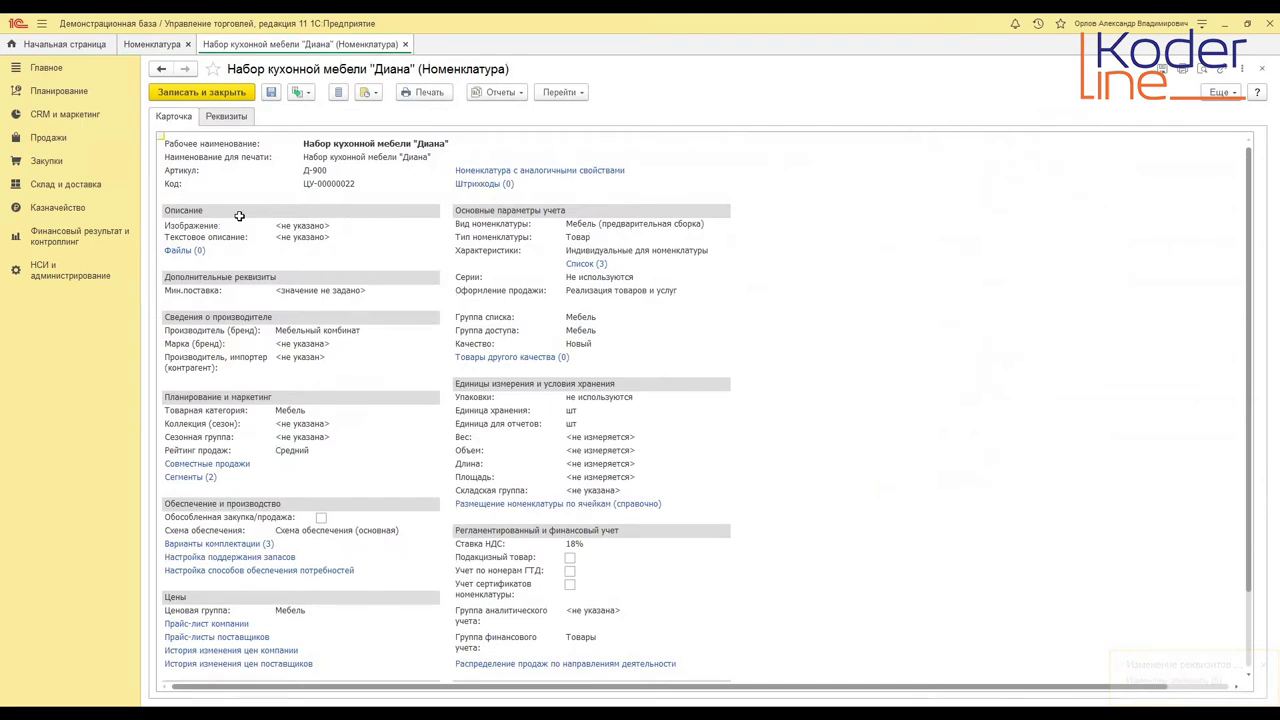
pyautogui.click(243, 121)
pyautogui.click(174, 307)
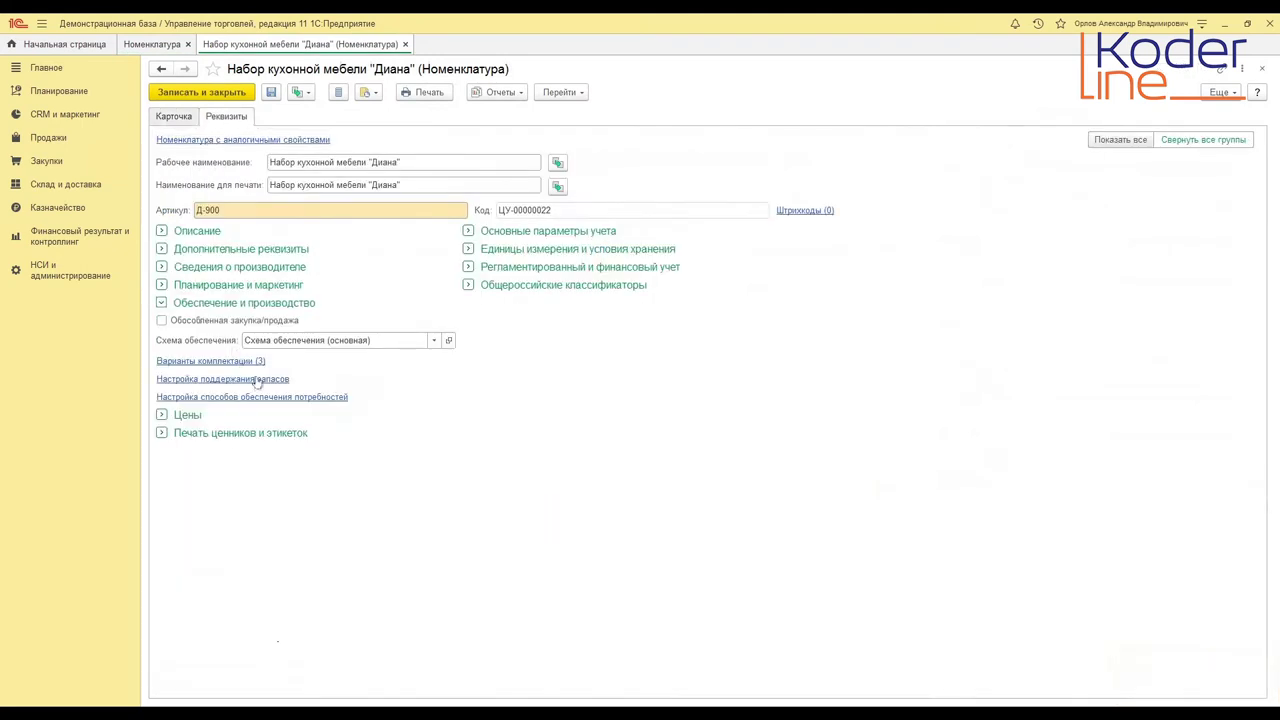
# - Set "Схема обеспечения" of the "Диана" kitchen set to "_Схема обеспечения сборок на Распределительном складе" and save and close the item
pyautogui.click(433, 340)
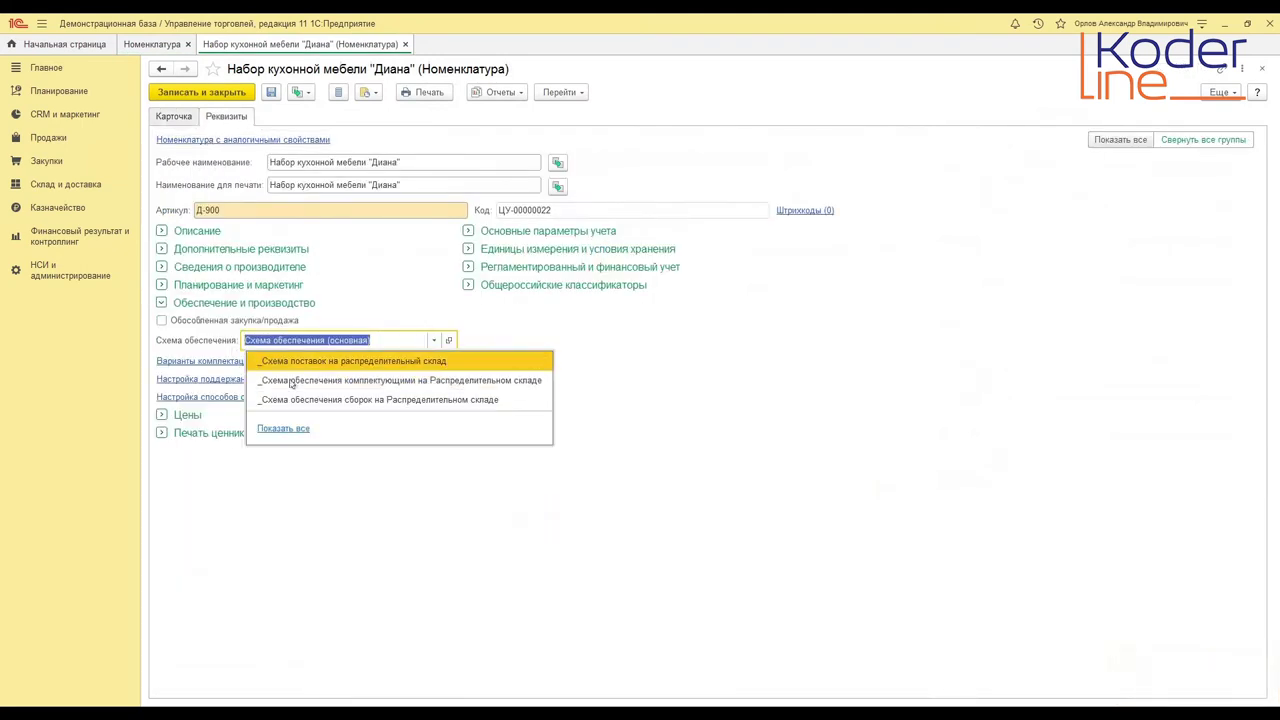
pyautogui.click(288, 428)
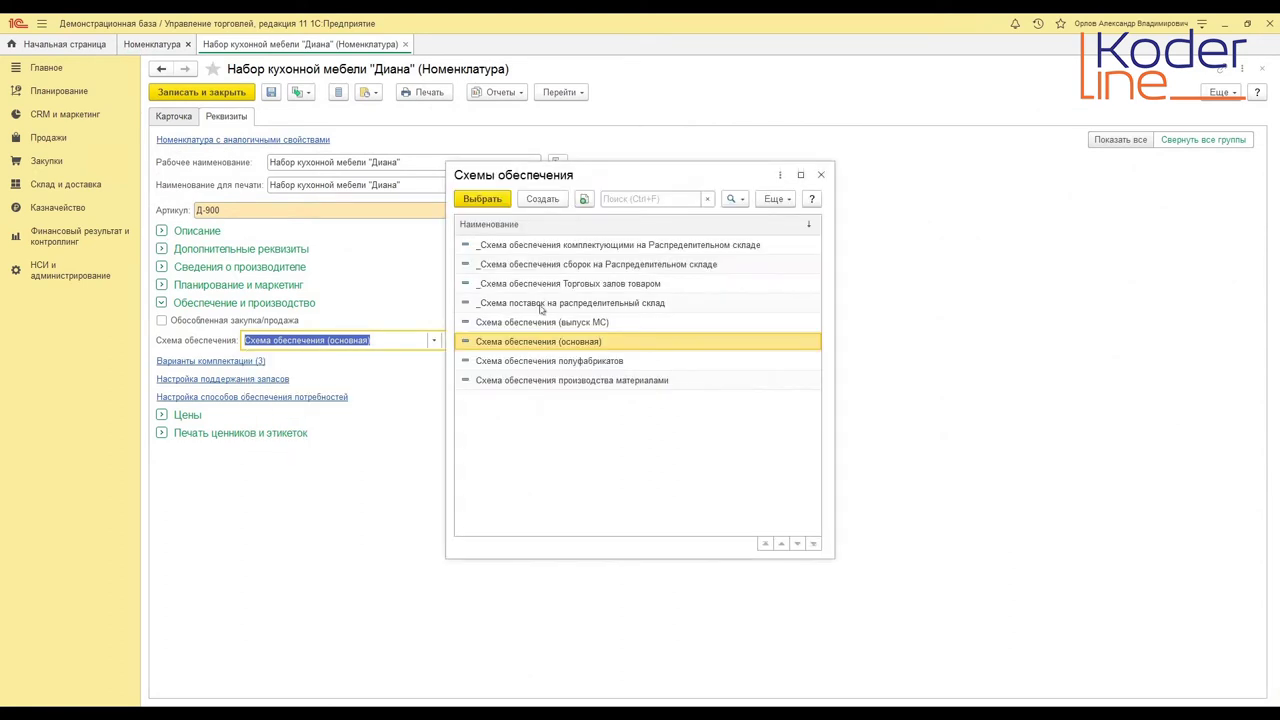
pyautogui.doubleClick(593, 266)
pyautogui.click(226, 93)
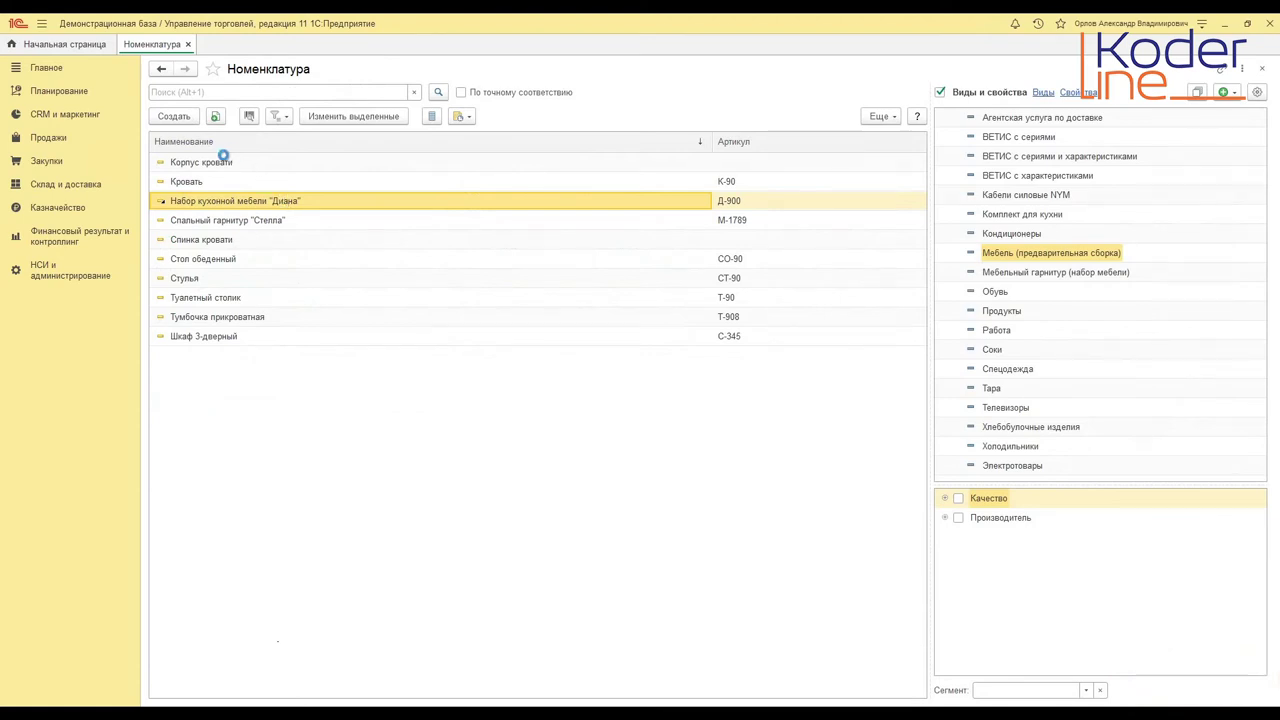
# - From the "Корпус кровати" item, examine the default "Схема обеспечения" setting of its type "Мебель (предварительная сборка)" and close both without changes
pyautogui.doubleClick(224, 160)
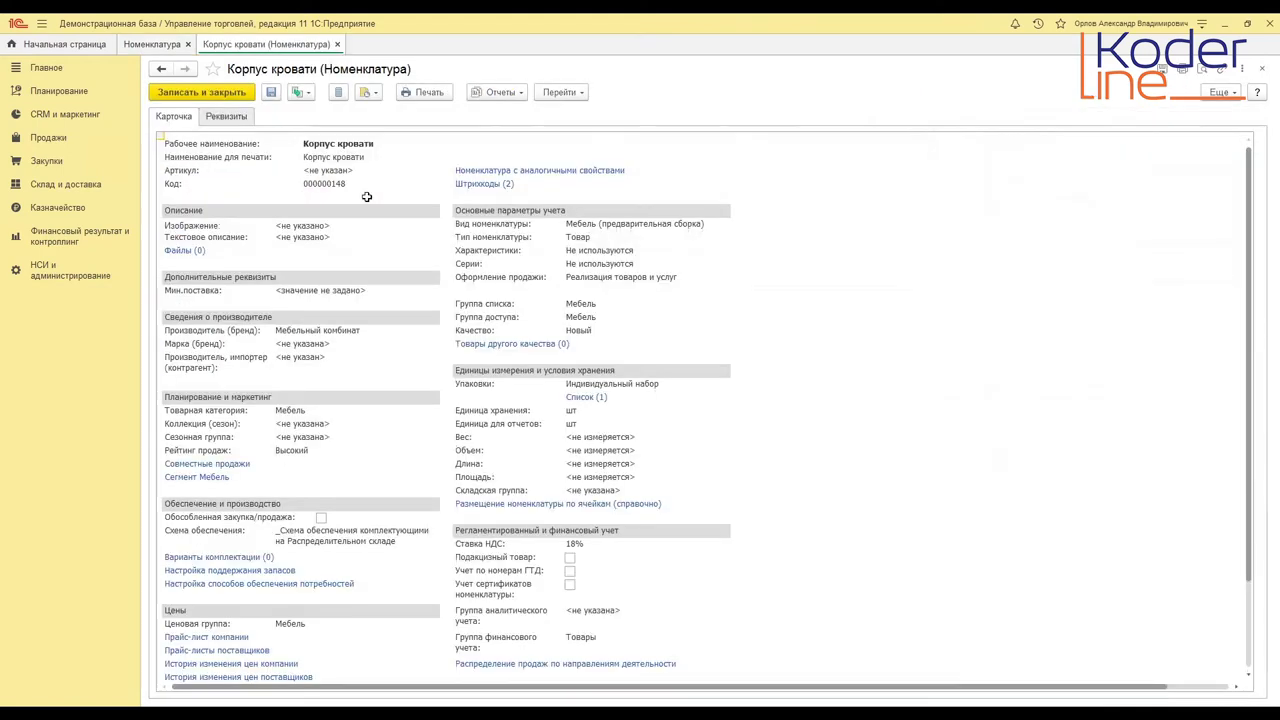
pyautogui.click(240, 117)
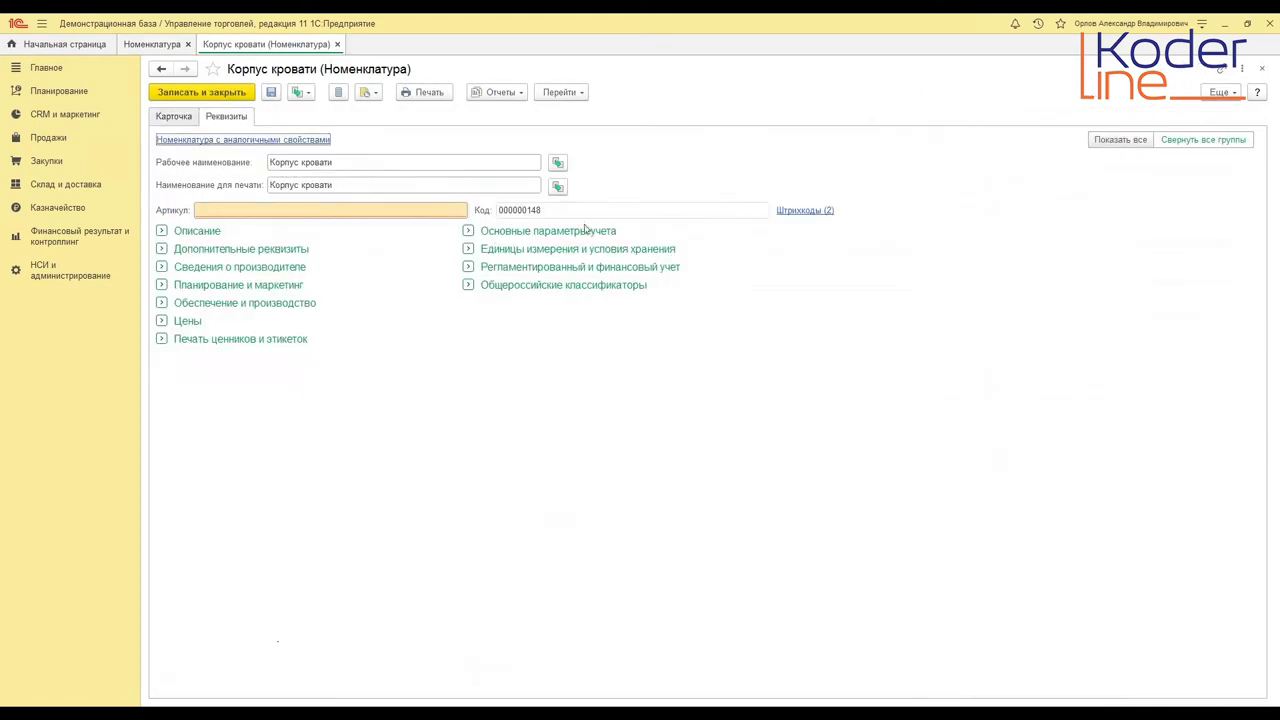
pyautogui.click(468, 231)
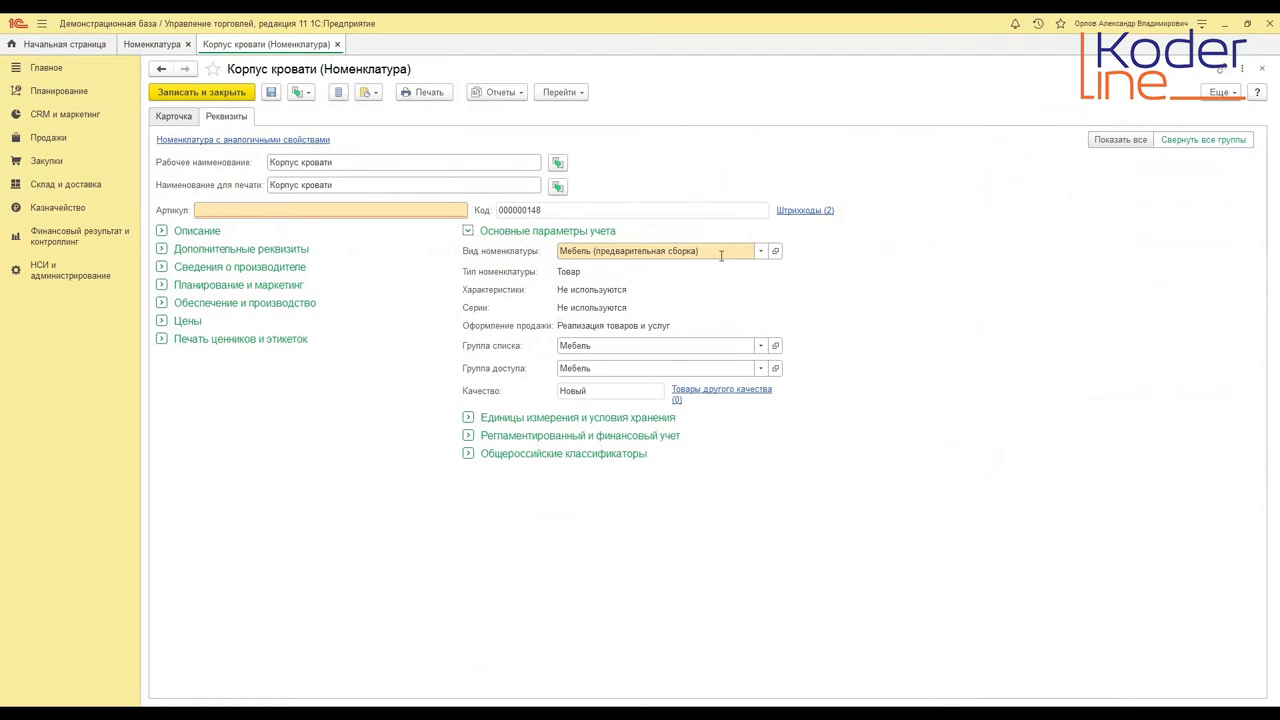
pyautogui.click(776, 252)
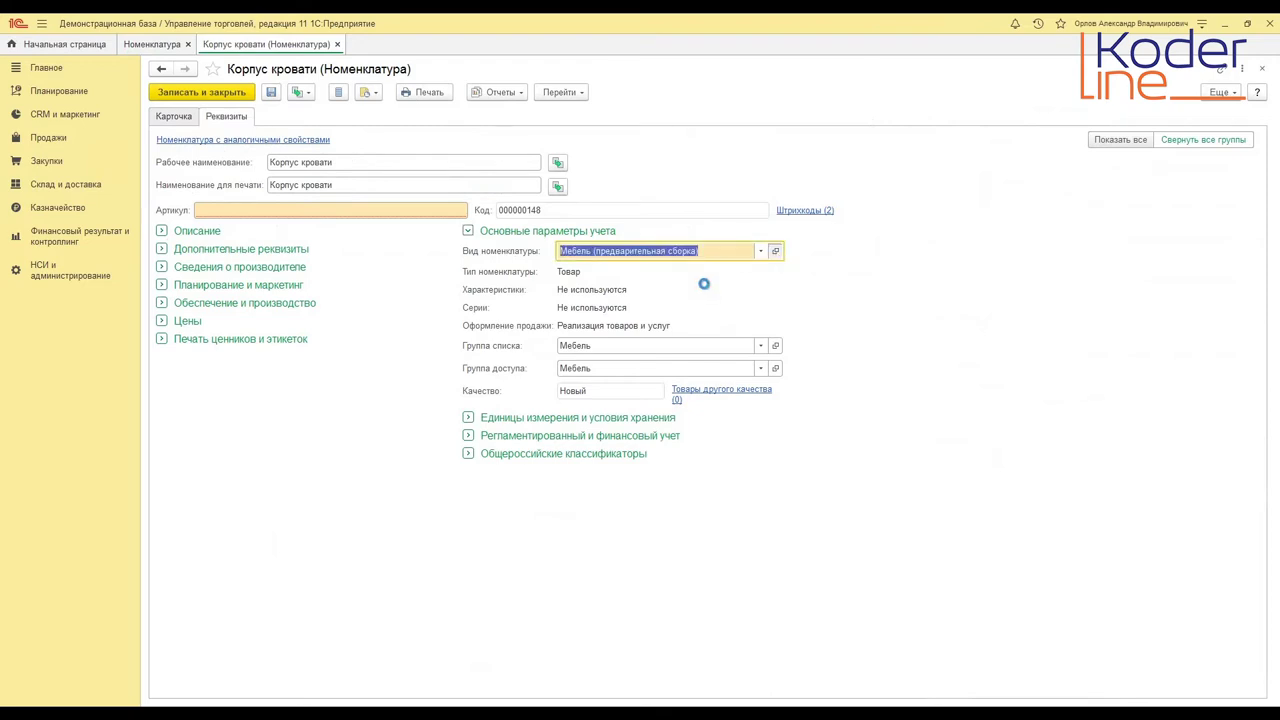
pyautogui.click(198, 177)
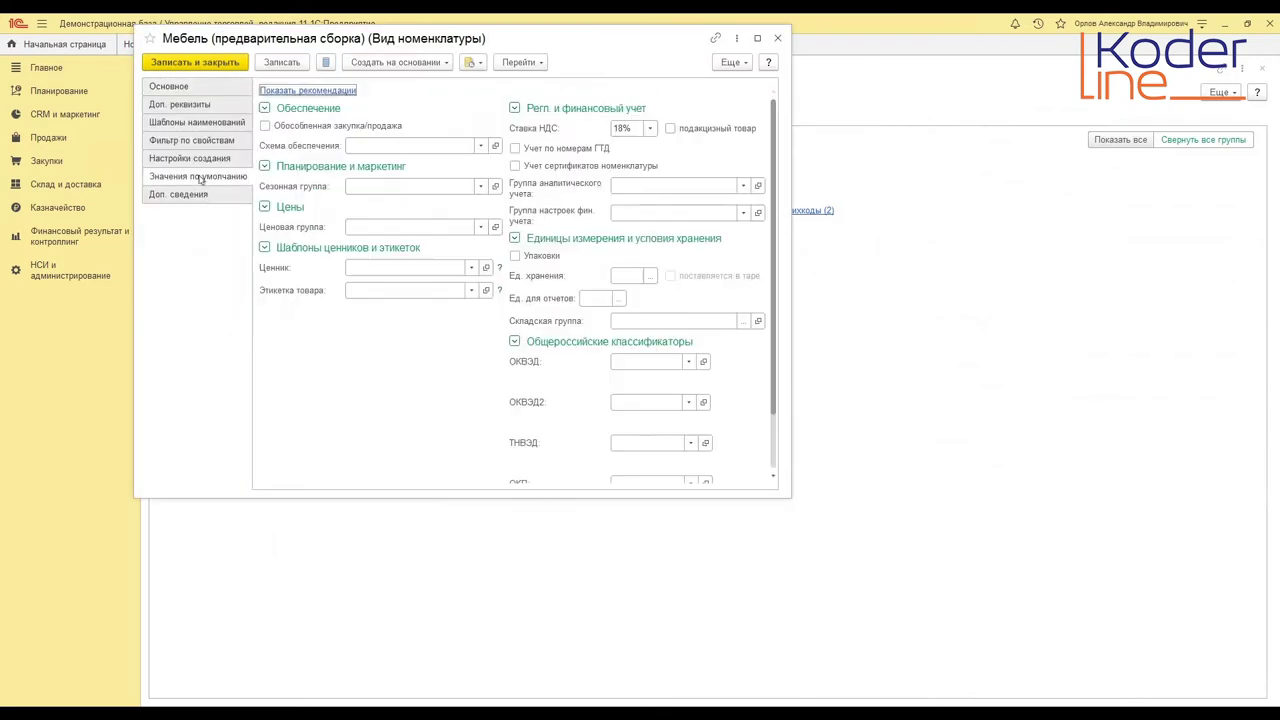
pyautogui.click(349, 145)
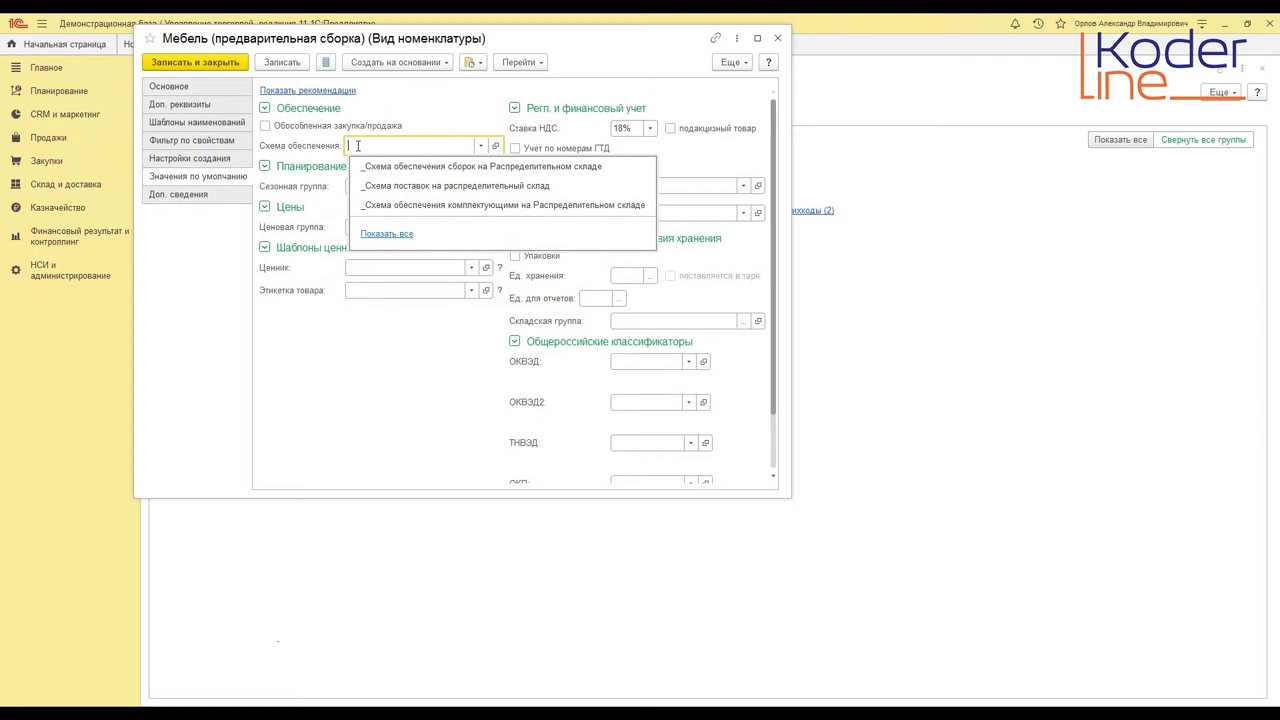
pyautogui.click(794, 40)
pyautogui.click(779, 40)
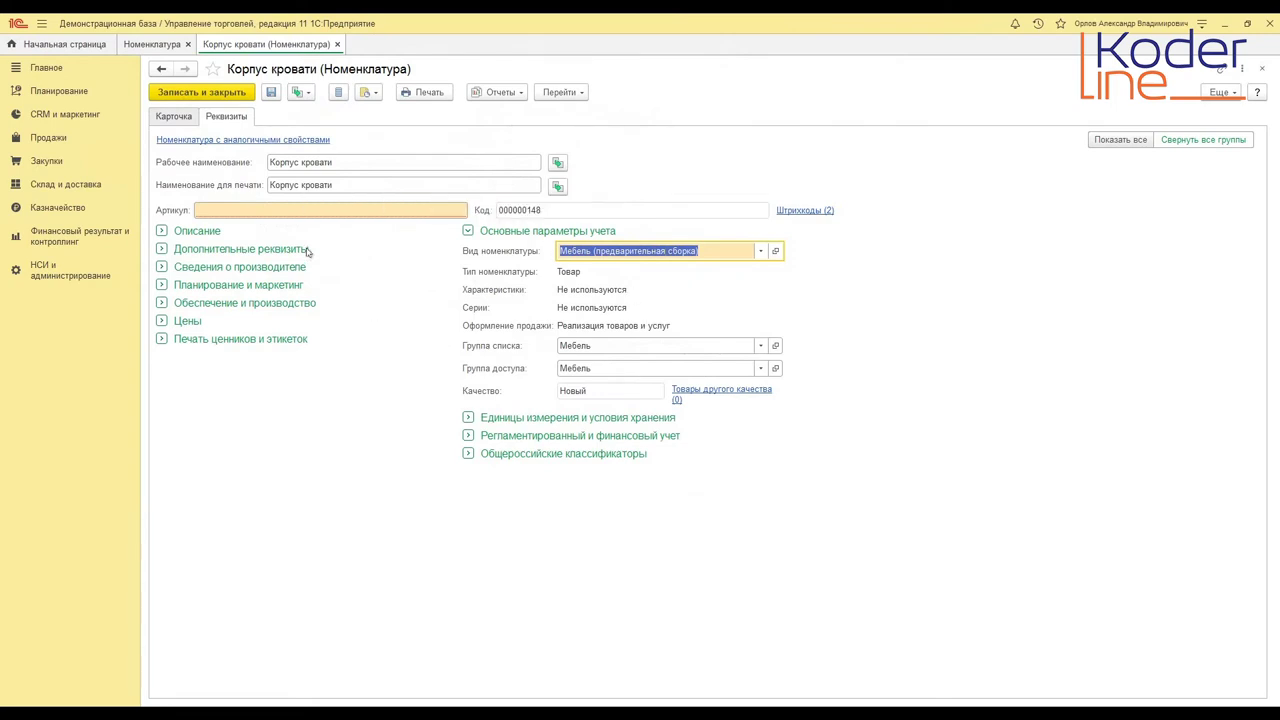
pyautogui.click(337, 45)
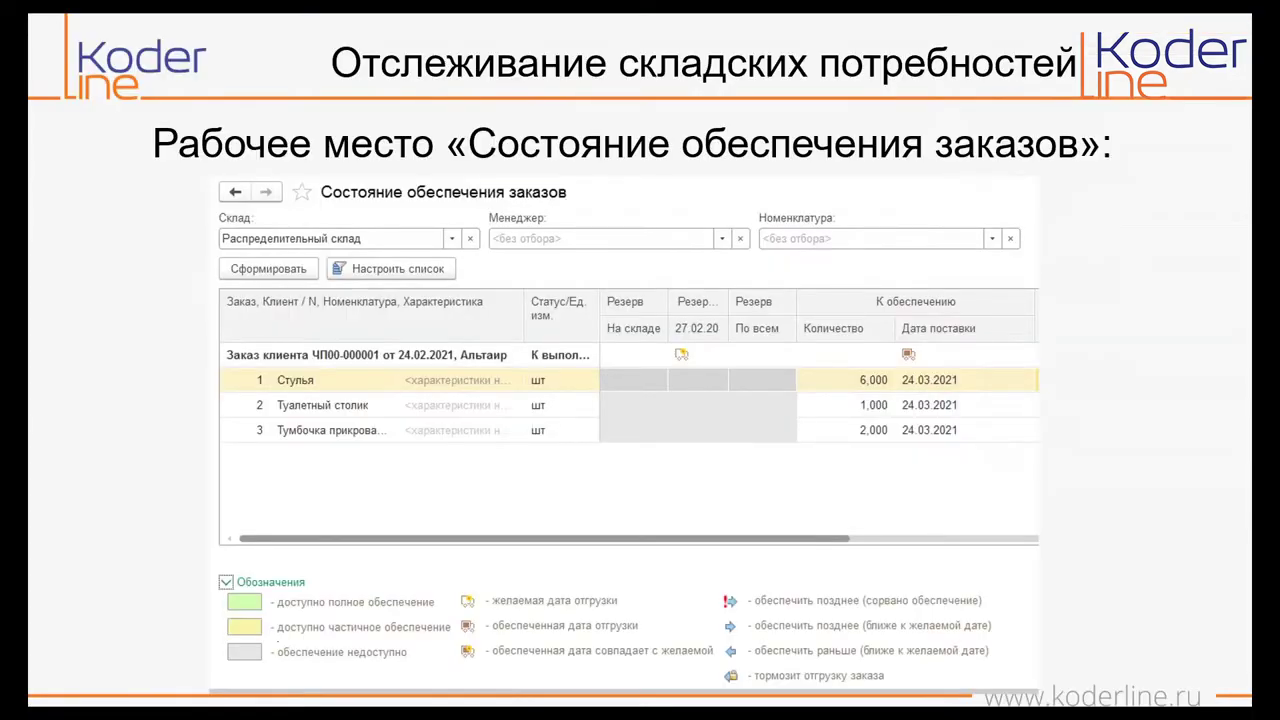
pyautogui.press('Right')
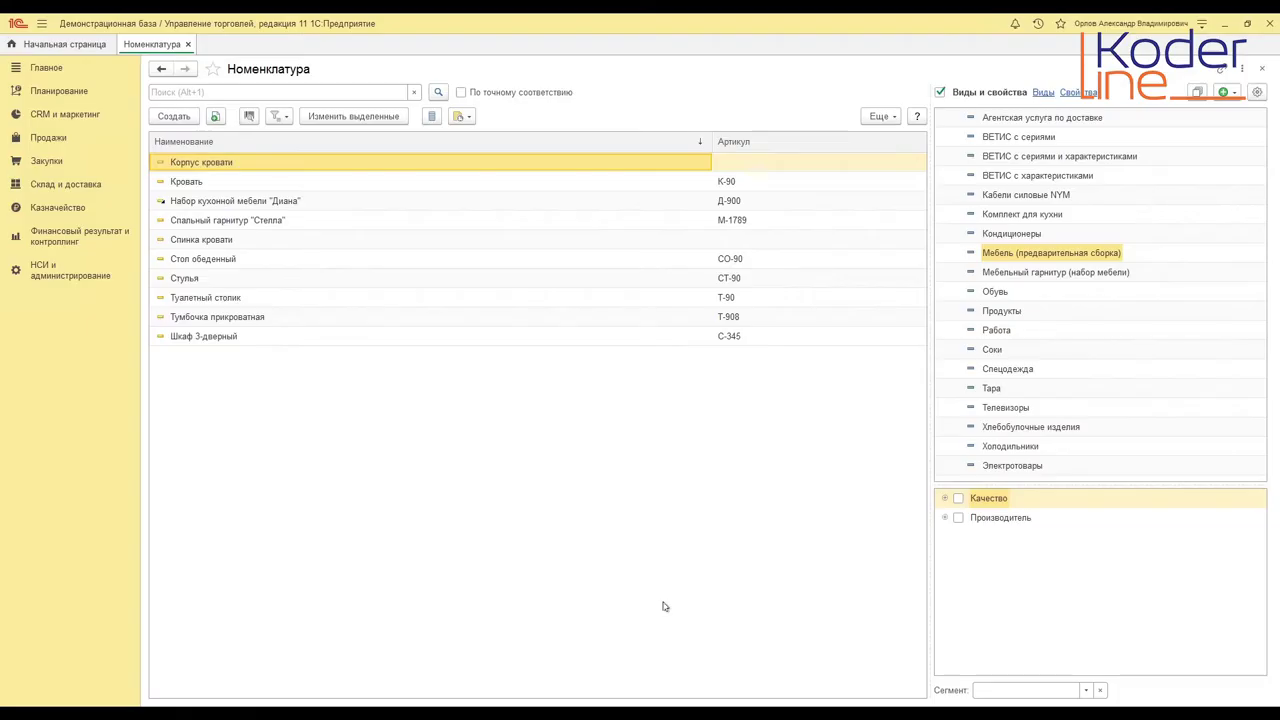
# - Close the item list and create a new customer order from the sales section's "Заказы клиентов" list
pyautogui.click(187, 44)
pyautogui.click(48, 138)
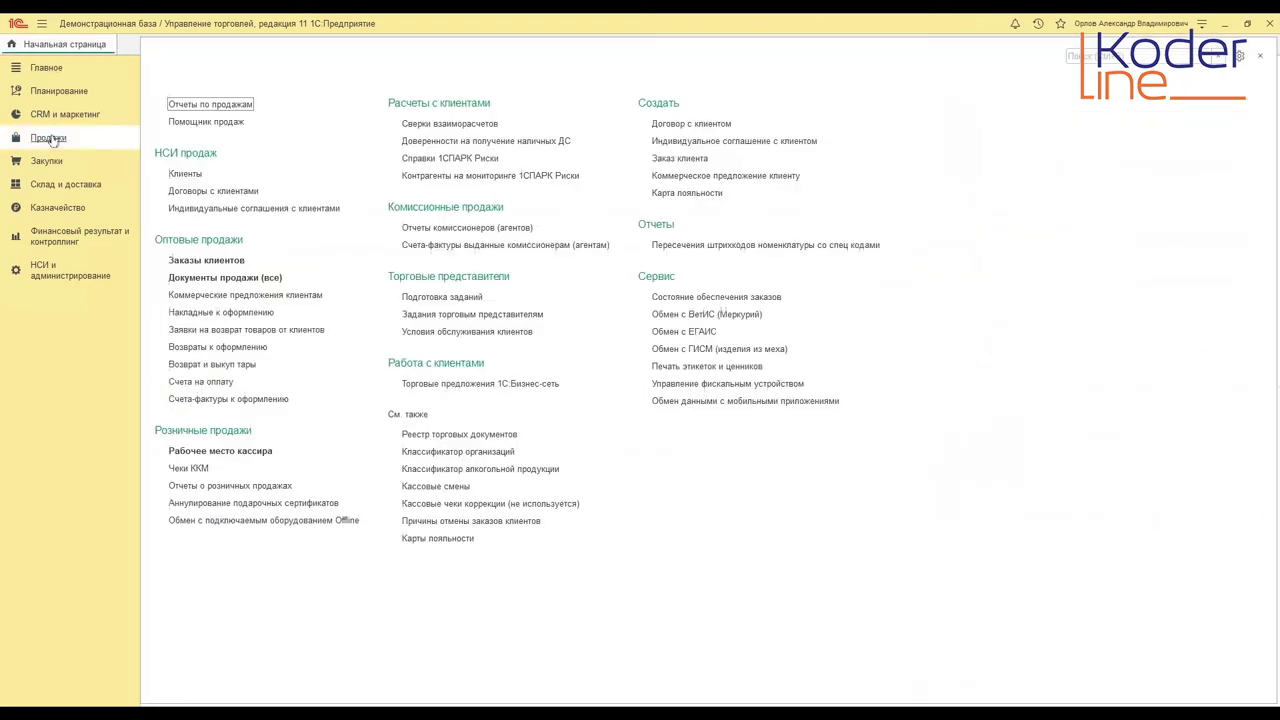
pyautogui.click(206, 260)
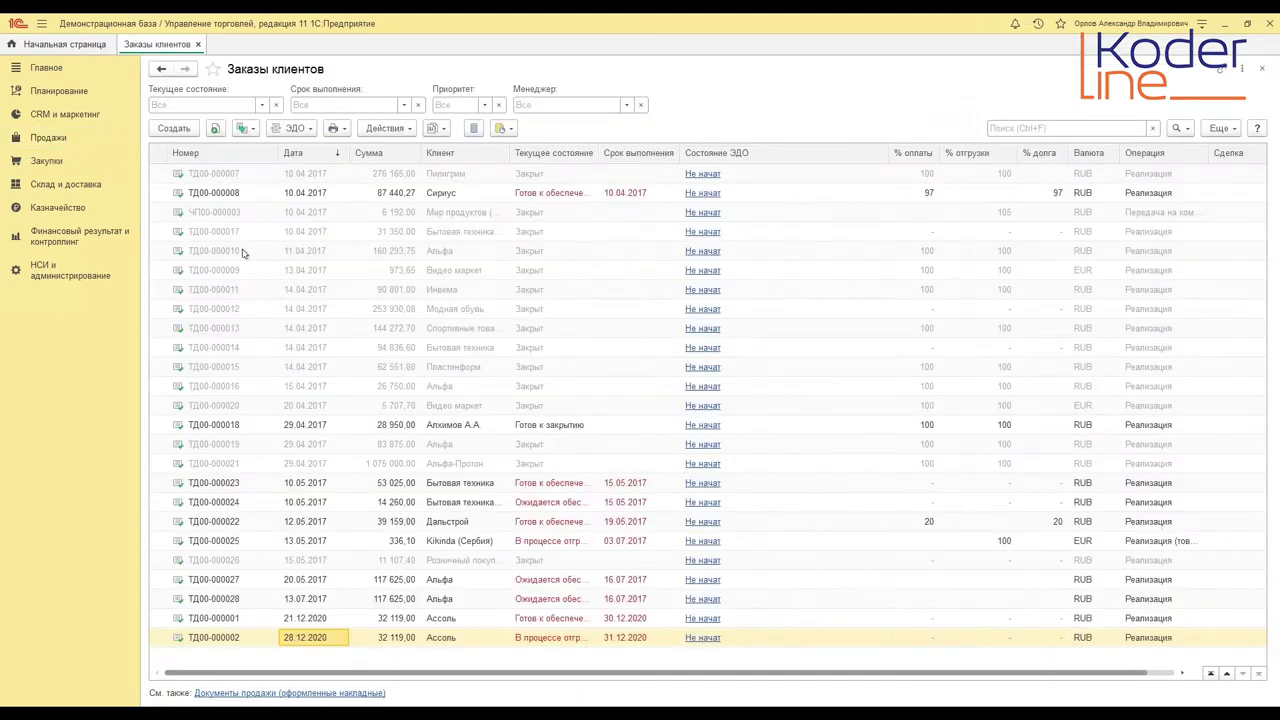
pyautogui.click(185, 130)
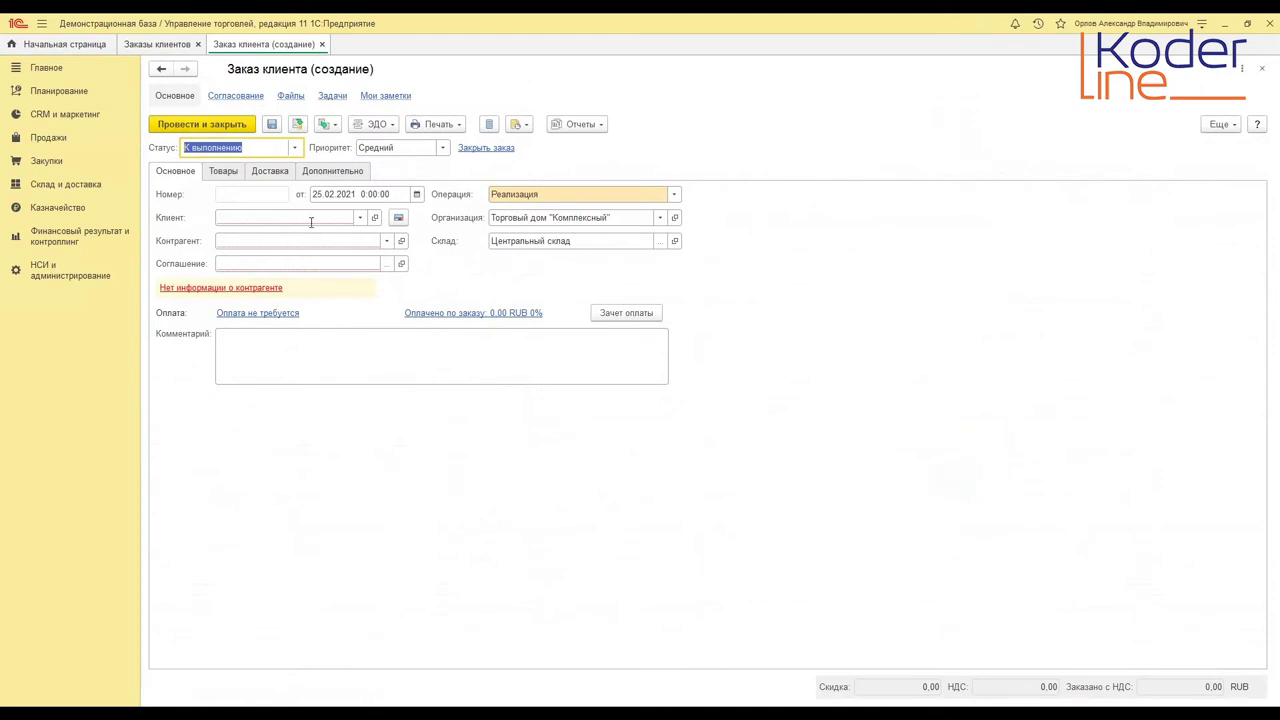
# - Set the order's client to "Ассоль" and its sales agreement to "Оптовое (кредит)"
pyautogui.click(357, 217)
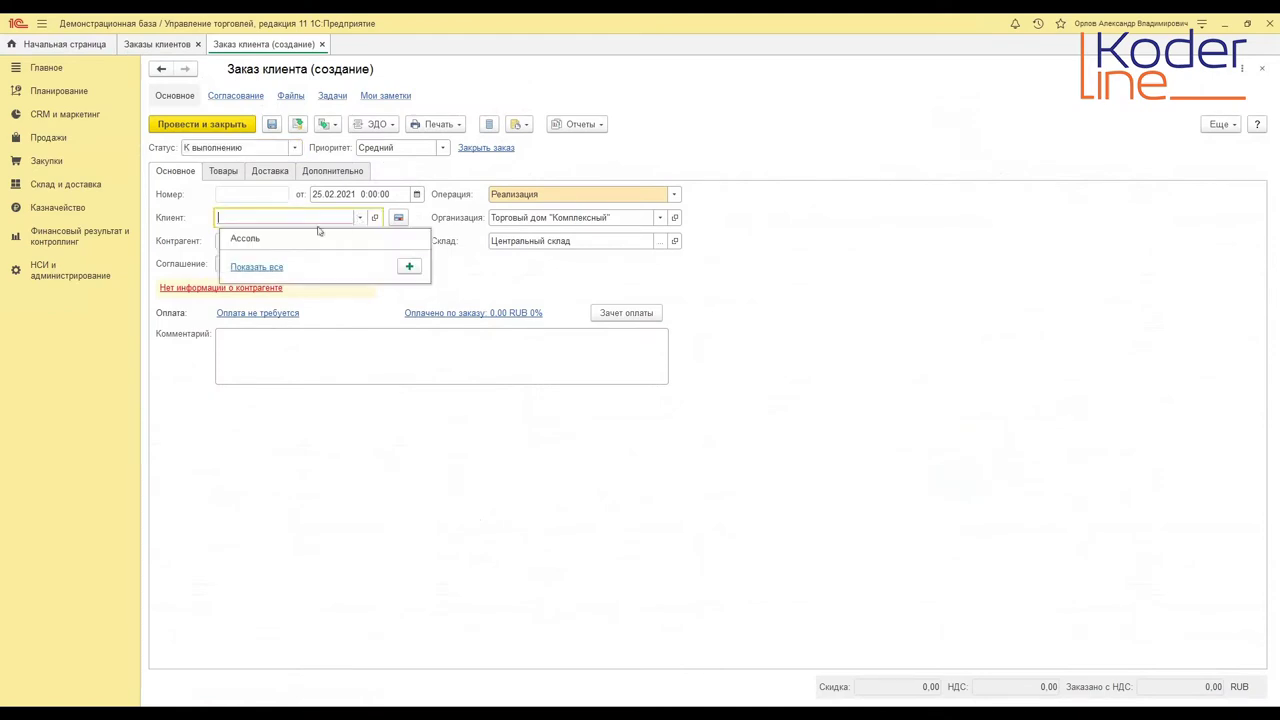
pyautogui.click(248, 238)
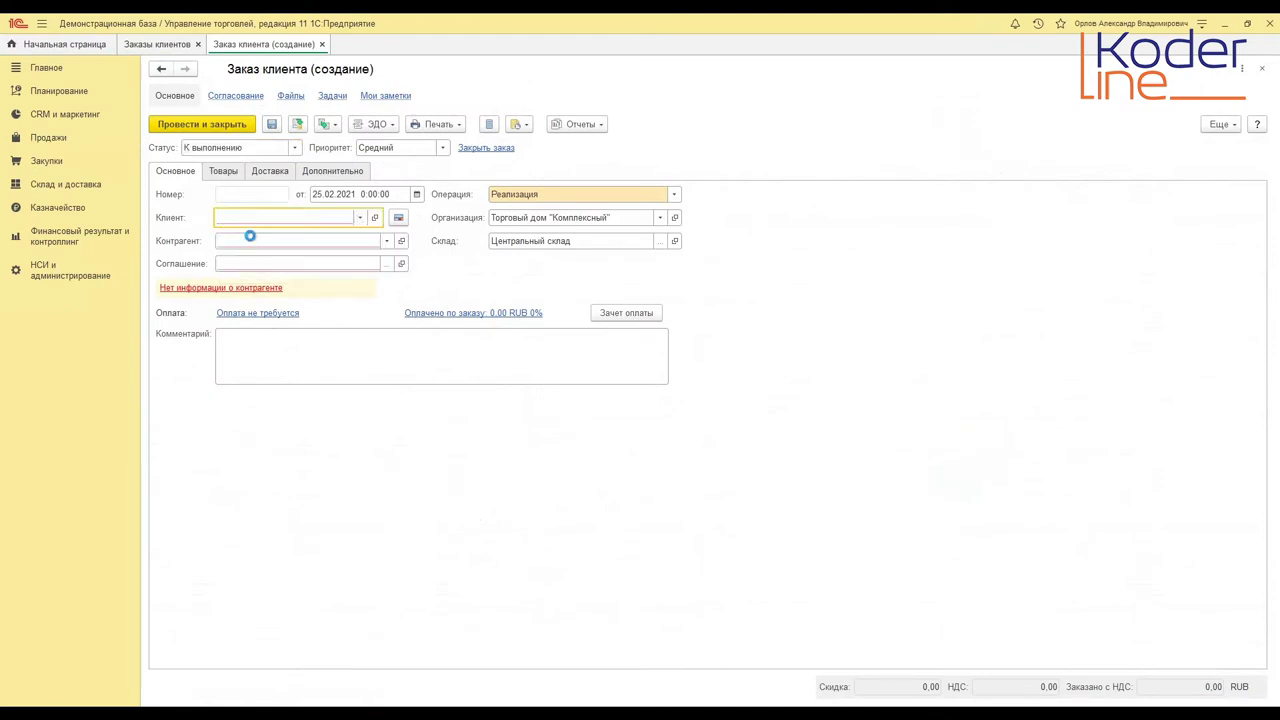
pyautogui.click(372, 265)
pyautogui.click(386, 263)
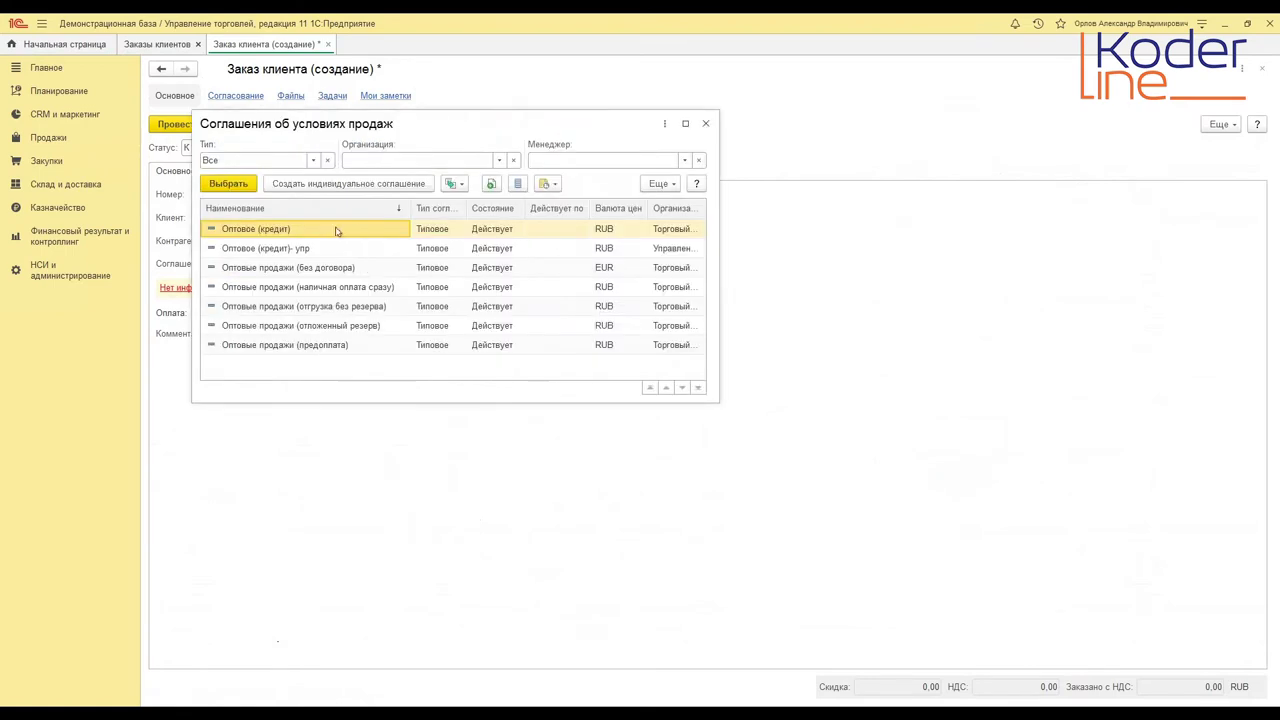
pyautogui.doubleClick(336, 231)
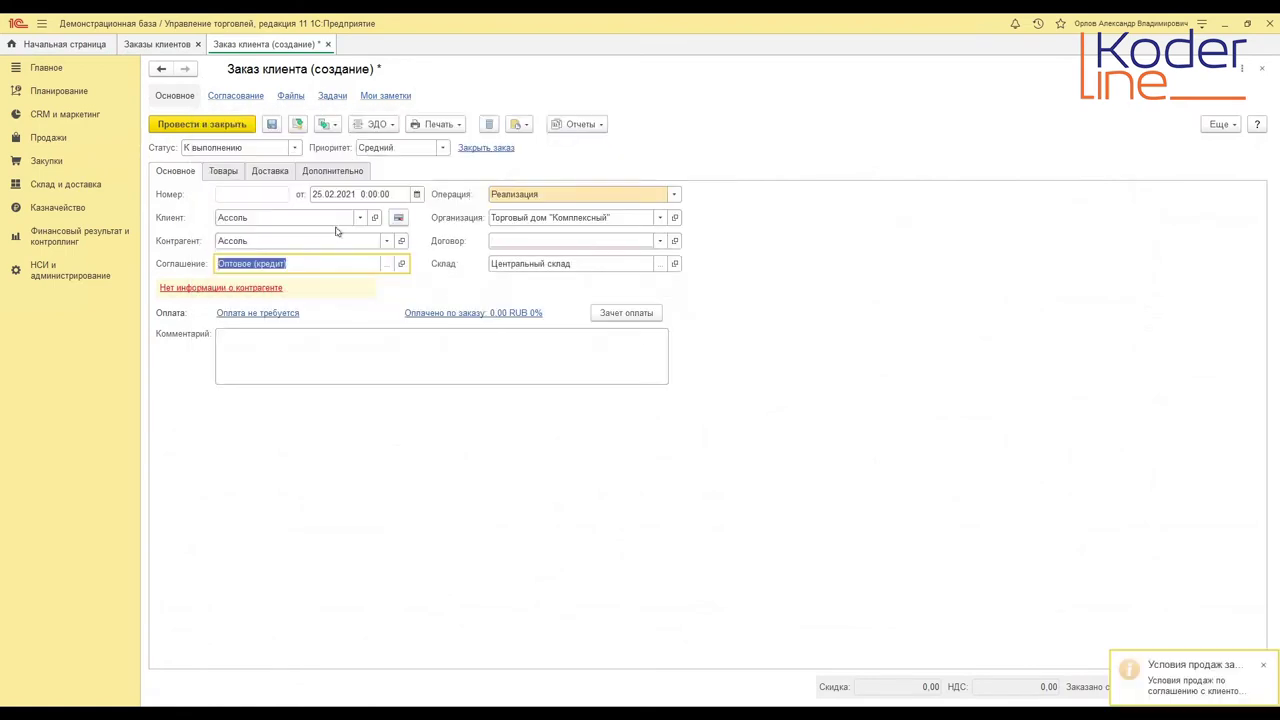
# - Fill in the order's contract with the client contract that is effective from 01.01.2017
pyautogui.click(660, 241)
pyautogui.click(549, 282)
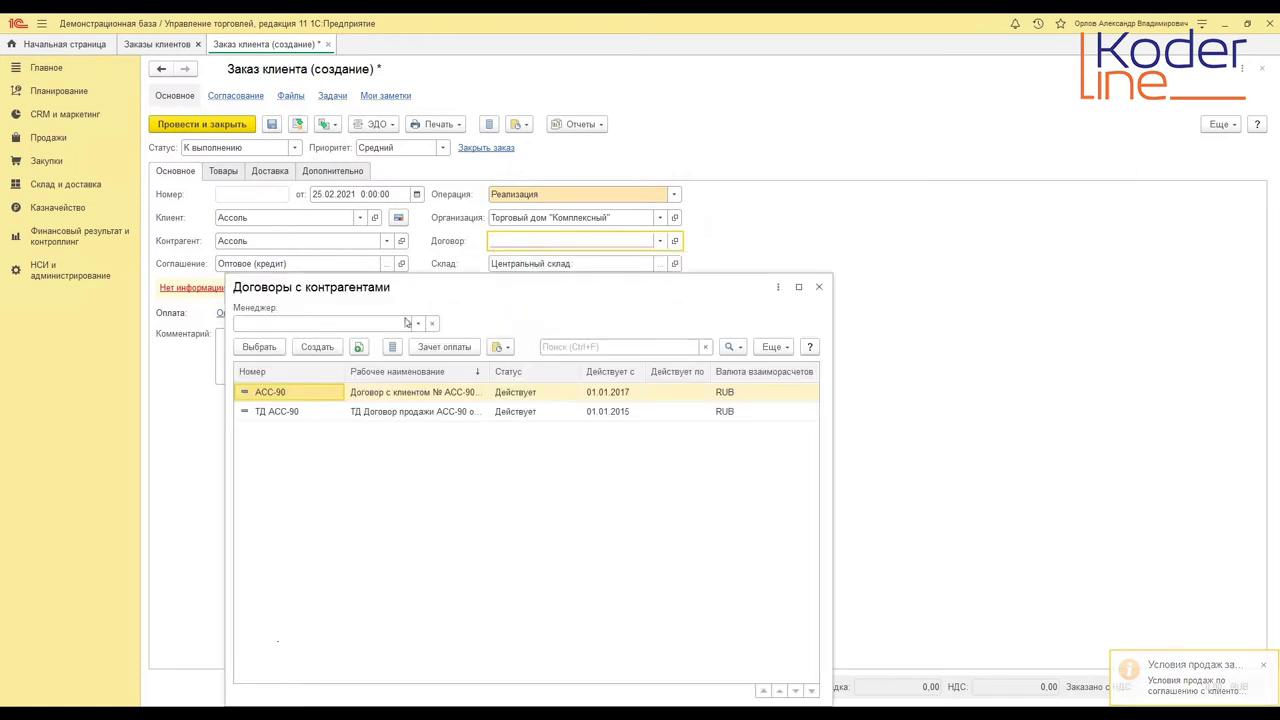
pyautogui.doubleClick(310, 398)
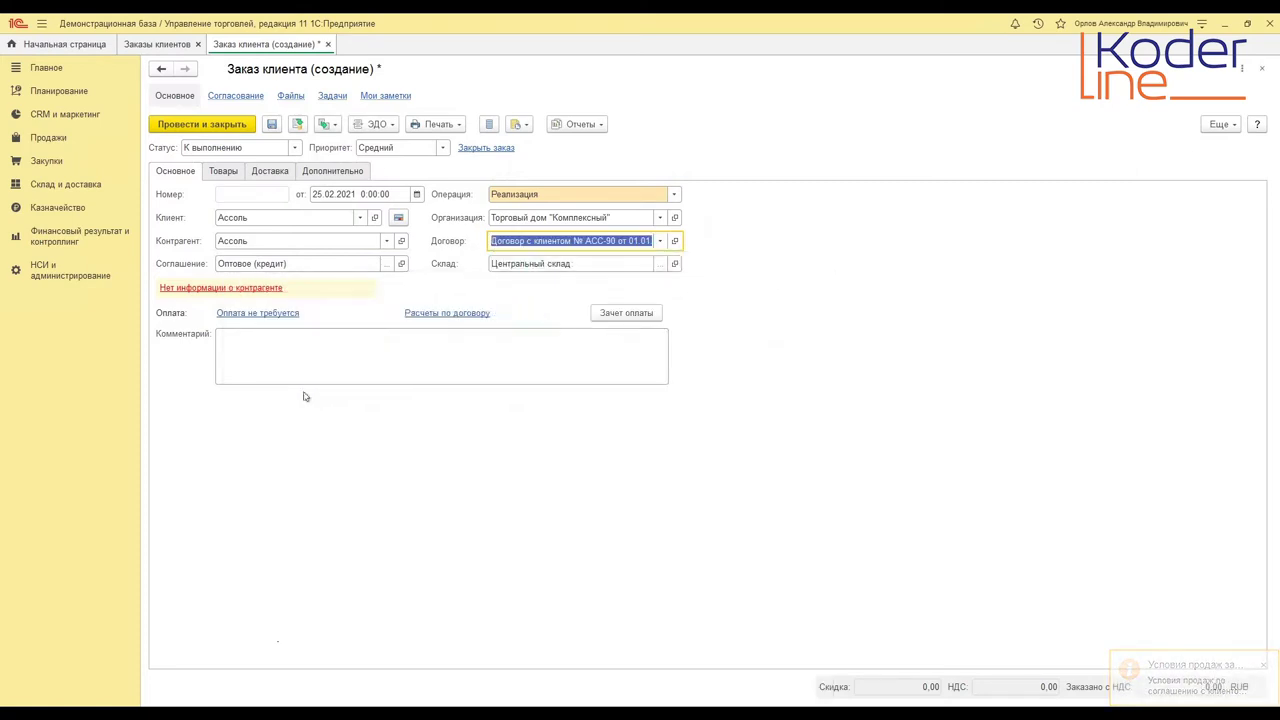
# - Add a goods line for the item "Стулья" to the customer order
pyautogui.click(223, 171)
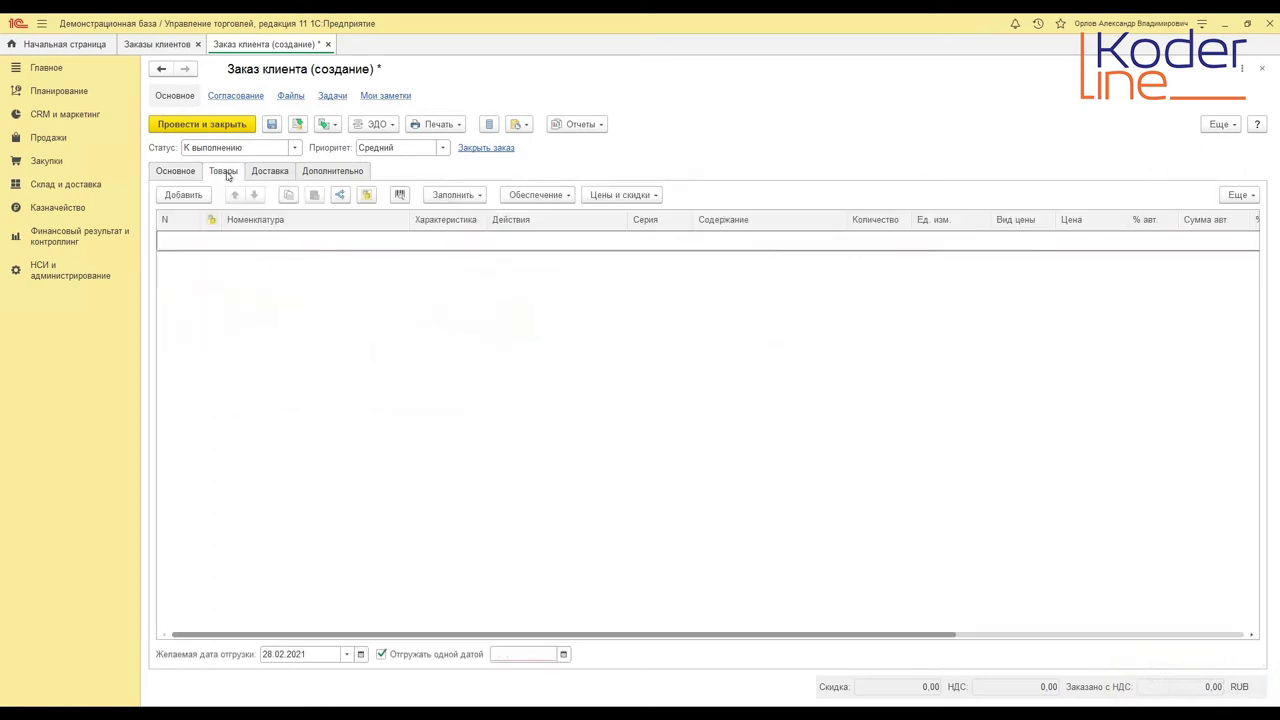
pyautogui.click(181, 197)
pyautogui.click(268, 244)
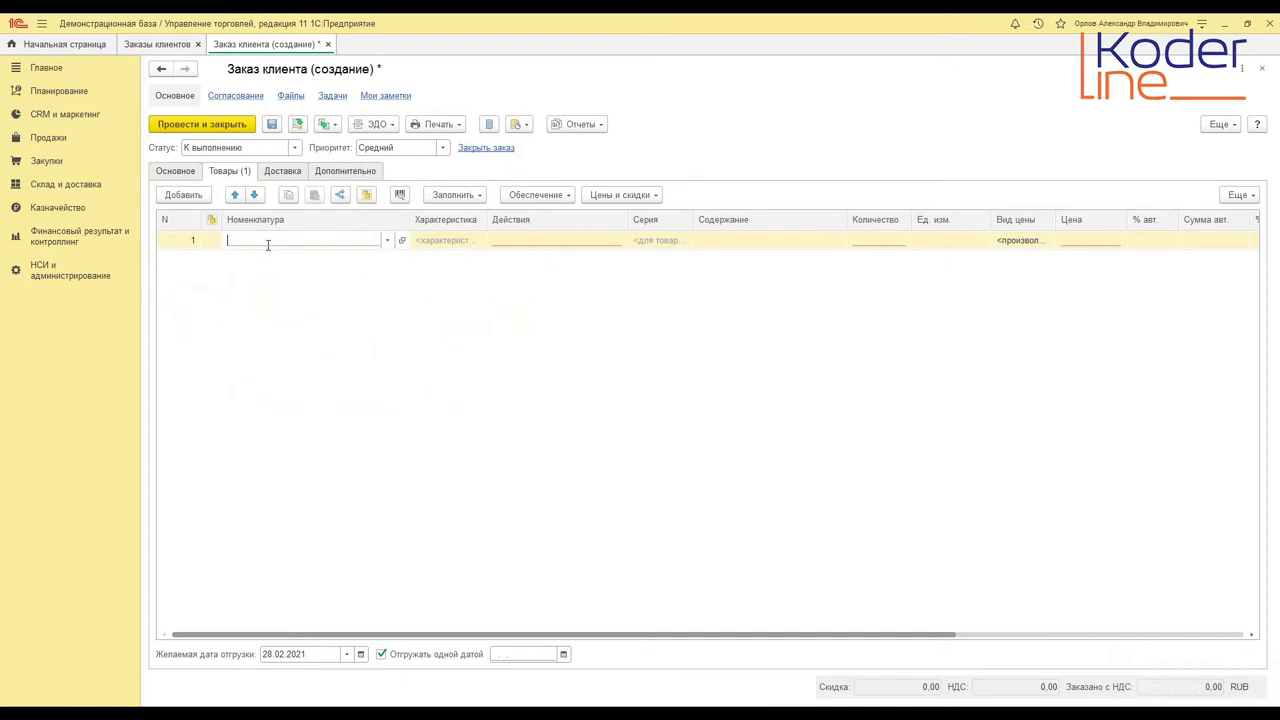
pyautogui.write('Стул')
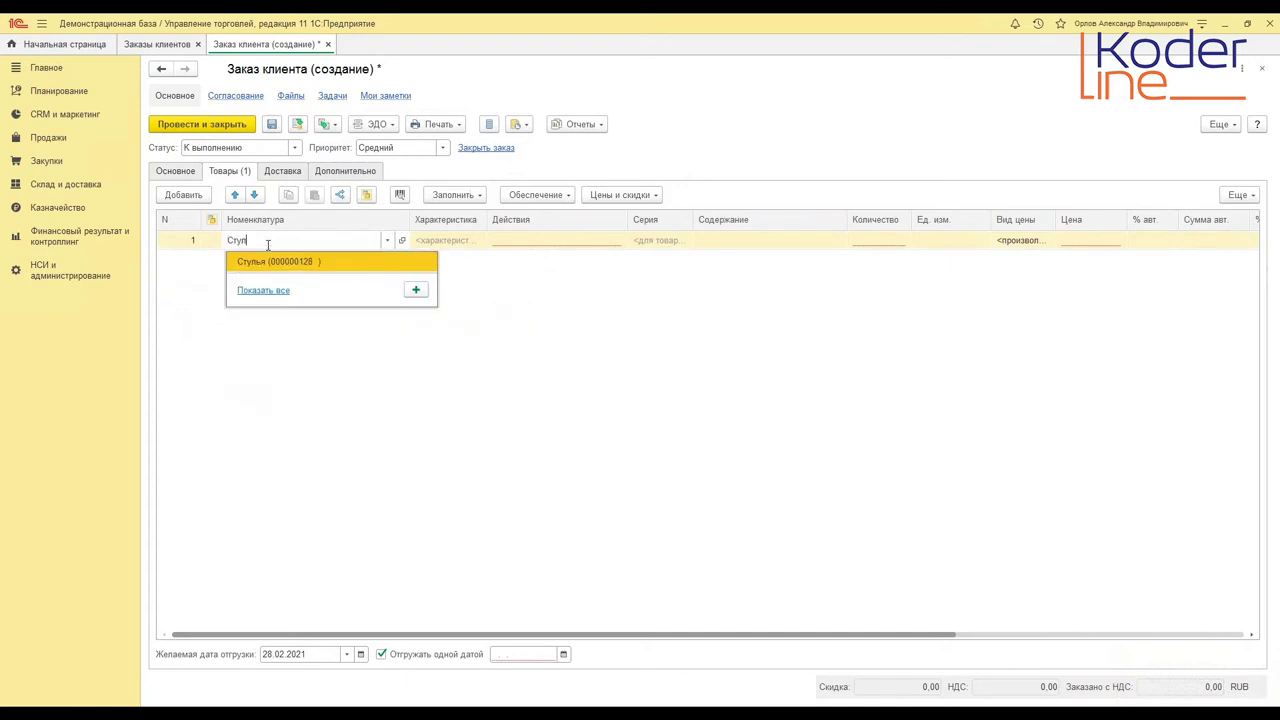
pyautogui.click(298, 264)
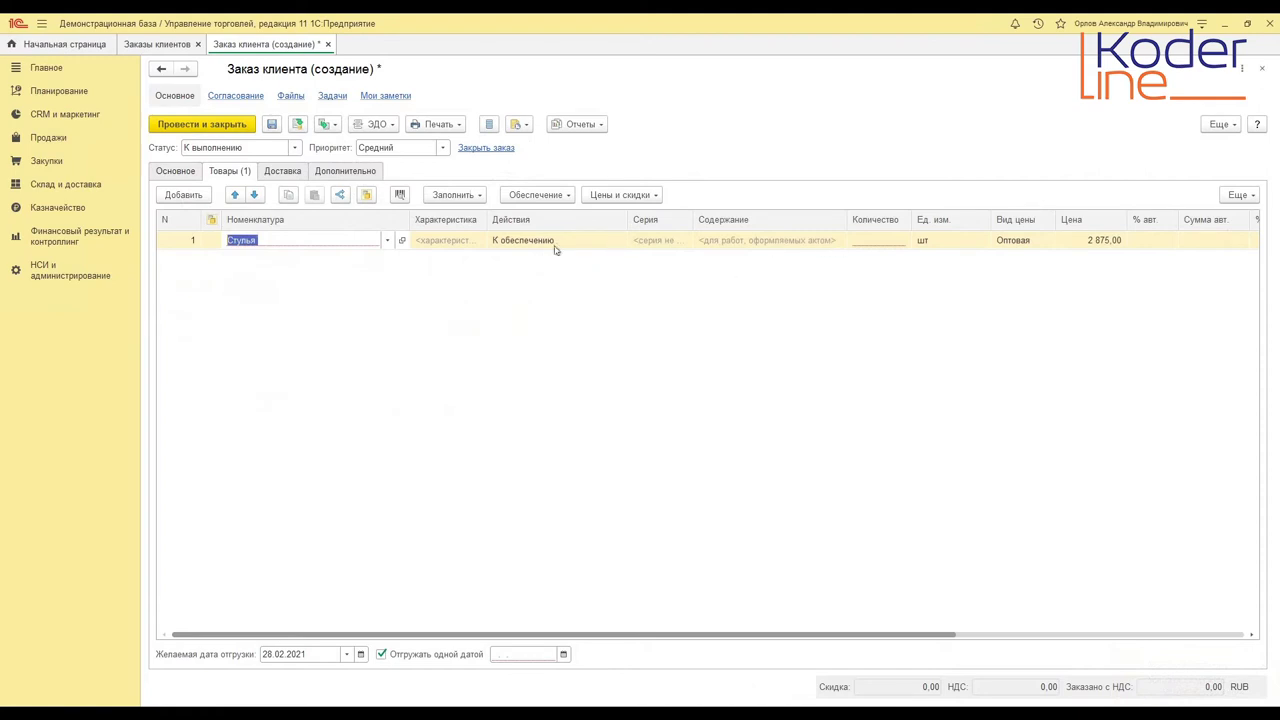
# - Keep the action "К обеспечению" for the "Стулья" line and set its quantity to 10
pyautogui.click(520, 247)
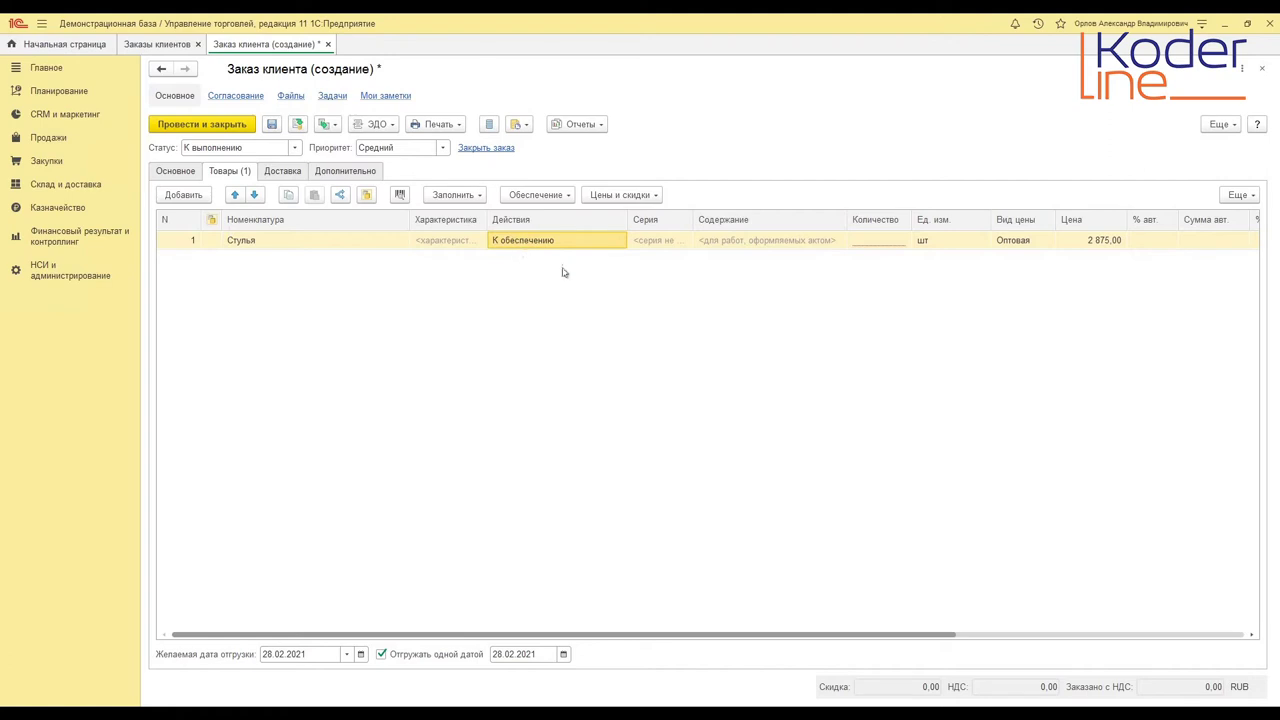
pyautogui.click(880, 243)
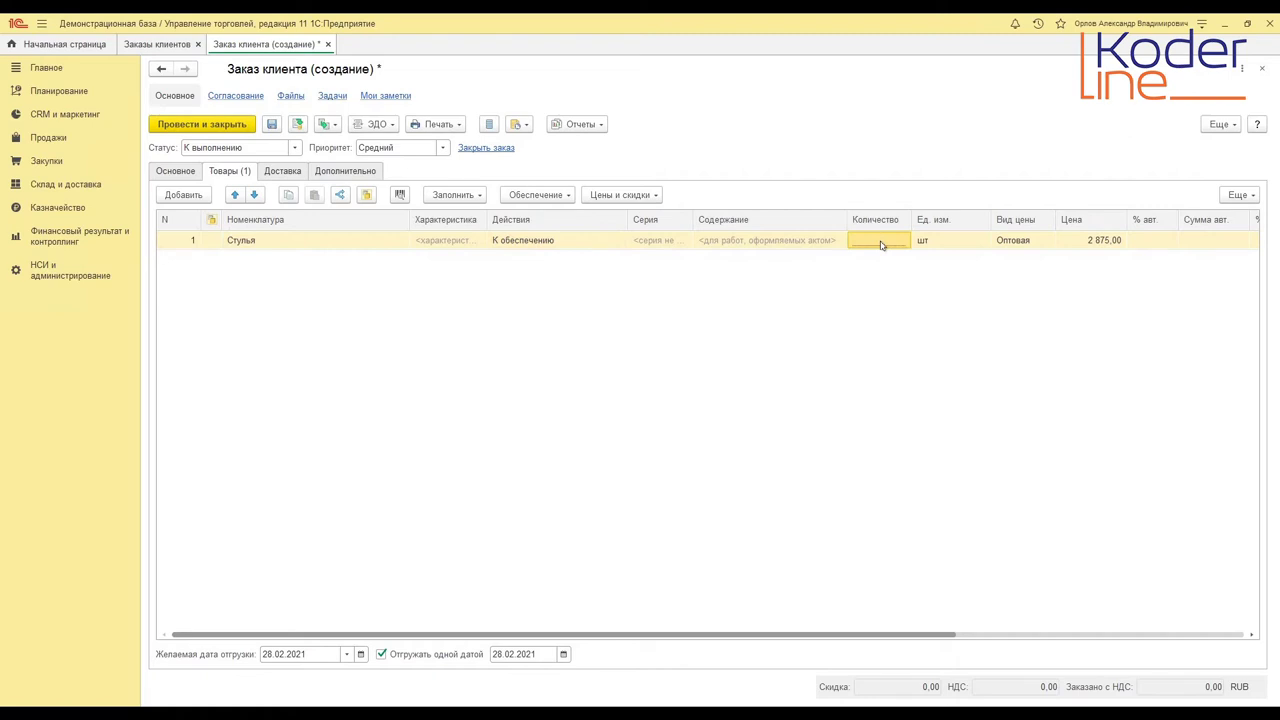
pyautogui.click(880, 243)
pyautogui.click(880, 243)
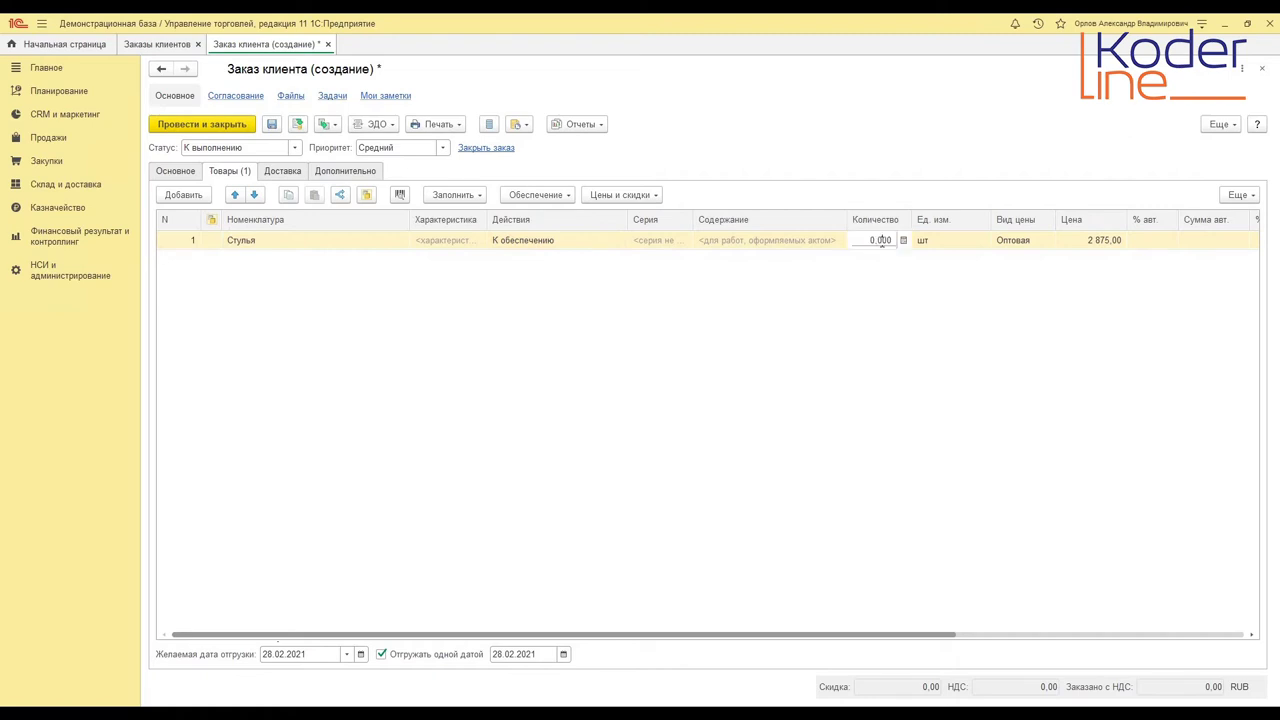
pyautogui.write('1')
pyautogui.press('Return')
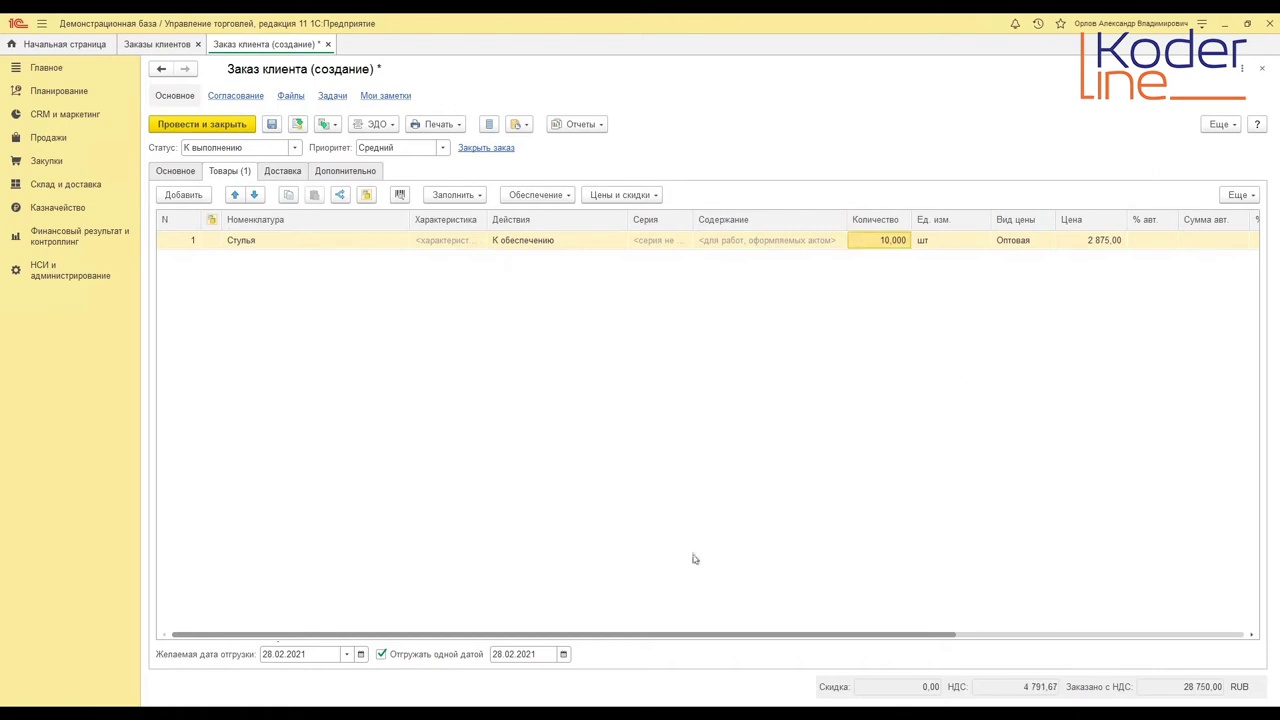
# - Keep the customer order's status "К выполнению" and post the order
pyautogui.click(279, 147)
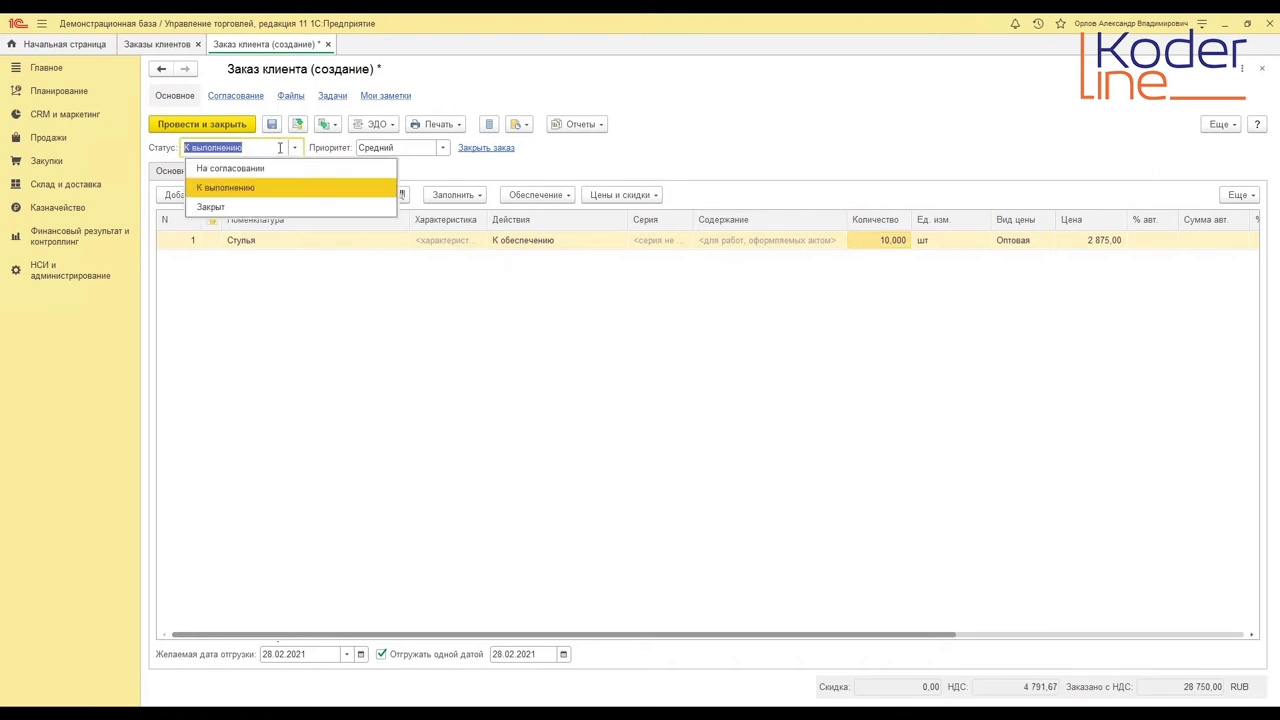
pyautogui.press('Escape')
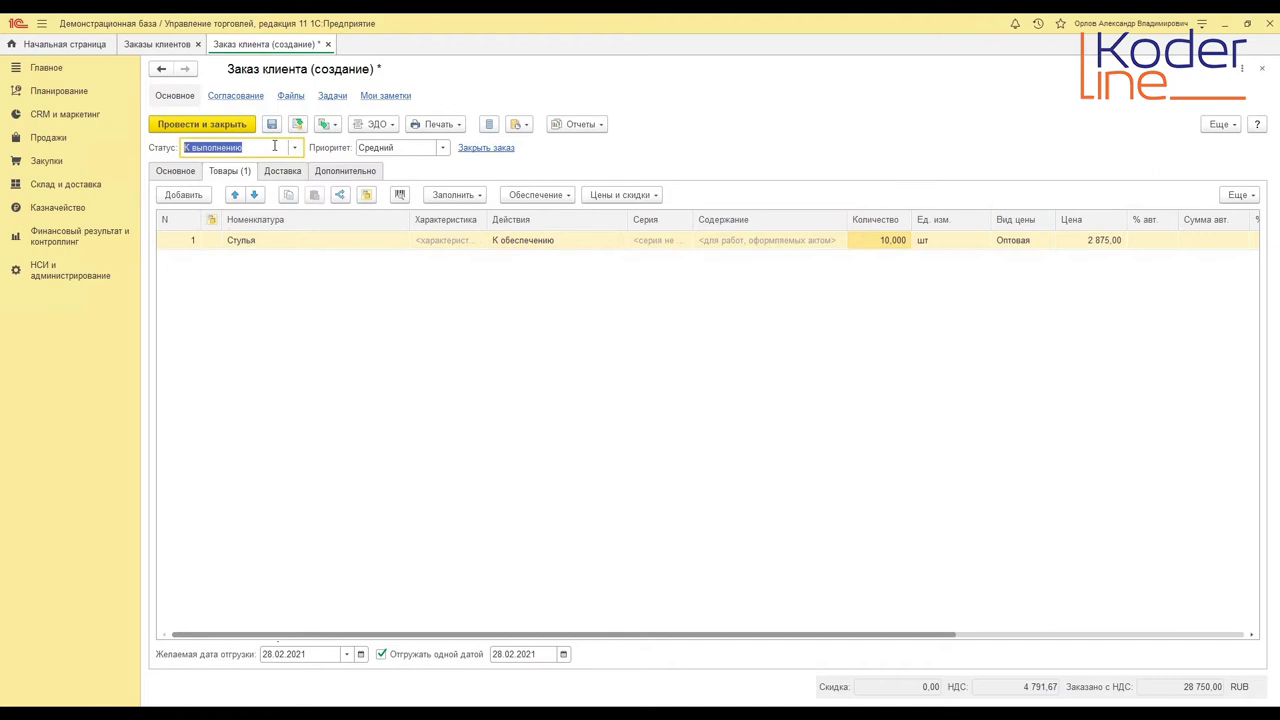
pyautogui.click(281, 171)
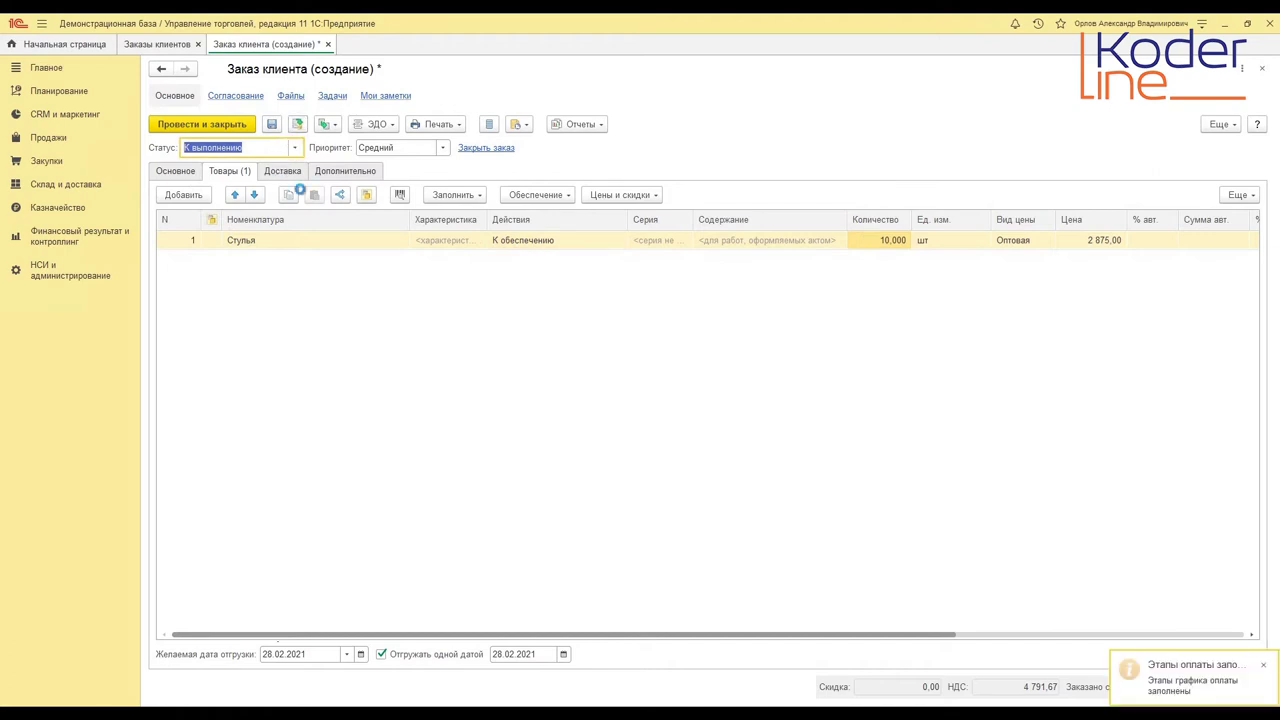
pyautogui.hotkey('ctrl', 's')
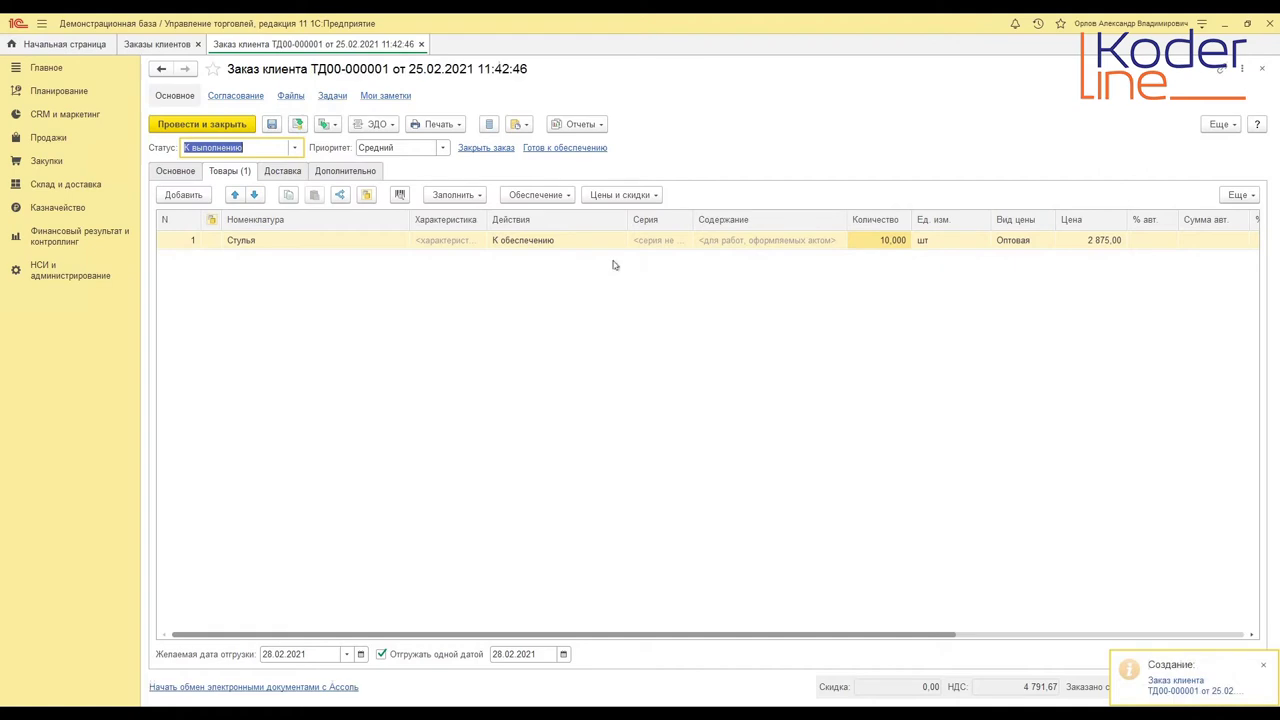
pyautogui.click(510, 242)
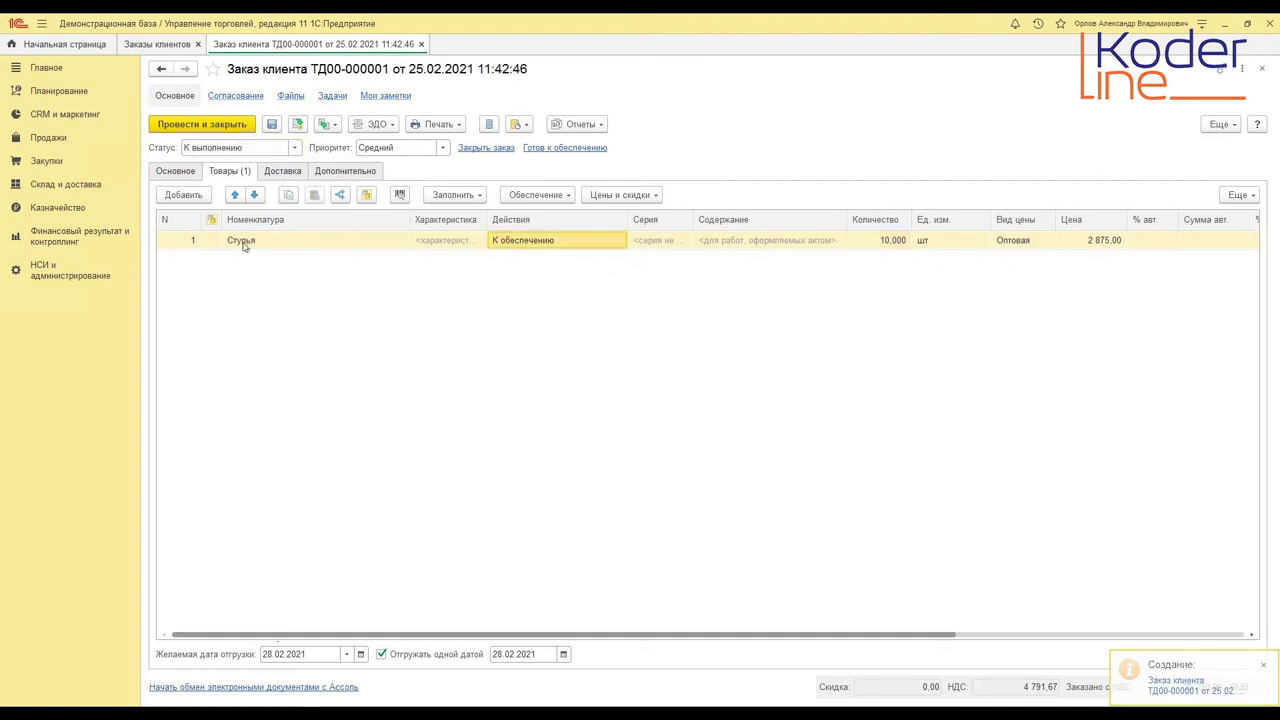
# - Change the order's warehouse to "Торговый зал №1" from the retail warehouses and post the order again
pyautogui.click(184, 172)
pyautogui.click(657, 263)
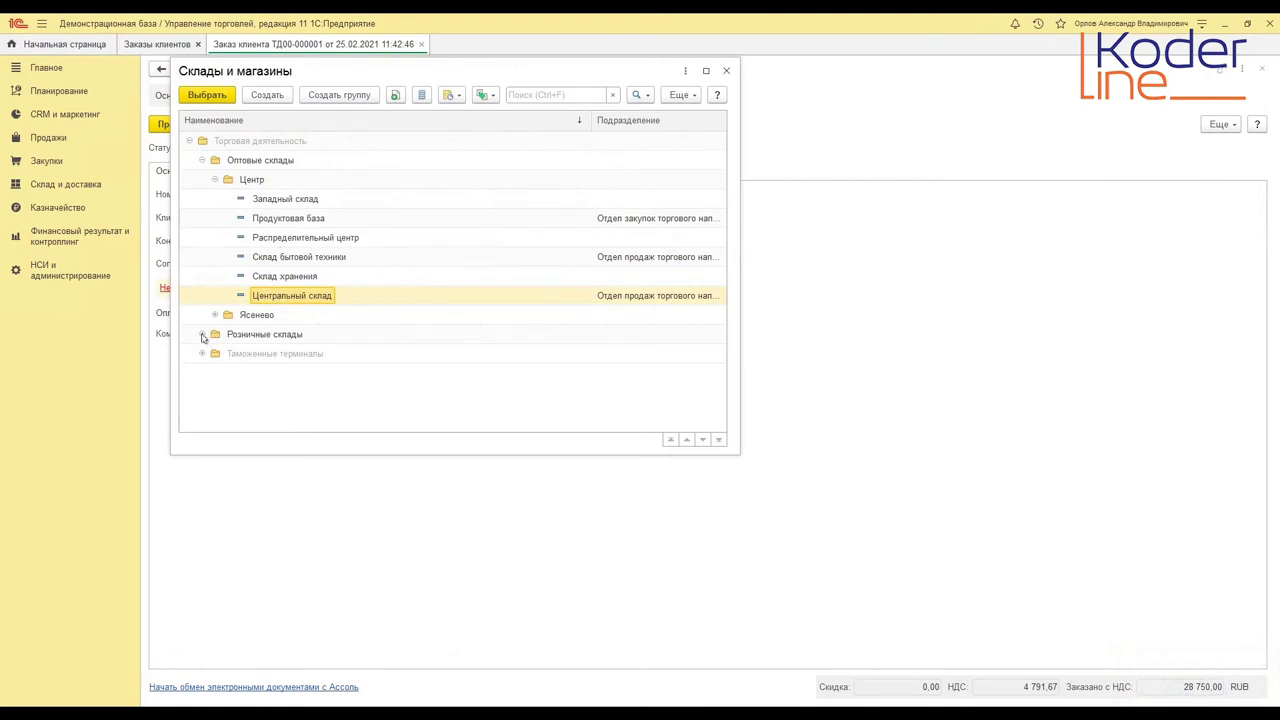
pyautogui.click(203, 336)
pyautogui.click(214, 372)
pyautogui.scroll(-1, 265, 392)
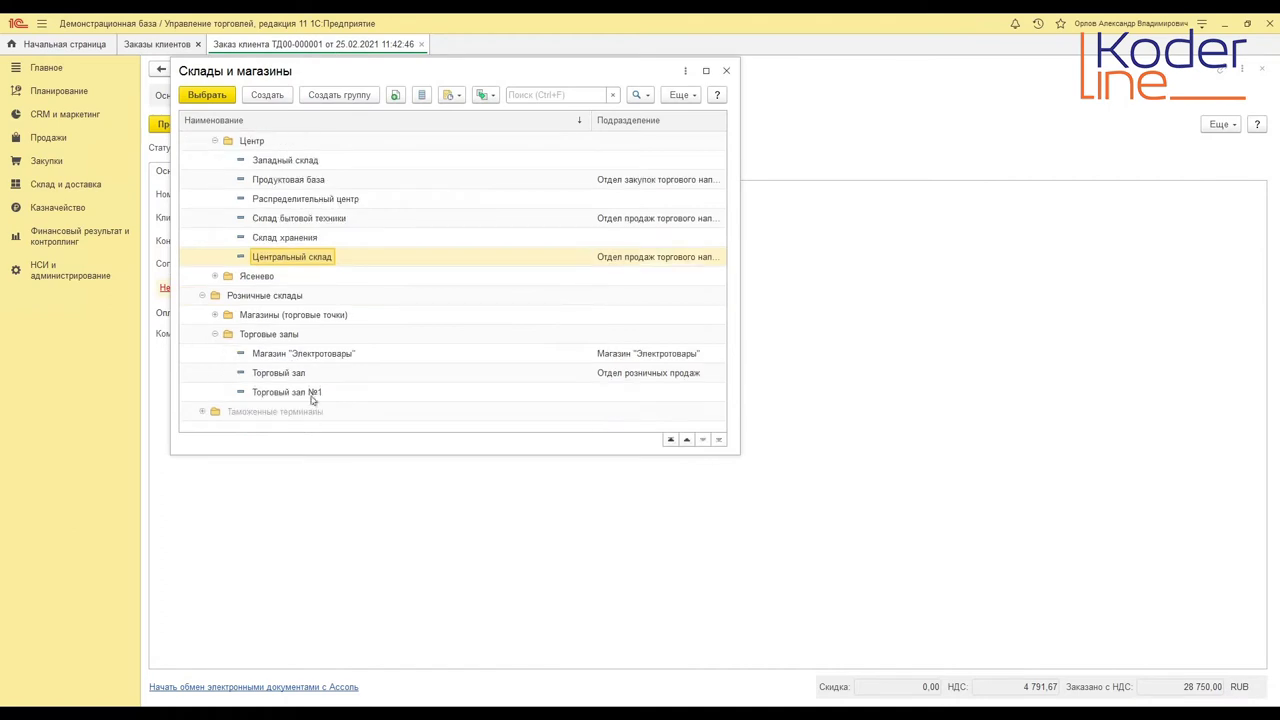
pyautogui.doubleClick(303, 392)
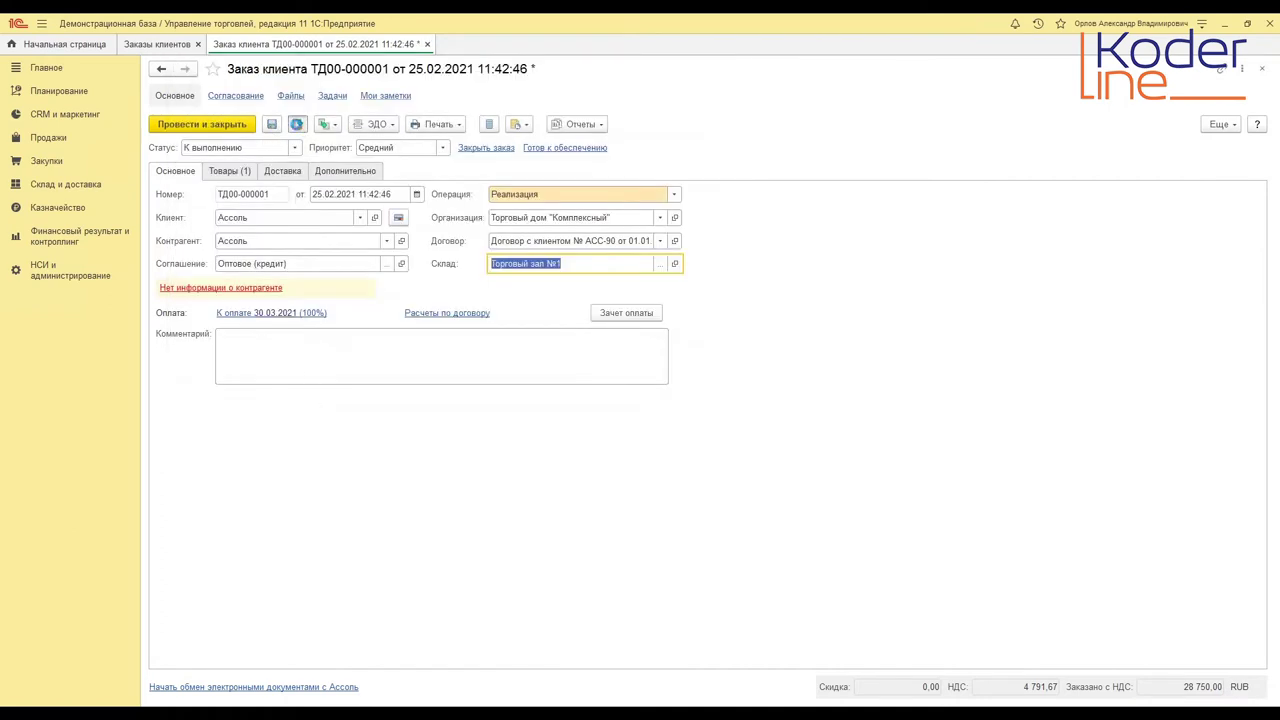
pyautogui.hotkey('ctrl', 's')
# - Open the warehouse report "Ведомость по товарам на складах" and turn off its warehouse filter
pyautogui.click(61, 189)
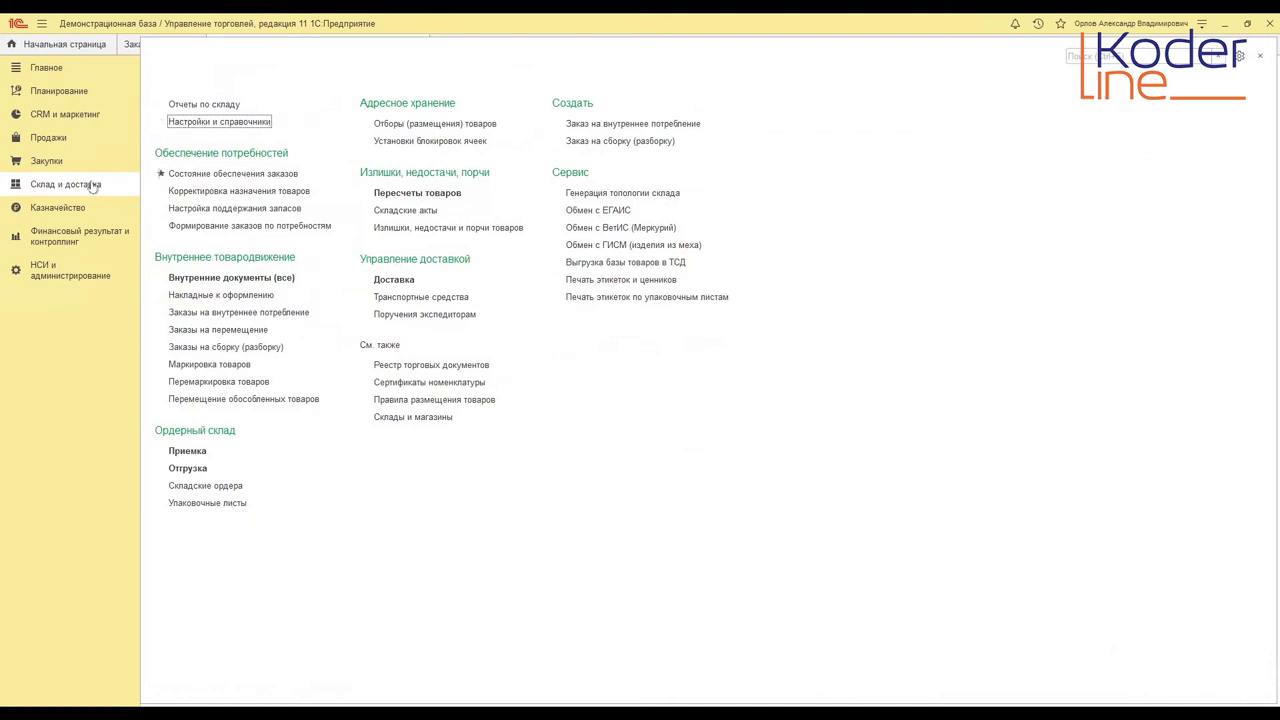
pyautogui.click(186, 106)
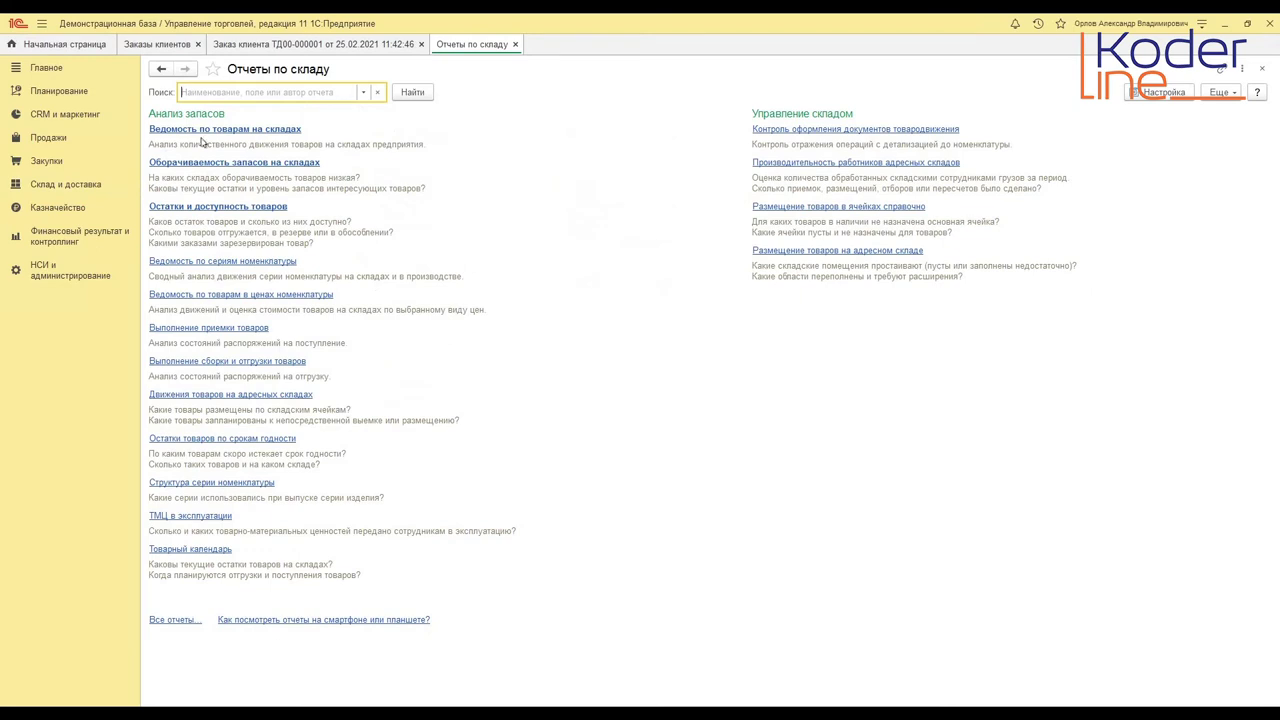
pyautogui.press('Return')
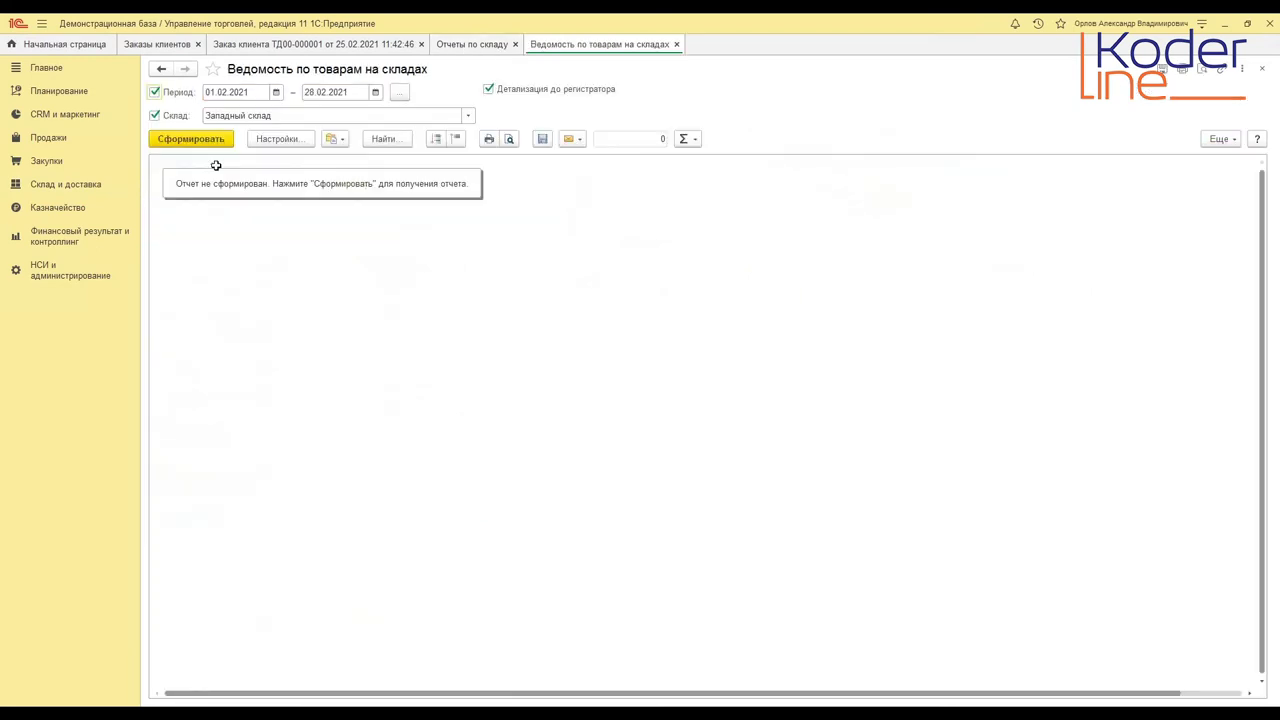
pyautogui.click(154, 115)
# - Filter the report by the item "Стулья" in its settings and generate it
pyautogui.click(265, 145)
pyautogui.click(362, 356)
pyautogui.click(420, 380)
pyautogui.click(887, 356)
pyautogui.click(737, 199)
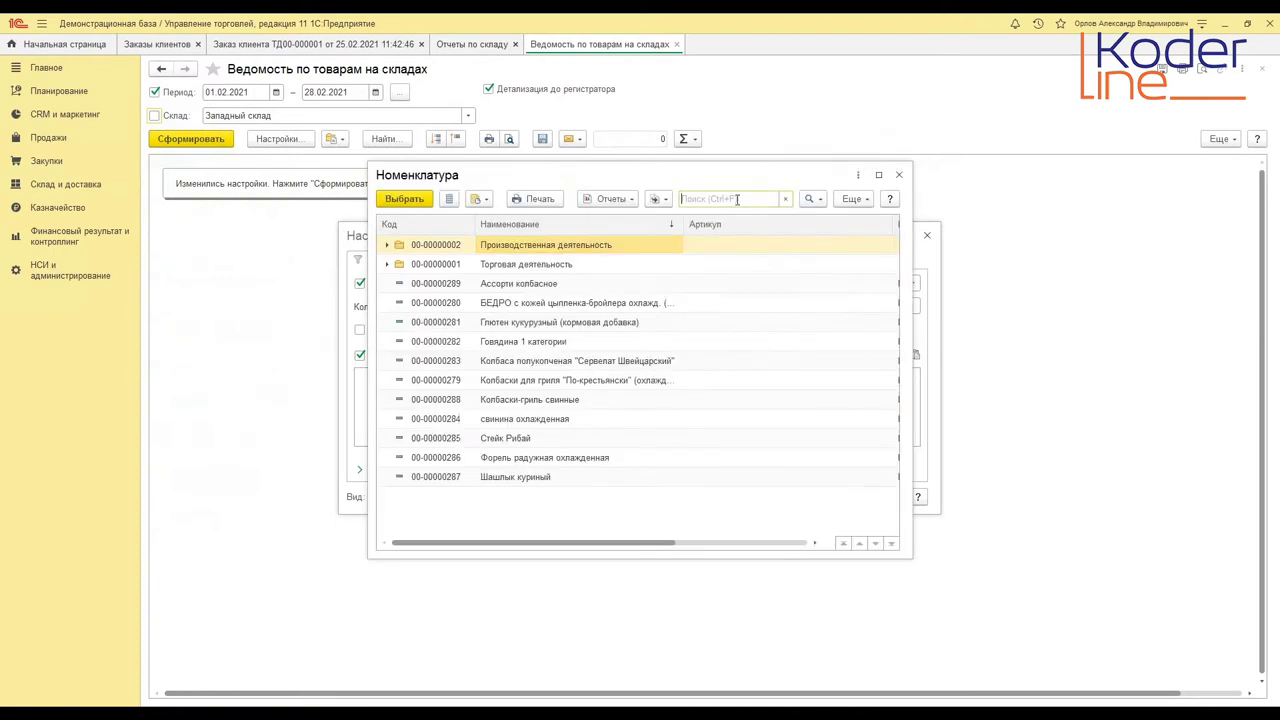
pyautogui.write('Стуль')
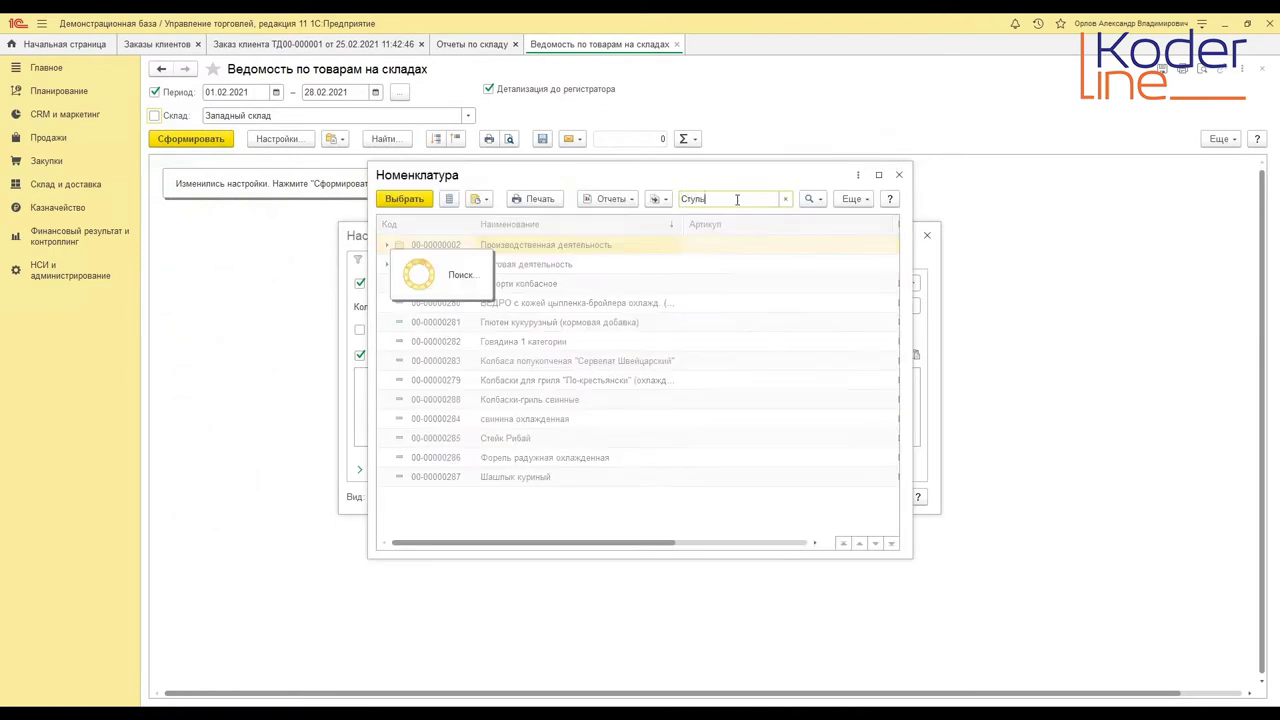
pyautogui.doubleClick(537, 250)
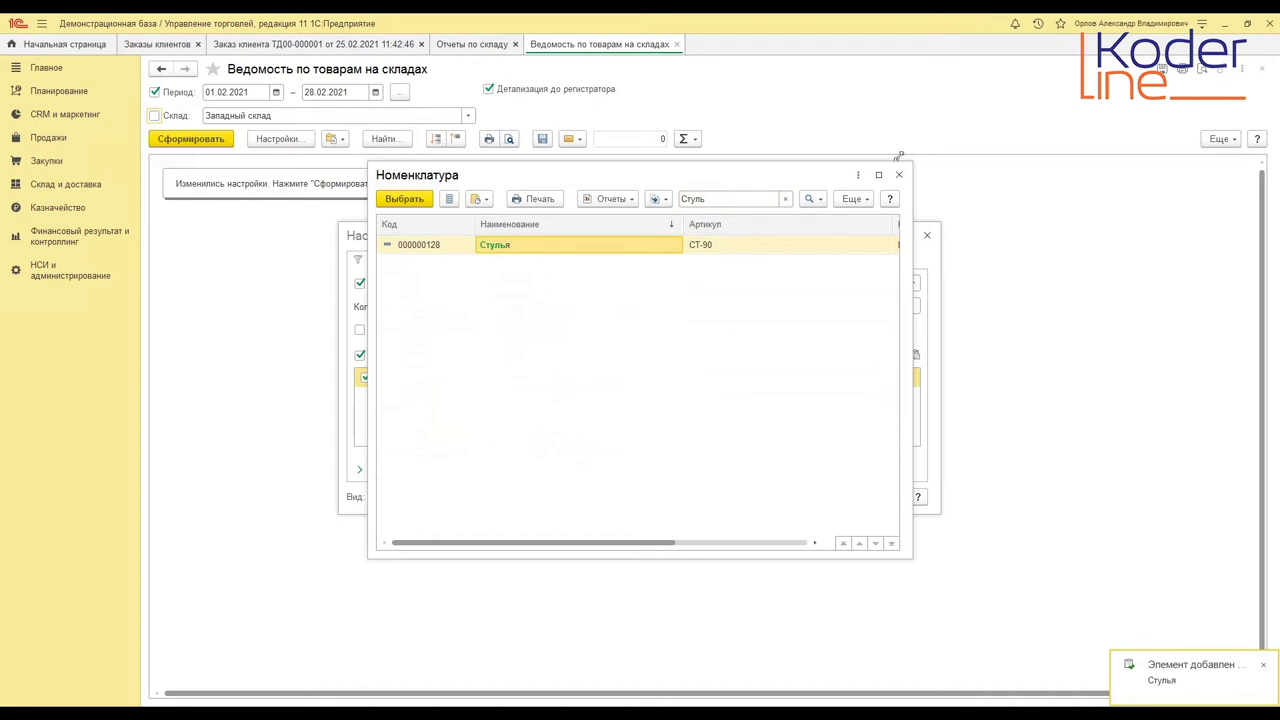
pyautogui.click(898, 176)
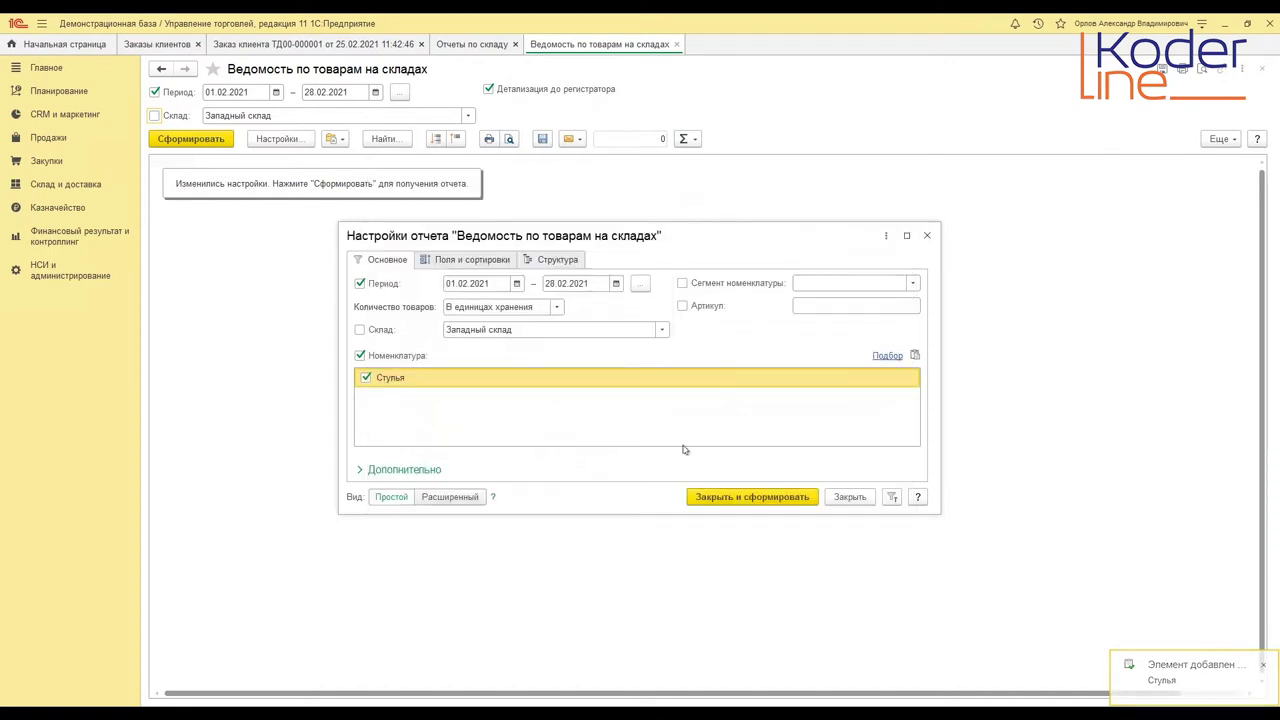
pyautogui.click(717, 499)
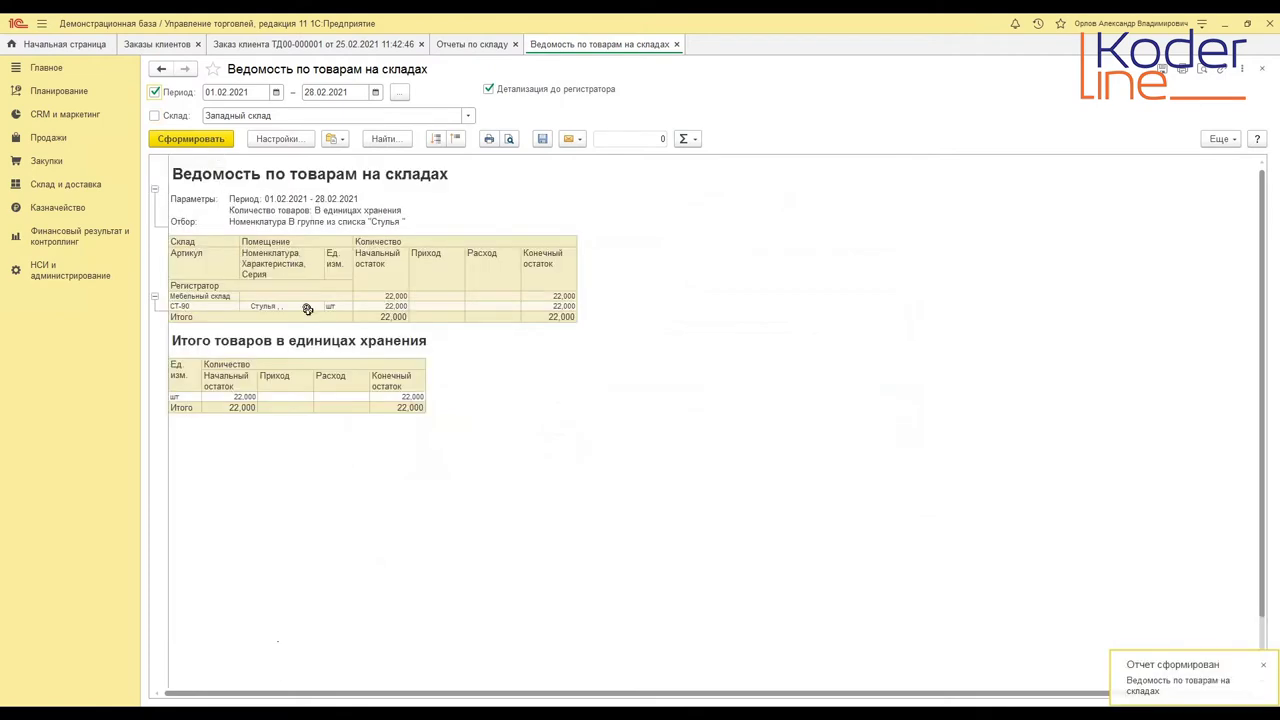
# - Examine the report's warehouse row and the opening and closing stock of the "Стулья" item
pyautogui.click(252, 307)
pyautogui.click(174, 296)
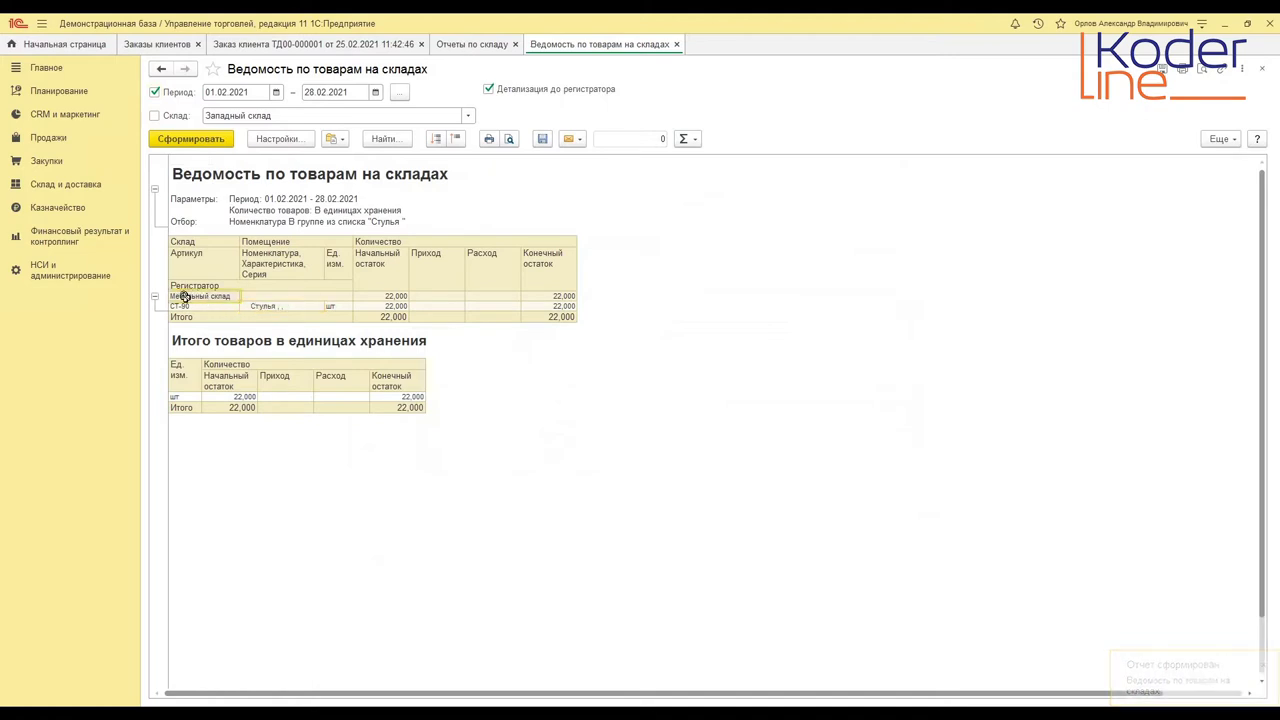
pyautogui.click(207, 306)
pyautogui.click(269, 308)
pyautogui.click(393, 307)
pyautogui.click(554, 310)
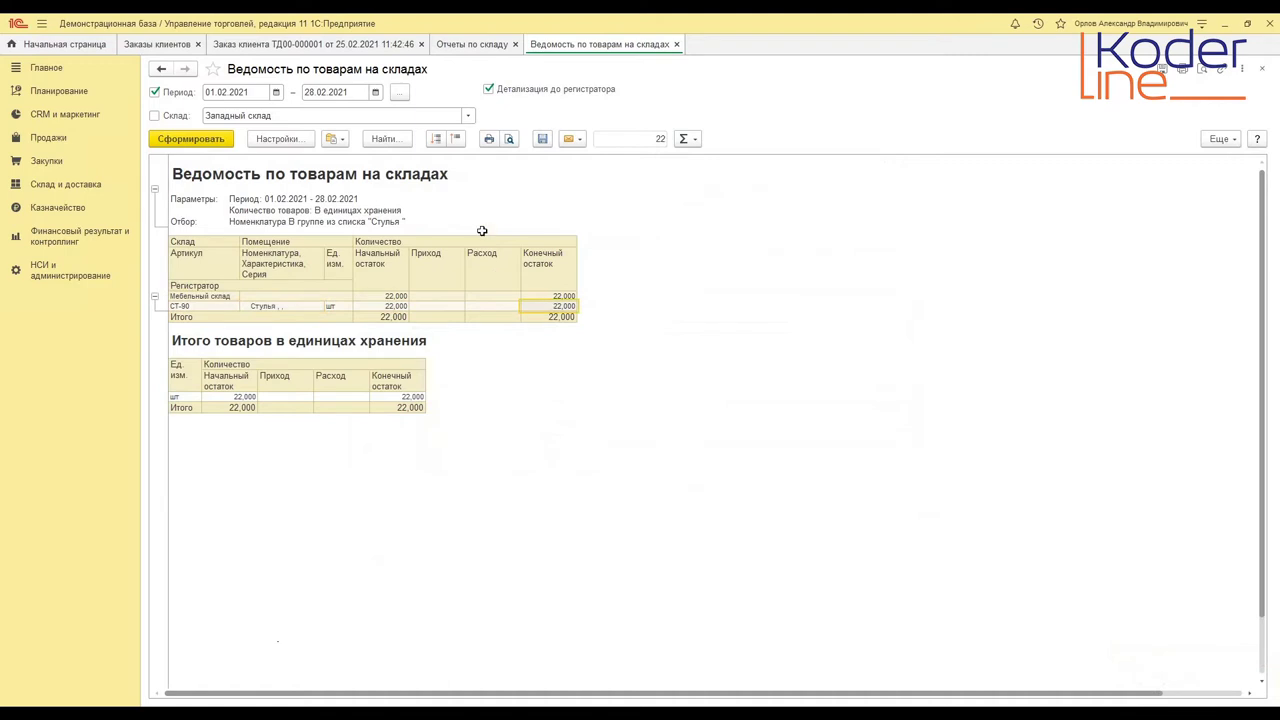
# - Return to the customer order and check its warehouse and the action set for the "Стулья" line
pyautogui.click(352, 44)
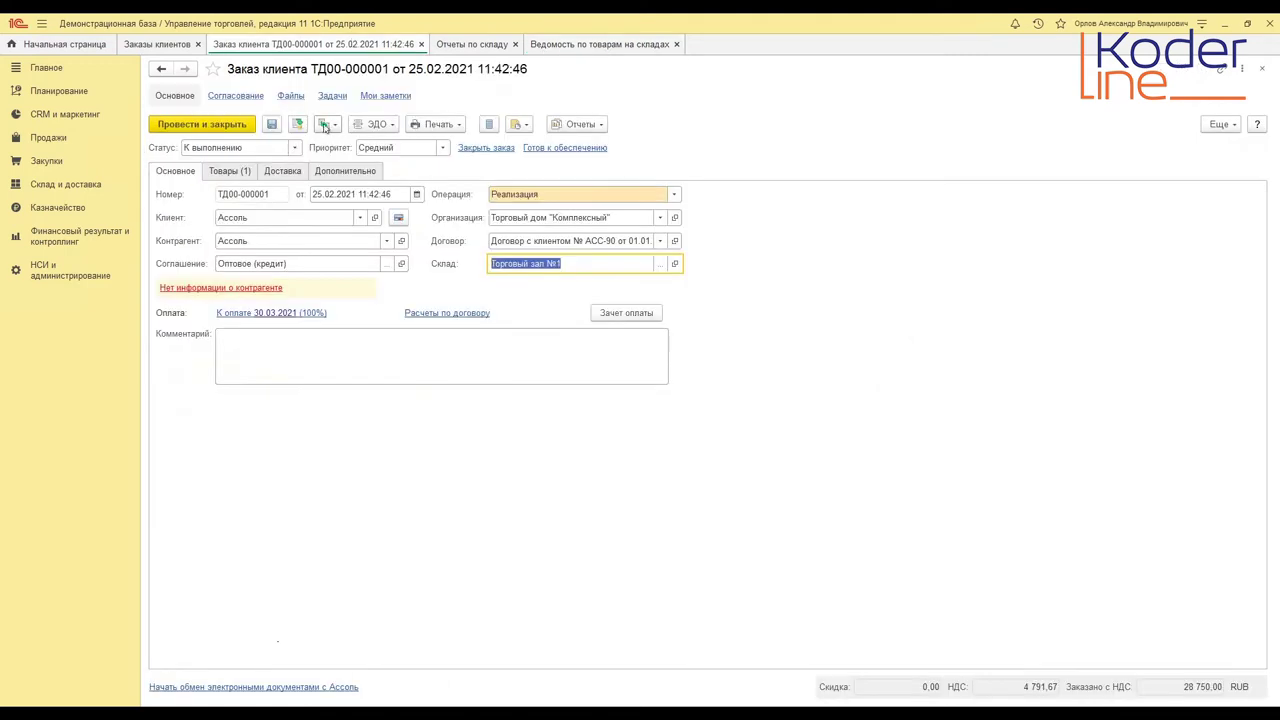
pyautogui.click(232, 170)
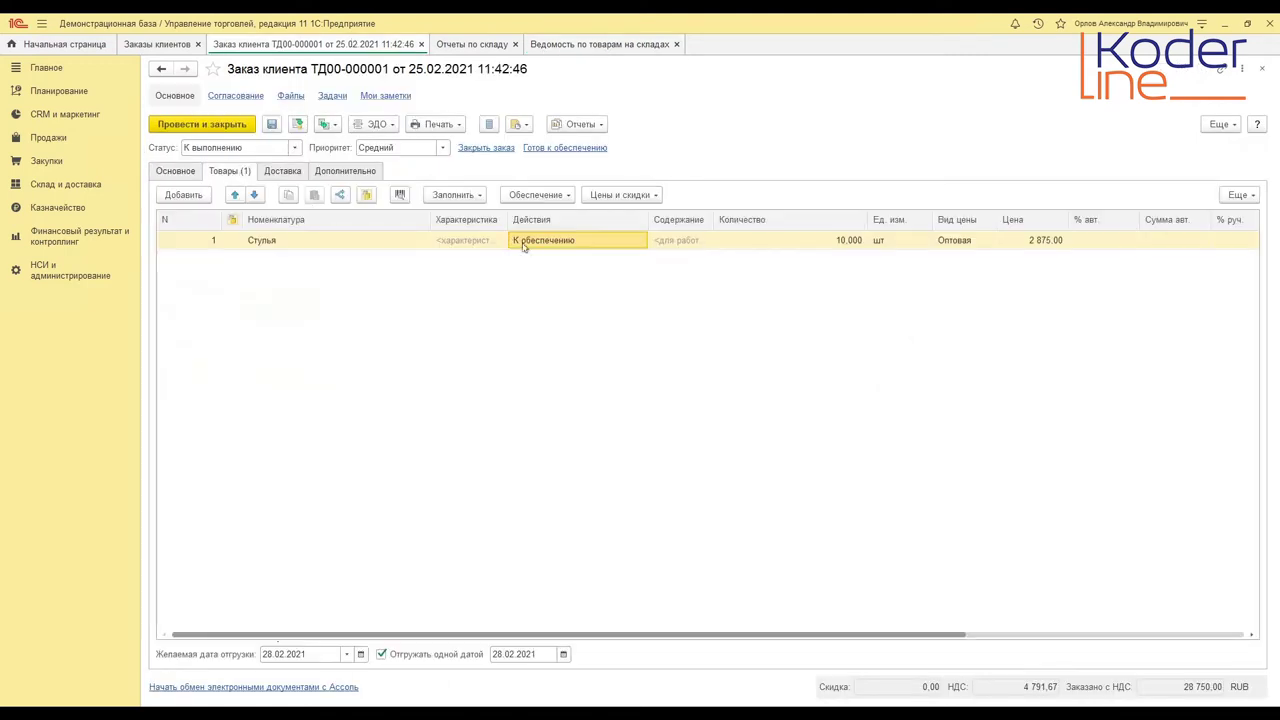
pyautogui.click(185, 174)
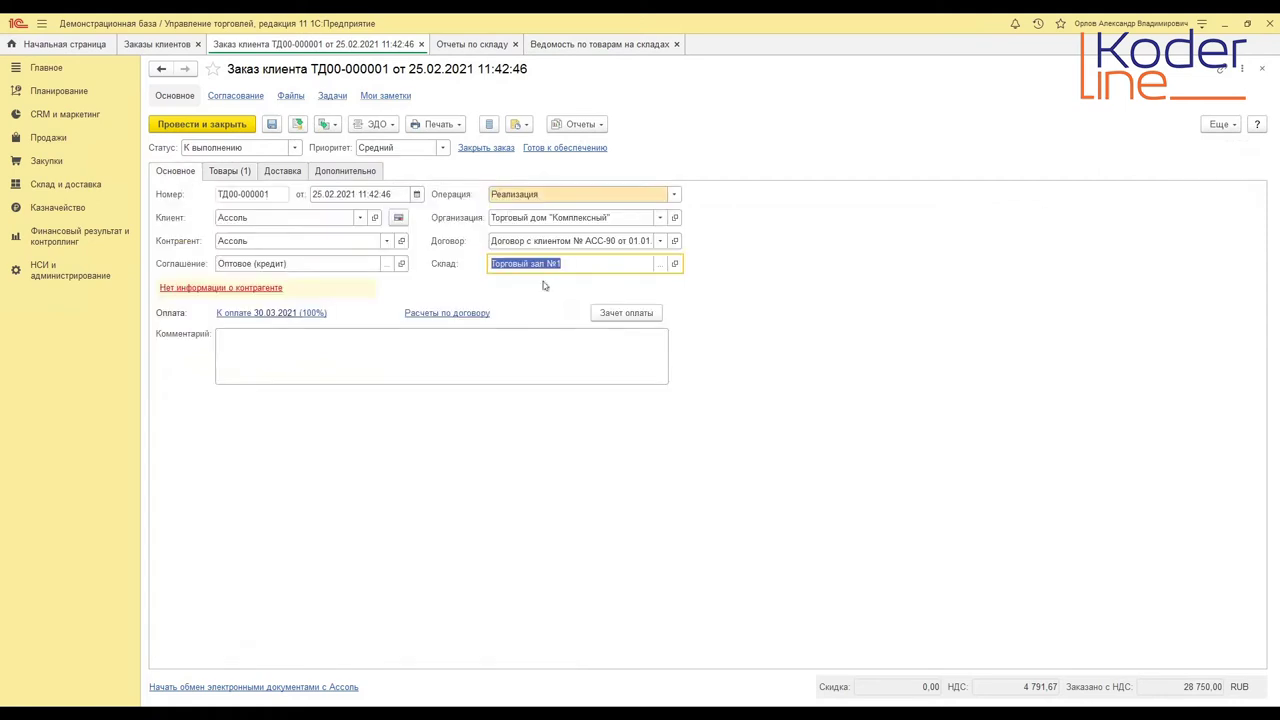
pyautogui.click(253, 175)
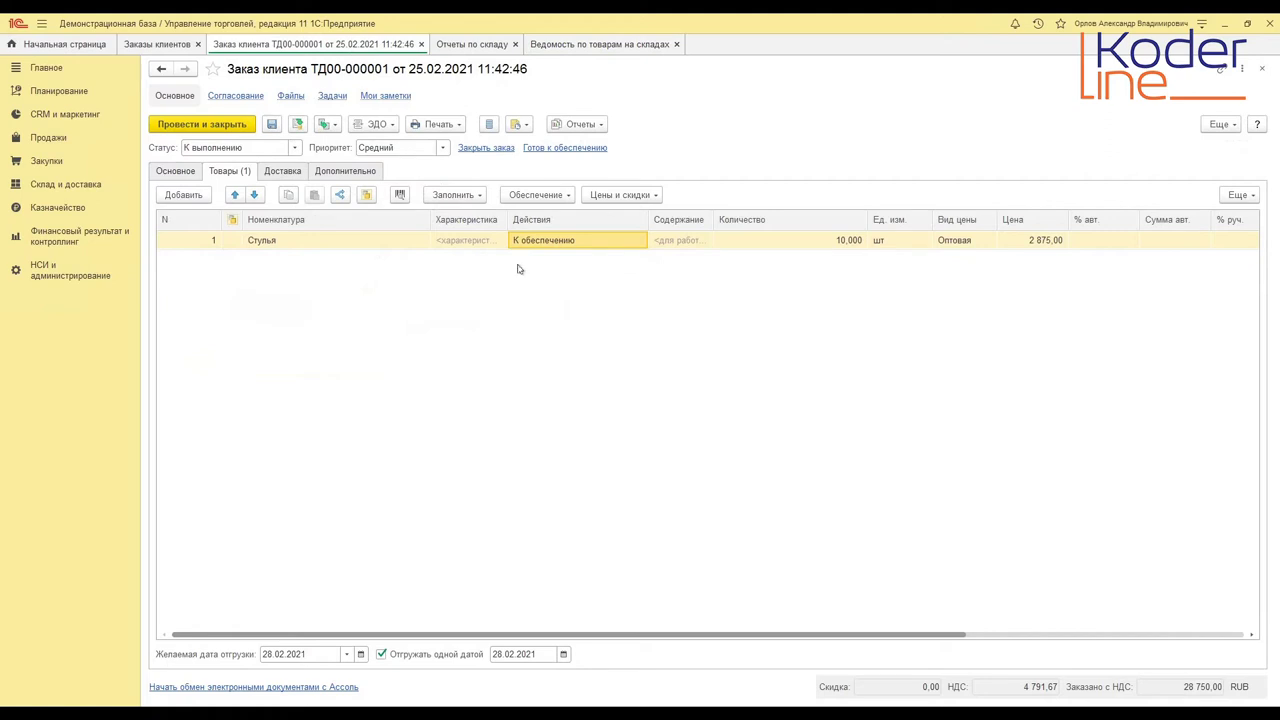
pyautogui.click(328, 245)
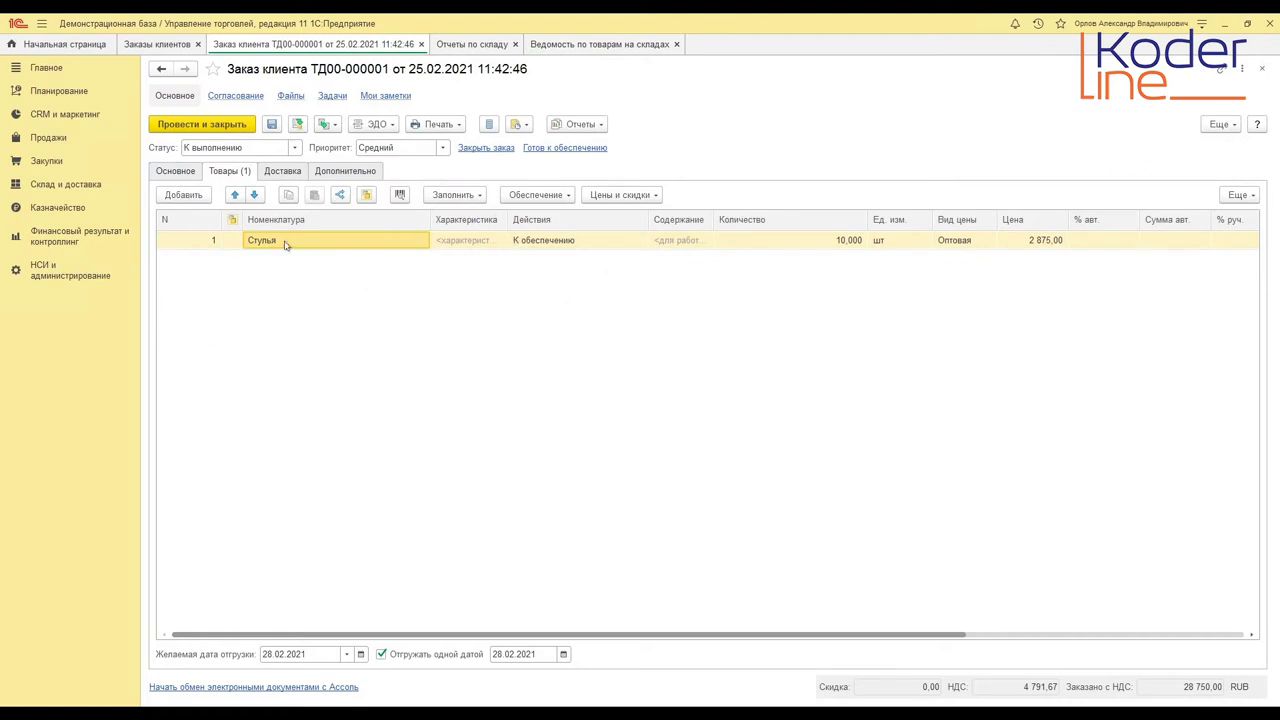
# - Generate the "Состояние обеспечения заказов" list for the warehouse "Торговый зал №1" and check the quantity to supply for "Стулья"
pyautogui.click(56, 193)
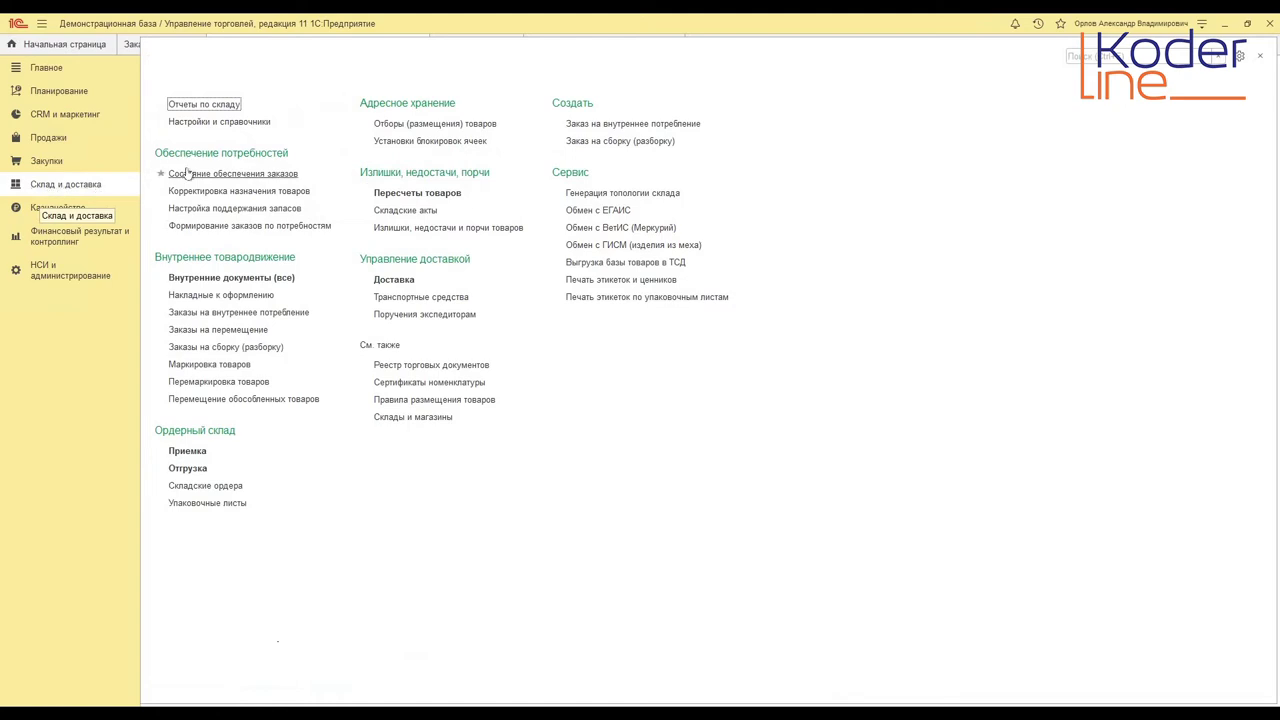
pyautogui.click(253, 177)
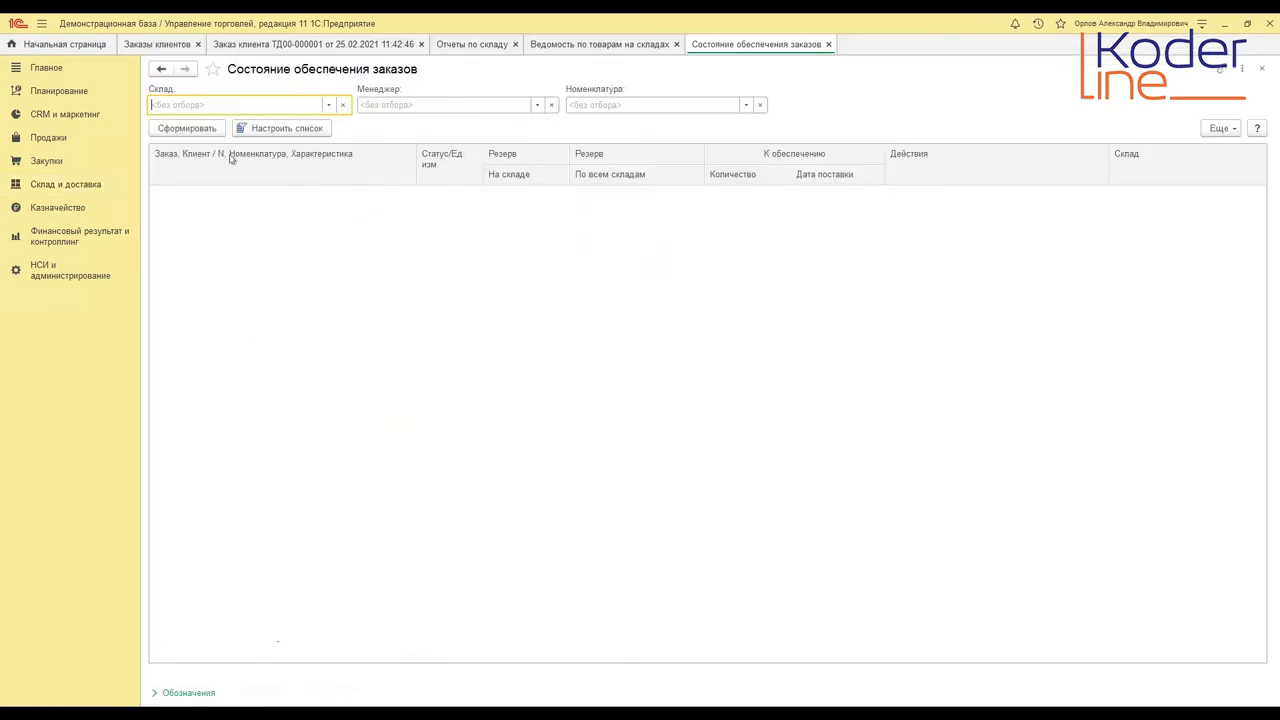
pyautogui.click(206, 130)
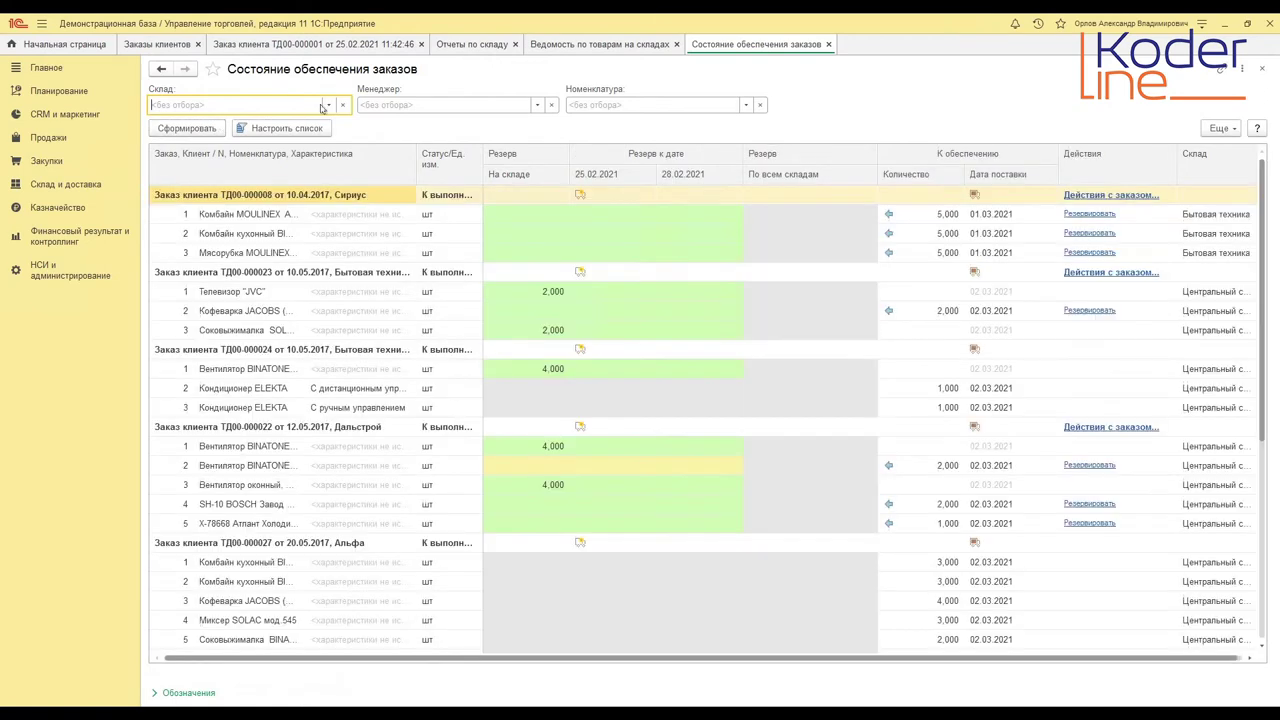
pyautogui.write('Торгов')
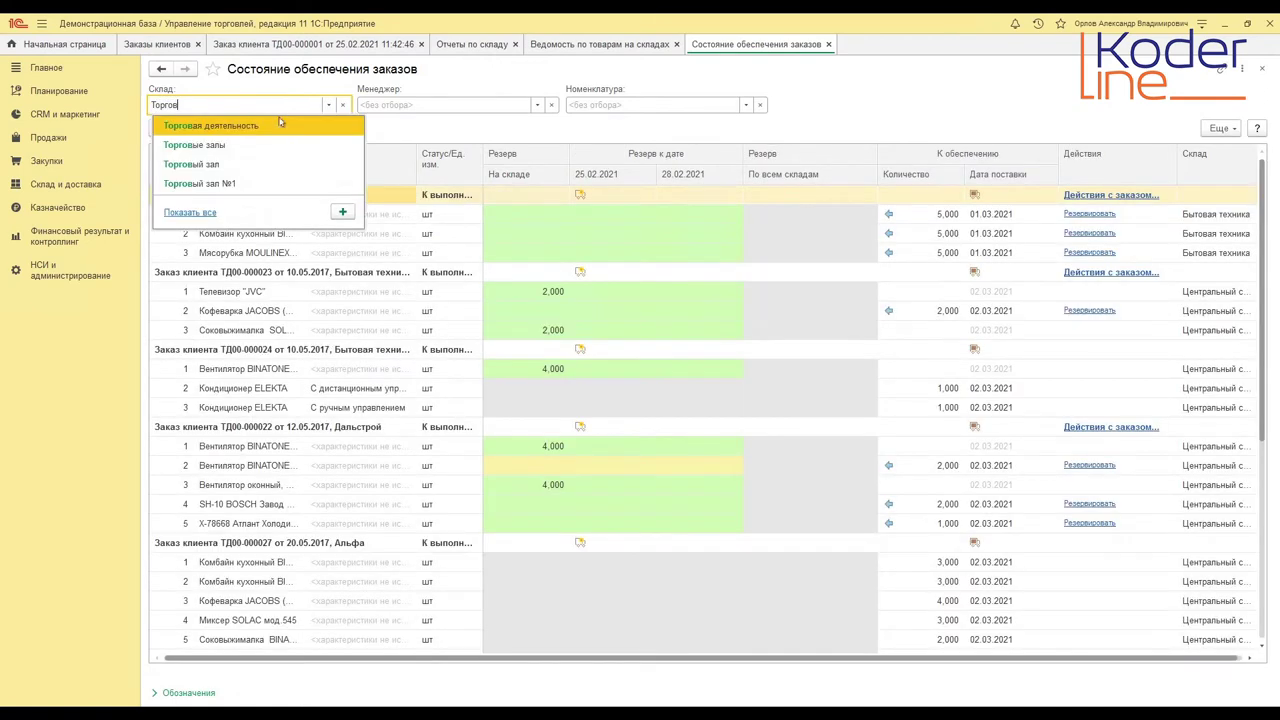
pyautogui.click(200, 183)
pyautogui.click(183, 130)
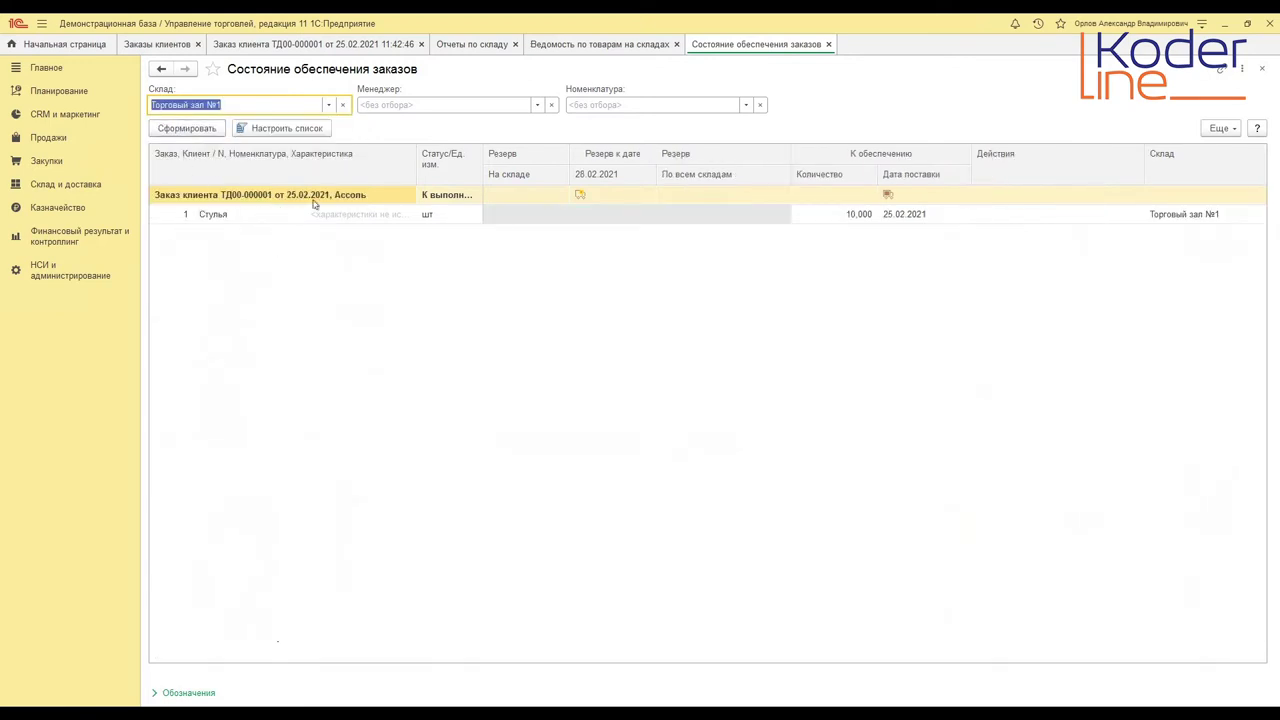
pyautogui.click(835, 214)
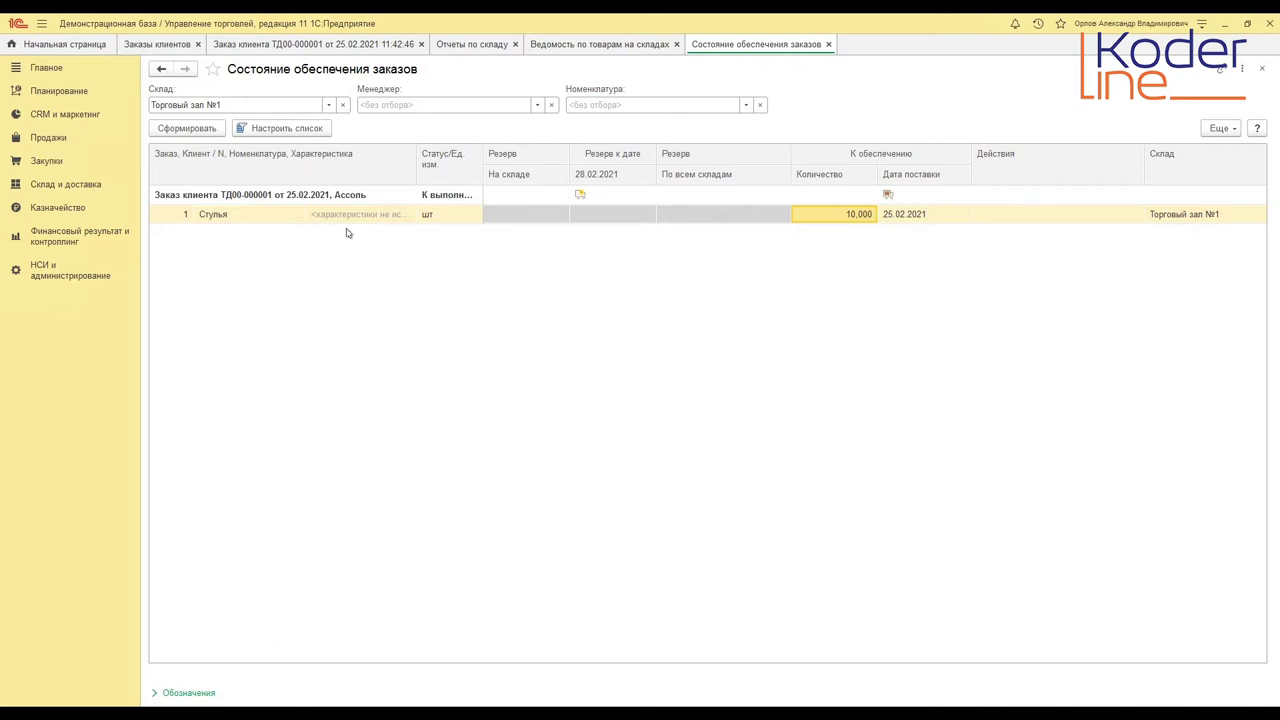
# - Open "Формирование заказов по потребностям" and clear its "Назначение" and "Тип обеспечения" filters
pyautogui.click(47, 186)
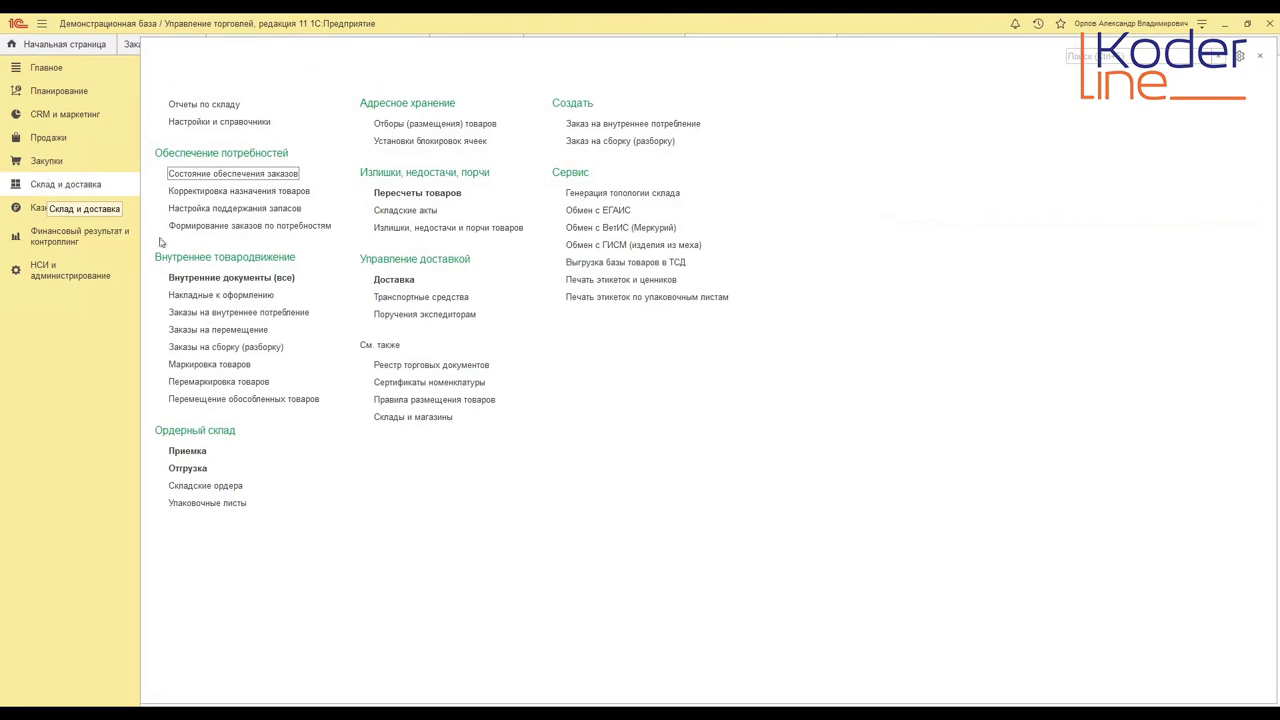
pyautogui.click(258, 227)
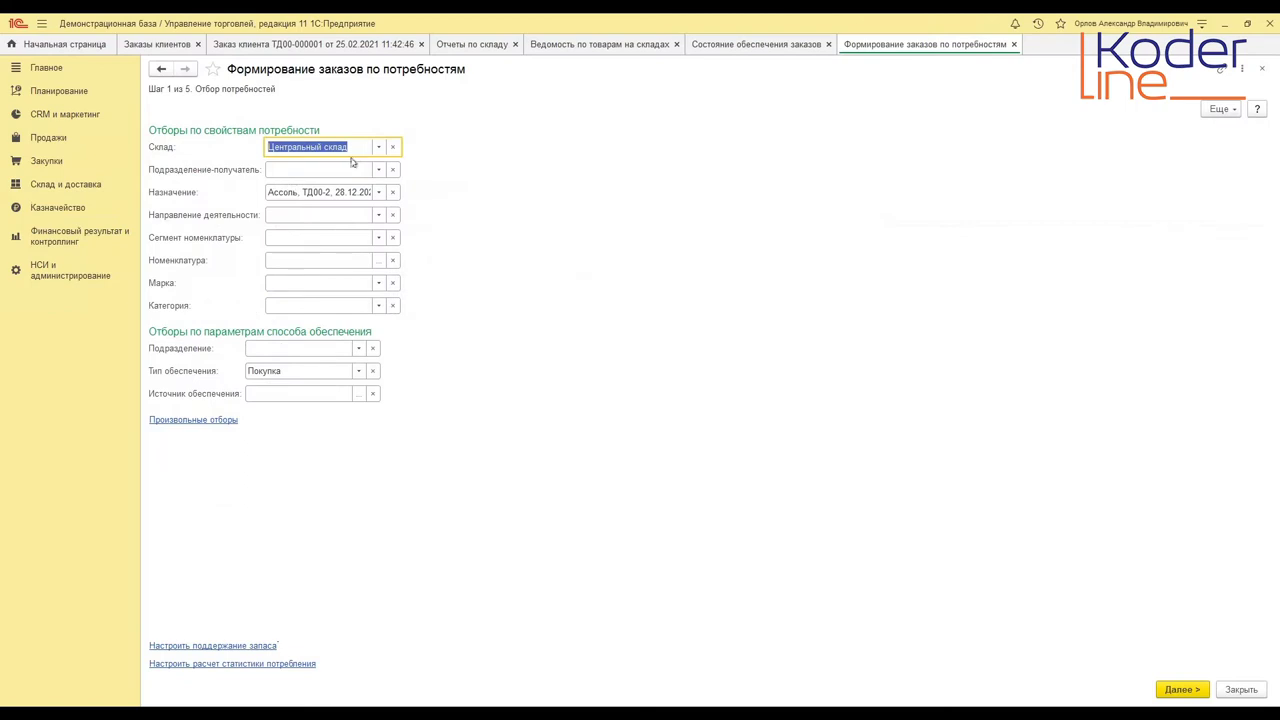
pyautogui.click(350, 190)
pyautogui.click(393, 192)
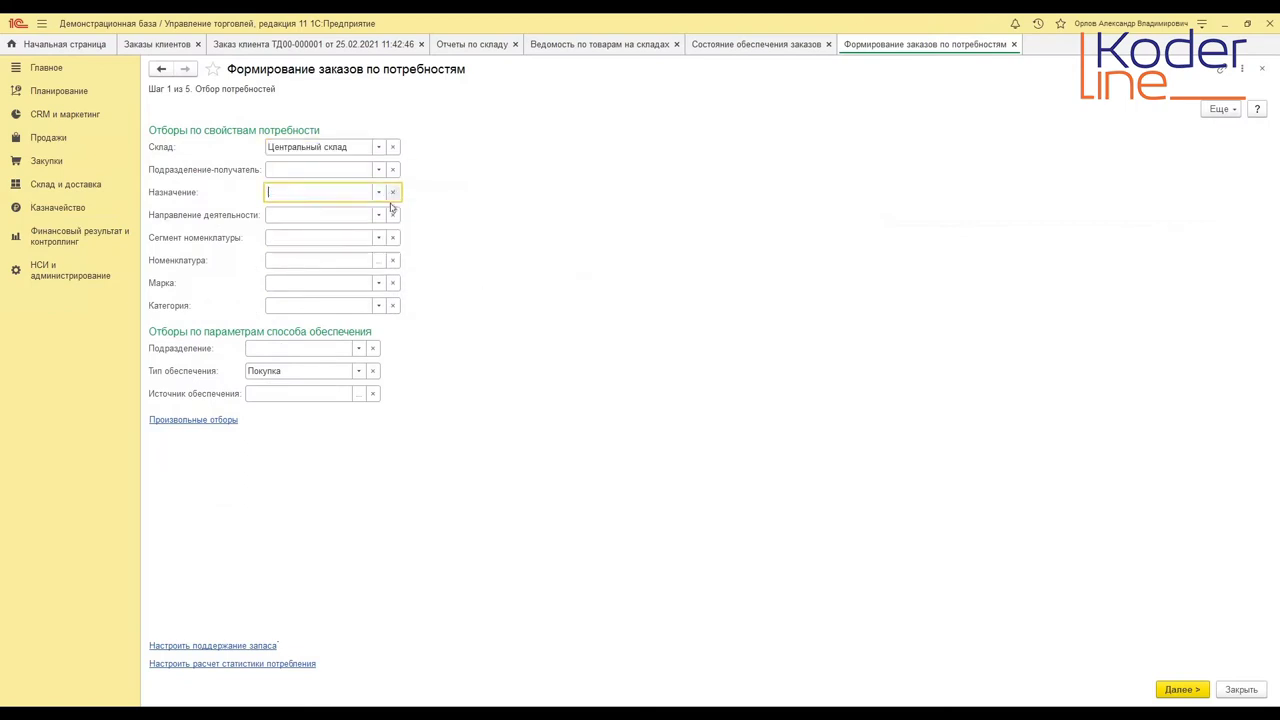
pyautogui.click(373, 370)
# - Set the warehouse filter for the needs selection to "Торговый зал №1"
pyautogui.click(356, 150)
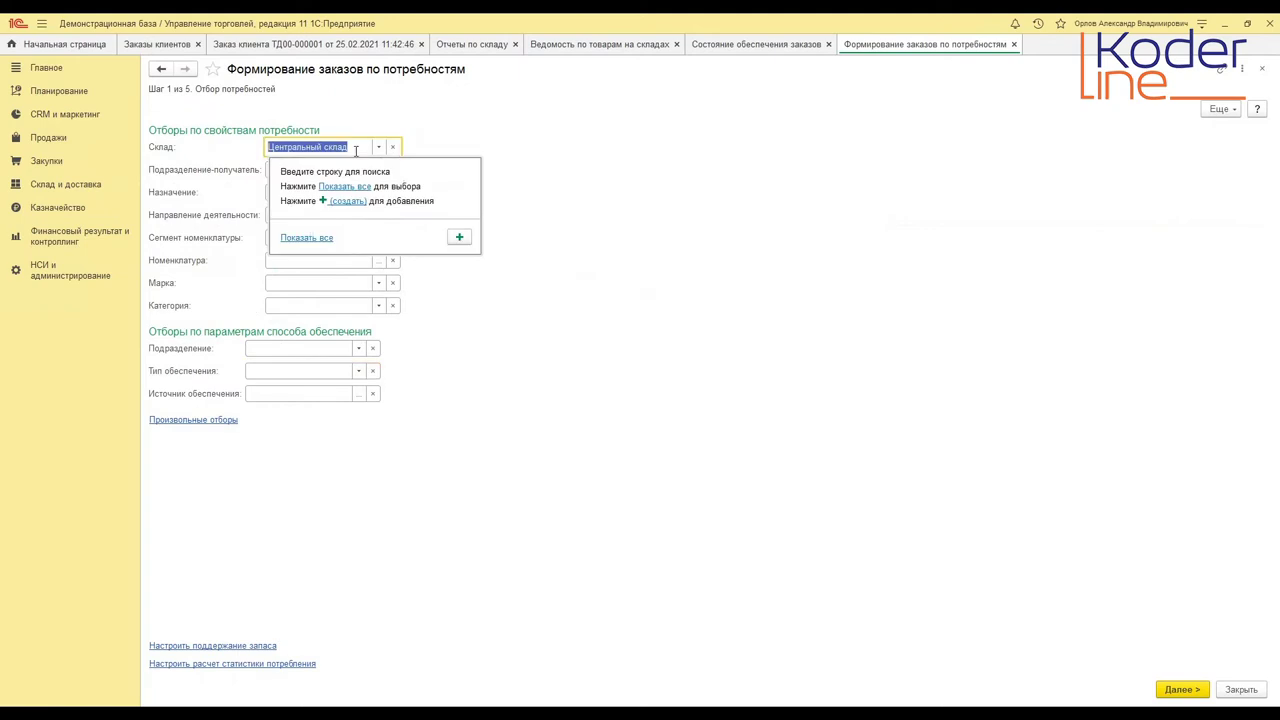
pyautogui.write('Торго')
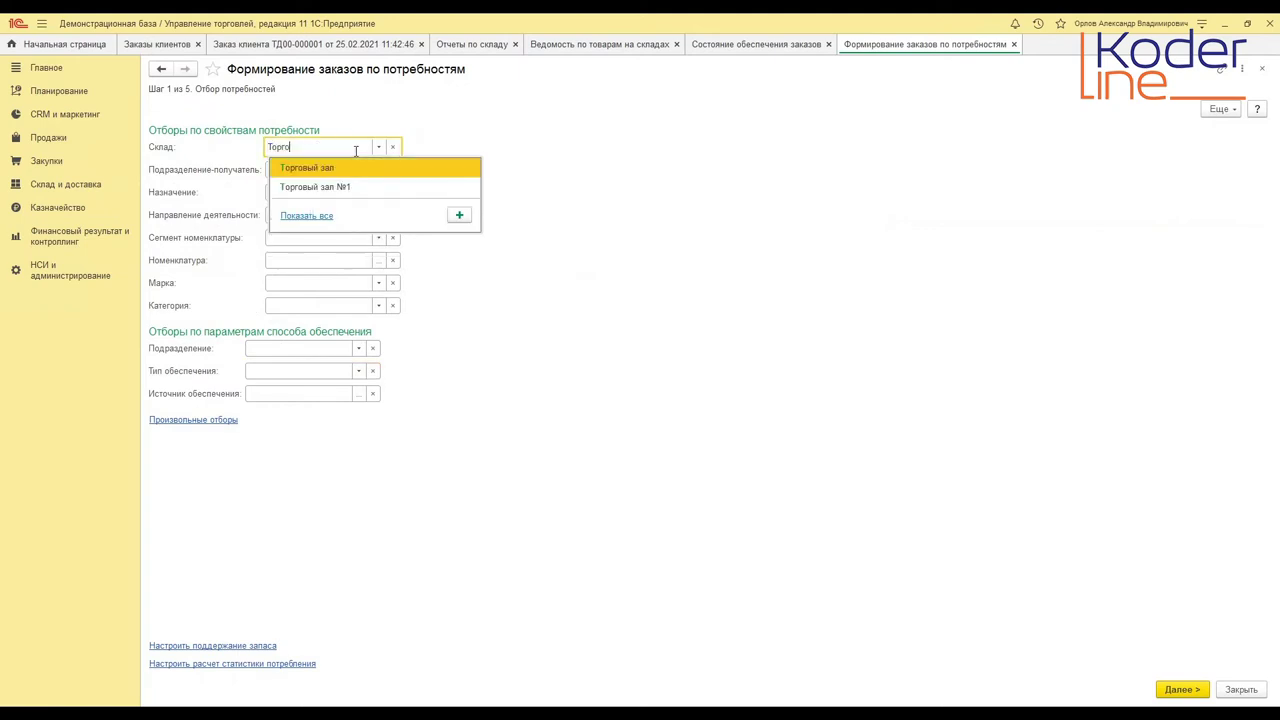
pyautogui.click(340, 187)
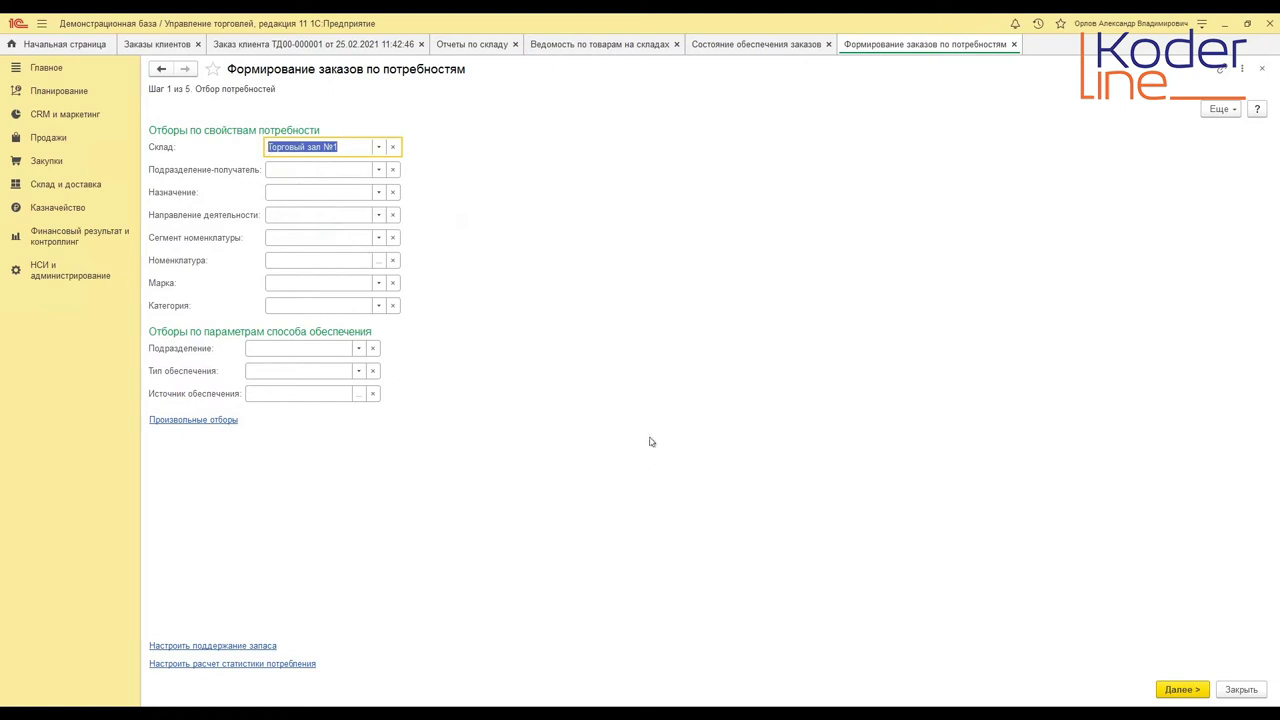
# - Advance the order generation to "Настройка способов обеспечения" and check the supply method listed for the selected needs
pyautogui.click(1182, 690)
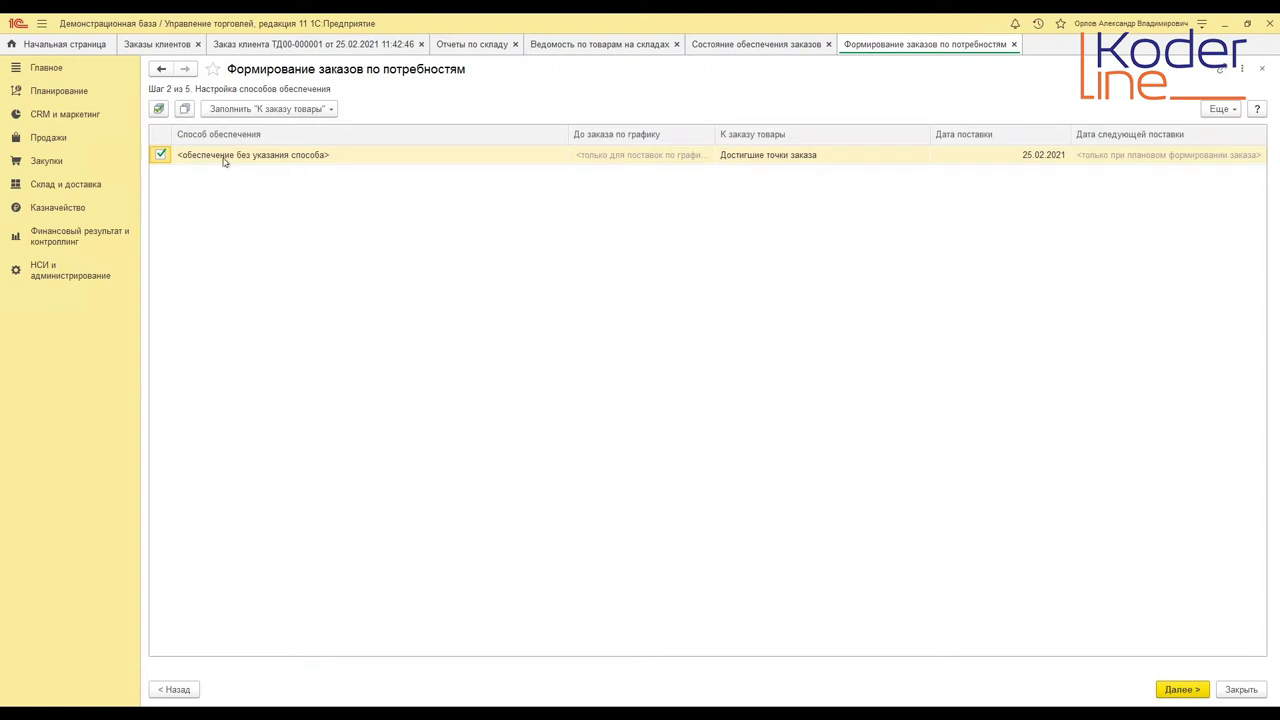
pyautogui.click(323, 162)
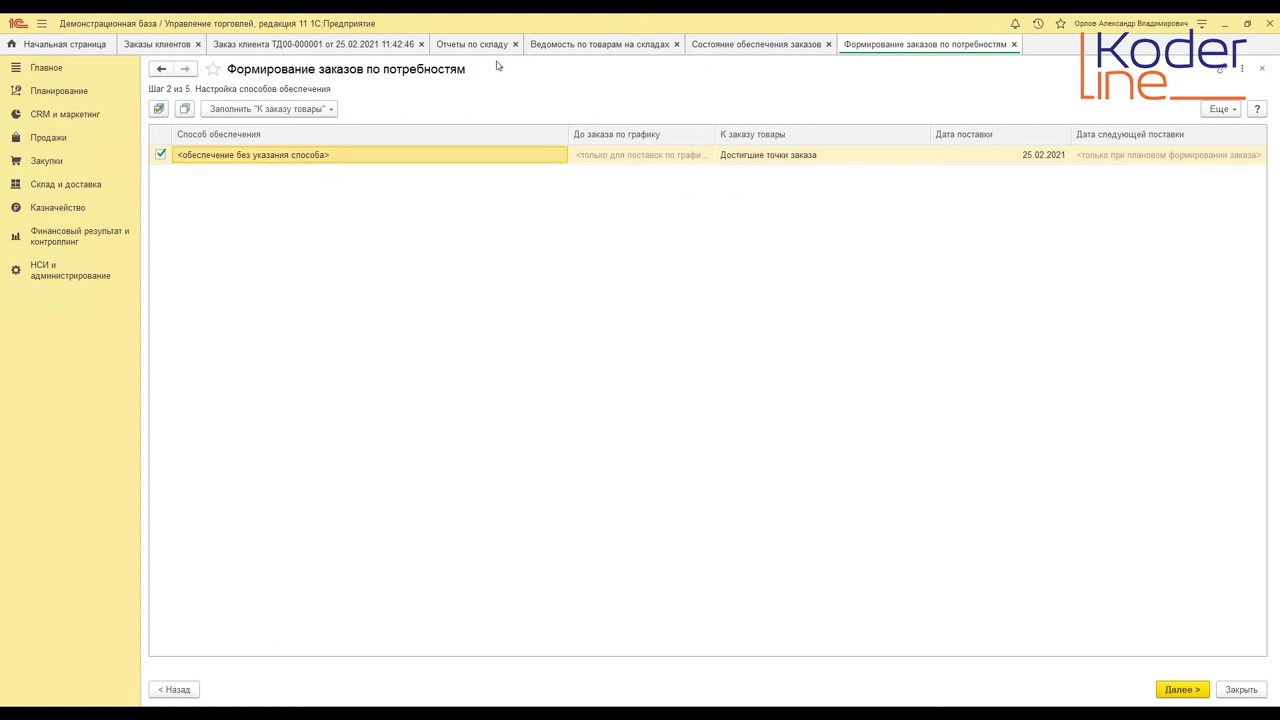
# - Open the "Стулья" item card from the customer order, check its supply scheme under "Обеспечение и производство", and return to the order
pyautogui.click(282, 50)
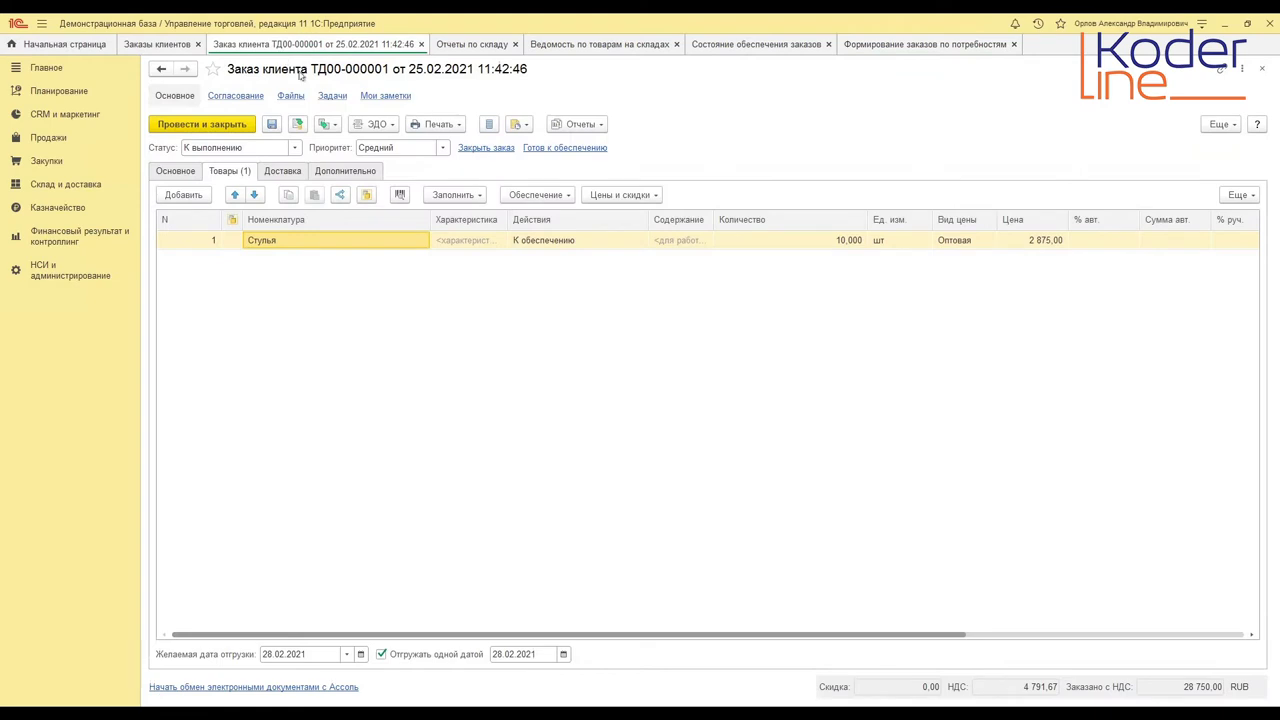
pyautogui.click(425, 241)
pyautogui.click(423, 240)
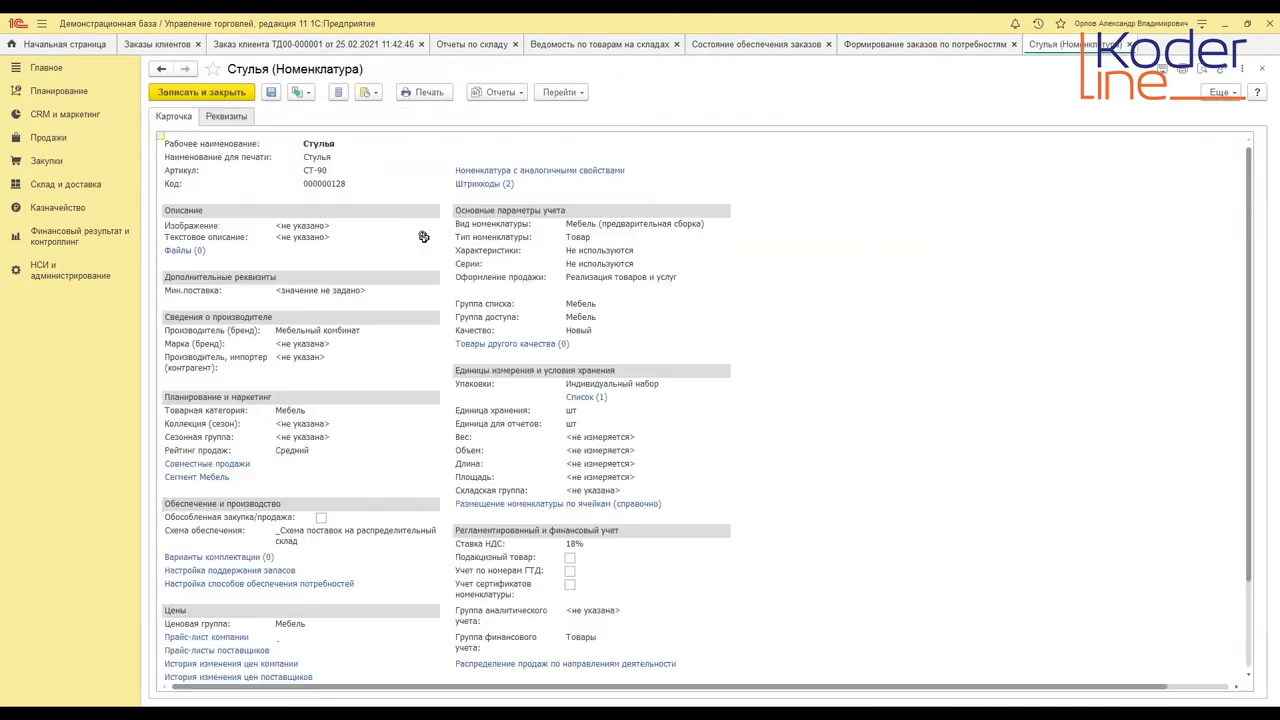
pyautogui.click(218, 118)
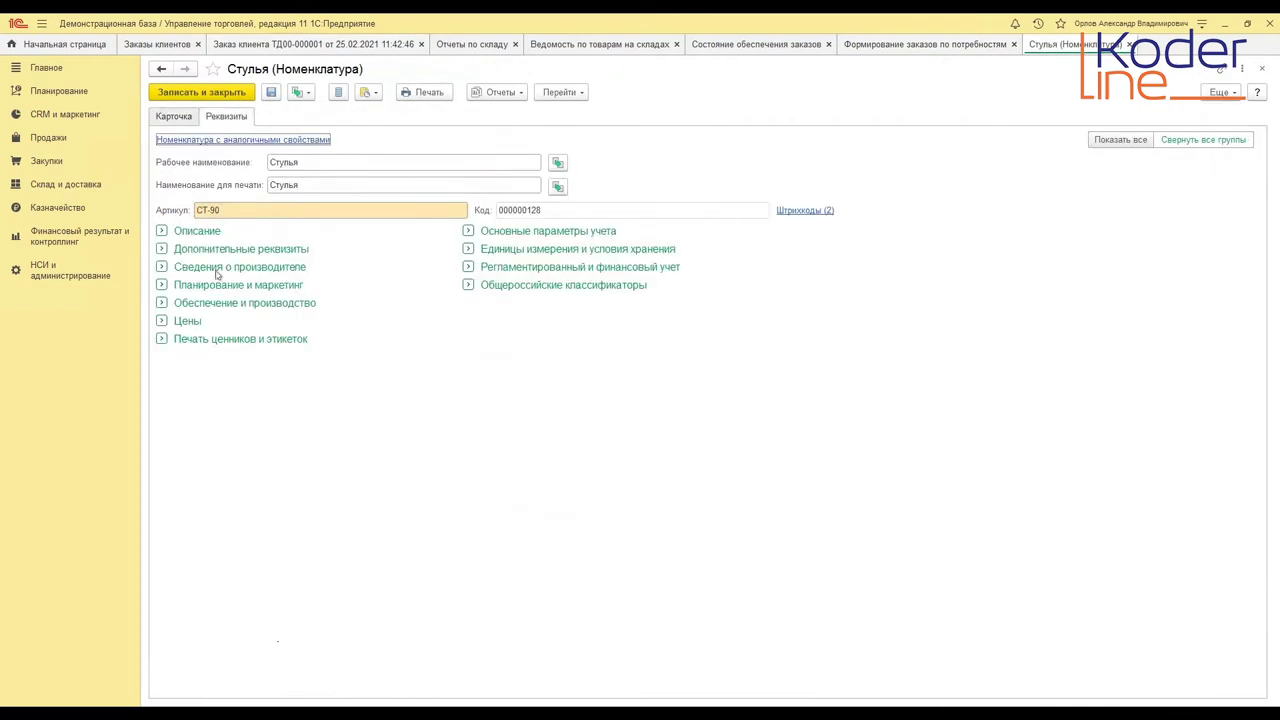
pyautogui.click(163, 303)
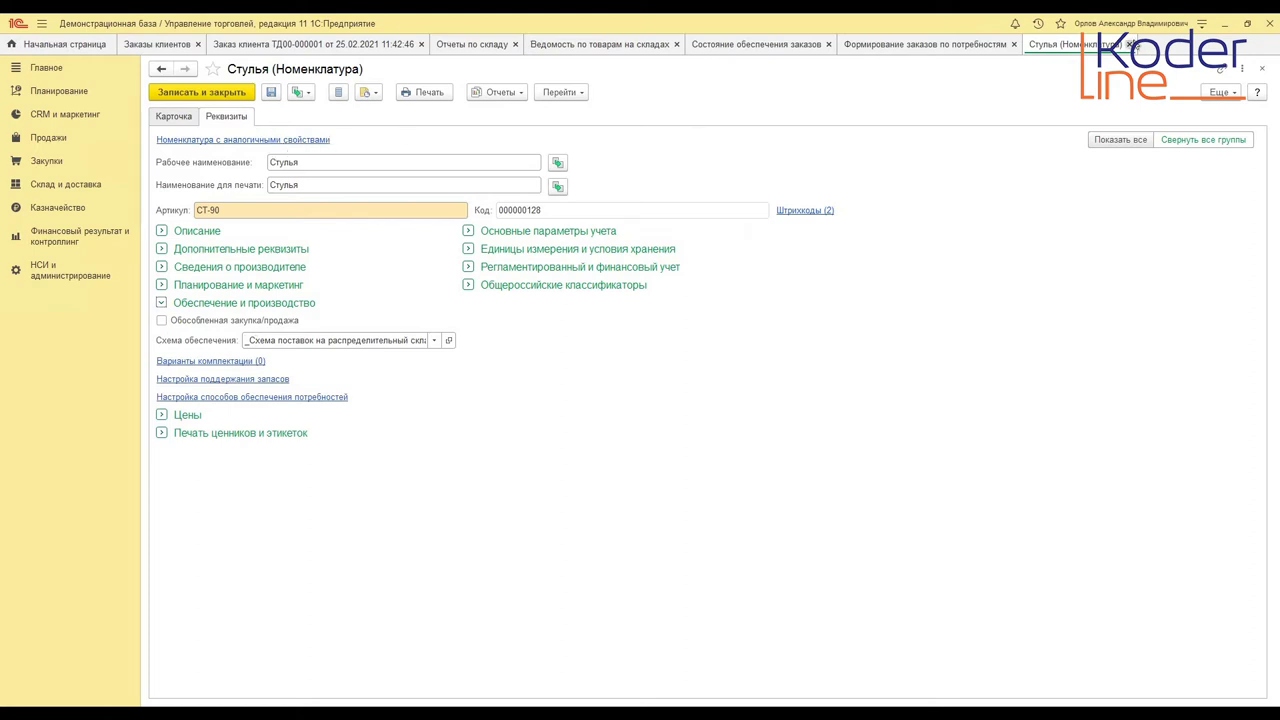
pyautogui.click(1128, 44)
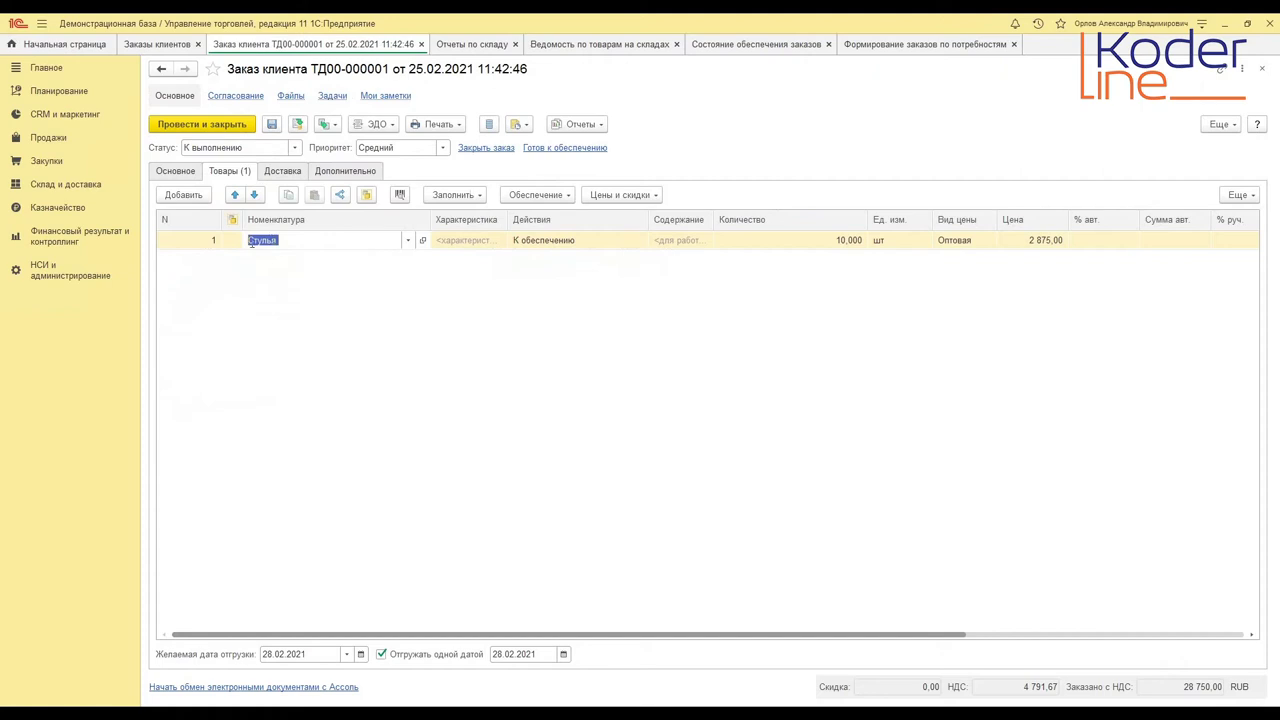
pyautogui.click(422, 240)
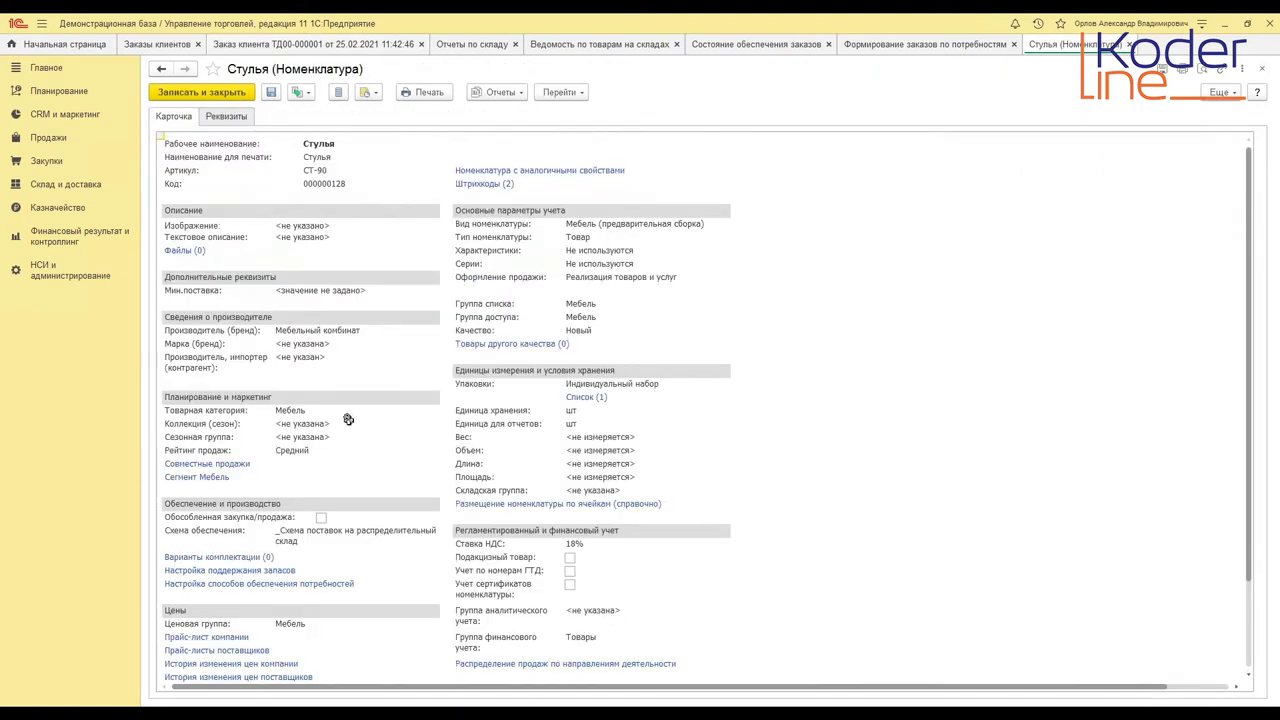
pyautogui.click(1128, 44)
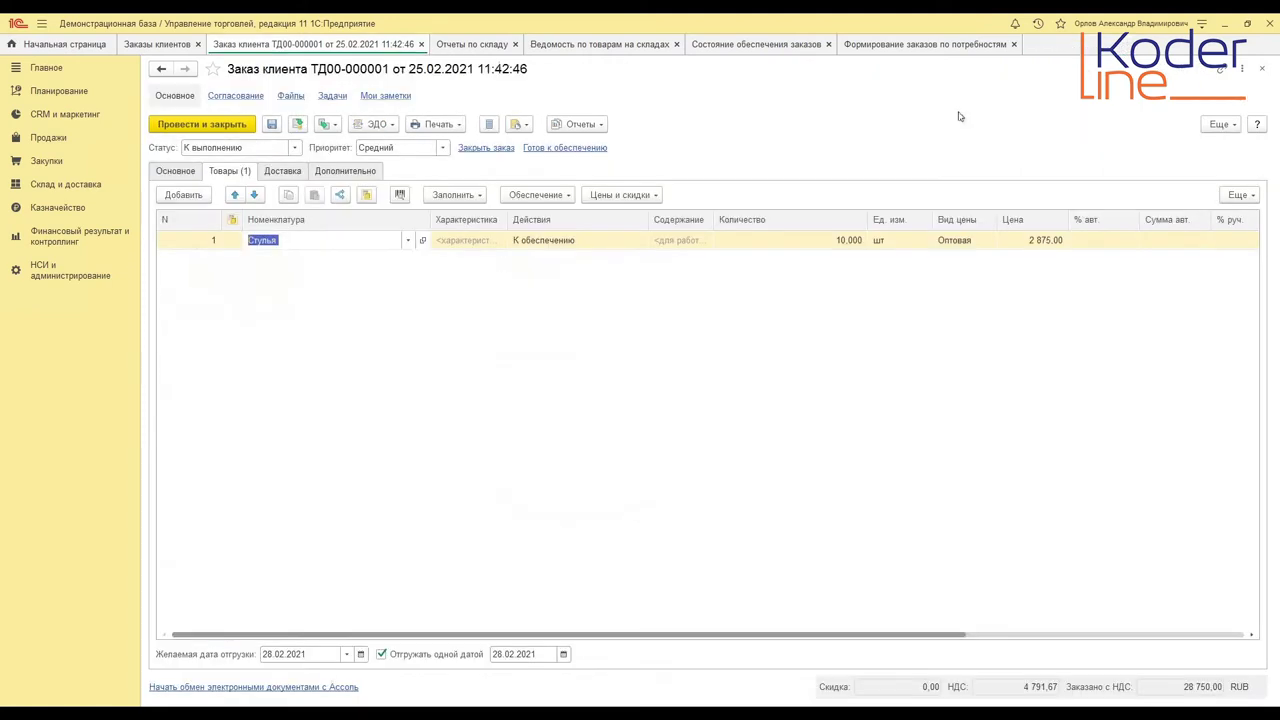
pyautogui.click(340, 308)
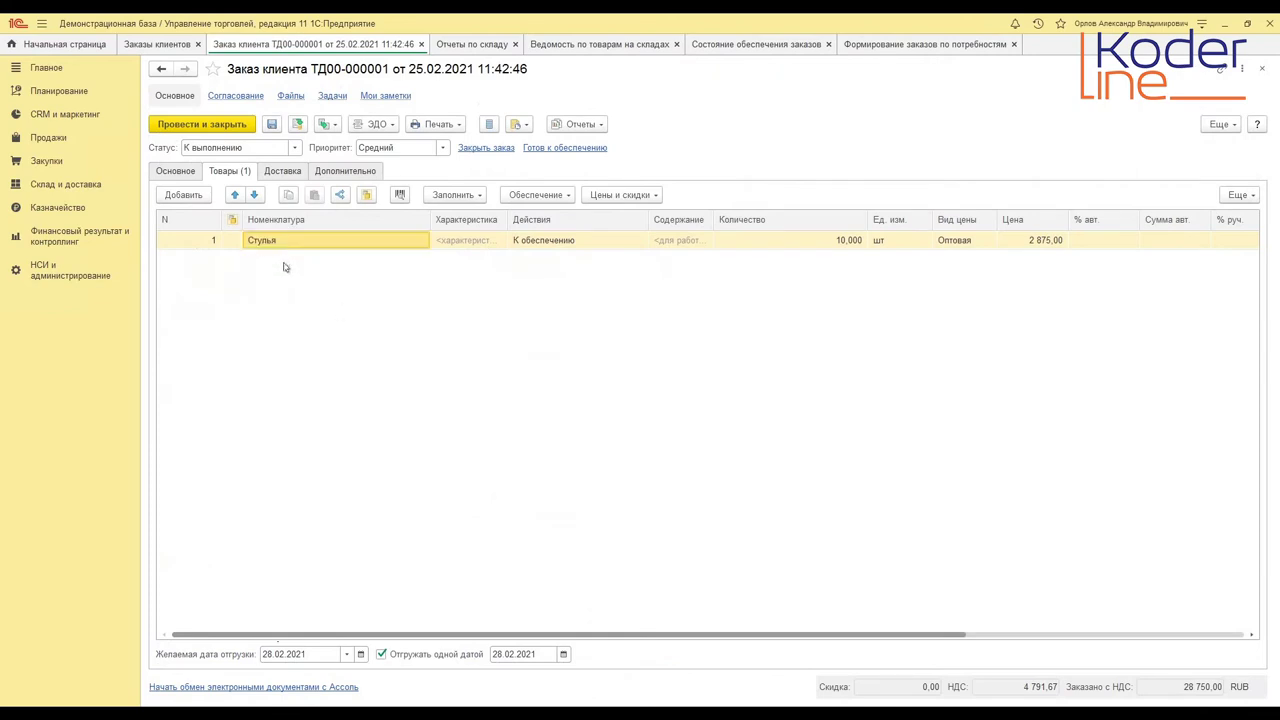
# - Open the card of the warehouse "Распределительный центр" from the wholesale group "Центр" in "Склады и магазины"
pyautogui.click(45, 272)
pyautogui.click(188, 276)
pyautogui.click(159, 138)
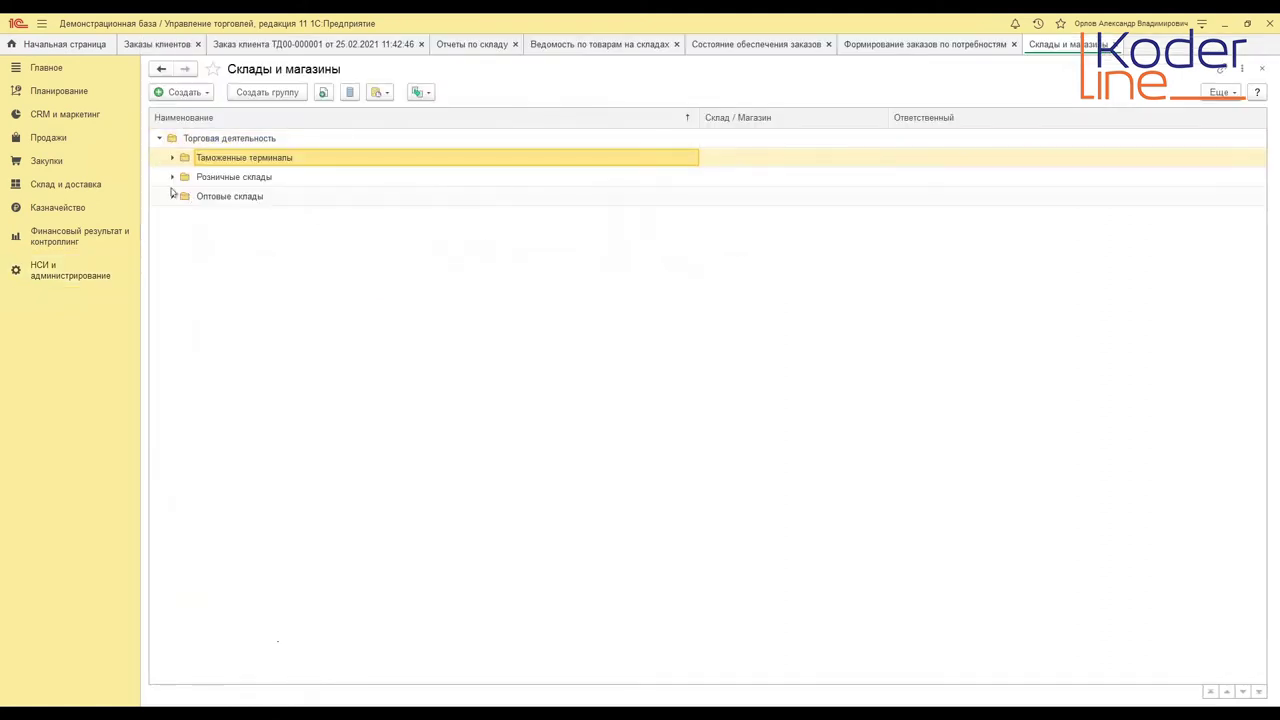
pyautogui.click(172, 196)
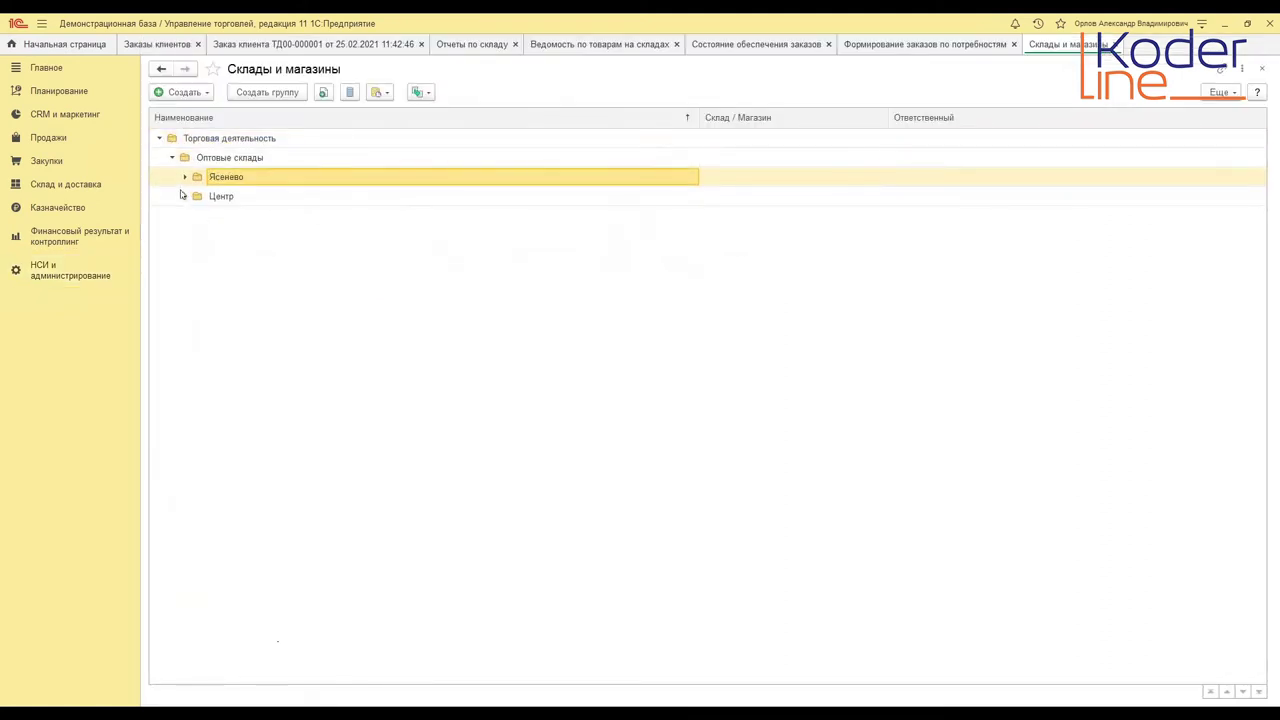
pyautogui.click(184, 195)
pyautogui.click(275, 257)
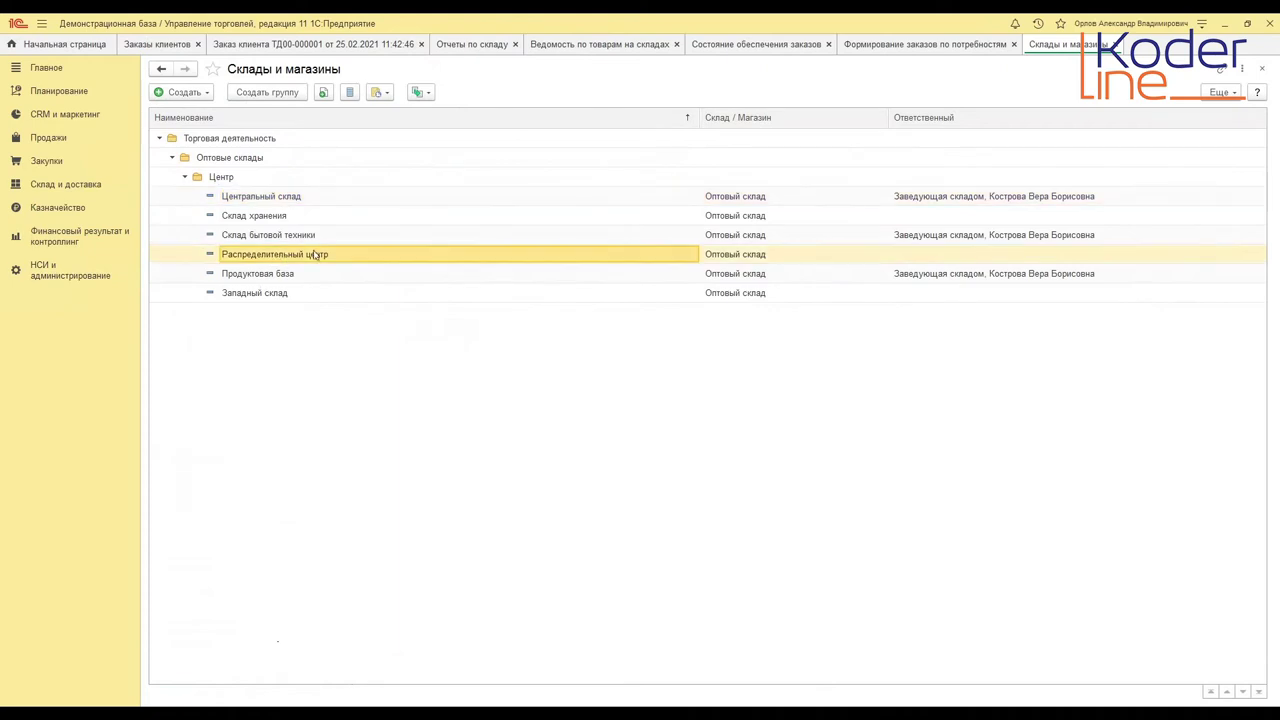
pyautogui.doubleClick(312, 254)
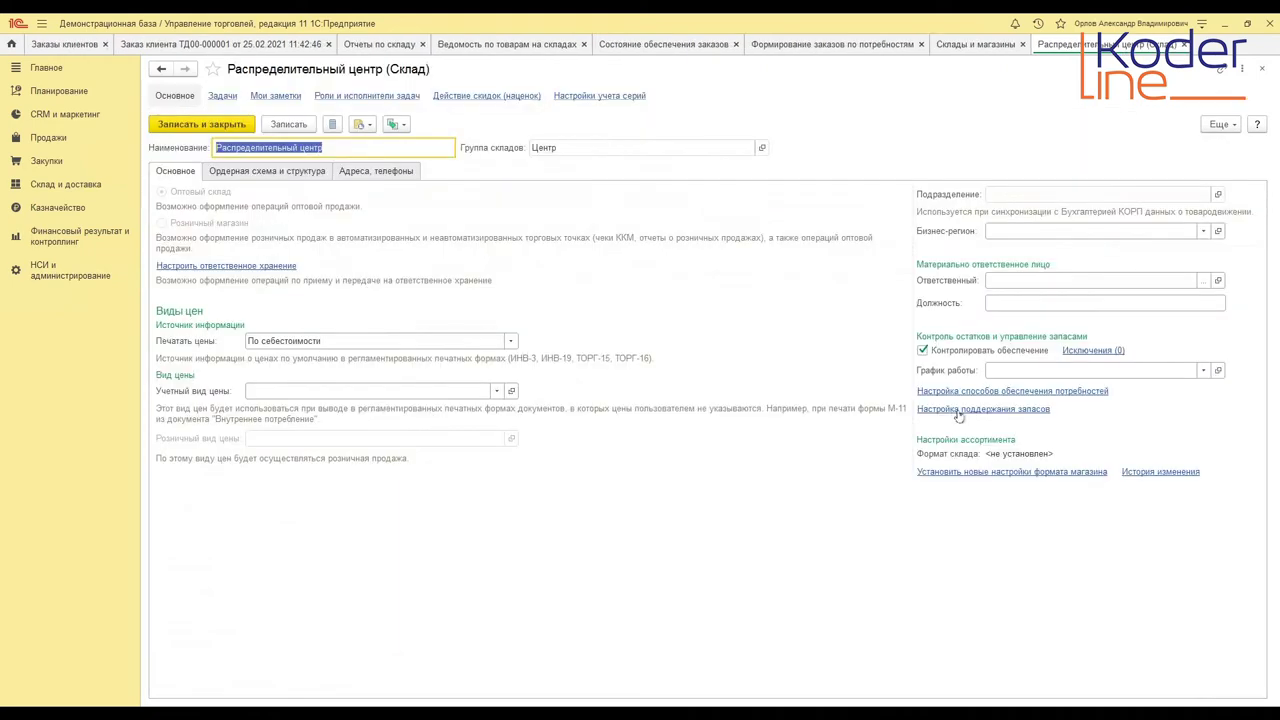
# - Review the supply method settings of "Распределительный центр" with "Только обеспечиваемая номенклатура" on and off, and close the warehouse
pyautogui.click(1083, 392)
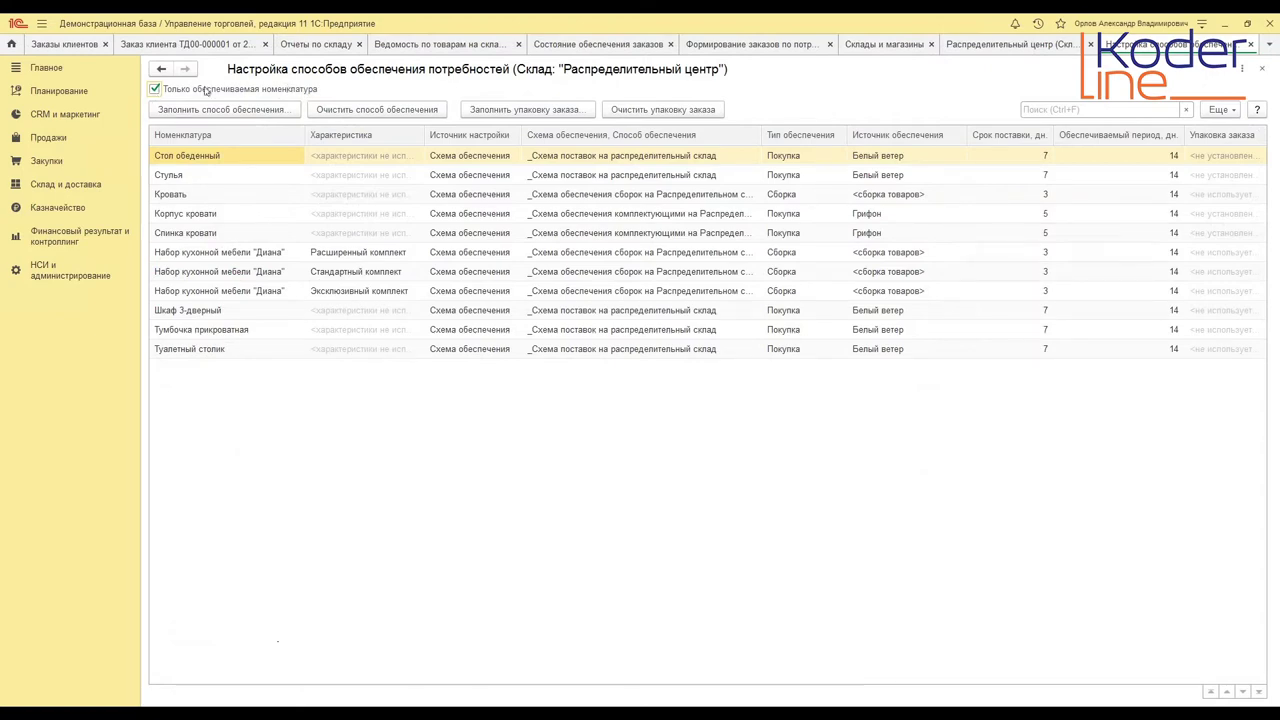
pyautogui.click(155, 90)
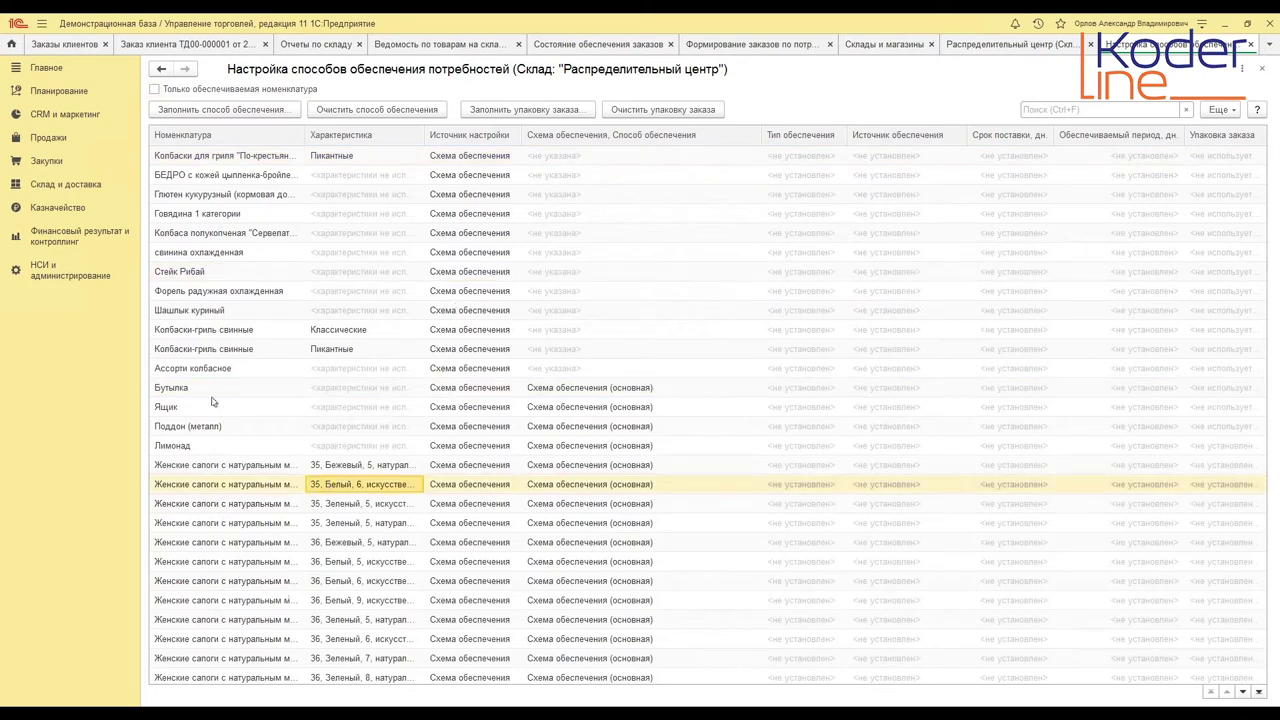
pyautogui.click(230, 291)
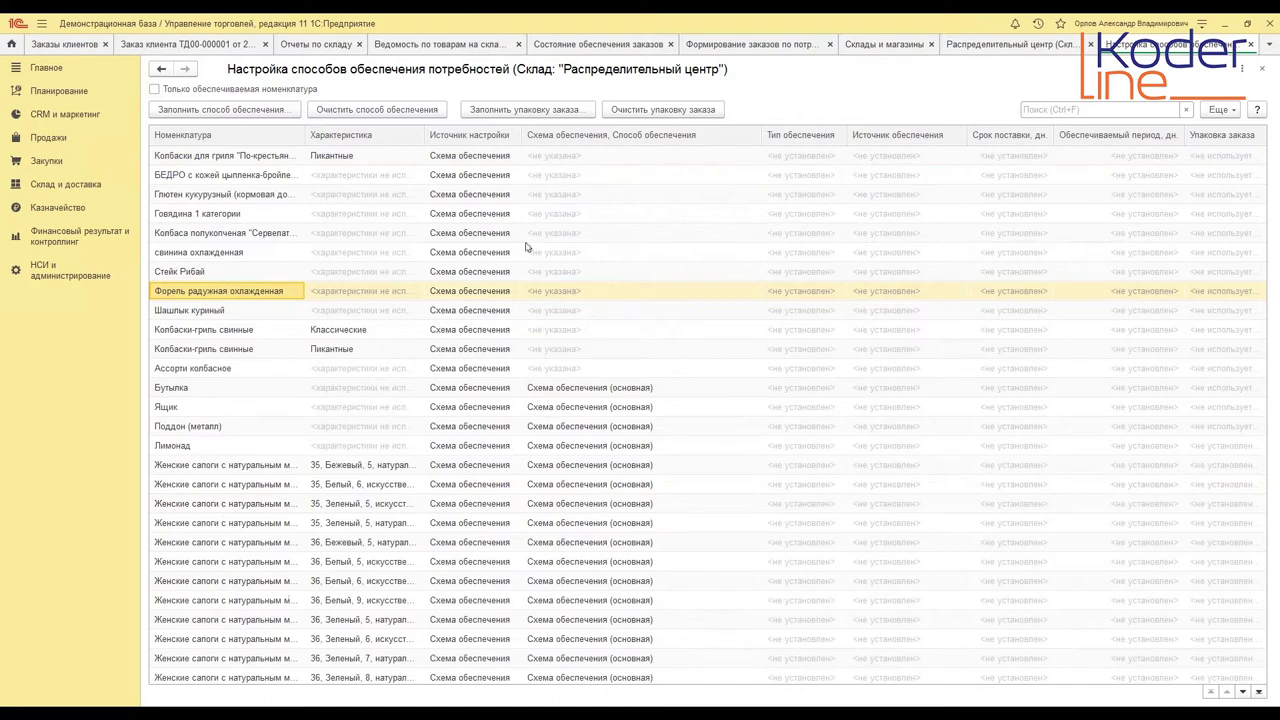
pyautogui.click(1027, 114)
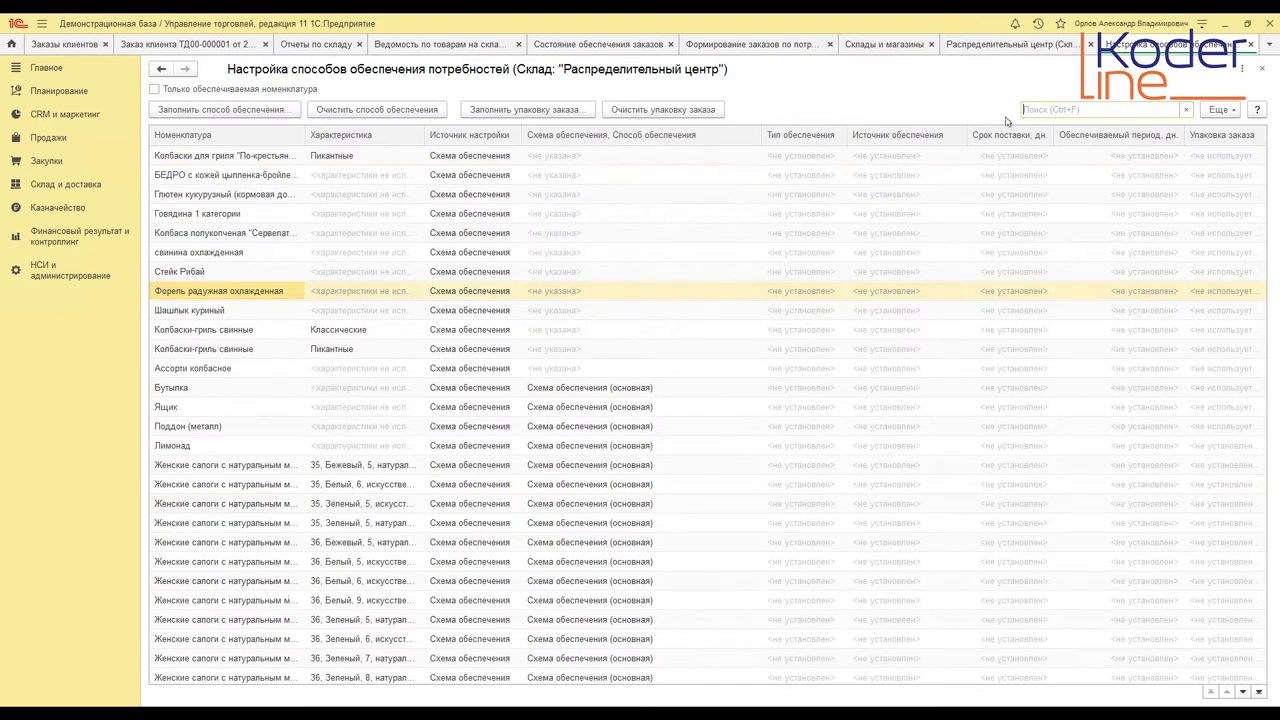
pyautogui.click(1250, 44)
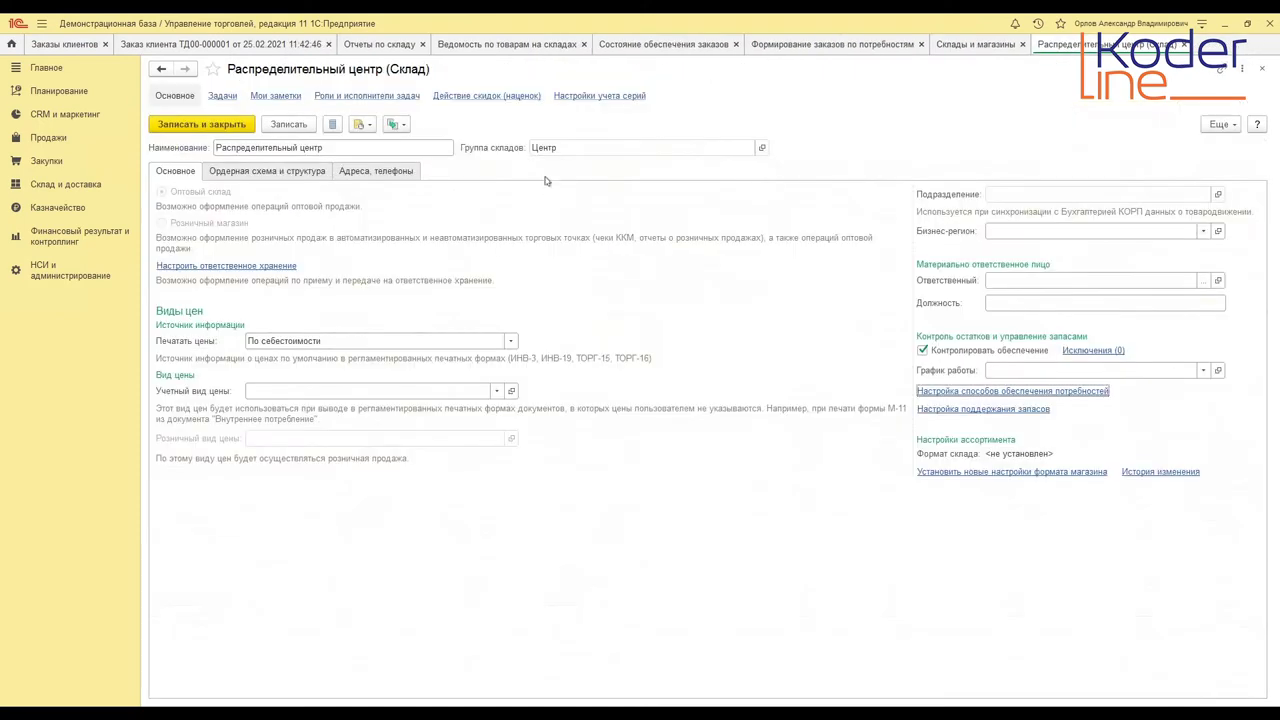
pyautogui.click(1186, 44)
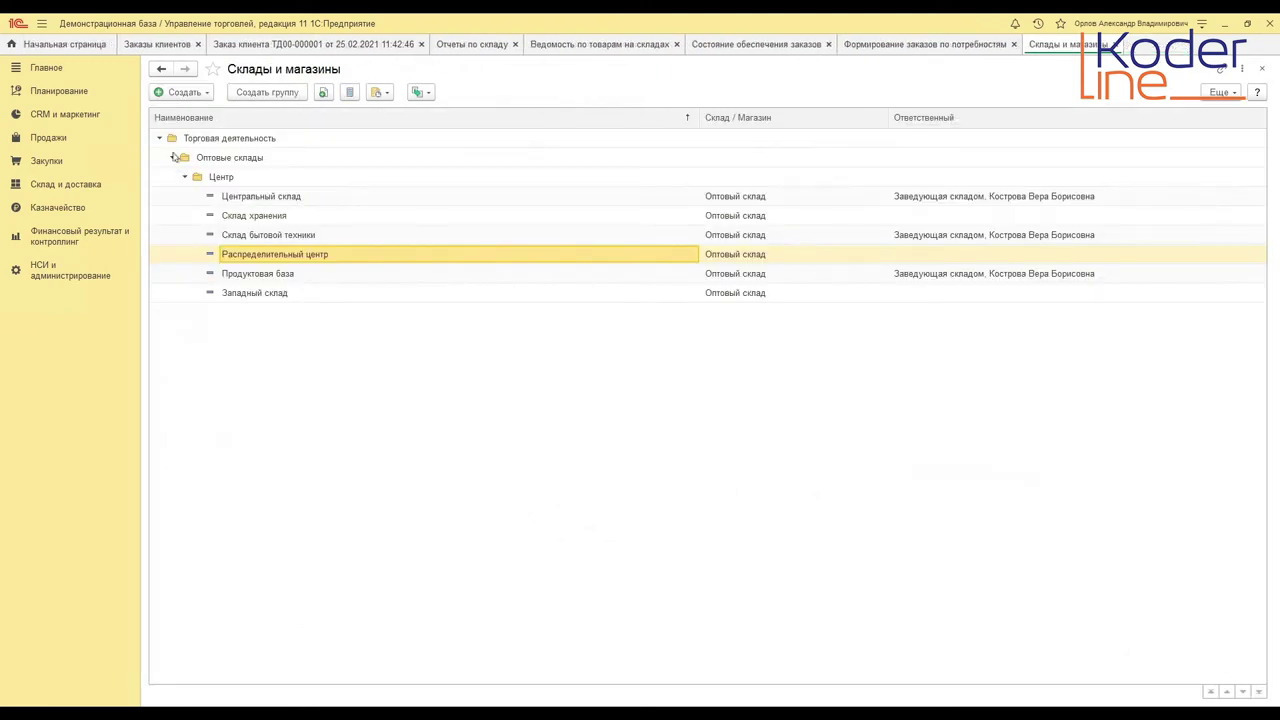
# - Open the supply method settings of the store "Торговый зал №1" from the retail group "Торговые залы"
pyautogui.click(173, 157)
pyautogui.click(172, 176)
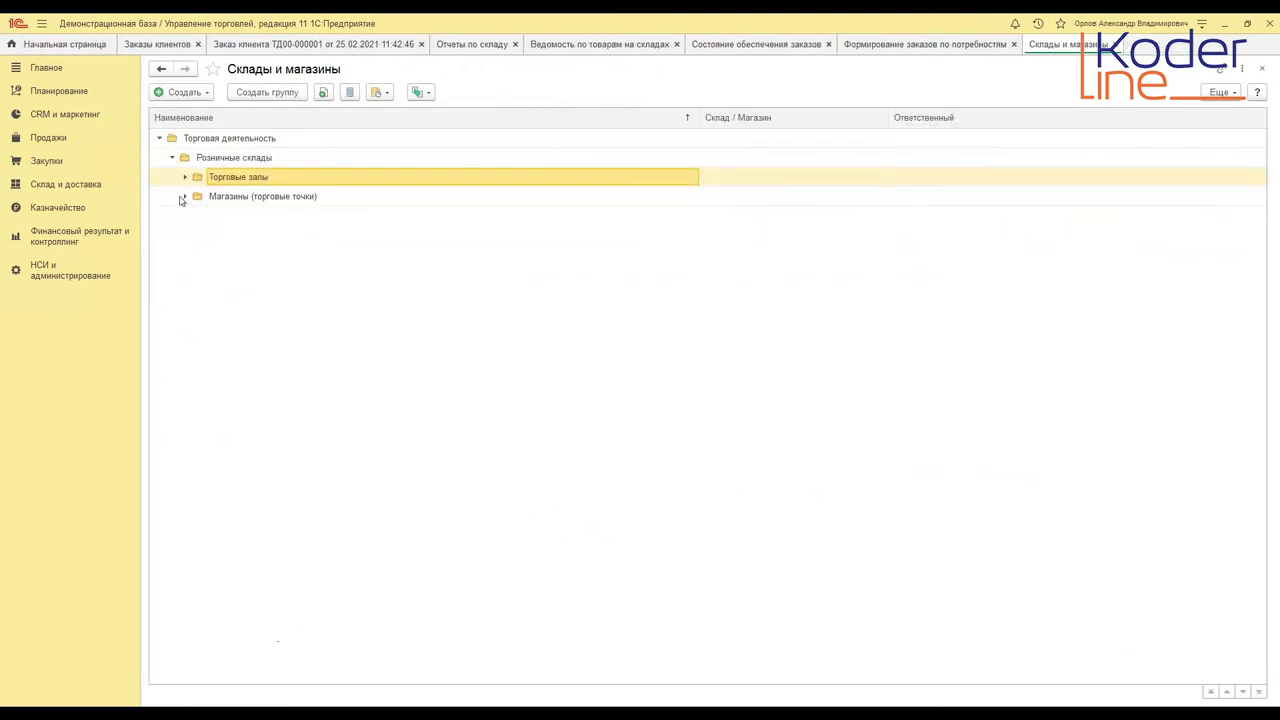
pyautogui.click(184, 177)
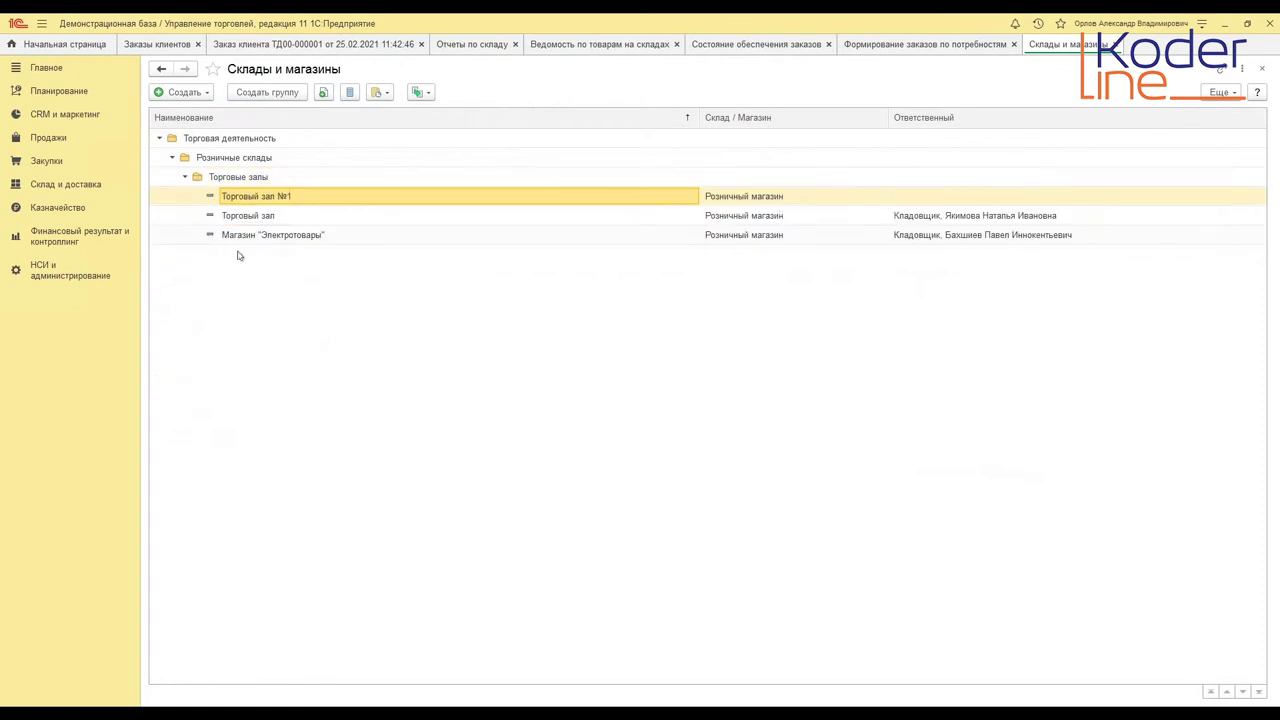
pyautogui.doubleClick(258, 195)
pyautogui.click(980, 391)
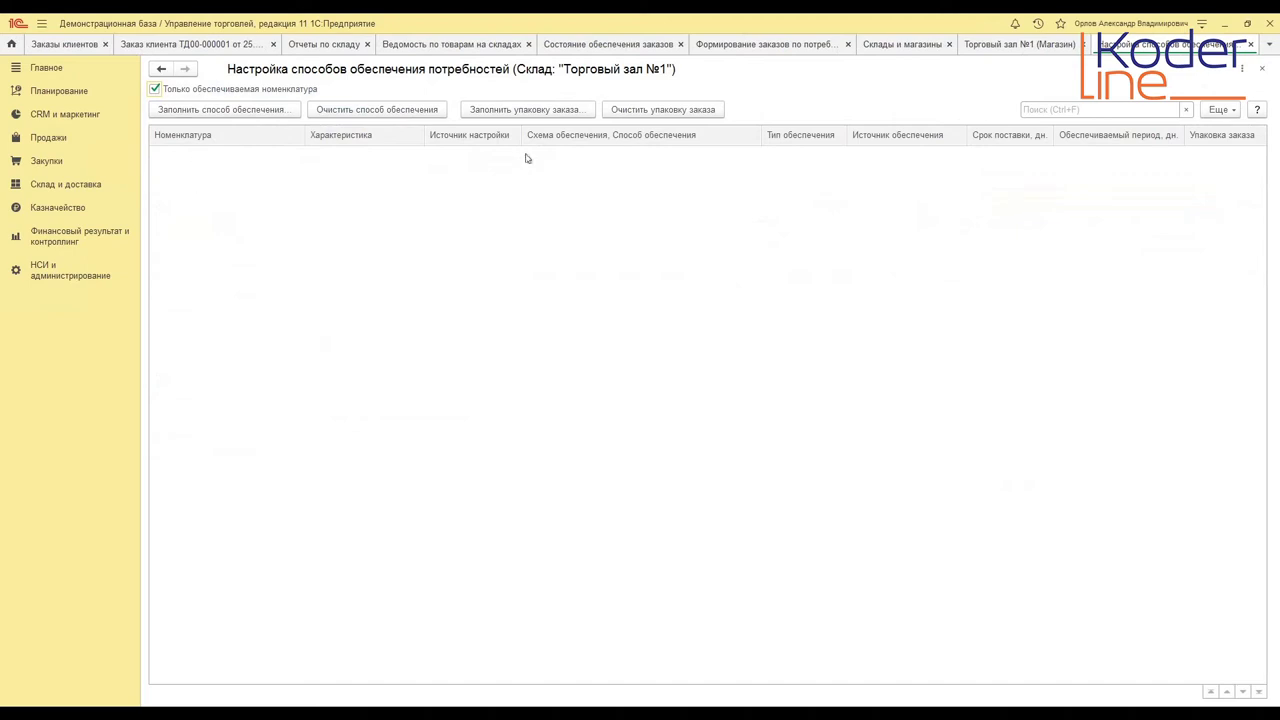
# - Turn off "Только обеспечиваемая номенклатура" and filter the store's item list by "Стуль"
pyautogui.click(204, 90)
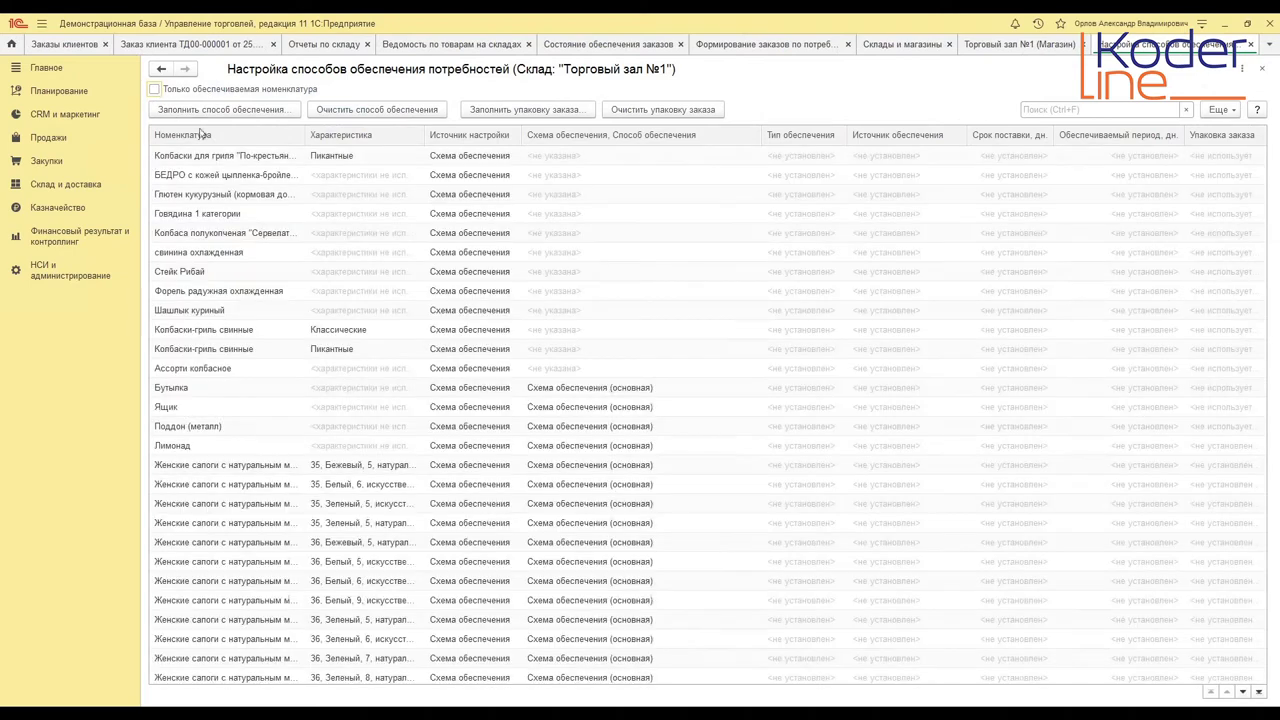
pyautogui.click(1094, 109)
pyautogui.write('С')
pyautogui.write('туль')
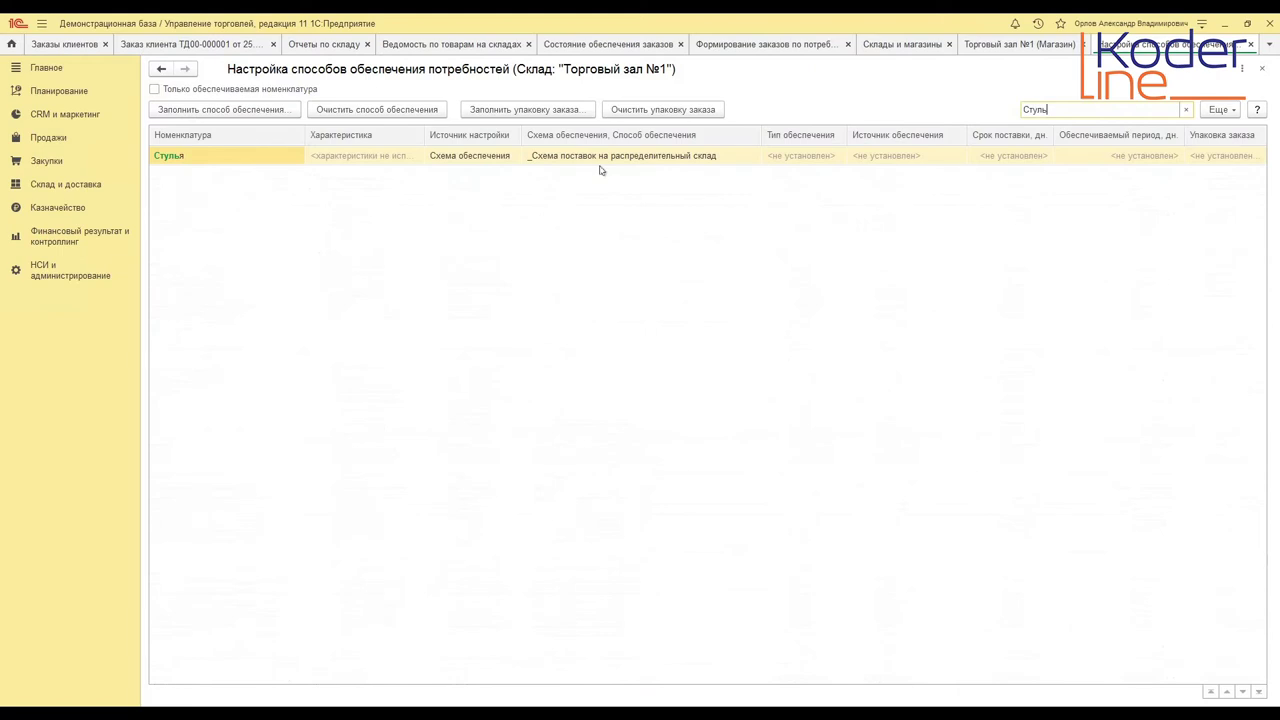
# - Open the scheme "_Схема поставок на распределительный склад", check the supply settings for "Торговый зал №1", and close it
pyautogui.click(604, 158)
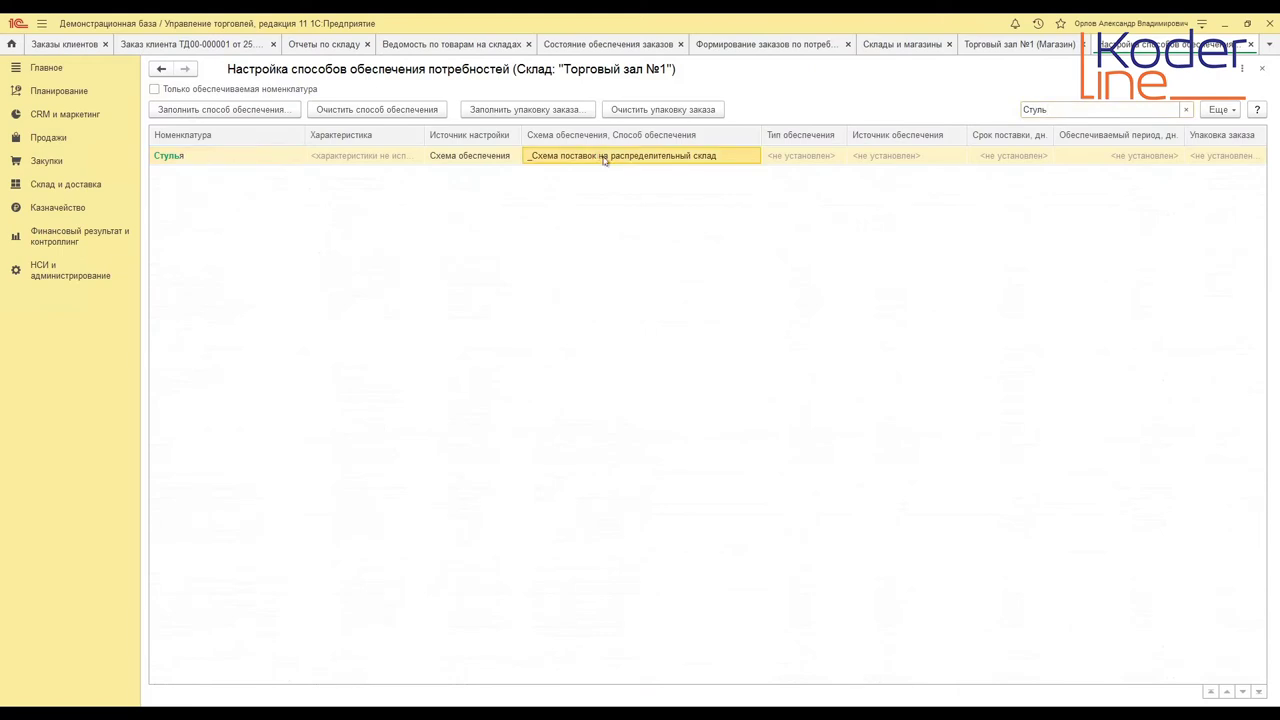
pyautogui.doubleClick(604, 158)
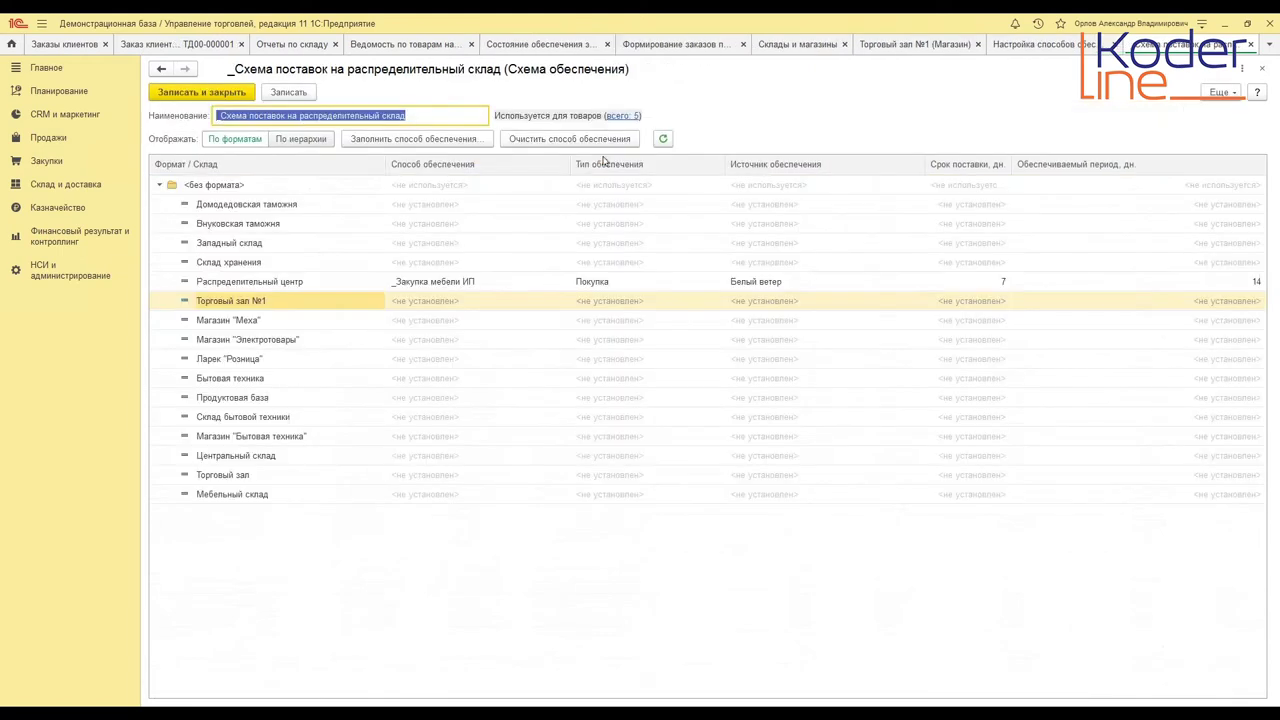
pyautogui.click(466, 301)
pyautogui.click(626, 302)
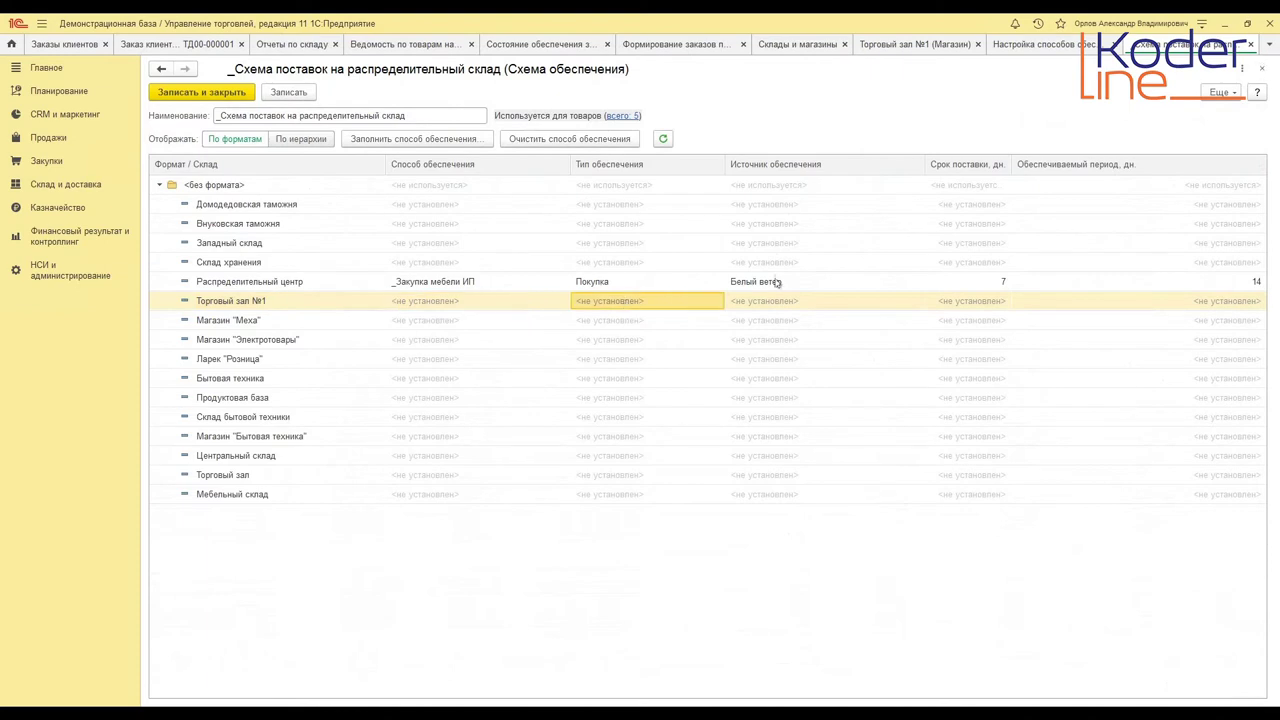
pyautogui.click(1262, 68)
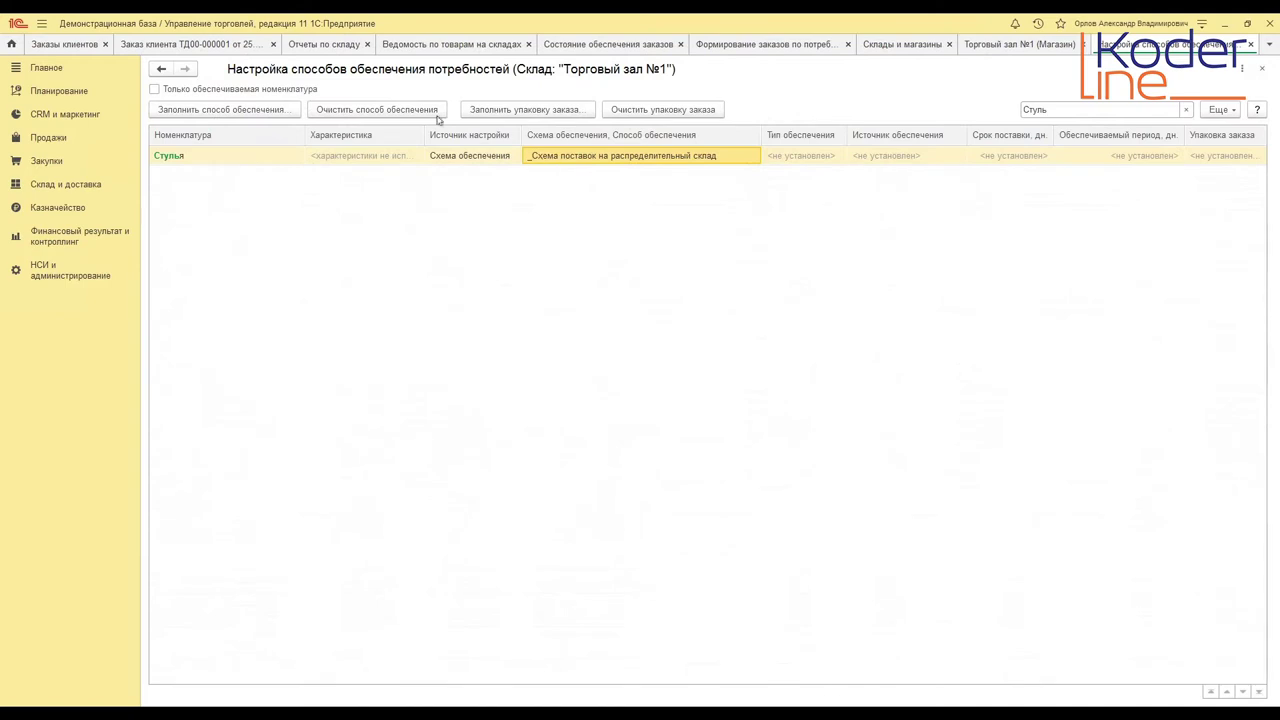
# - Assign the supply method "_Перемещение с Распределительного склада" to "Стулья" at "Торговый зал №1" and return to "Формирование заказов по потребностям"
pyautogui.click(271, 116)
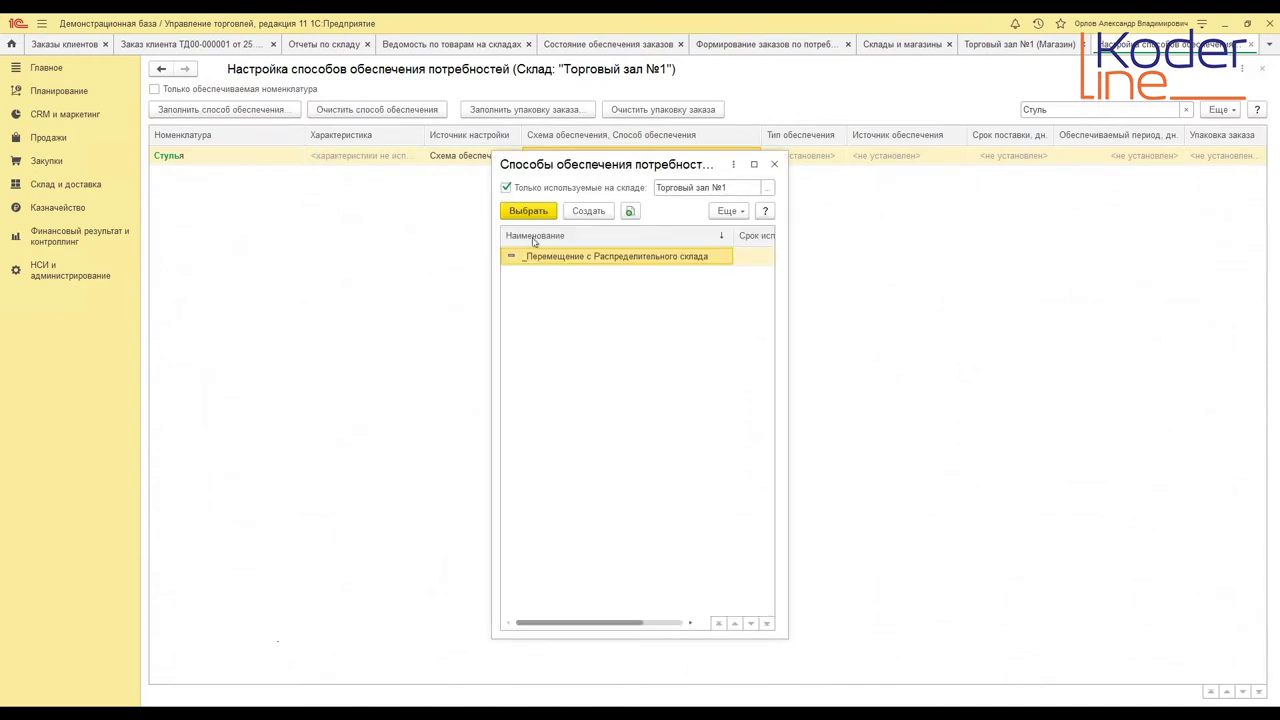
pyautogui.click(506, 187)
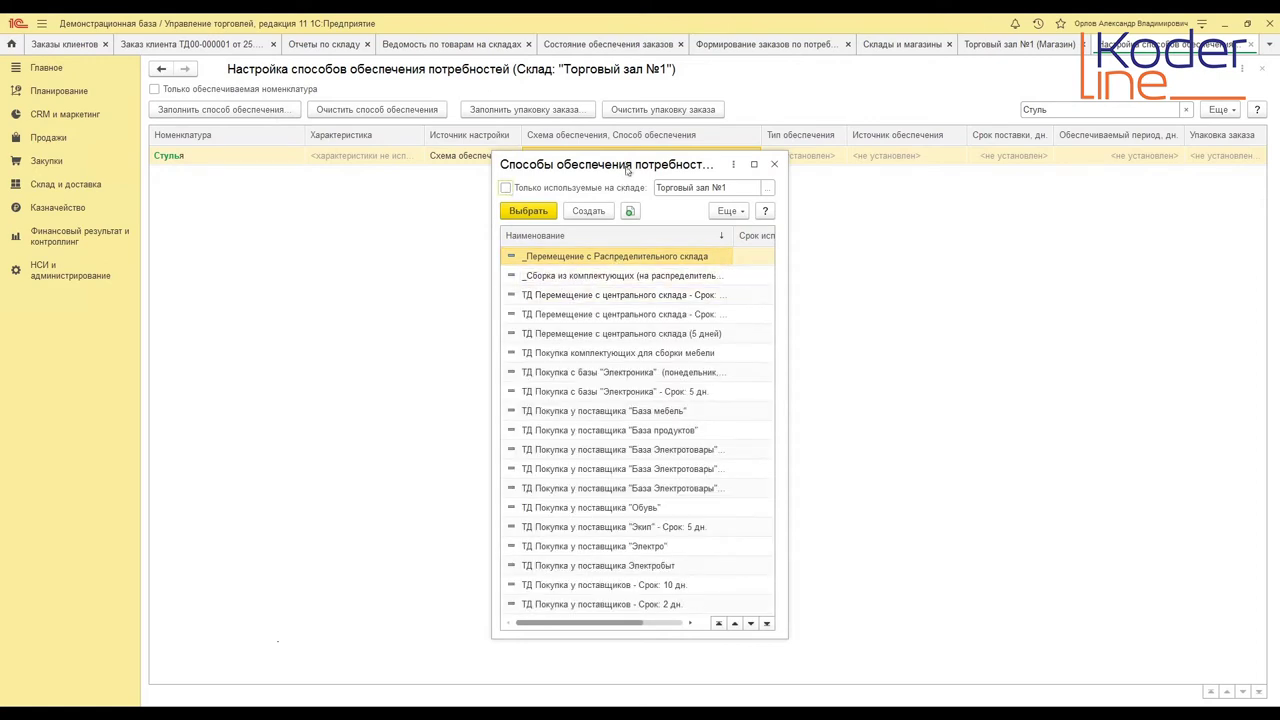
pyautogui.moveTo(627, 170); pyautogui.dragTo(627, 250)
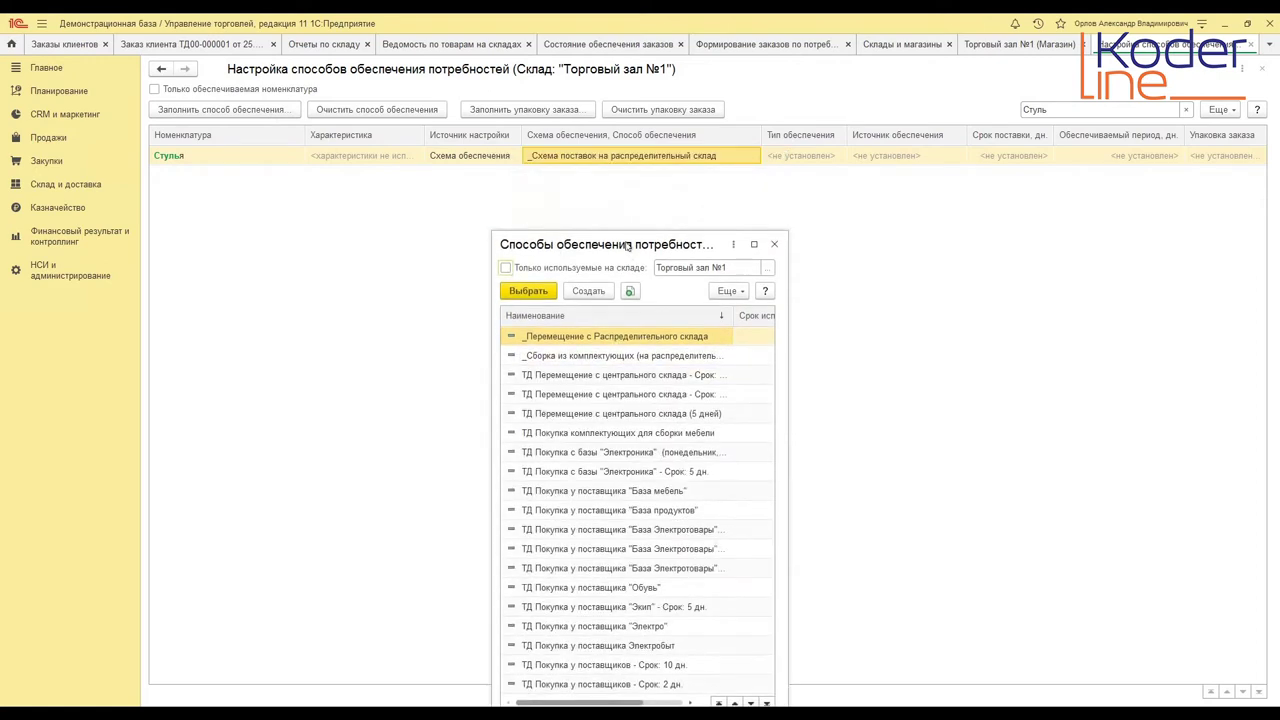
pyautogui.doubleClick(610, 342)
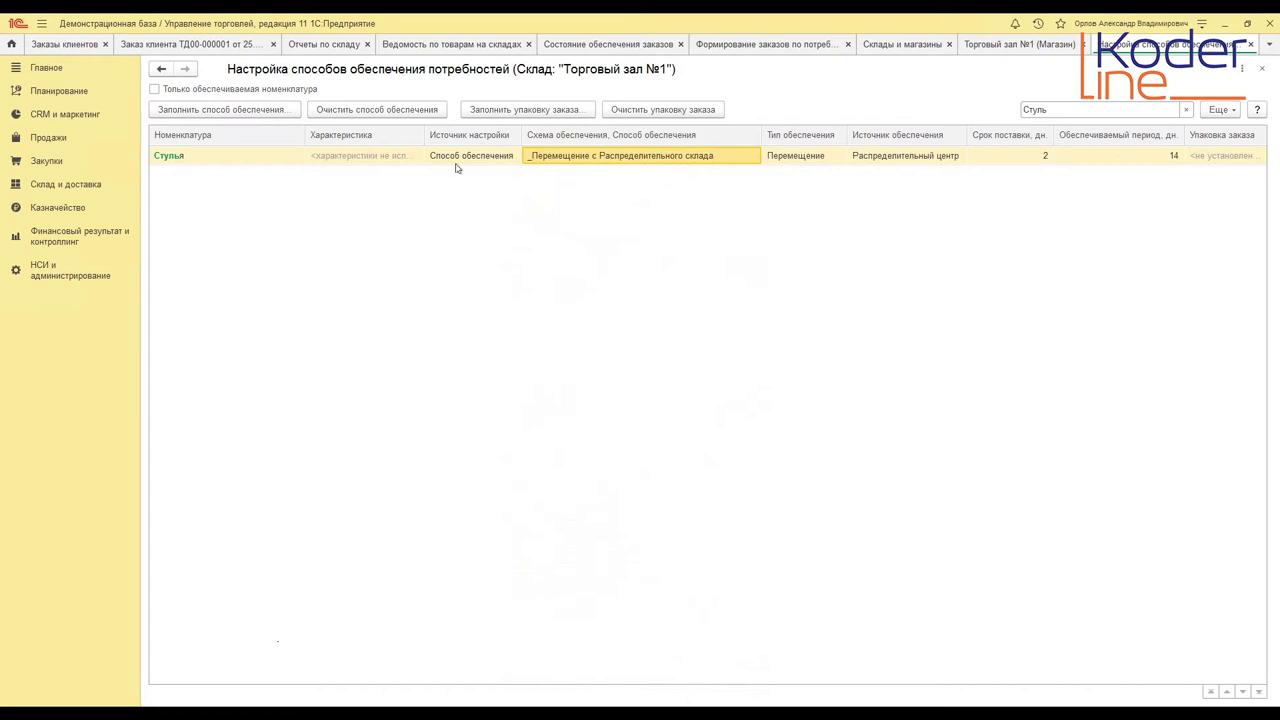
pyautogui.click(1262, 68)
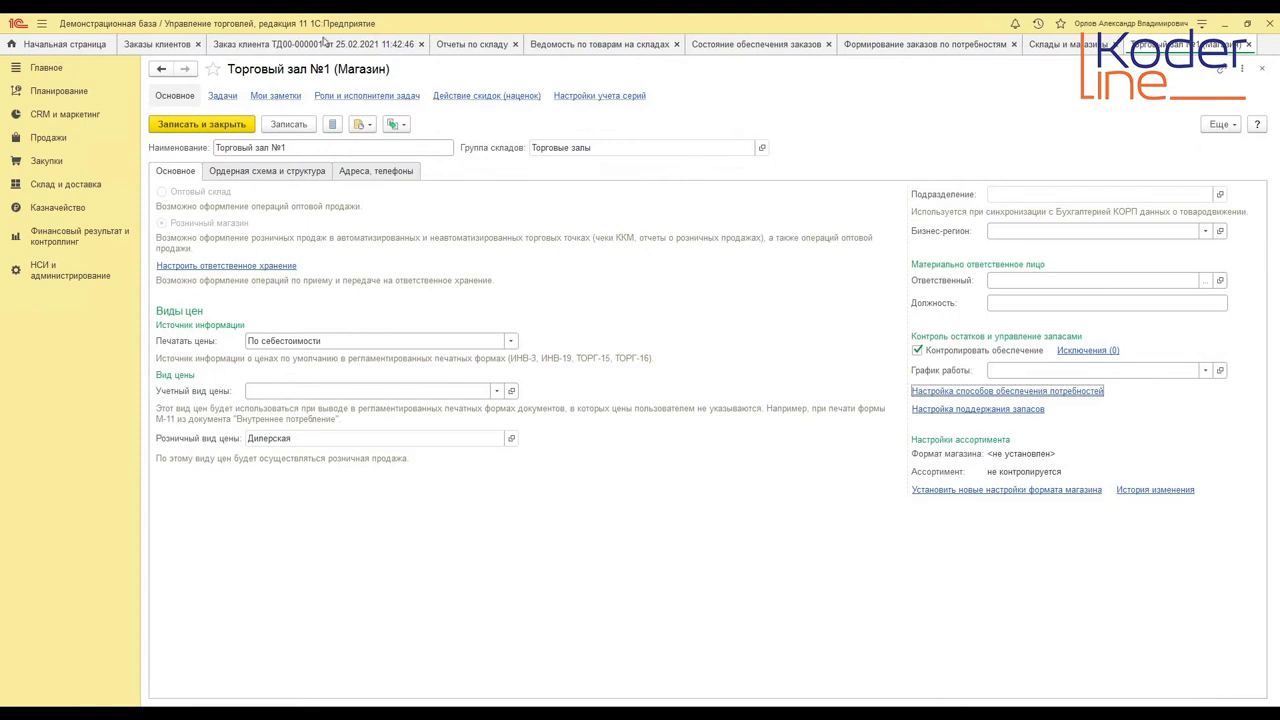
pyautogui.click(910, 44)
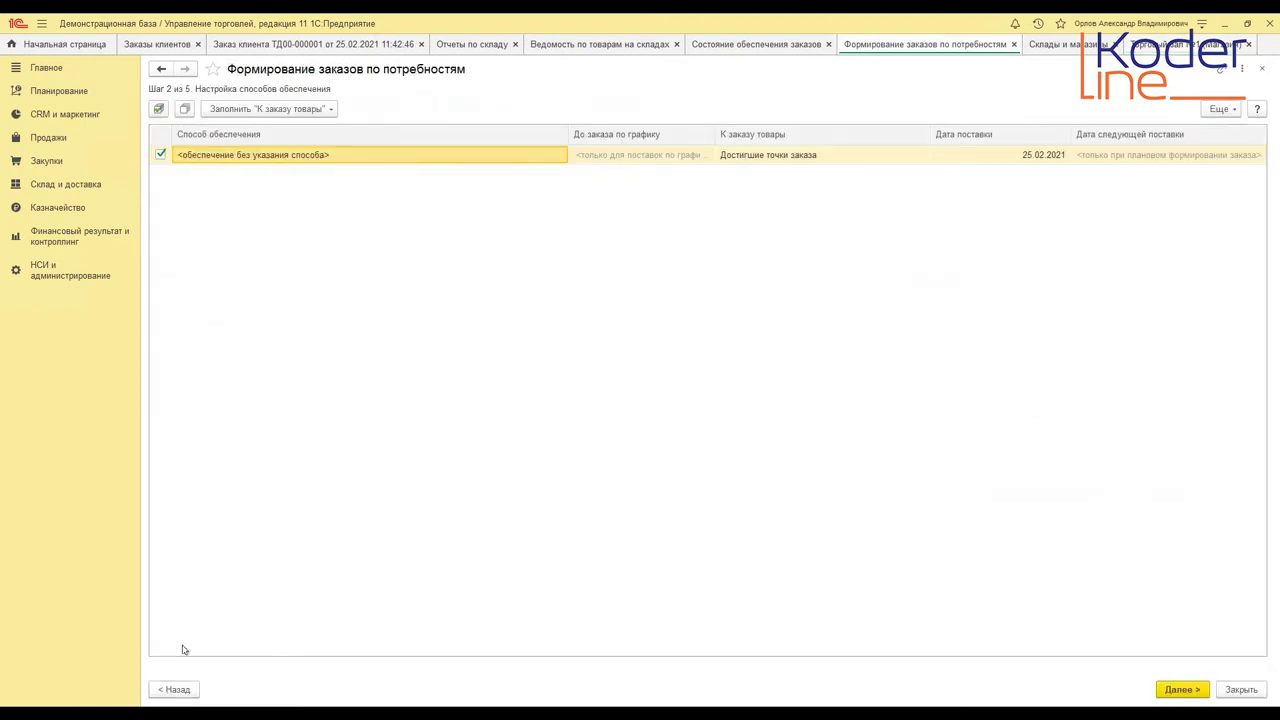
# - Reload the supply methods for "Торговый зал №1" from the need selection stage and close the store's card
pyautogui.click(175, 689)
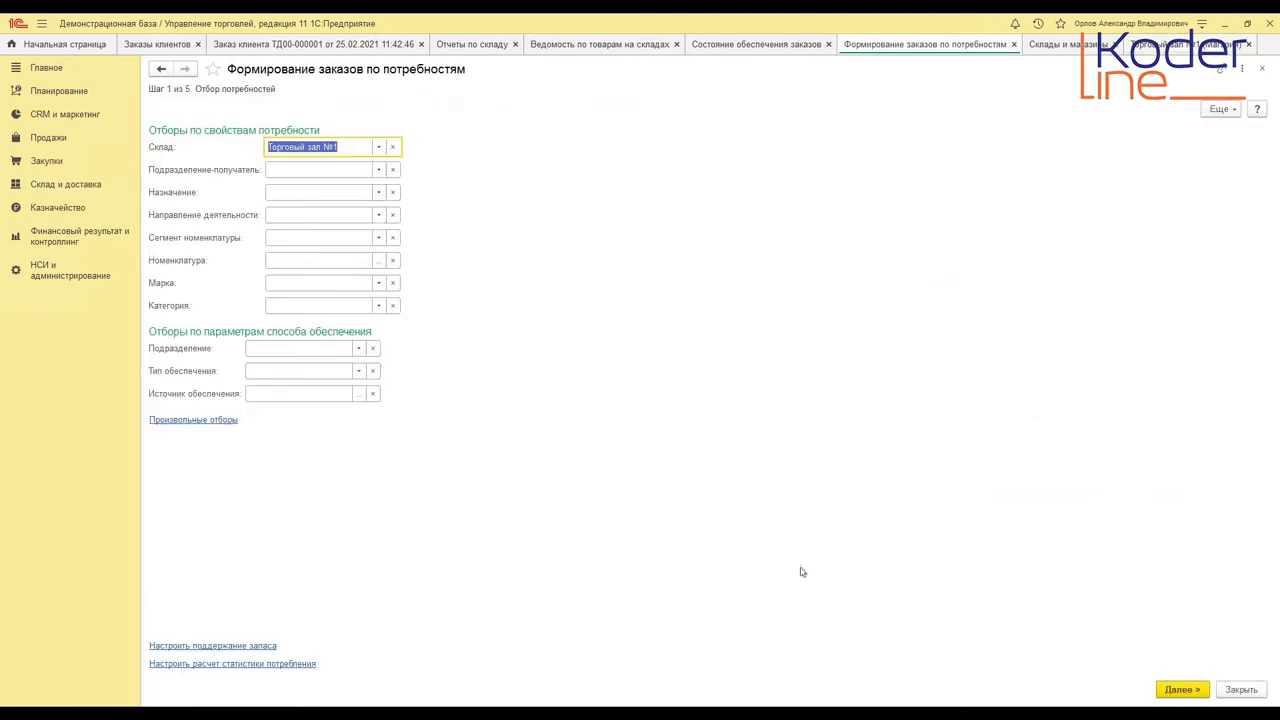
pyautogui.click(1186, 689)
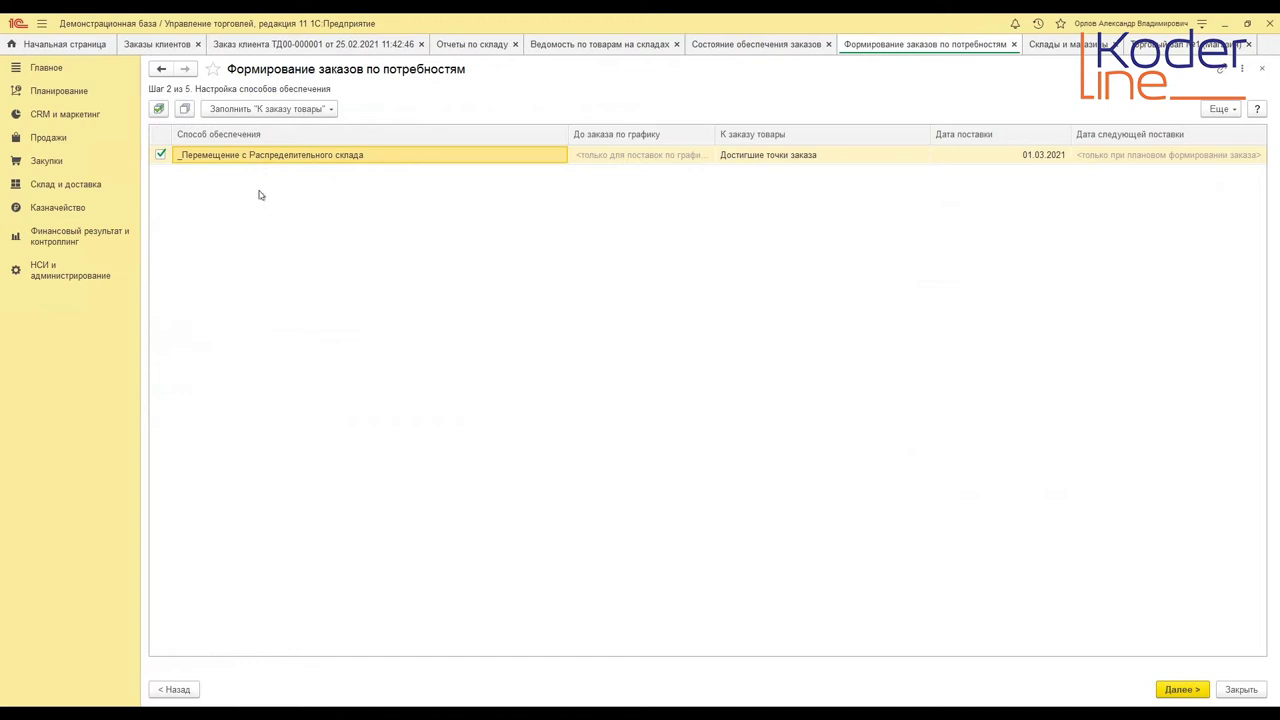
pyautogui.click(1160, 44)
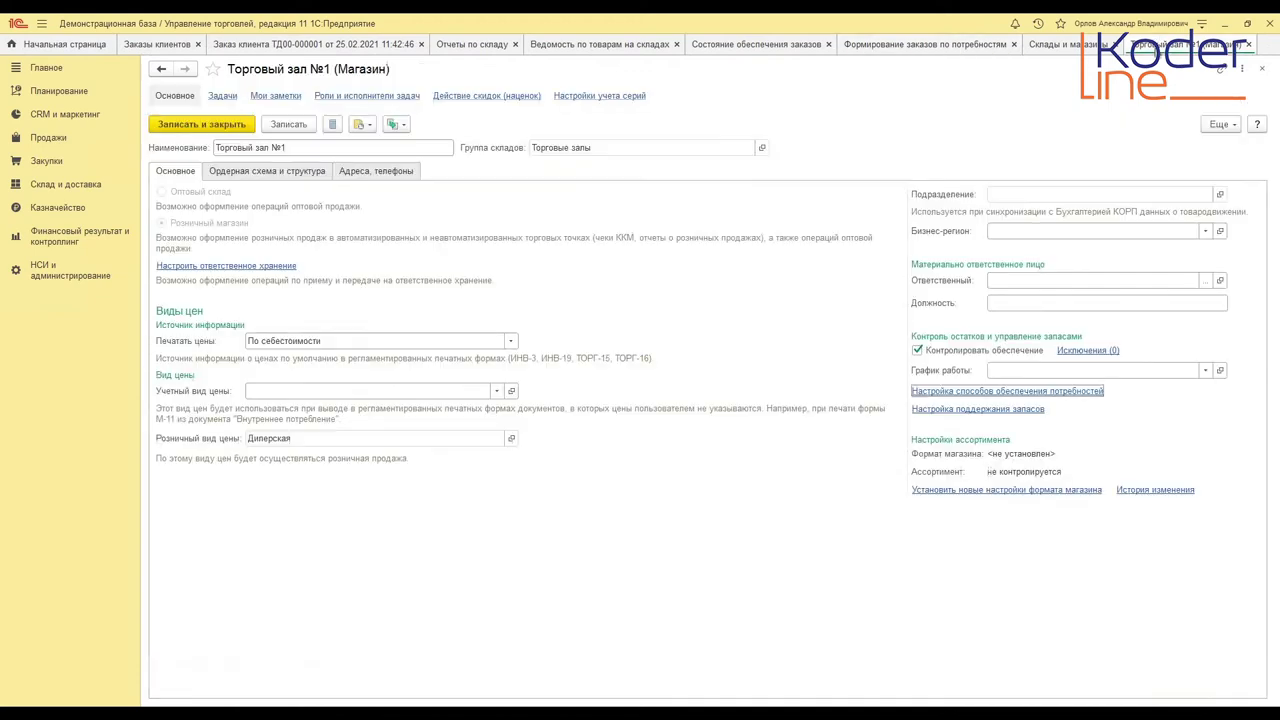
pyautogui.click(1260, 69)
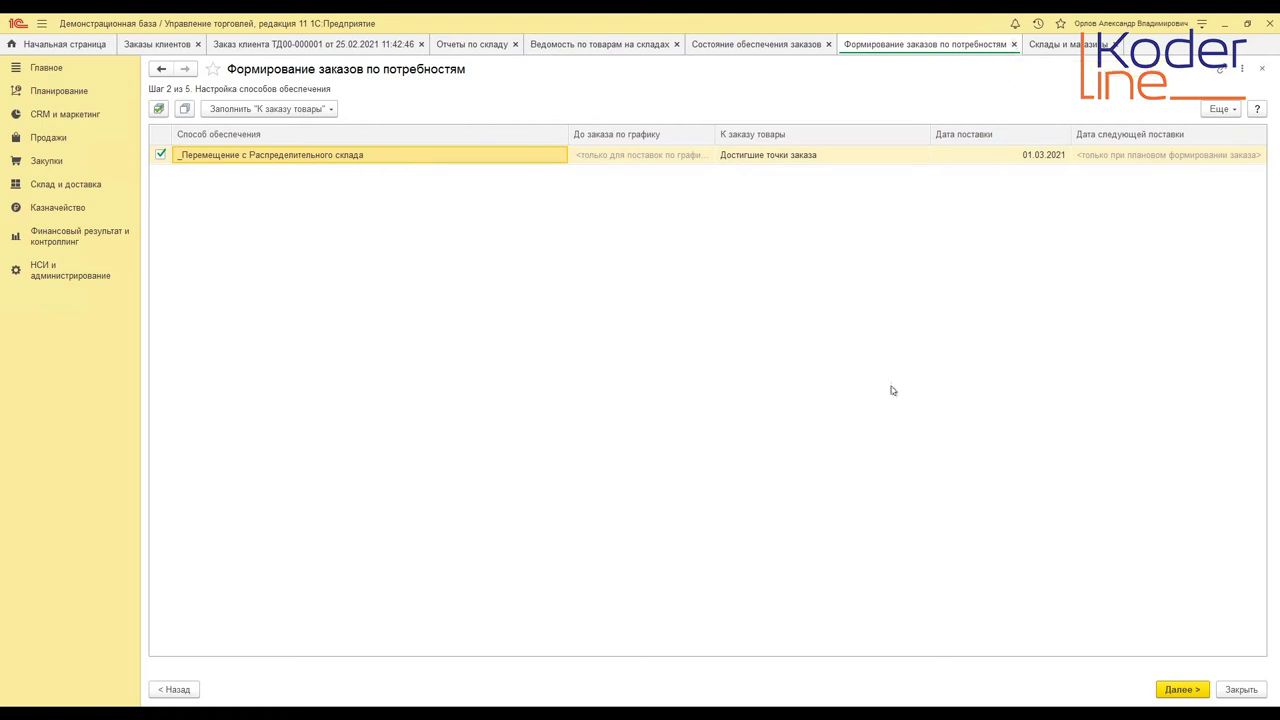
# - Proceed to "Обеспечение заказов к отгрузке" and check the "Стулья" line's required quantity and shipment date against the customer order
pyautogui.click(1180, 689)
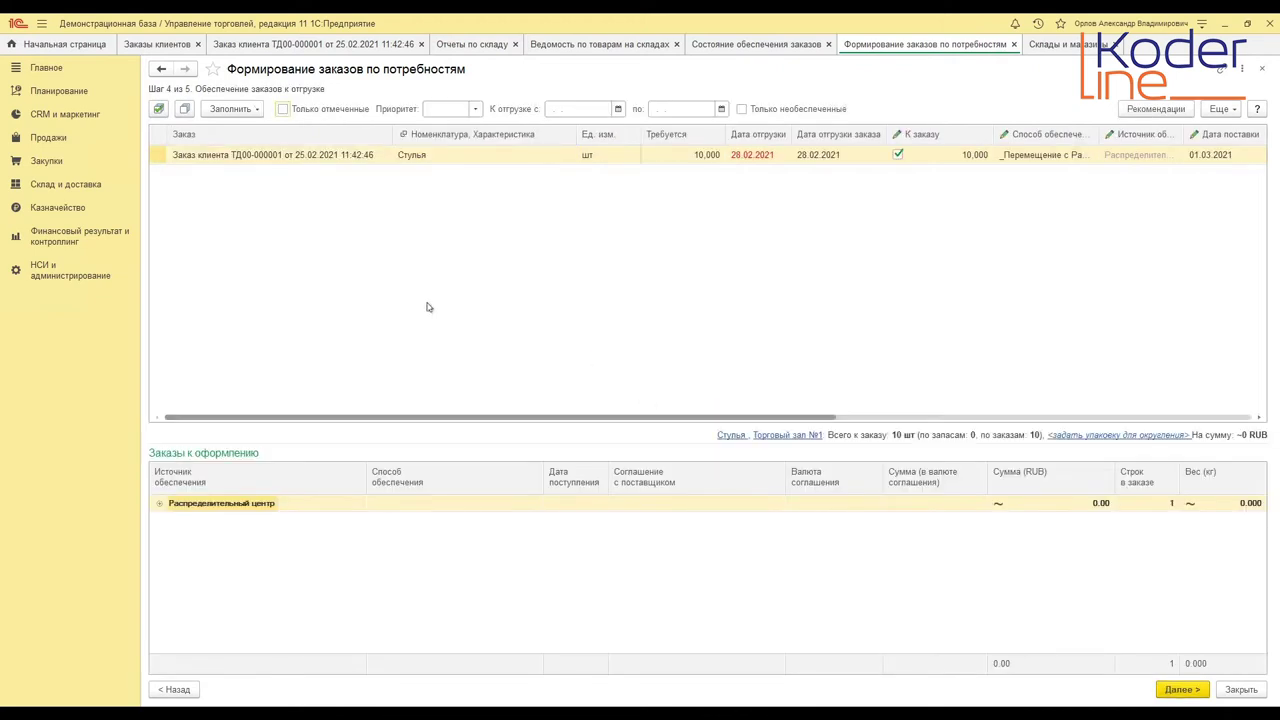
pyautogui.click(192, 157)
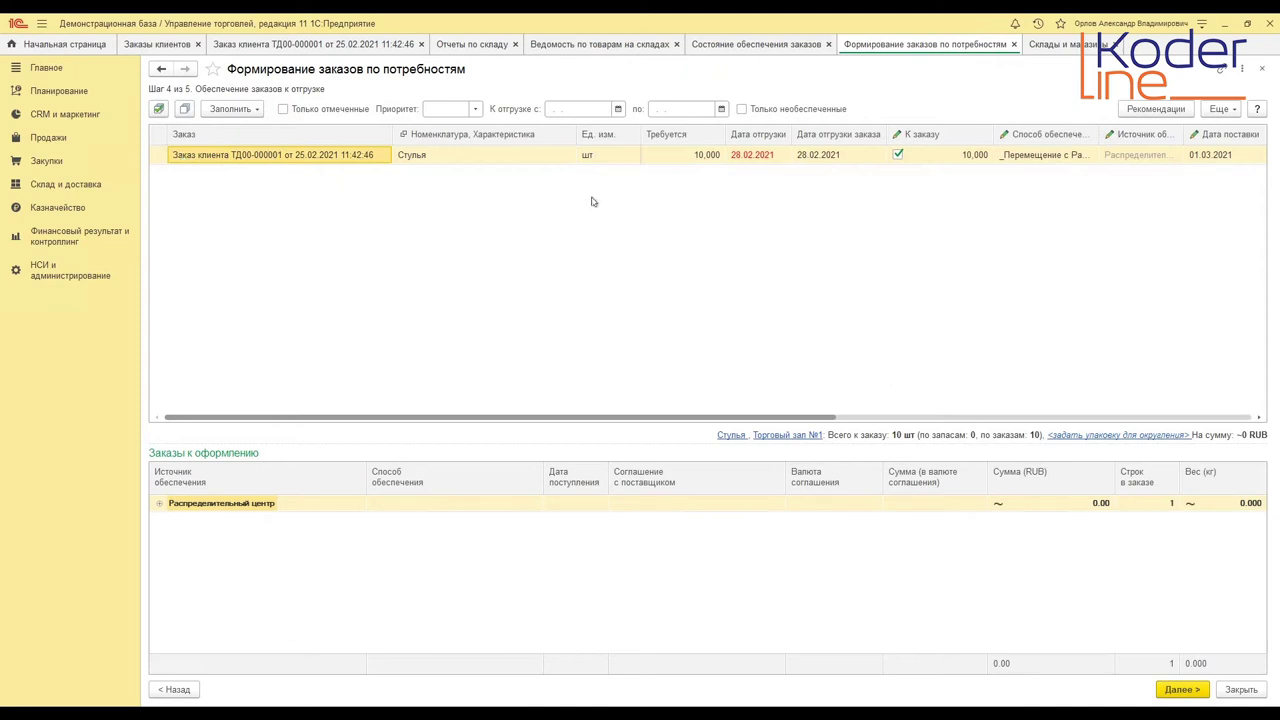
pyautogui.click(680, 162)
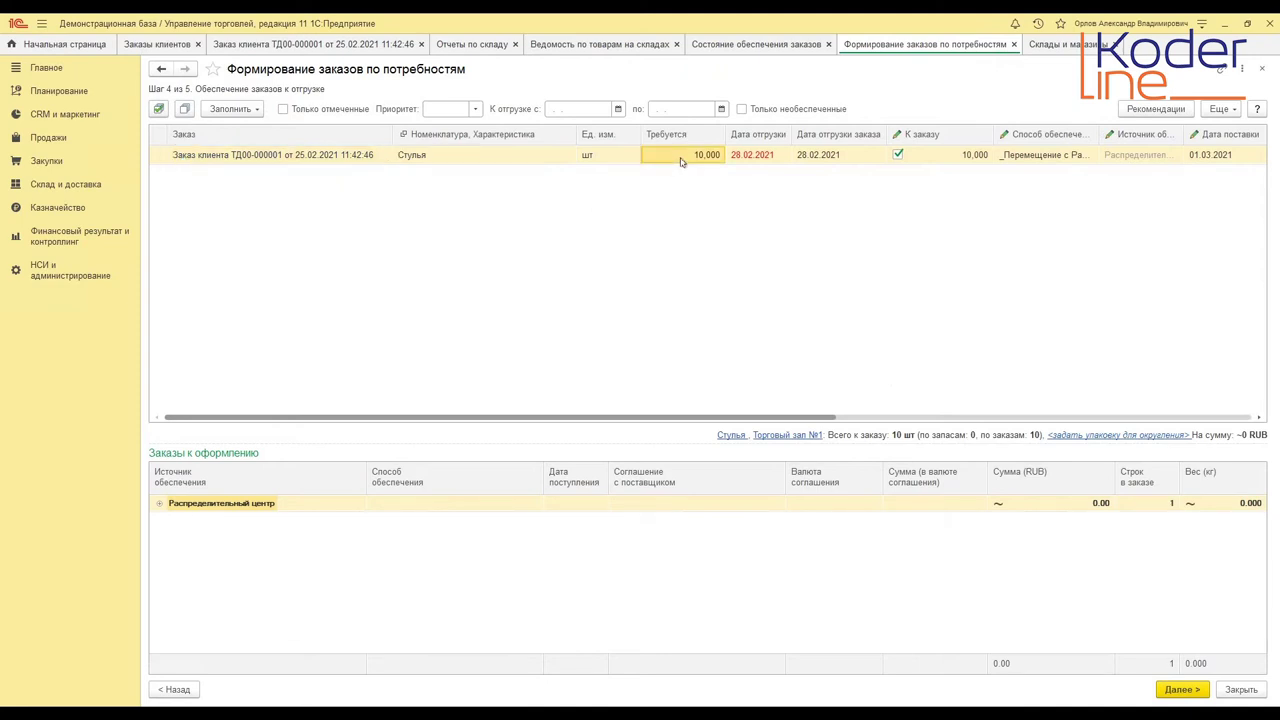
pyautogui.click(759, 158)
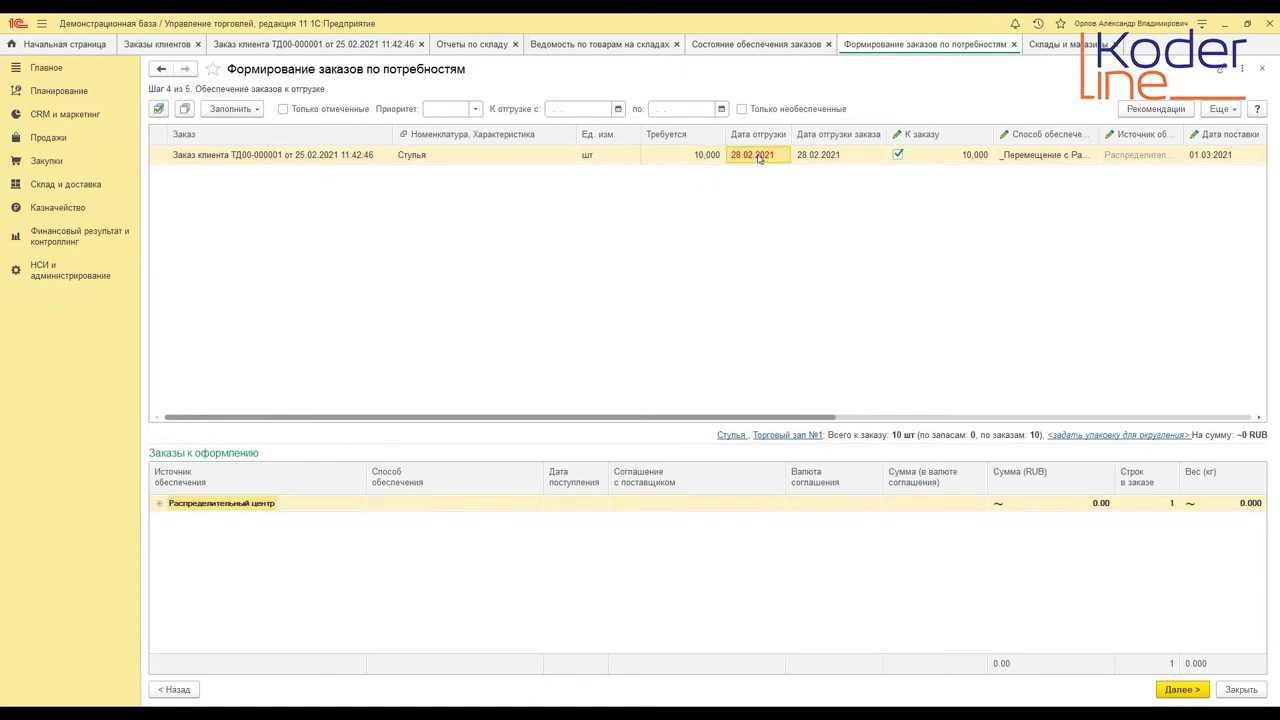
pyautogui.doubleClick(327, 155)
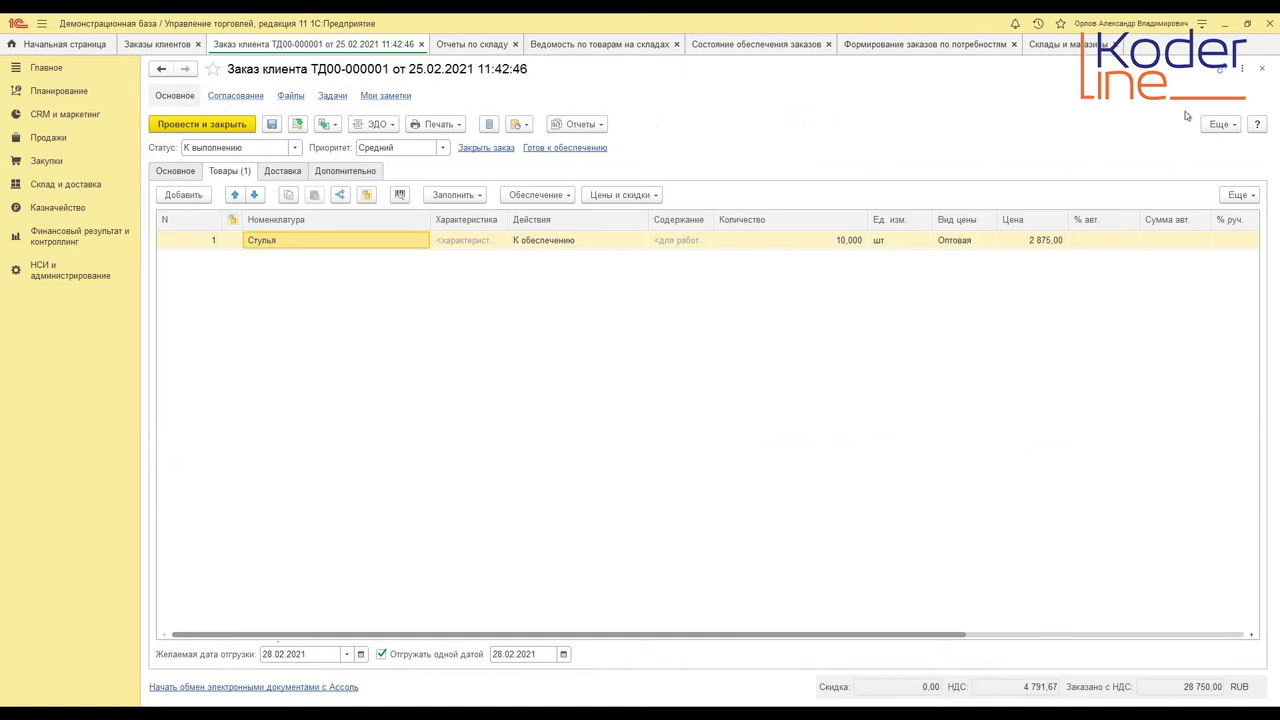
pyautogui.click(942, 44)
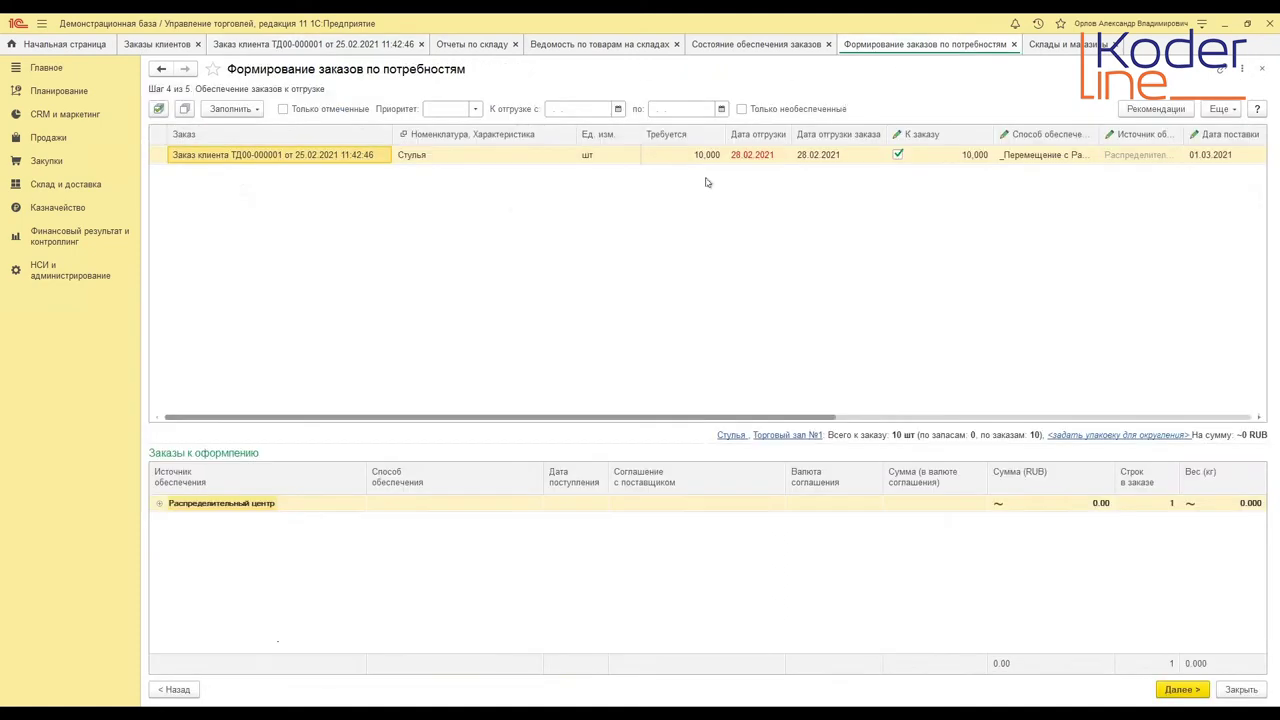
# - Open the supply method of the "Стулья" line for editing
pyautogui.click(1043, 157)
pyautogui.click(1043, 157)
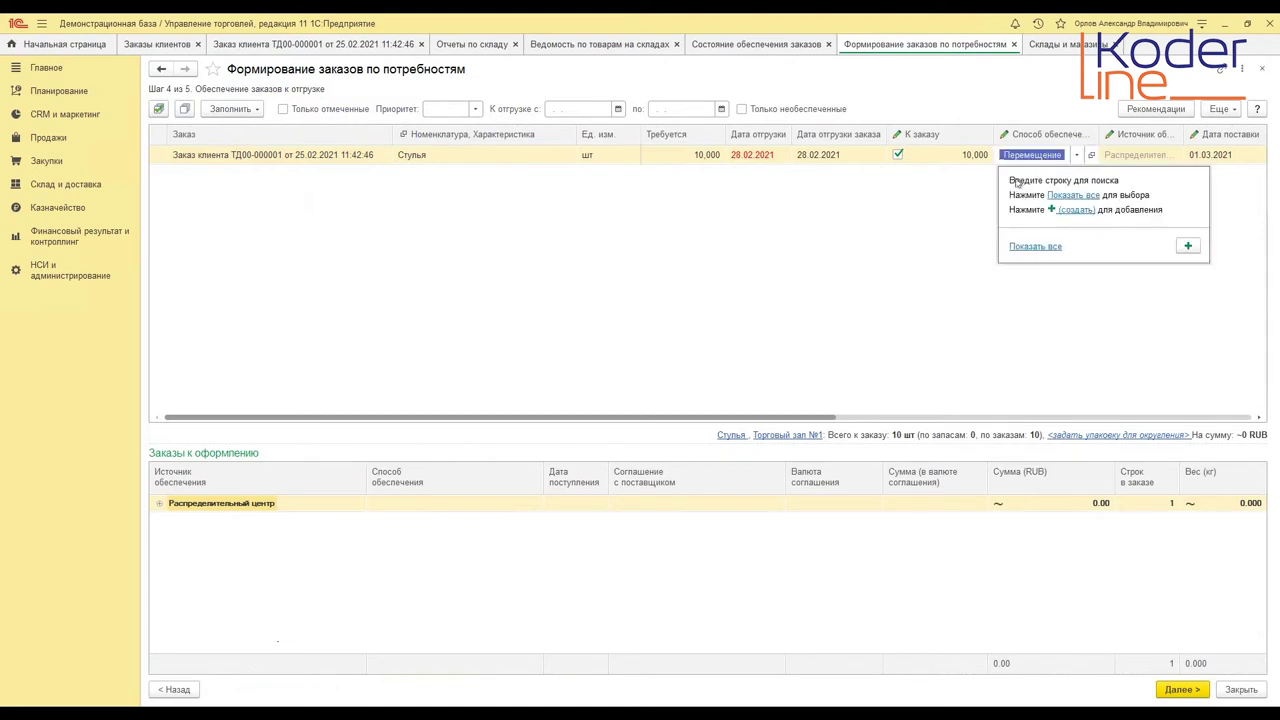
# - Review the transfer time and guaranteed shipping term in the supply method of the Стулья row, close it, and check the row's shipping date
pyautogui.click(1088, 153)
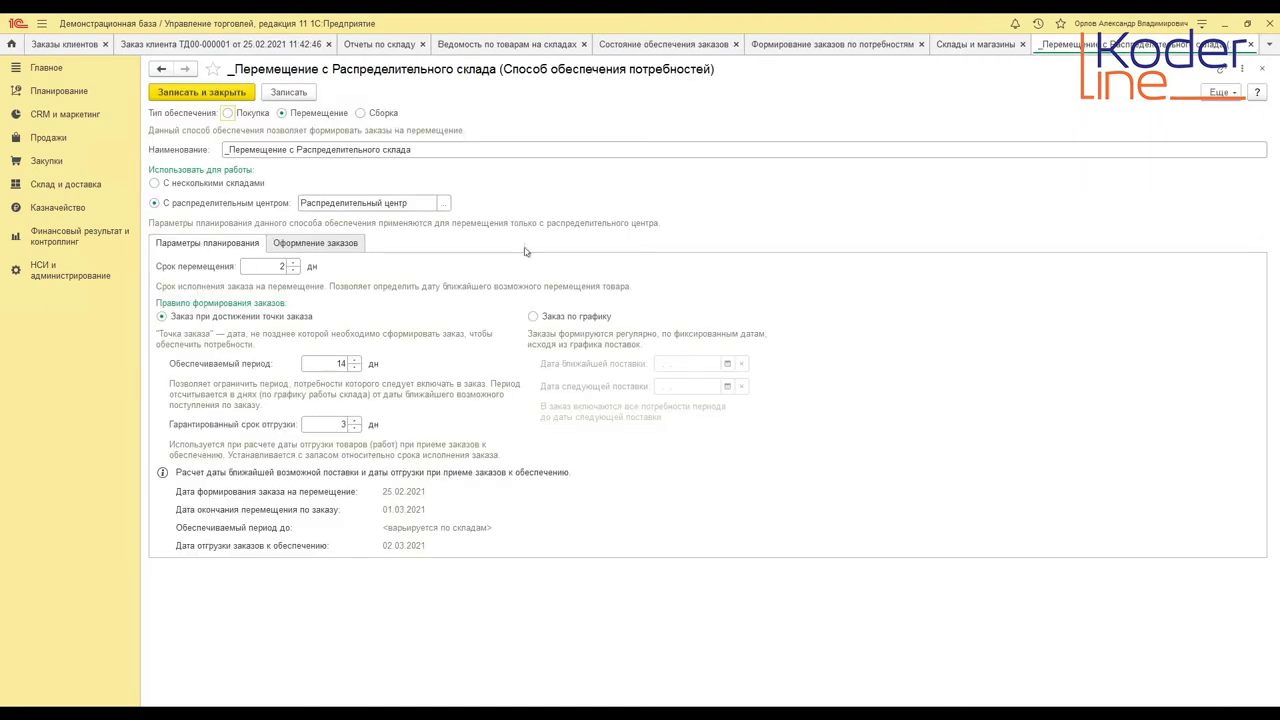
pyautogui.click(265, 266)
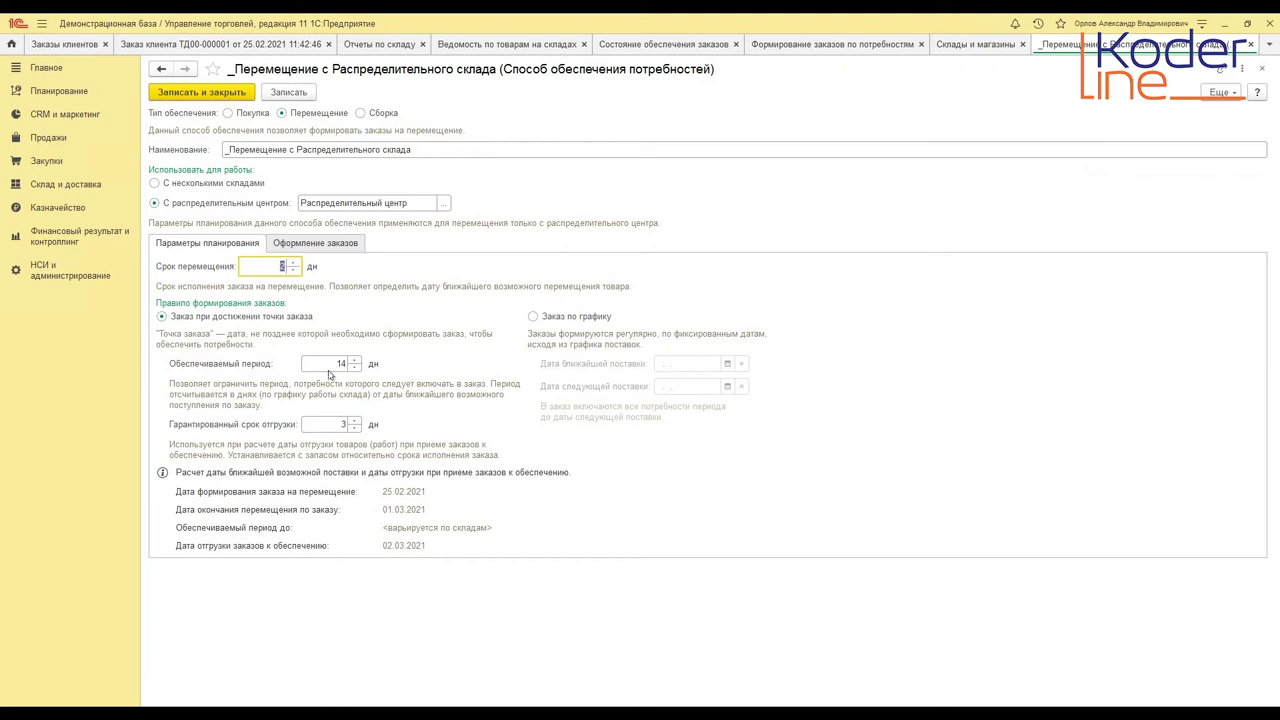
pyautogui.click(337, 424)
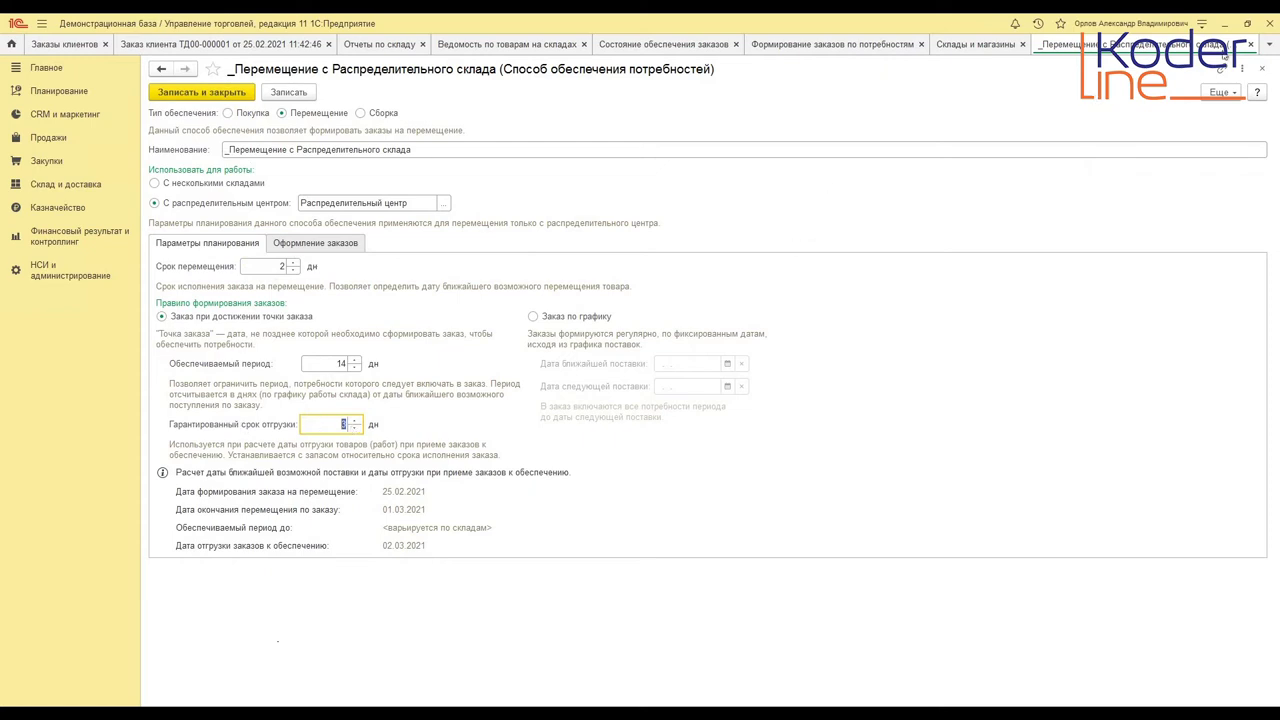
pyautogui.click(1250, 46)
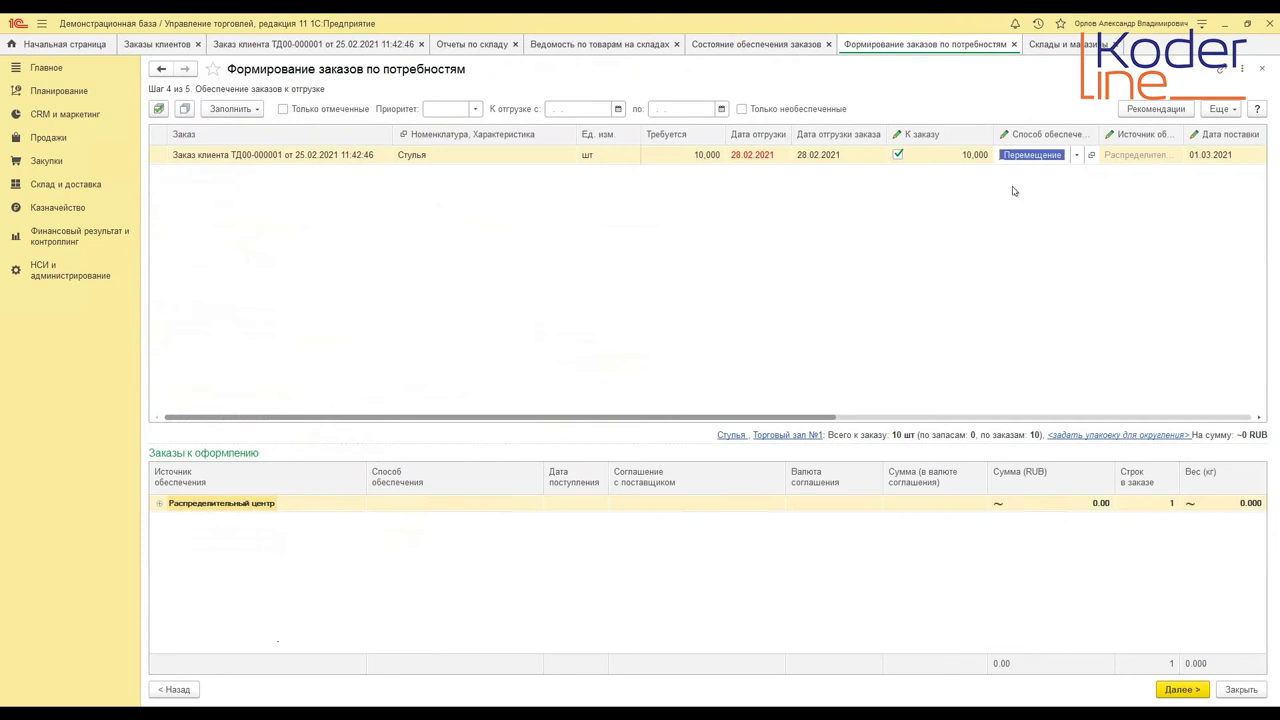
pyautogui.click(748, 155)
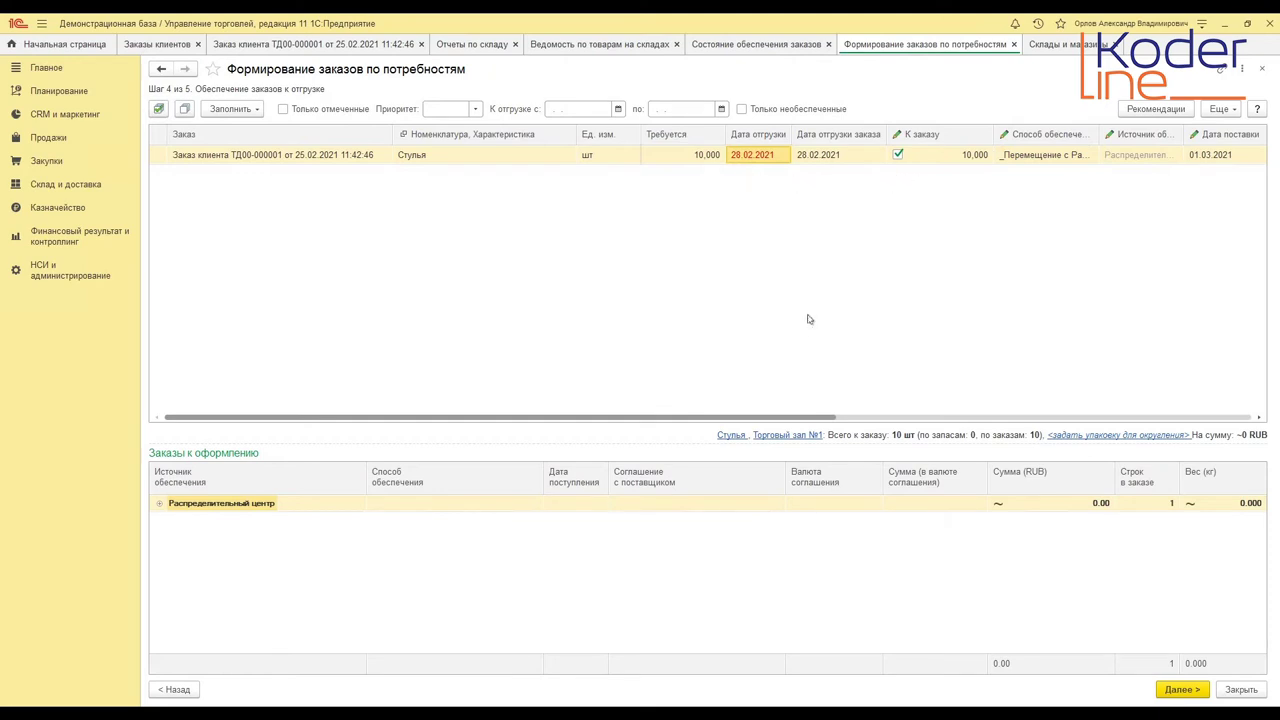
# - Expand the Распределительный центр entry under the orders to be issued, widen its supply method column, and proceed to generate the transfer order
pyautogui.click(162, 505)
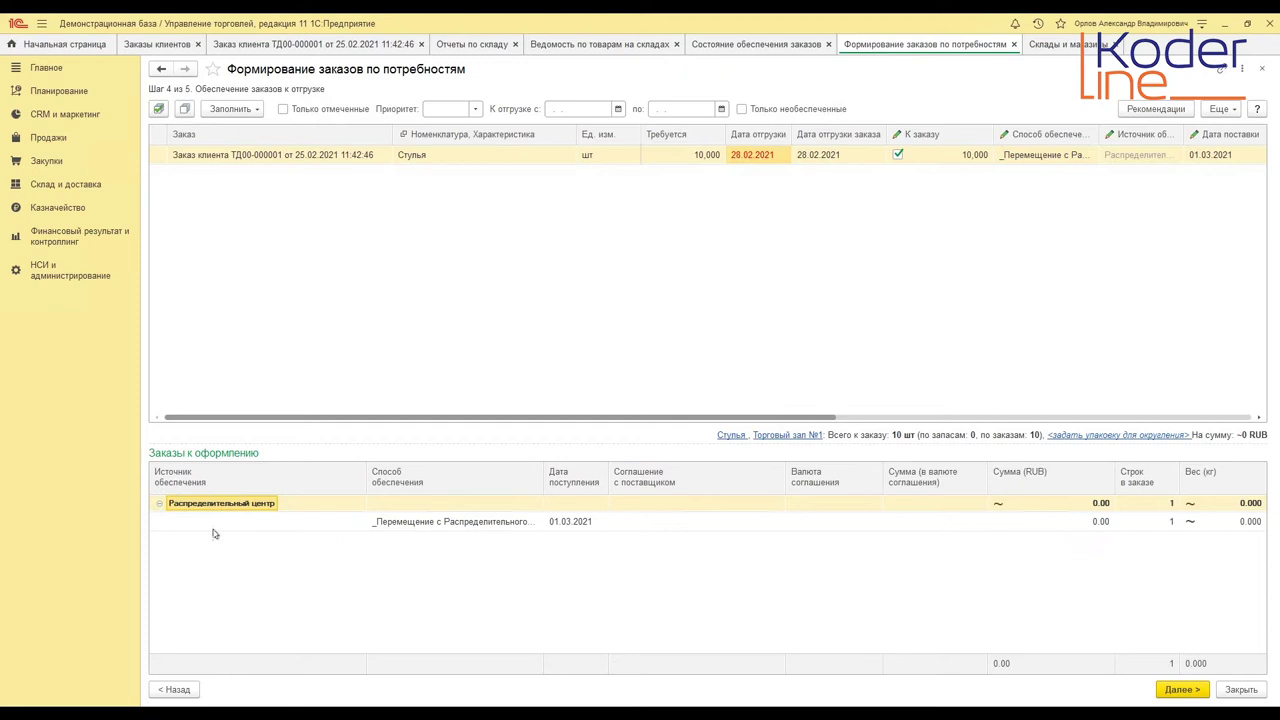
pyautogui.click(407, 529)
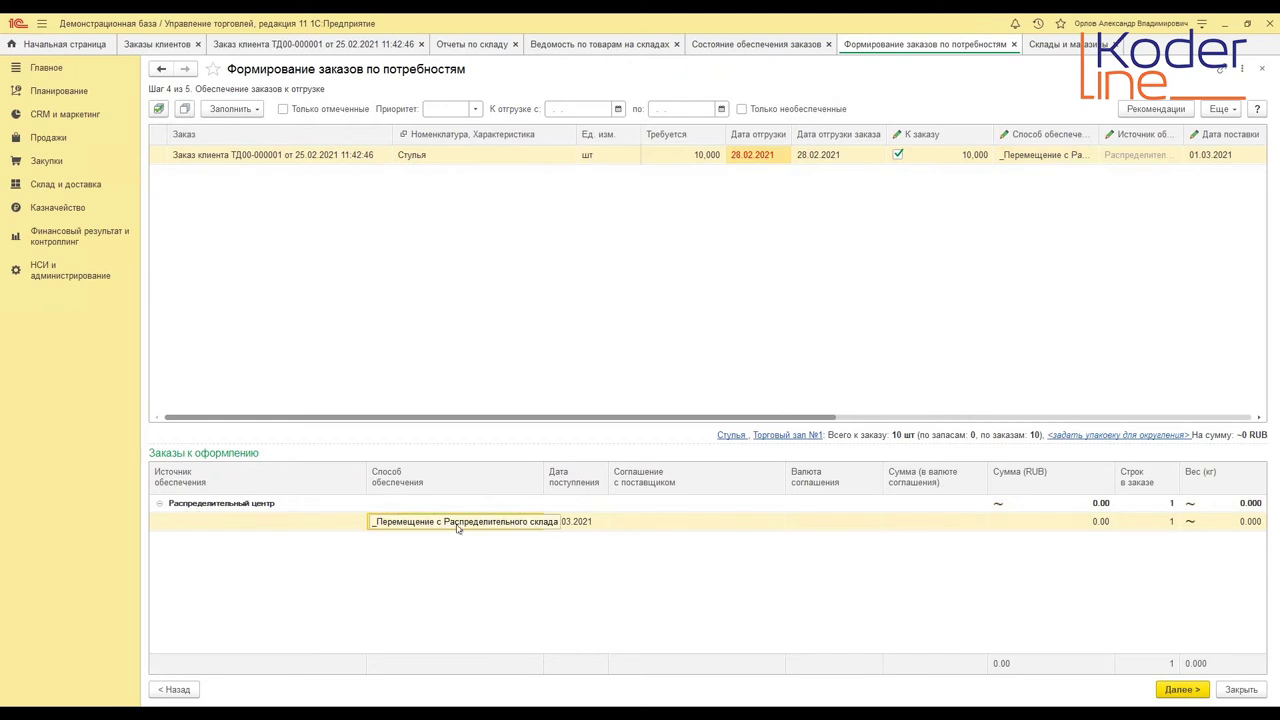
pyautogui.moveTo(566, 477); pyautogui.dragTo(594, 505)
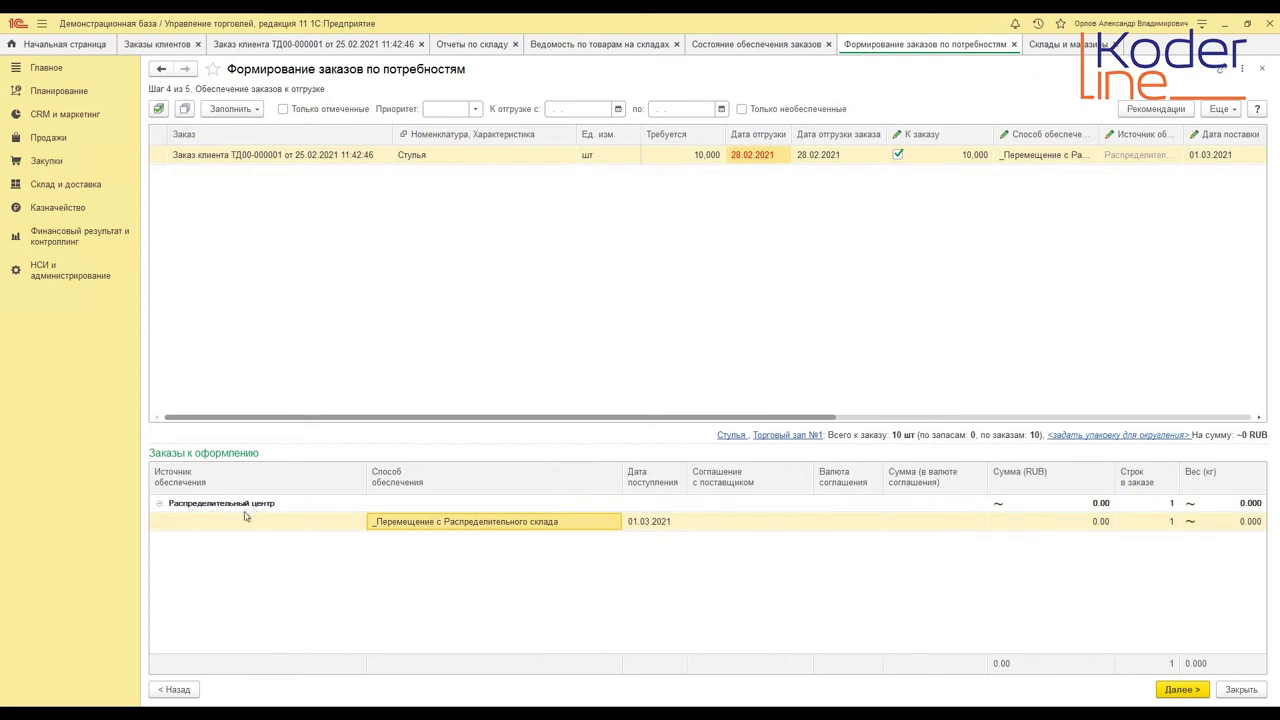
pyautogui.click(1181, 688)
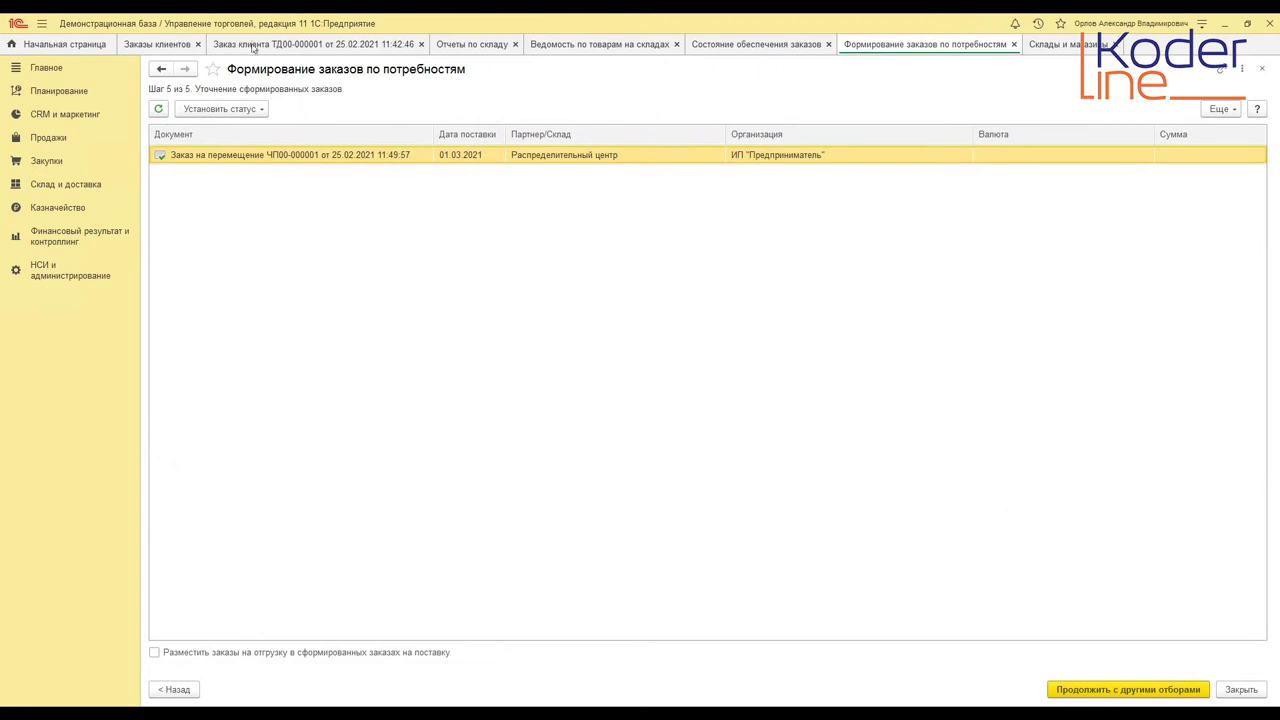
# - Open the generated transfer order and review its sending warehouse and the item and action of its Стулья line
pyautogui.doubleClick(240, 157)
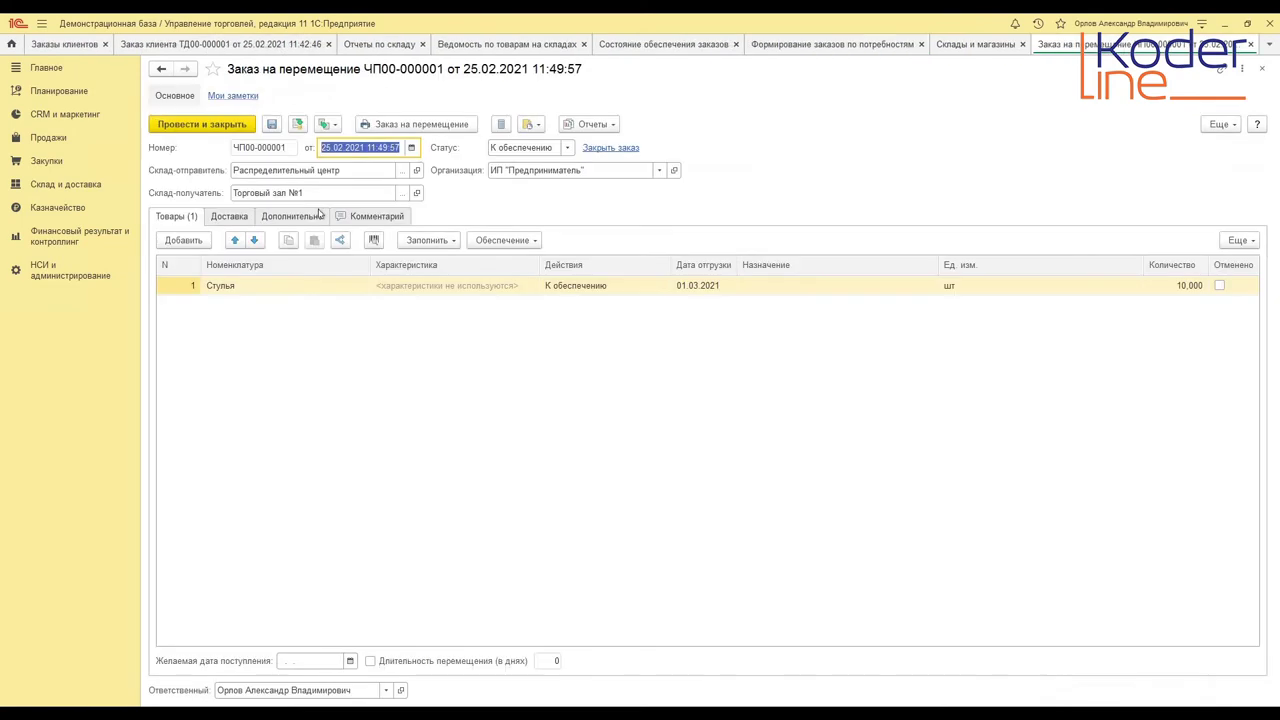
pyautogui.click(560, 289)
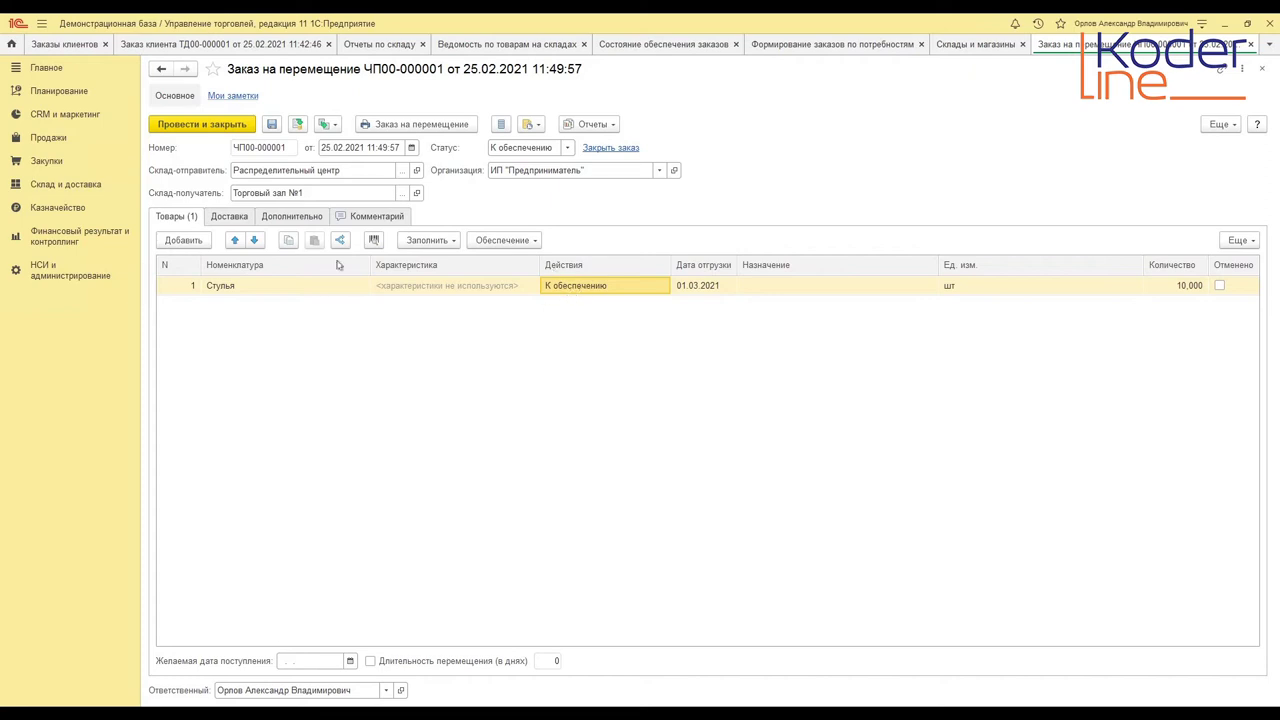
pyautogui.moveTo(372, 174)
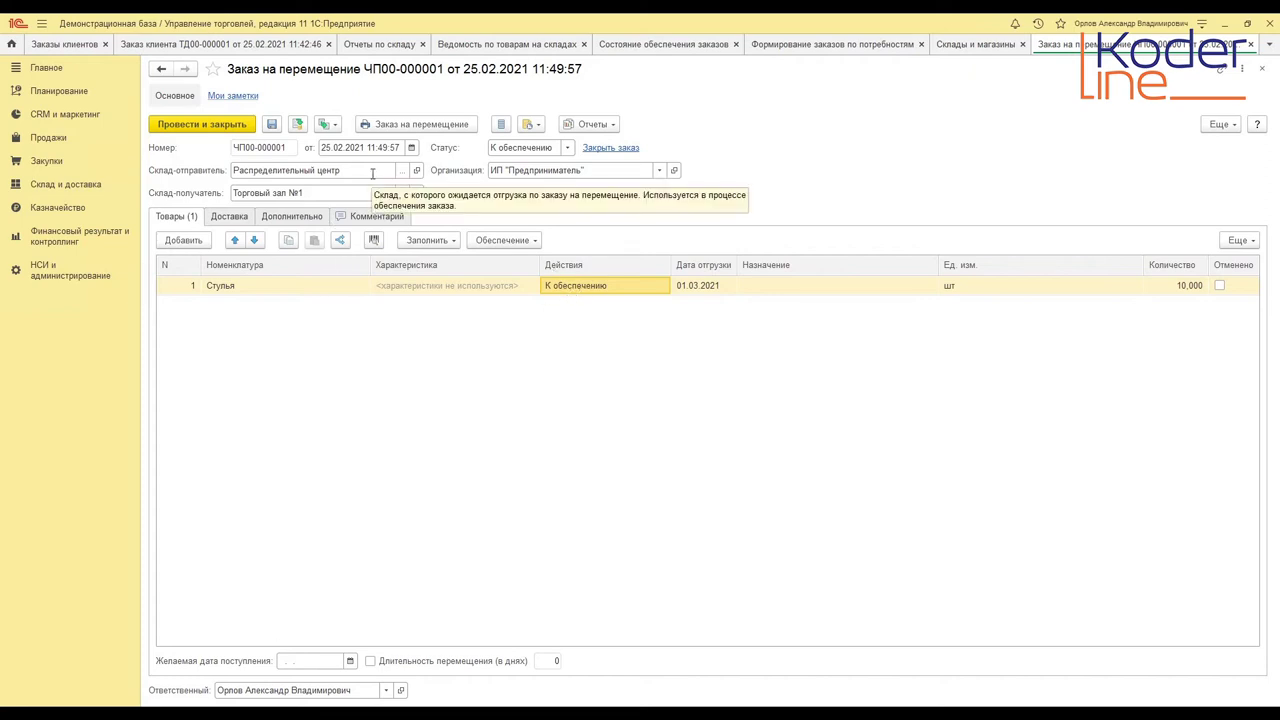
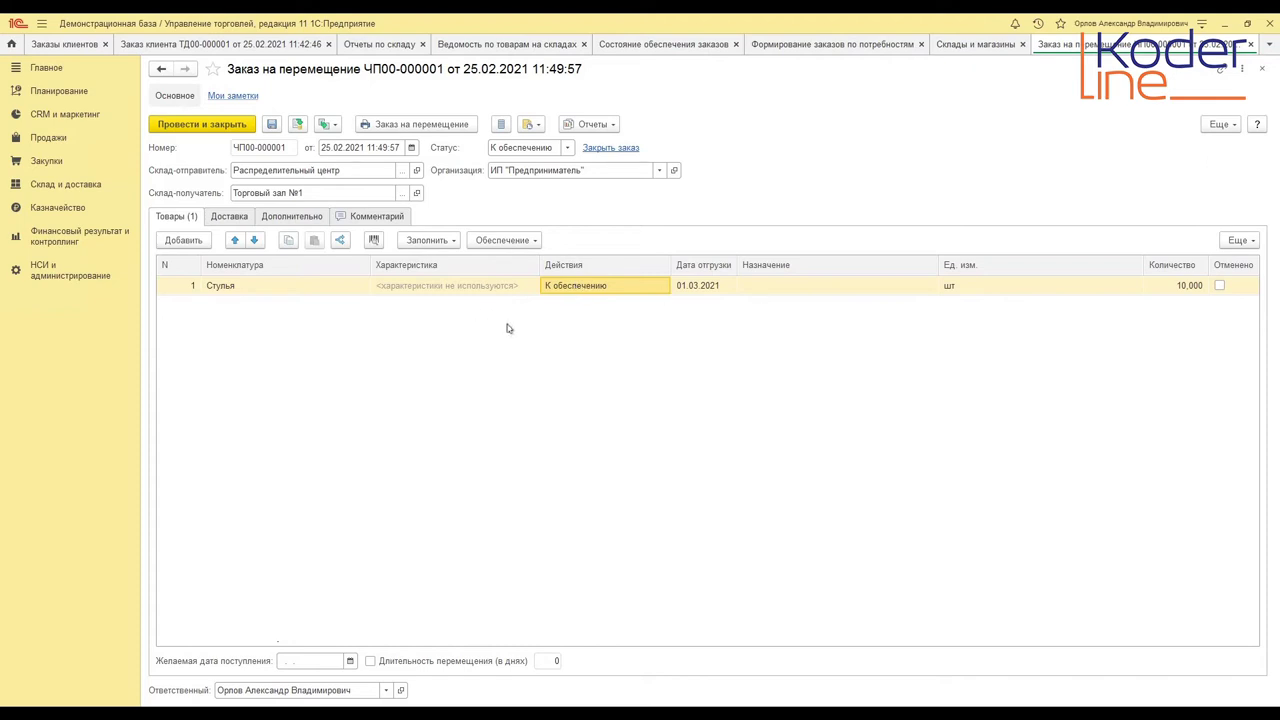
pyautogui.click(321, 170)
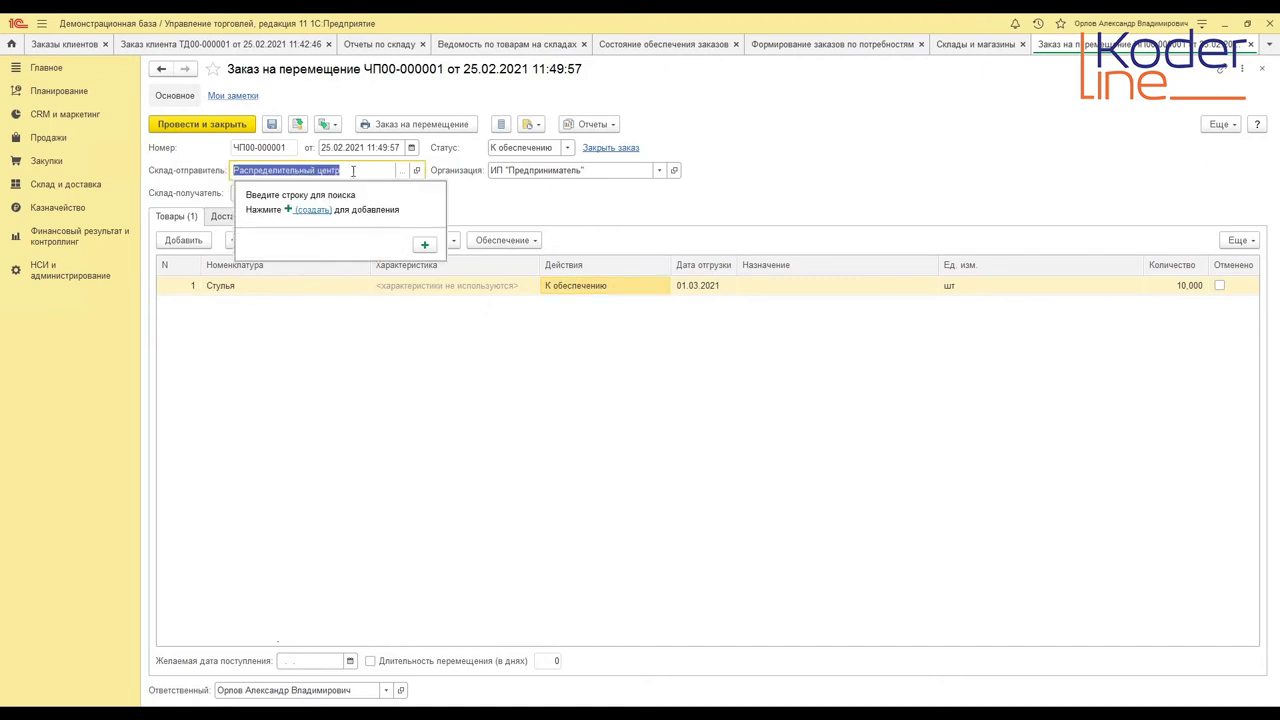
pyautogui.press('Escape')
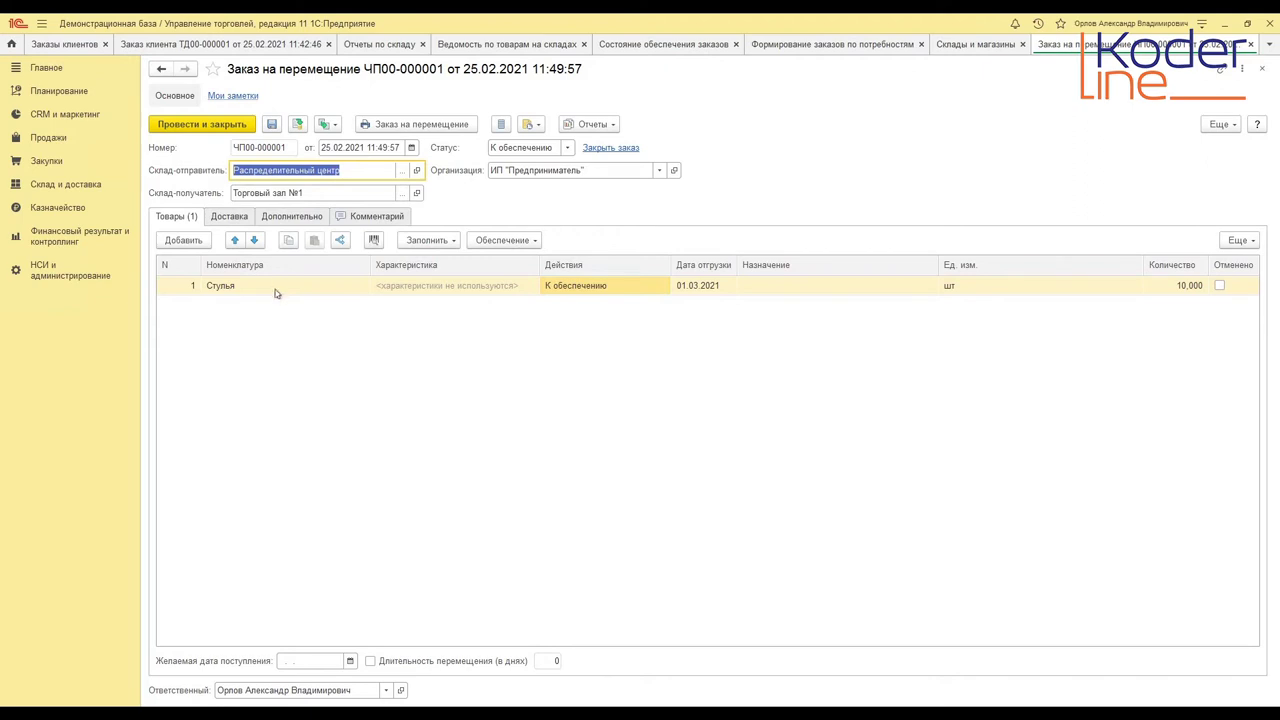
pyautogui.click(243, 288)
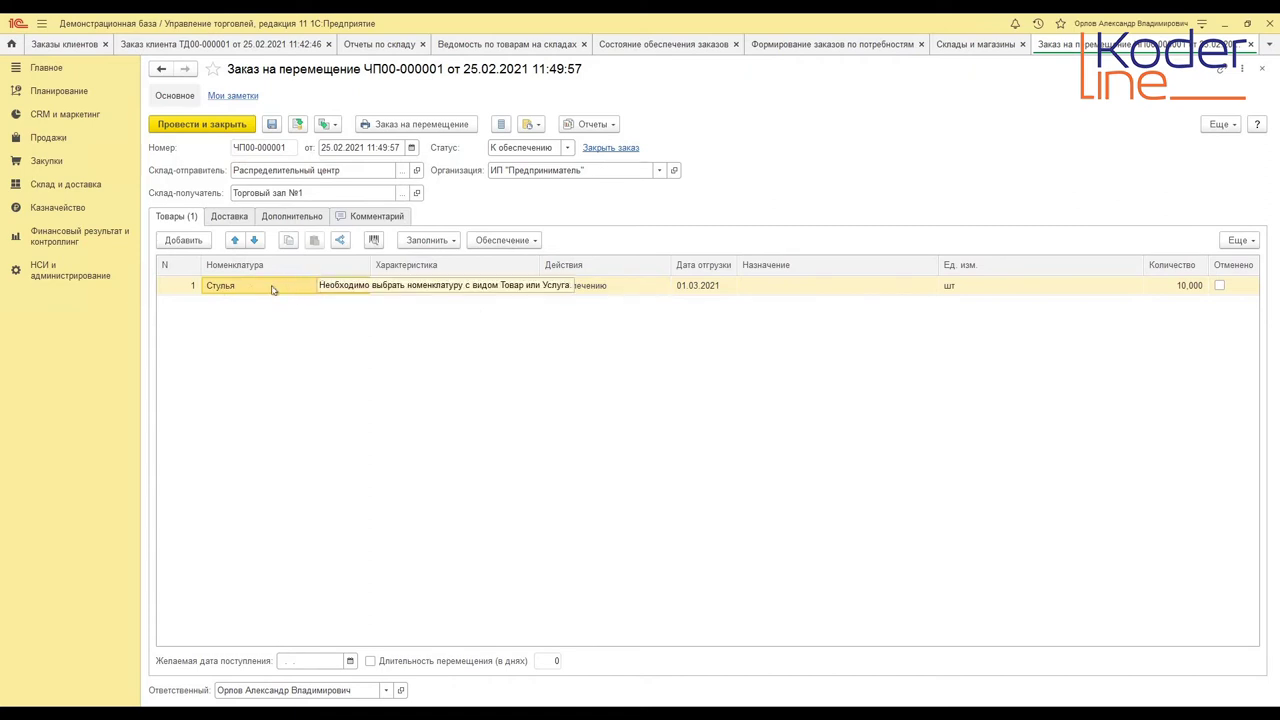
# - Open the supply method settings of the Распределительный центр warehouse, found in the Центр group of Оптовые склады
pyautogui.click(50, 184)
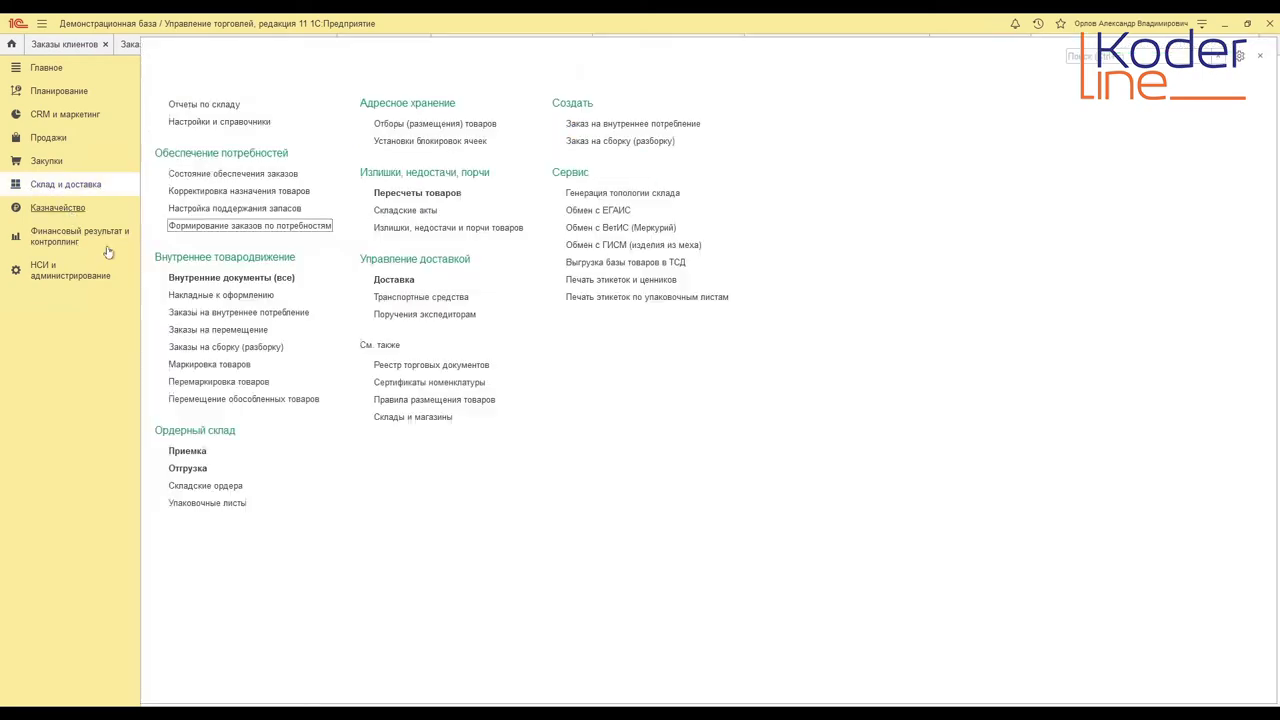
pyautogui.click(70, 278)
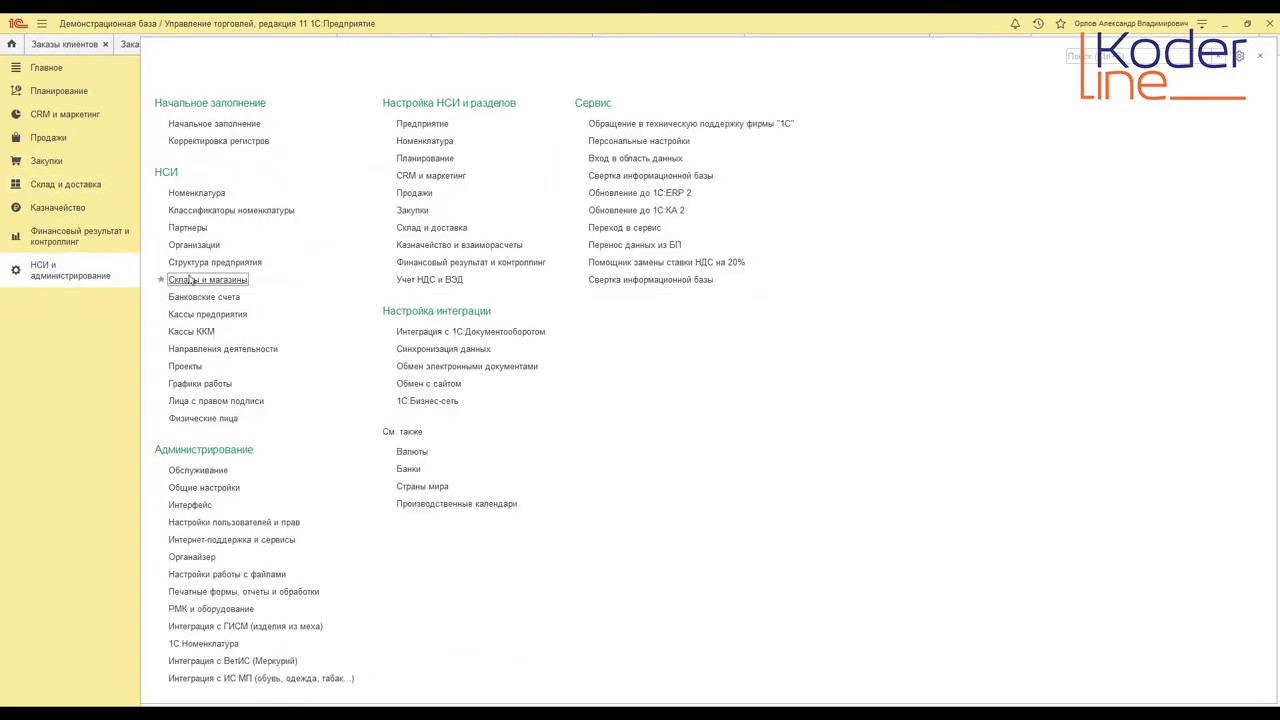
pyautogui.click(200, 280)
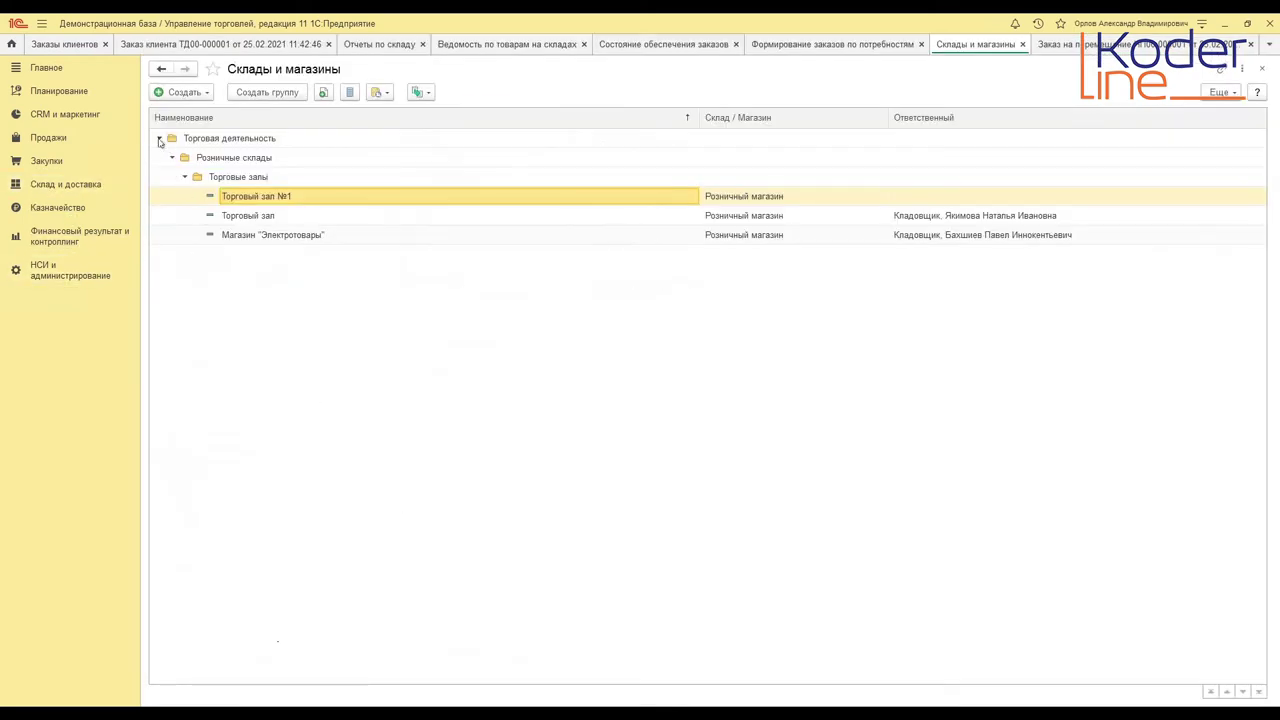
pyautogui.click(159, 141)
pyautogui.click(161, 139)
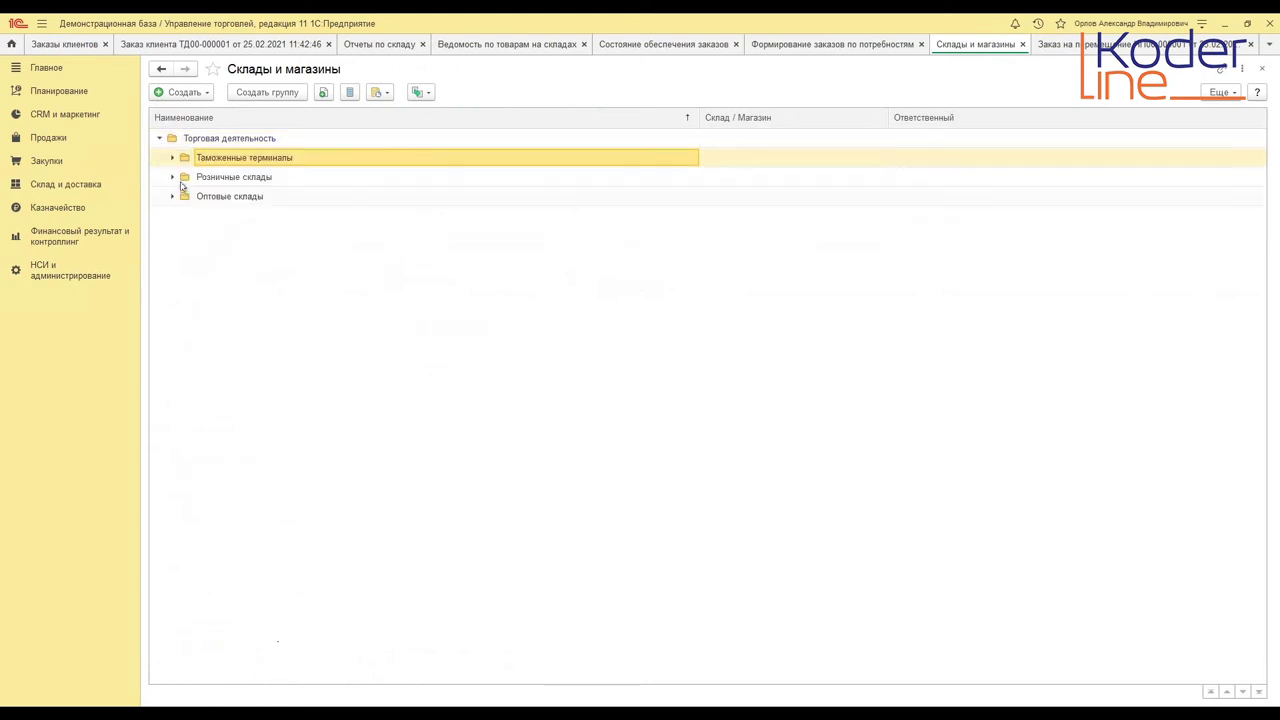
pyautogui.click(171, 197)
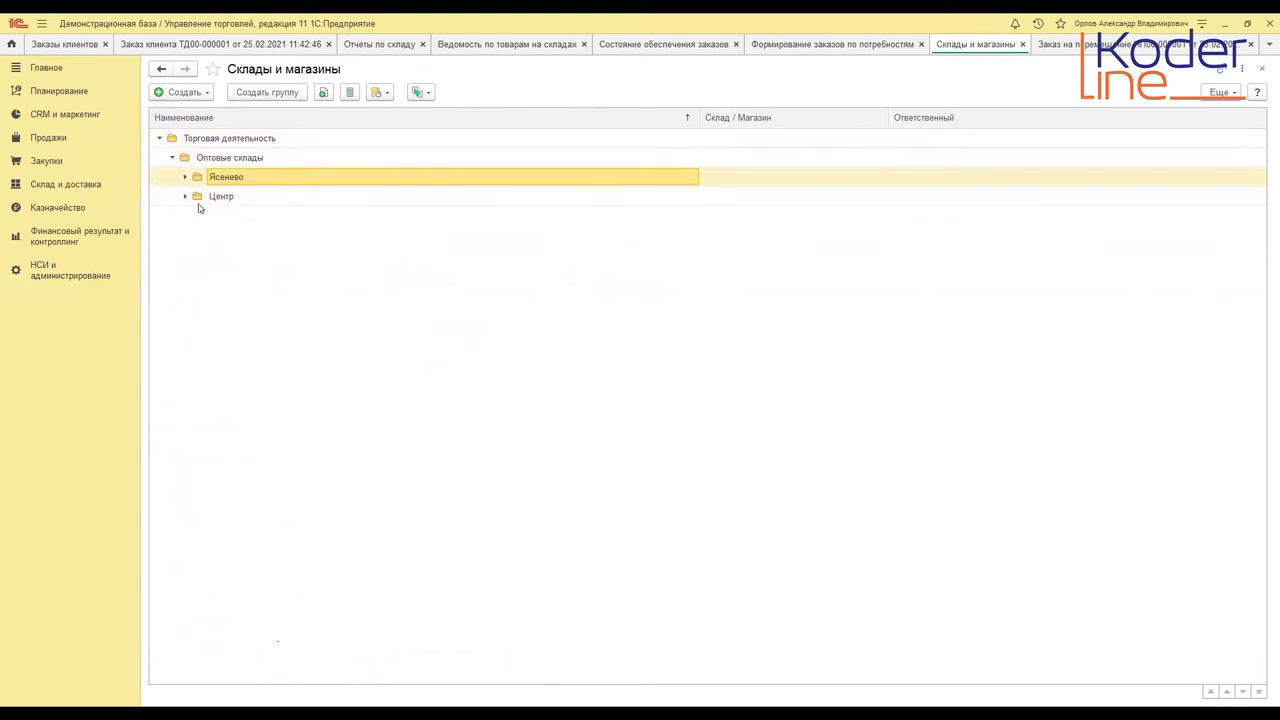
pyautogui.click(184, 195)
pyautogui.doubleClick(260, 255)
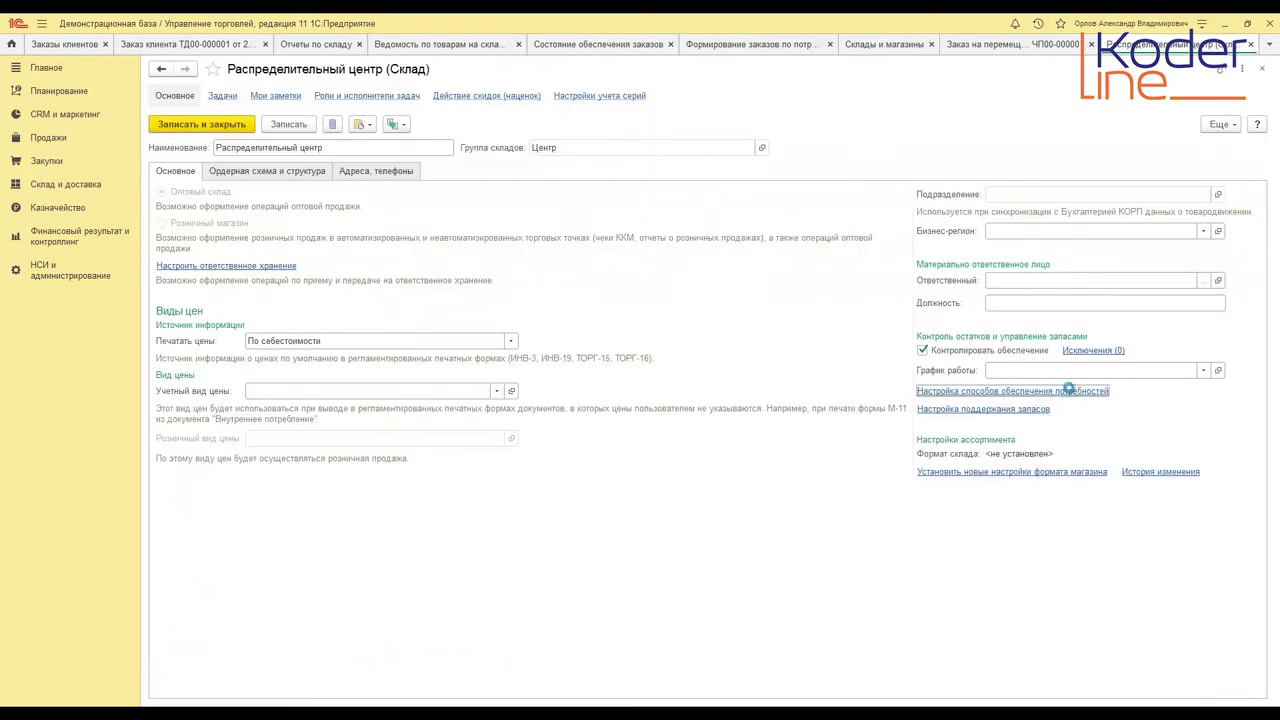
pyautogui.click(1071, 392)
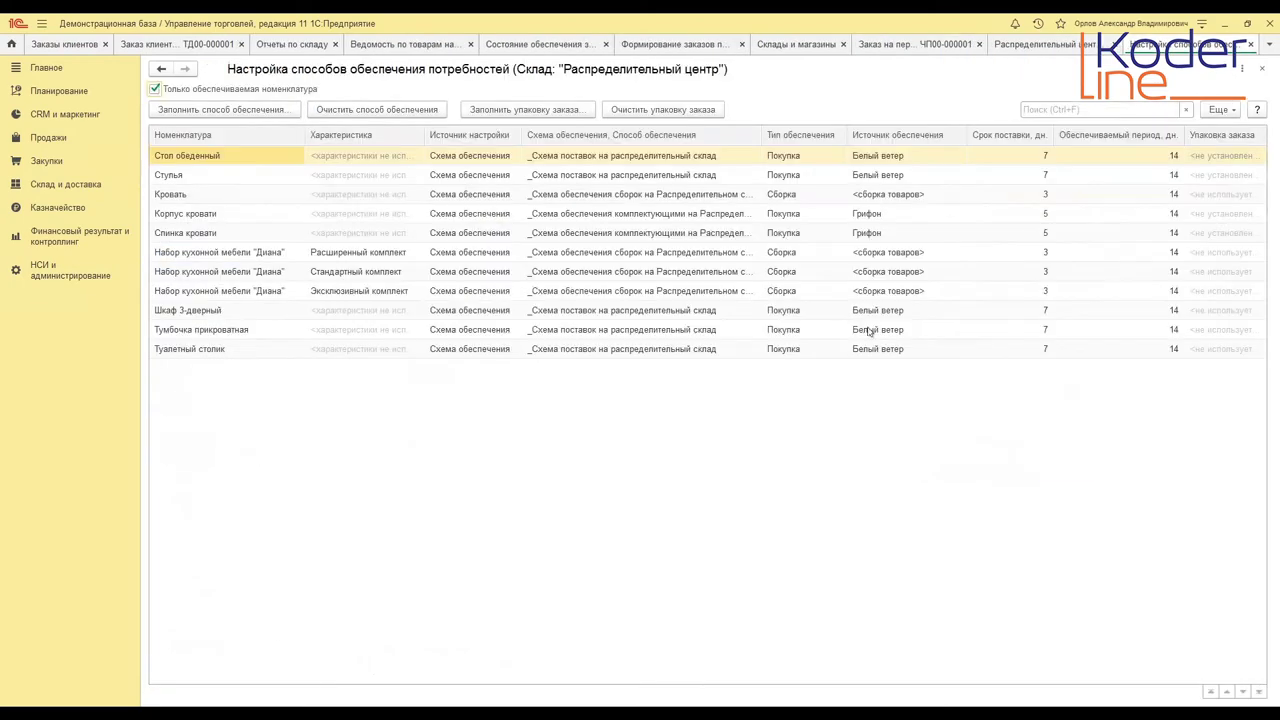
# - Check the supply scheme assigned to Стулья, close the settings and the warehouse card, and return to the transfer order
pyautogui.click(208, 177)
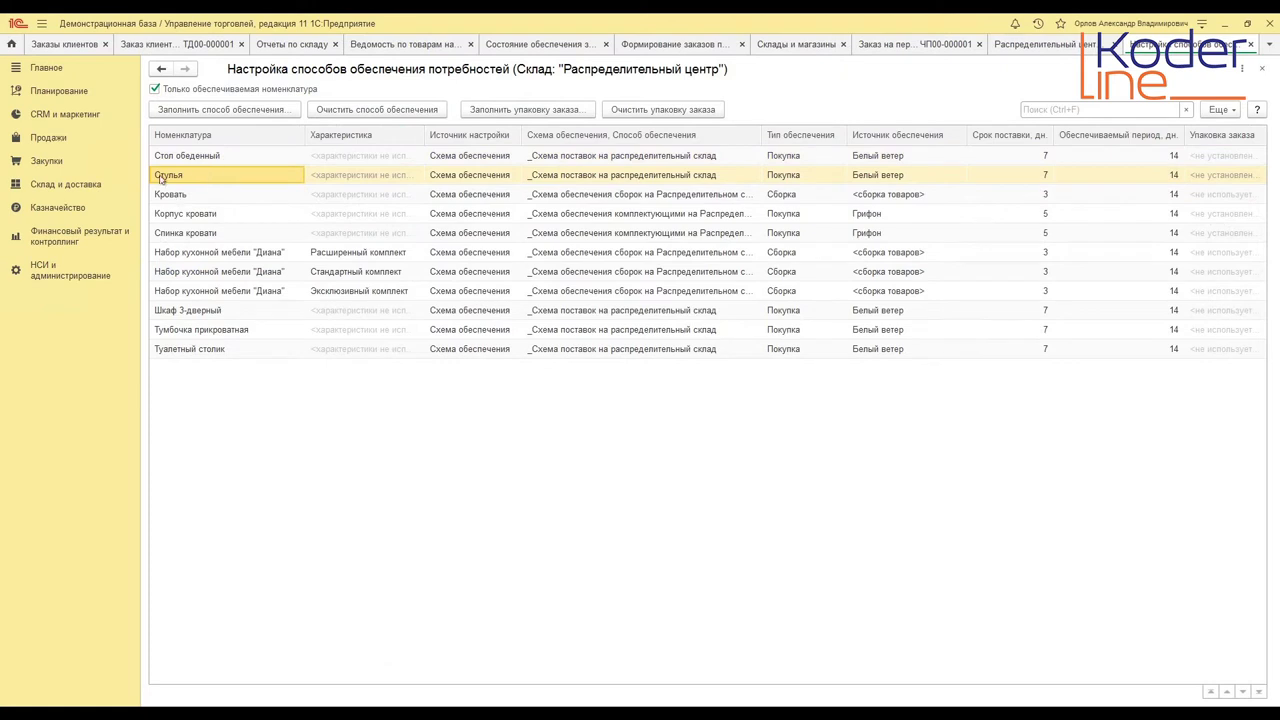
pyautogui.click(510, 180)
pyautogui.click(578, 178)
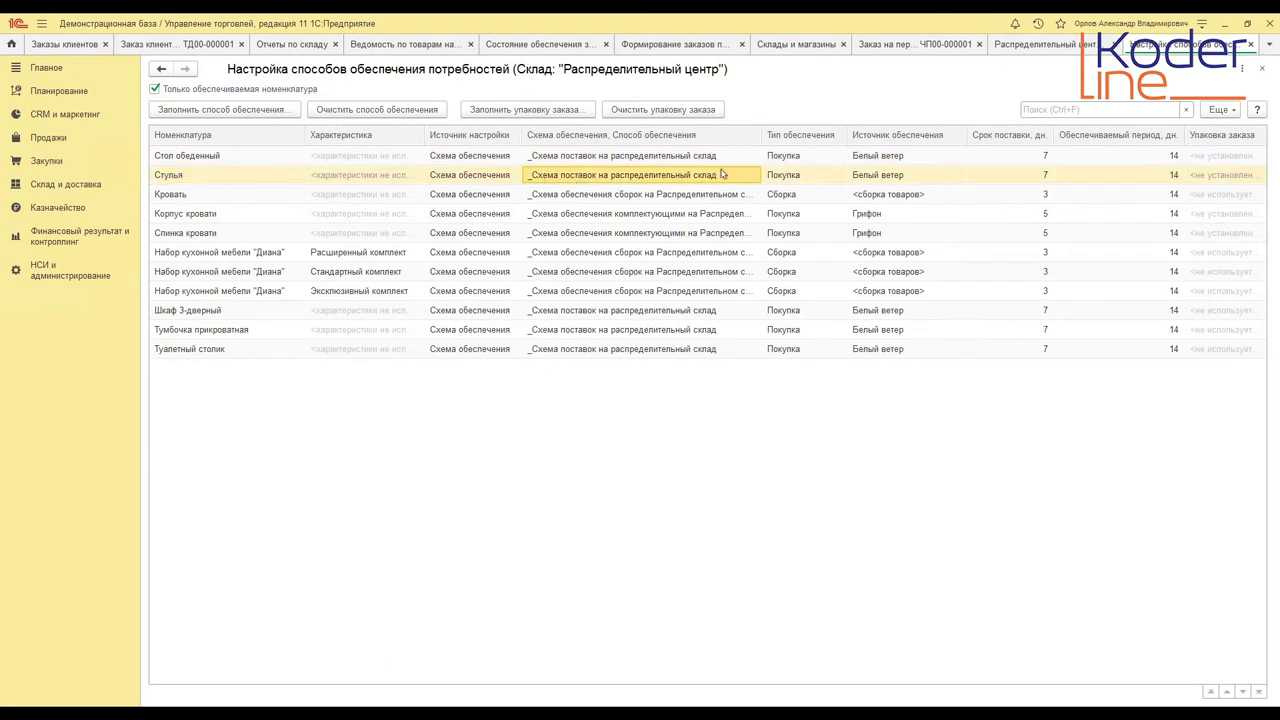
pyautogui.click(225, 178)
pyautogui.click(598, 177)
pyautogui.click(1250, 44)
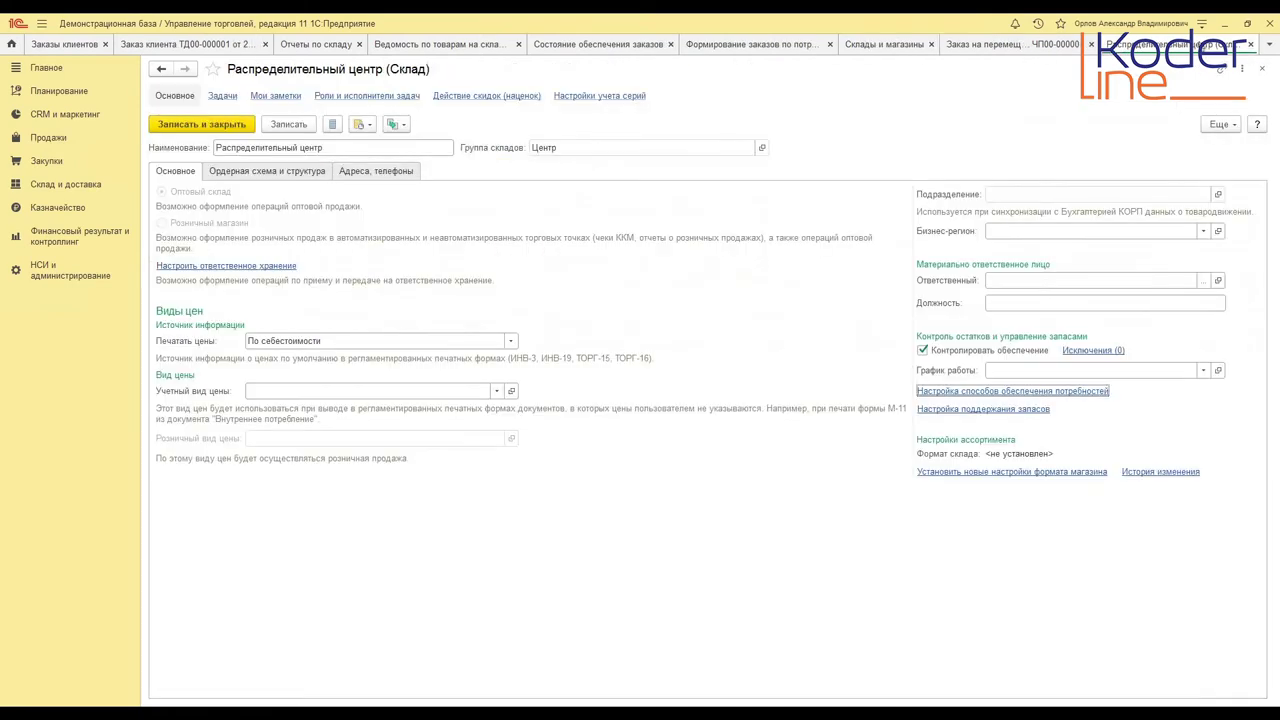
pyautogui.click(1250, 44)
pyautogui.click(1120, 45)
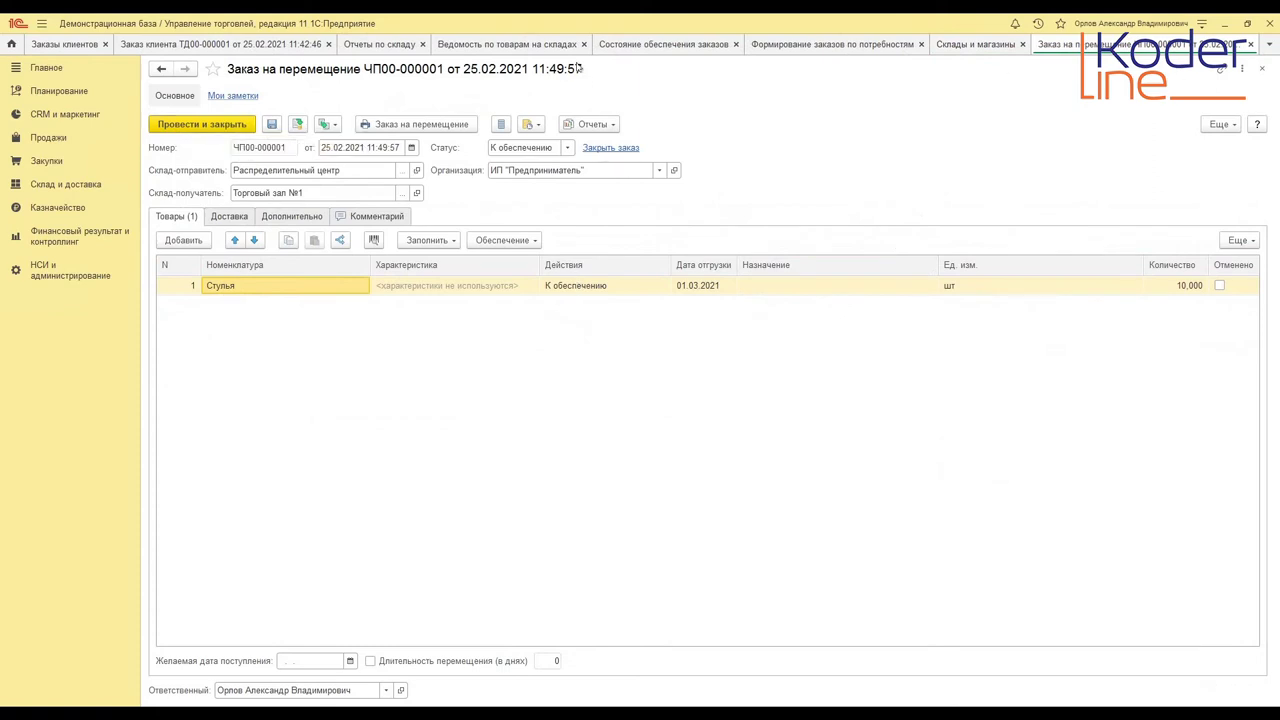
# - Open a new Состояние обеспечения заказов view and generate it for the warehouse Торговый зал №1
pyautogui.click(56, 188)
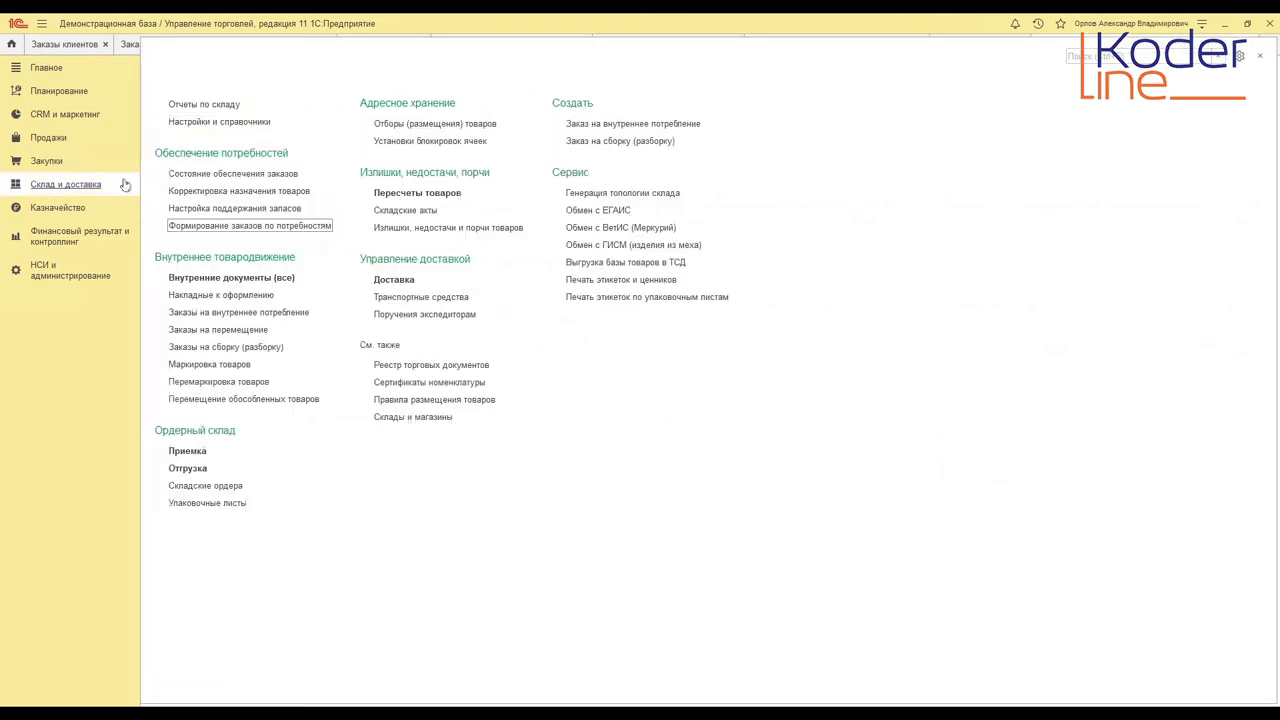
pyautogui.click(191, 175)
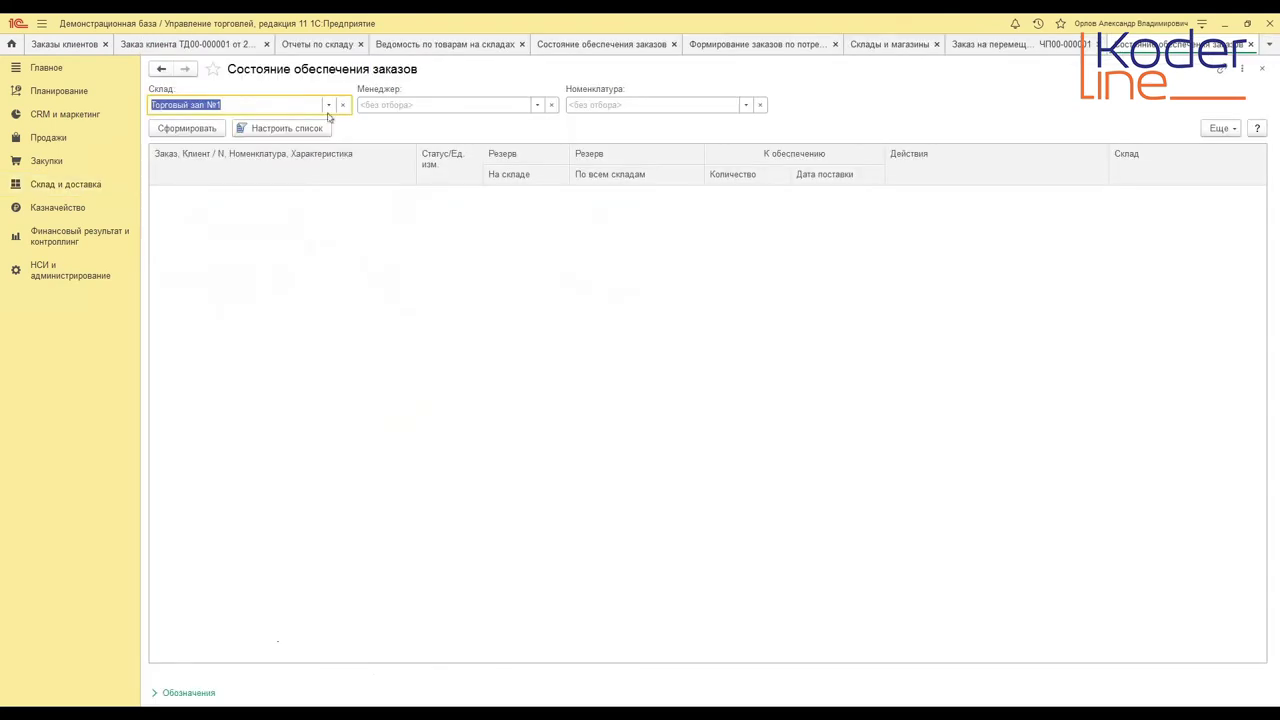
pyautogui.click(211, 129)
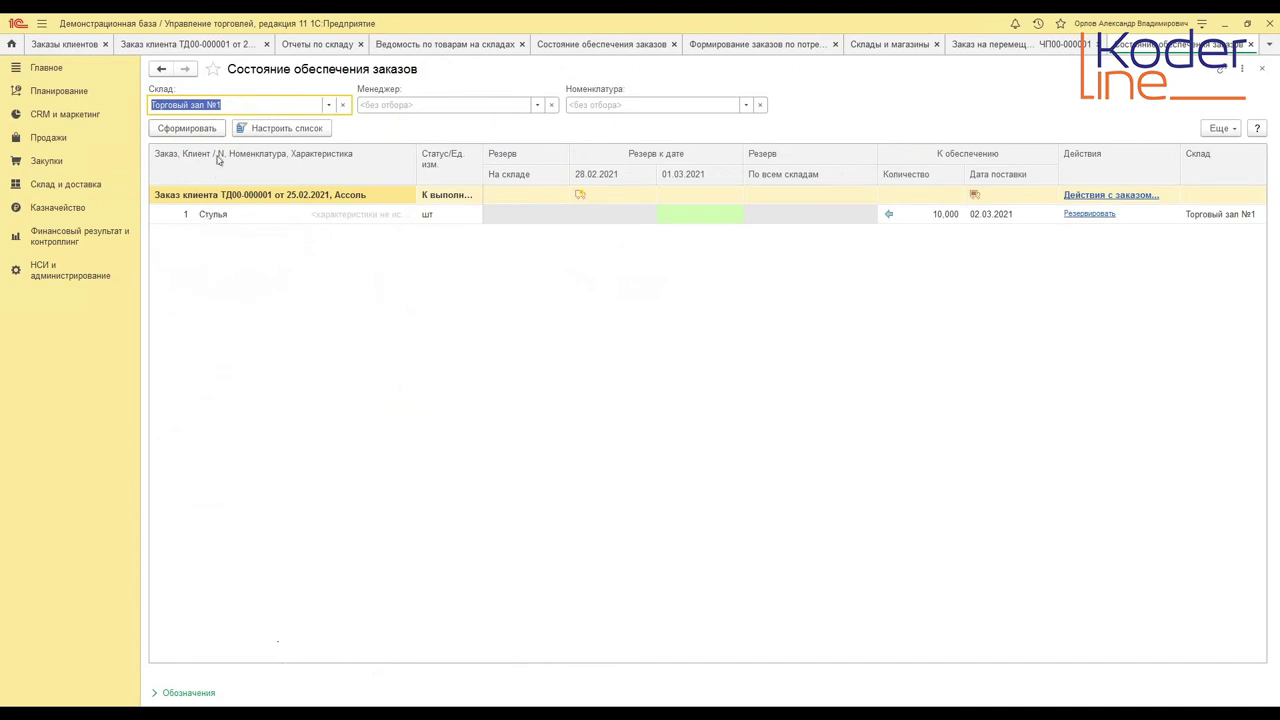
# - Generate the order supply status for the warehouse Распределительный центр, examine its Стулья line, and close the view
pyautogui.click(328, 105)
pyautogui.write('Распре')
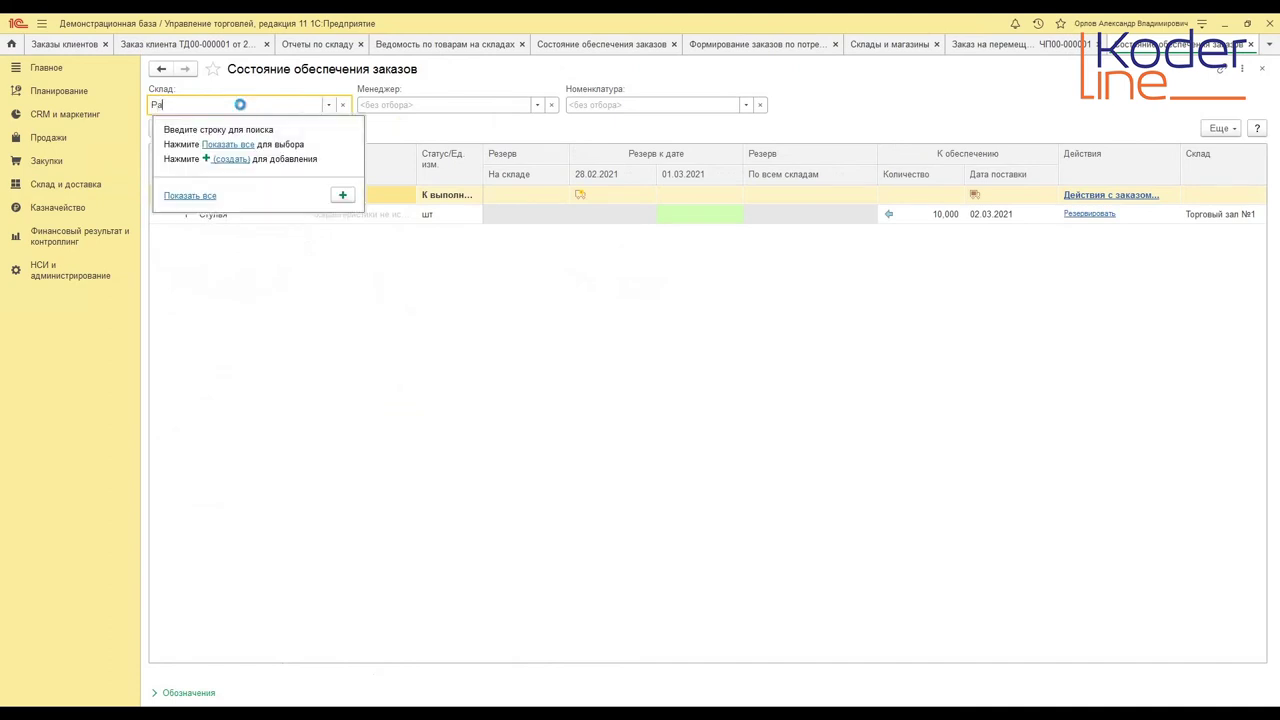
pyautogui.click(287, 126)
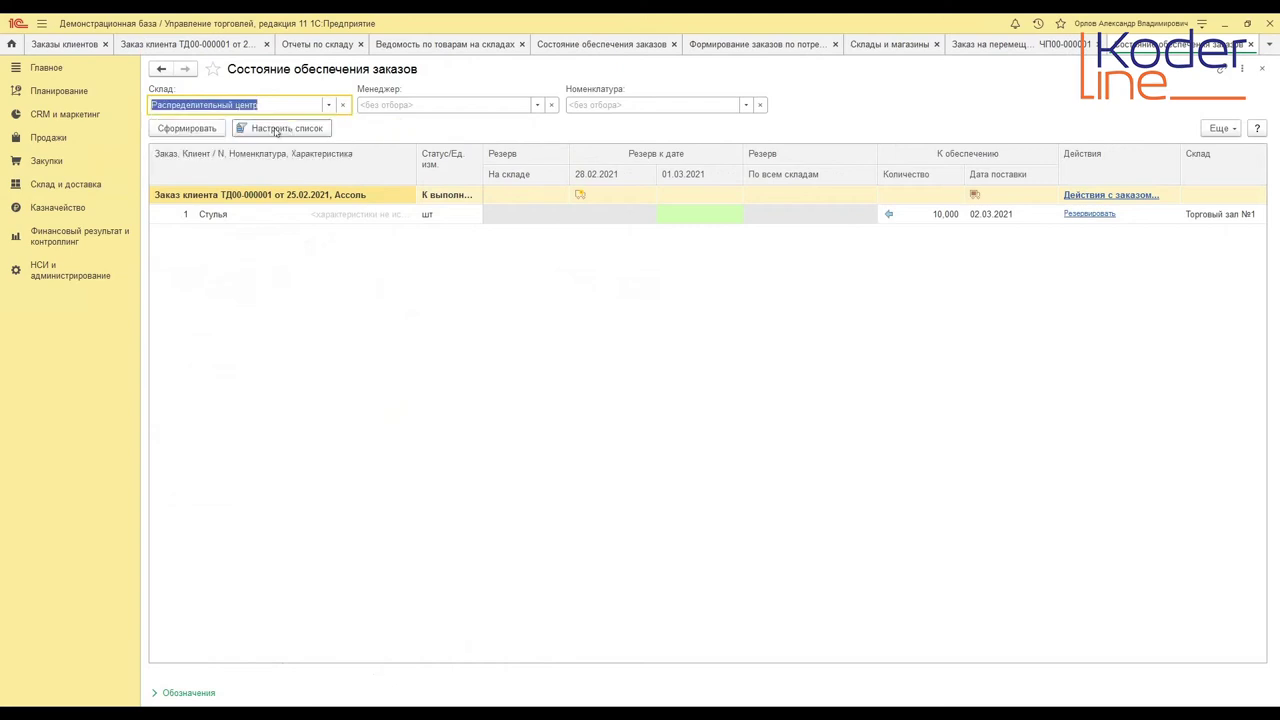
pyautogui.click(200, 129)
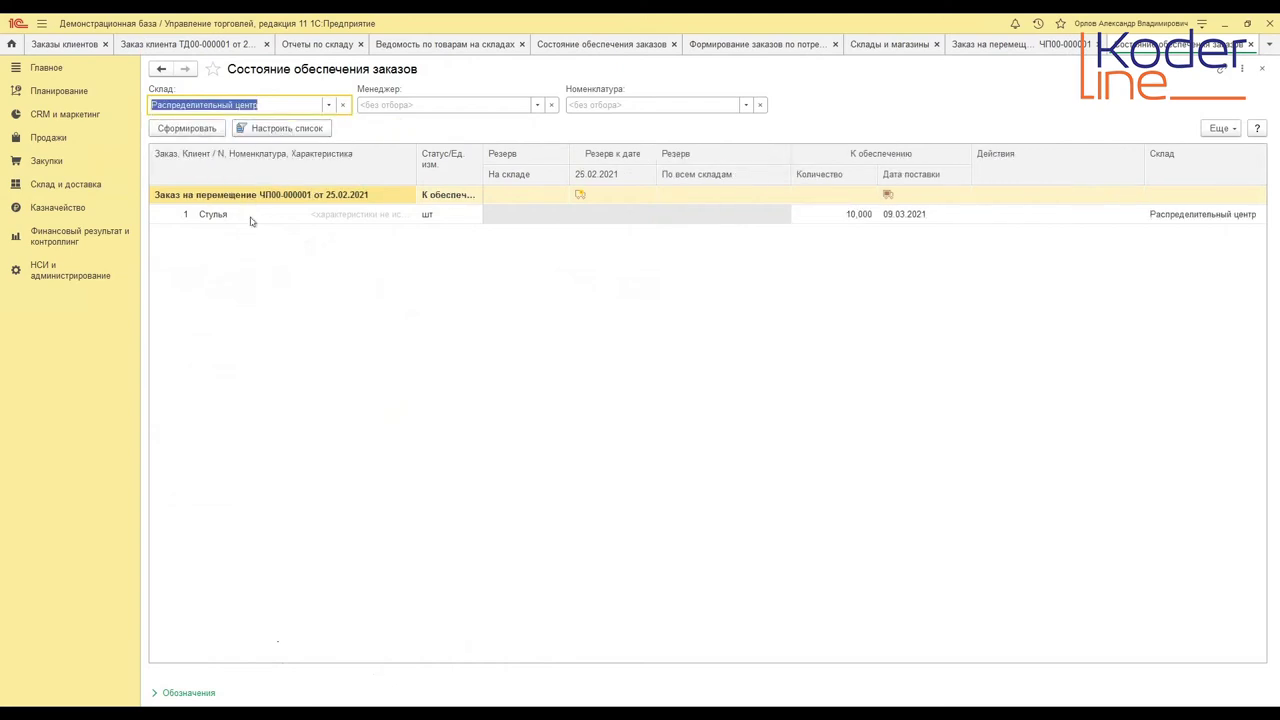
pyautogui.click(241, 217)
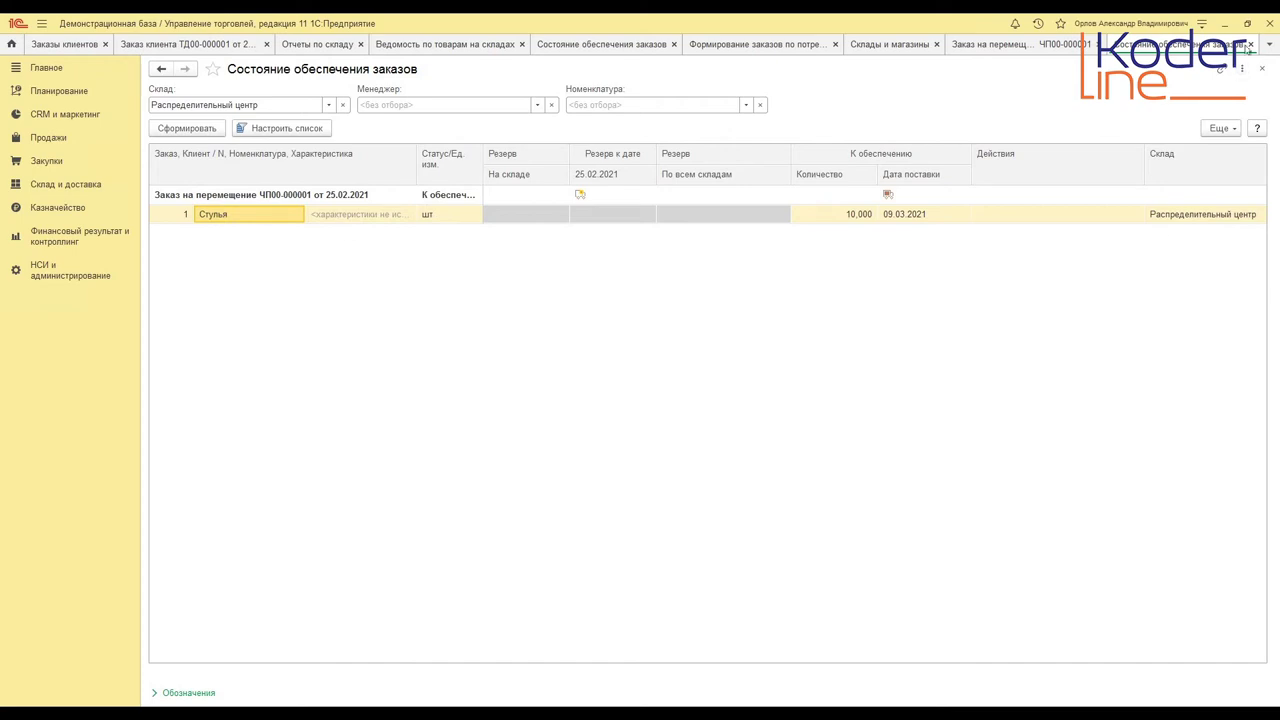
pyautogui.click(1250, 45)
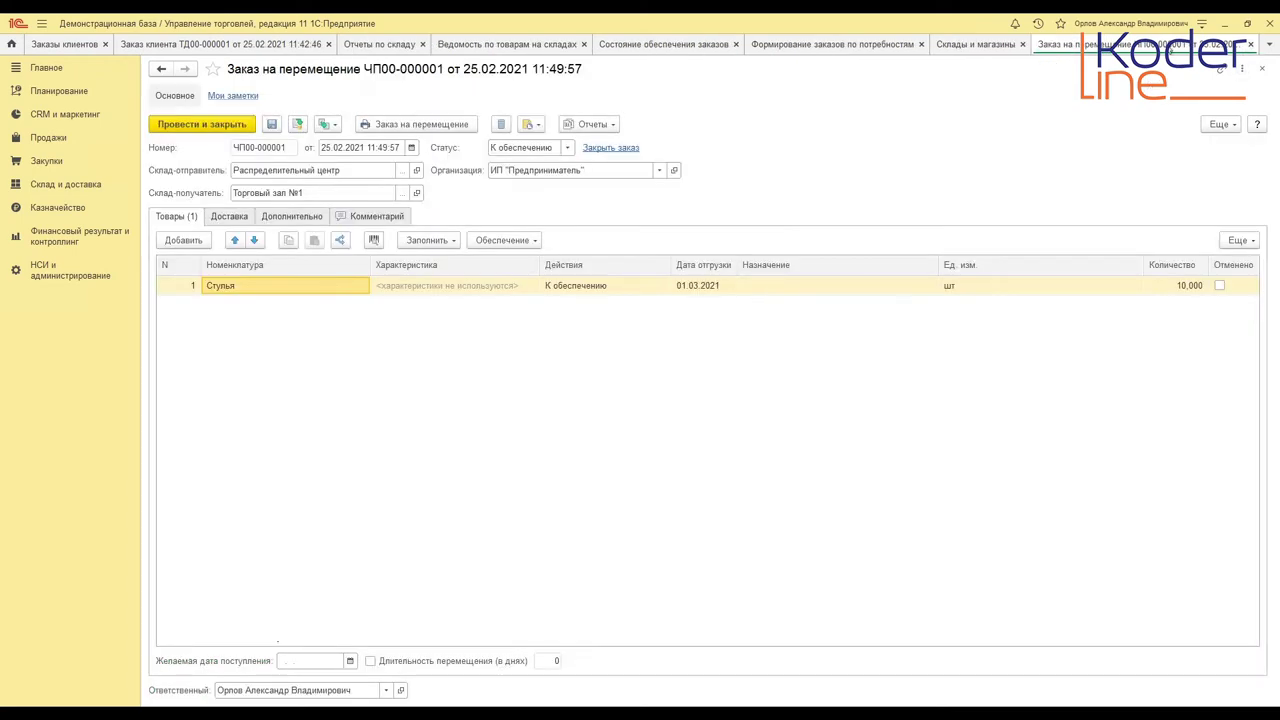
# - Close the transfer order and warehouse list, and restart Формирование заказов по потребностям for the warehouse Распределительный центр
pyautogui.click(1250, 45)
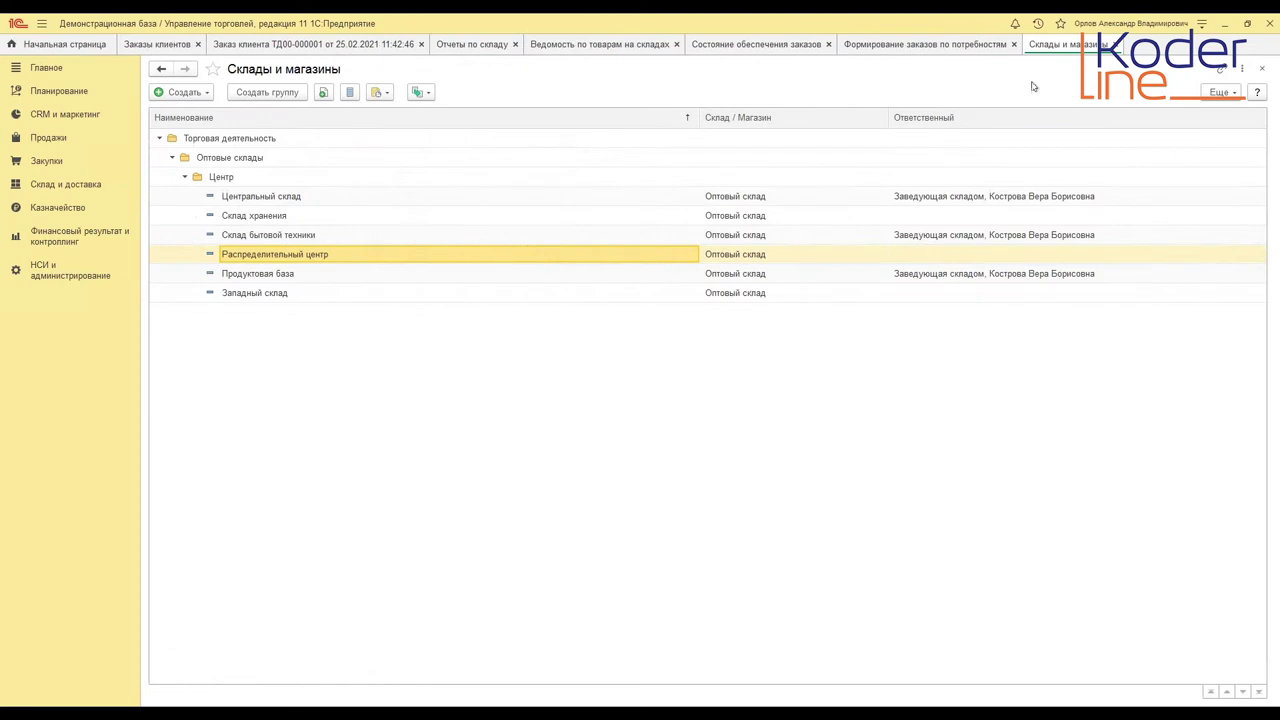
pyautogui.click(1115, 45)
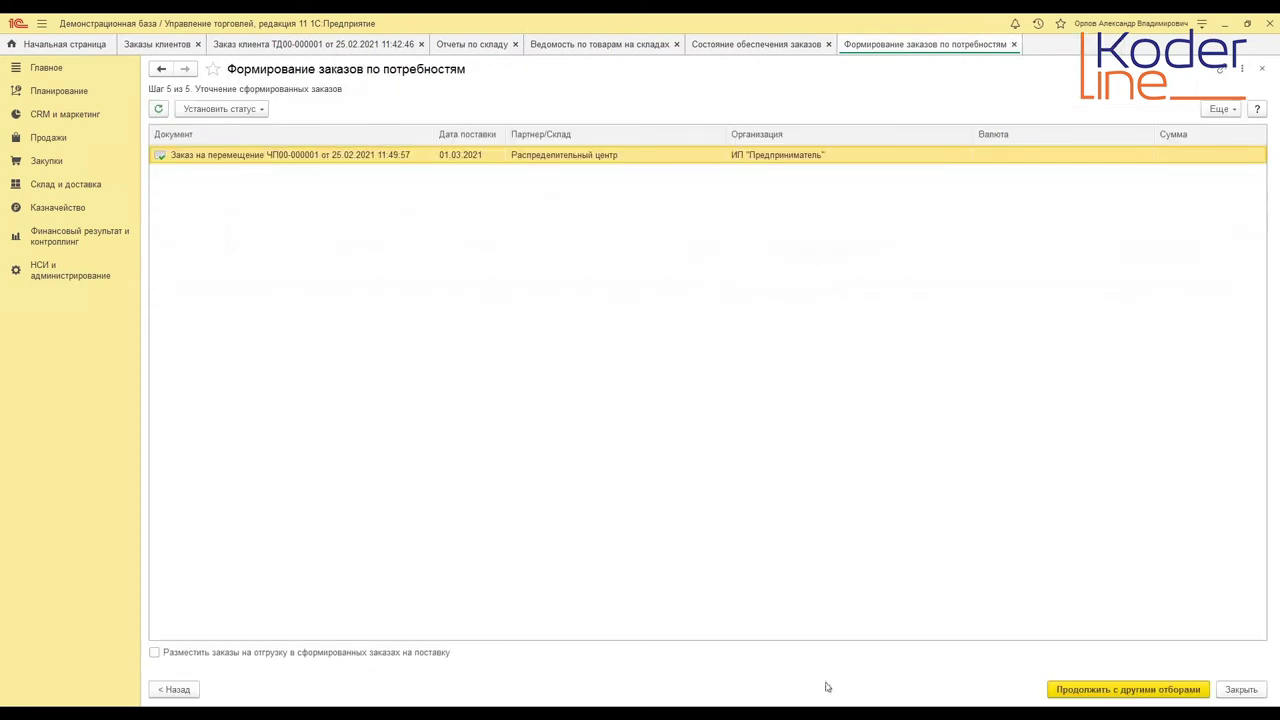
pyautogui.click(1093, 690)
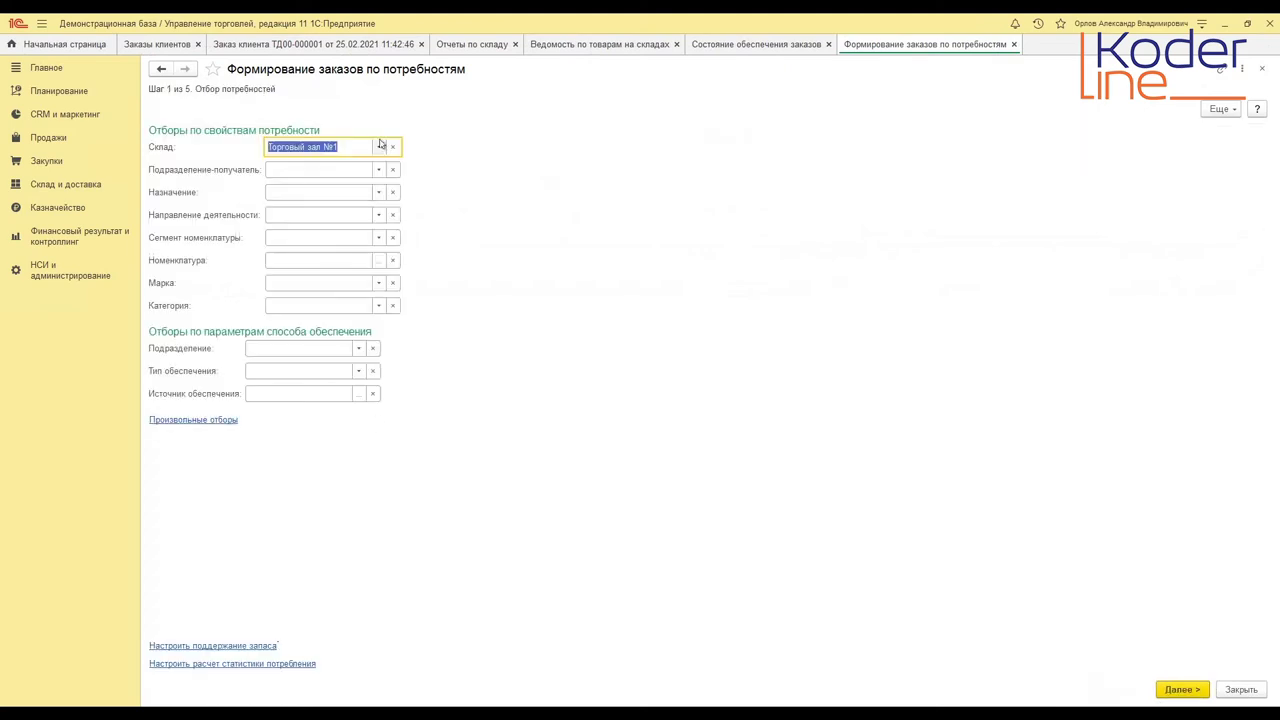
pyautogui.write('распре')
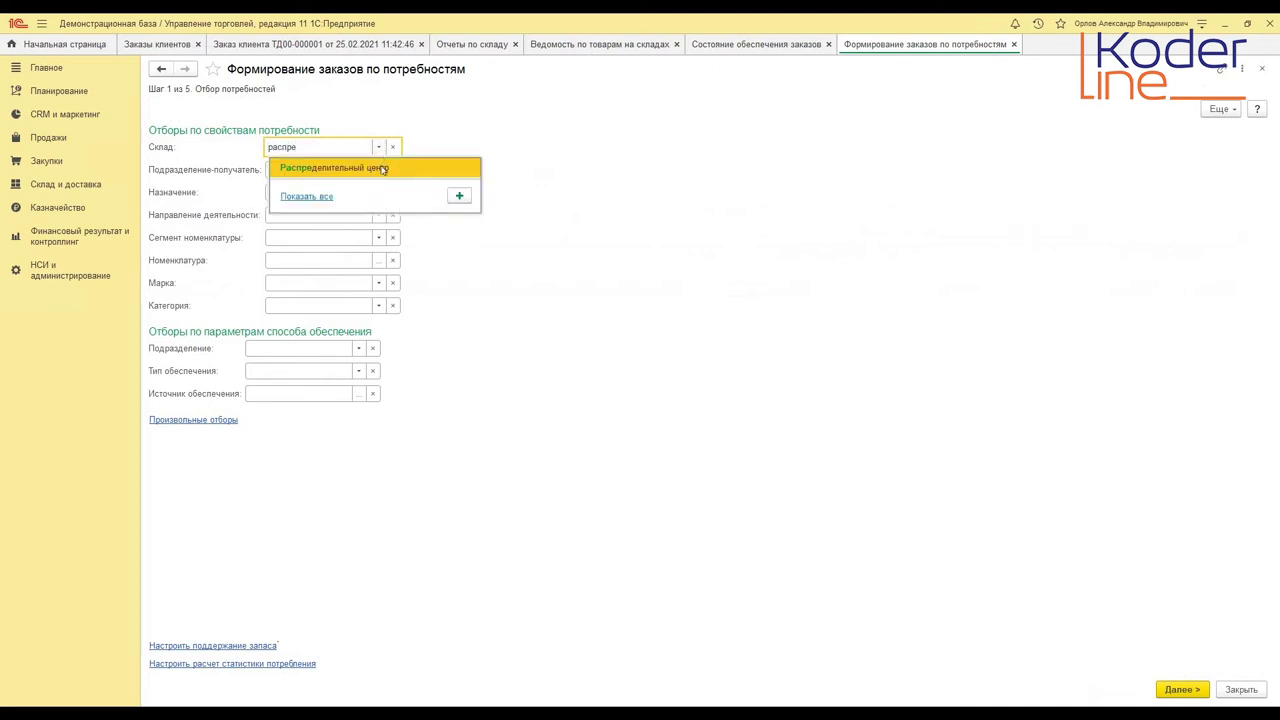
pyautogui.click(381, 168)
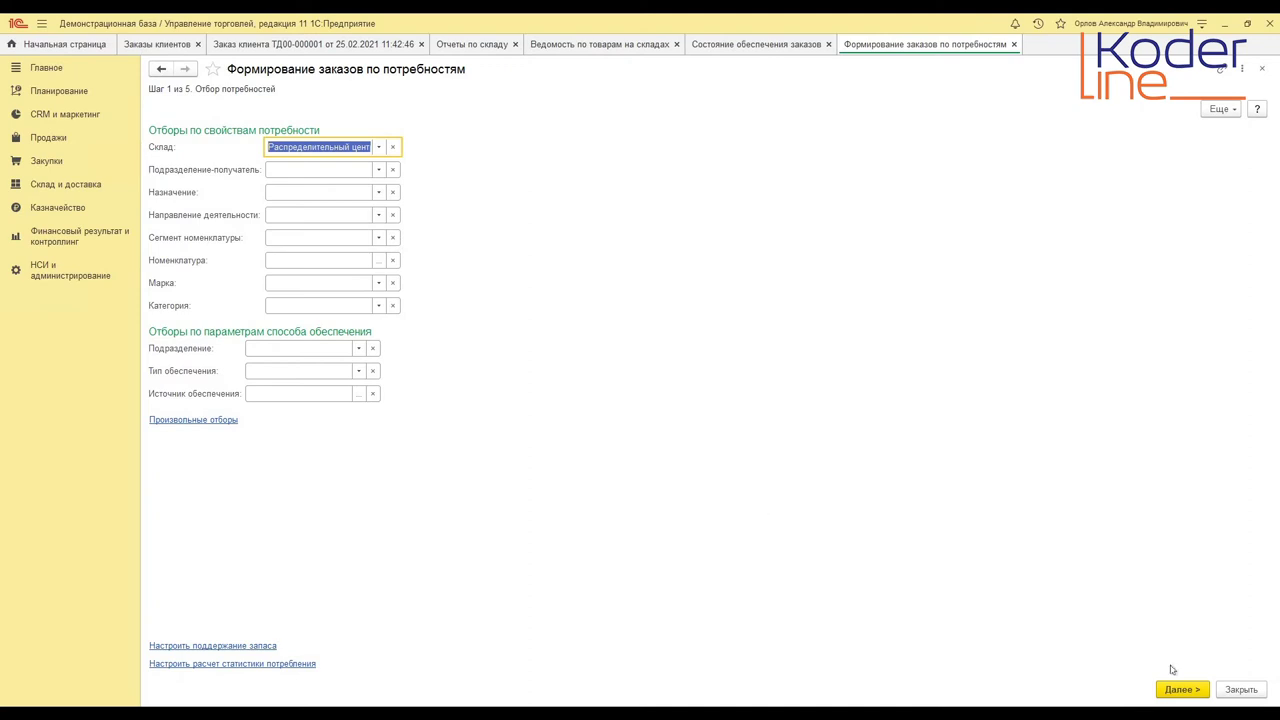
pyautogui.click(1192, 694)
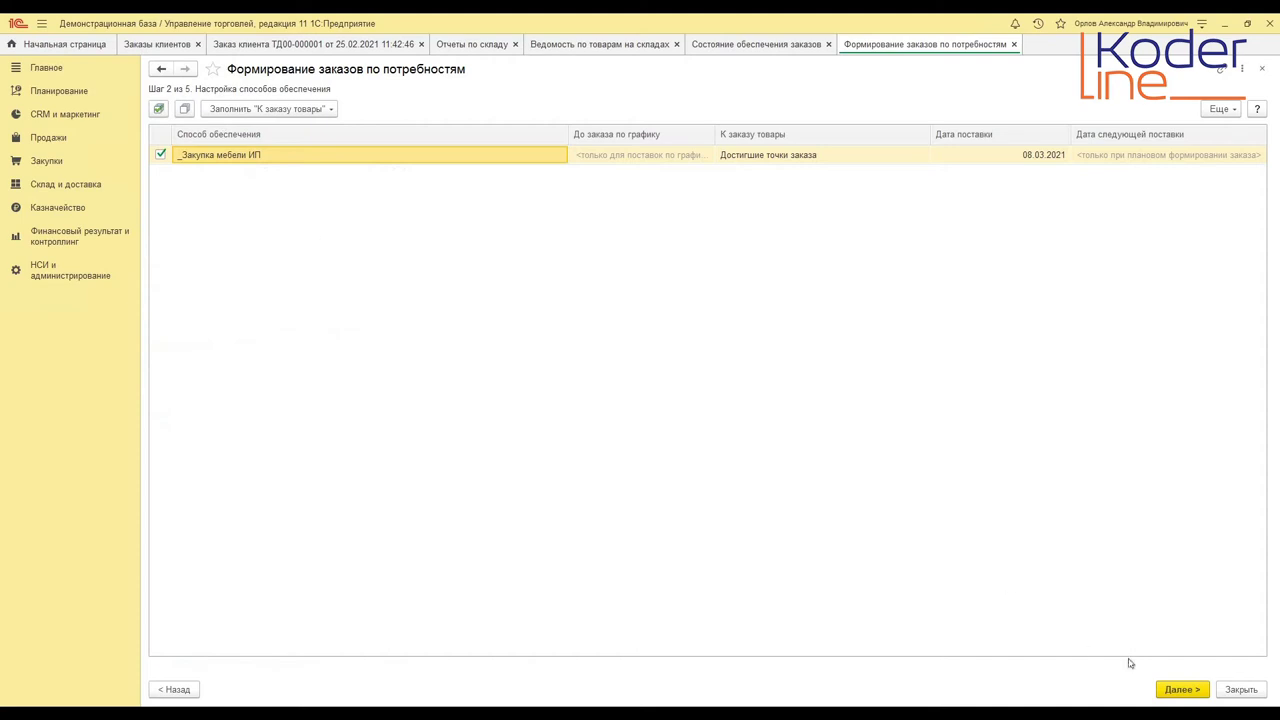
# - Preview the order supply stage, go back by clearing the needs list, and check the _Закупка мебели ИП delivery date
pyautogui.click(1161, 692)
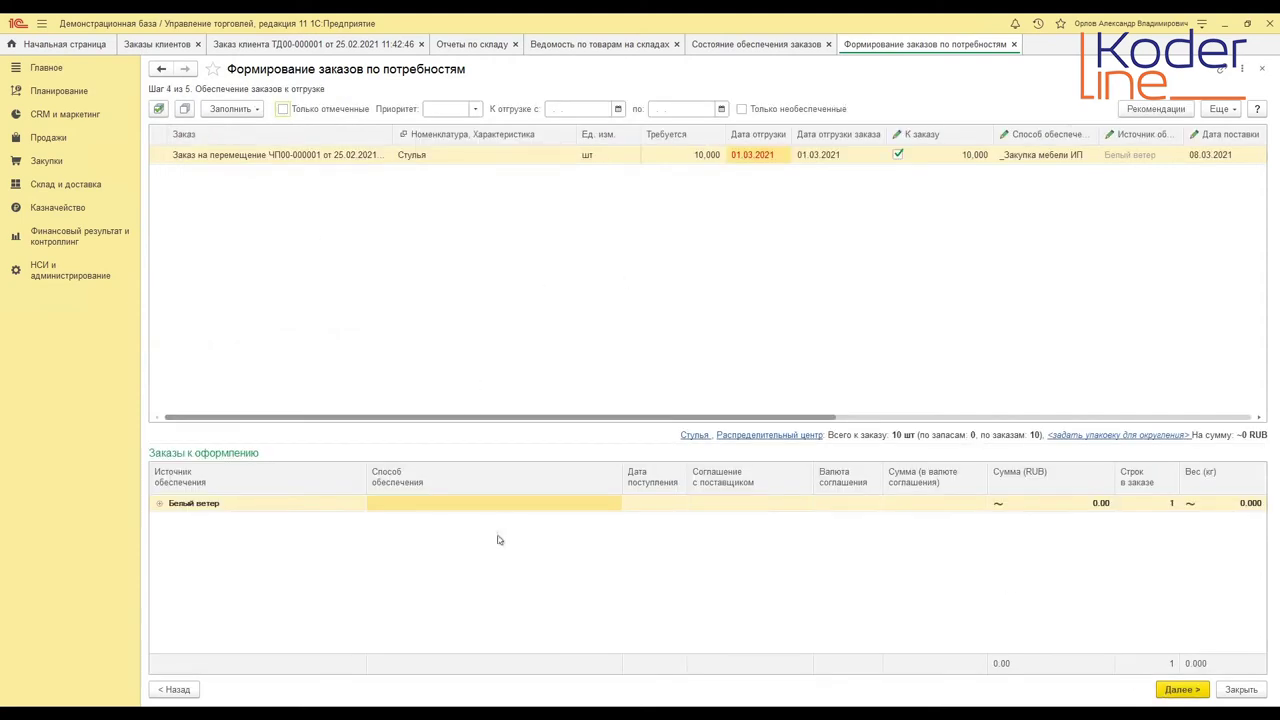
pyautogui.click(195, 688)
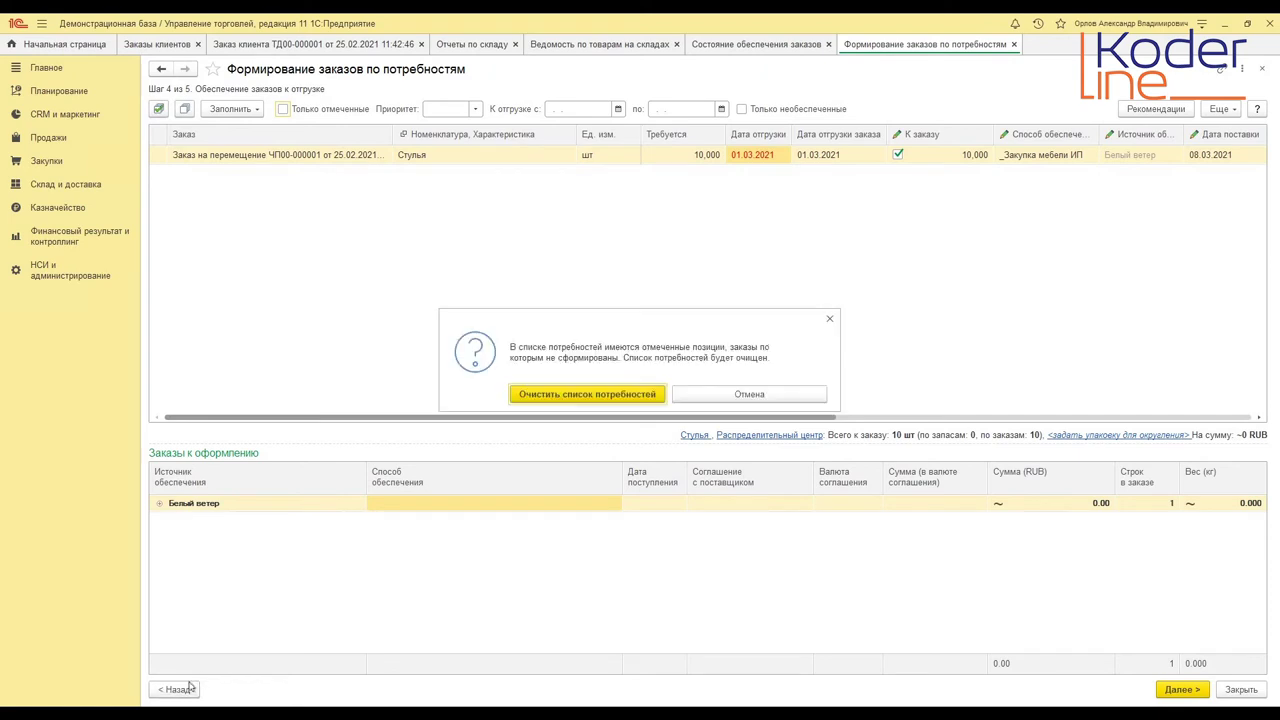
pyautogui.click(588, 392)
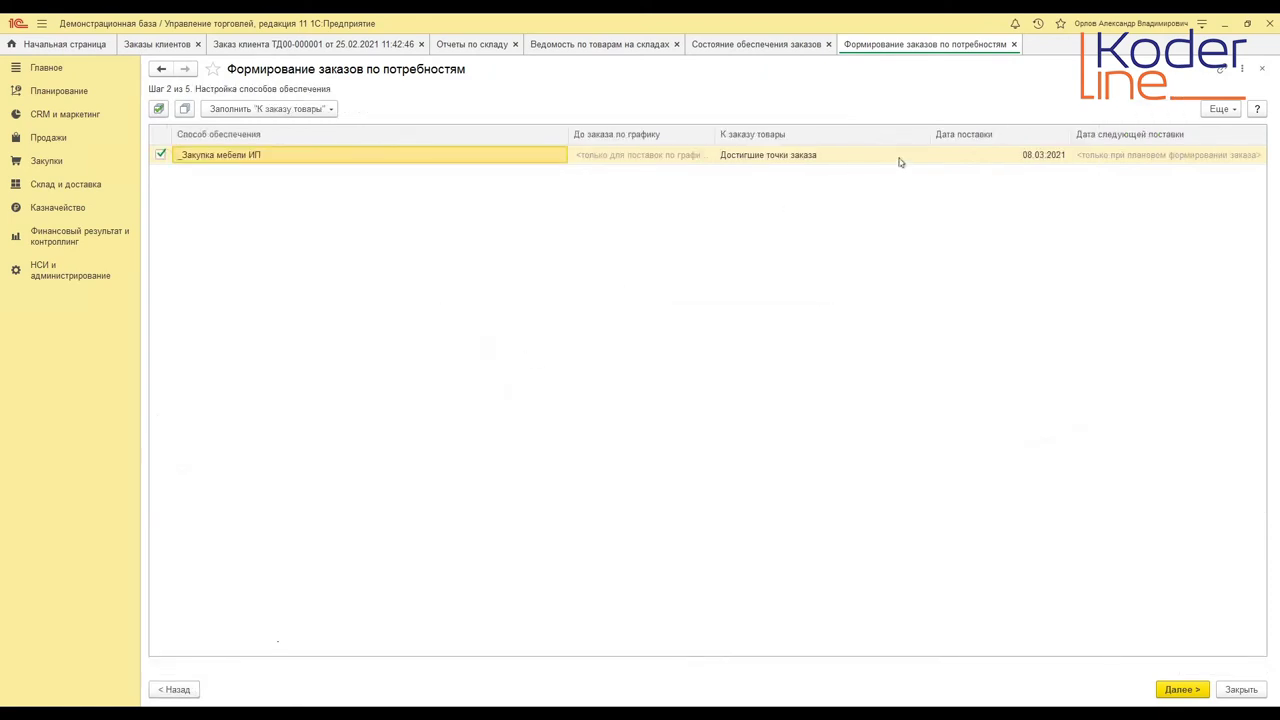
pyautogui.click(863, 153)
pyautogui.click(1007, 157)
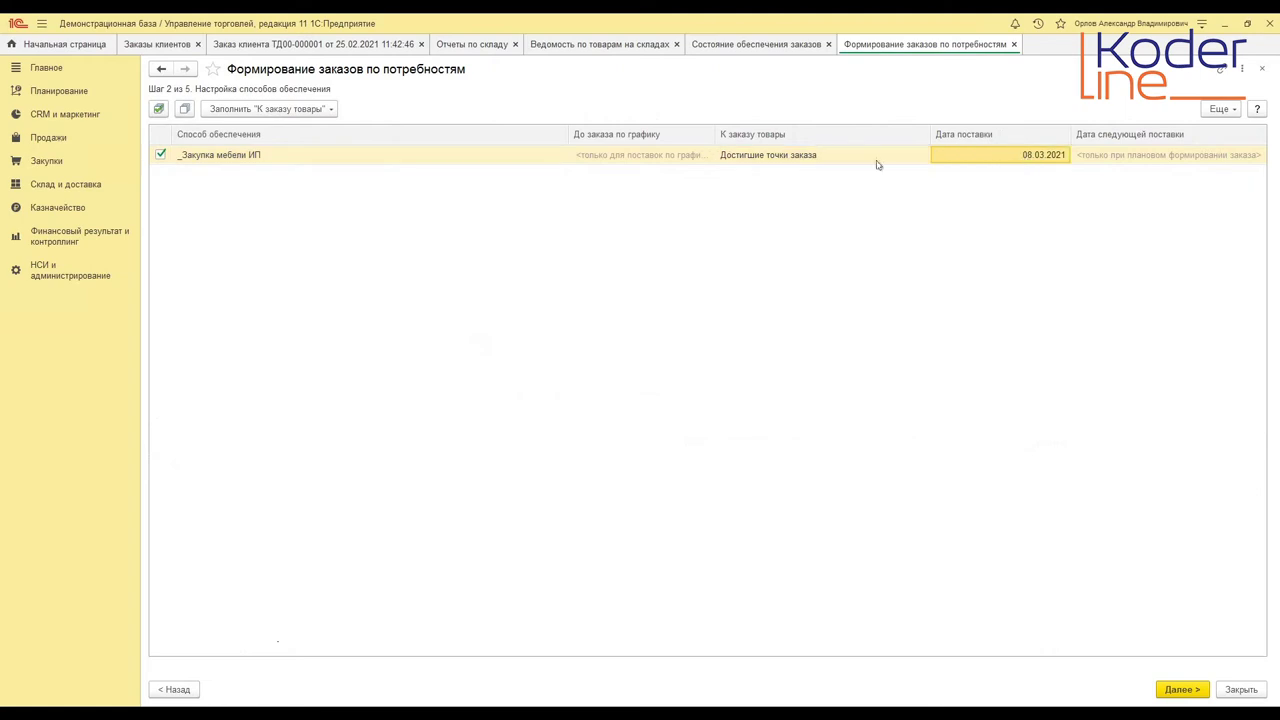
pyautogui.click(302, 153)
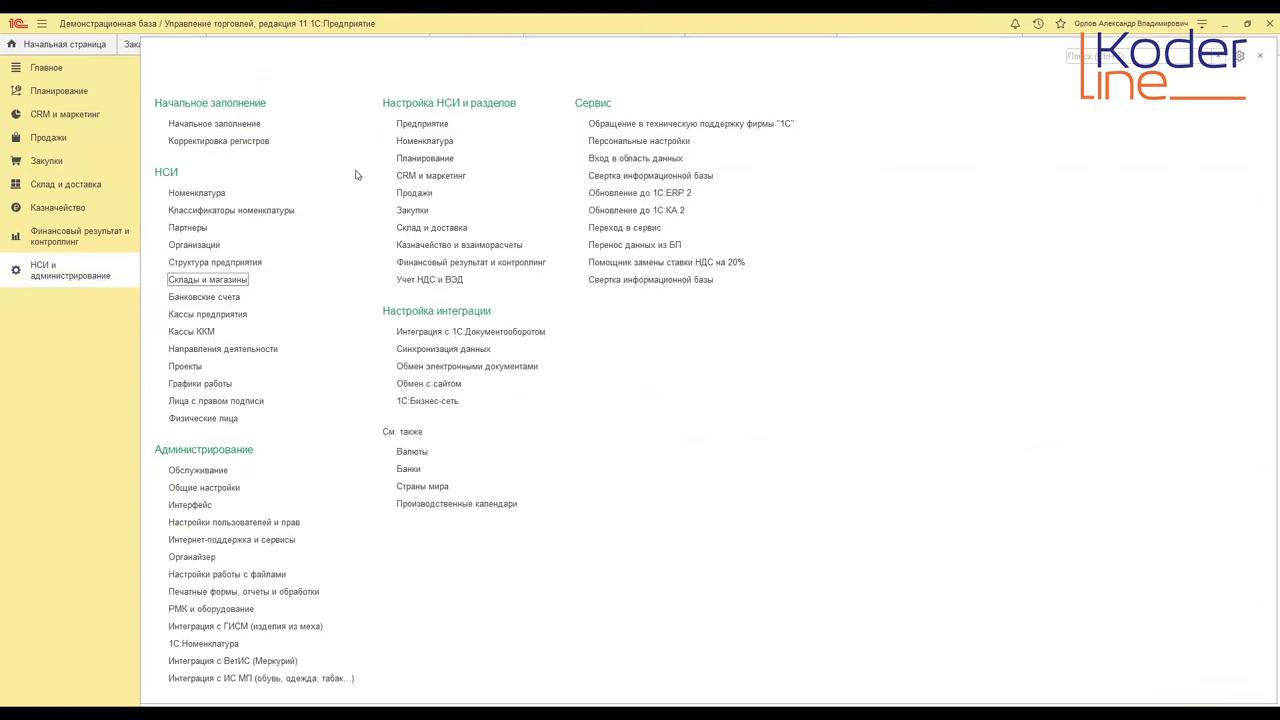
# - Examine the enterprise work schedule and its Российская Федерация production calendar, and close them along with the Предприятие settings
pyautogui.click(422, 123)
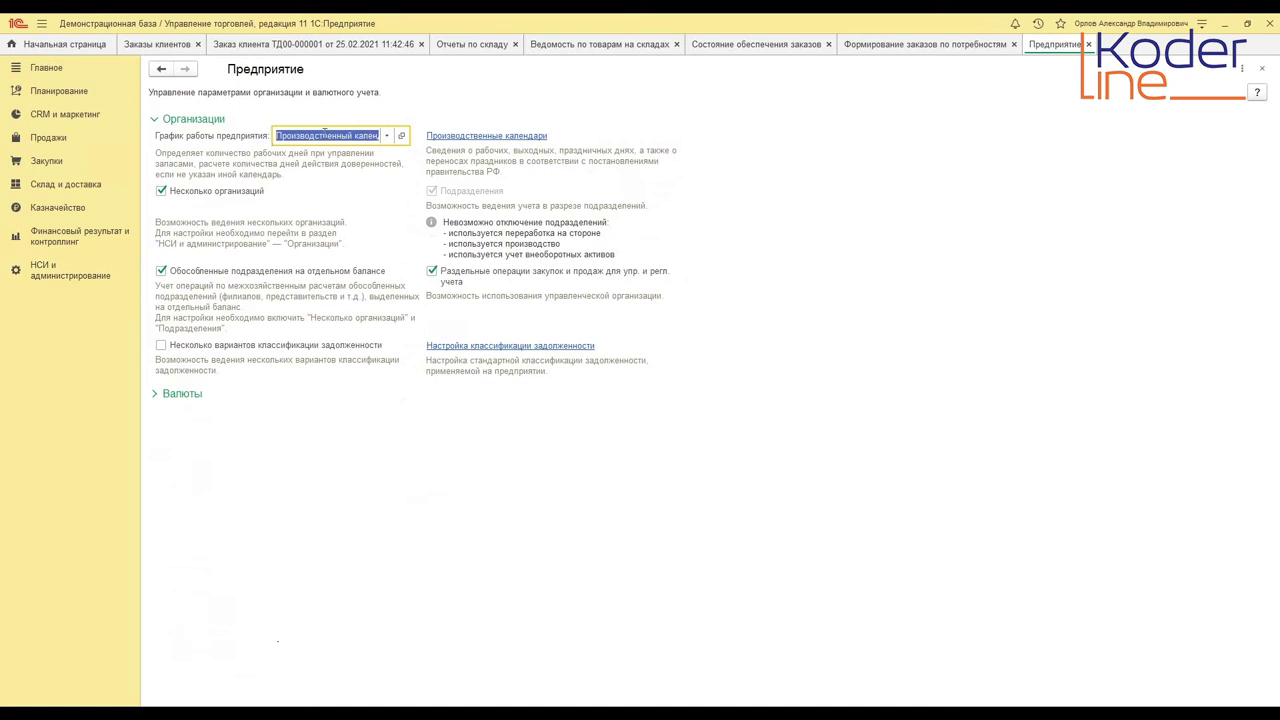
pyautogui.click(401, 135)
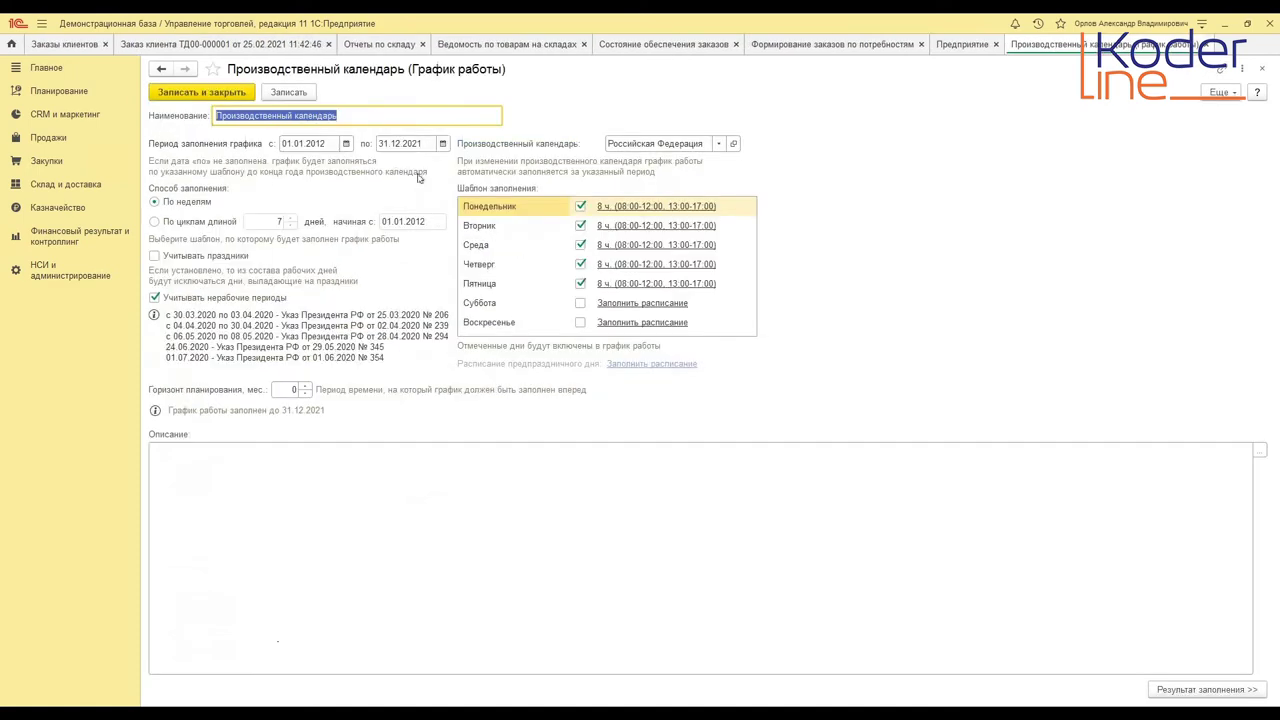
pyautogui.click(734, 143)
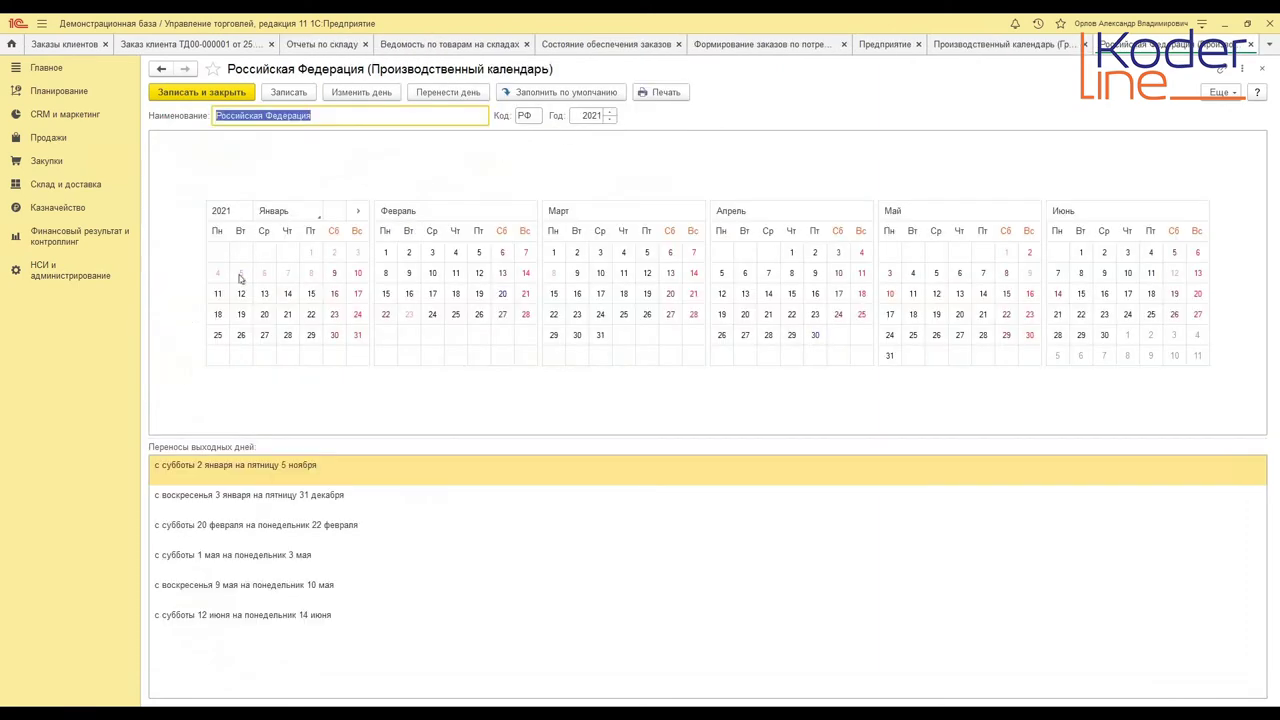
pyautogui.click(1262, 69)
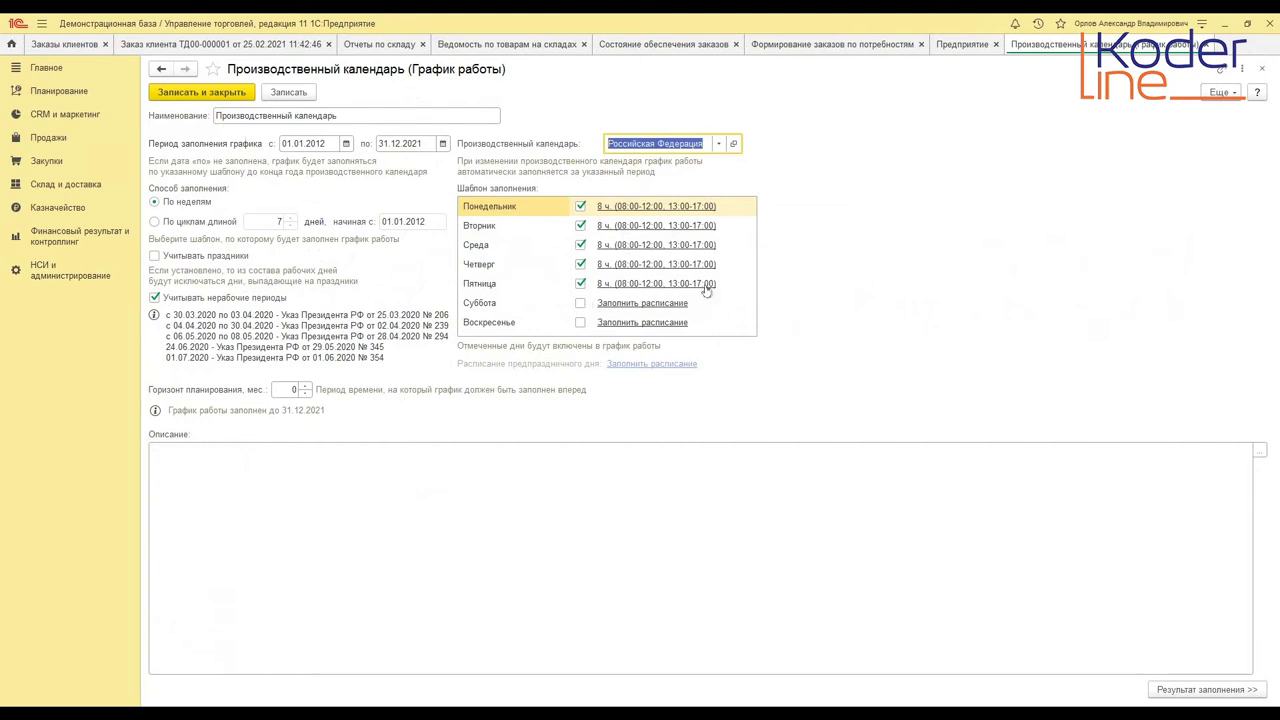
pyautogui.click(1206, 45)
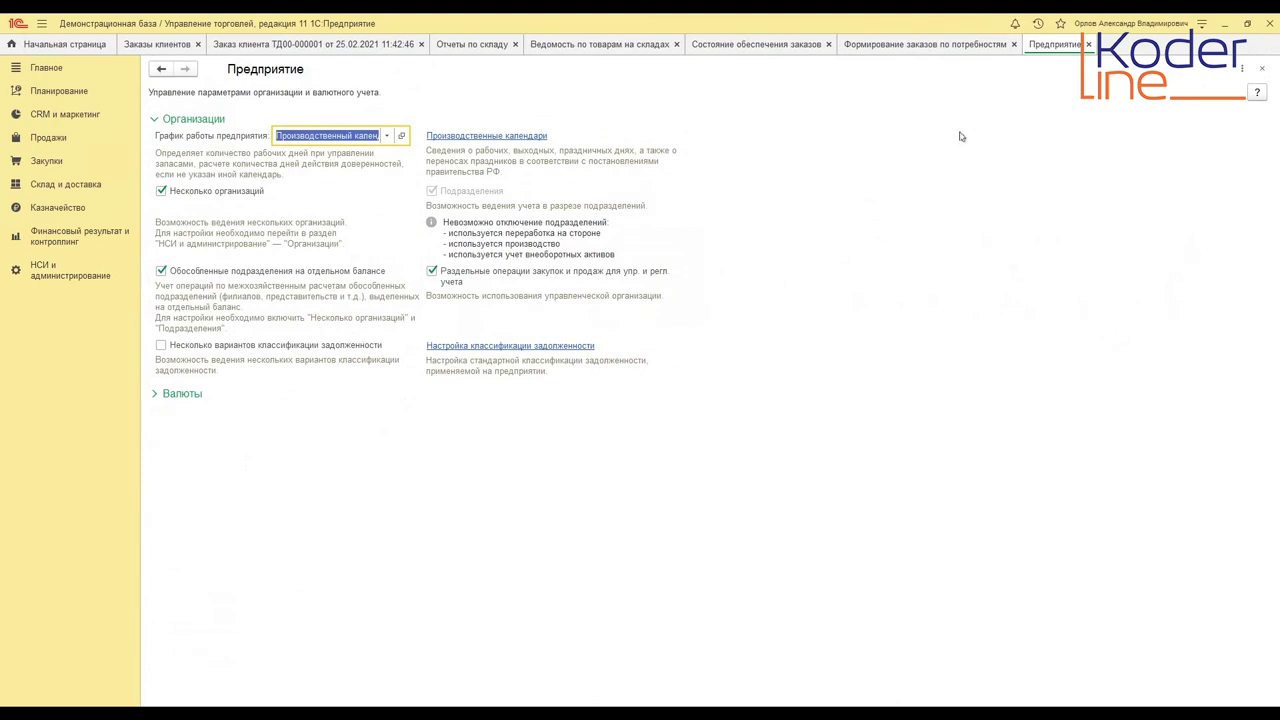
pyautogui.click(1088, 45)
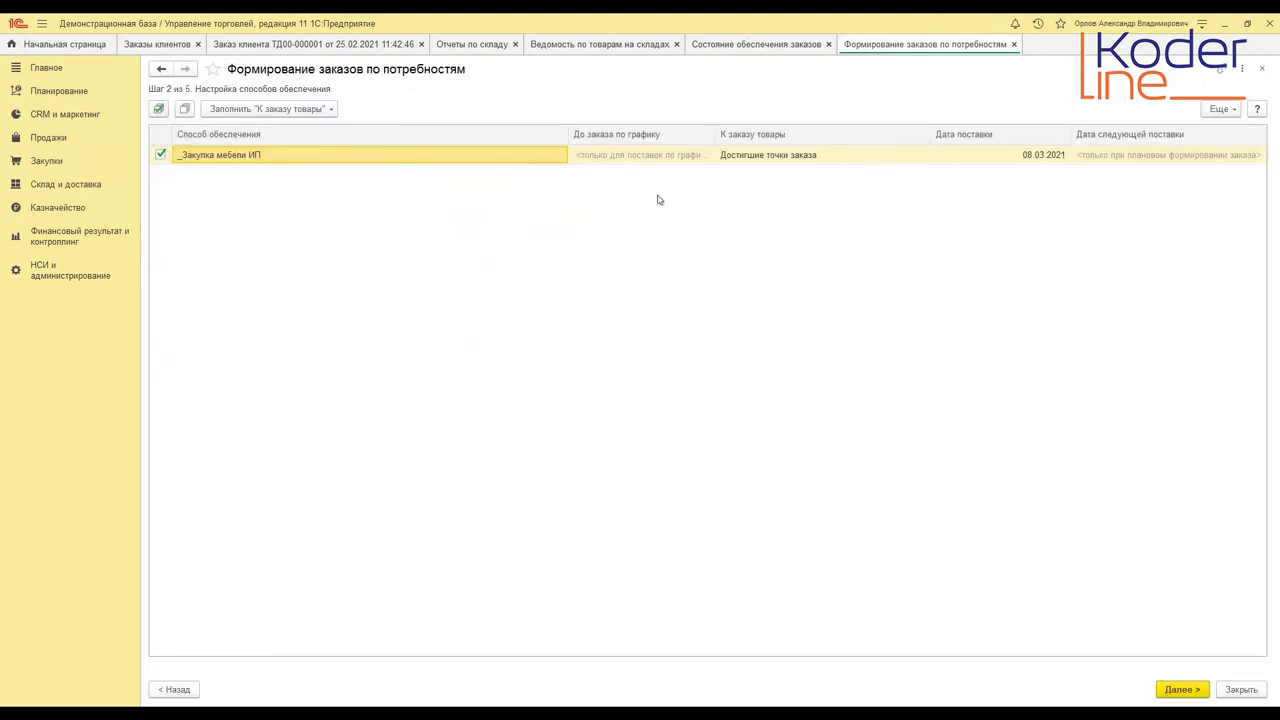
# - Advance to the order supply stage and expand the Белый ветер order to review its supply method and source transfer order
pyautogui.click(1009, 157)
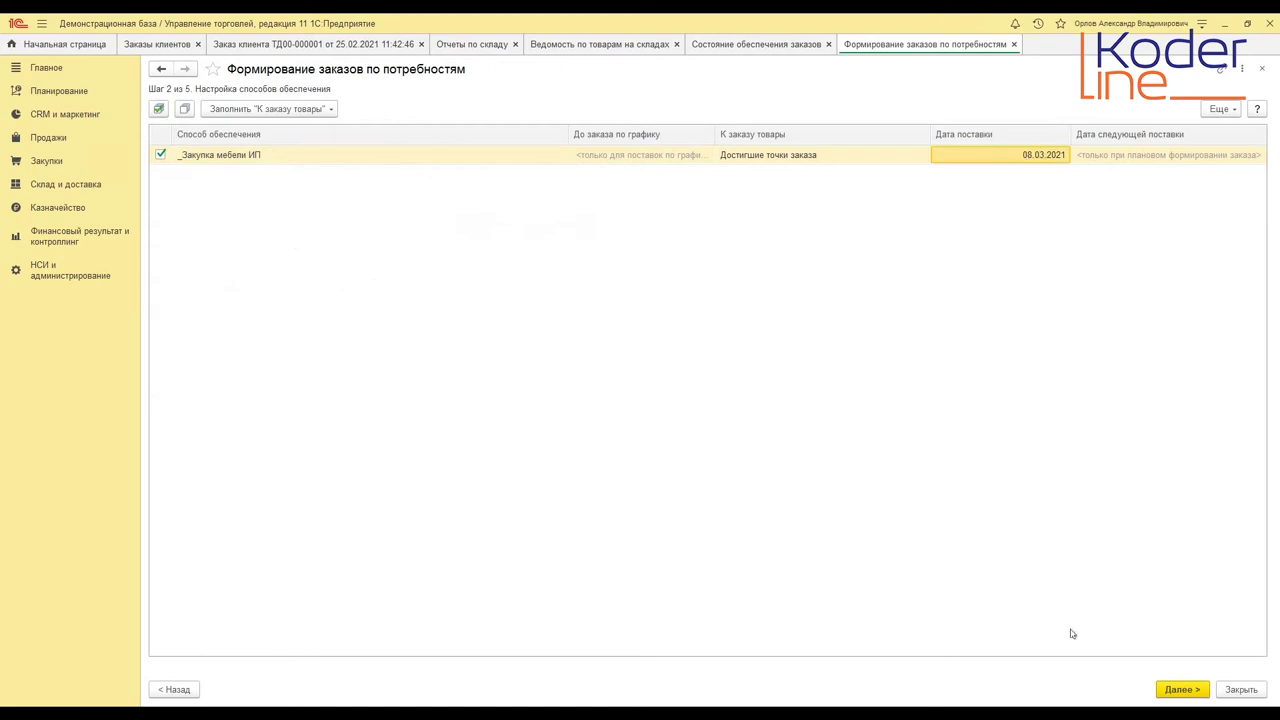
pyautogui.click(1176, 690)
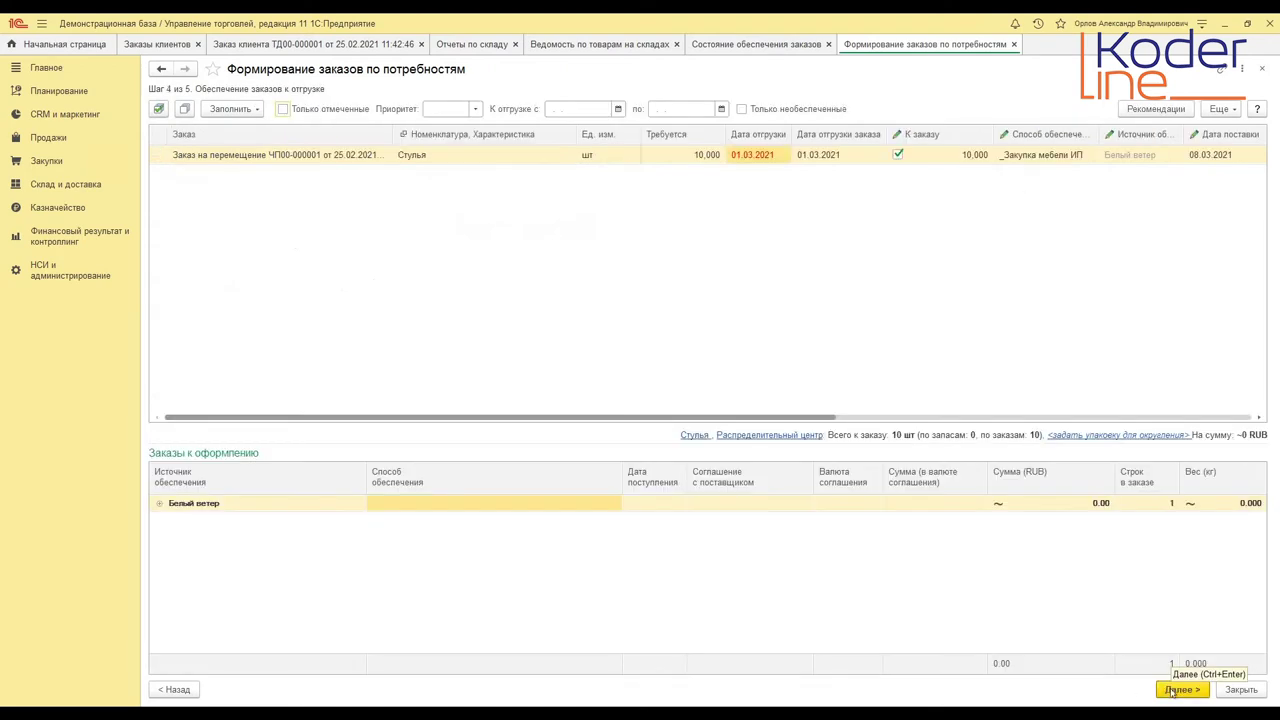
pyautogui.click(160, 504)
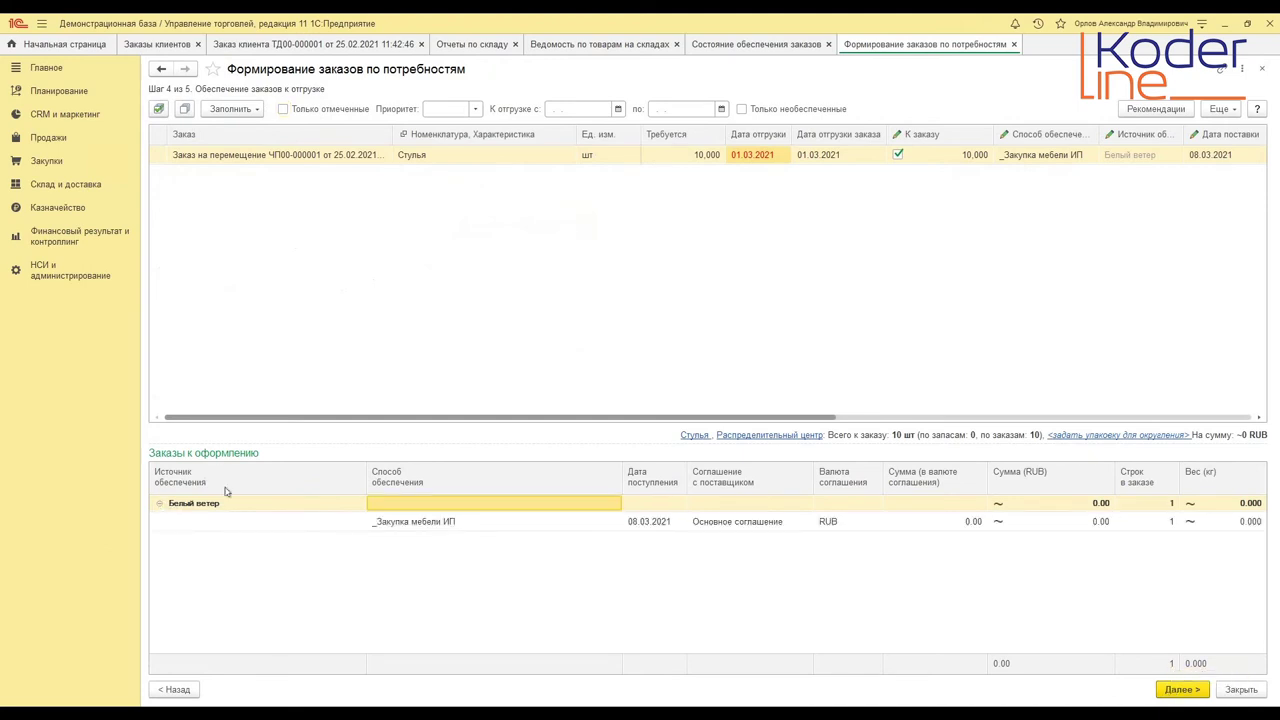
pyautogui.click(408, 522)
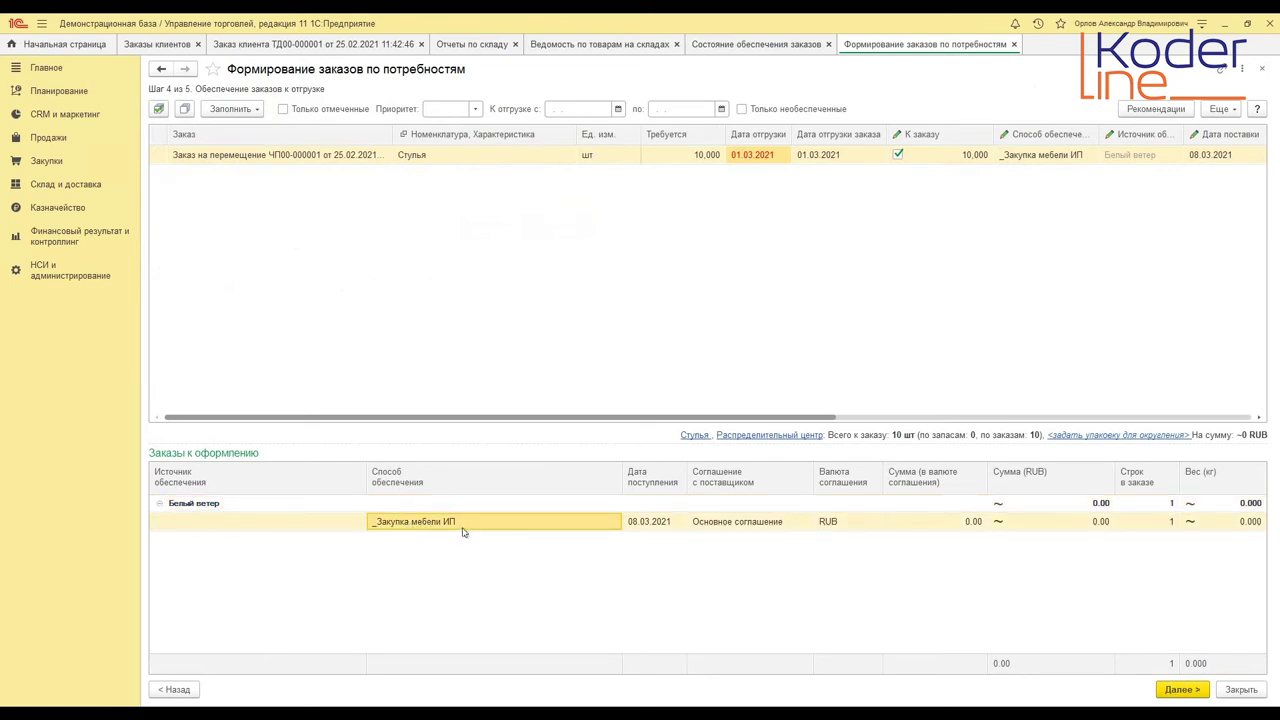
pyautogui.click(196, 506)
pyautogui.click(395, 525)
pyautogui.click(229, 161)
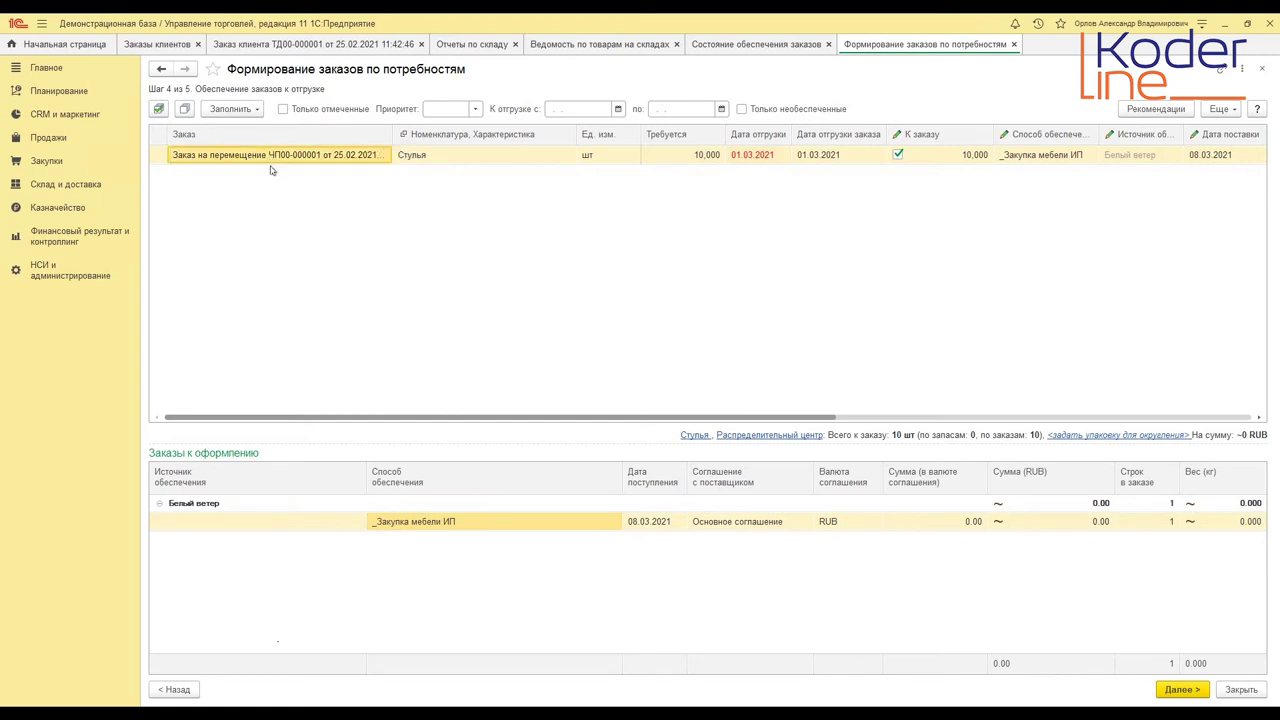
# - Generate the supplier order for Белый ветер and open its goods list
pyautogui.click(1175, 690)
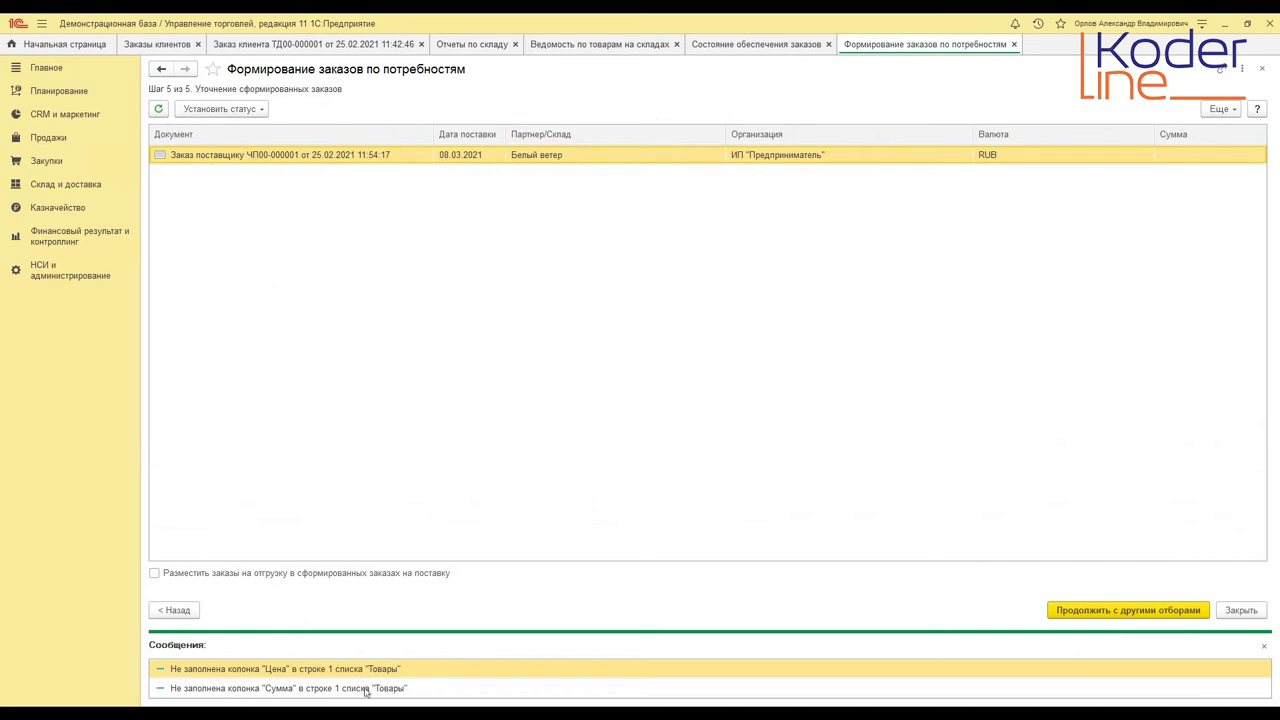
pyautogui.doubleClick(259, 148)
pyautogui.click(243, 170)
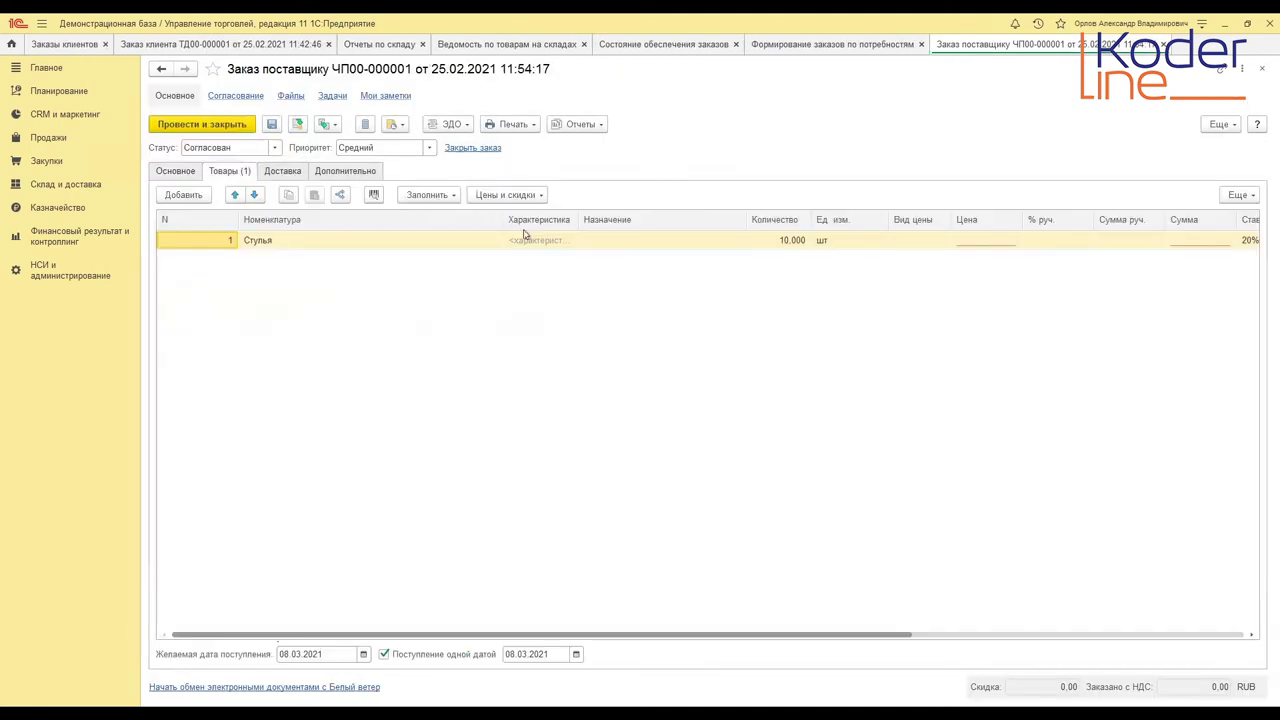
# - Set the price of Стулья in the supplier order to 500
pyautogui.click(975, 244)
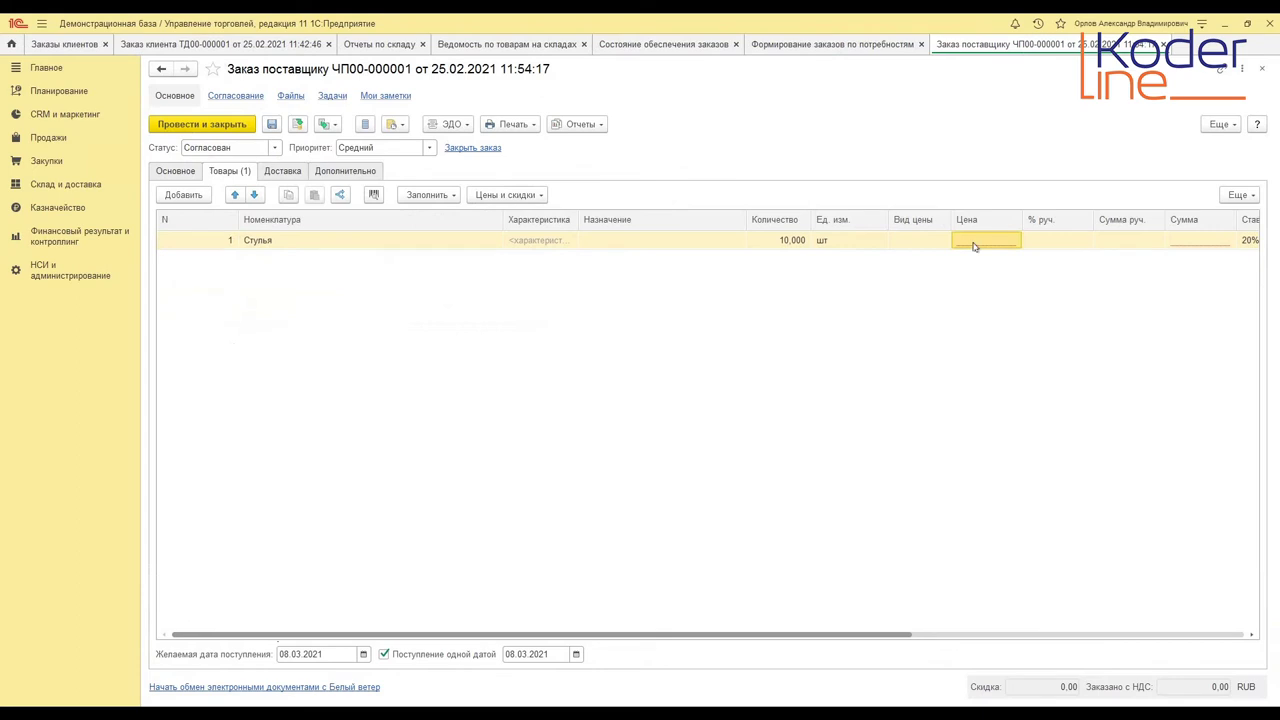
pyautogui.click(975, 245)
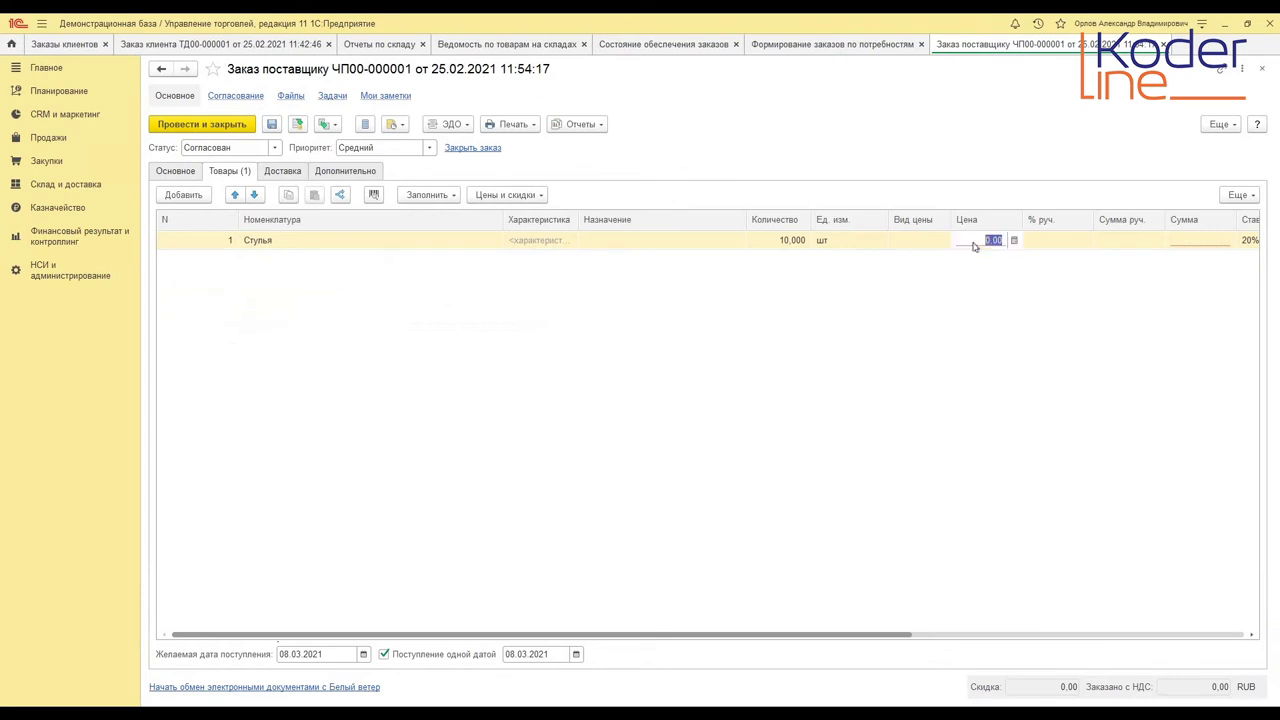
pyautogui.write('500')
pyautogui.press('Return')
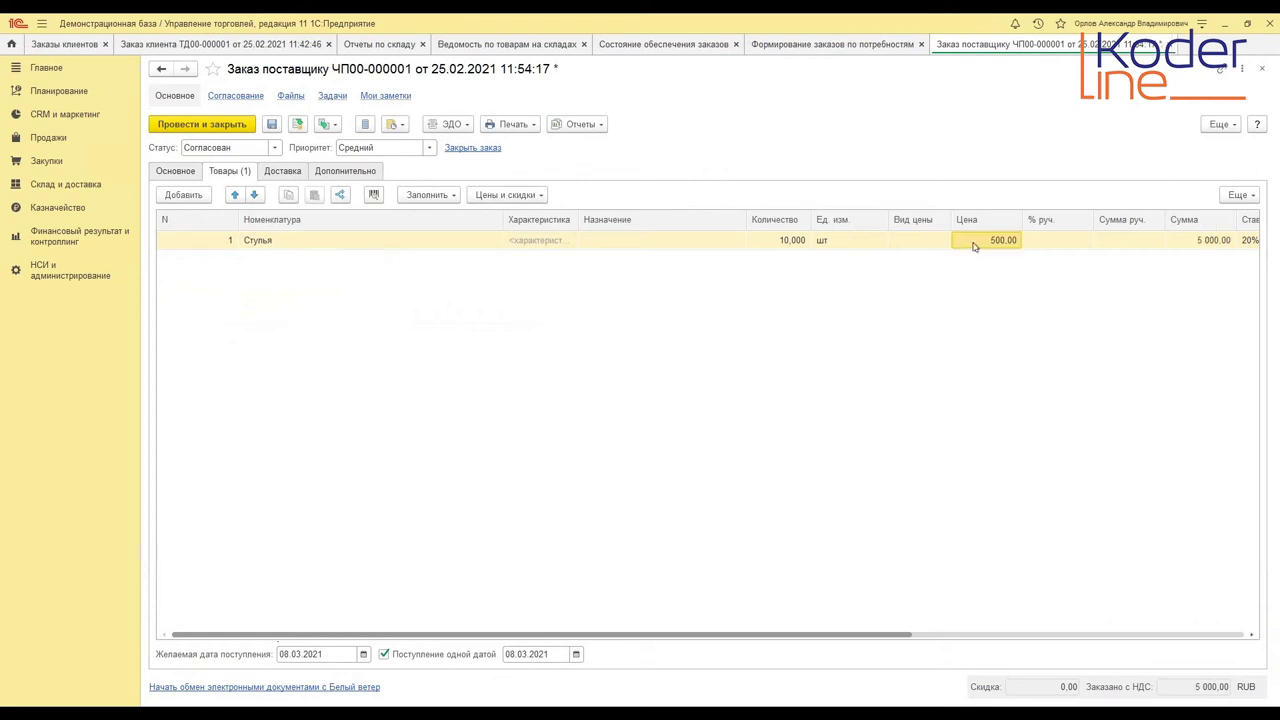
# - Set the supplier order's status to Подтвержден and post the order, keeping it open
pyautogui.click(274, 147)
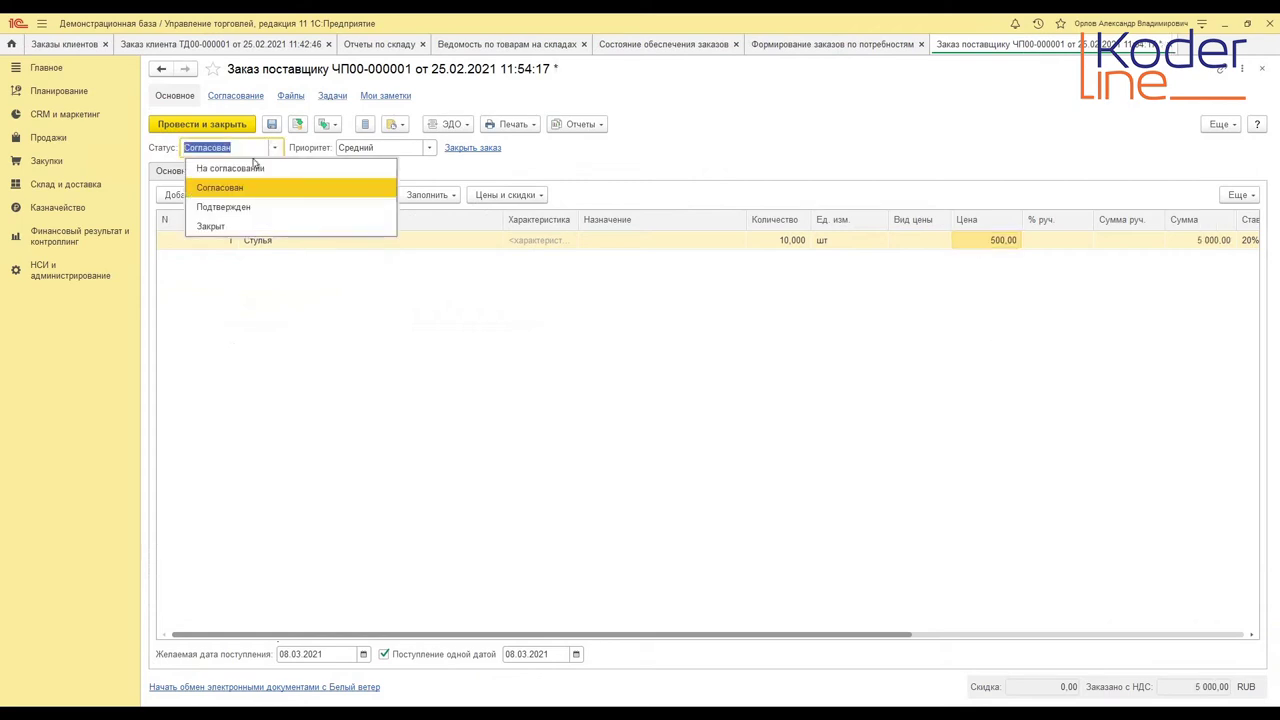
pyautogui.click(228, 207)
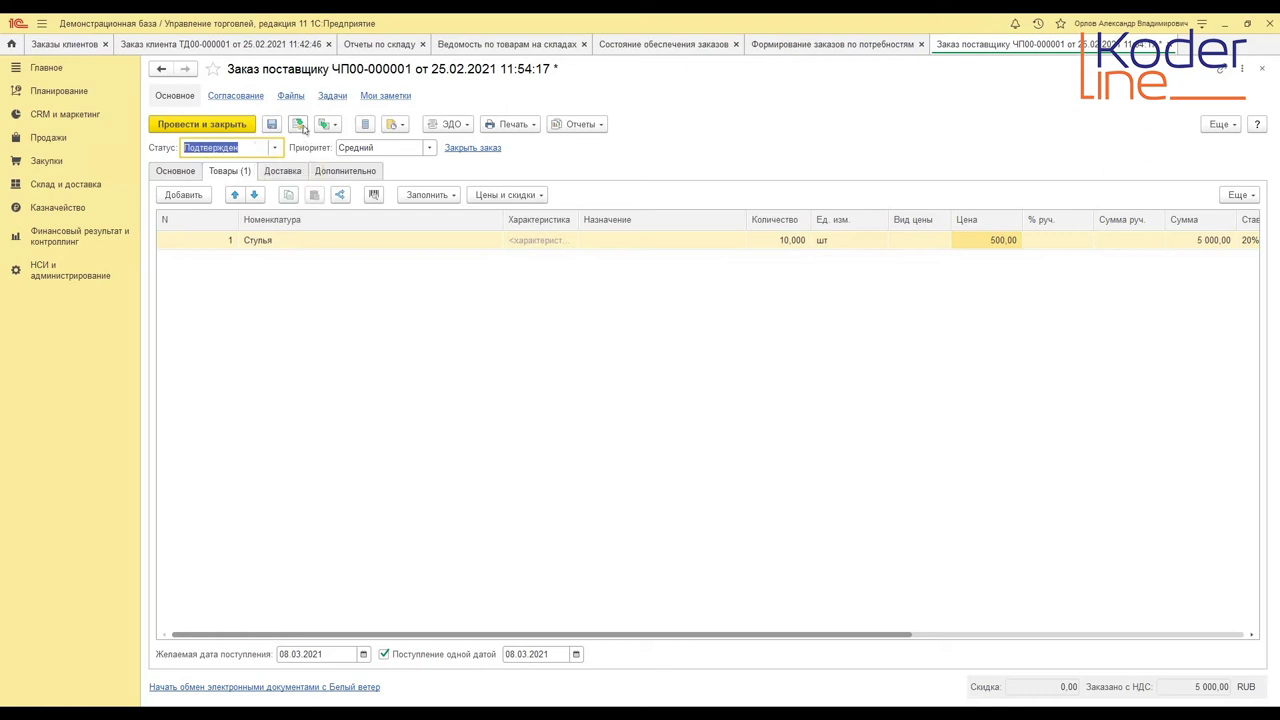
pyautogui.click(298, 124)
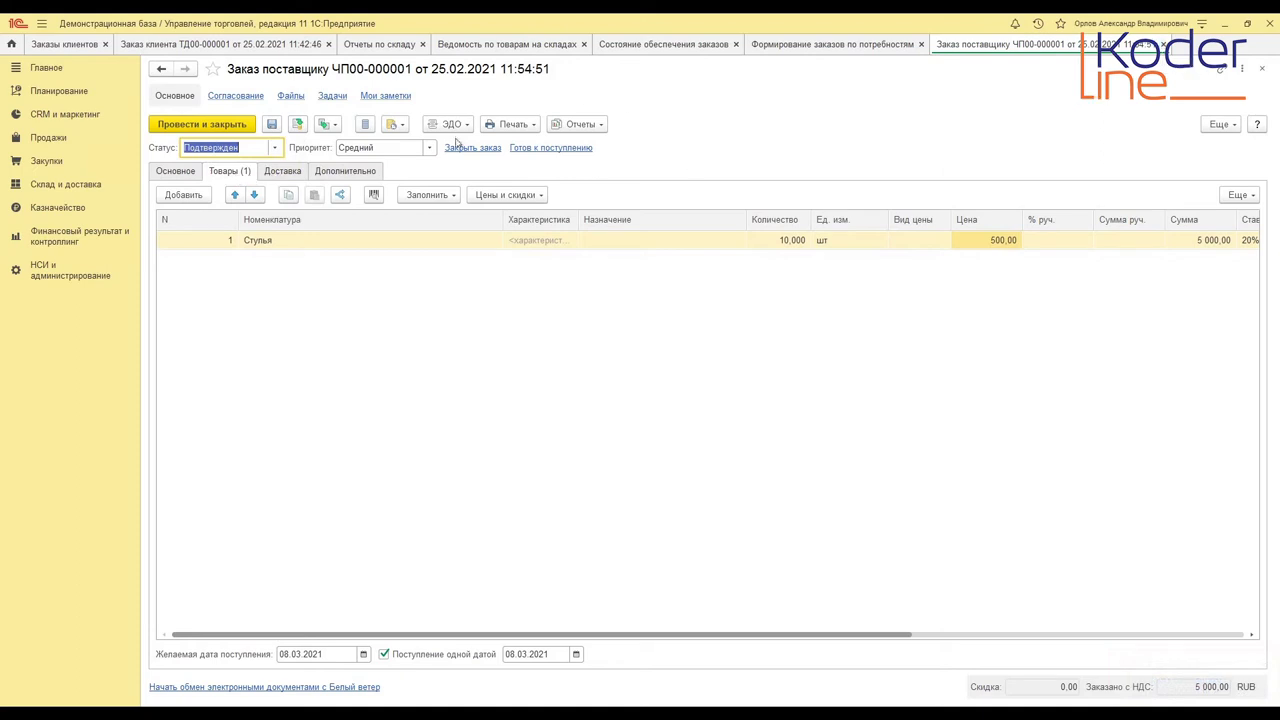
# - Regenerate Состояние обеспечения заказов for the warehouse Распределительный центр and examine the transfer order's Стулья line
pyautogui.click(642, 50)
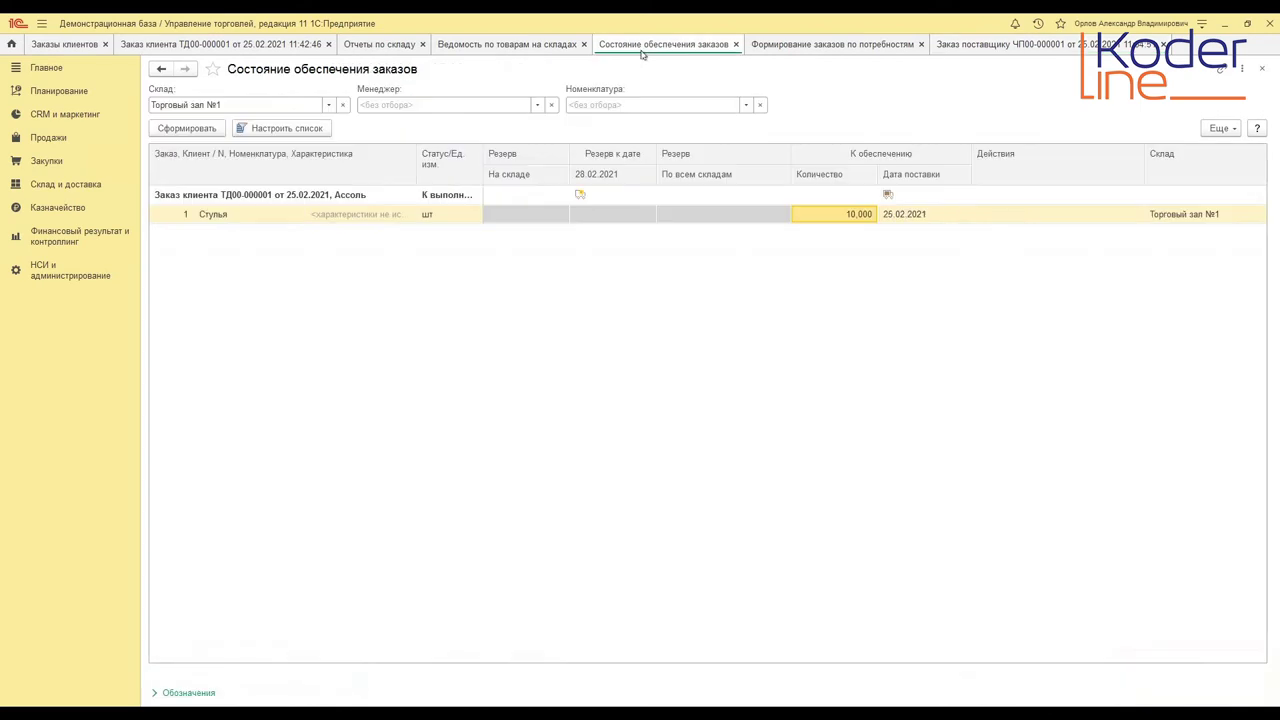
pyautogui.click(312, 107)
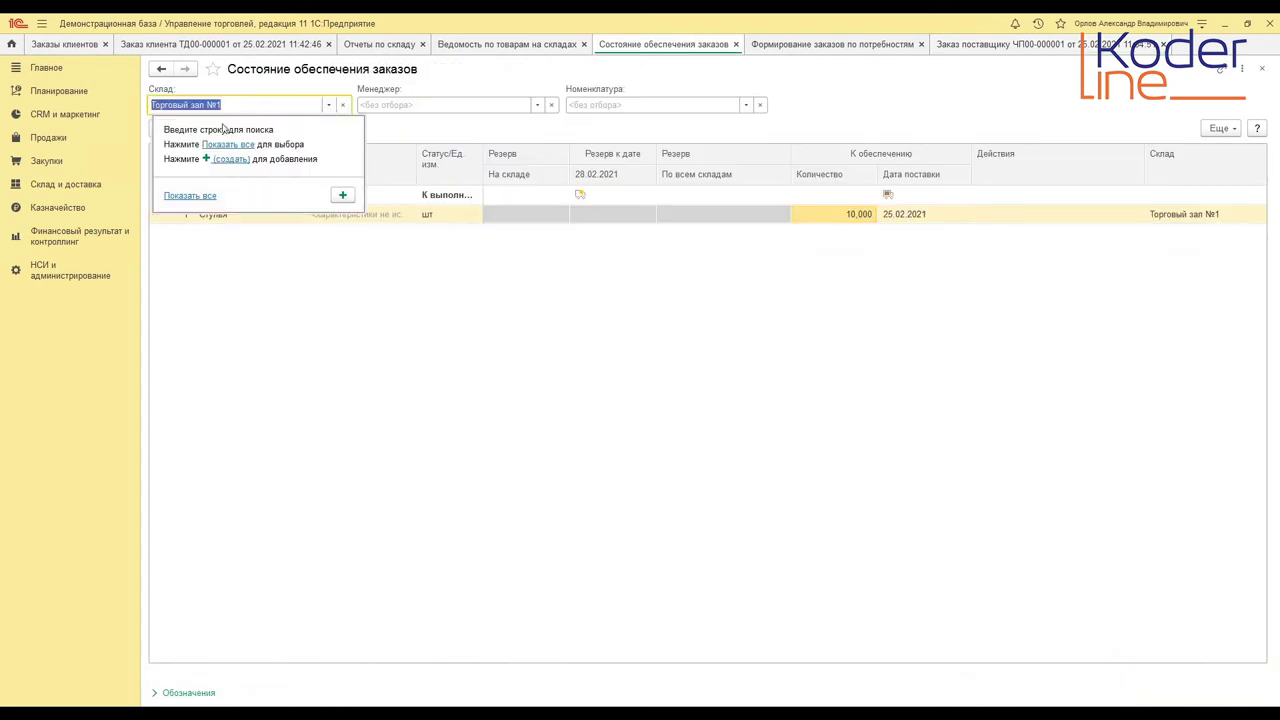
pyautogui.write('Расп')
pyautogui.click(222, 126)
pyautogui.click(205, 128)
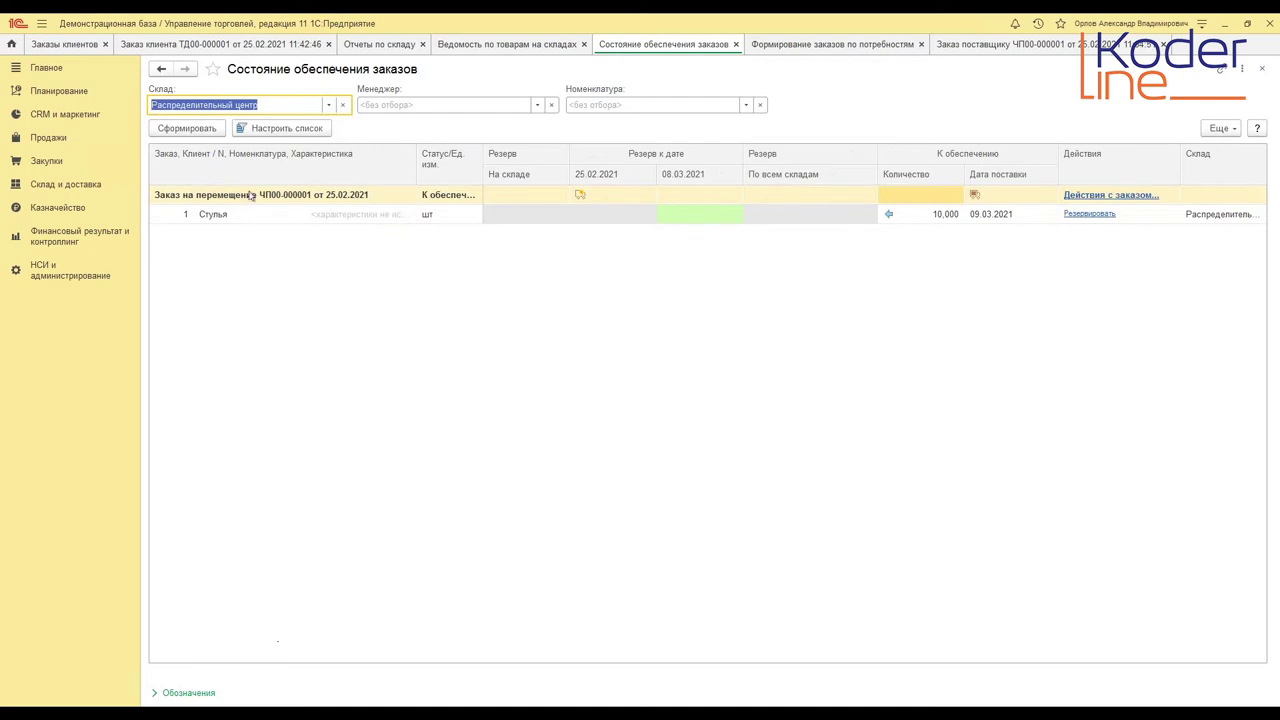
# - Review the goods line of the supplier order, and return to the customer order
pyautogui.click(1009, 47)
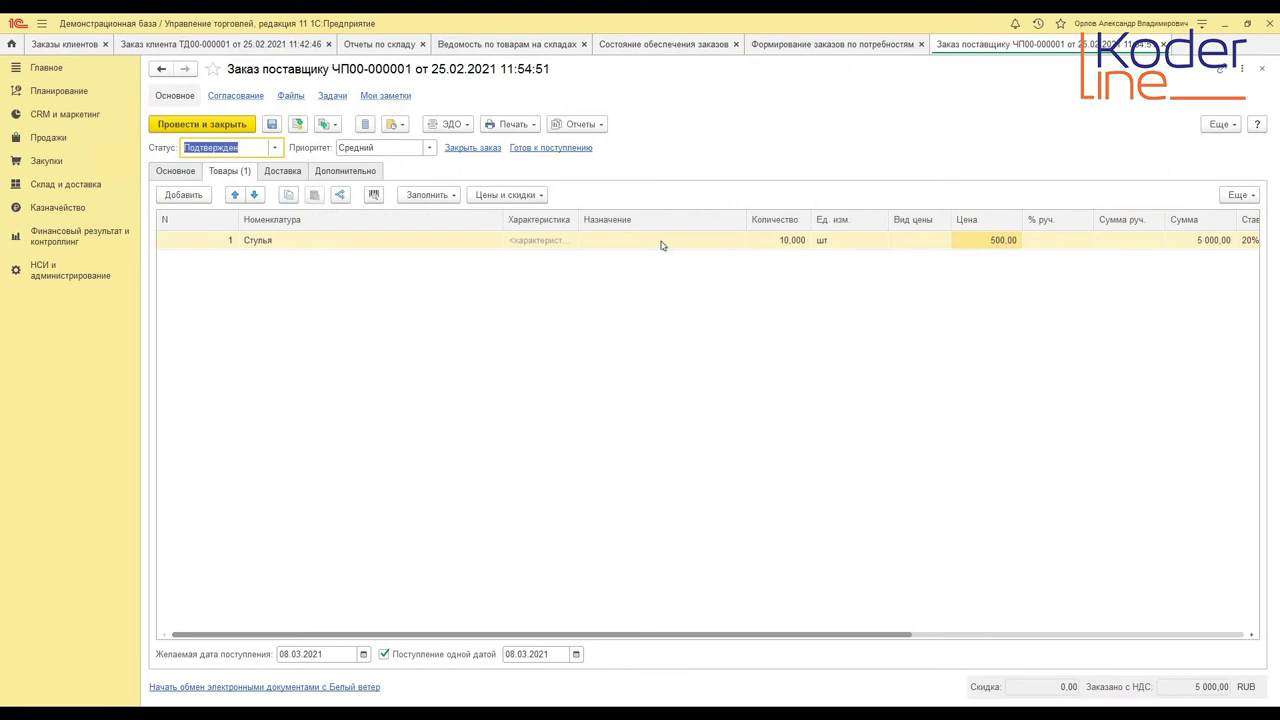
pyautogui.click(283, 44)
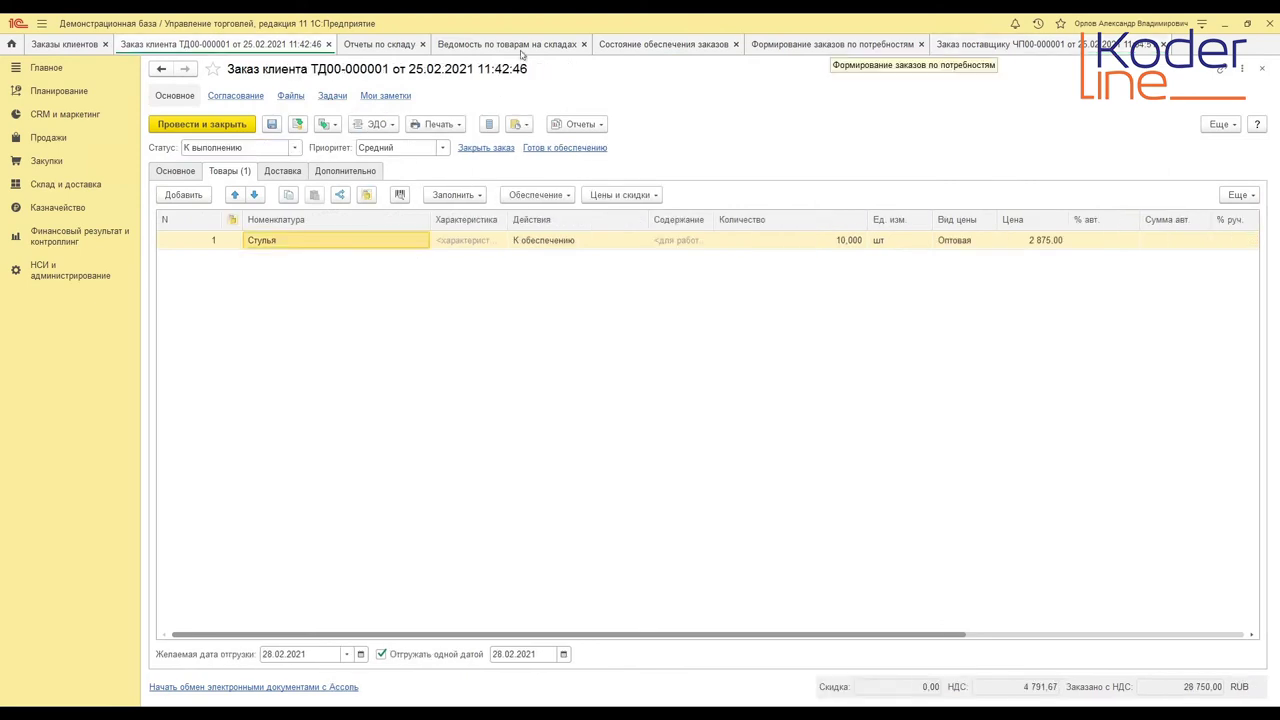
# - Create a Приобретение товаров и услуг document from the supplier order, check its goods line, and post and close it
pyautogui.click(655, 46)
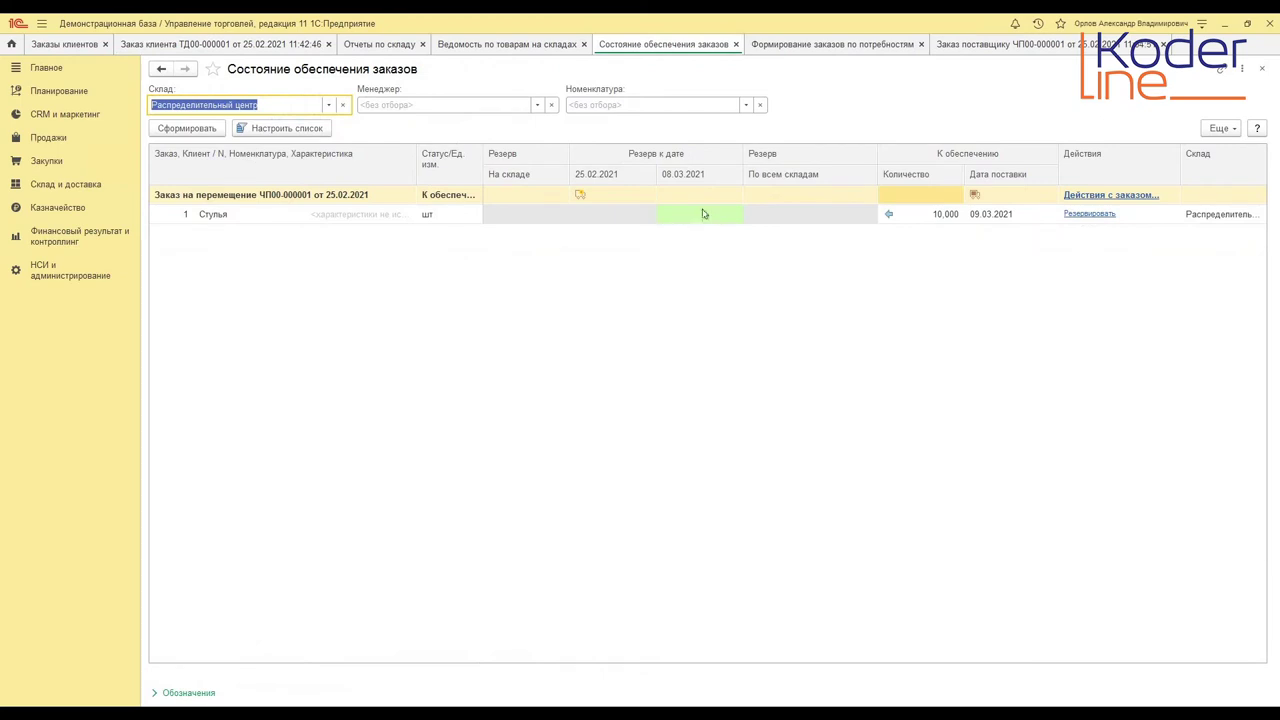
pyautogui.click(976, 50)
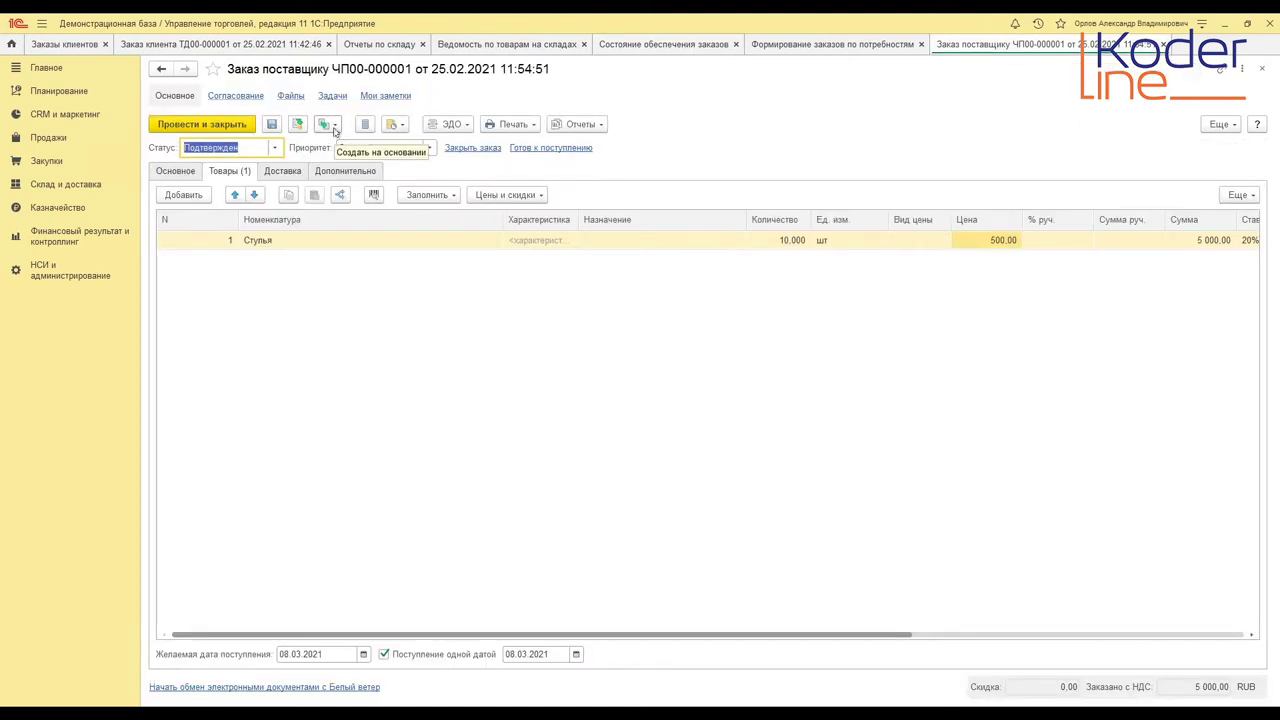
pyautogui.click(335, 126)
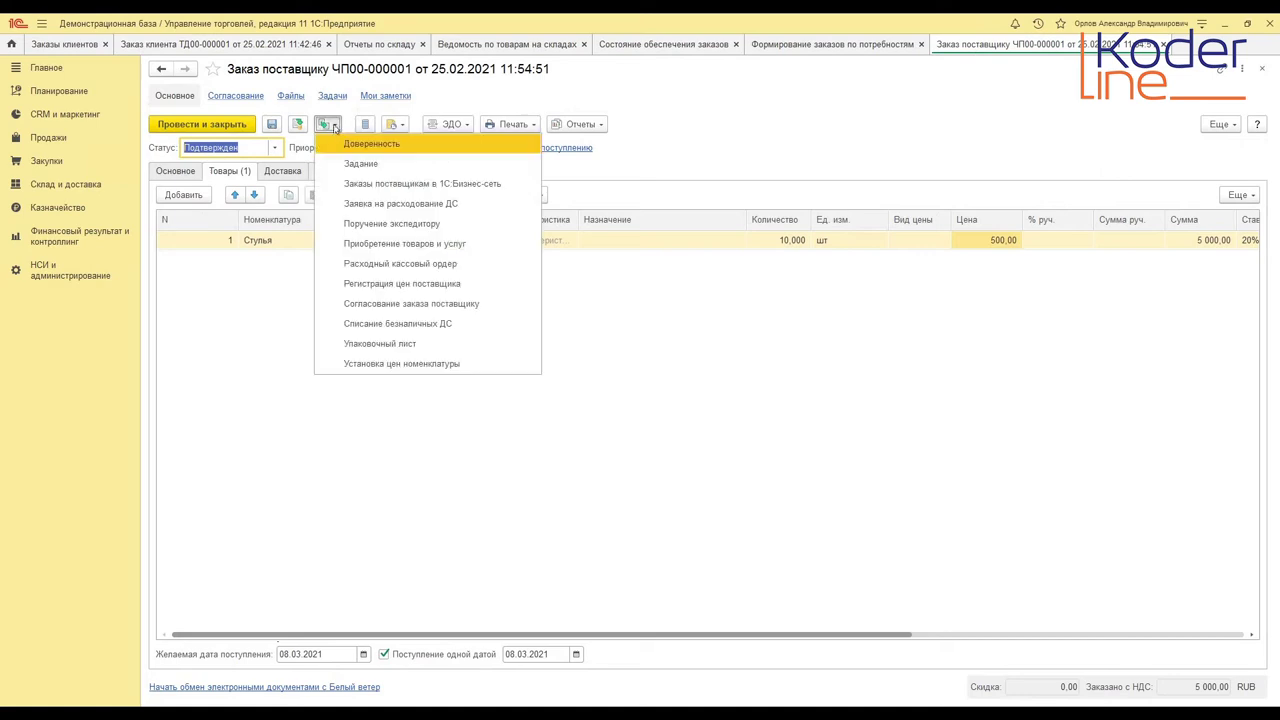
pyautogui.click(380, 245)
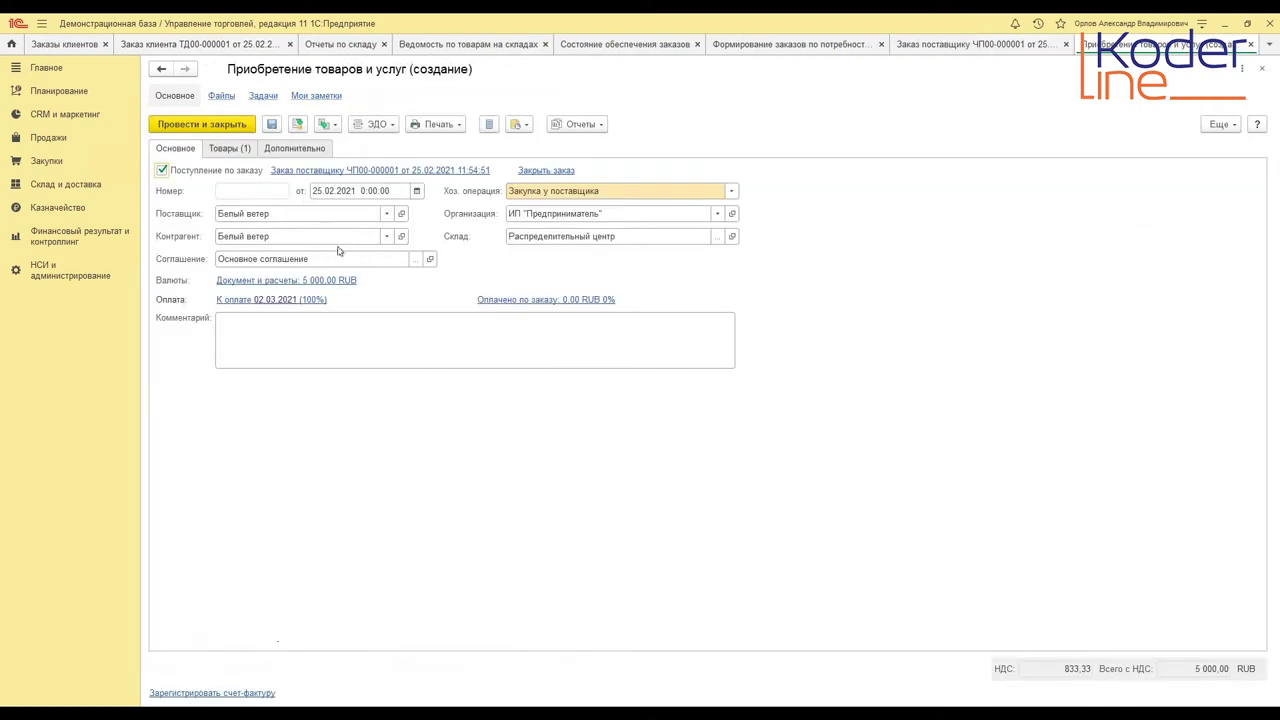
pyautogui.click(245, 150)
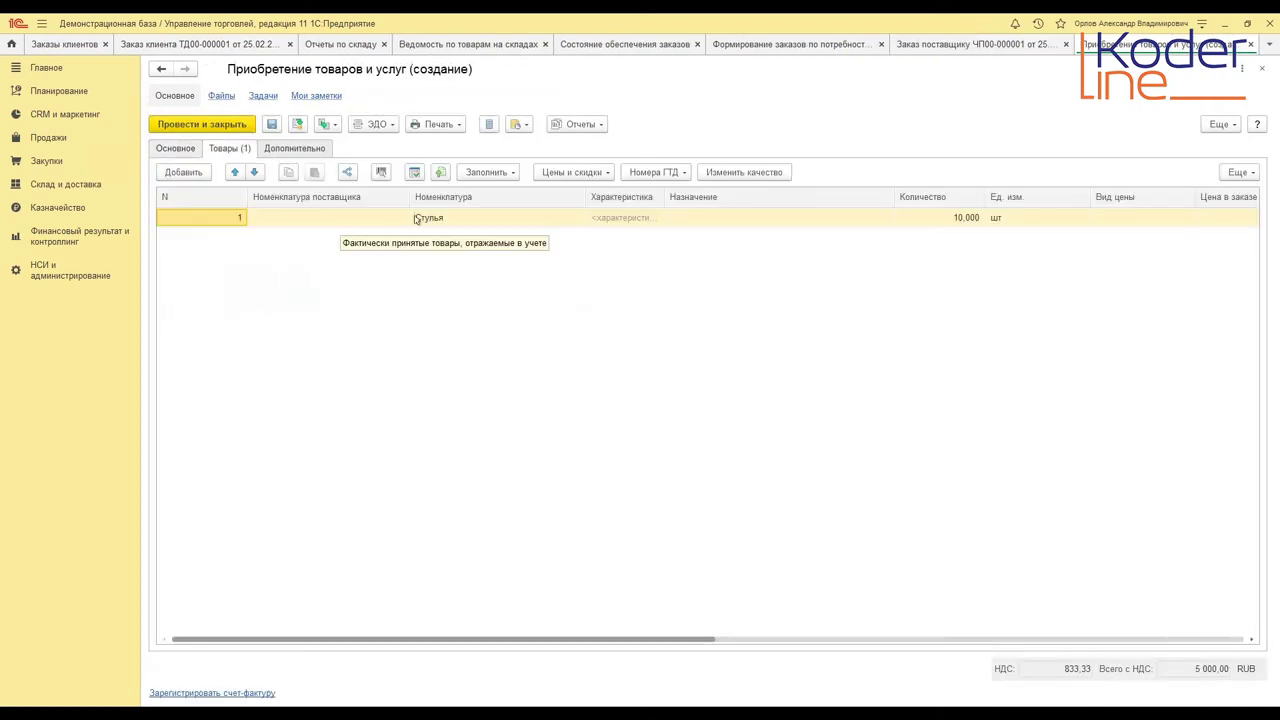
pyautogui.click(300, 126)
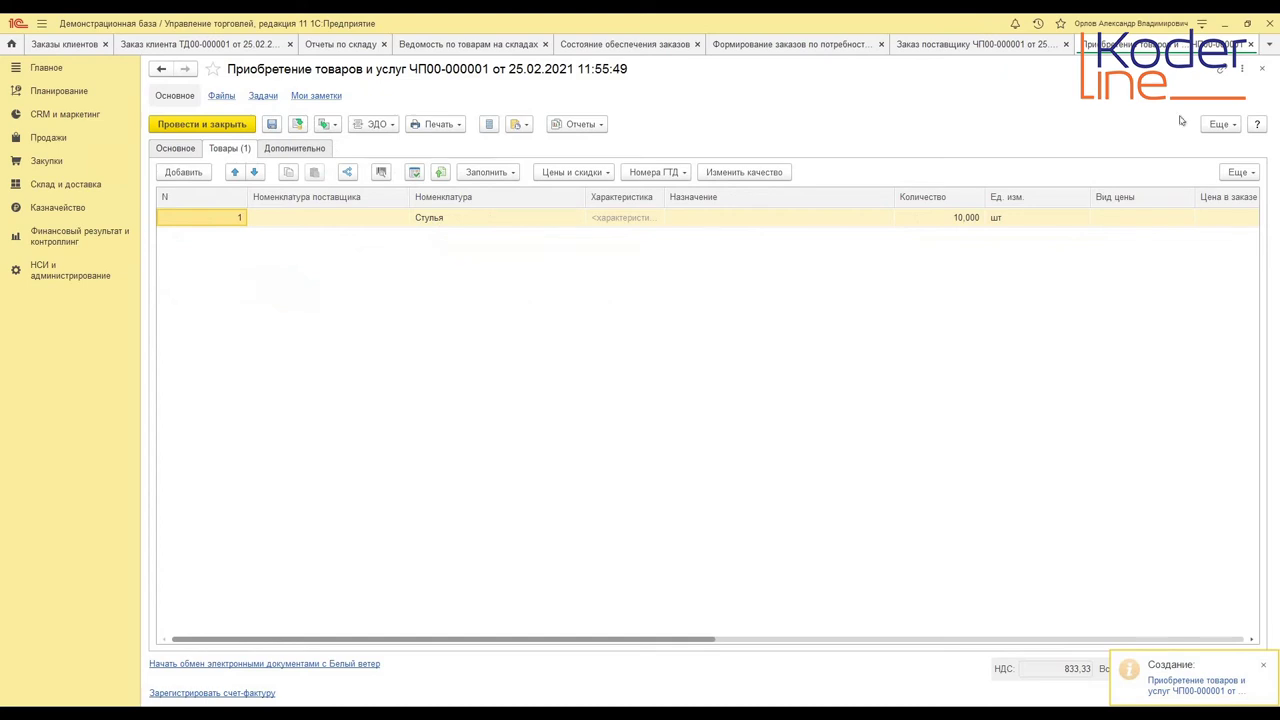
pyautogui.click(1262, 71)
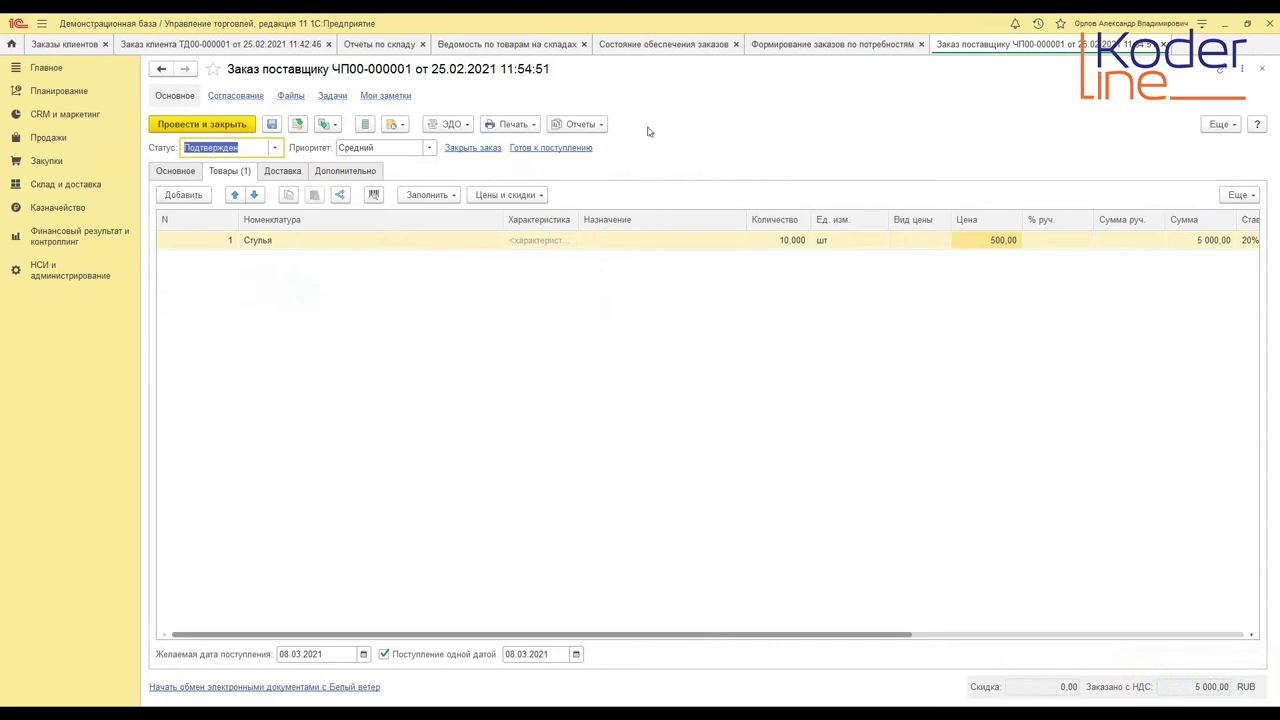
# - Examine the supplier order's related documents for the linked goods purchase, and return to the order
pyautogui.click(578, 126)
pyautogui.click(597, 307)
pyautogui.click(220, 134)
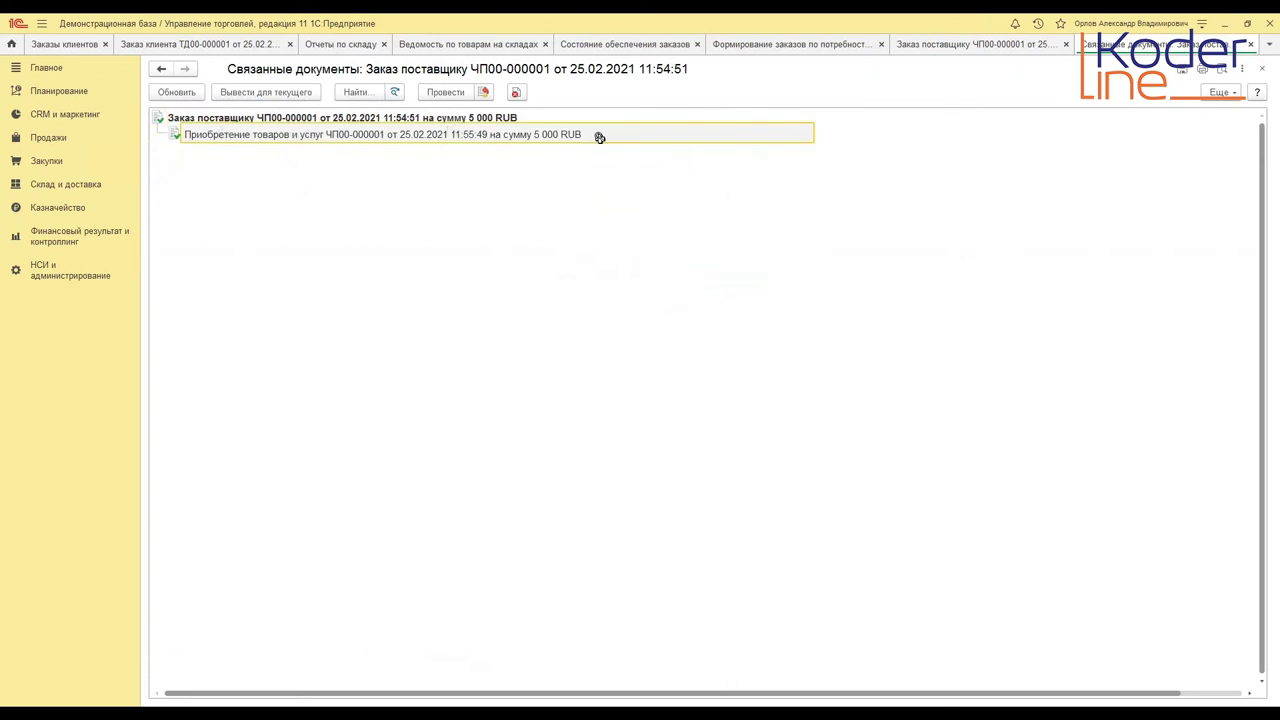
pyautogui.click(1262, 68)
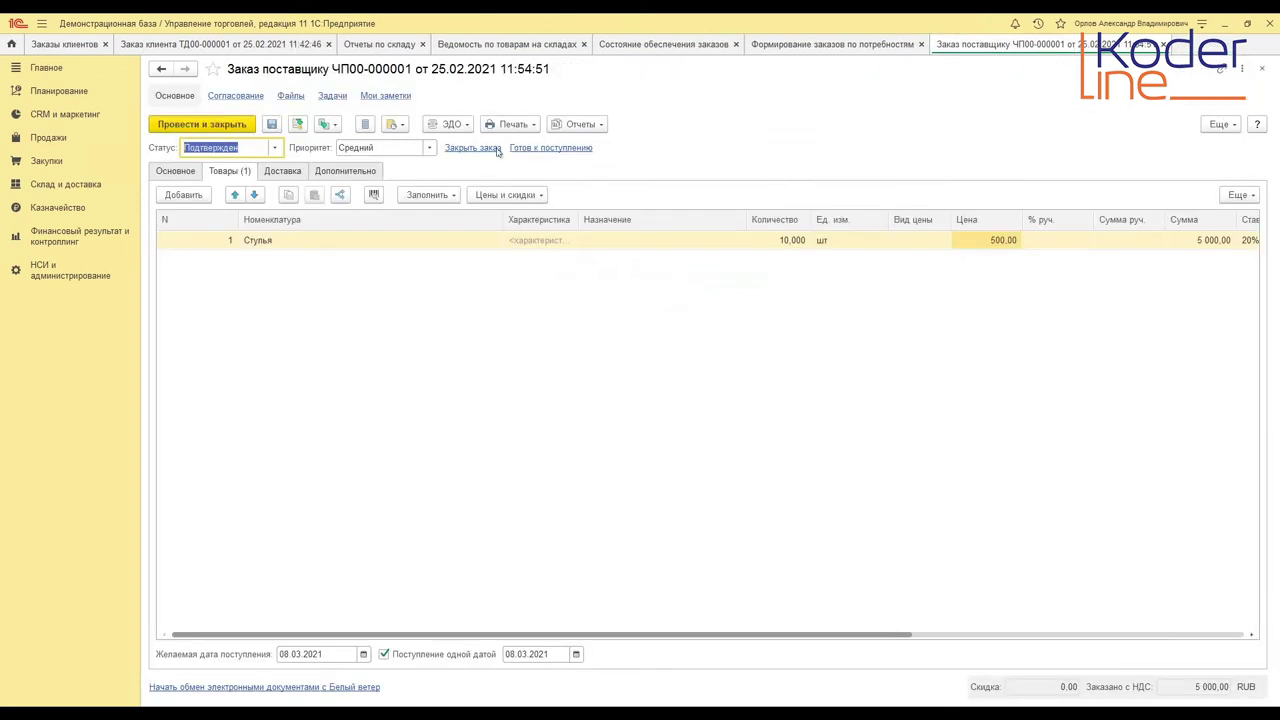
# - Regenerate Состояние обеспечения заказов for Распределительный центр and examine the reserve options for the transfer order's Стулья line
pyautogui.click(650, 45)
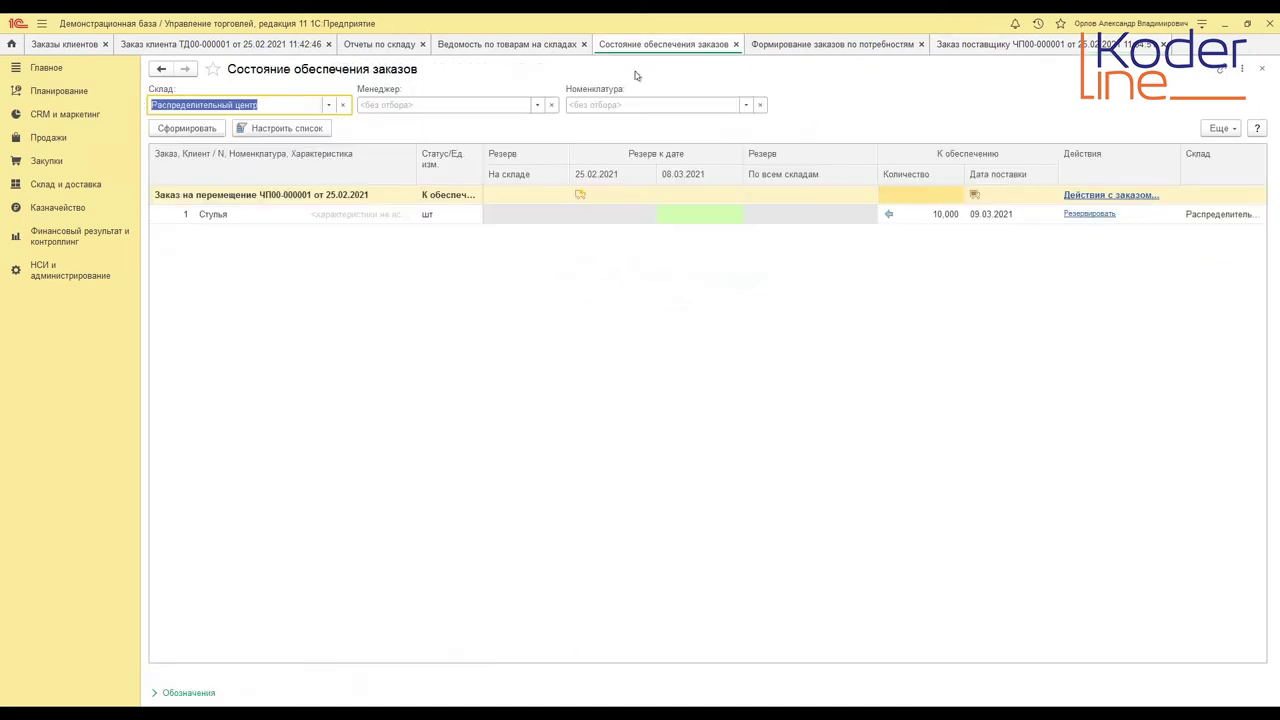
pyautogui.click(186, 128)
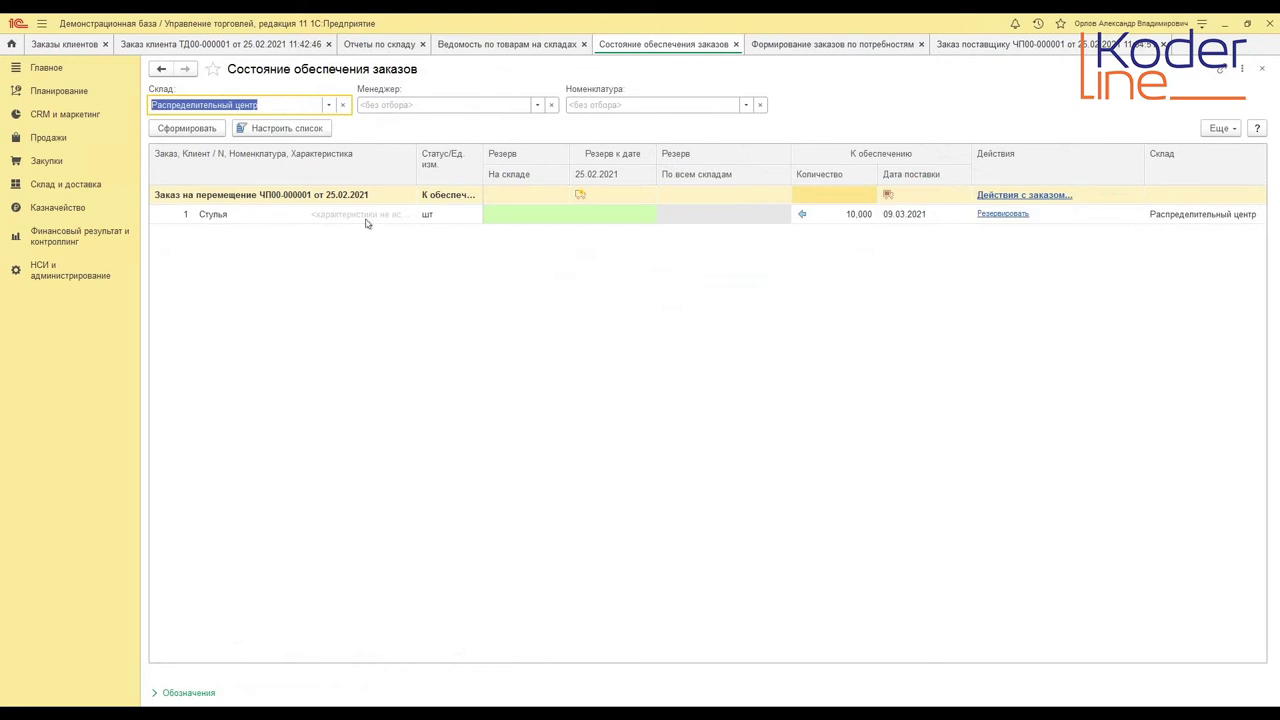
pyautogui.click(426, 274)
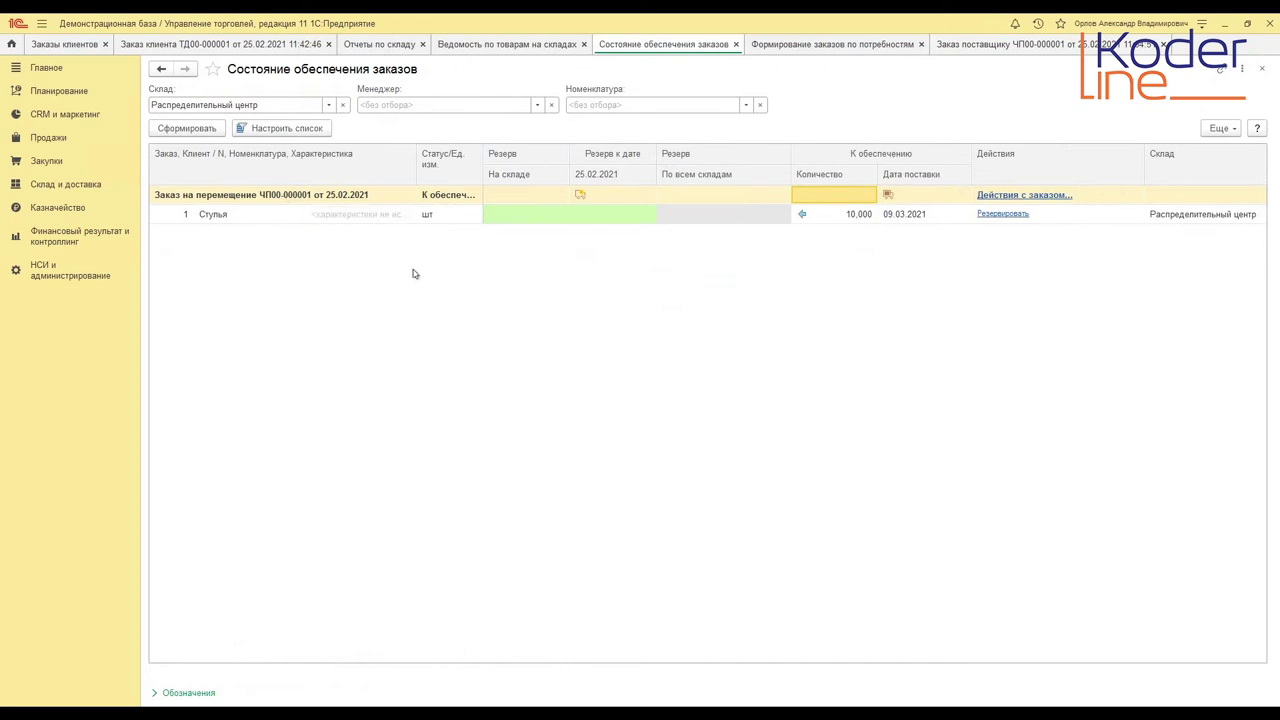
# - Open the transfer order from the supply list and assign the Отгрузить action to all 10 units of Стулья
pyautogui.click(175, 201)
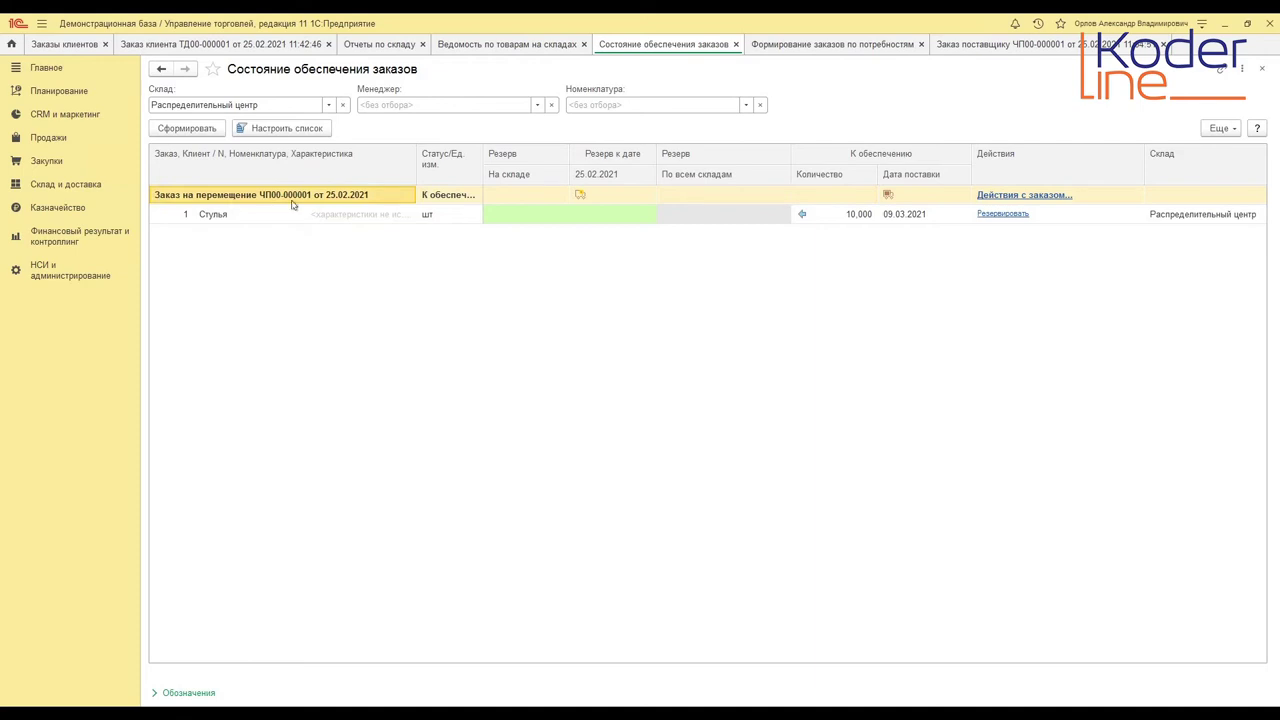
pyautogui.doubleClick(330, 199)
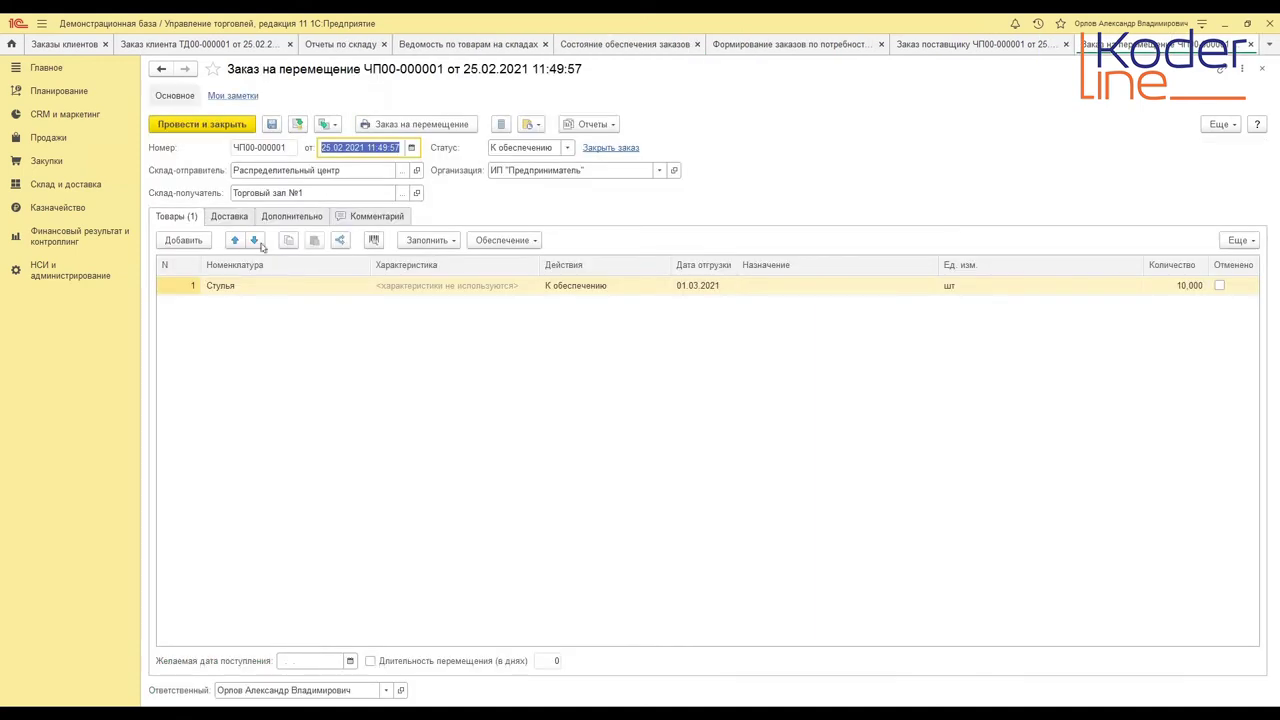
pyautogui.click(558, 287)
pyautogui.click(566, 289)
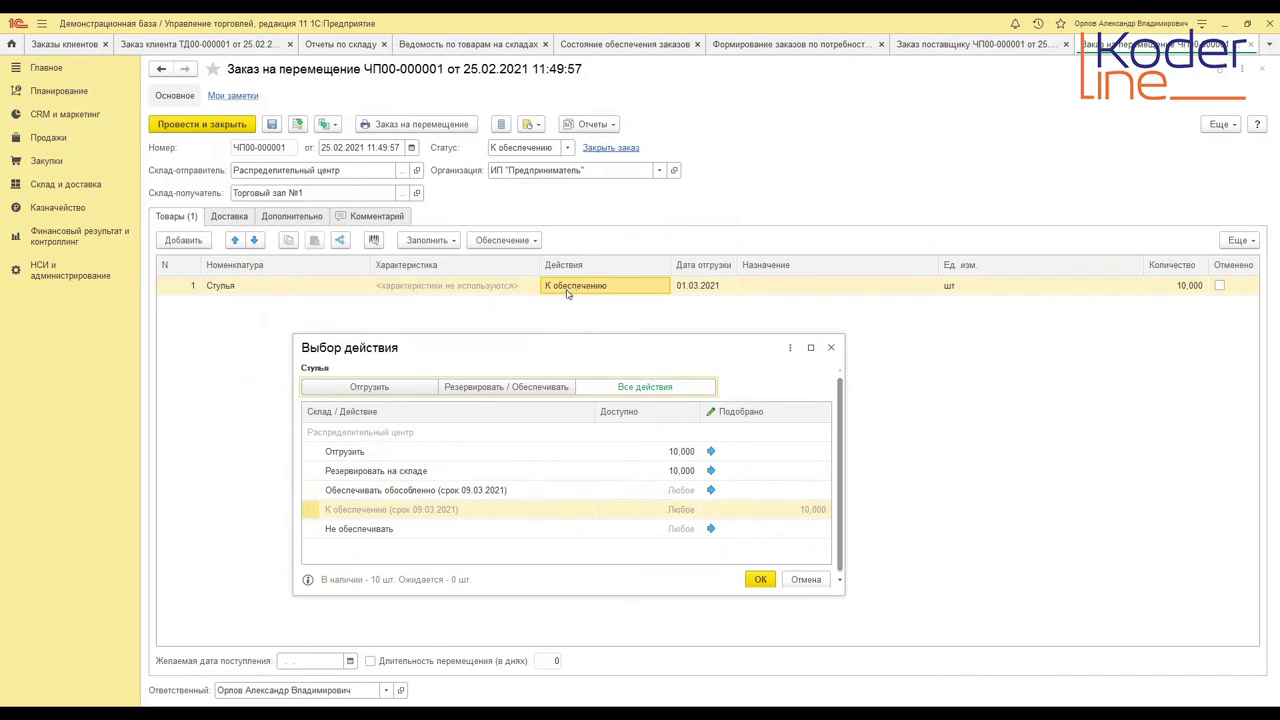
pyautogui.moveTo(566, 345); pyautogui.dragTo(531, 272)
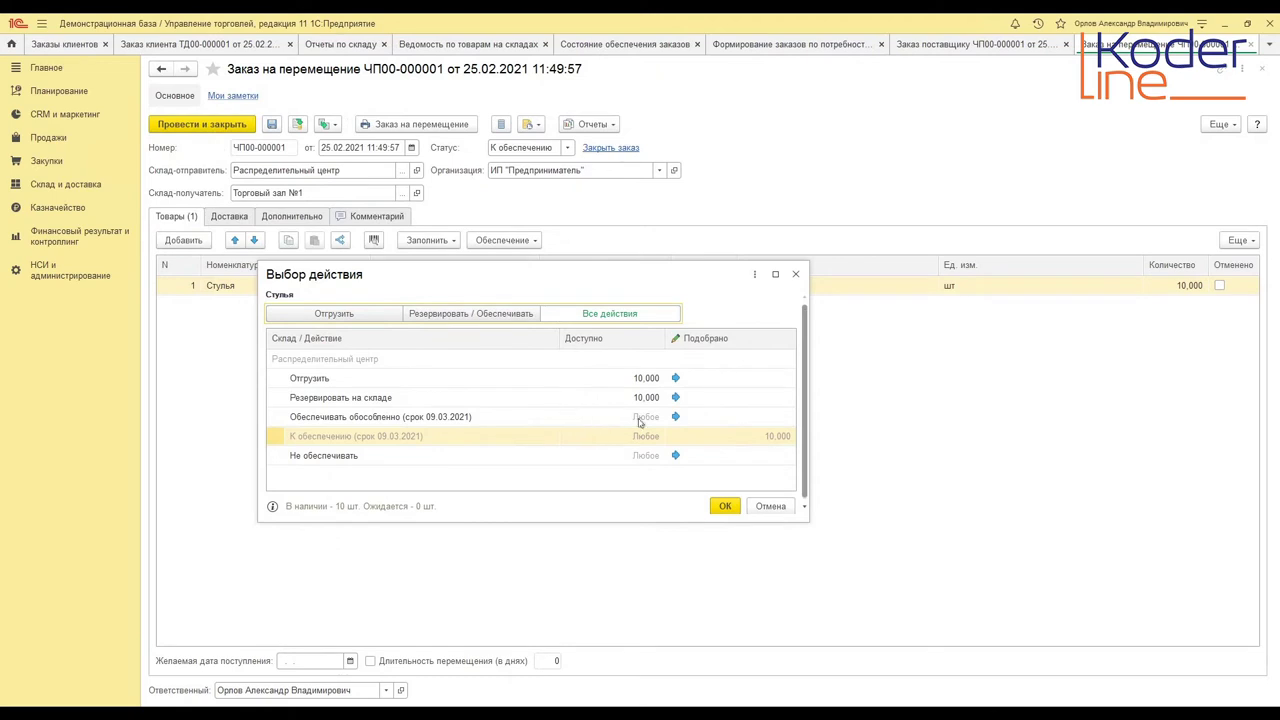
pyautogui.click(360, 380)
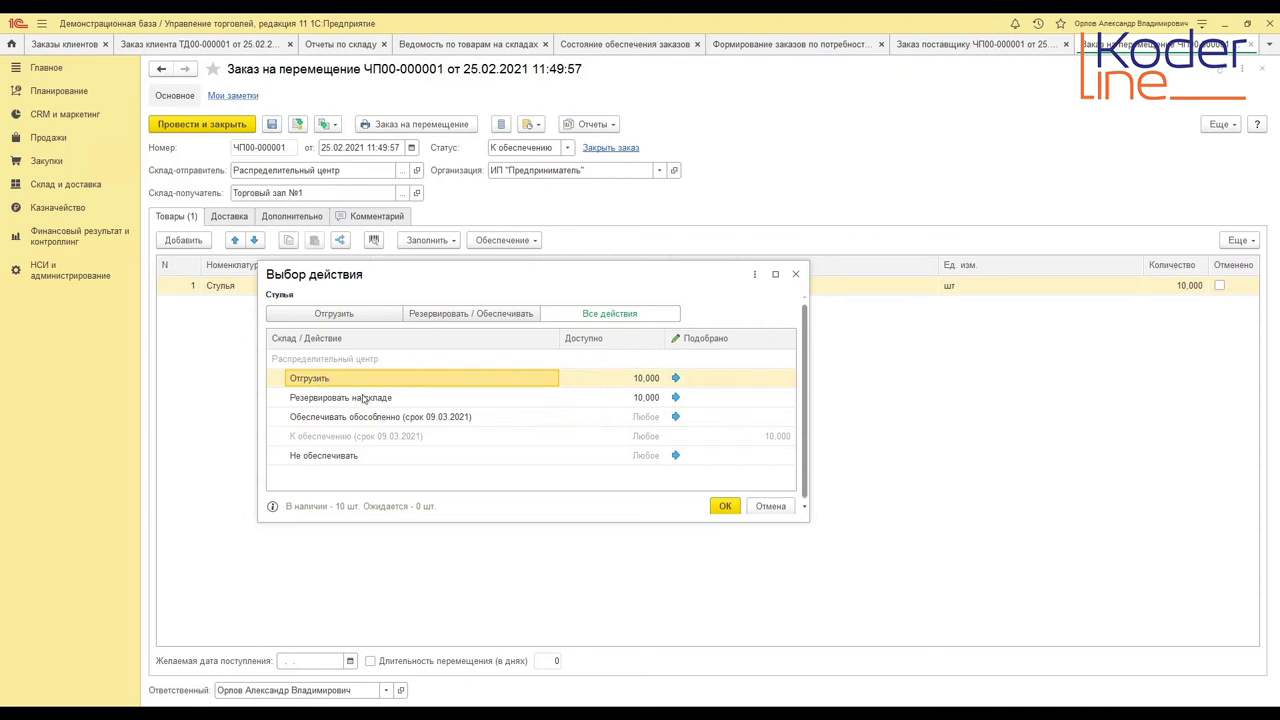
pyautogui.click(676, 380)
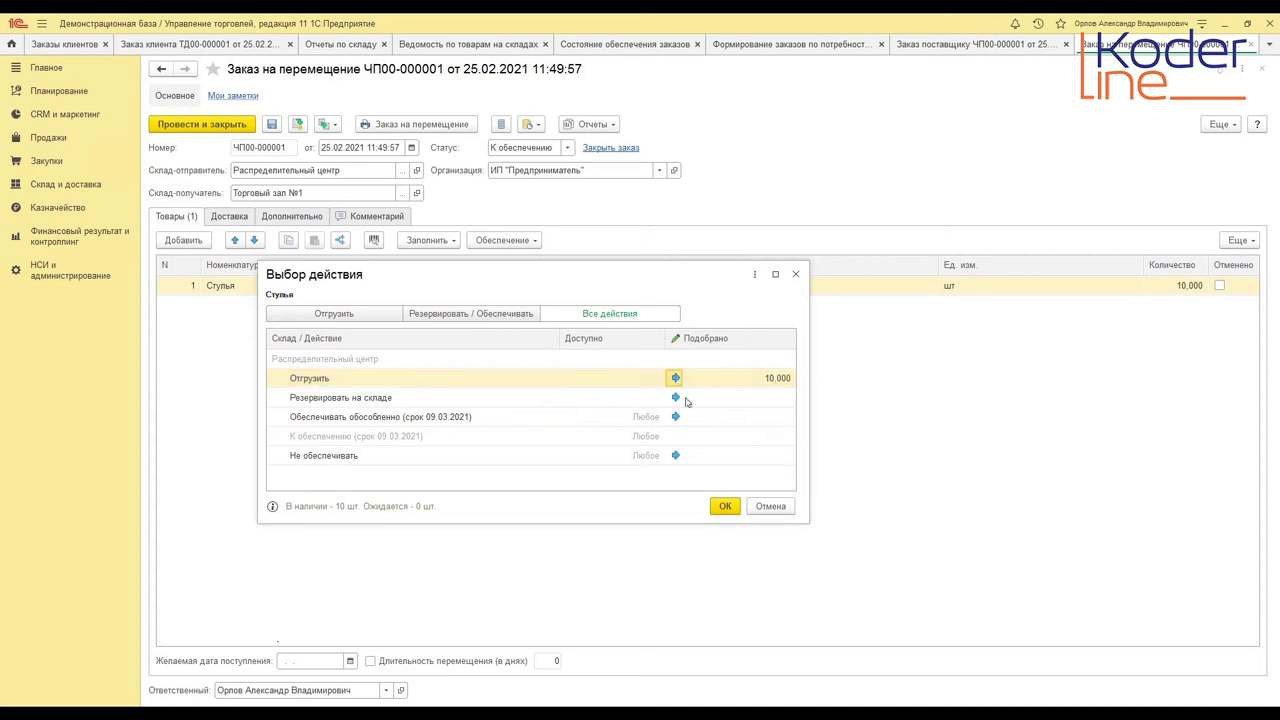
pyautogui.click(724, 506)
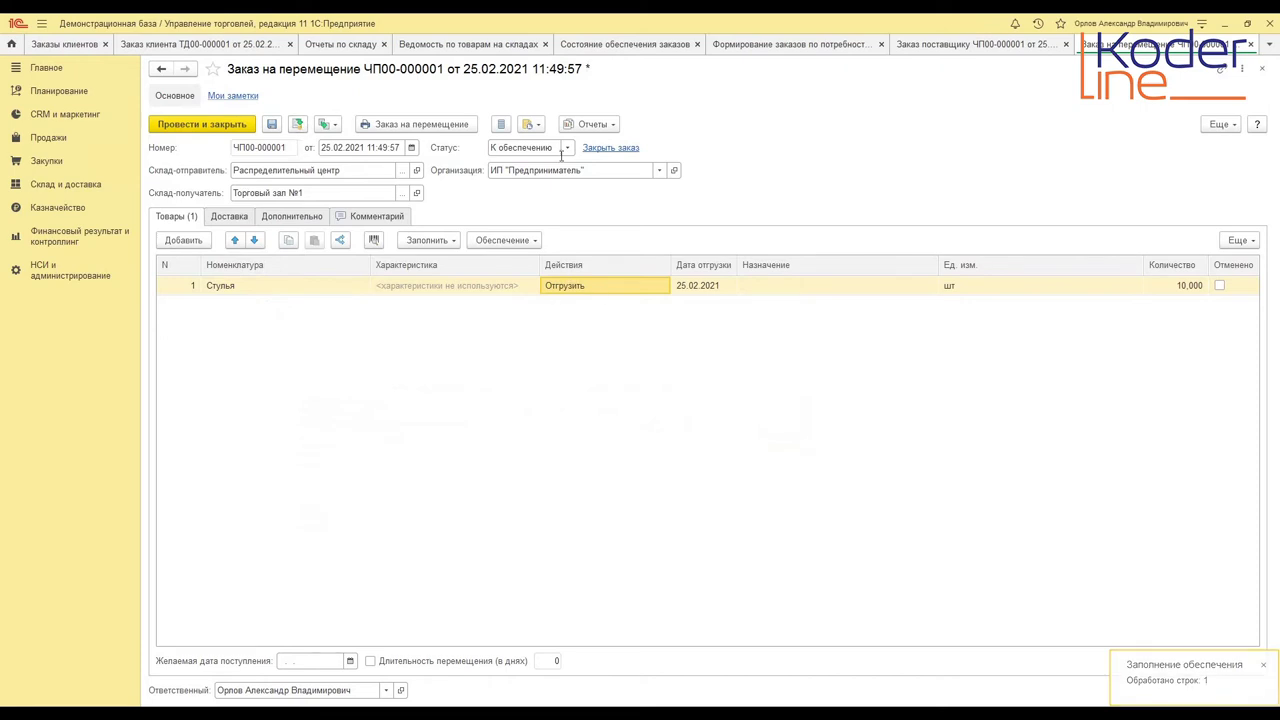
# - Set the transfer order's status to К выполнению and post the order, keeping it open
pyautogui.click(567, 148)
pyautogui.click(520, 186)
pyautogui.click(298, 124)
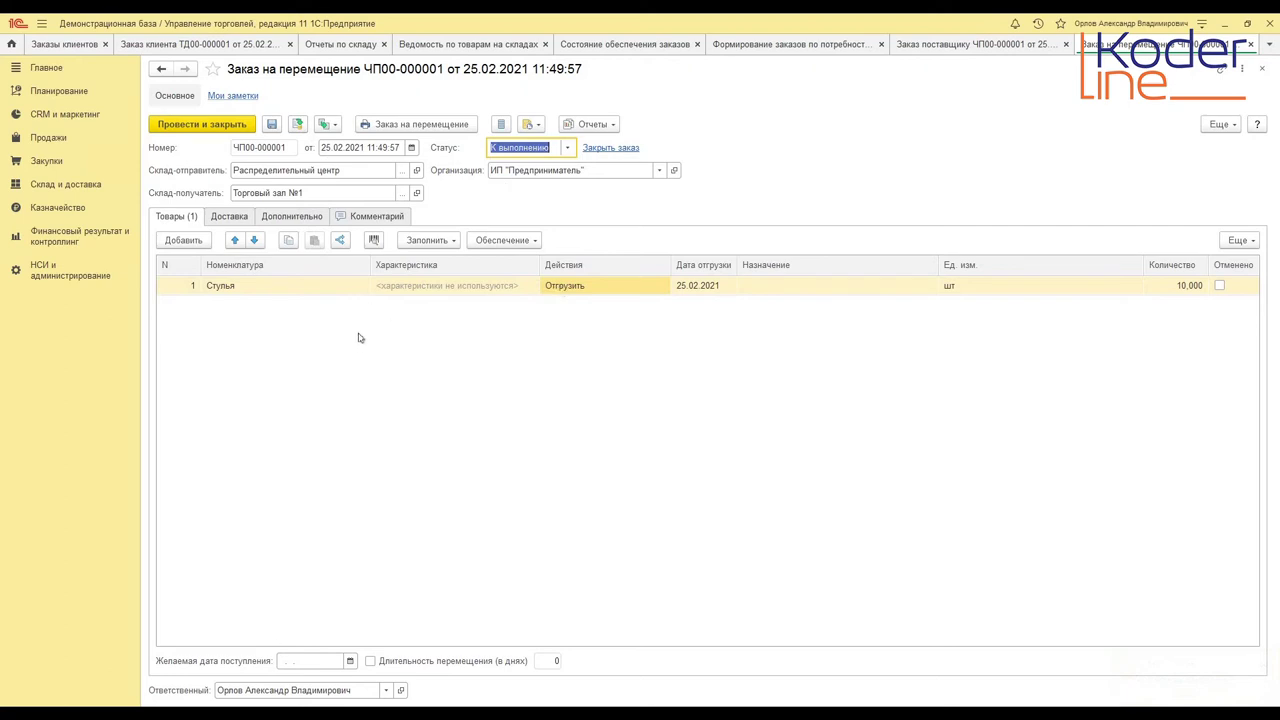
# - Create a Перемещение товаров document from the transfer order, post it with status Отгружено, and review its goods line
pyautogui.click(333, 126)
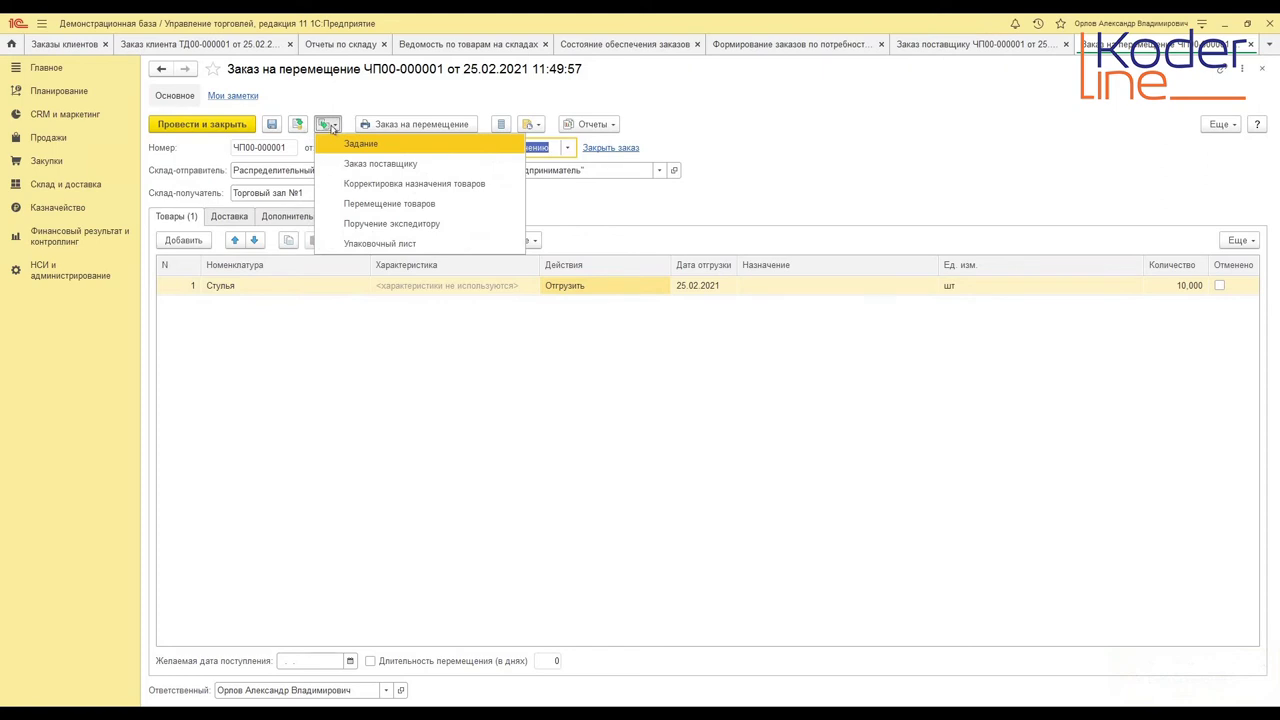
pyautogui.click(410, 204)
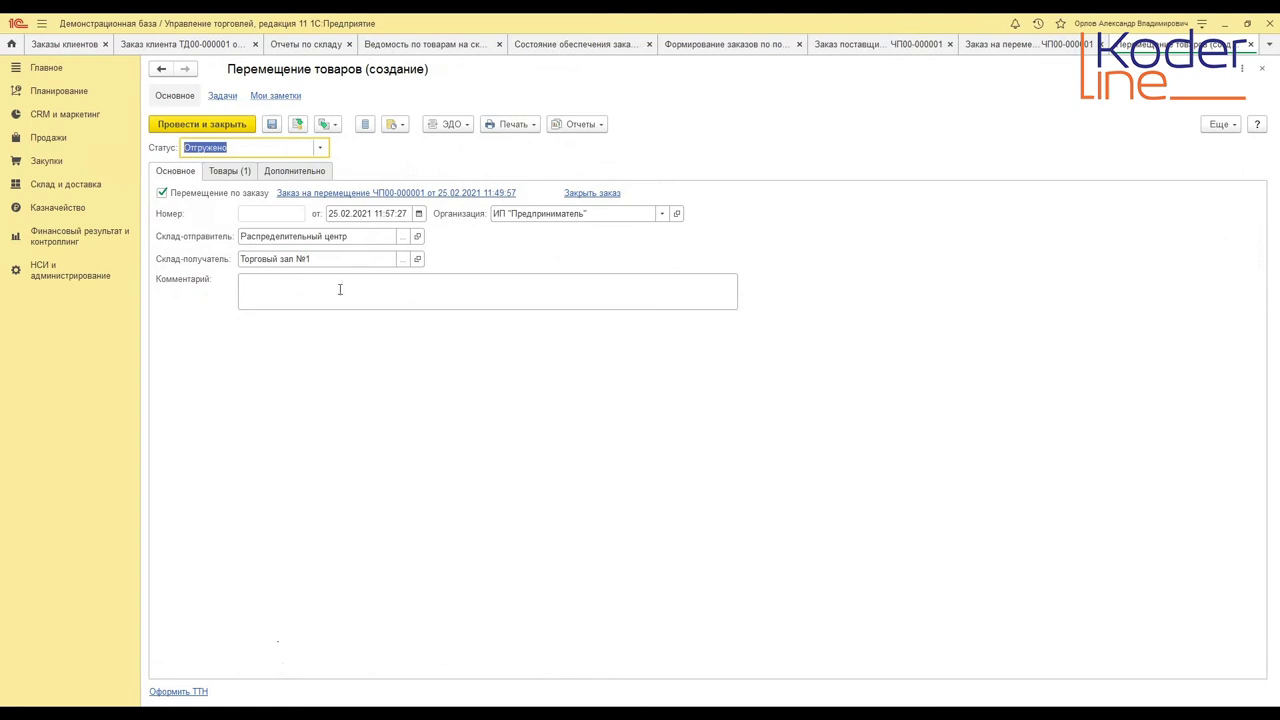
pyautogui.click(297, 124)
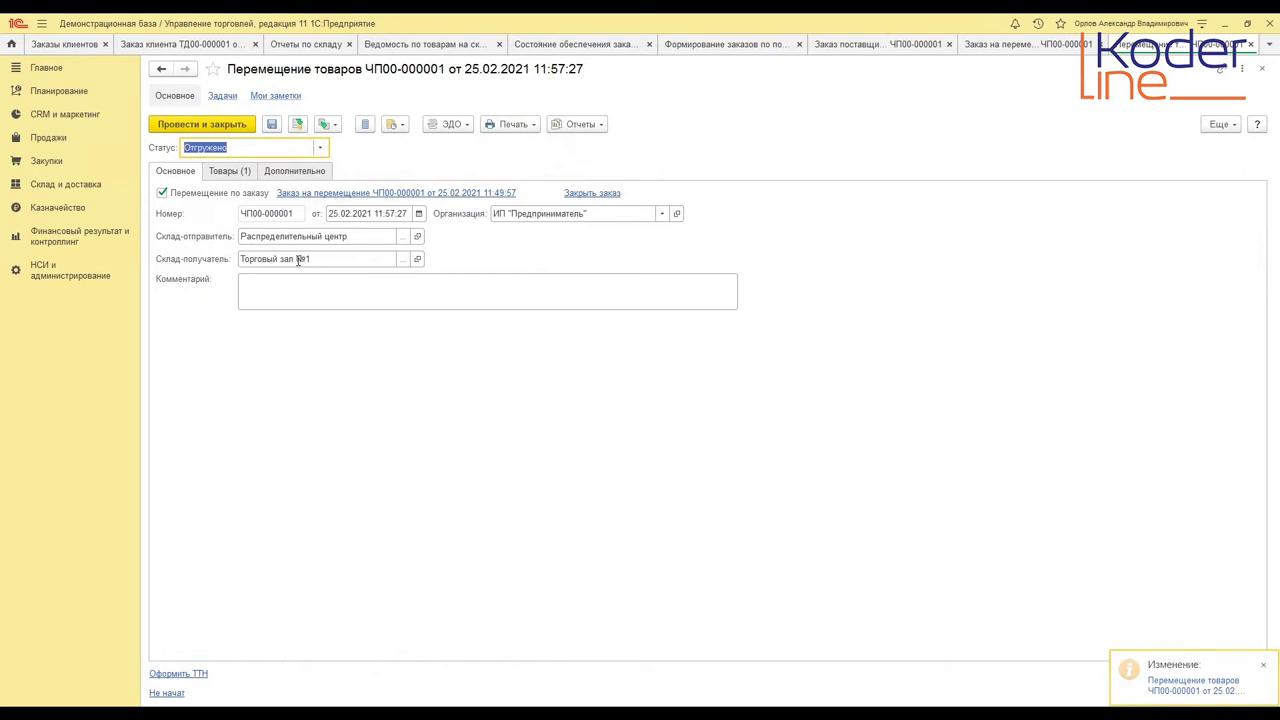
pyautogui.click(229, 171)
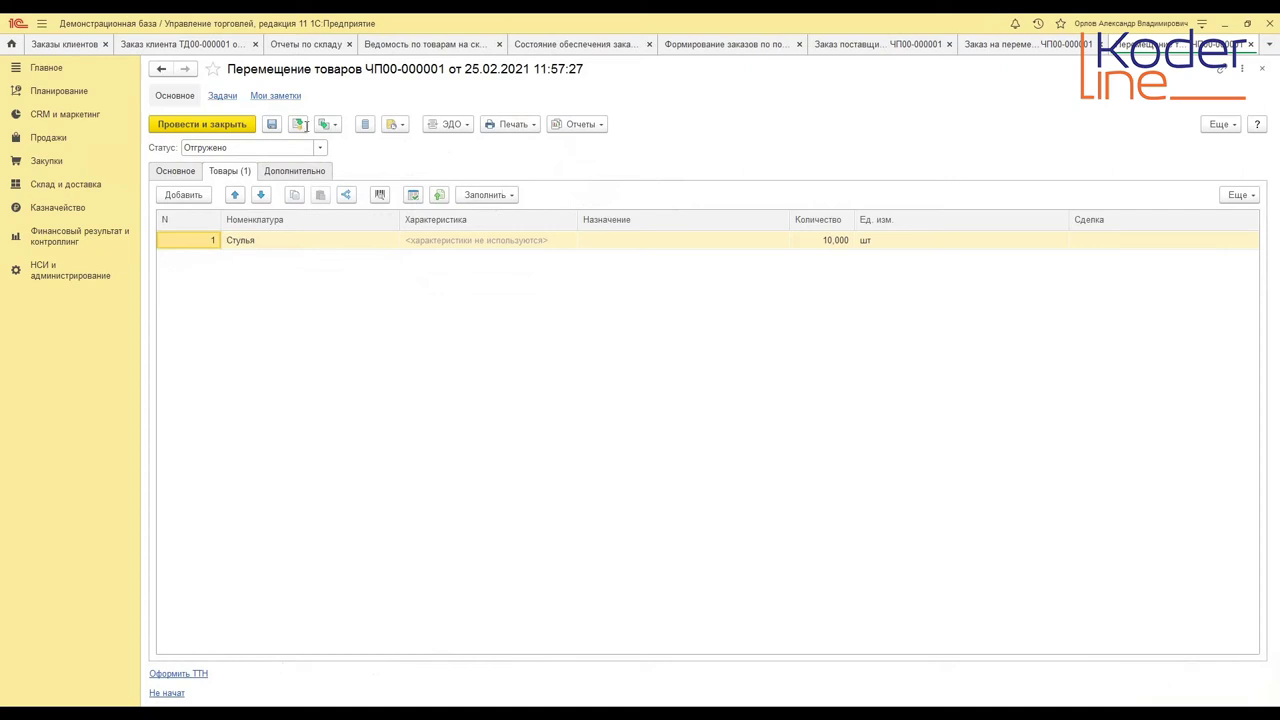
# - Regenerate Ведомость по товарам на складах and examine the goods transfer's expense entry for Распределительный центр
pyautogui.click(430, 44)
pyautogui.click(205, 139)
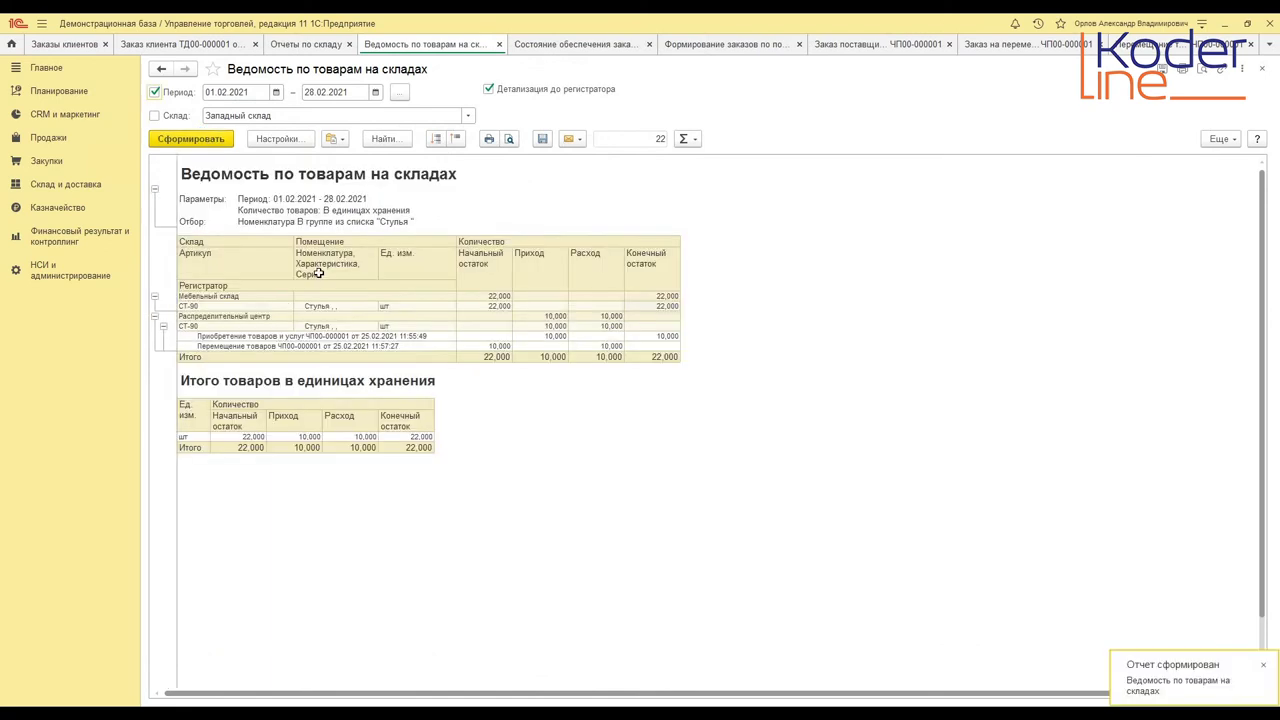
pyautogui.click(254, 345)
pyautogui.click(592, 346)
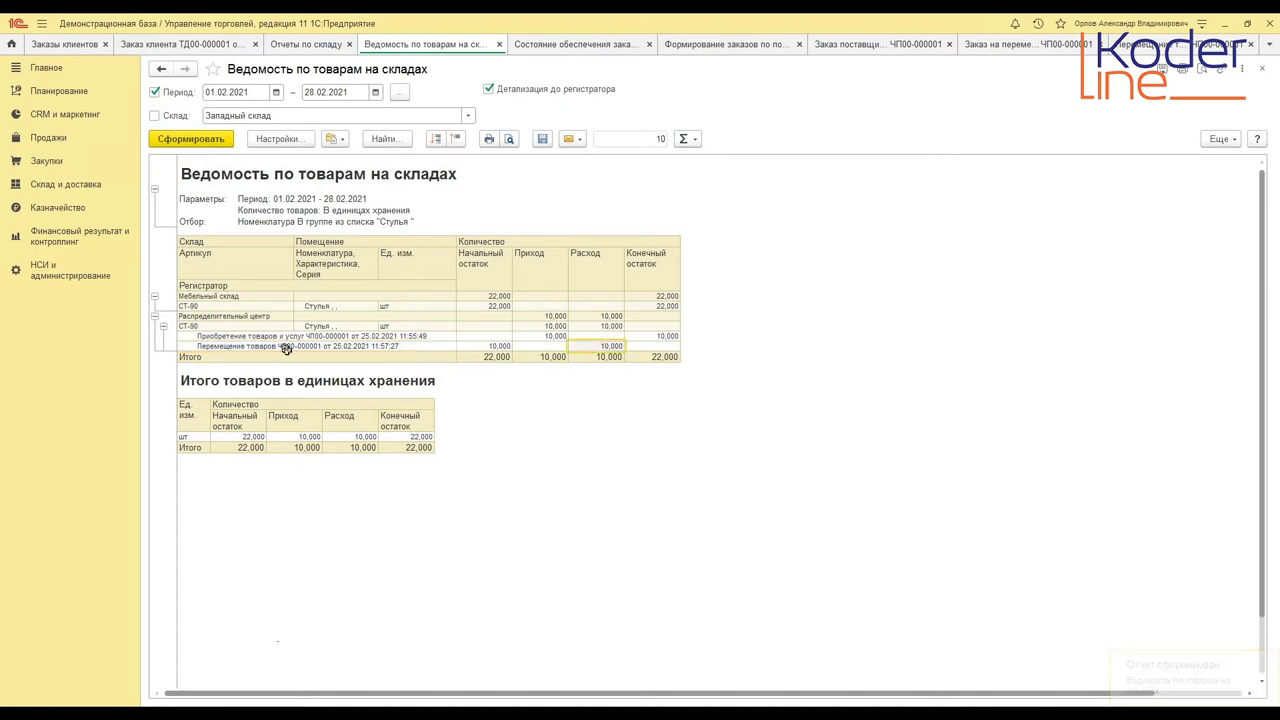
pyautogui.click(232, 316)
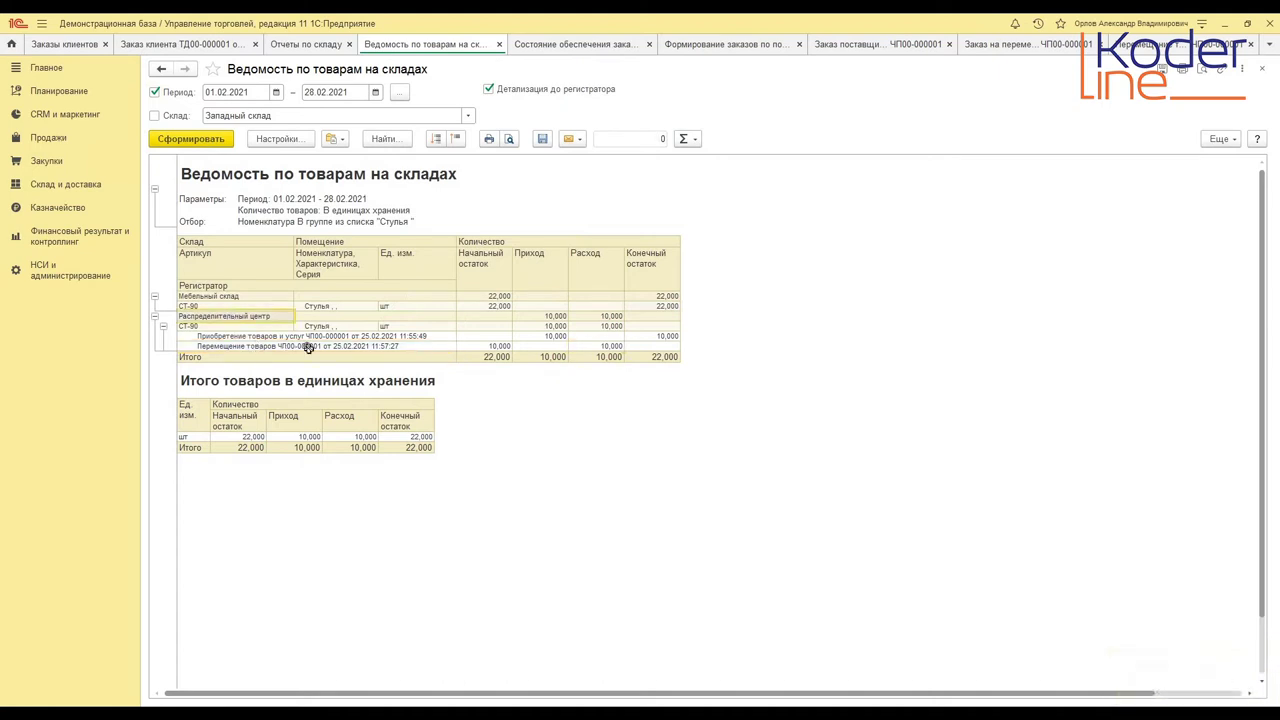
pyautogui.click(590, 346)
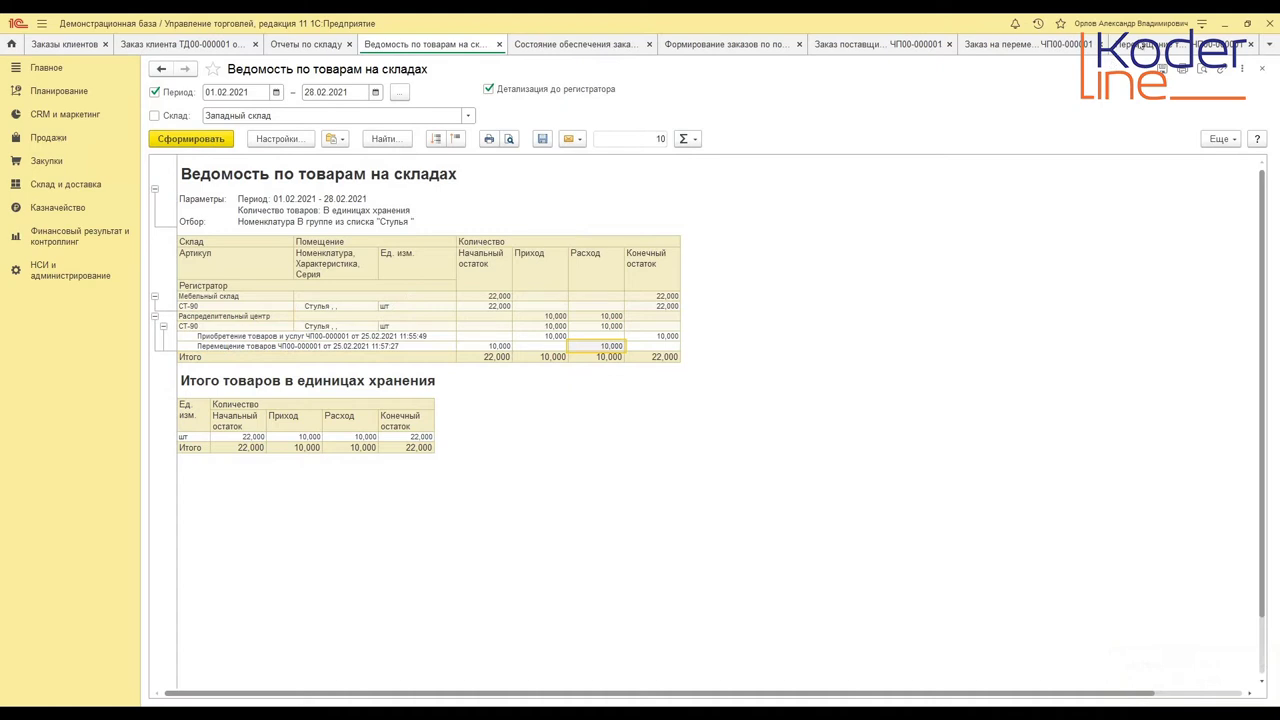
# - Set the goods transfer document's status to Принято and post it, keeping it open
pyautogui.click(1145, 44)
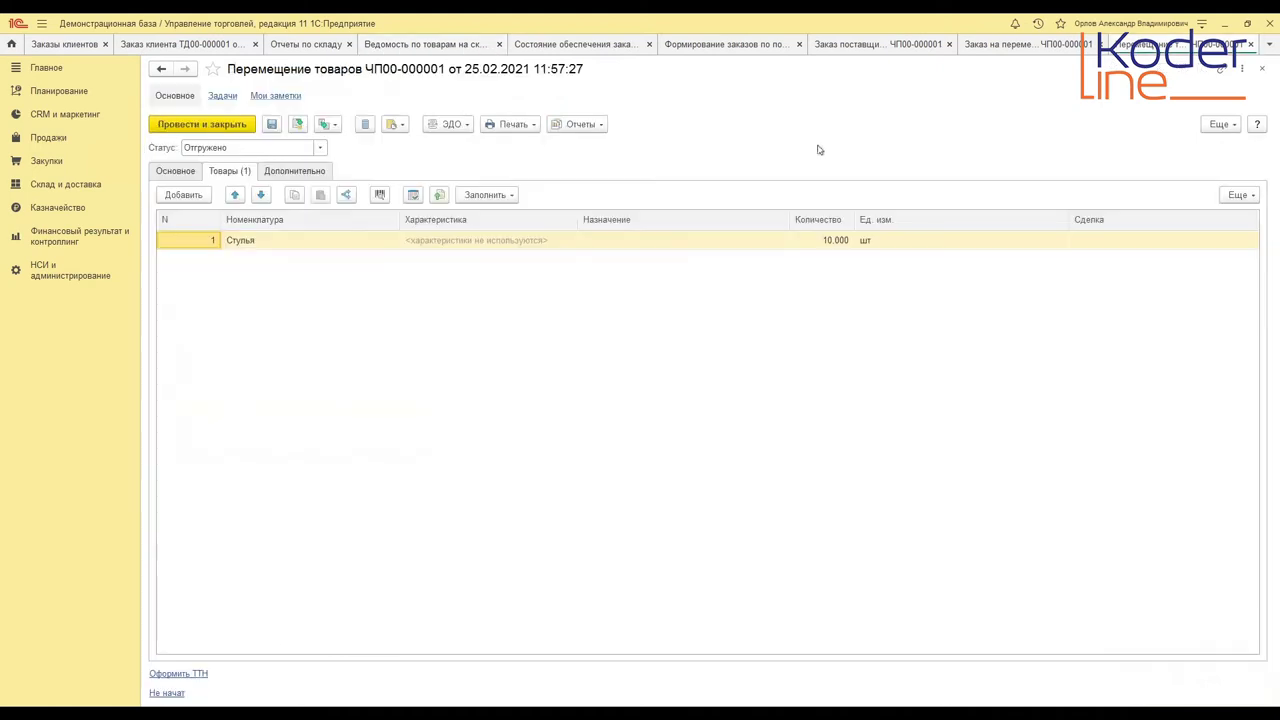
pyautogui.click(319, 148)
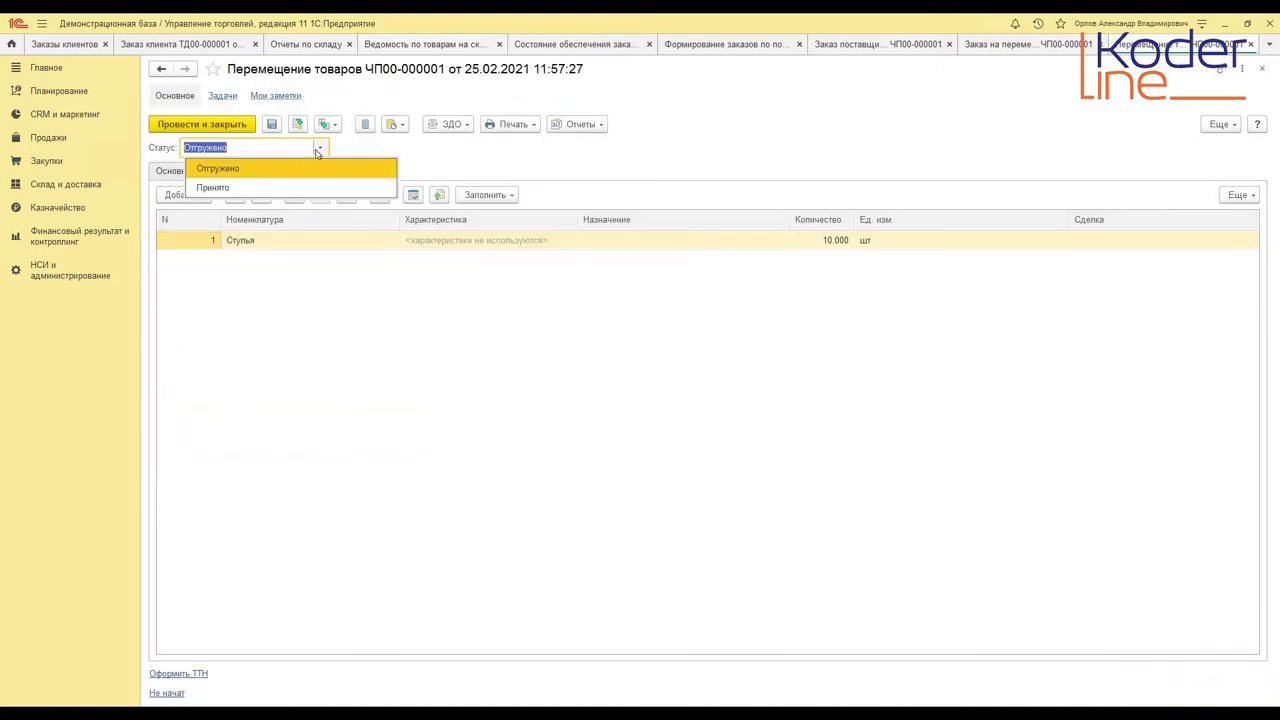
pyautogui.click(230, 188)
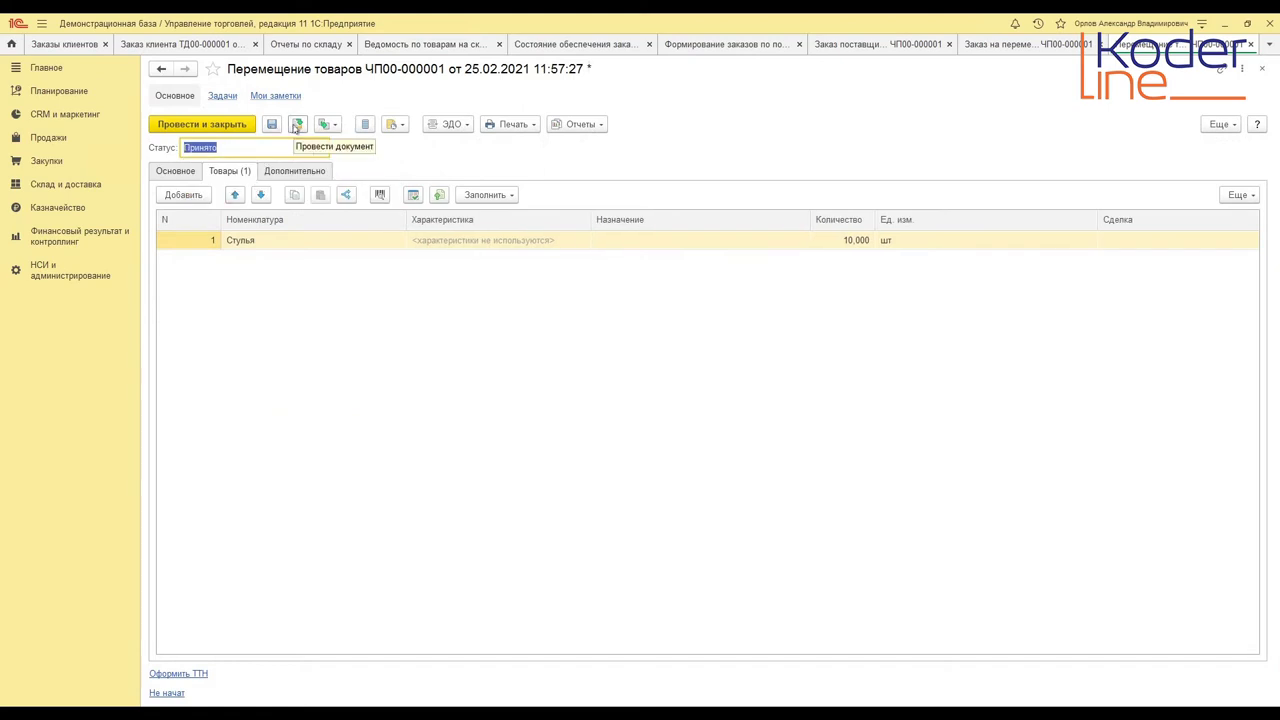
pyautogui.click(297, 127)
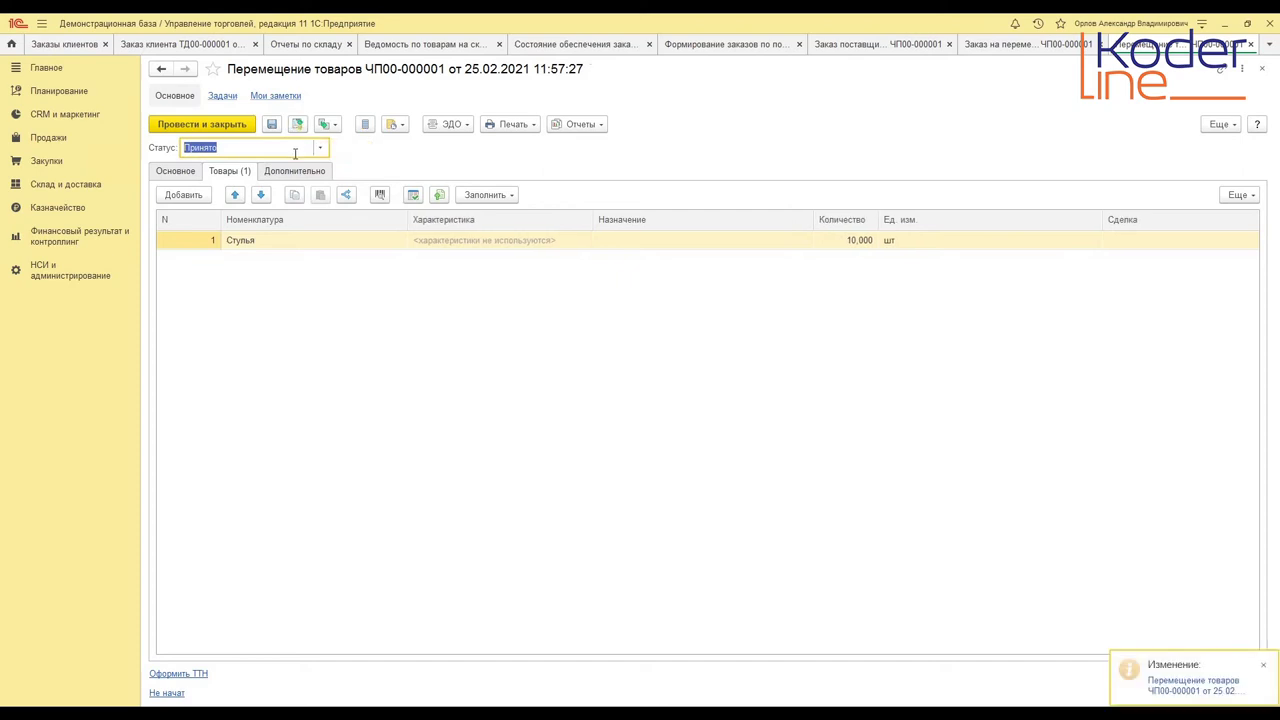
# - Regenerate Ведомость по товарам на складах and examine the goods transfer's receipt entry for Торговый зал №1
pyautogui.click(418, 47)
pyautogui.click(206, 139)
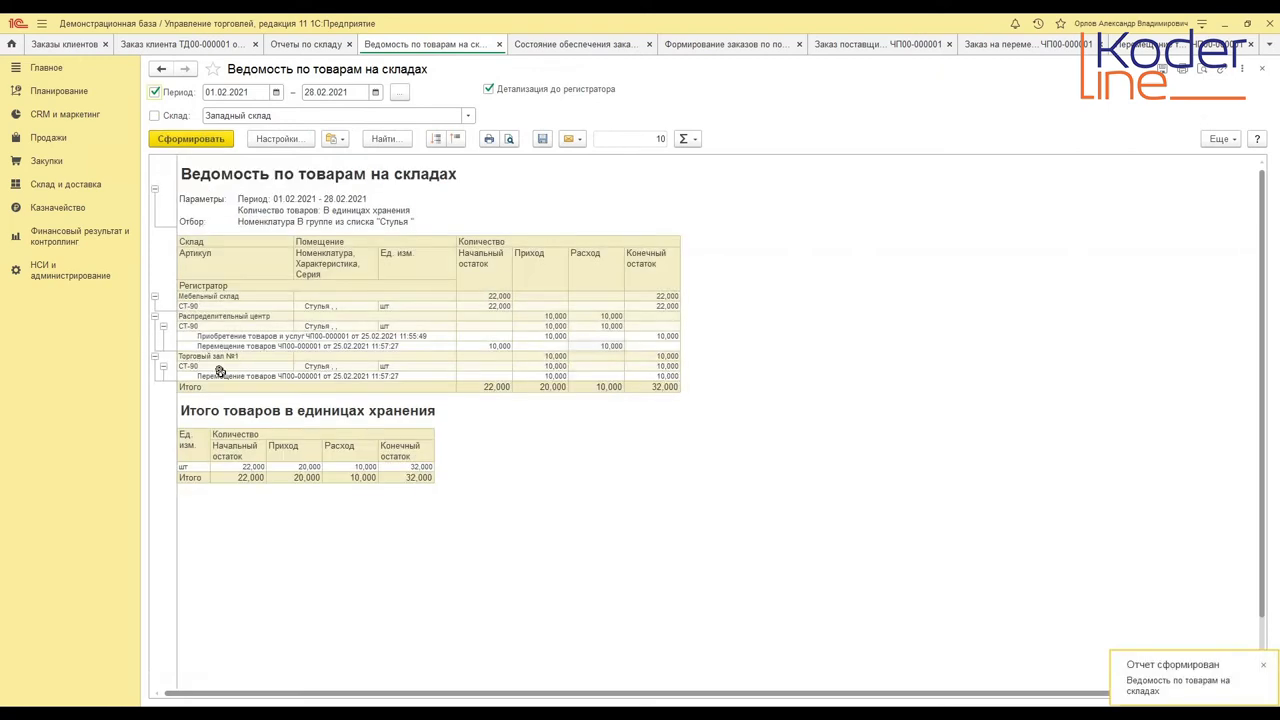
pyautogui.click(235, 356)
pyautogui.click(425, 376)
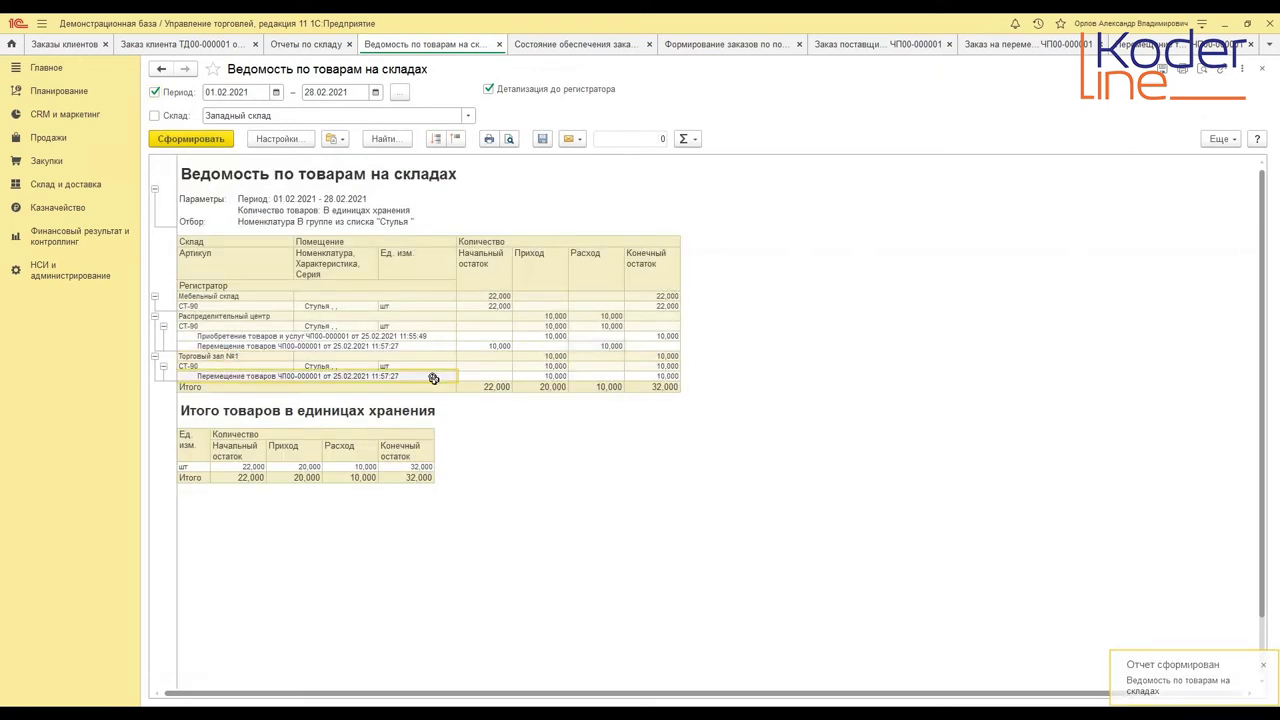
pyautogui.click(543, 376)
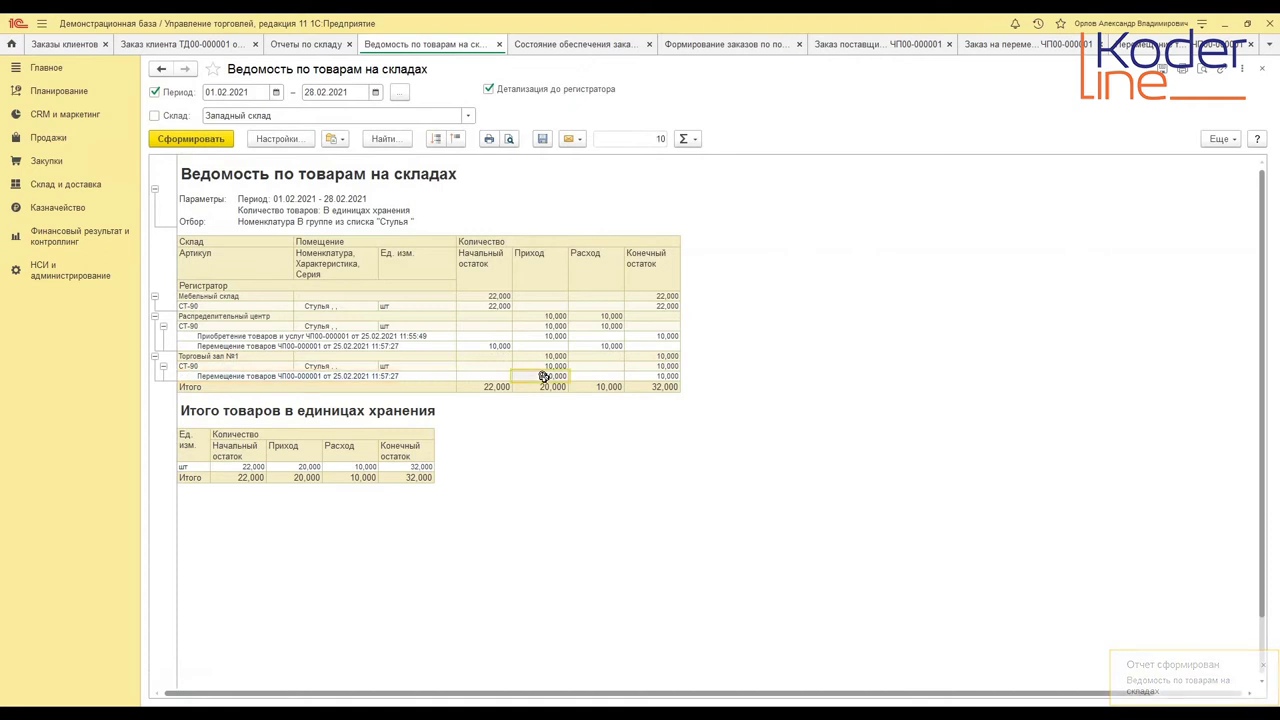
# - Close the goods transfer, transfer order, supplier order and Формирование заказов по потребностям pages
pyautogui.click(1150, 50)
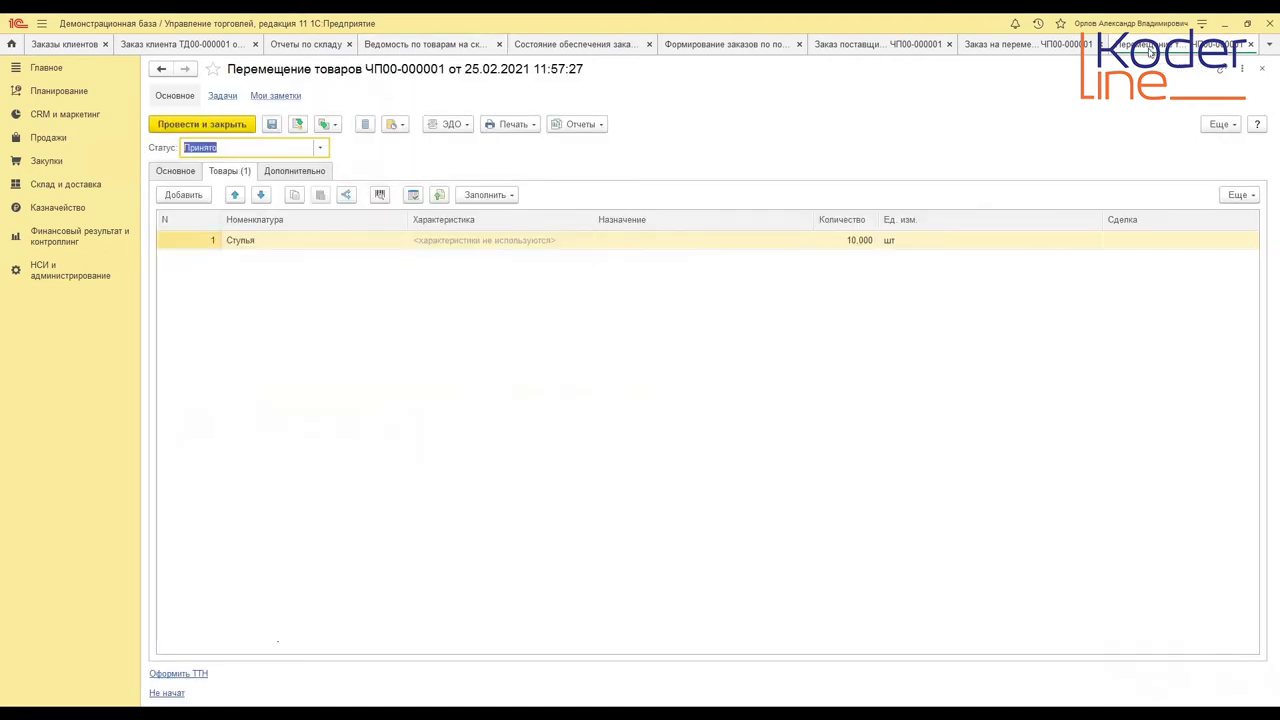
pyautogui.click(1250, 45)
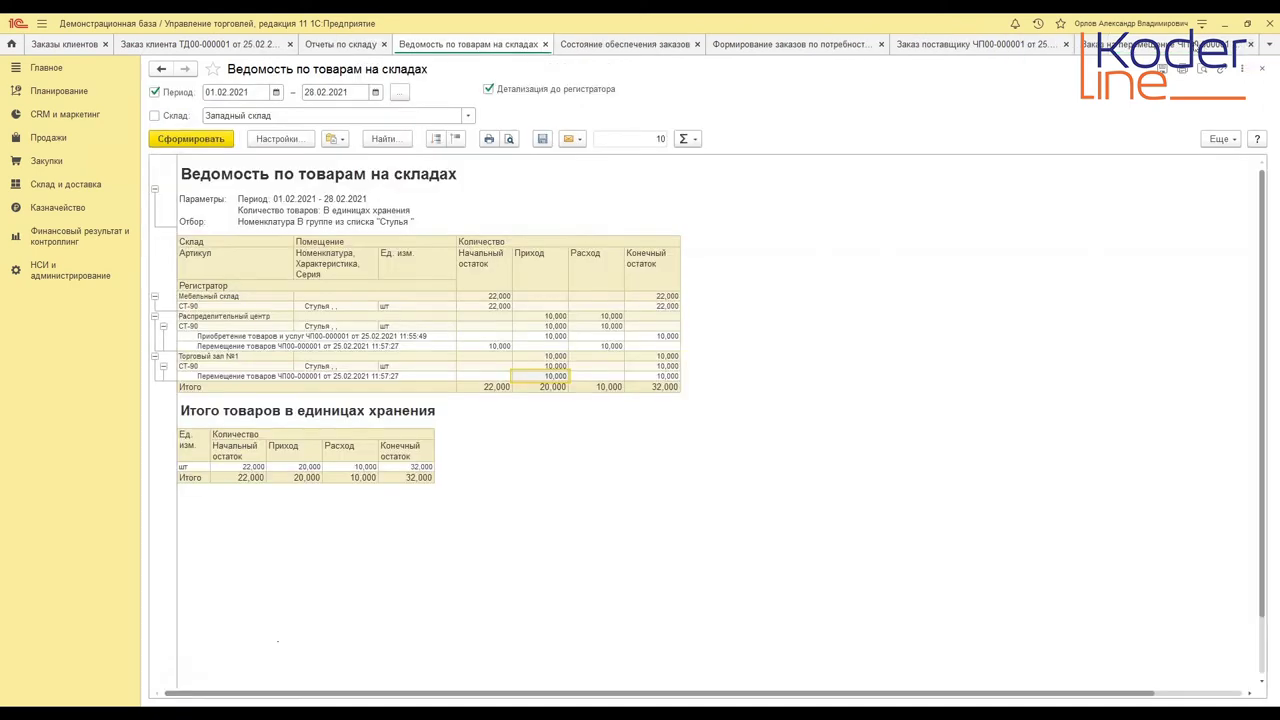
pyautogui.click(1196, 46)
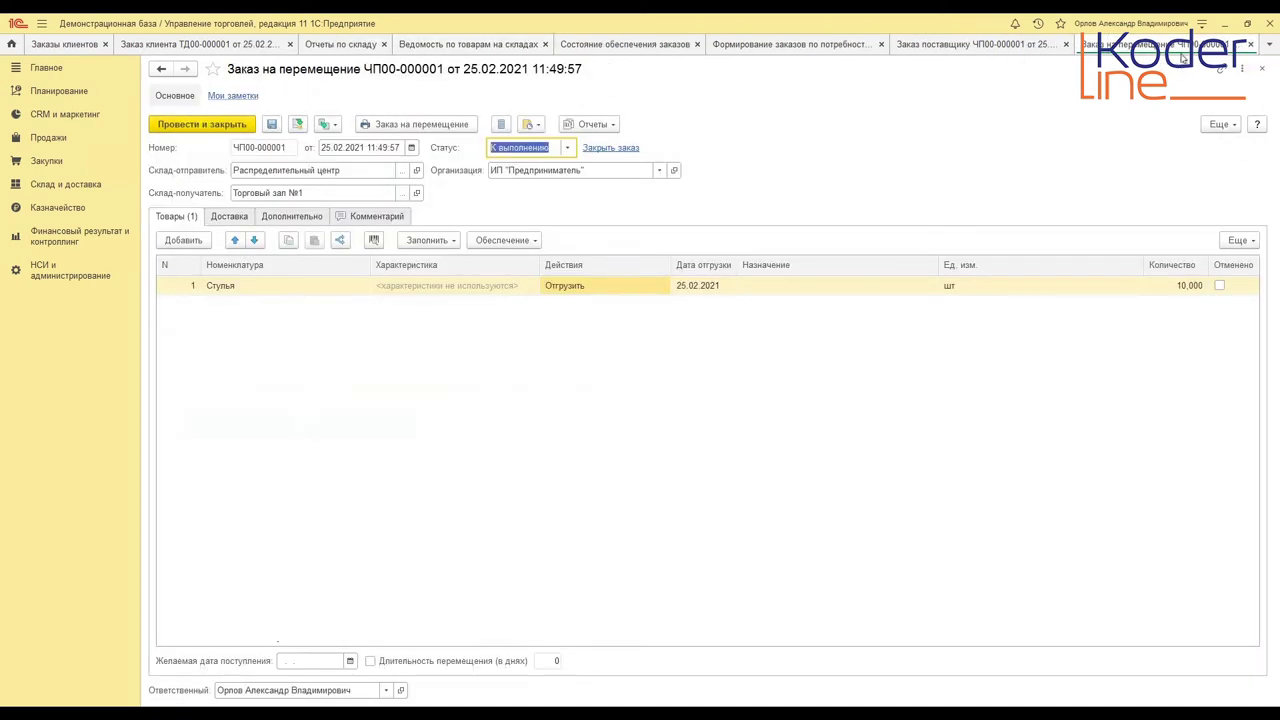
pyautogui.click(1251, 45)
pyautogui.click(1150, 46)
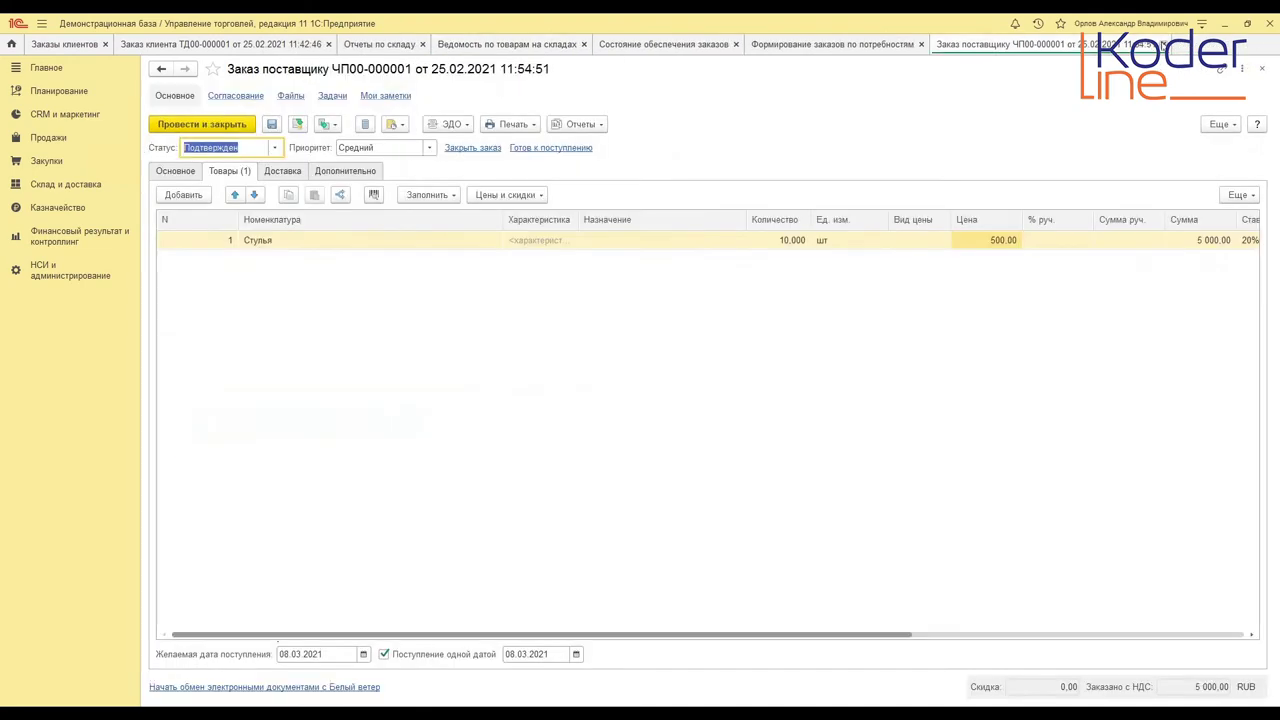
pyautogui.click(1165, 45)
pyautogui.click(923, 45)
pyautogui.click(1013, 44)
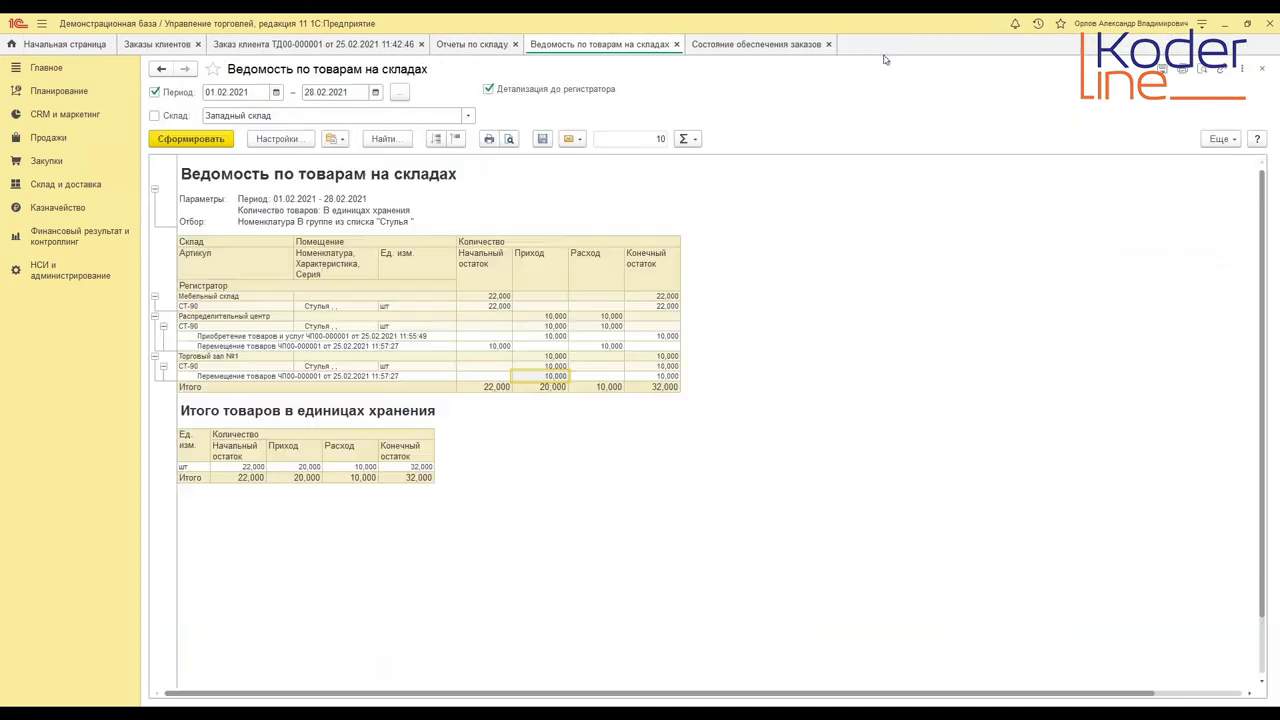
# - Filter Состояние обеспечения заказов by warehouse Торговый зал №1 and regenerate the list
pyautogui.click(797, 45)
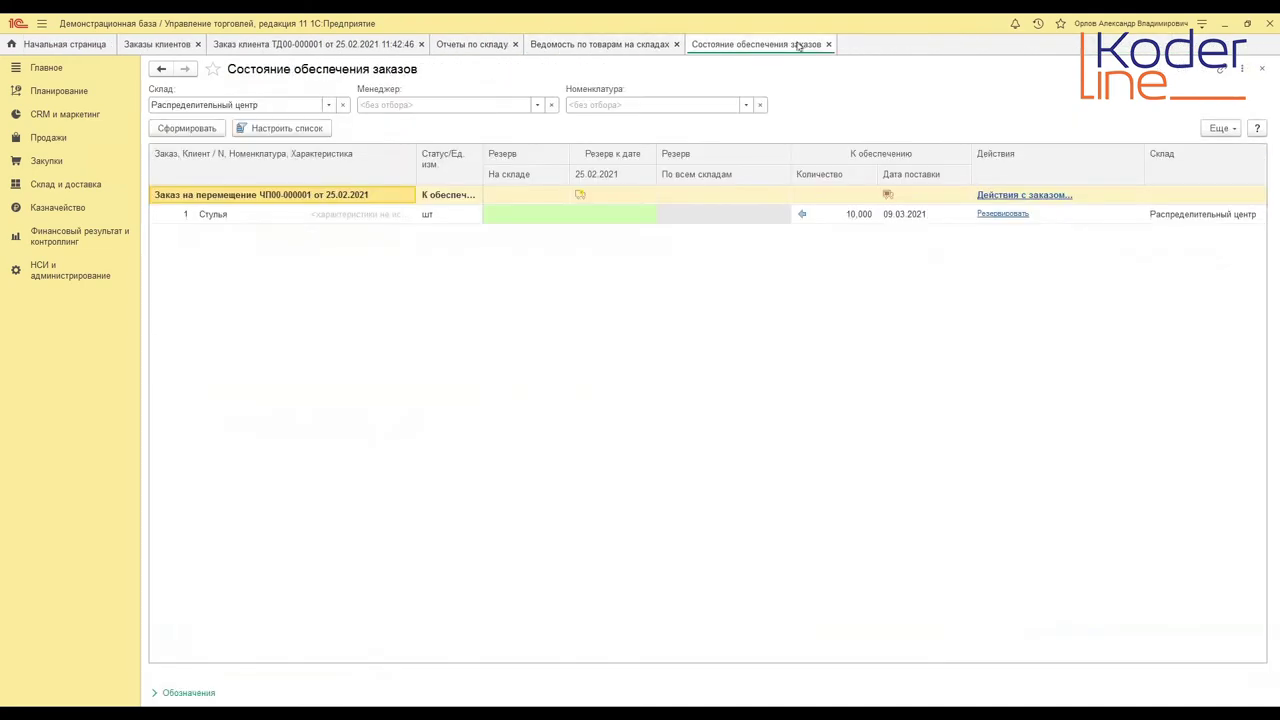
pyautogui.click(308, 103)
pyautogui.write('Торго')
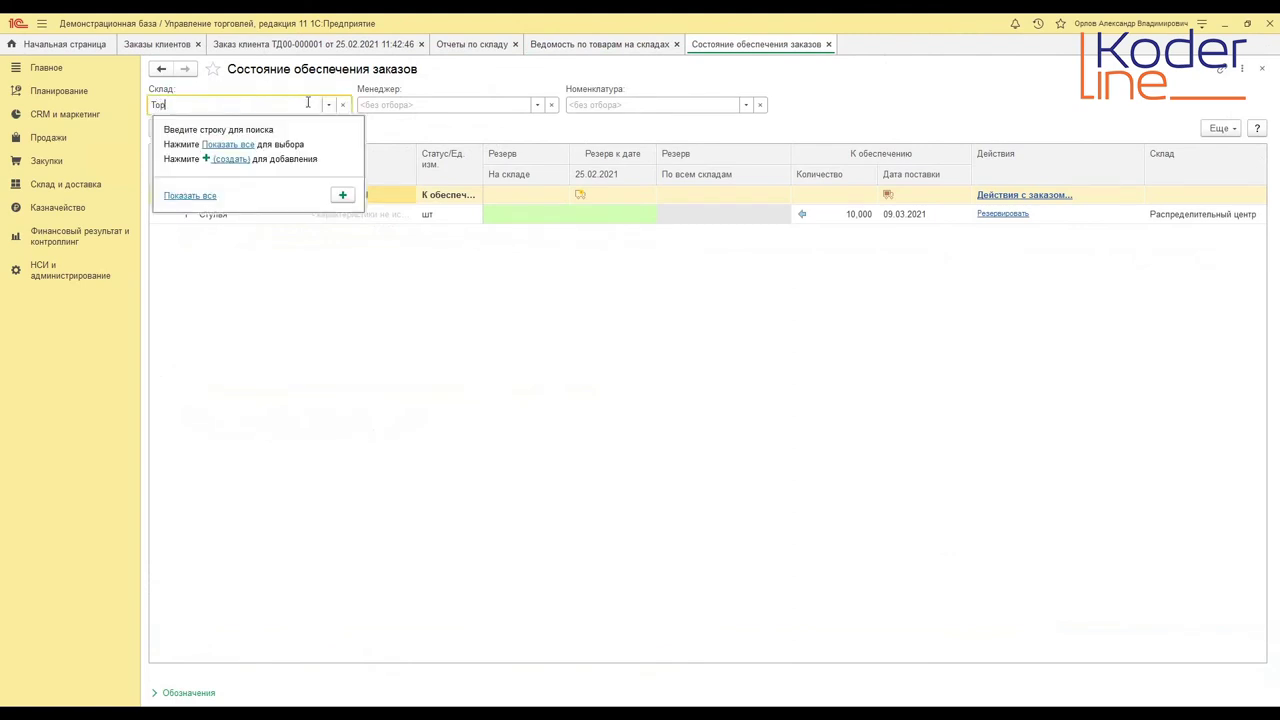
pyautogui.click(215, 184)
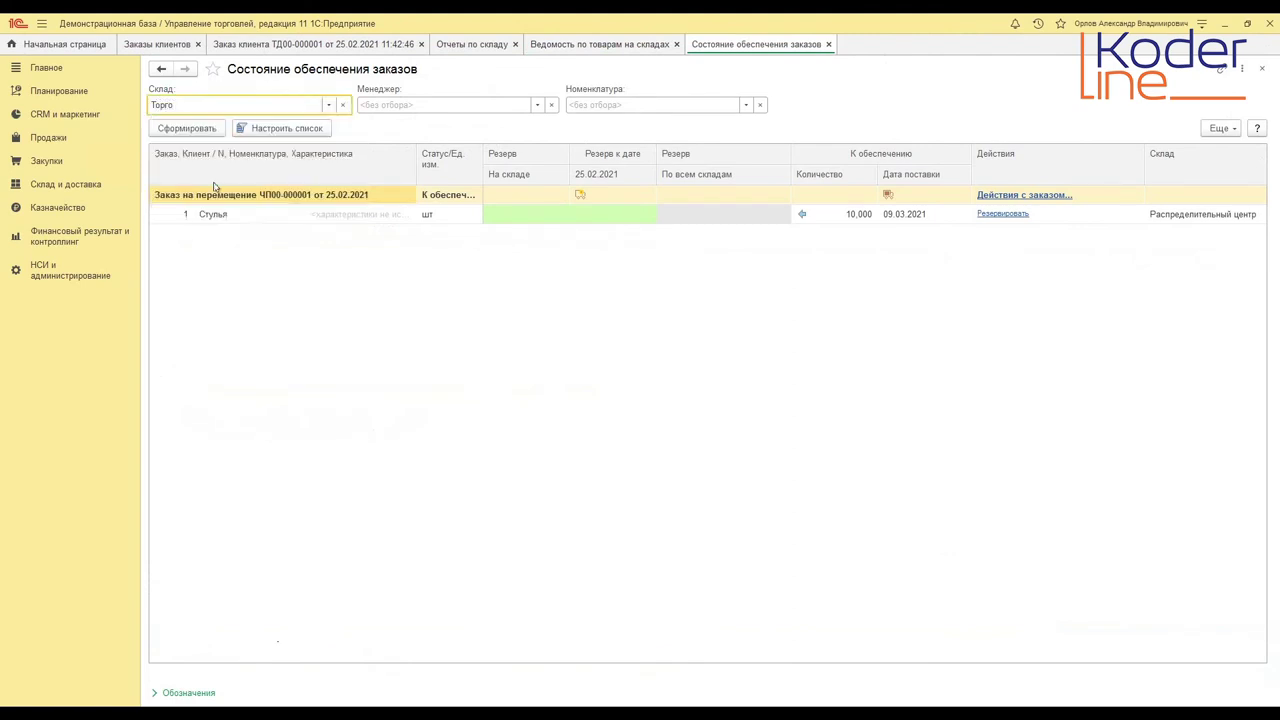
pyautogui.click(197, 122)
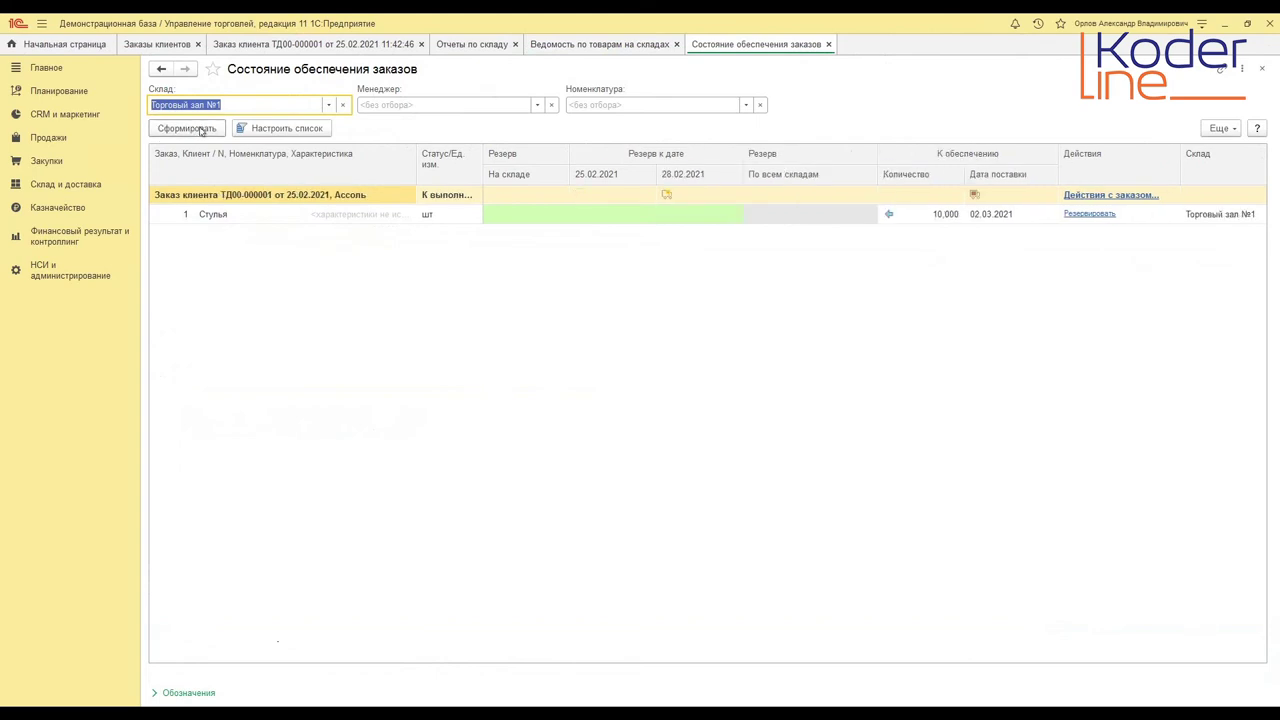
# - Reserve the Стулья line of the Ассоль customer order in Состояние обеспечения заказов
pyautogui.click(278, 198)
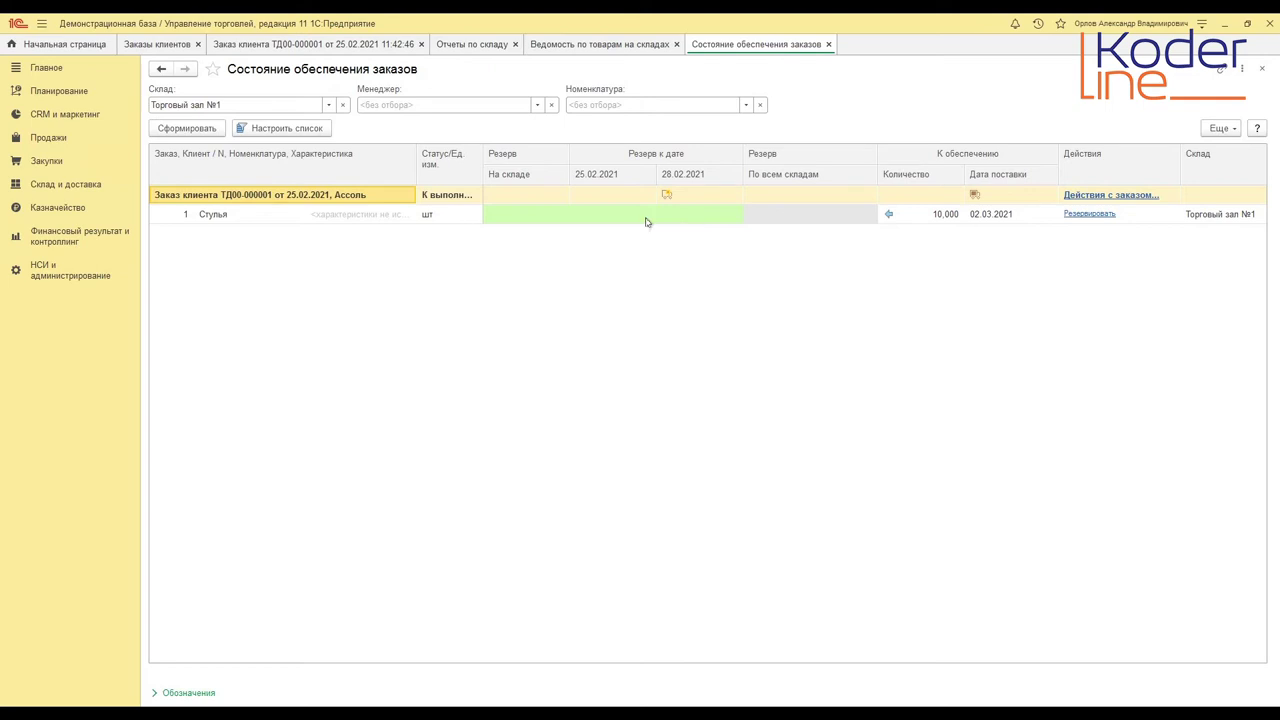
pyautogui.click(240, 218)
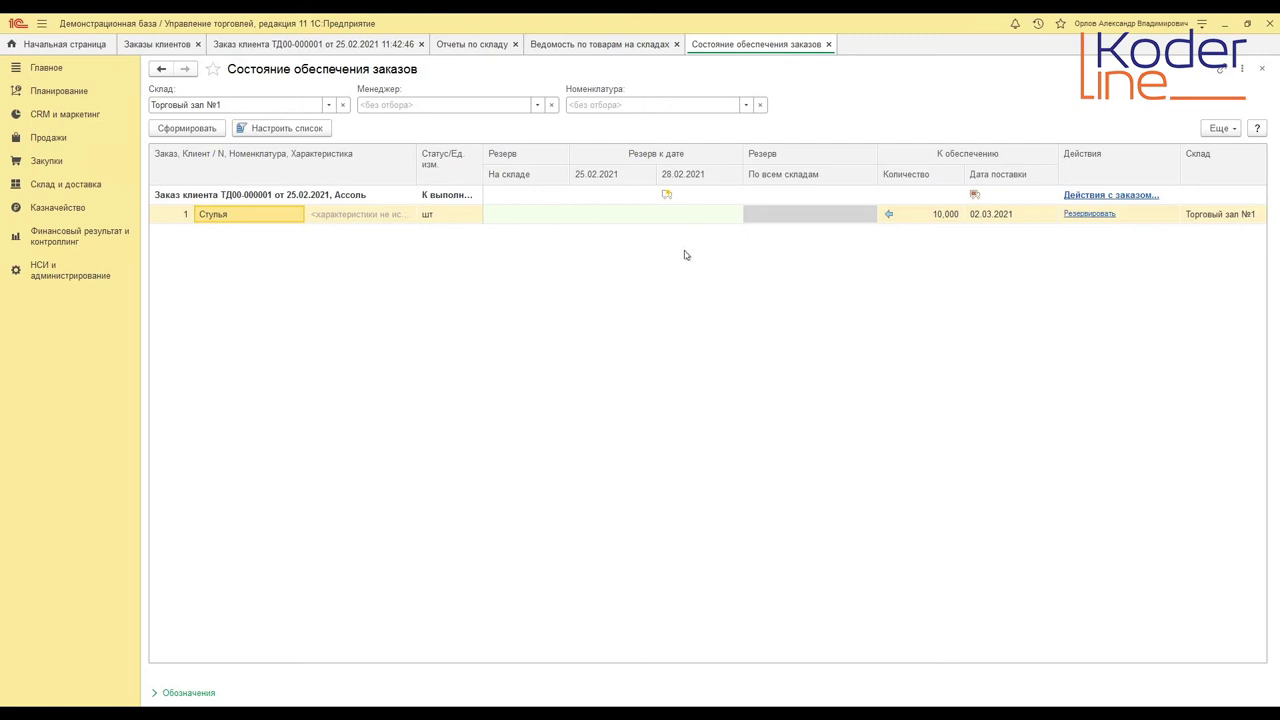
pyautogui.click(1090, 213)
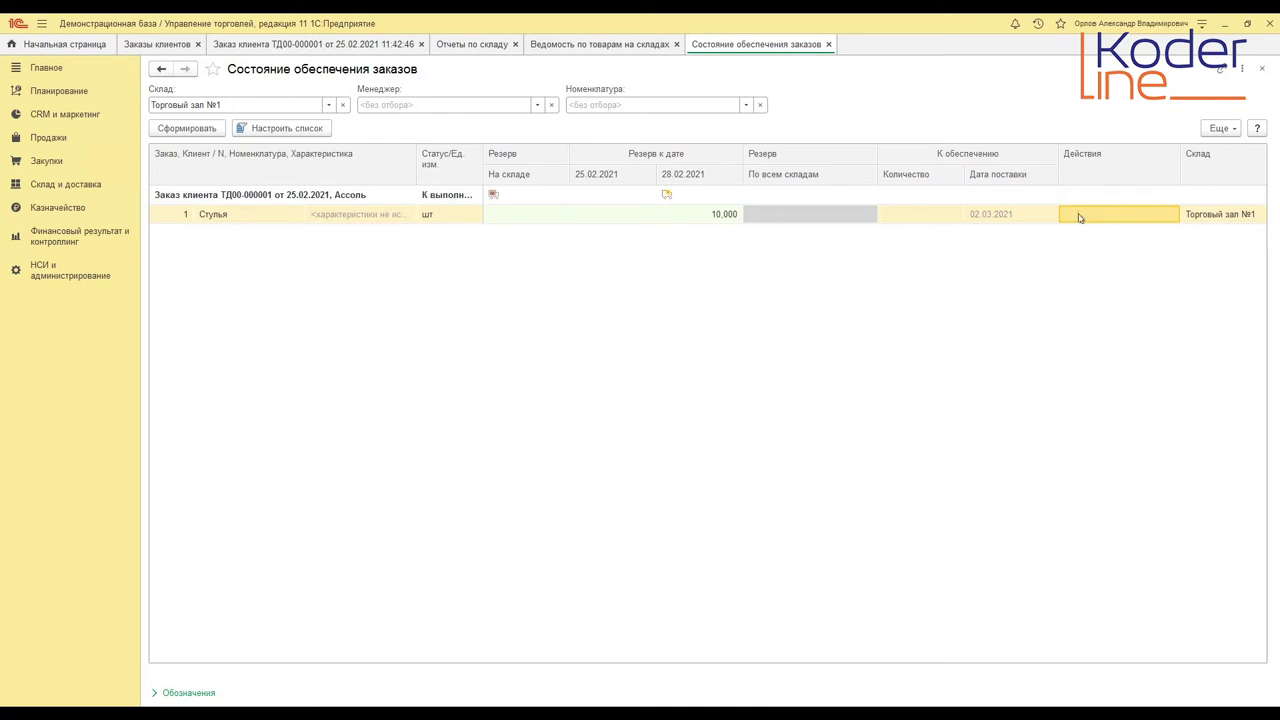
# - Close the outdated customer order form, reopen the order from the supply status list and show its goods line
pyautogui.click(267, 201)
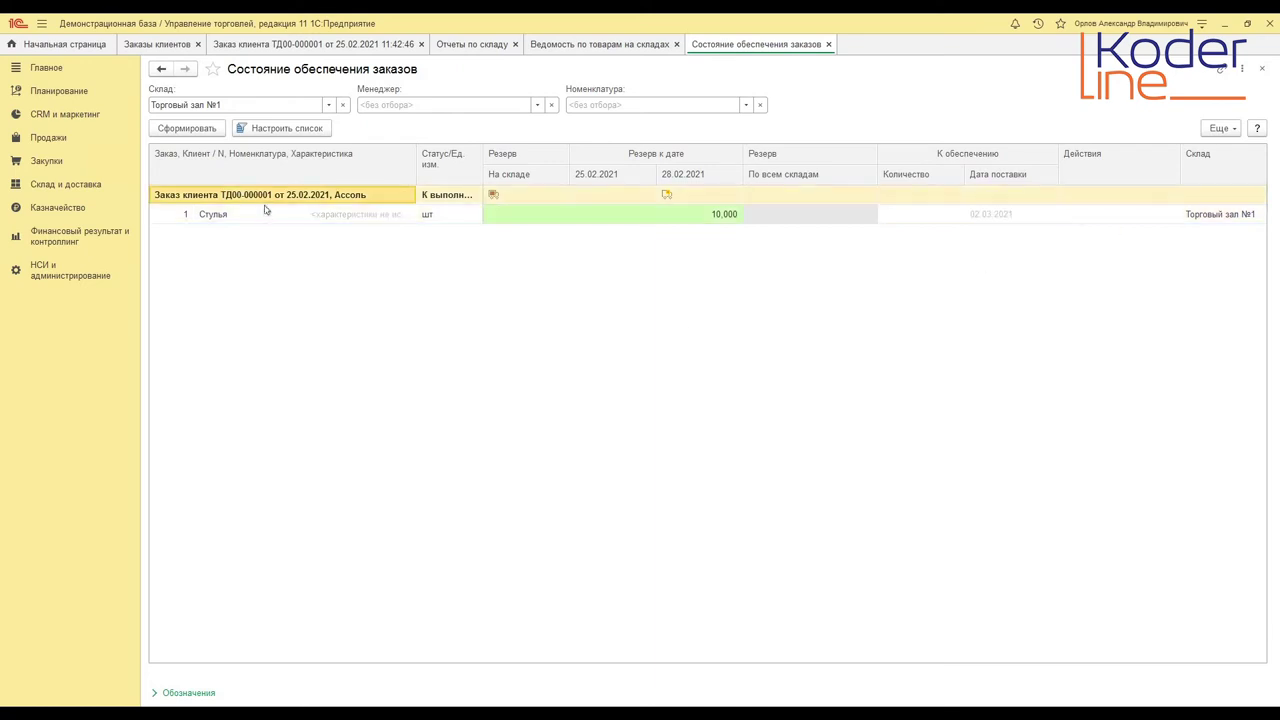
pyautogui.doubleClick(260, 196)
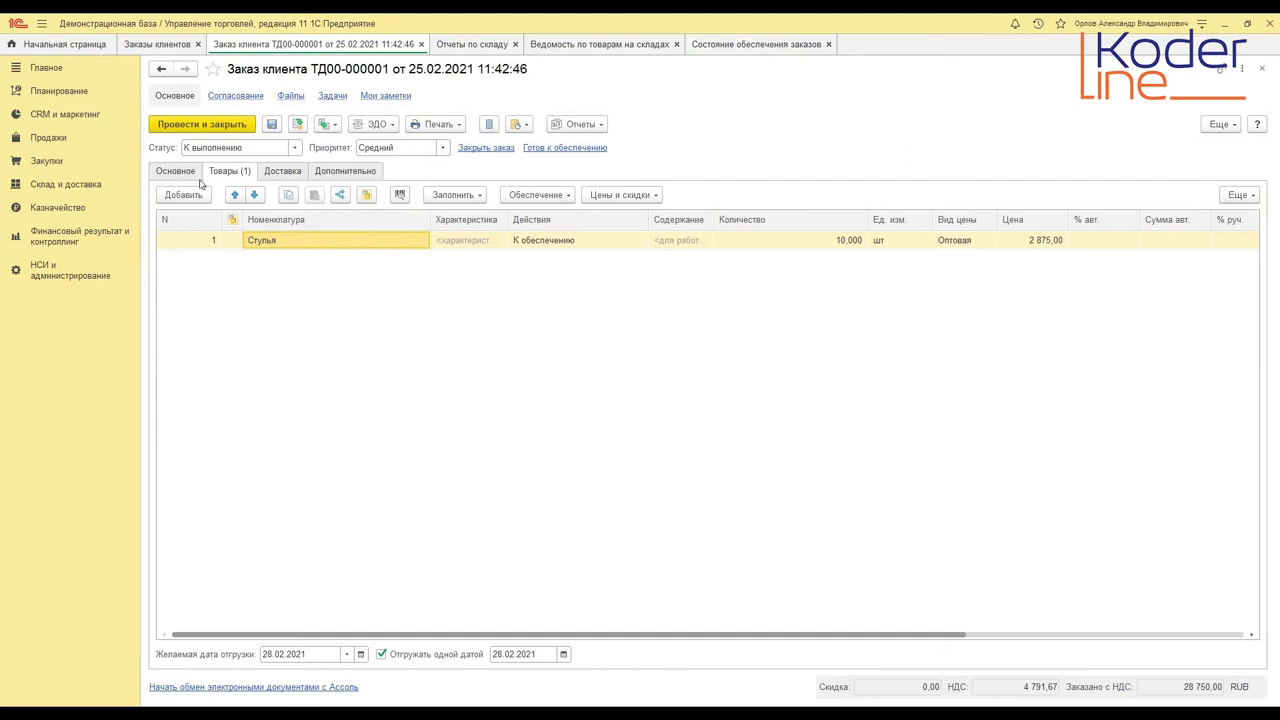
pyautogui.click(422, 45)
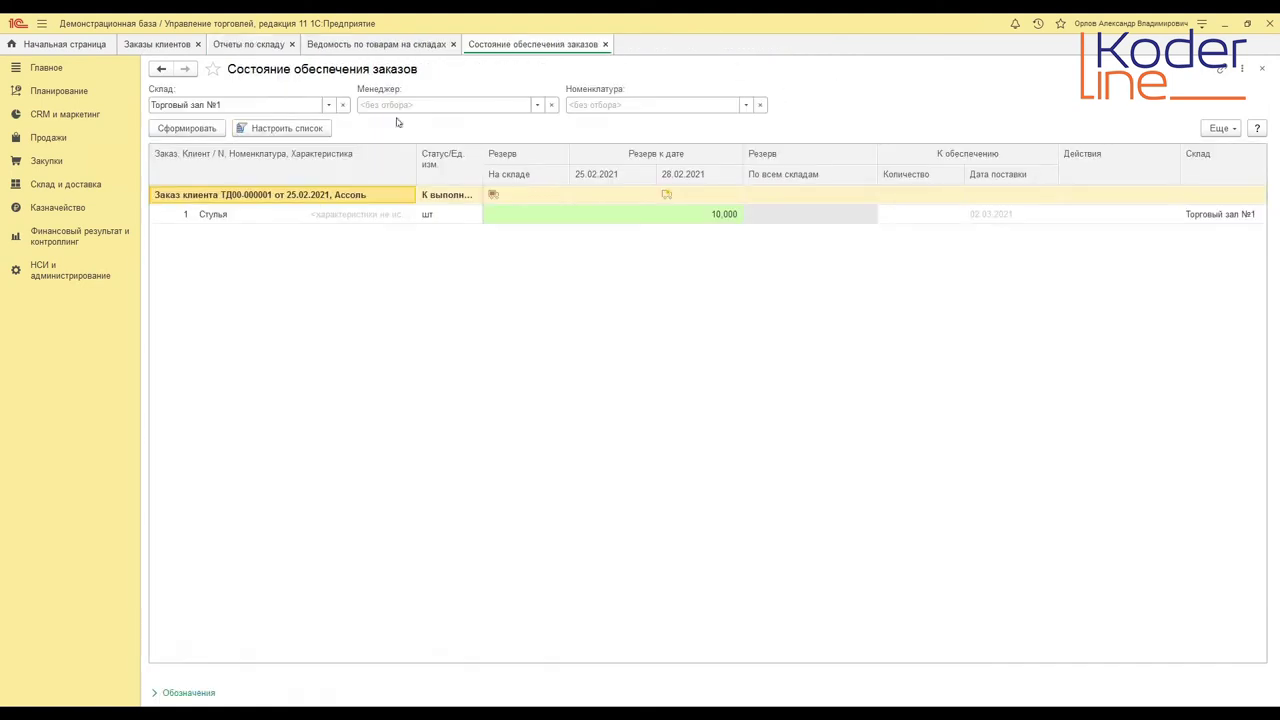
pyautogui.doubleClick(243, 192)
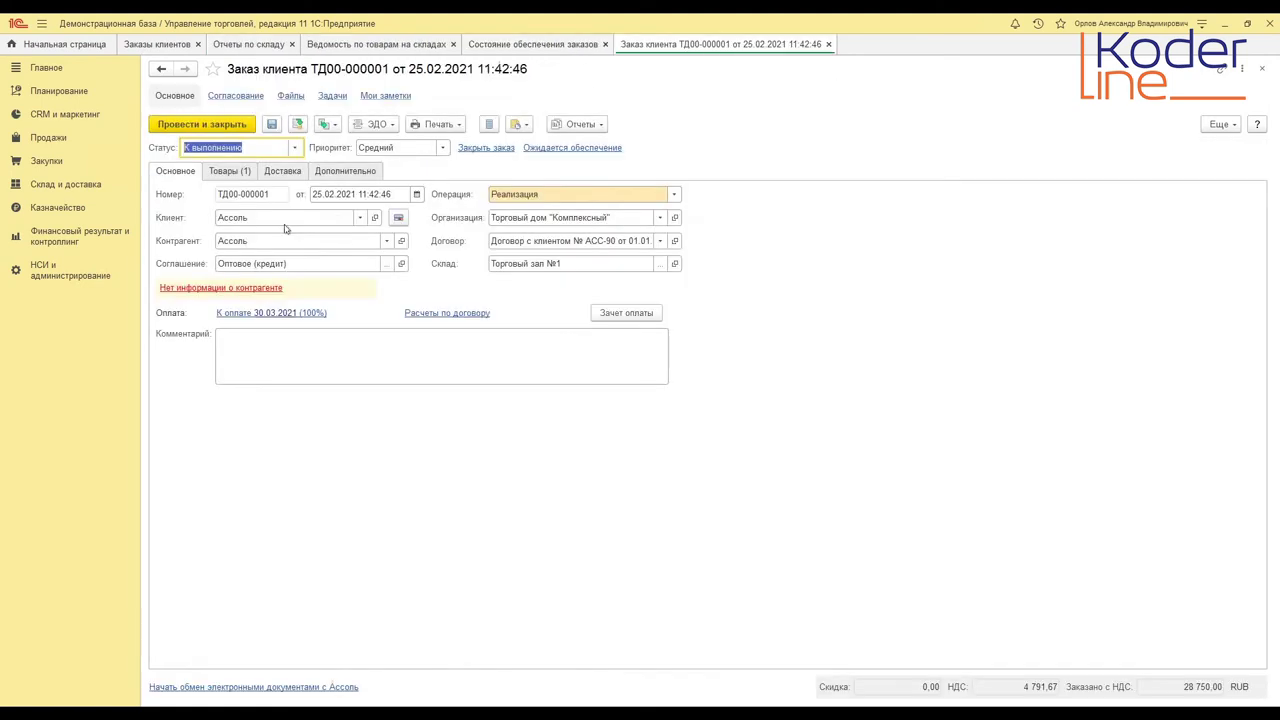
pyautogui.click(233, 172)
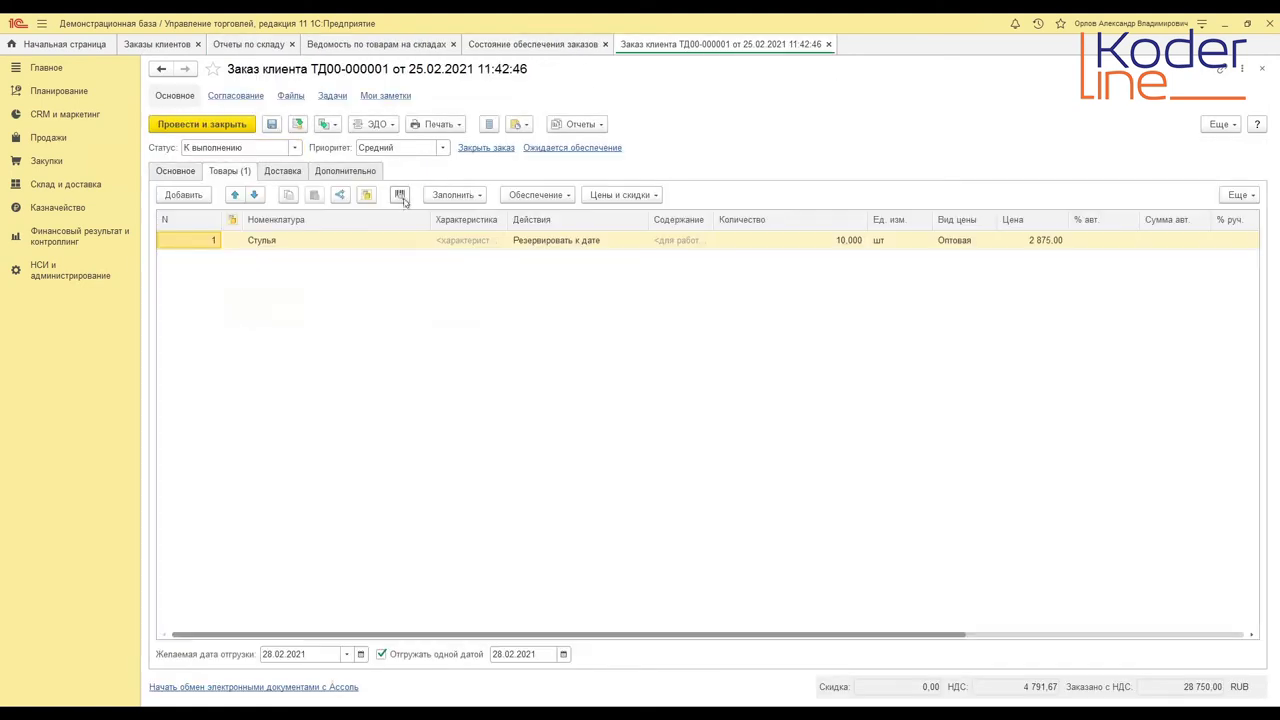
# - Set the customer order's Стулья line action to Отгрузить for all 10 pieces and post the order, keeping it open
pyautogui.click(570, 245)
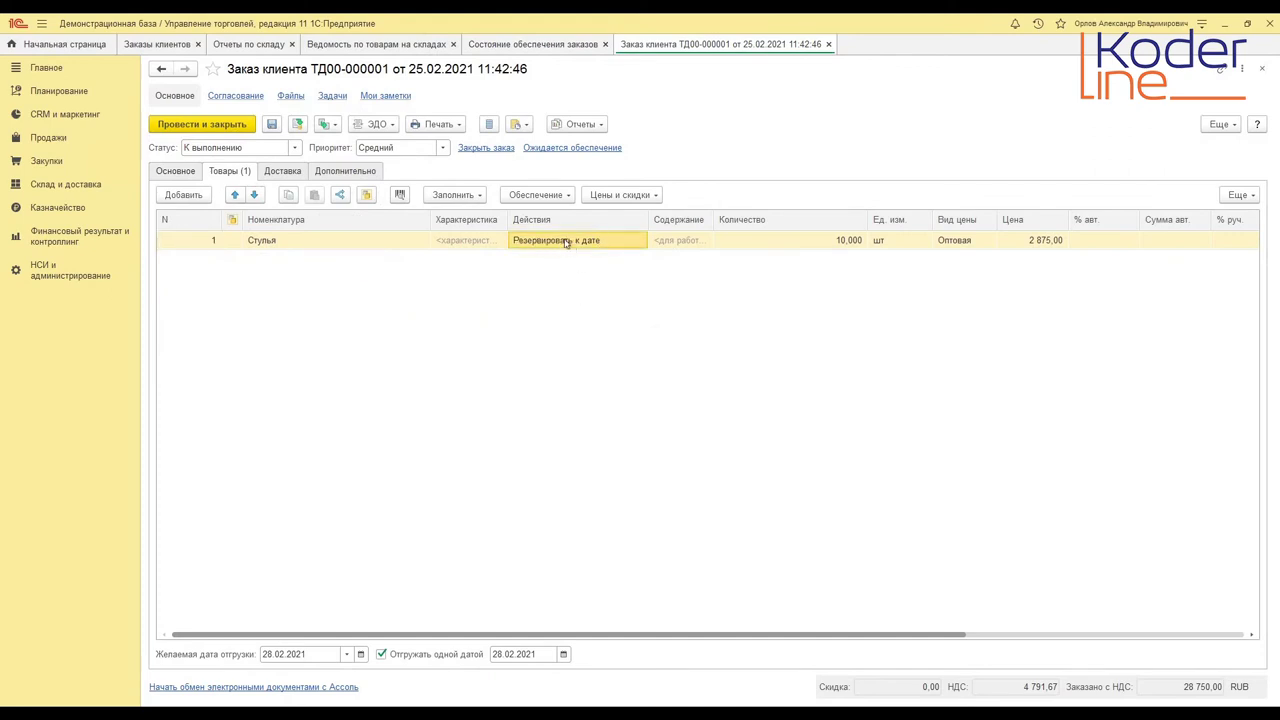
pyautogui.click(580, 242)
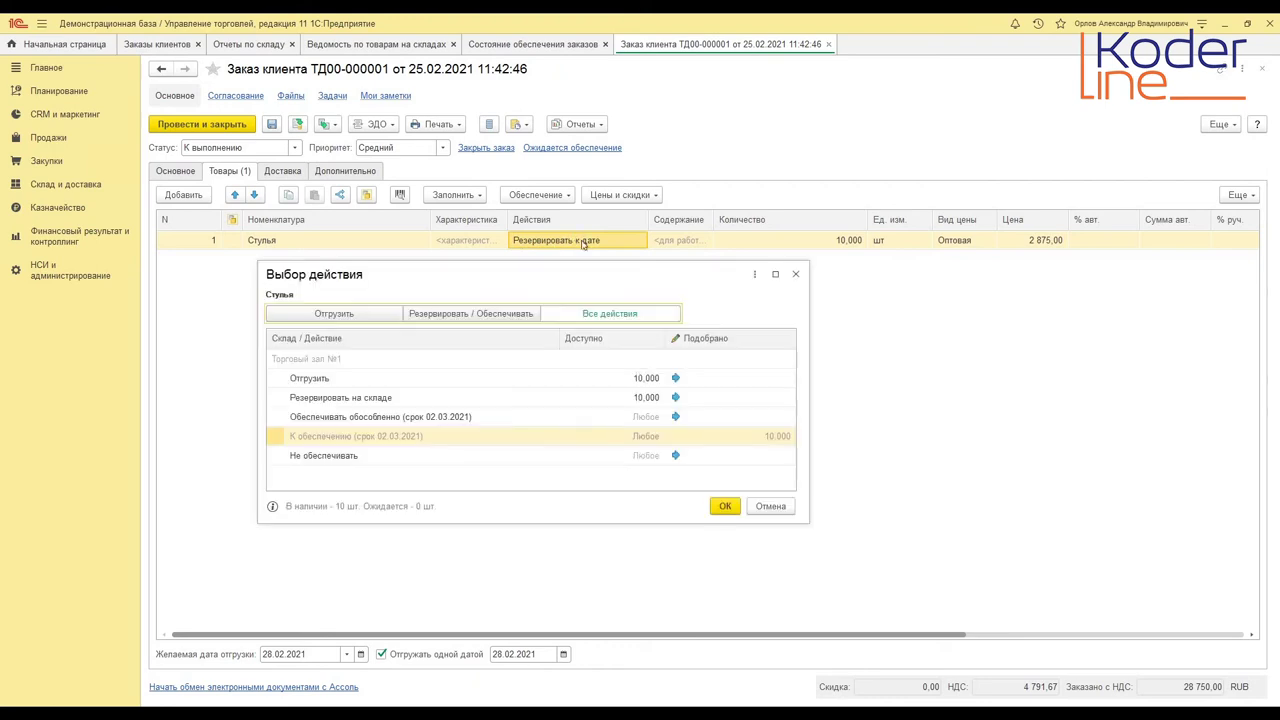
pyautogui.click(676, 379)
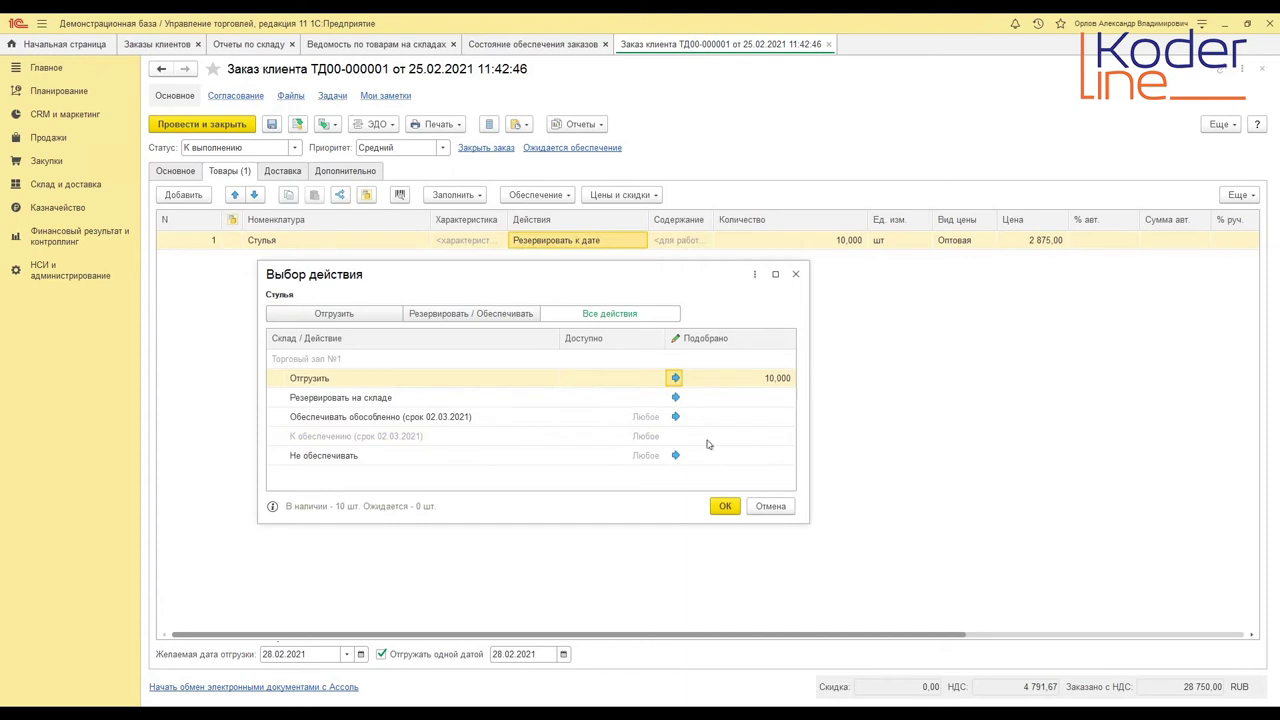
pyautogui.click(724, 506)
pyautogui.click(297, 125)
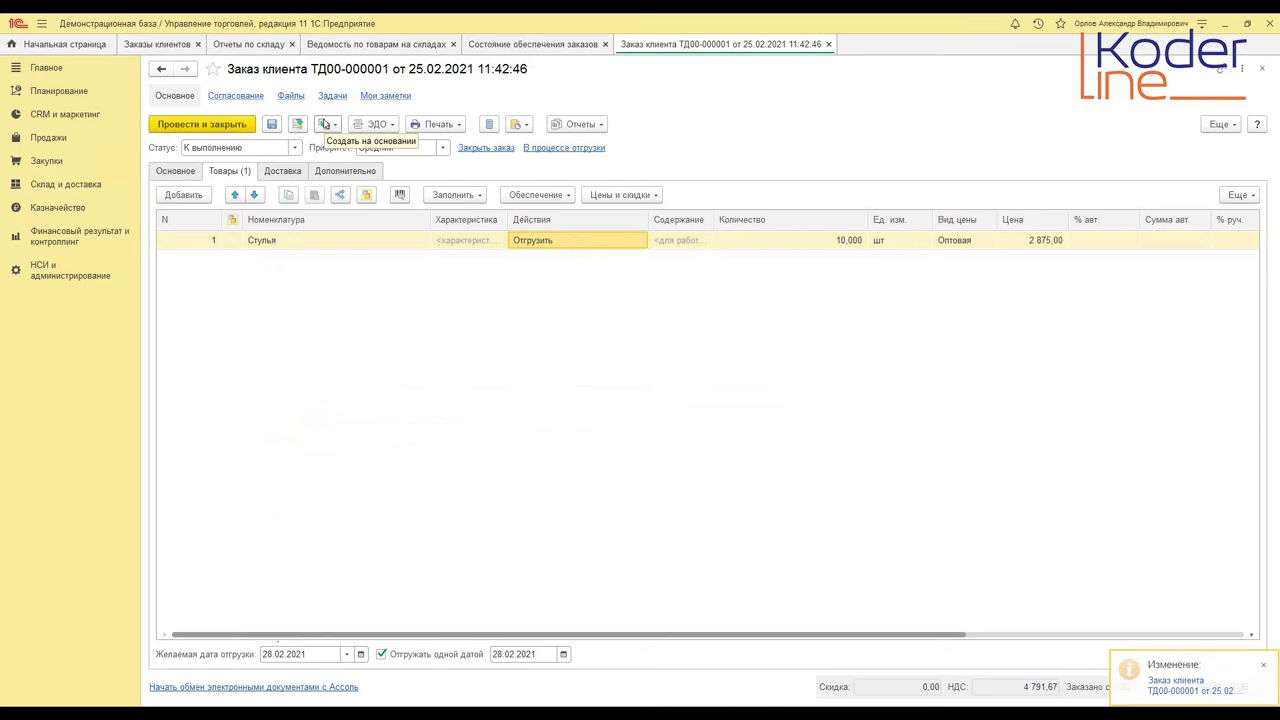
# - Create a Реализация товаров и услуг document from the customer order, dismissing the promotional news page and new-version notifications
pyautogui.click(325, 124)
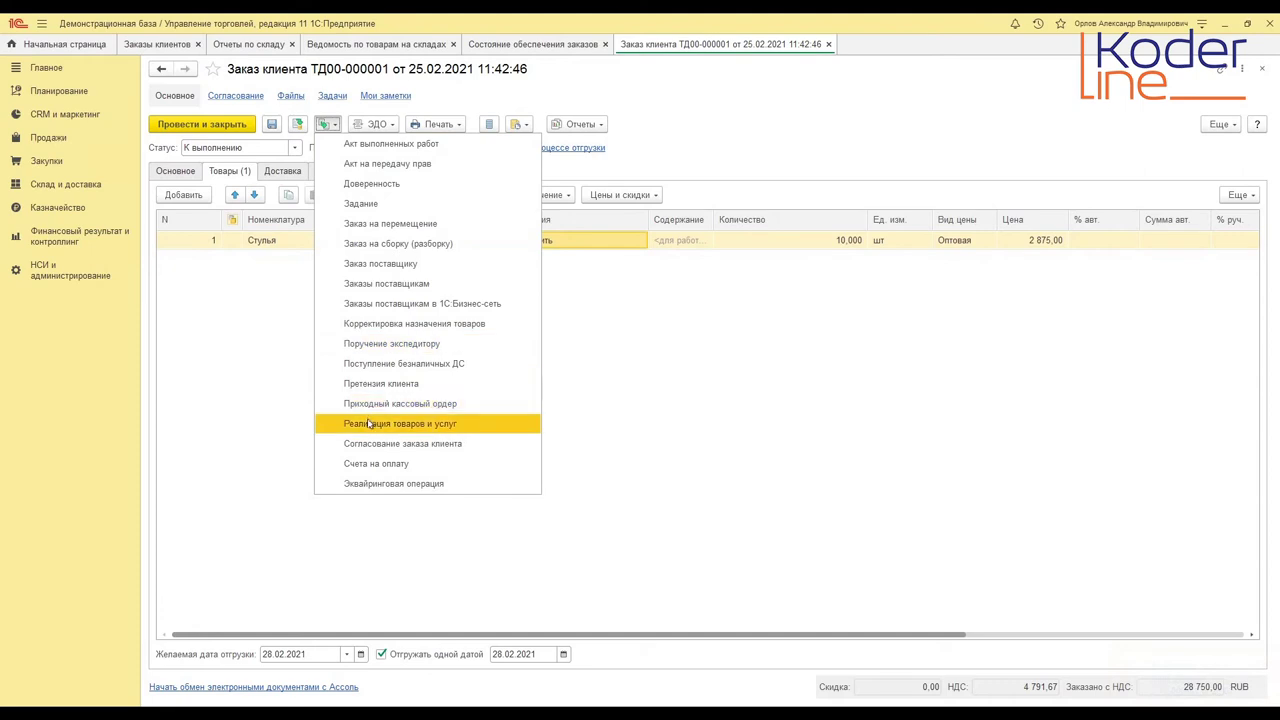
pyautogui.click(368, 423)
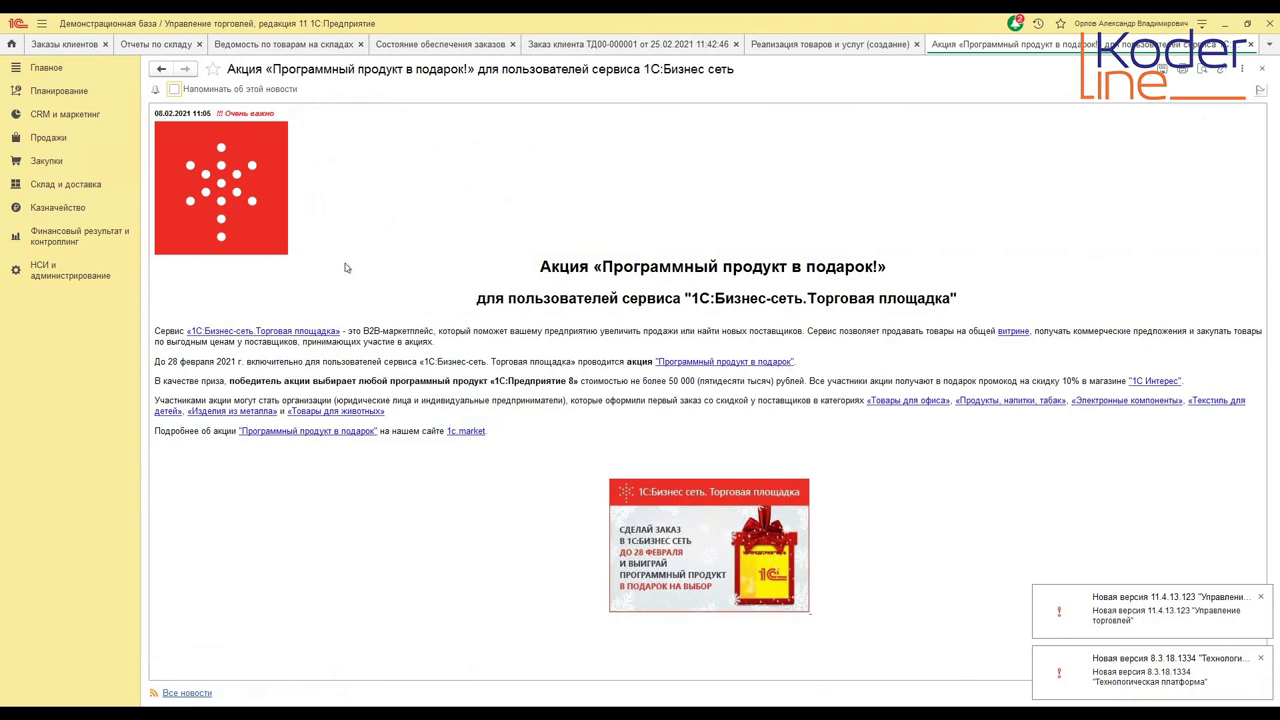
pyautogui.click(1250, 44)
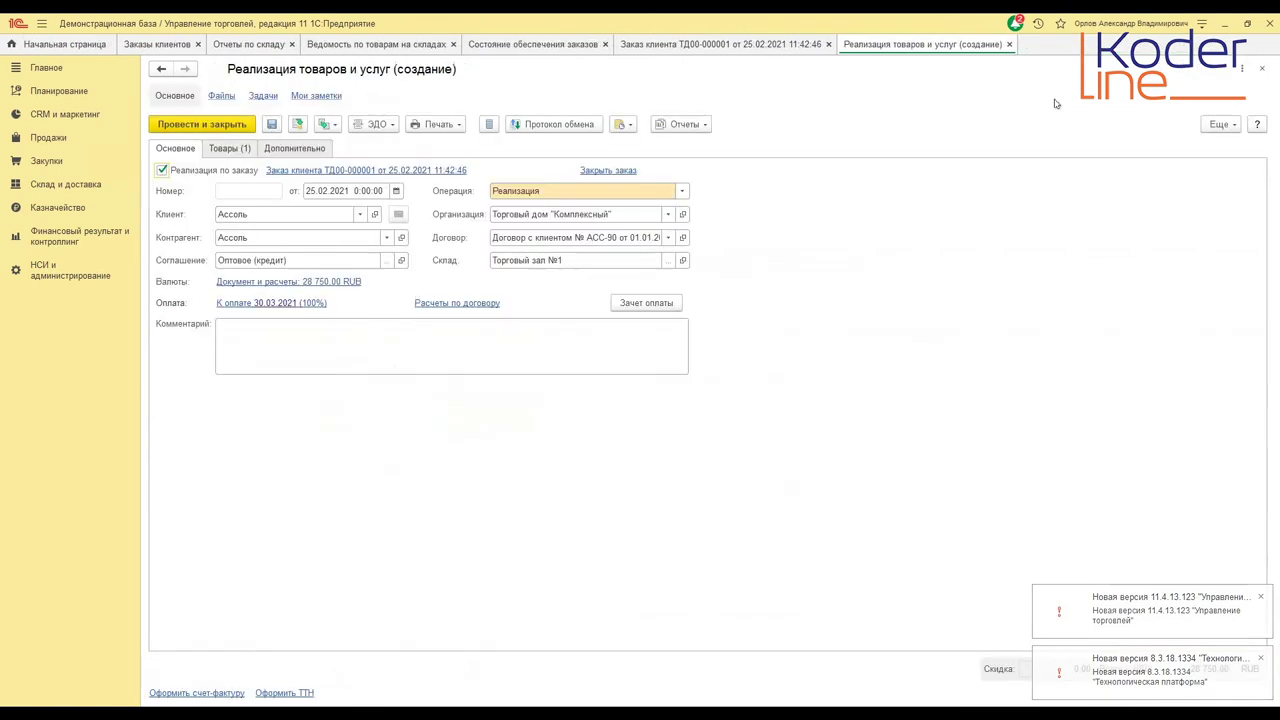
pyautogui.click(1260, 597)
pyautogui.click(1261, 659)
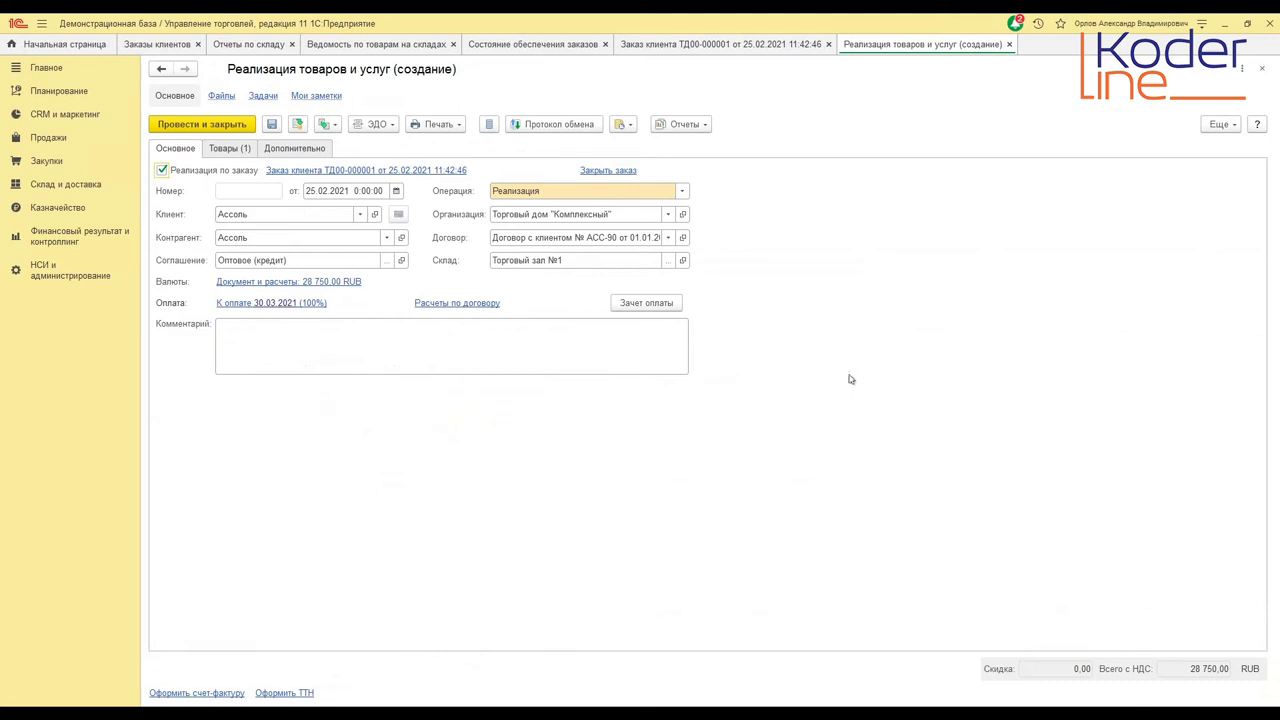
# - Set the sales document's Подразделение to Отдел продаж торгового направления and try to post the document
pyautogui.click(296, 124)
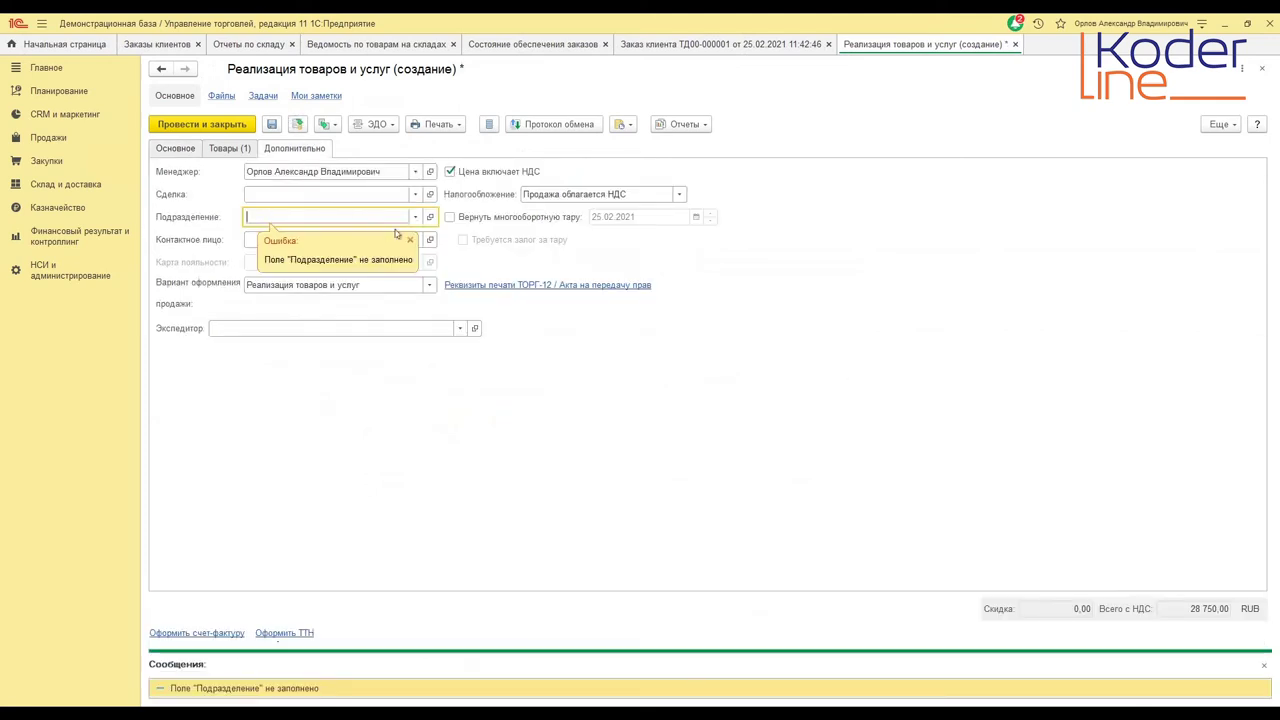
pyautogui.click(413, 218)
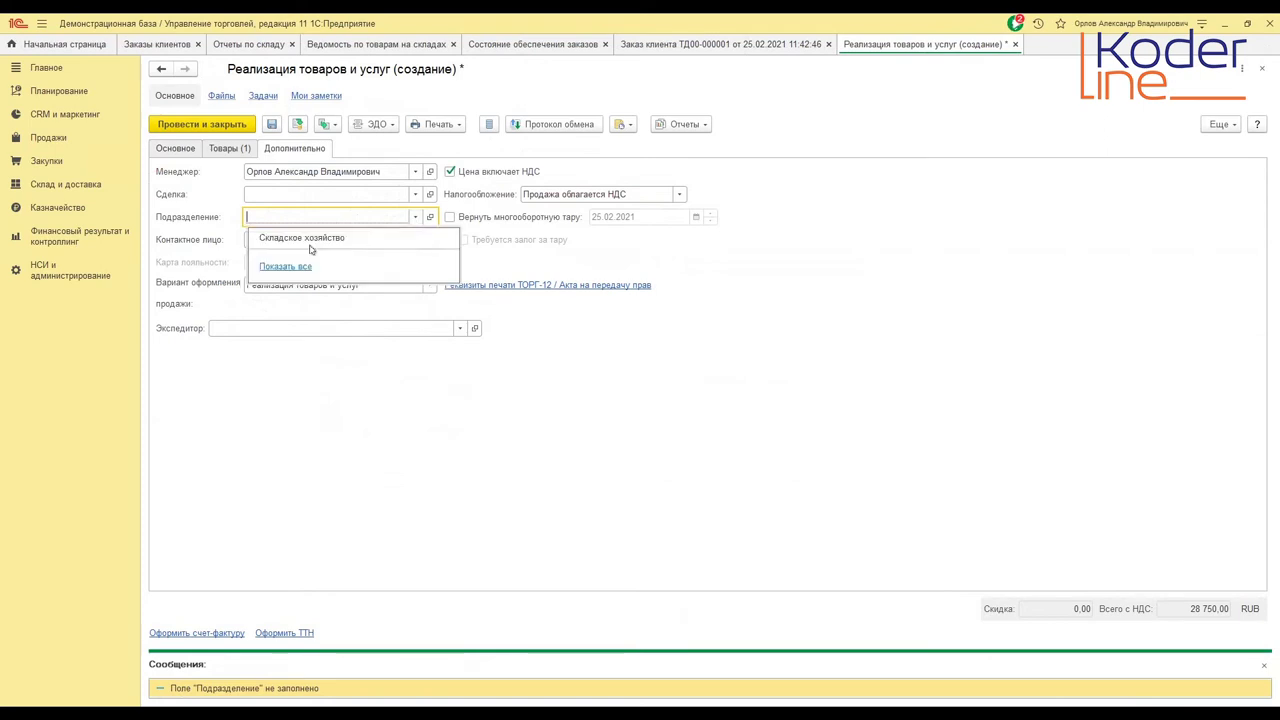
pyautogui.click(272, 265)
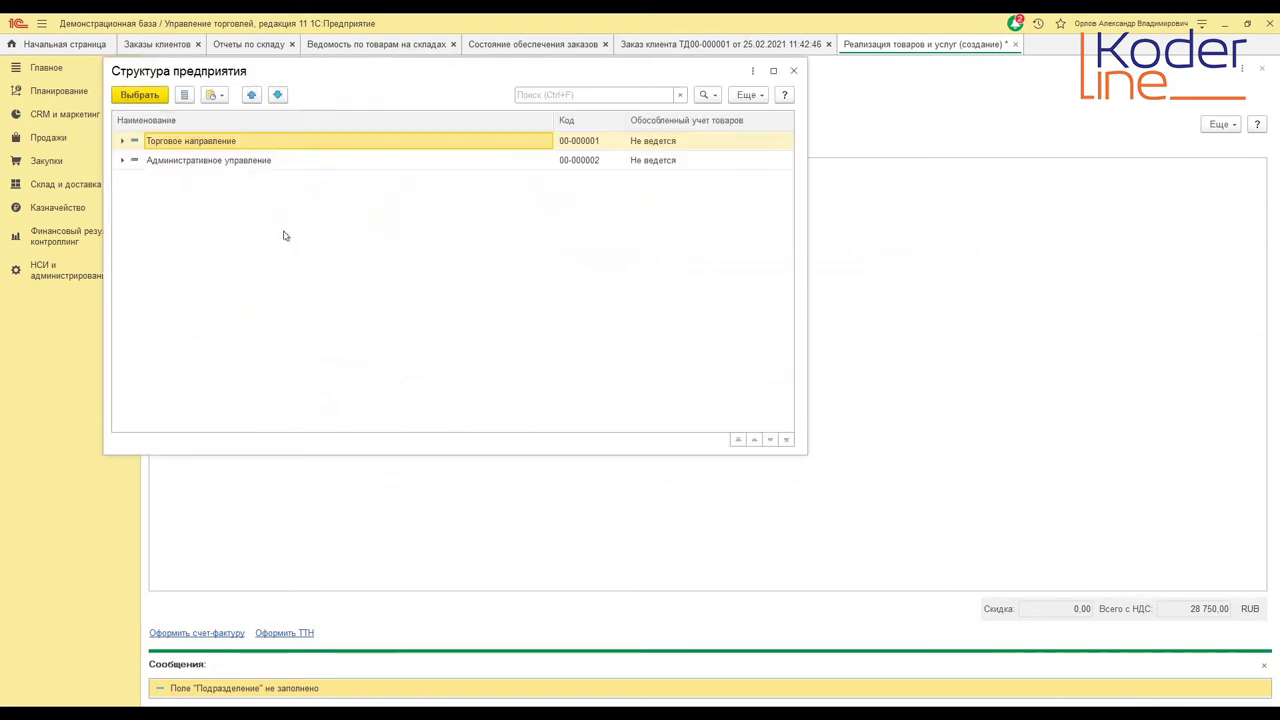
pyautogui.click(122, 141)
pyautogui.doubleClick(208, 298)
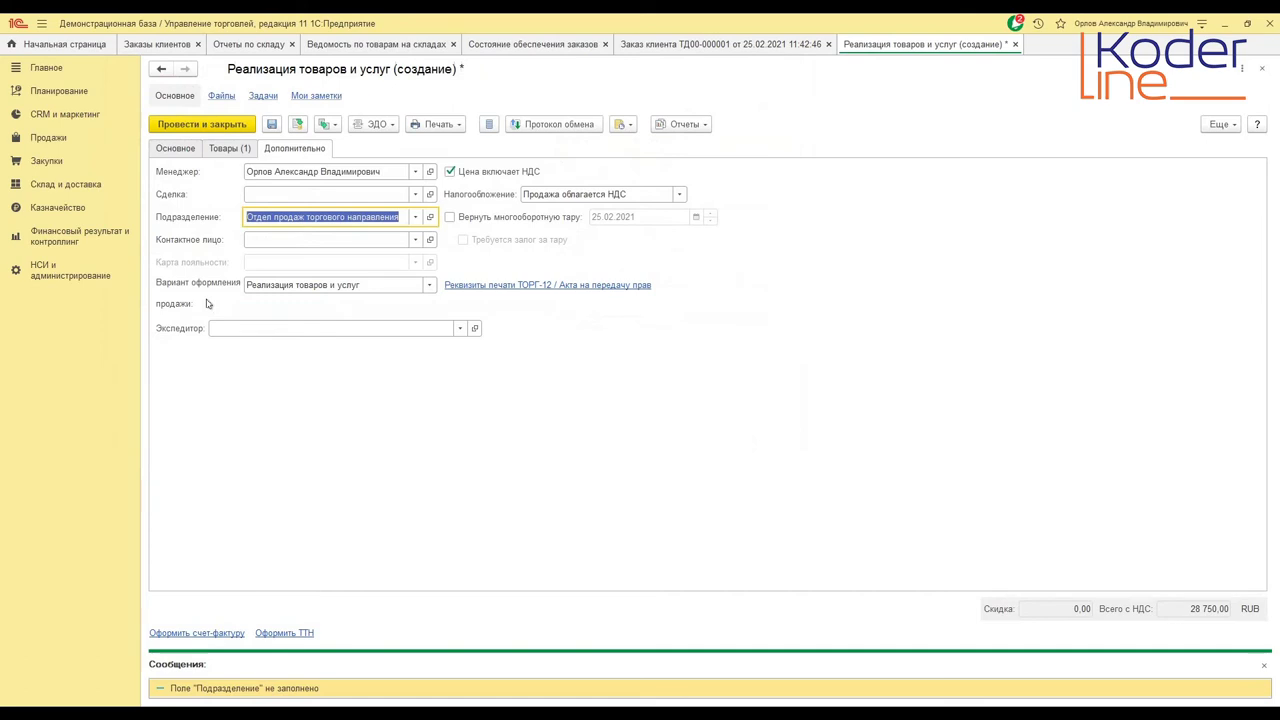
pyautogui.click(177, 128)
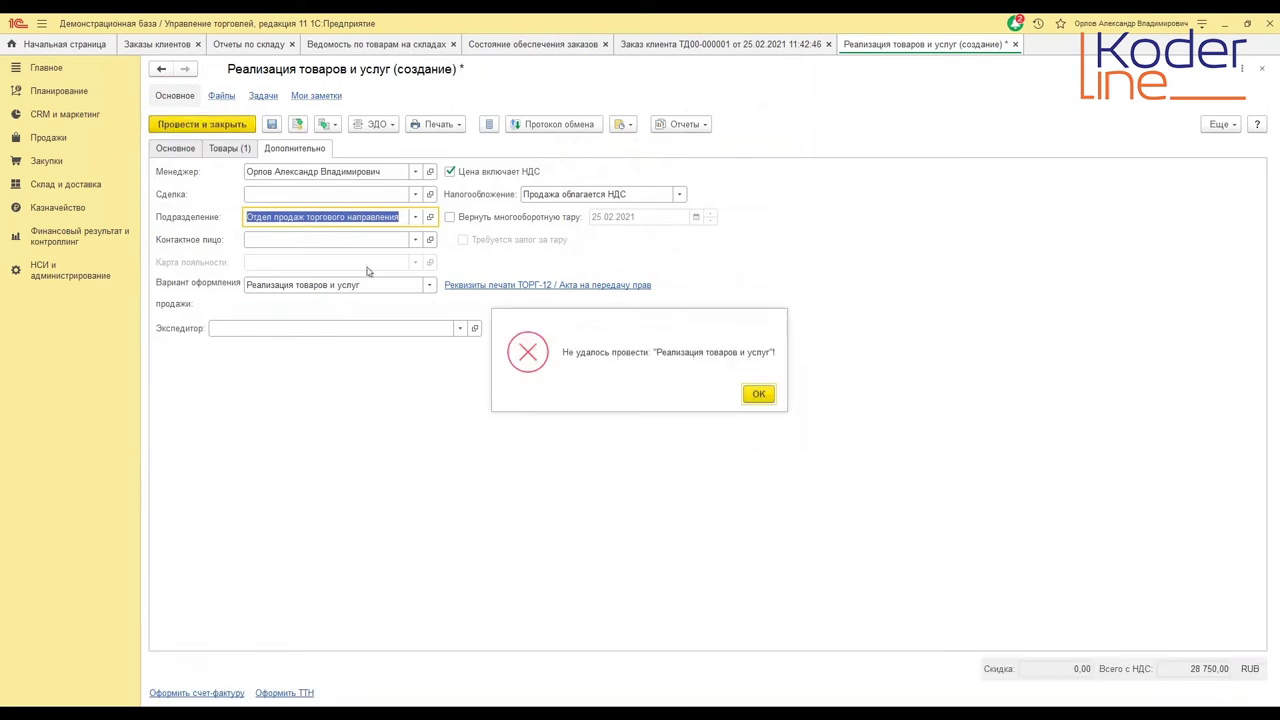
pyautogui.click(758, 394)
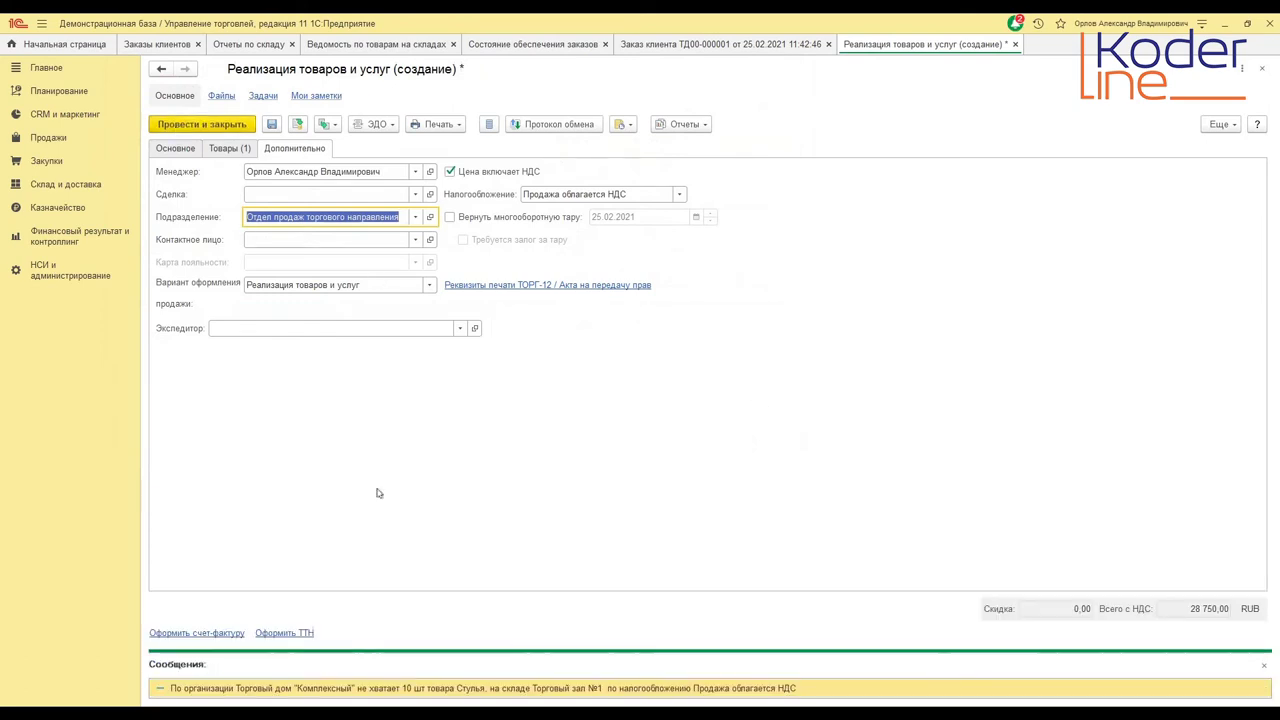
# - Set the sales document's Организация to ИП "Предприниматель"
pyautogui.click(183, 150)
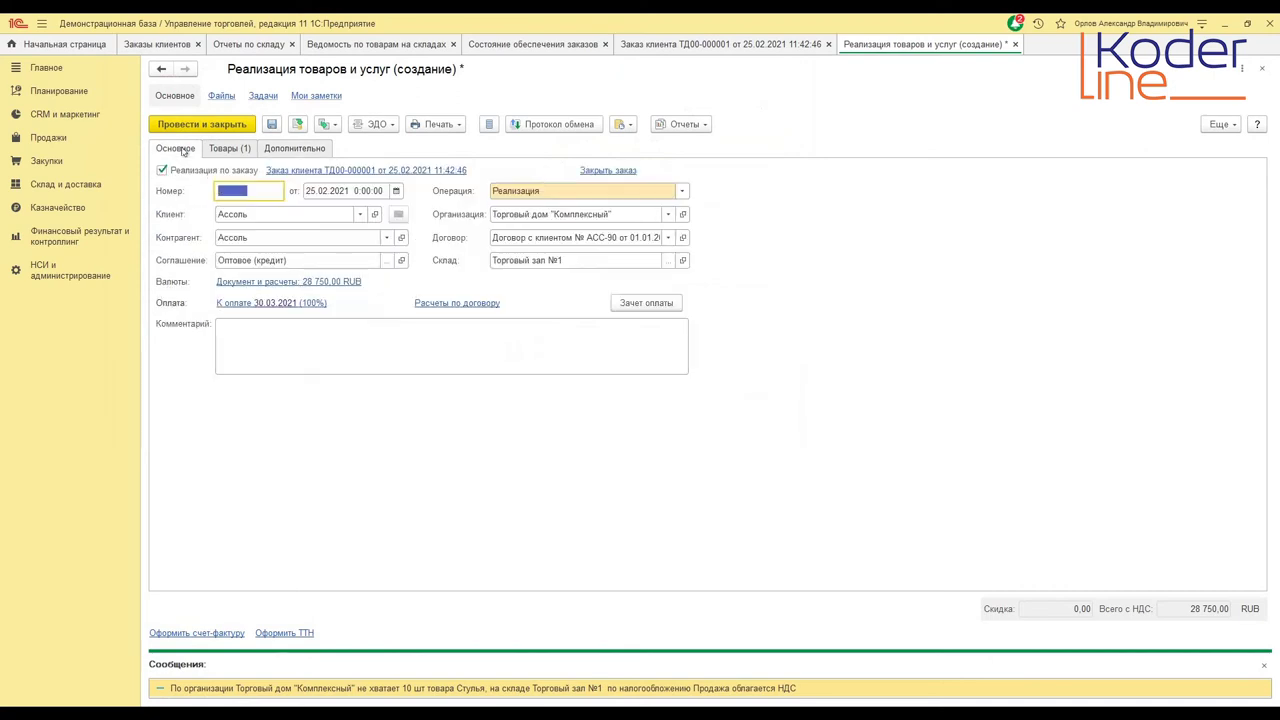
pyautogui.click(668, 217)
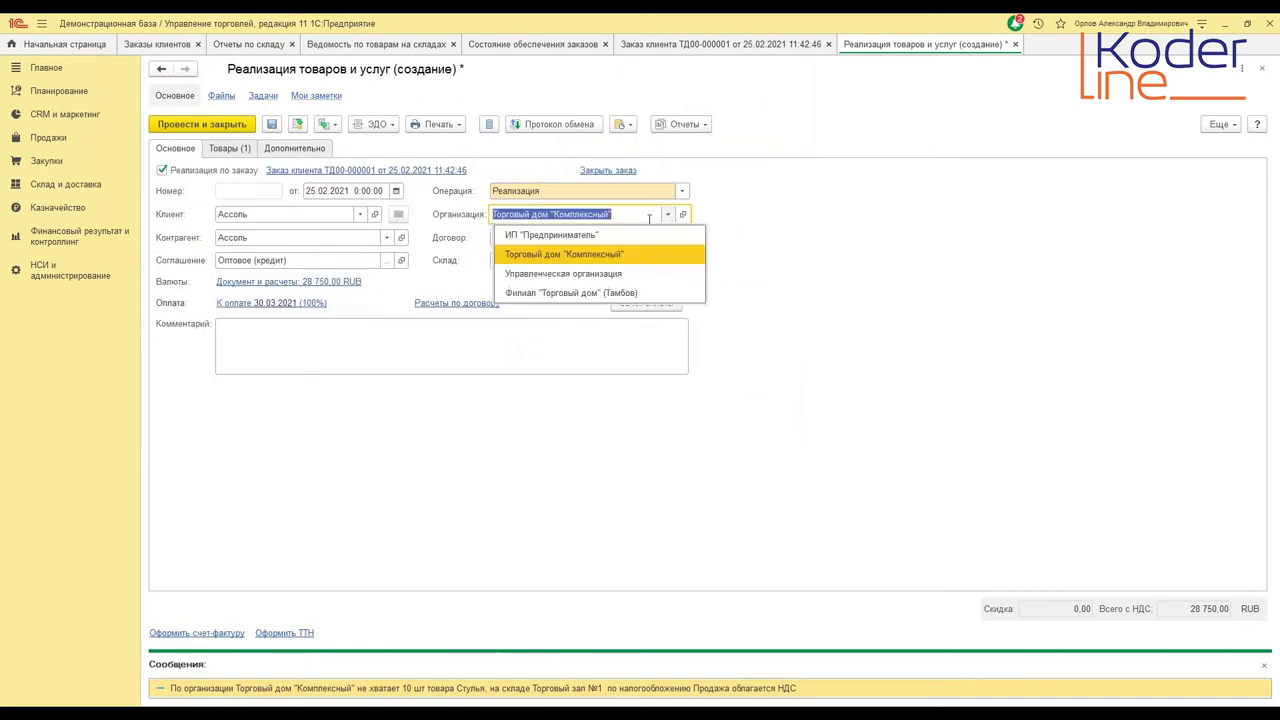
pyautogui.click(607, 234)
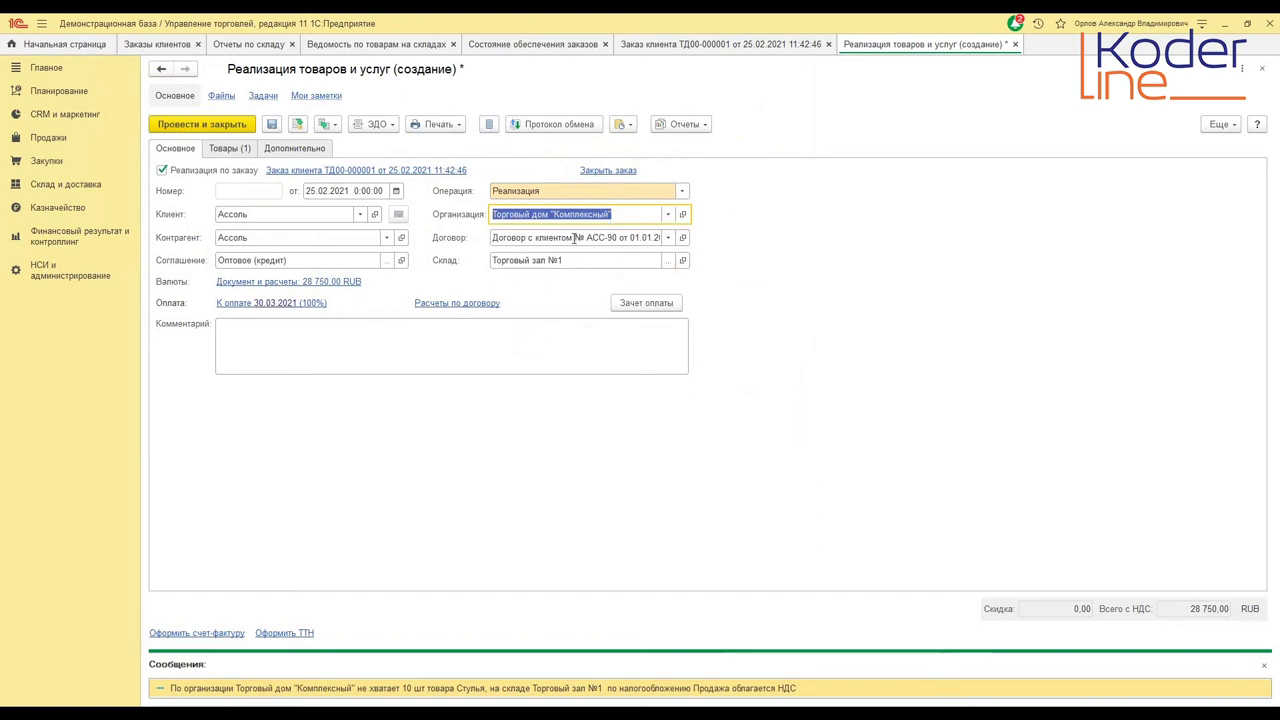
# - Create and save a customer contract named Договор, valid from 22.02.2021, for the sales document's Договор field
pyautogui.click(668, 238)
pyautogui.click(549, 278)
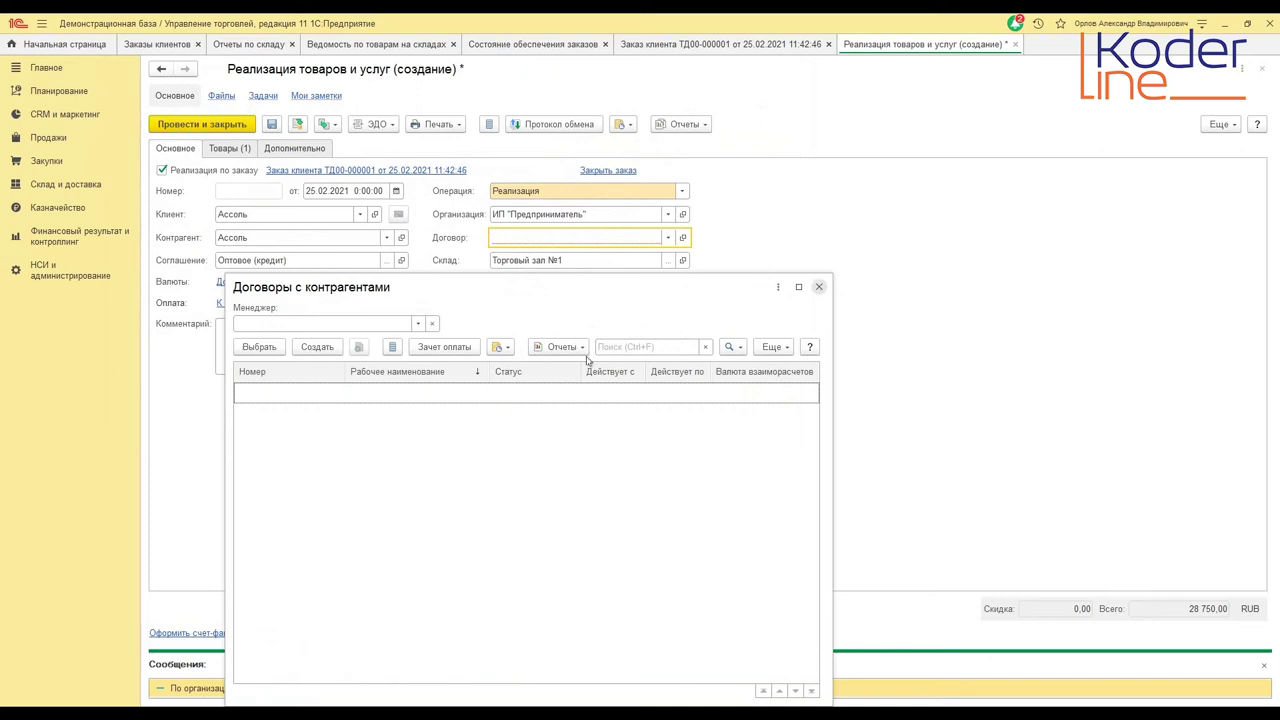
pyautogui.click(316, 347)
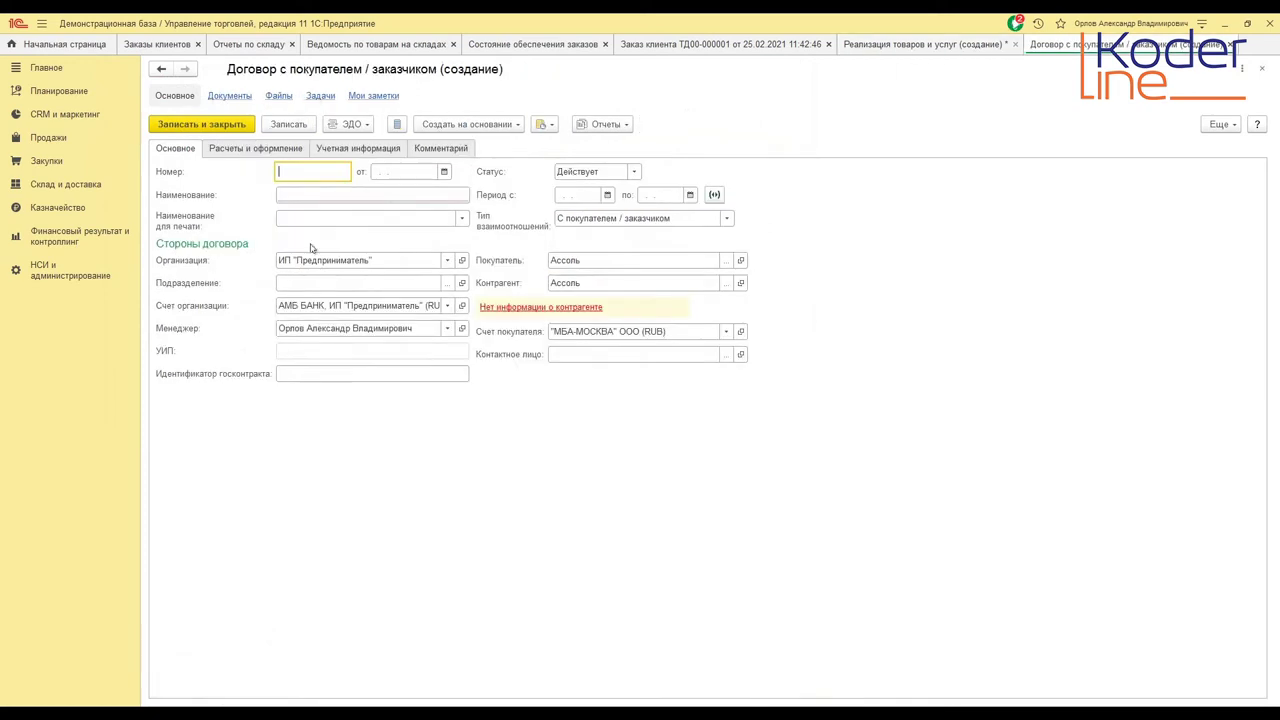
pyautogui.click(307, 194)
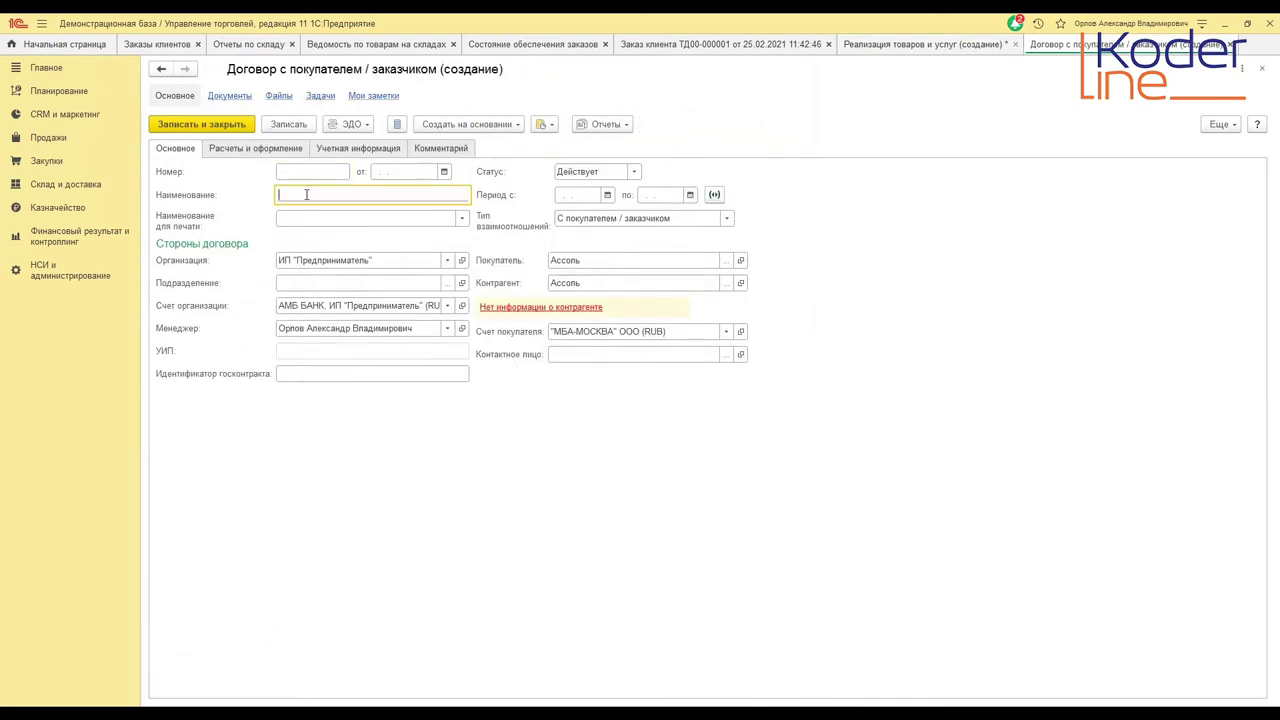
pyautogui.write('Договор')
pyautogui.click(607, 194)
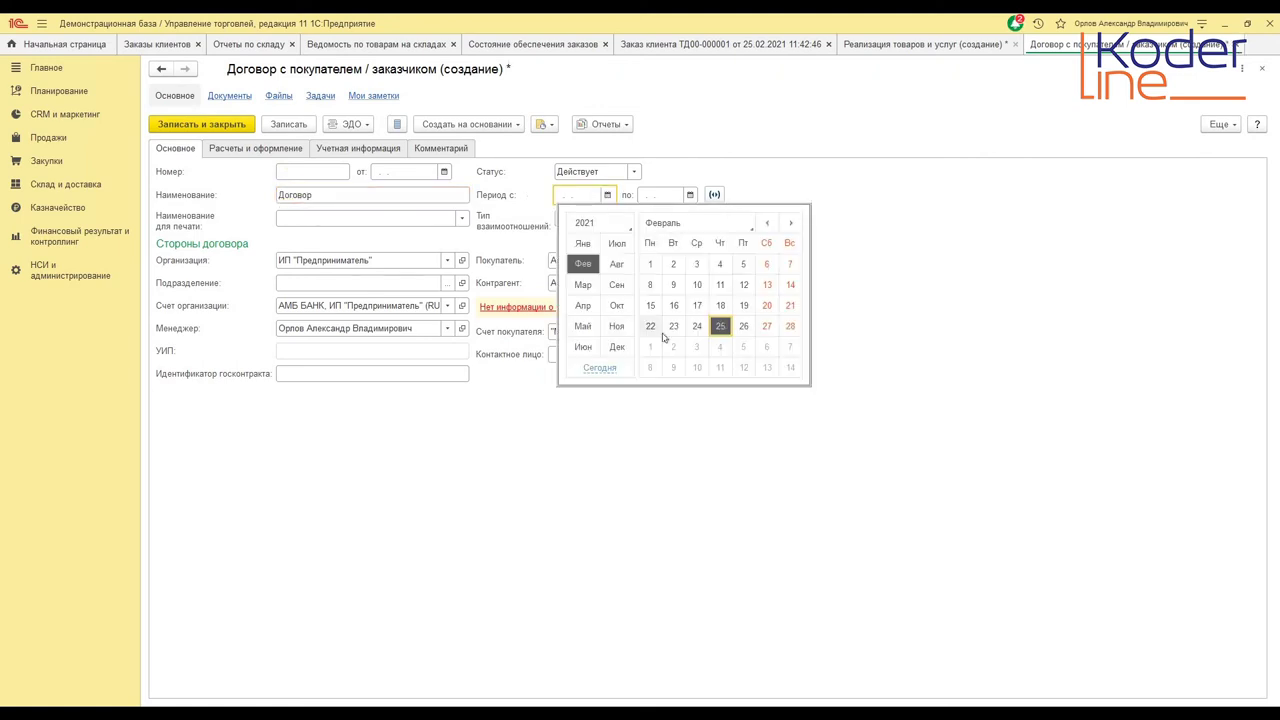
pyautogui.click(651, 326)
pyautogui.click(236, 127)
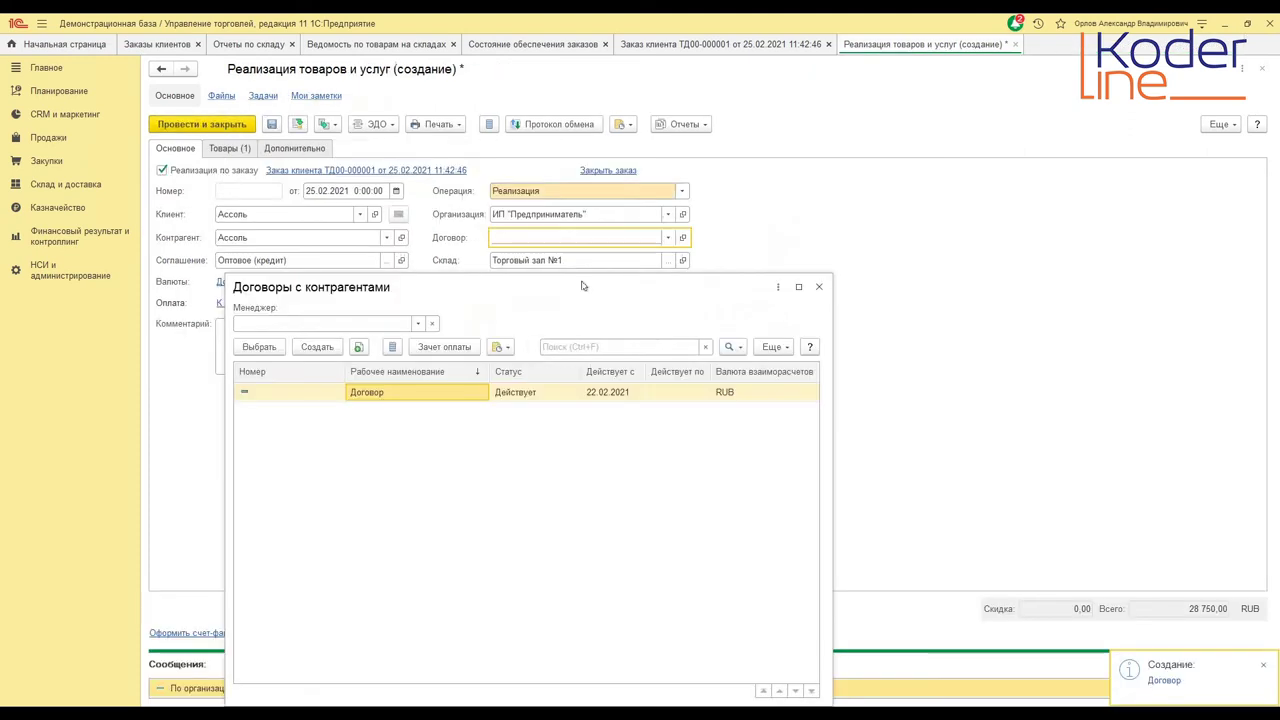
# - Choose the new contract Договор in the sales document, then post and close the document
pyautogui.doubleClick(445, 391)
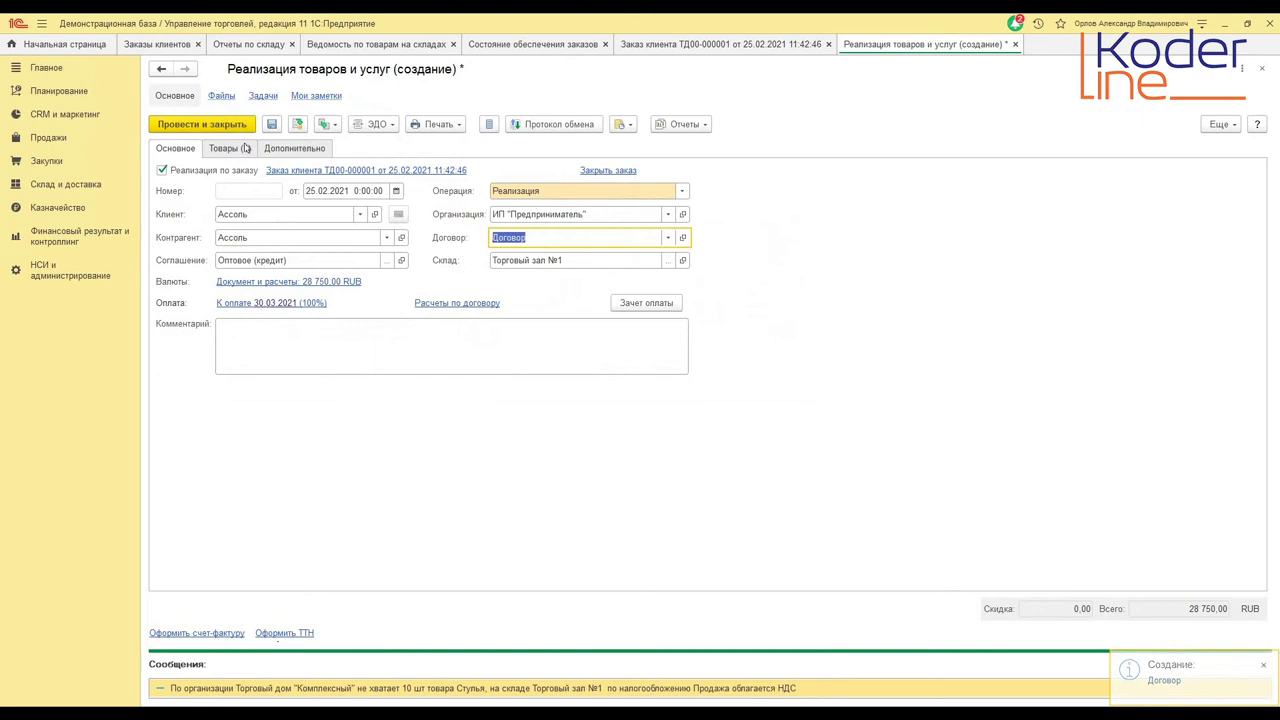
pyautogui.click(236, 148)
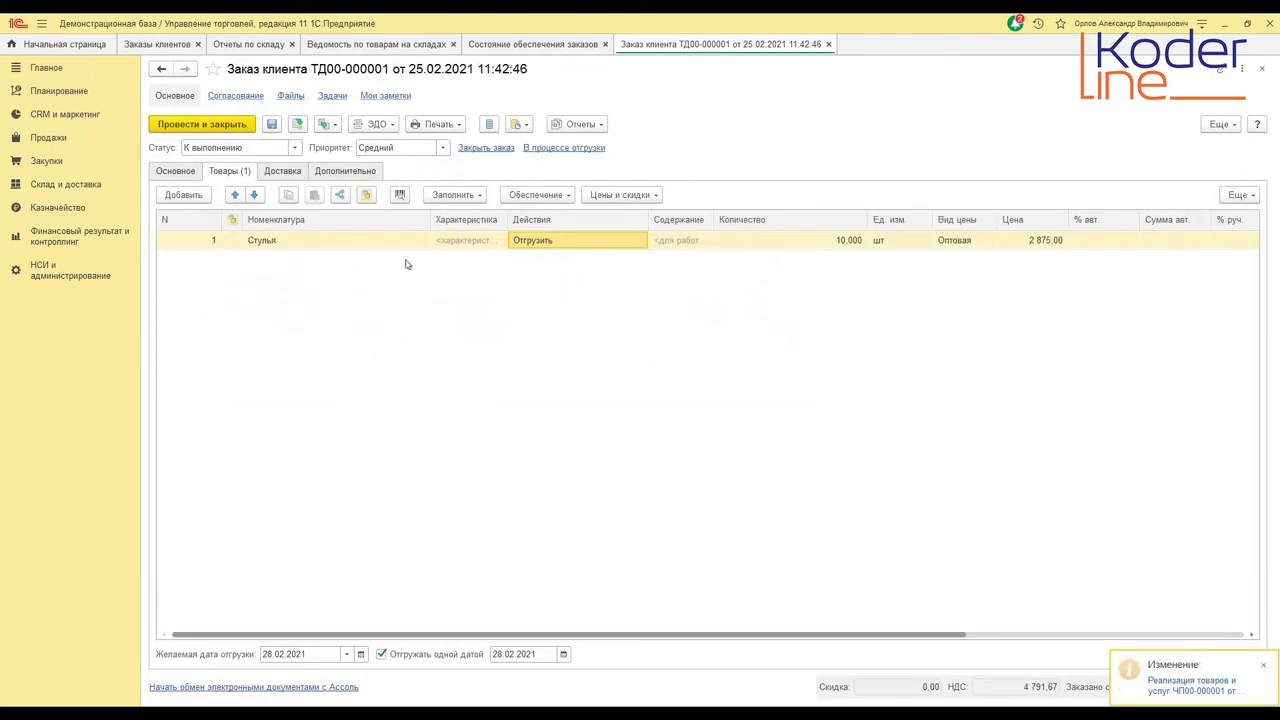
# - Review the customer order's related documents, open the linked Реализация товаров и услуг, and close both views
pyautogui.click(591, 126)
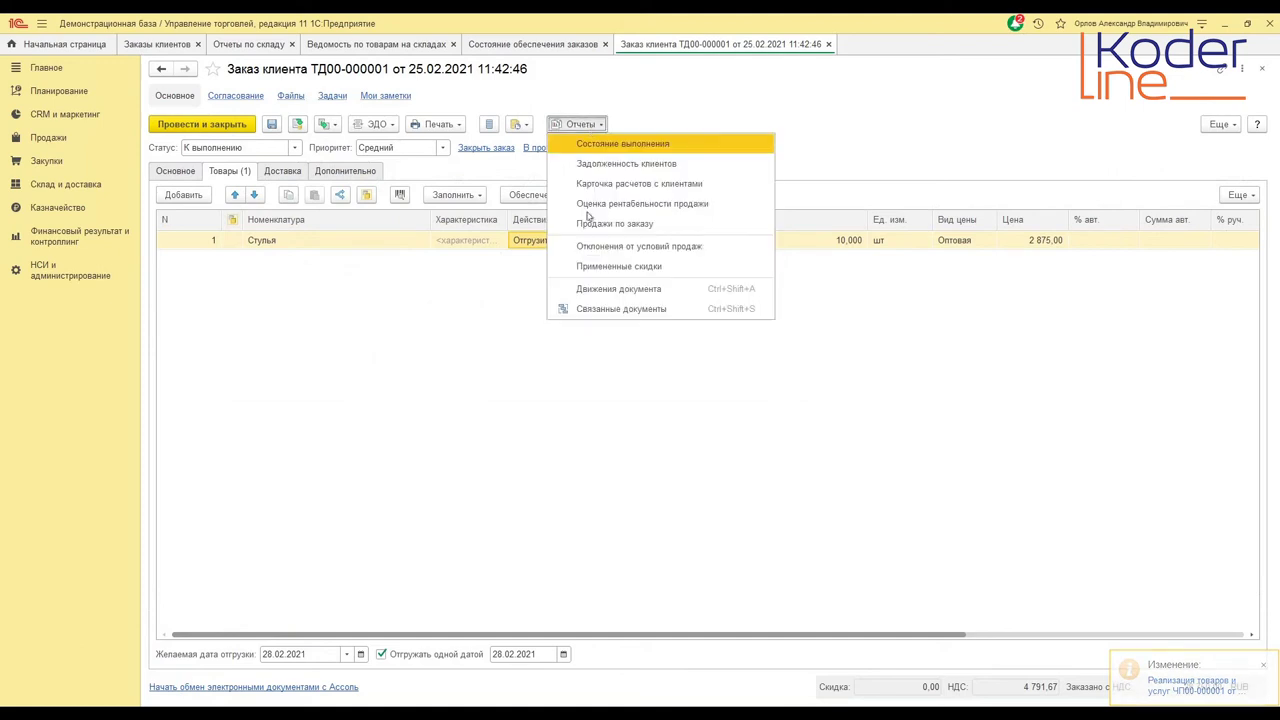
pyautogui.click(600, 266)
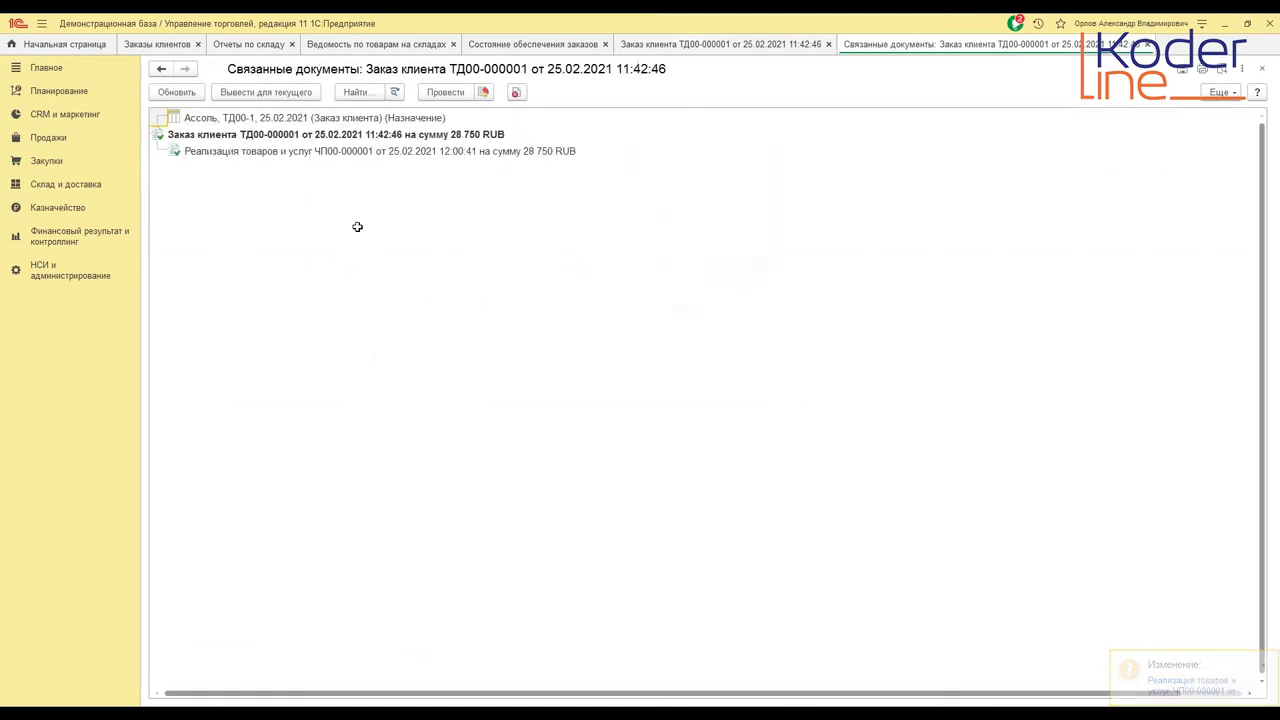
pyautogui.click(243, 150)
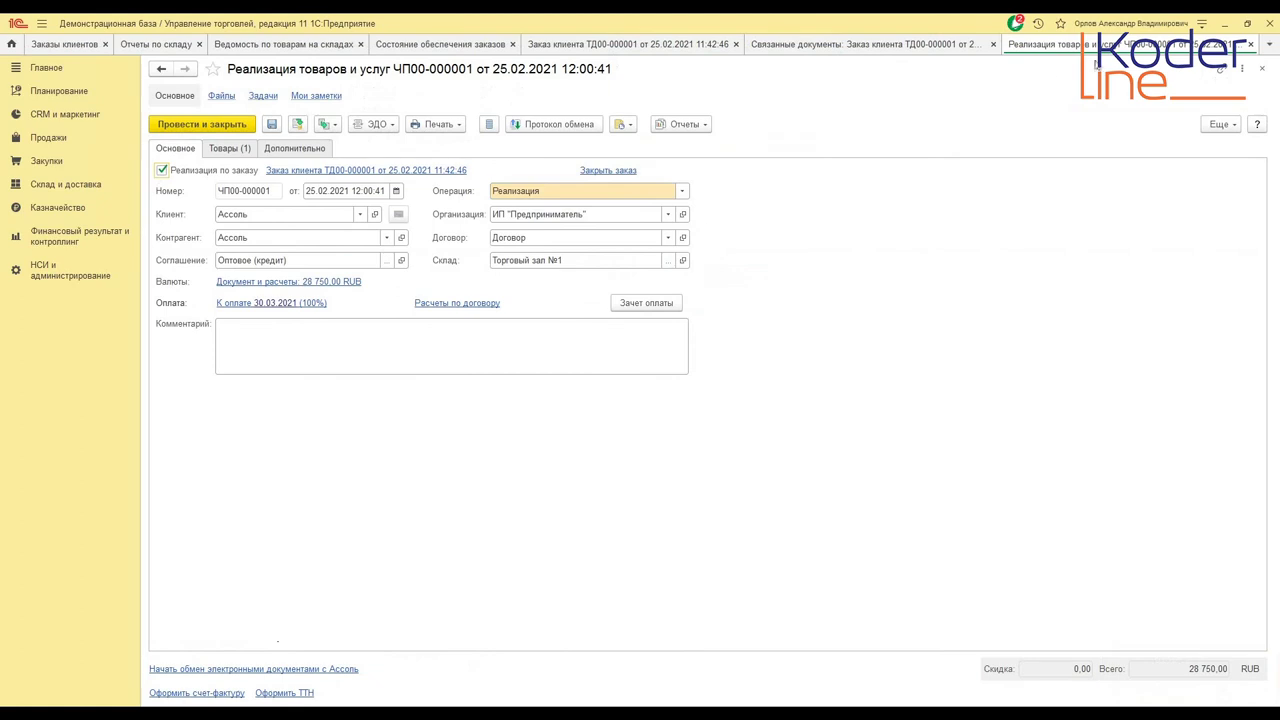
pyautogui.click(1251, 45)
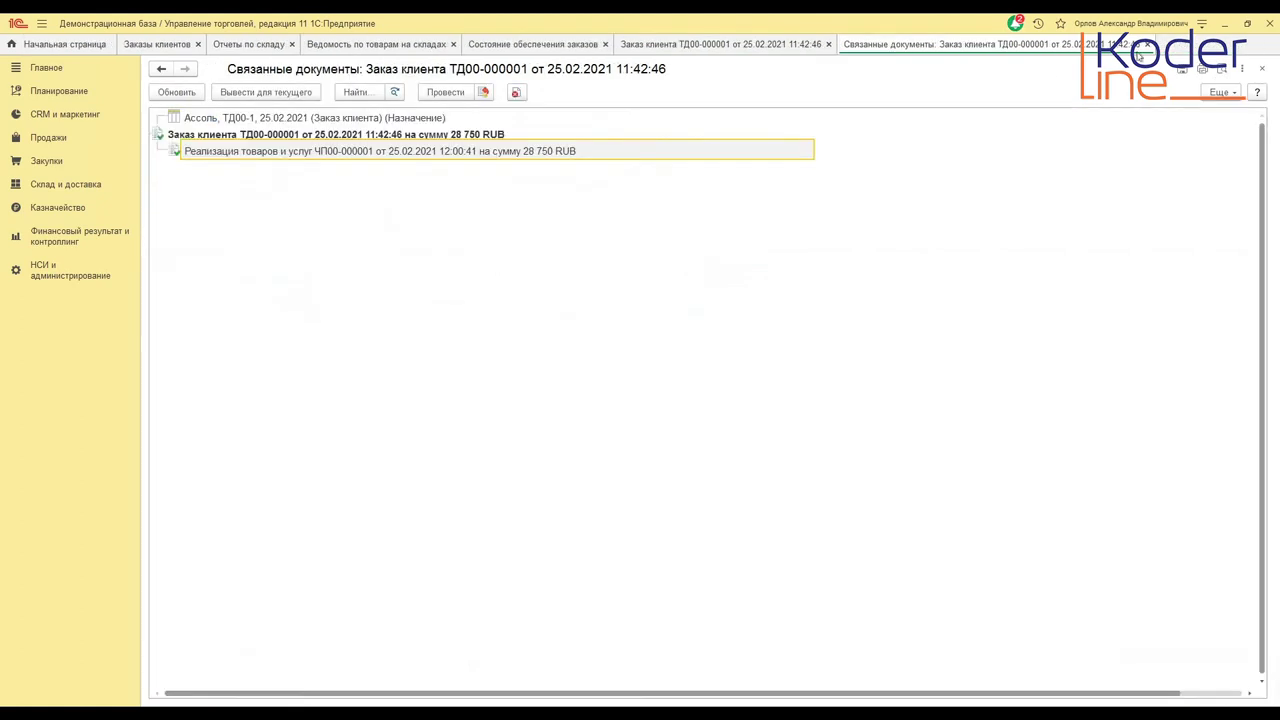
pyautogui.click(1148, 44)
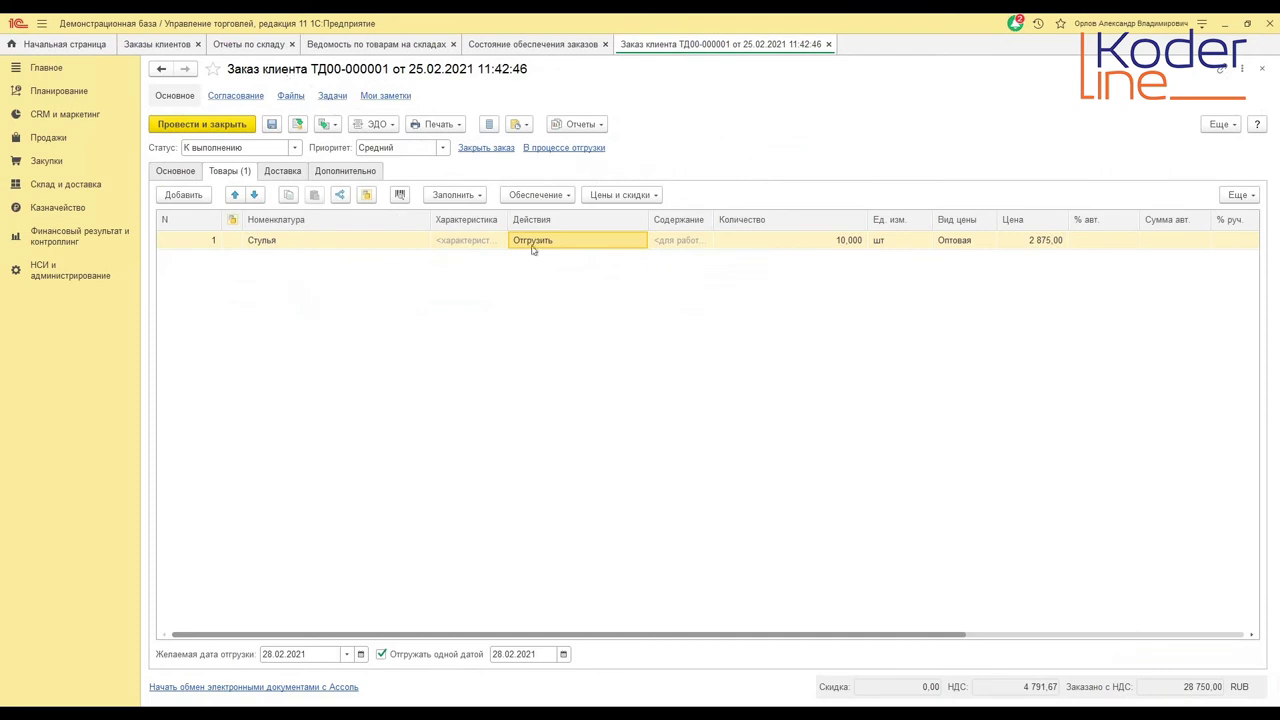
# - Check Состояние обеспечения заказов for Торговый зал №1, then close it and the customer order form
pyautogui.click(532, 45)
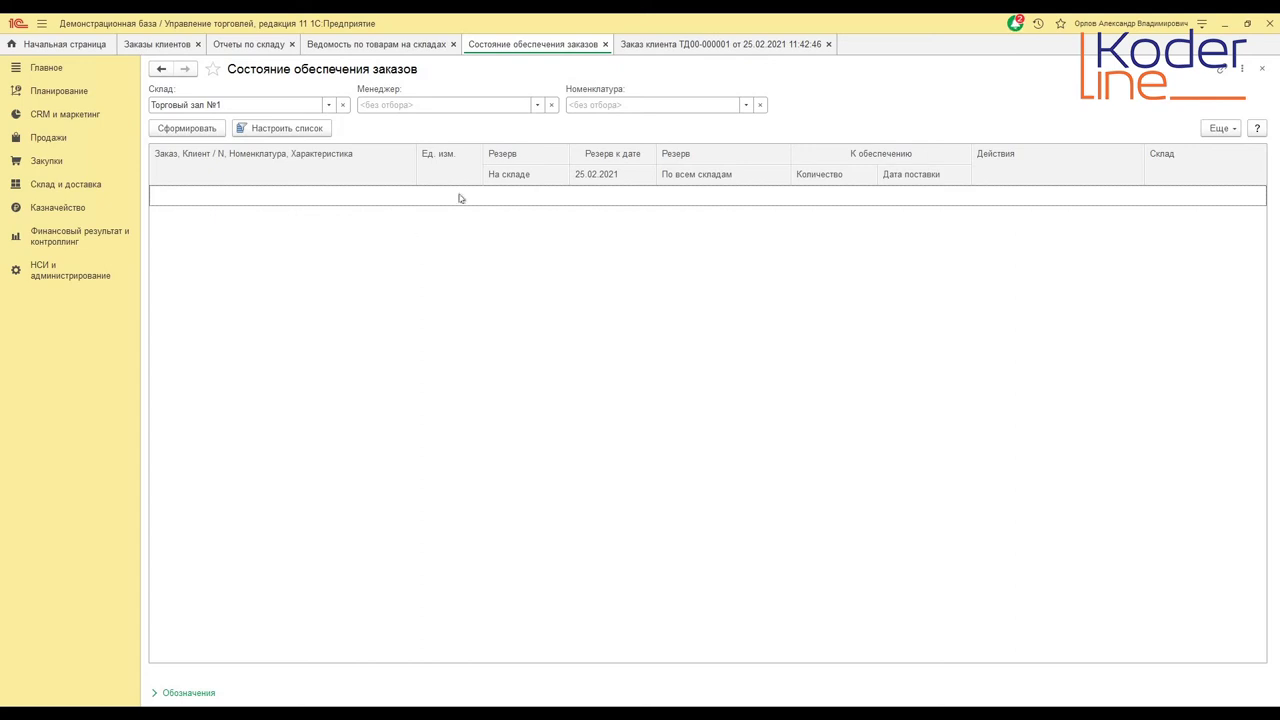
pyautogui.click(605, 44)
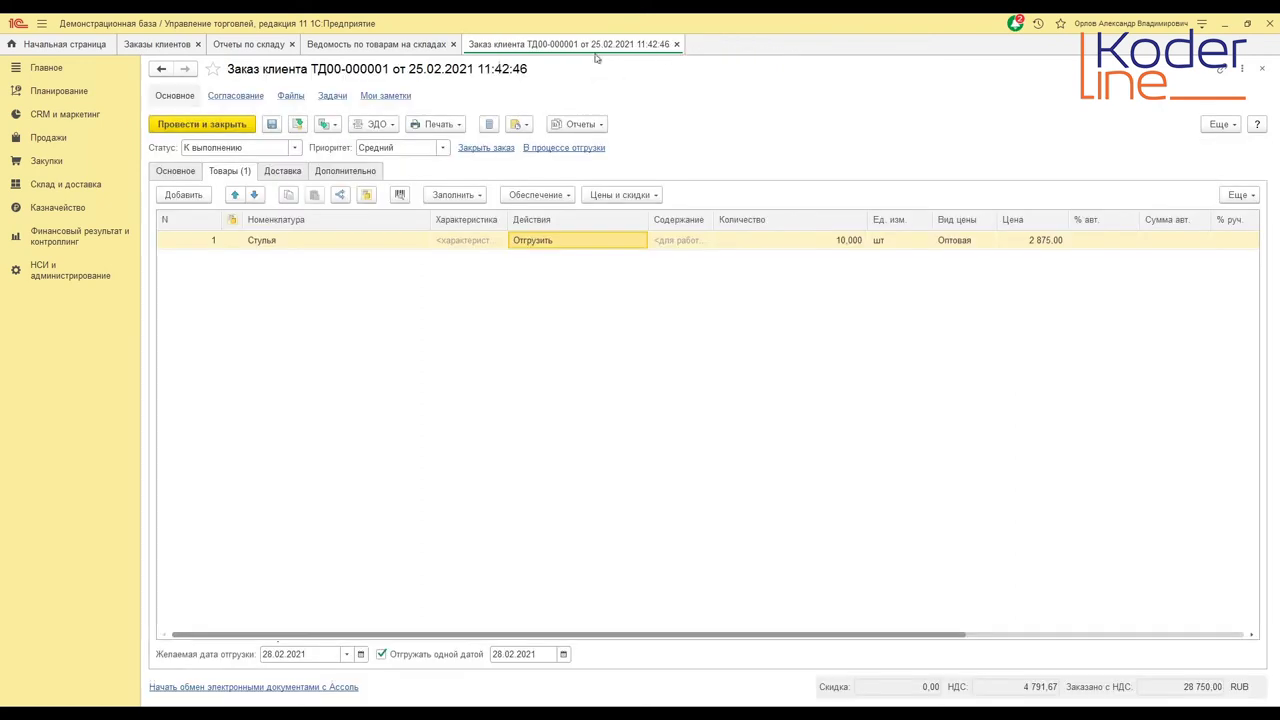
pyautogui.click(676, 44)
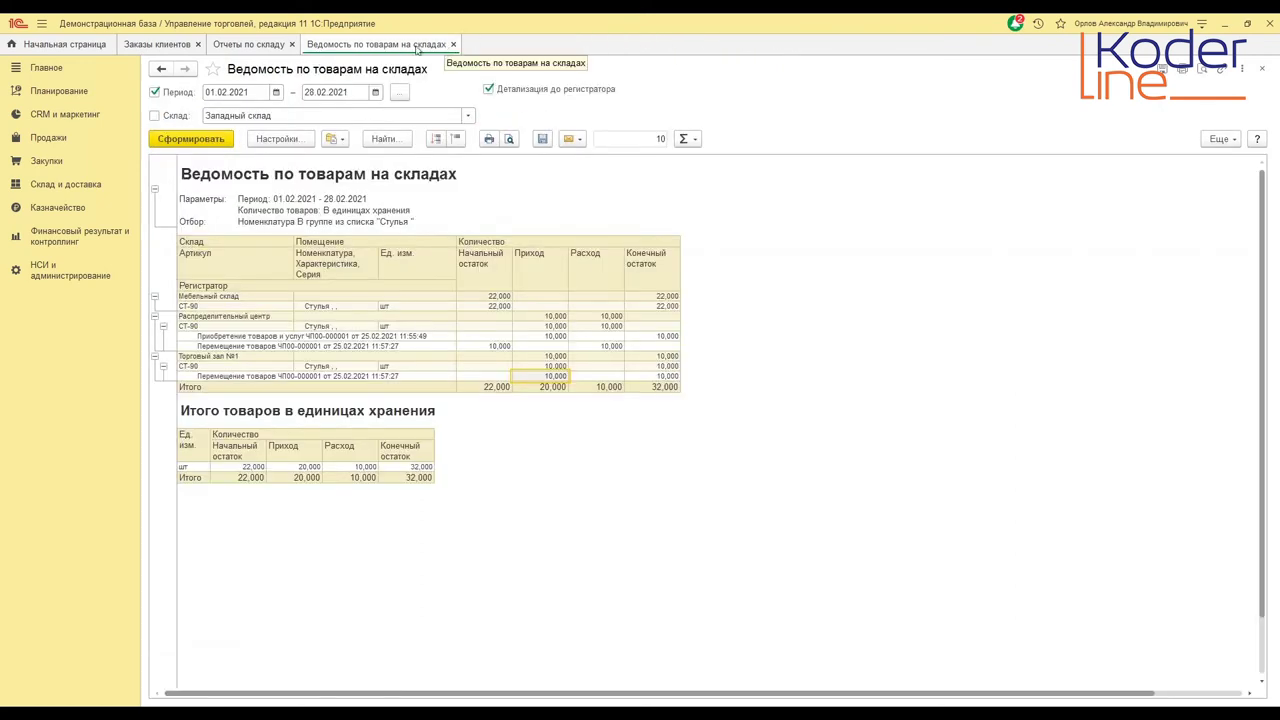
# - Regenerate the Ведомость по товарам на складах report to examine the chair movements, and close the Отчеты по складу page
pyautogui.click(193, 143)
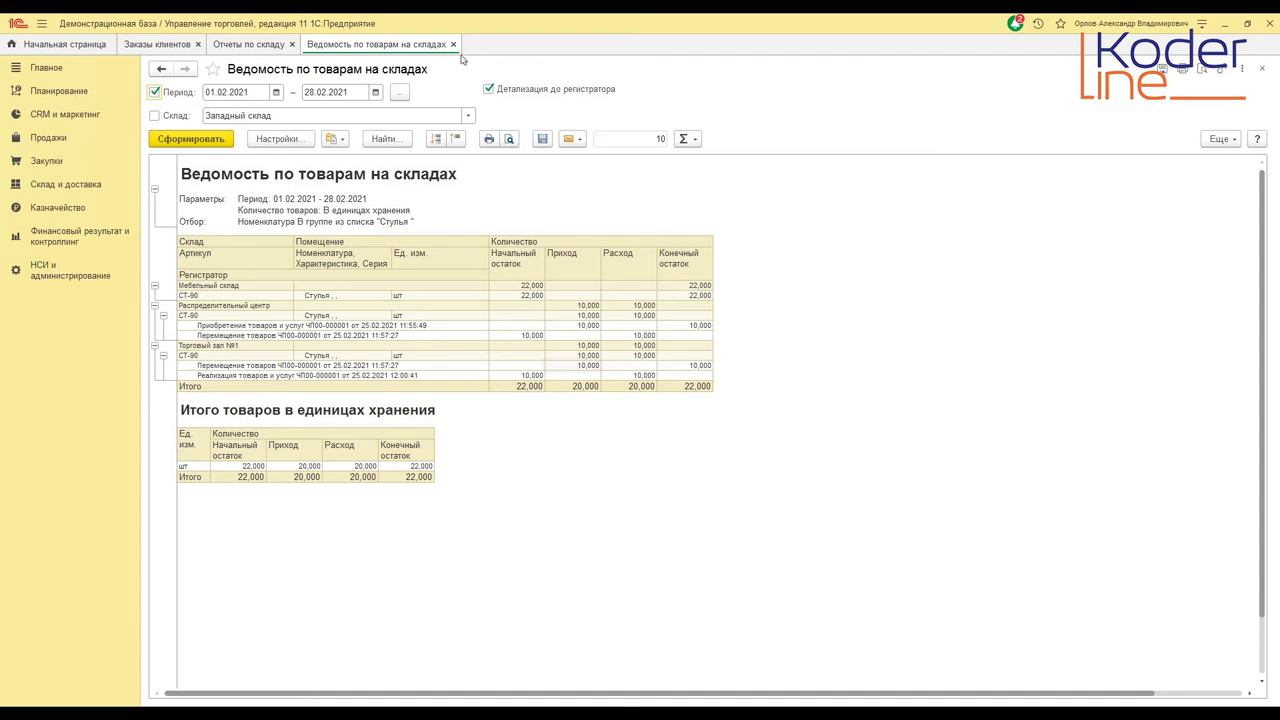
pyautogui.click(232, 47)
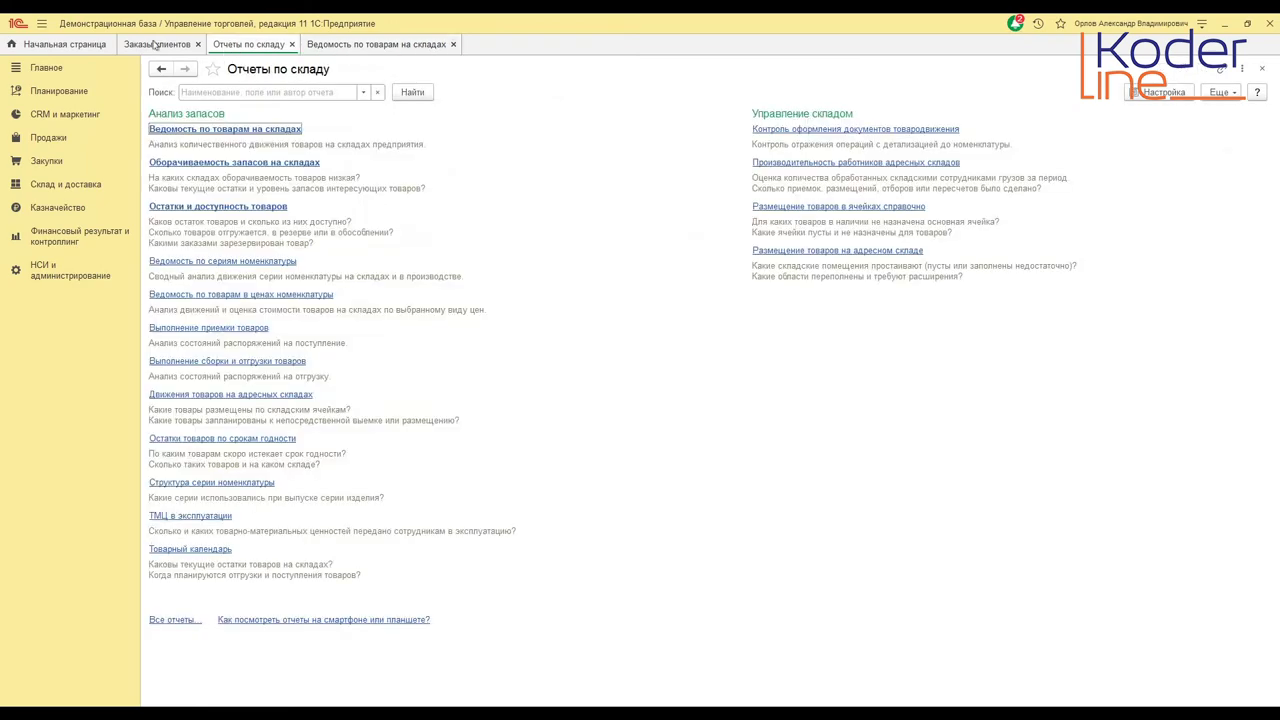
pyautogui.click(291, 44)
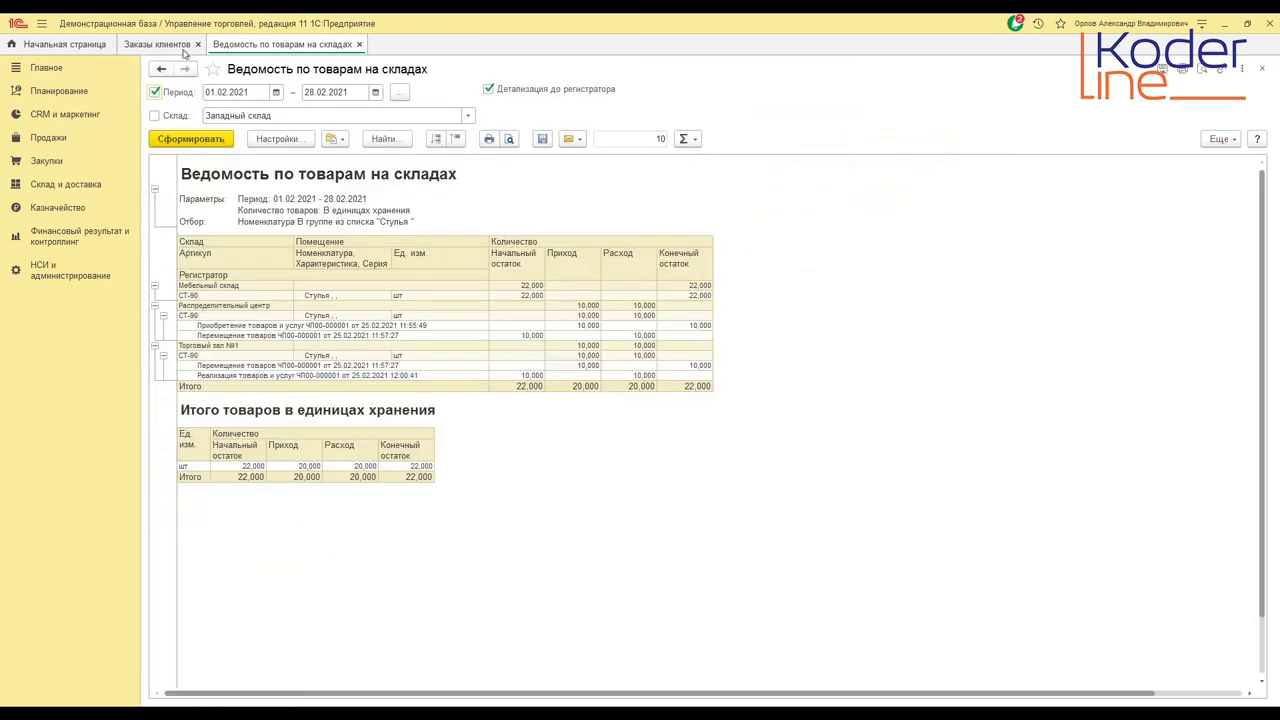
# - Create a new customer order with Организация ИП "Предприниматель" and client Ассоль
pyautogui.click(170, 45)
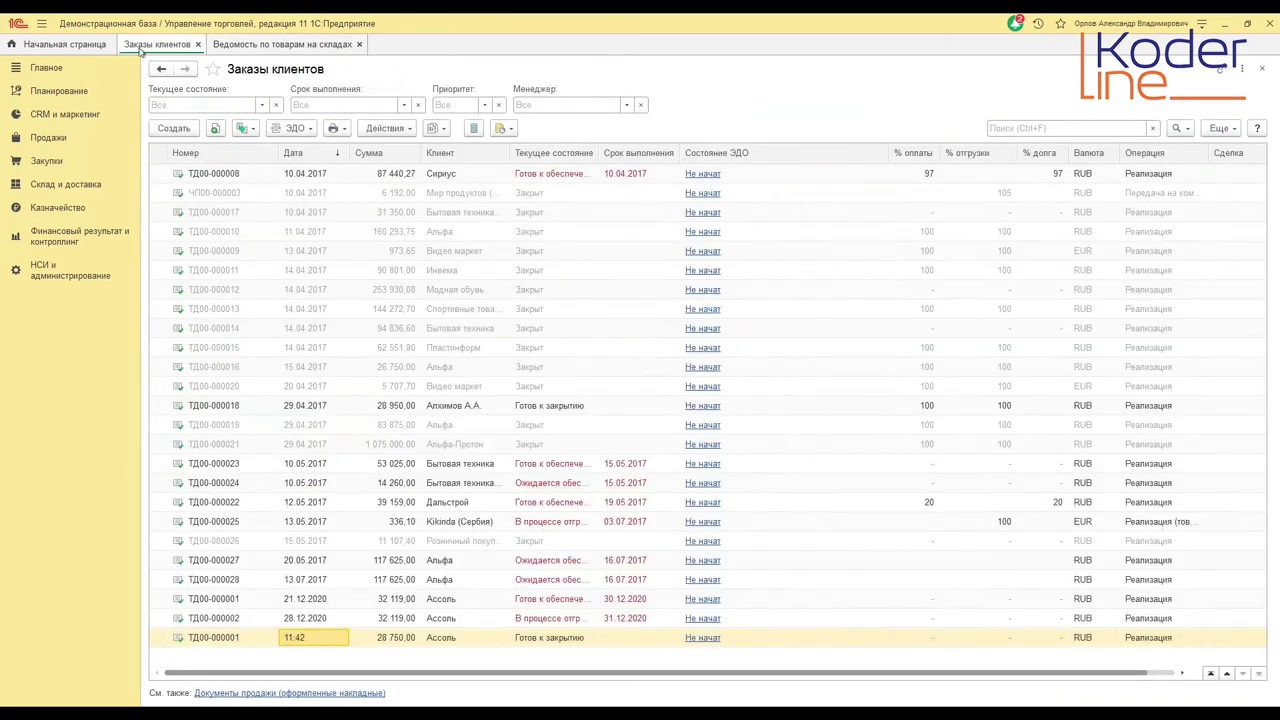
pyautogui.click(173, 128)
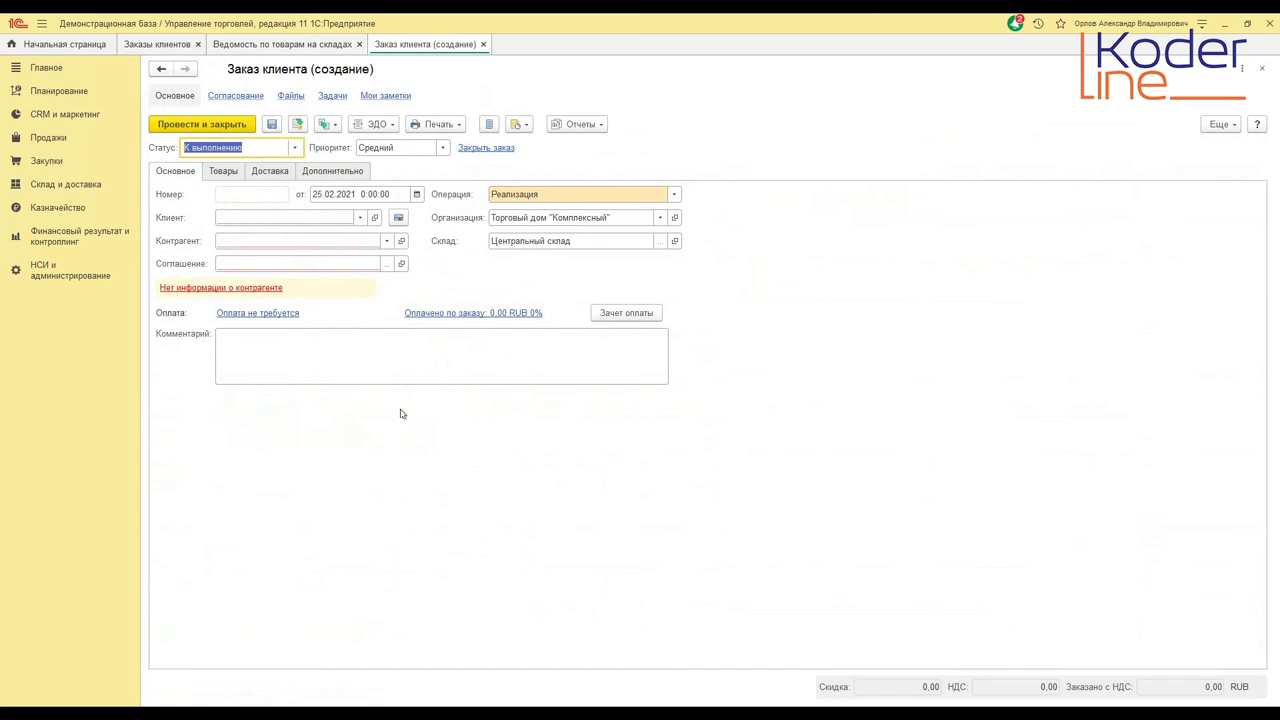
pyautogui.click(661, 217)
pyautogui.click(515, 238)
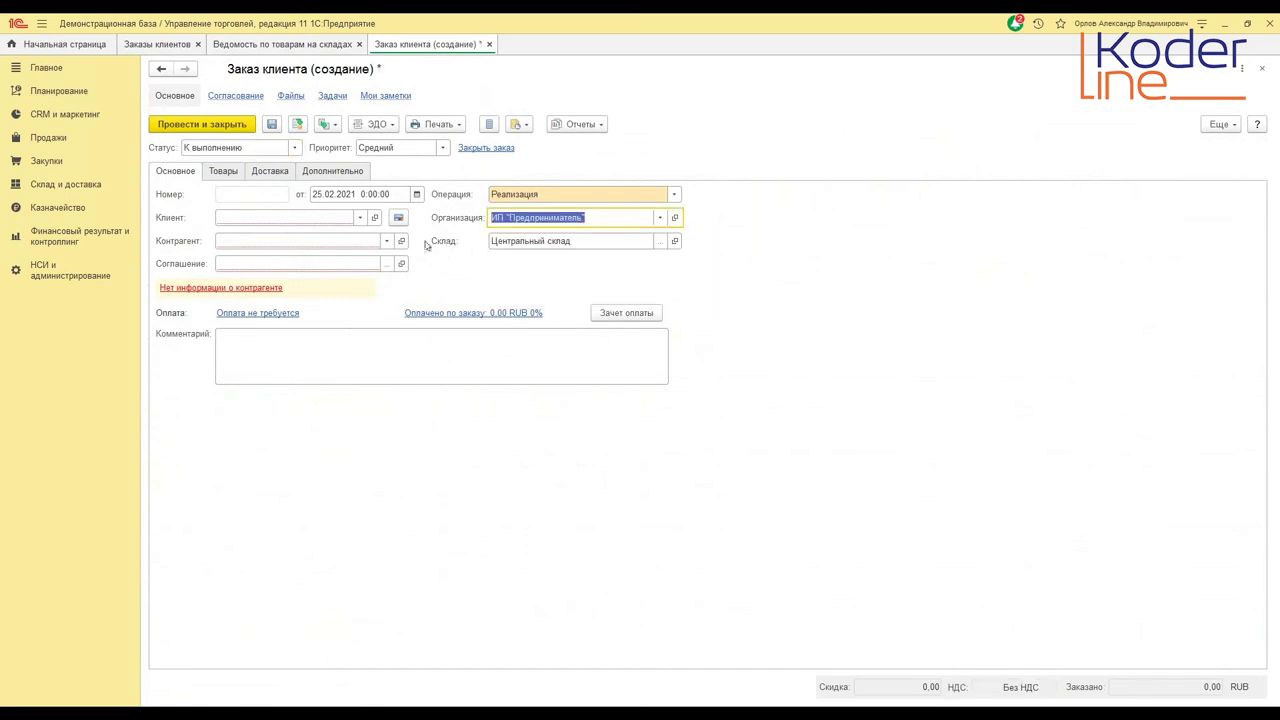
pyautogui.click(331, 219)
pyautogui.click(262, 241)
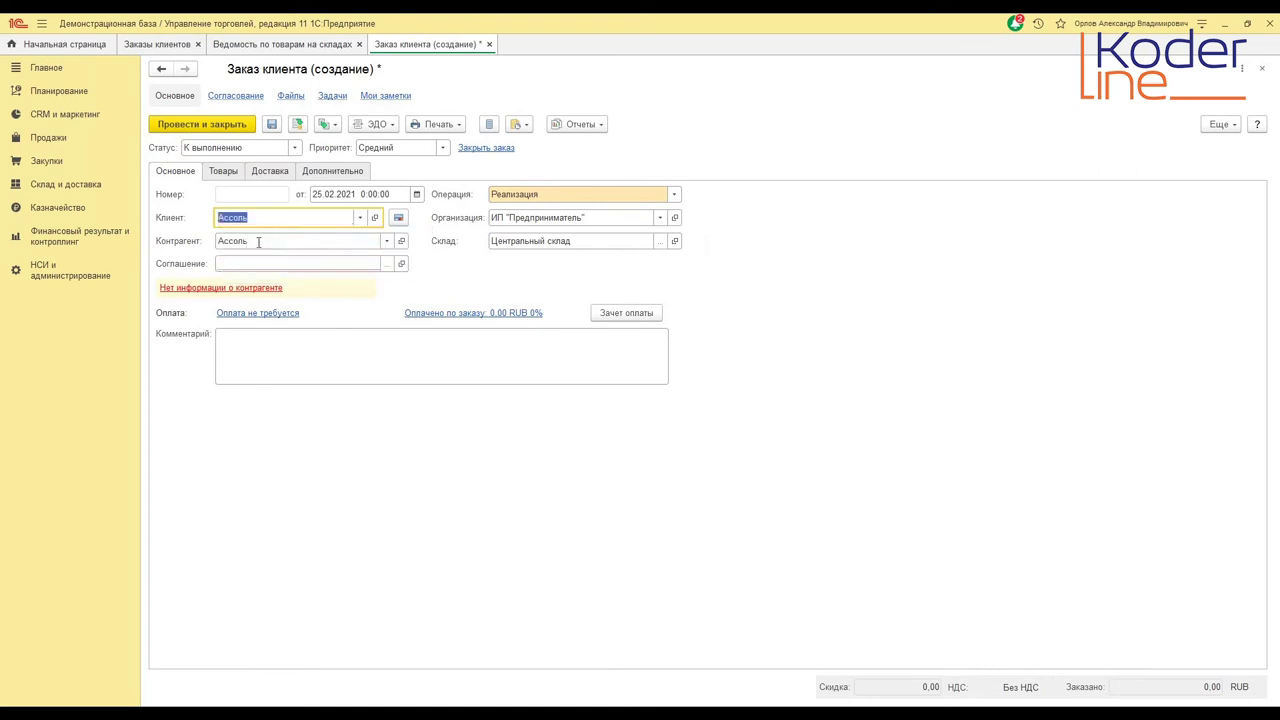
# - Set the new order's Склад to Распределительный центр and its Соглашение to Оптовое (кредит)
pyautogui.click(658, 241)
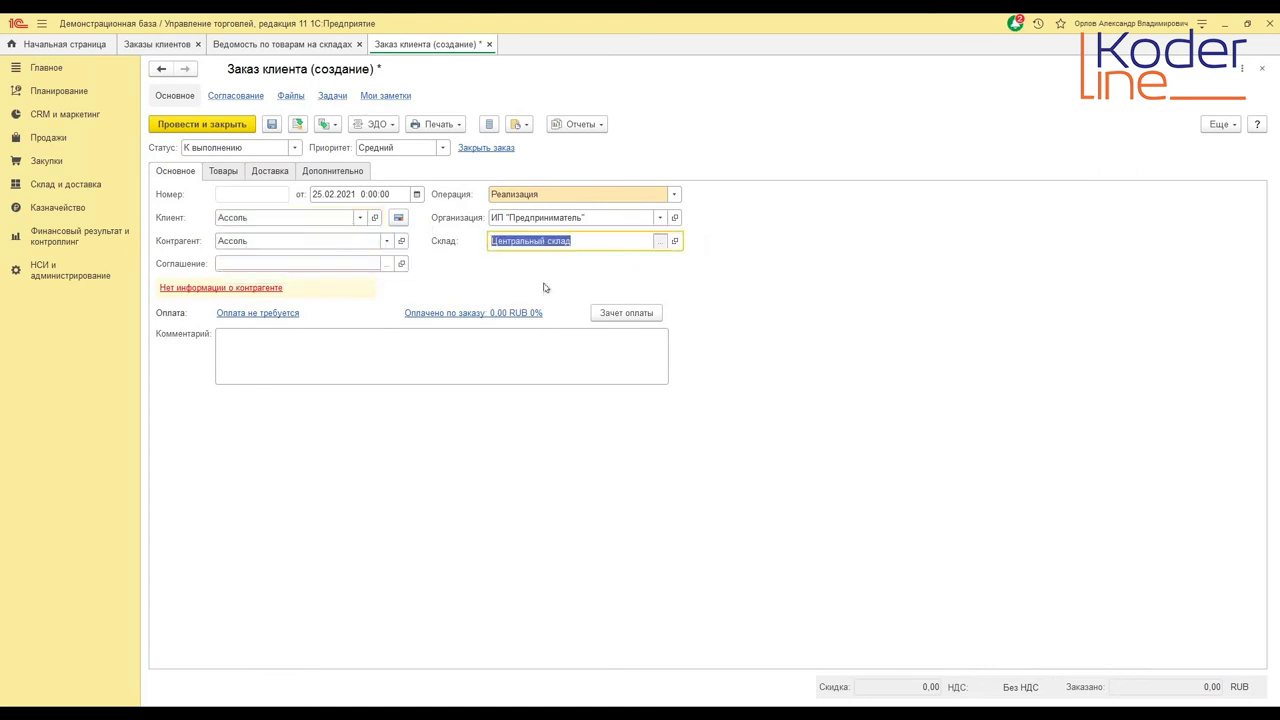
pyautogui.doubleClick(276, 243)
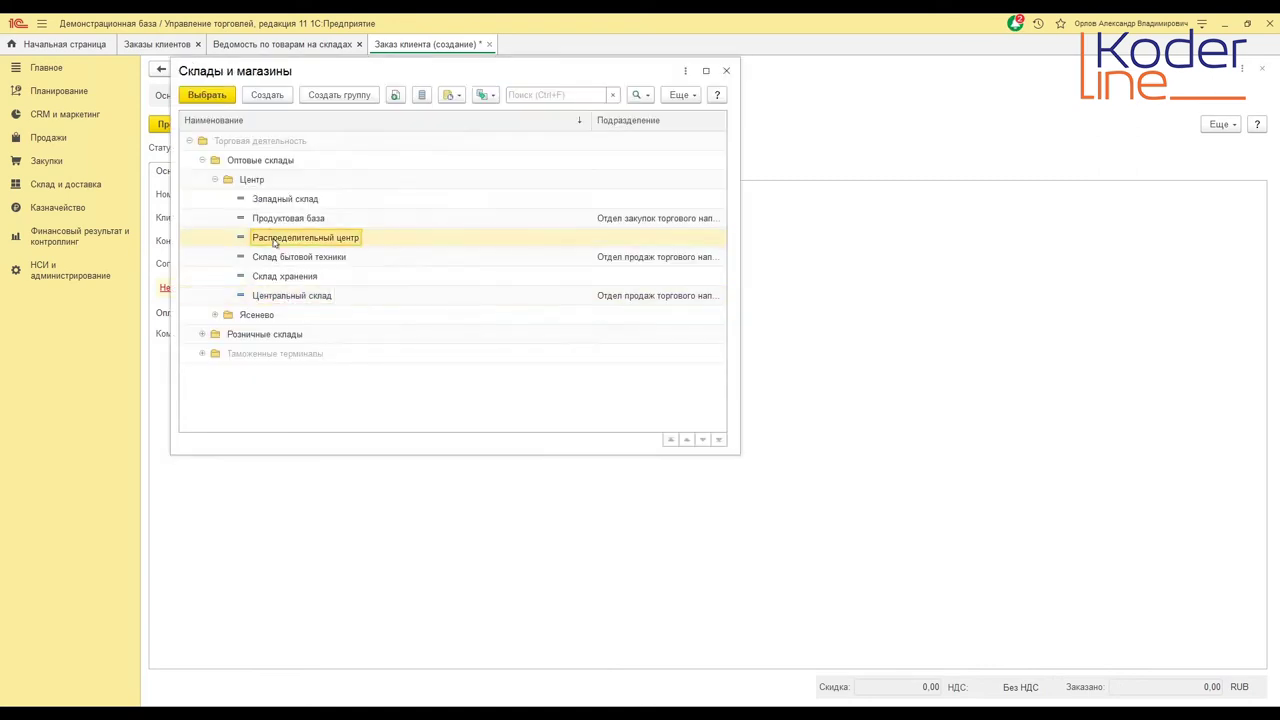
pyautogui.click(253, 262)
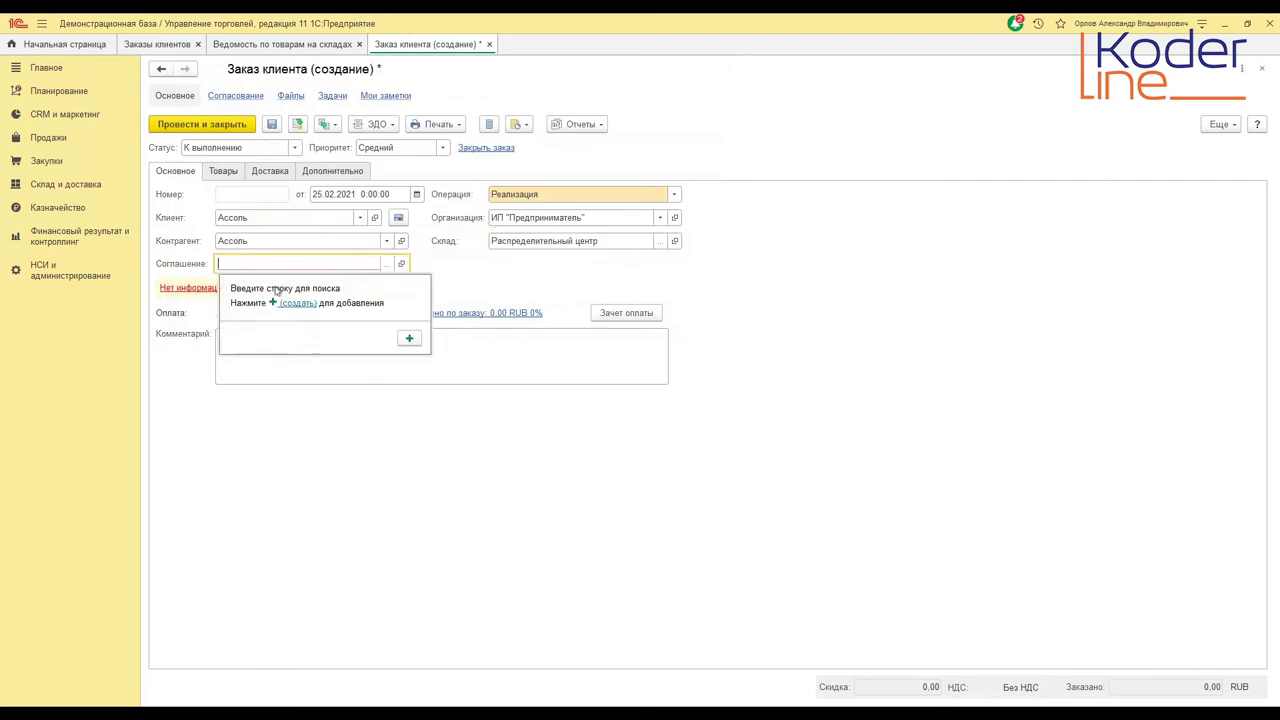
pyautogui.click(388, 264)
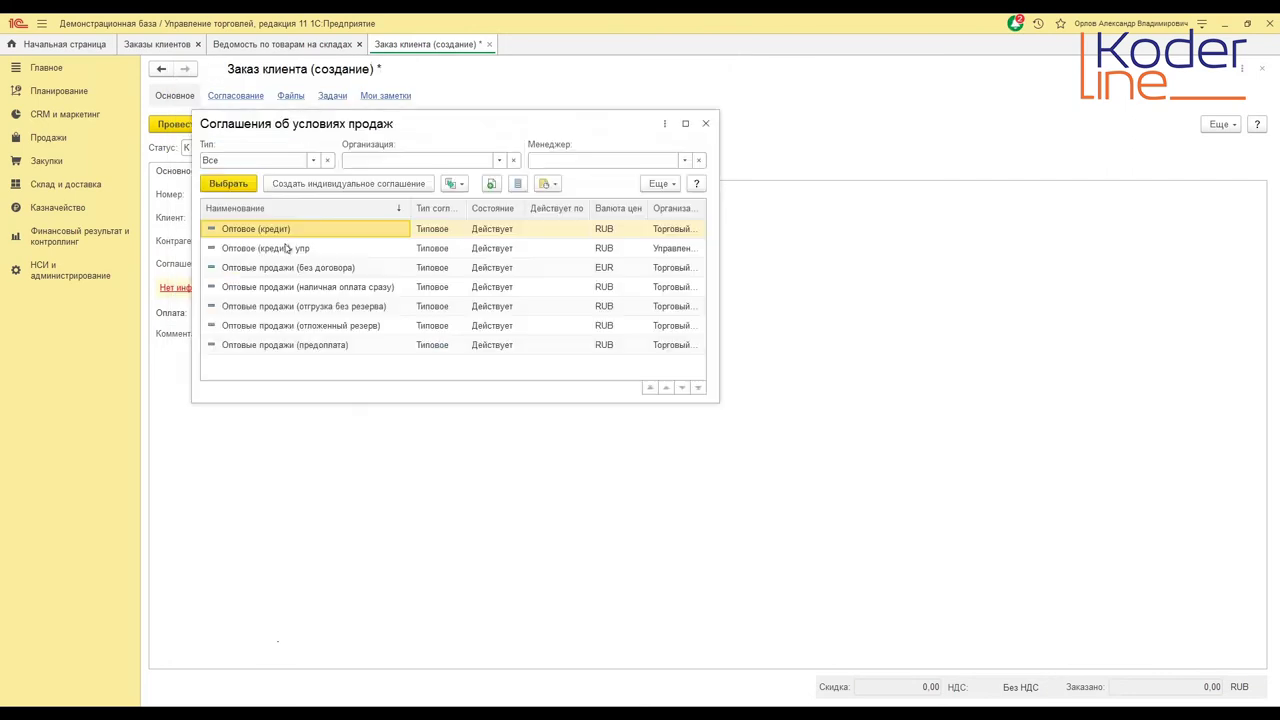
pyautogui.doubleClick(293, 236)
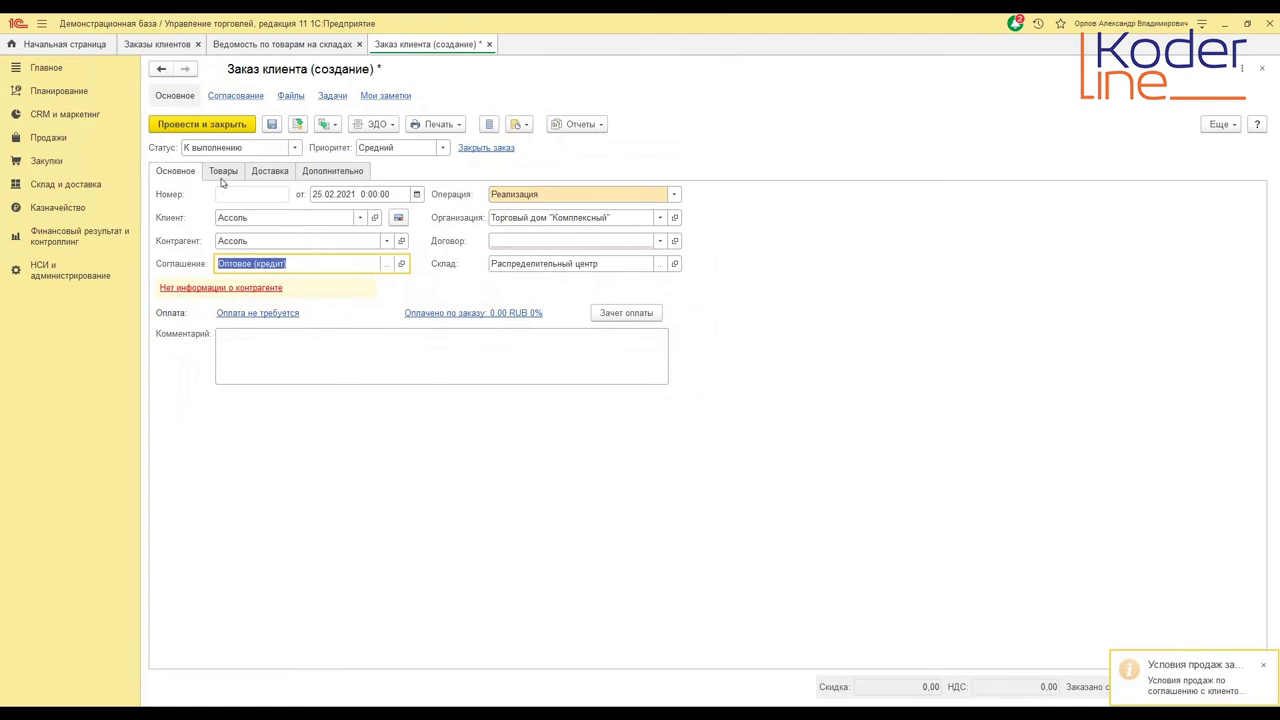
# - Change the order's Организация back to ИП "Предприниматель" so the contract Договор is used
pyautogui.click(651, 240)
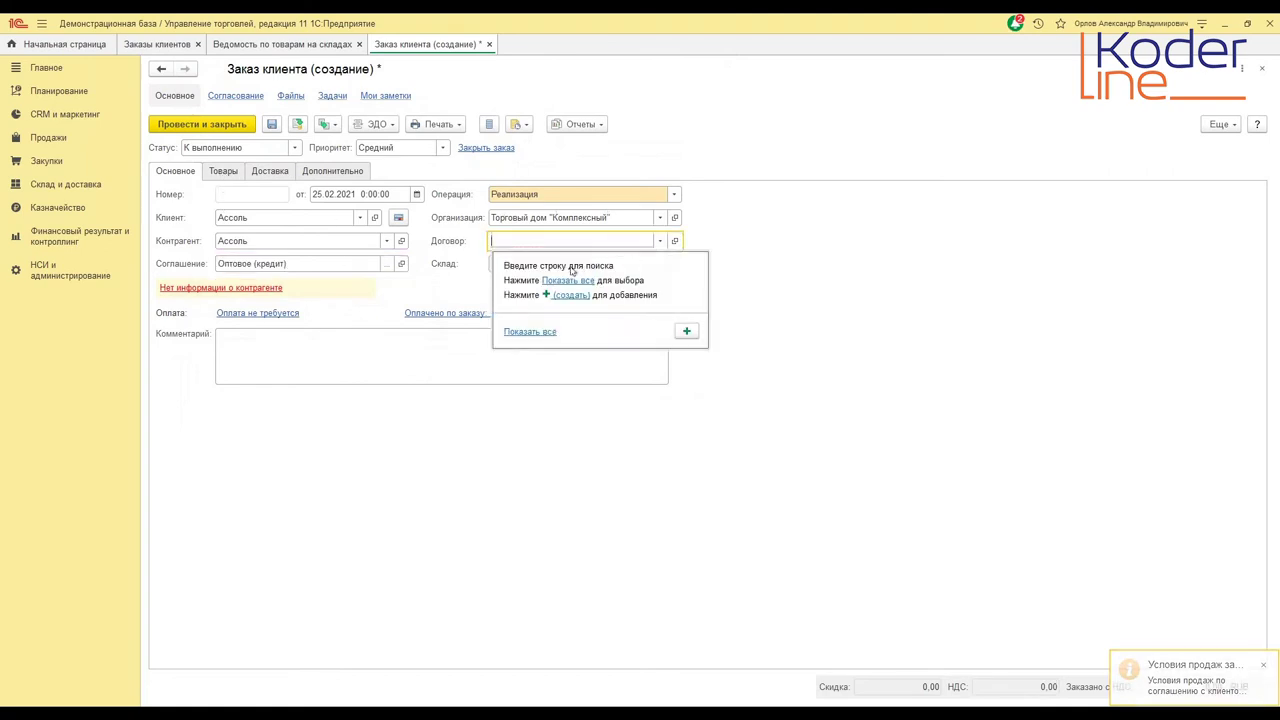
pyautogui.click(660, 217)
pyautogui.click(596, 239)
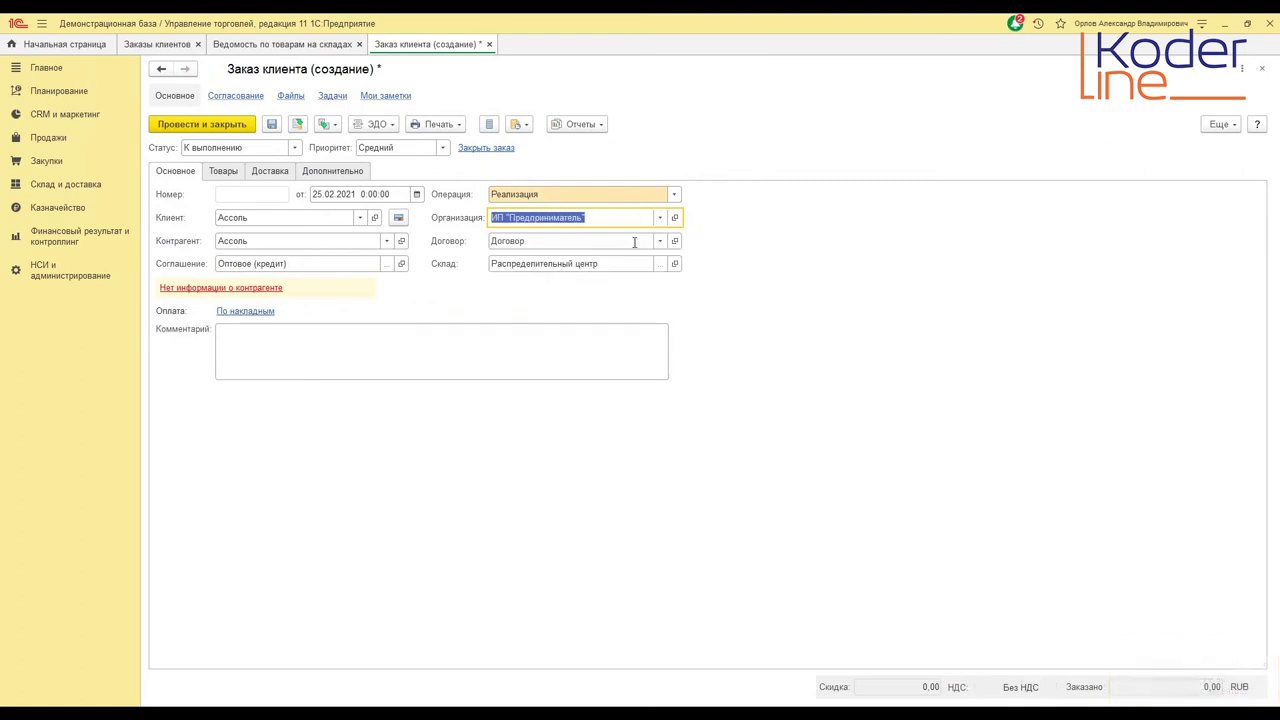
# - Add the item Кровать with quantity 2 to the new order's goods and save the order
pyautogui.click(223, 171)
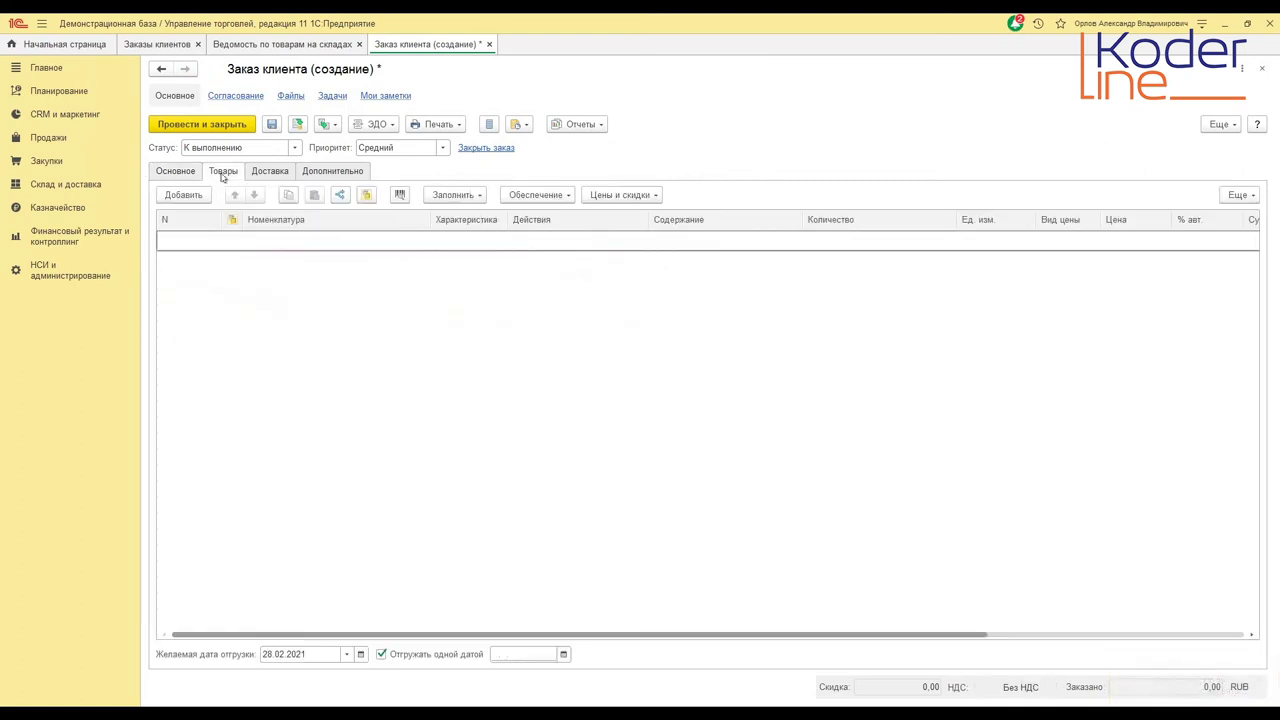
pyautogui.click(183, 194)
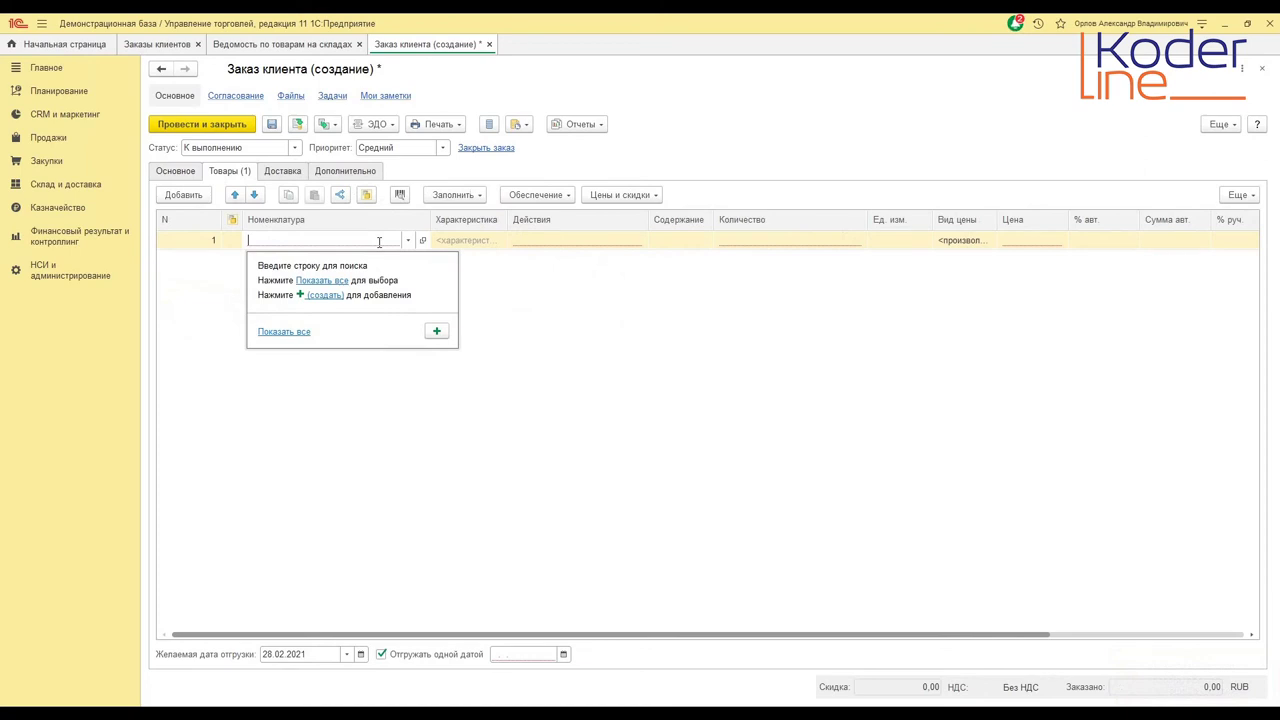
pyautogui.write('Кро')
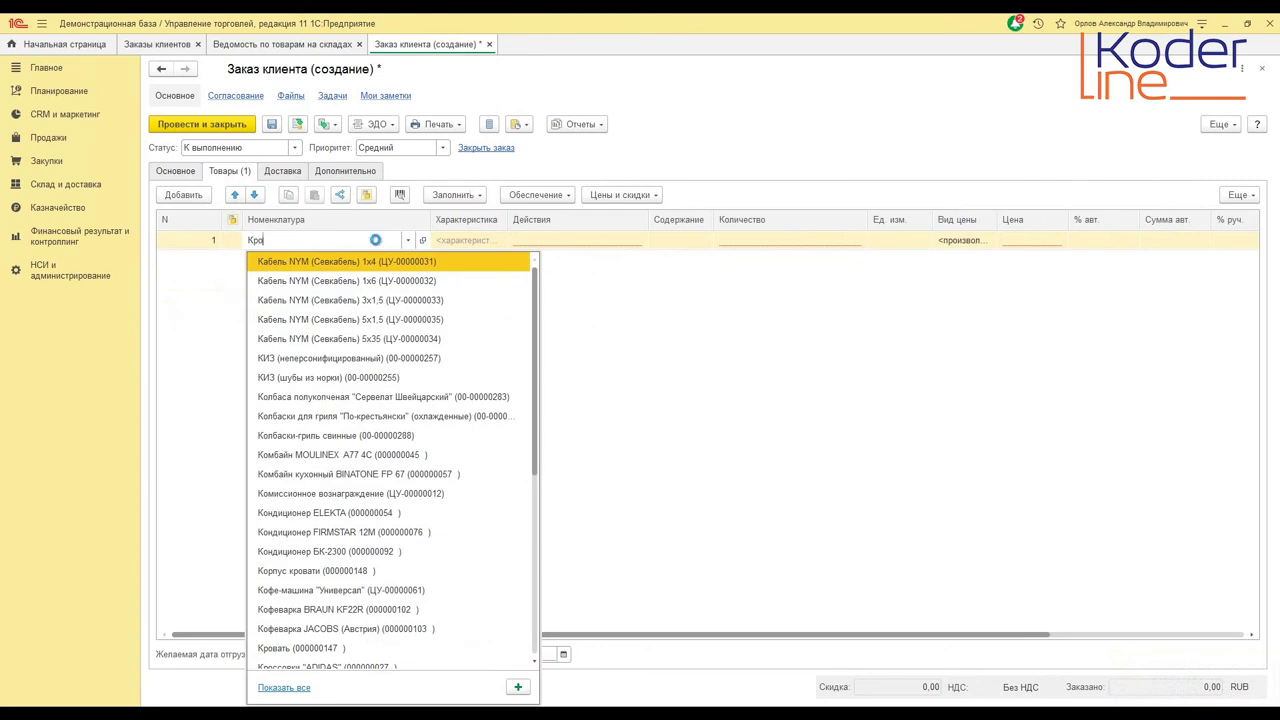
pyautogui.click(365, 261)
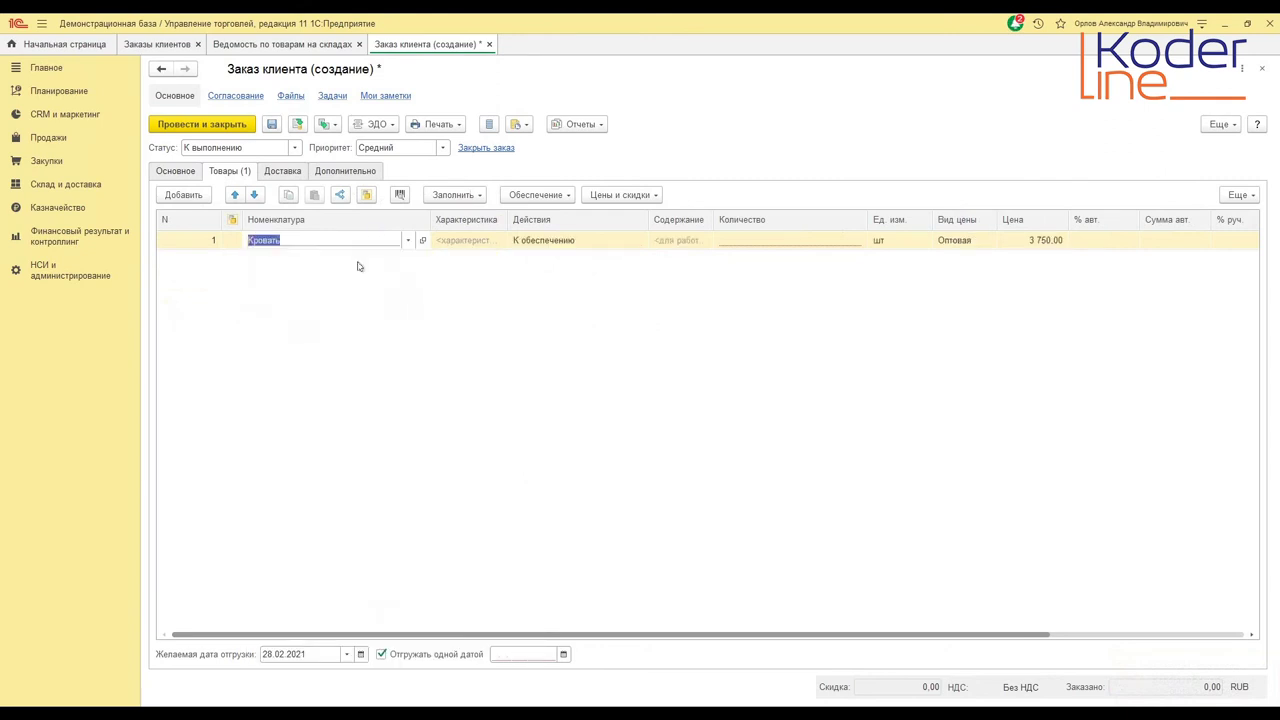
pyautogui.click(514, 281)
pyautogui.click(778, 241)
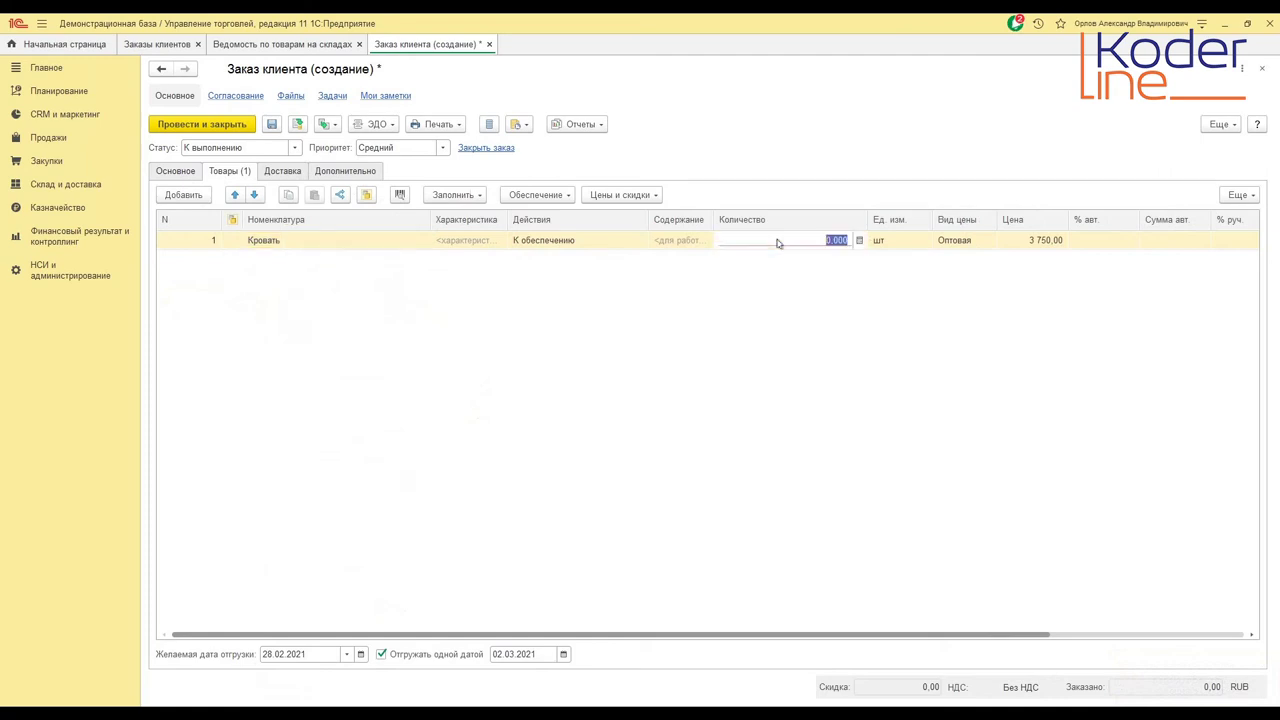
pyautogui.write('2')
pyautogui.press('Return')
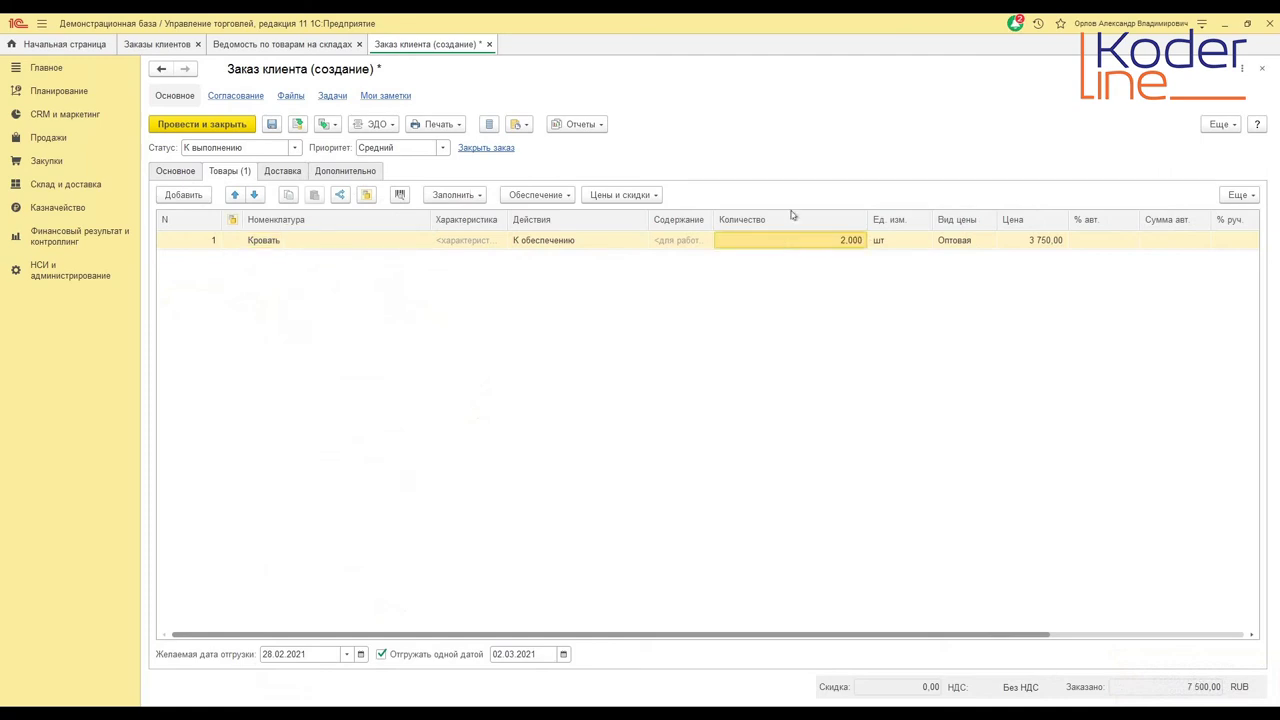
pyautogui.click(533, 243)
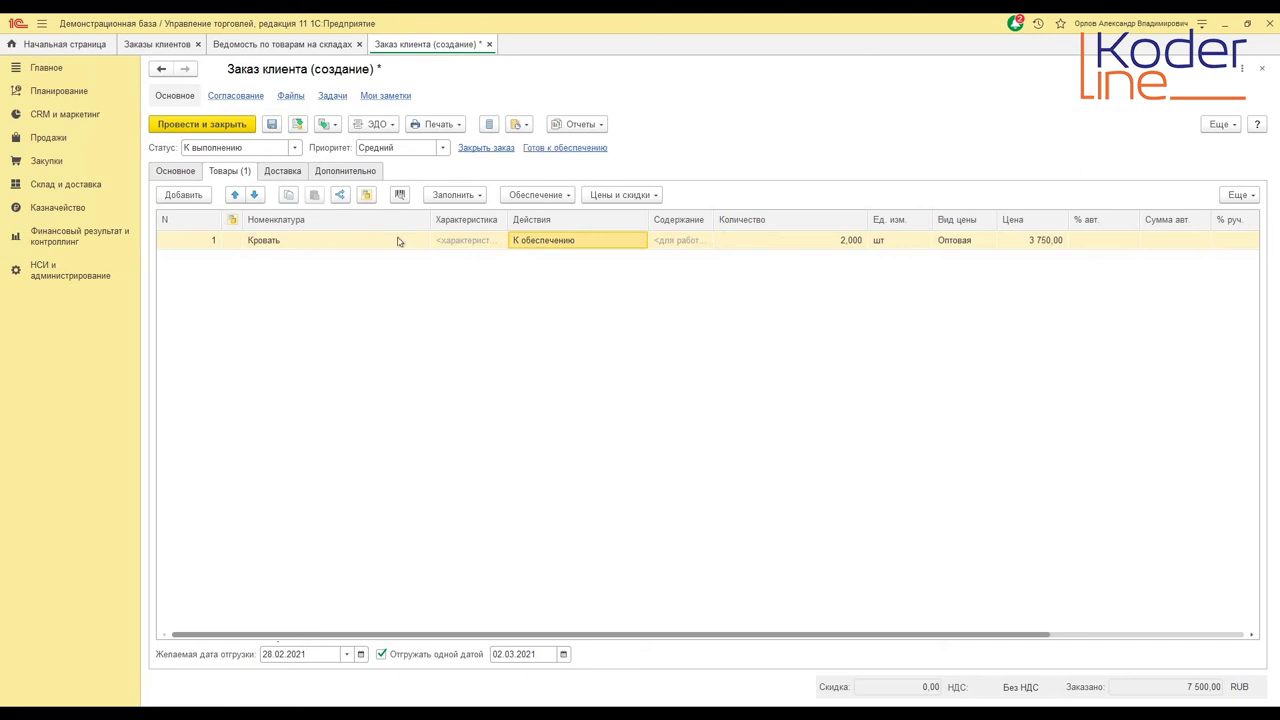
pyautogui.hotkey('ctrl', 's')
# - Open the Кровать item card from the order line and run its Остатки и доступность report
pyautogui.click(433, 242)
pyautogui.click(422, 242)
pyautogui.click(422, 240)
pyautogui.click(513, 95)
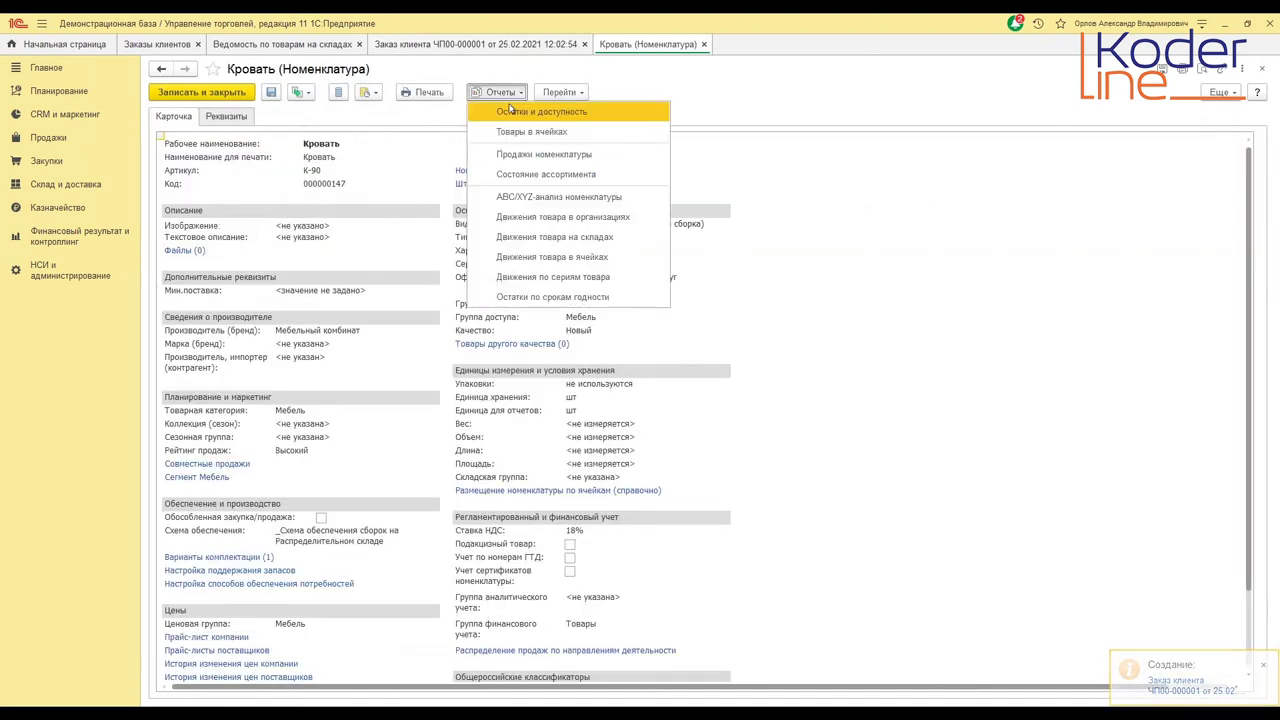
pyautogui.click(490, 111)
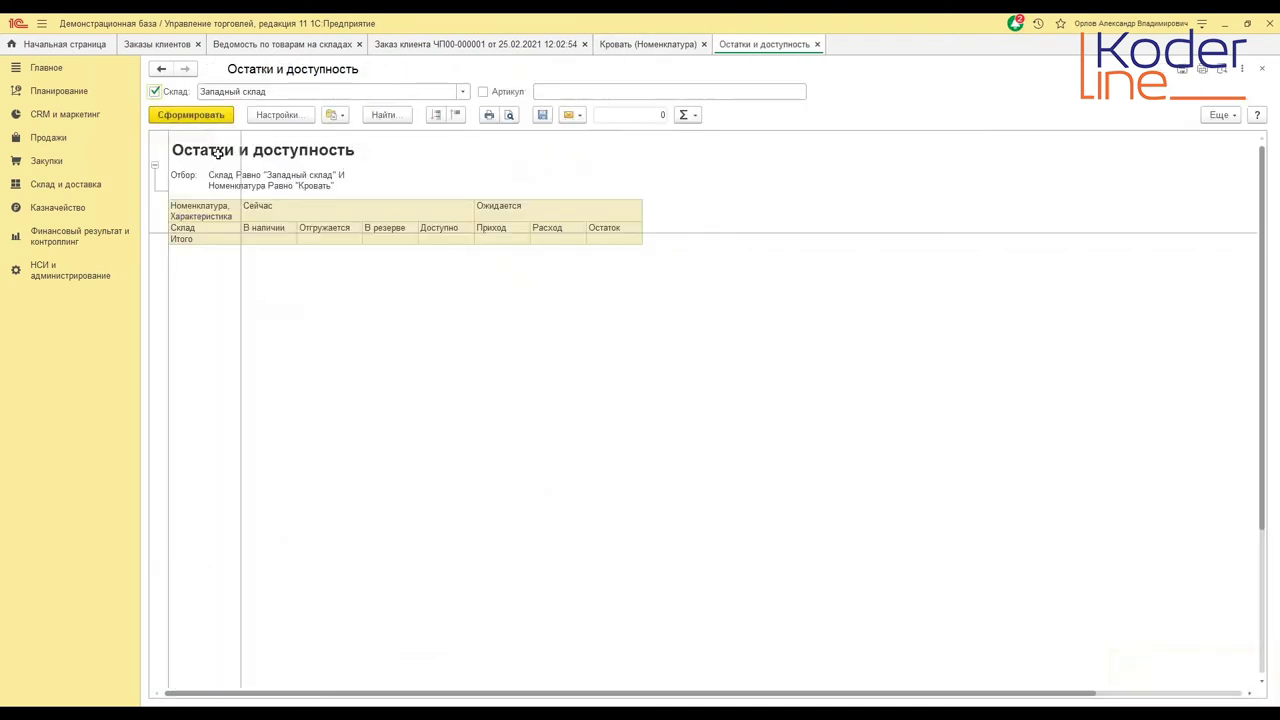
# - Regenerate the report without the Склад filter to check which warehouses stock Кровать, and close the report and item card
pyautogui.click(155, 91)
pyautogui.click(202, 118)
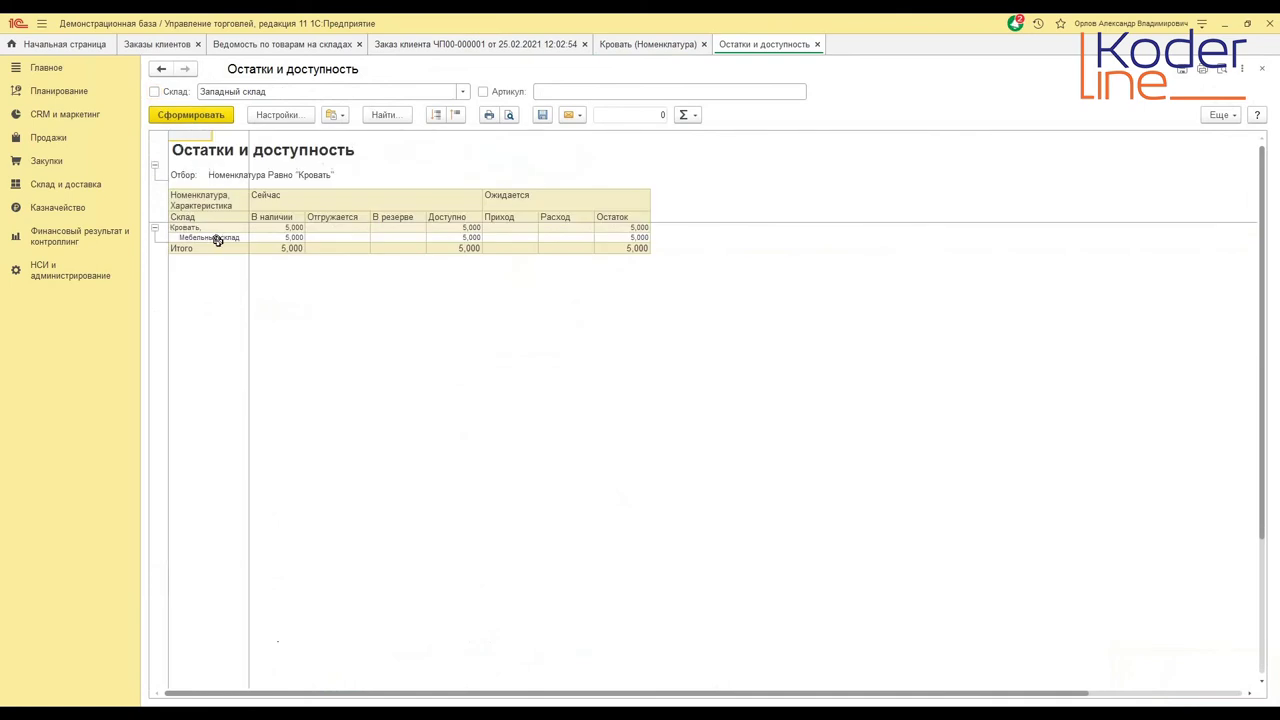
pyautogui.click(215, 238)
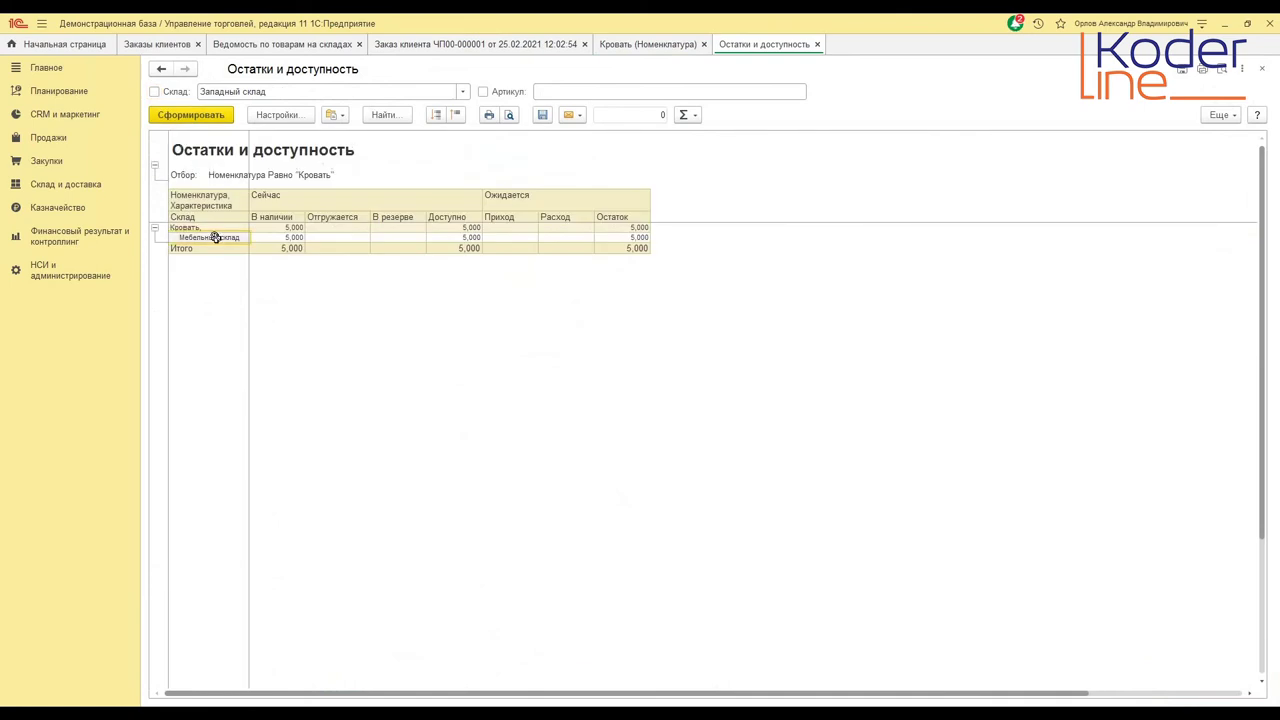
pyautogui.click(657, 47)
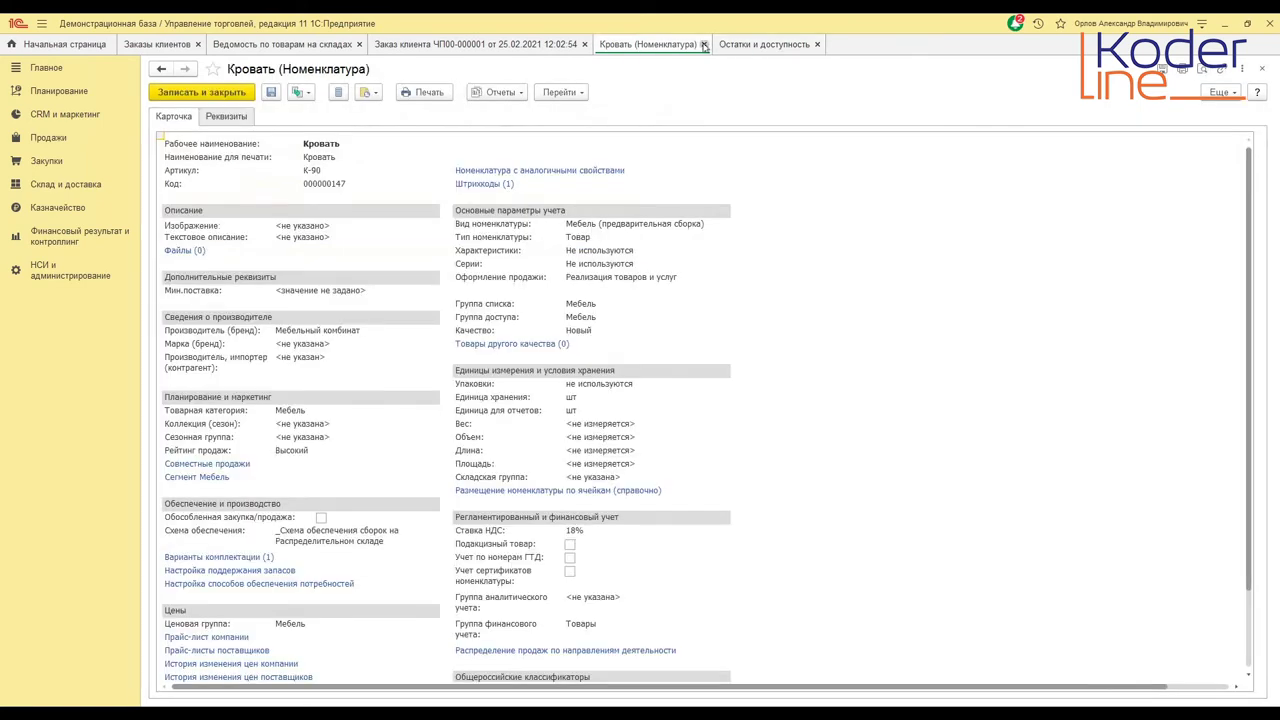
pyautogui.click(704, 44)
pyautogui.click(699, 44)
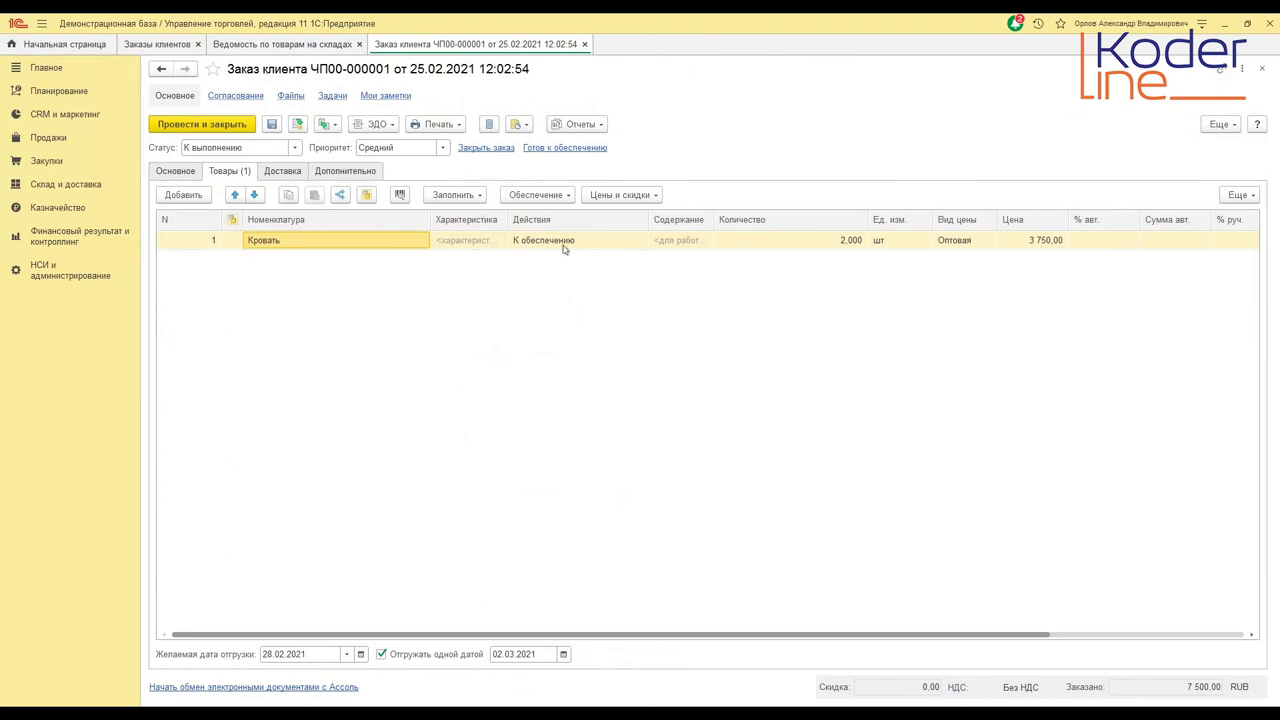
# - Open the order warehouse's Настройка способов обеспечения потребностей and examine the supply scheme assigned to Кровать, widening its column
pyautogui.click(564, 245)
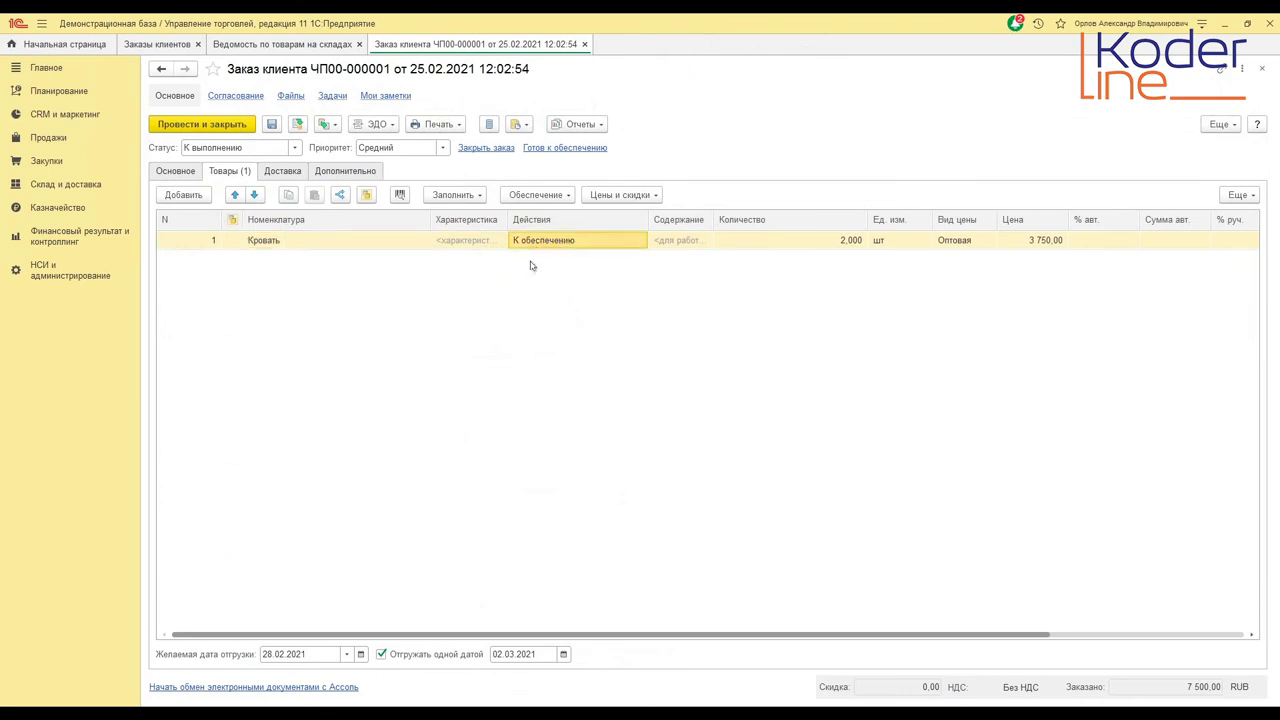
pyautogui.click(178, 172)
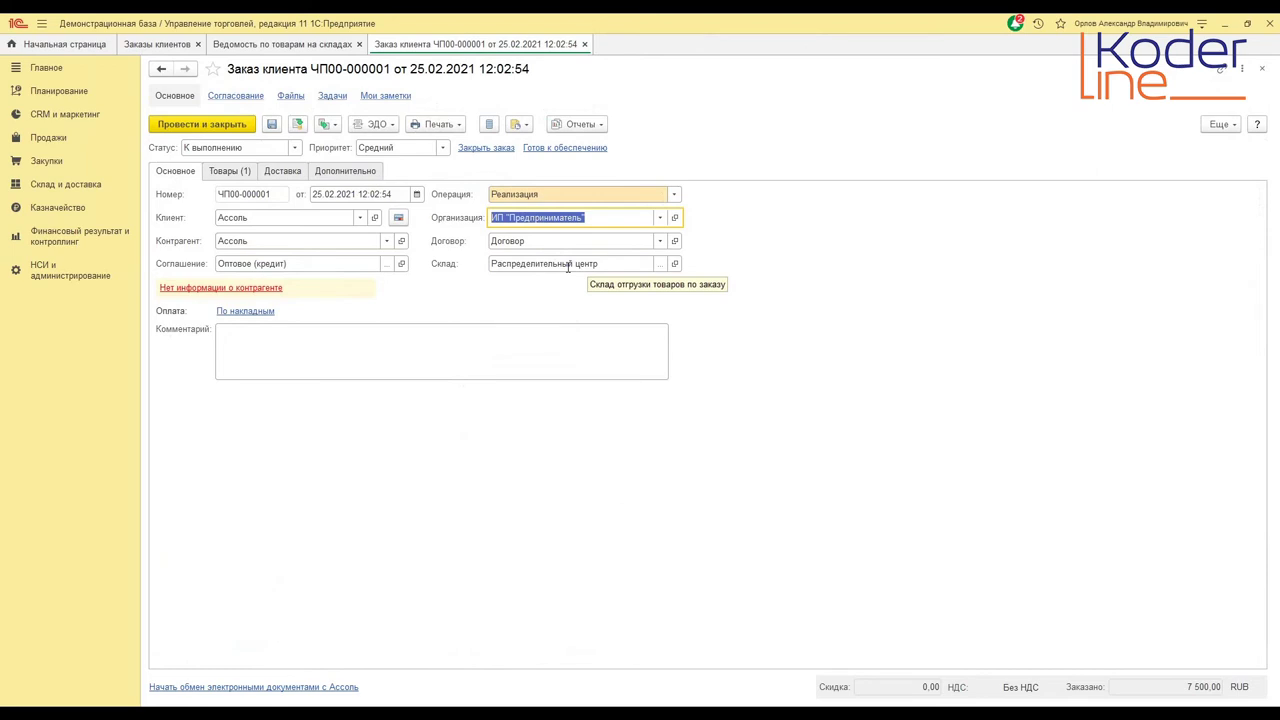
pyautogui.click(674, 265)
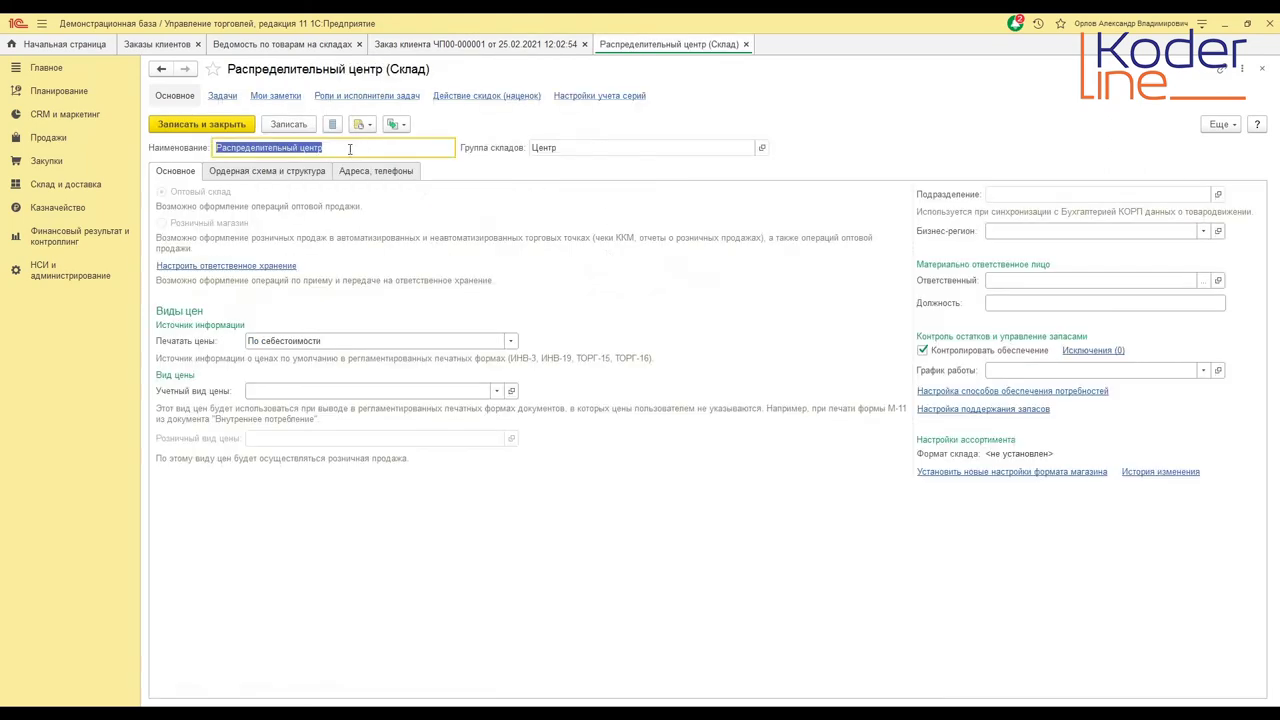
pyautogui.click(1068, 390)
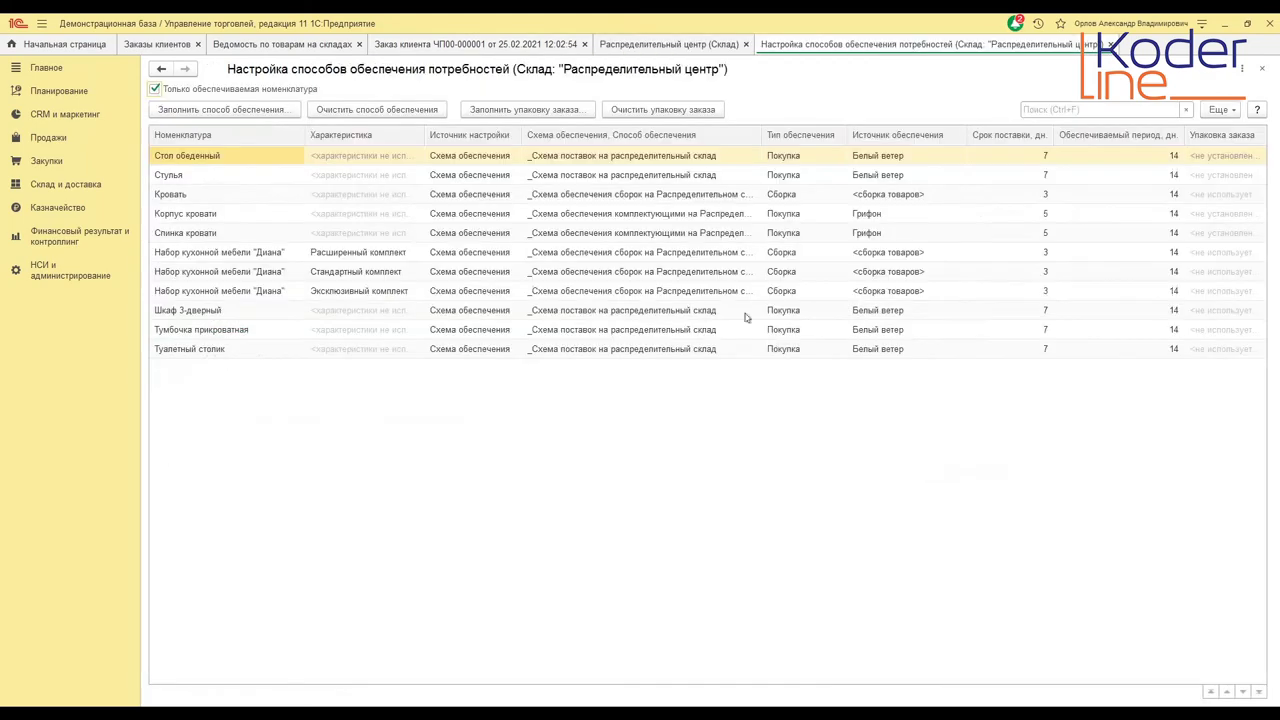
pyautogui.click(207, 196)
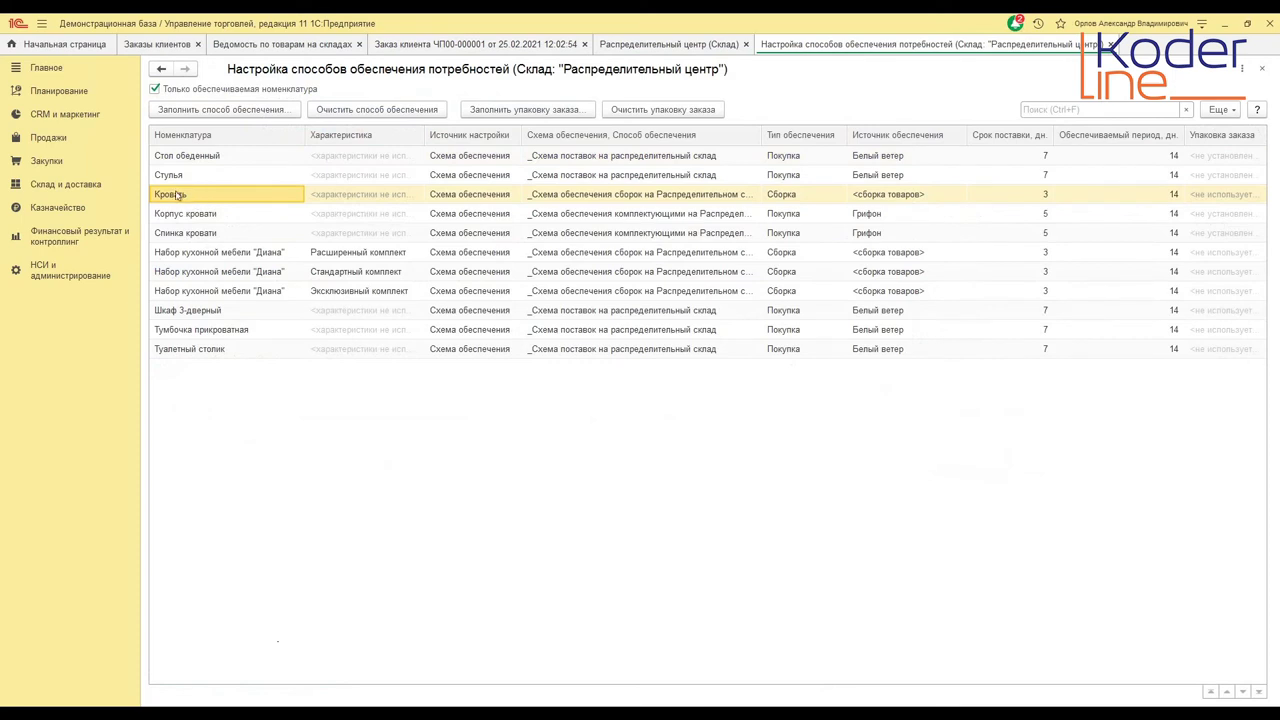
pyautogui.click(548, 196)
pyautogui.moveTo(761, 137); pyautogui.dragTo(815, 137)
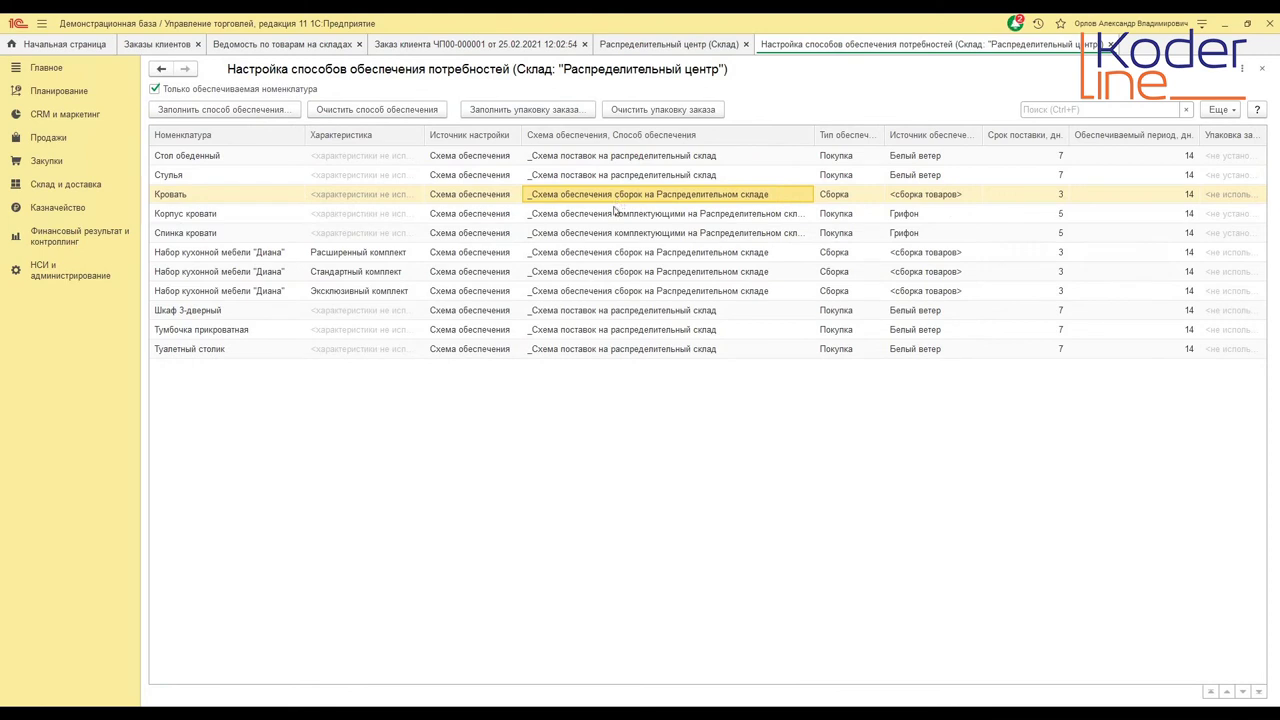
# - Examine the supply schemes of Корпус кровати and Спинка кровати, and close the supply settings and warehouse card
pyautogui.click(211, 216)
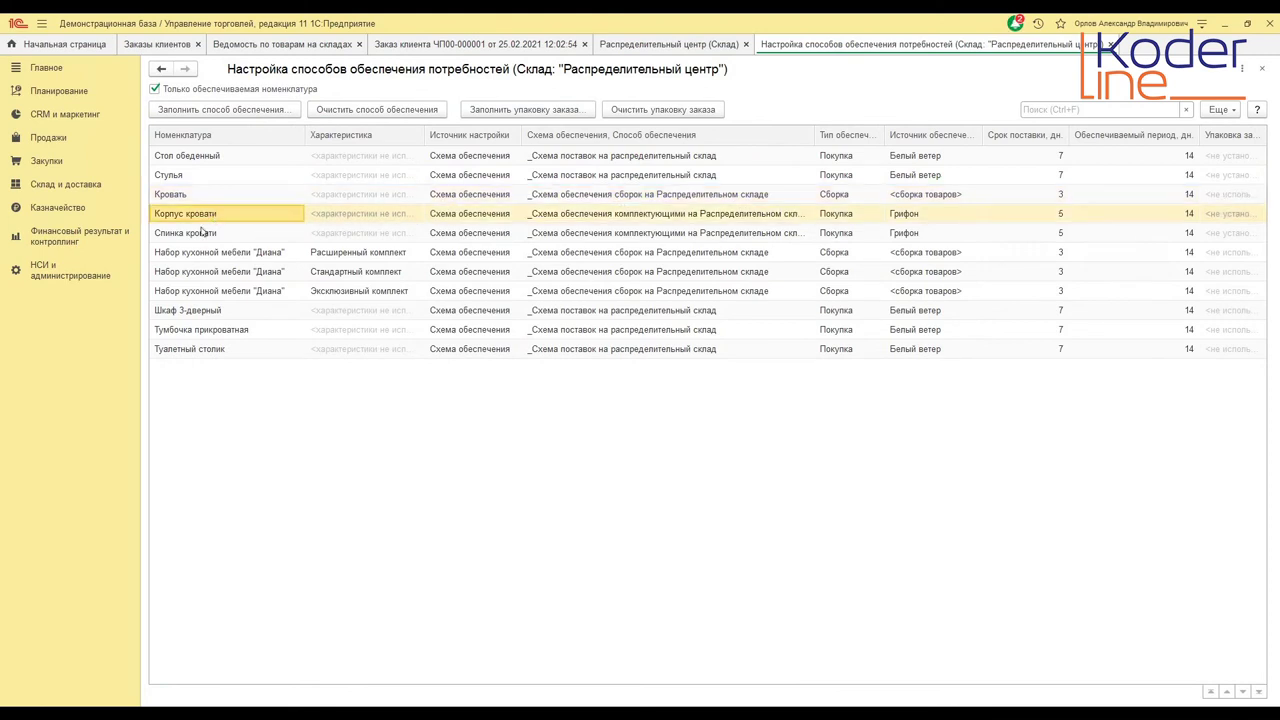
pyautogui.click(202, 233)
pyautogui.click(207, 218)
pyautogui.click(205, 233)
pyautogui.click(208, 218)
pyautogui.click(213, 232)
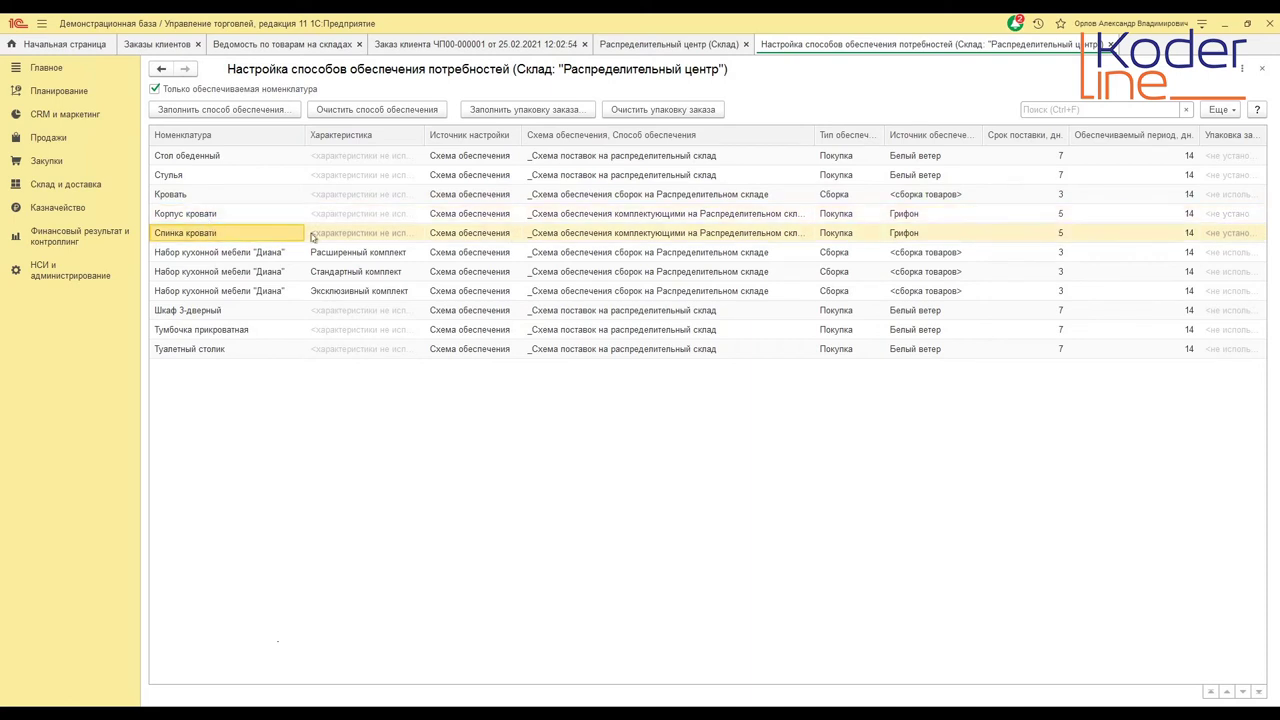
pyautogui.click(639, 215)
pyautogui.click(653, 233)
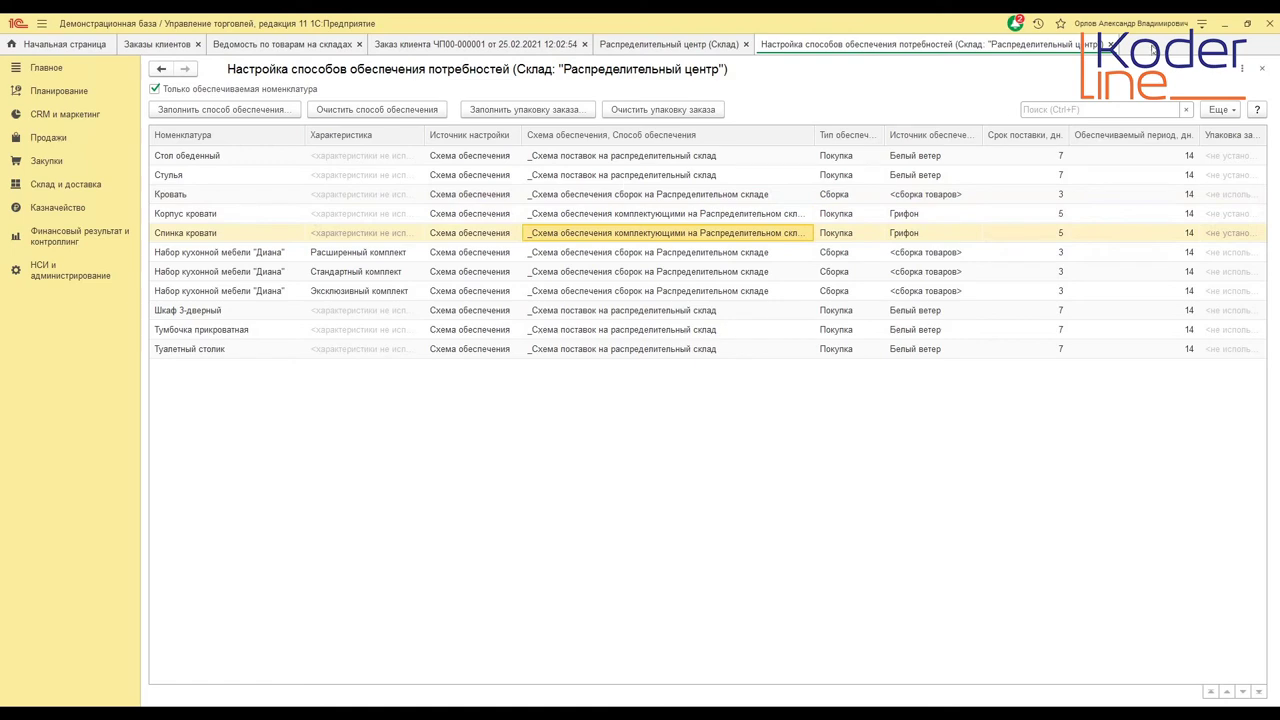
pyautogui.click(1110, 44)
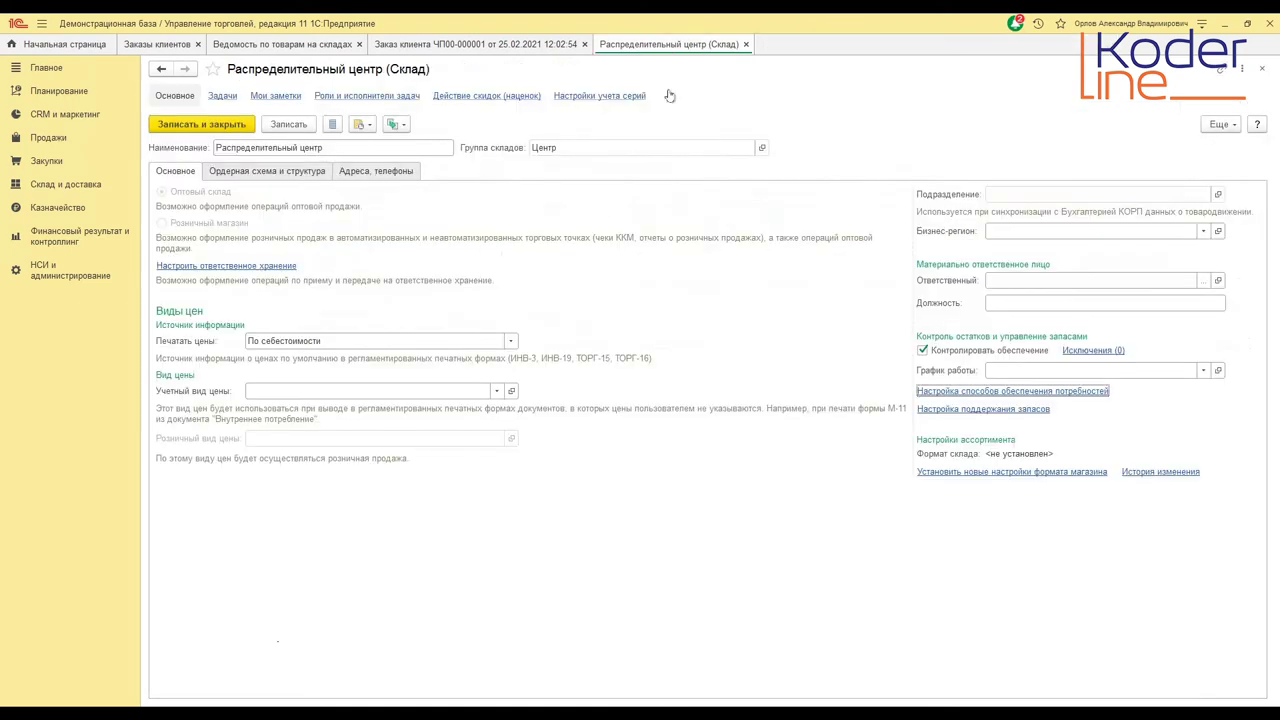
pyautogui.click(746, 44)
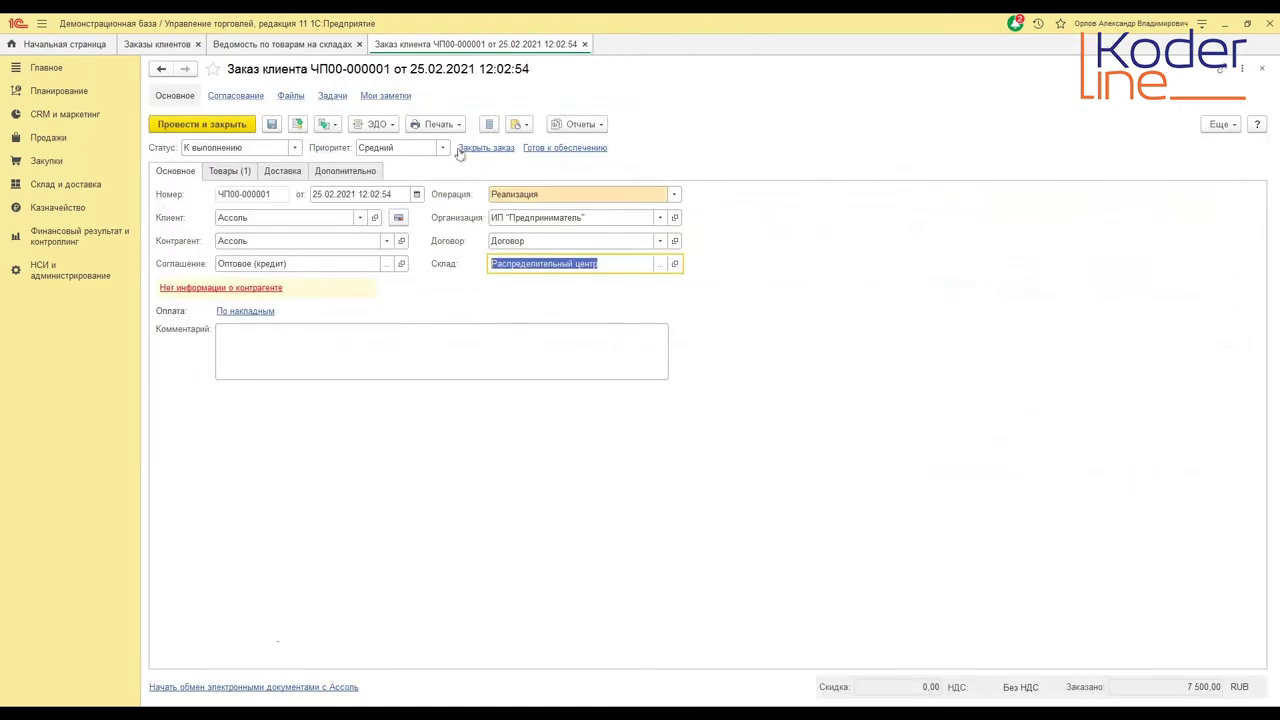
# - Generate Состояние обеспечения заказов for the warehouse Распределительный центр and select the Ассоль order in it
pyautogui.click(62, 184)
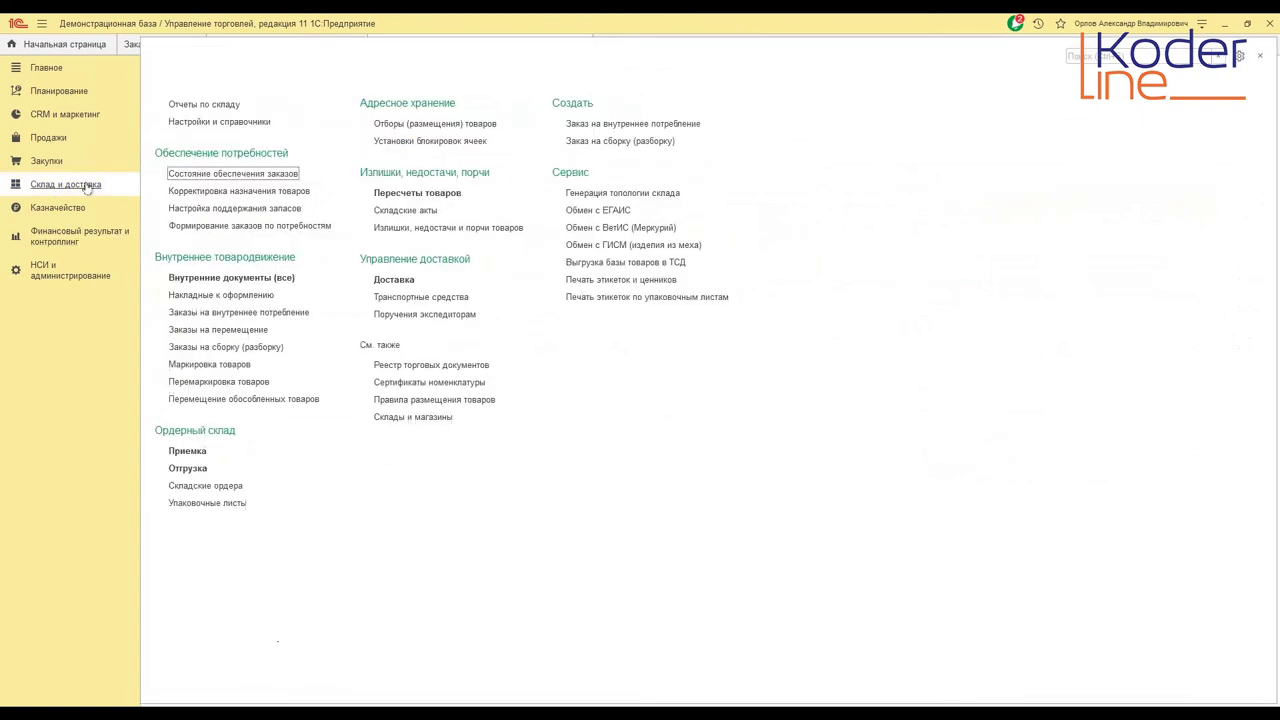
pyautogui.click(188, 172)
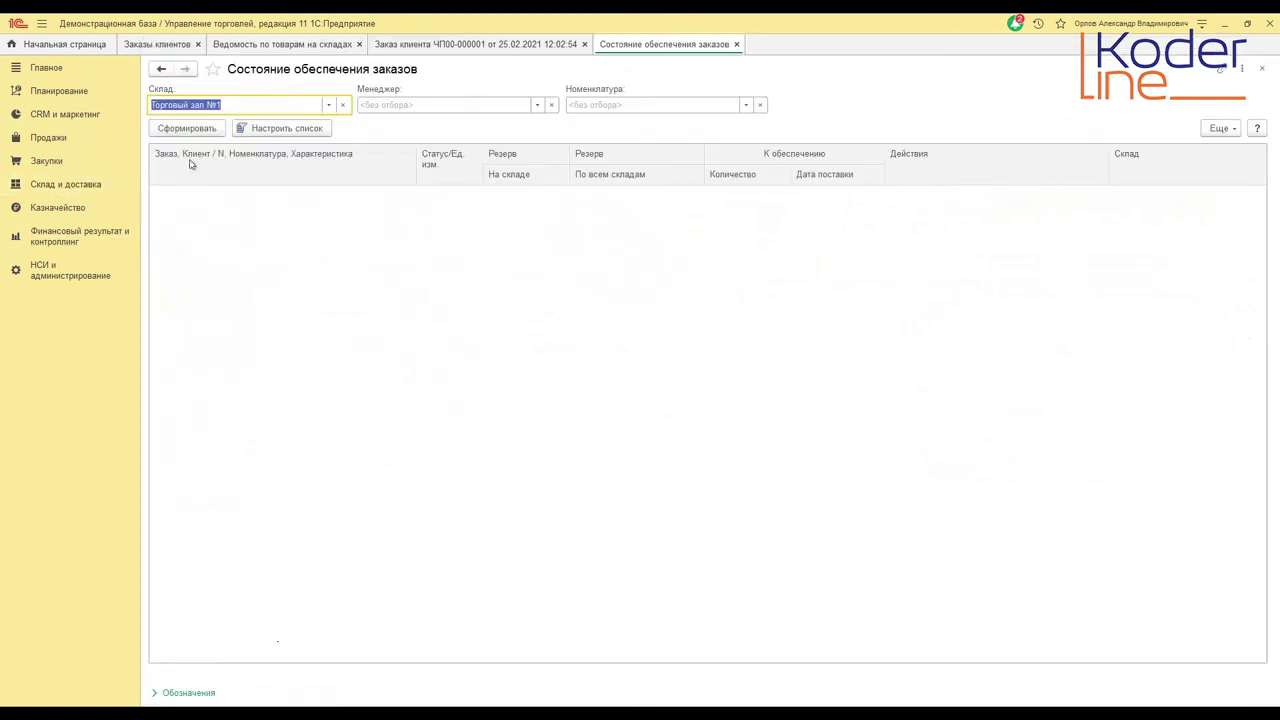
pyautogui.click(307, 107)
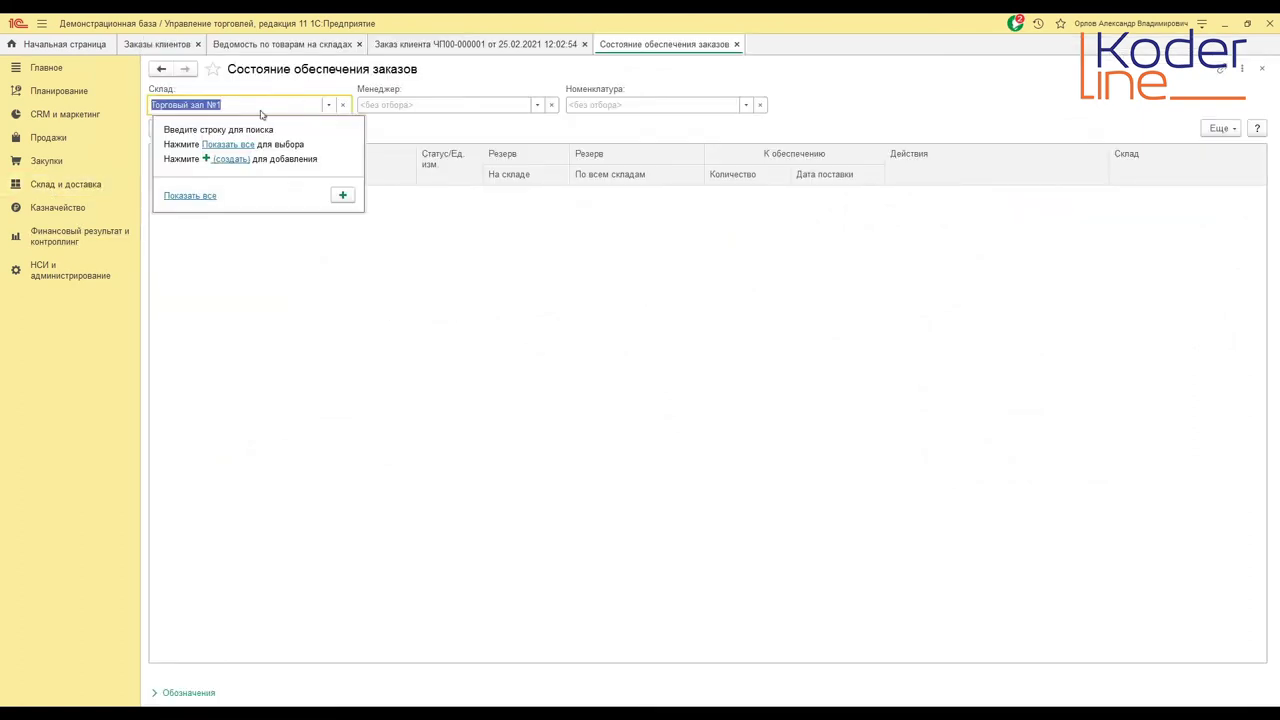
pyautogui.write('Распр')
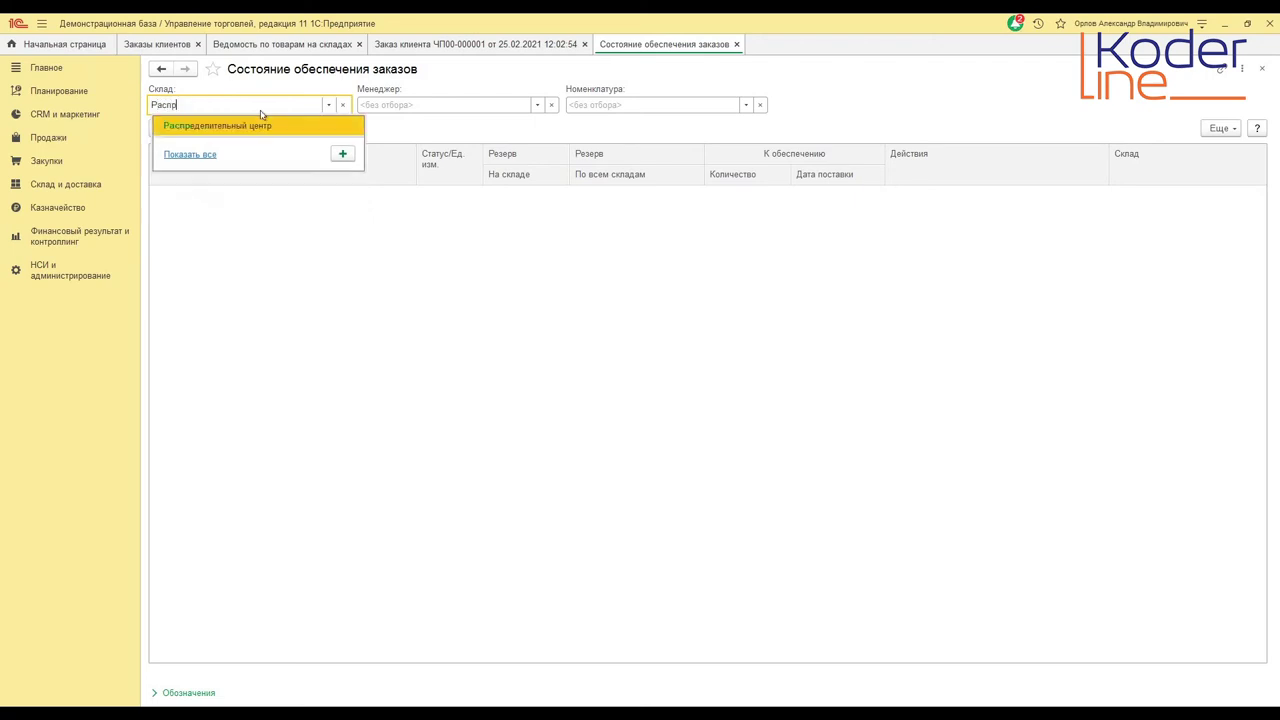
pyautogui.click(253, 125)
pyautogui.click(268, 128)
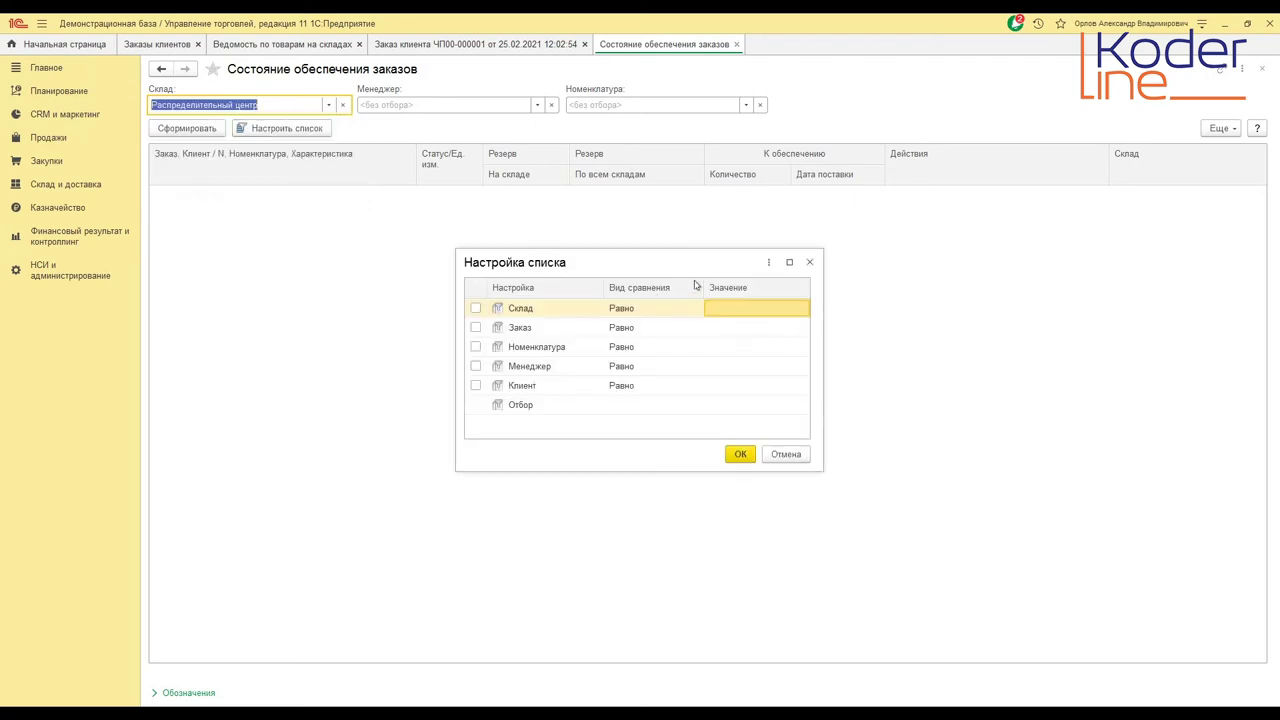
pyautogui.click(810, 262)
pyautogui.click(170, 128)
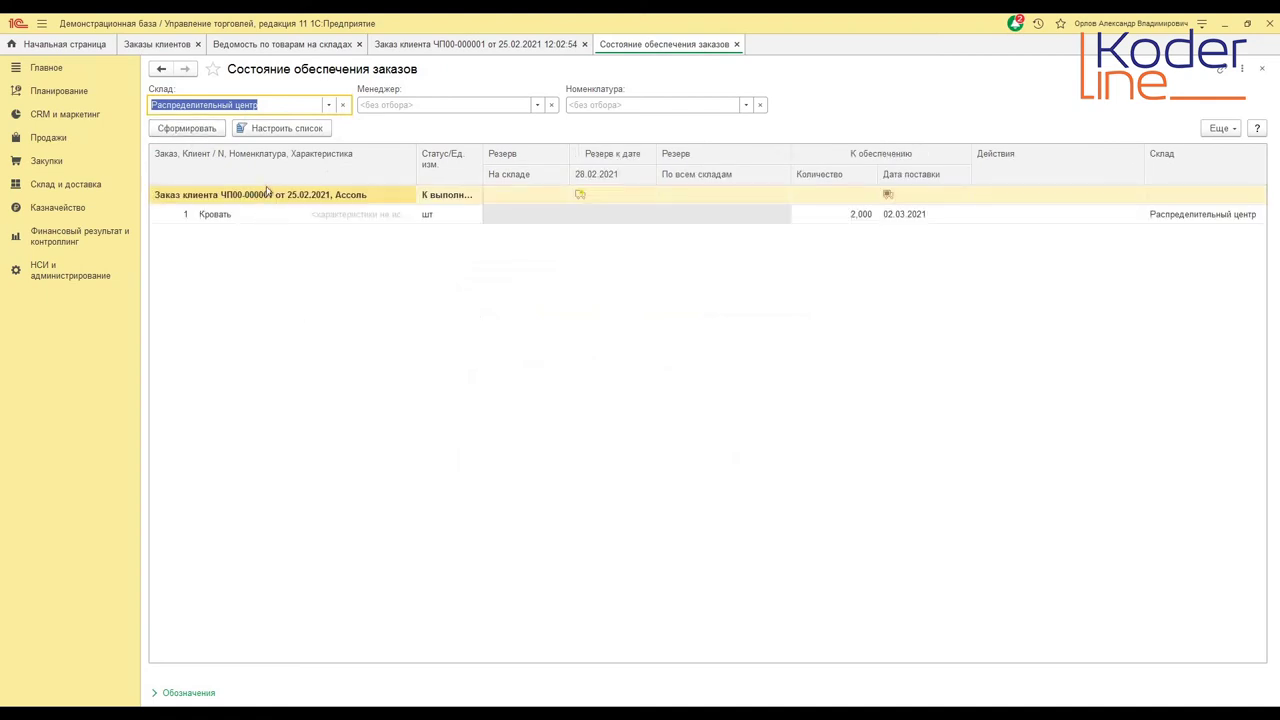
pyautogui.click(268, 195)
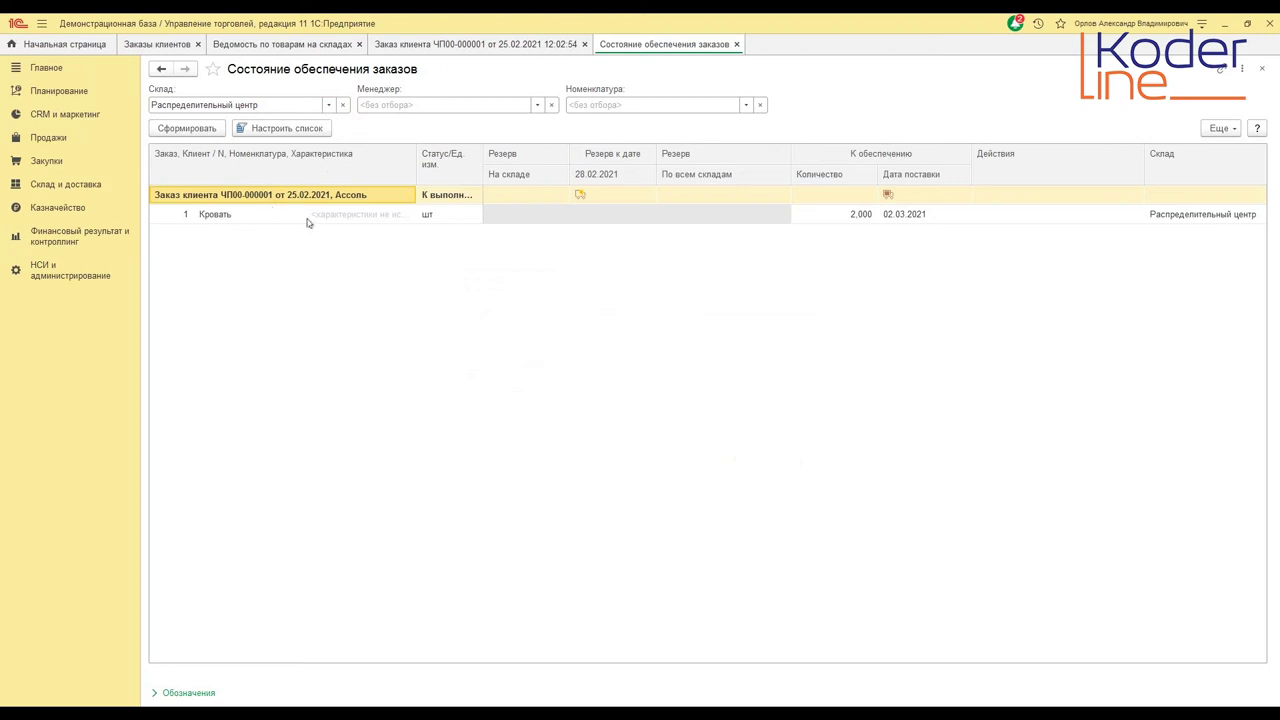
# - Start Формирование заказов по потребностям for Распределительный центр and advance to the Обеспечение заказов к отгрузке stage with the assembly supply method selected
pyautogui.click(58, 188)
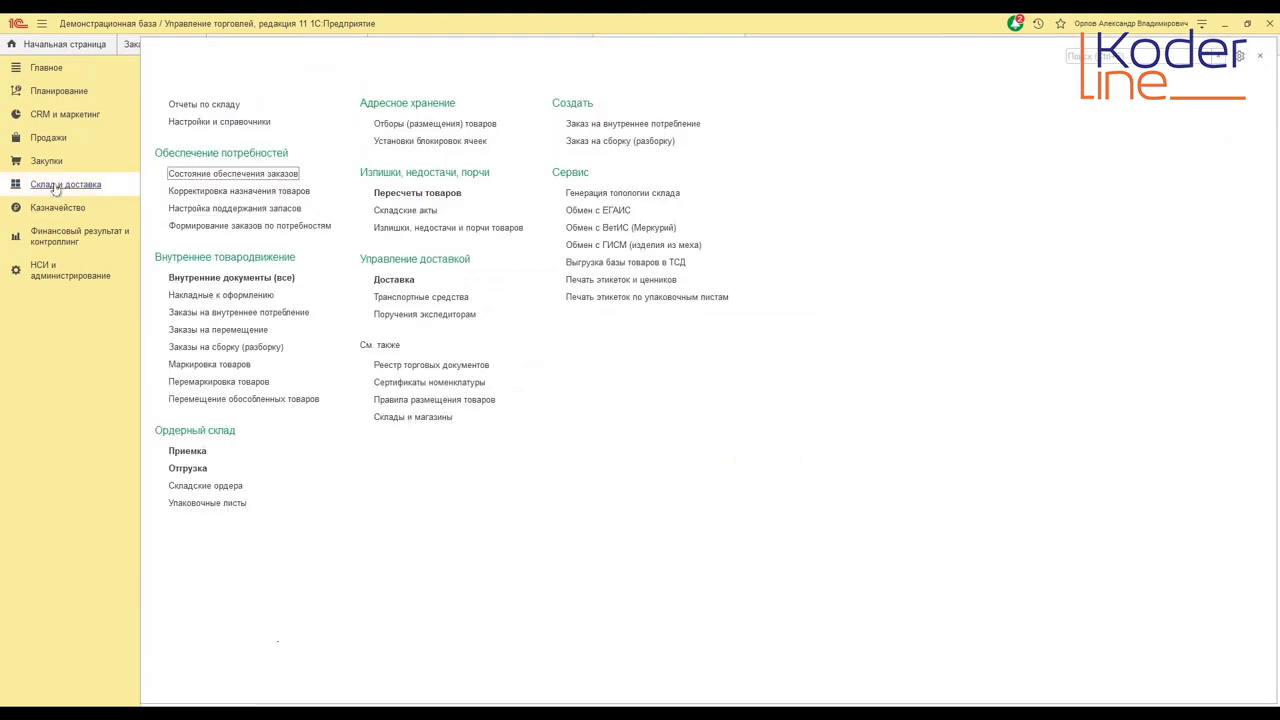
pyautogui.click(187, 226)
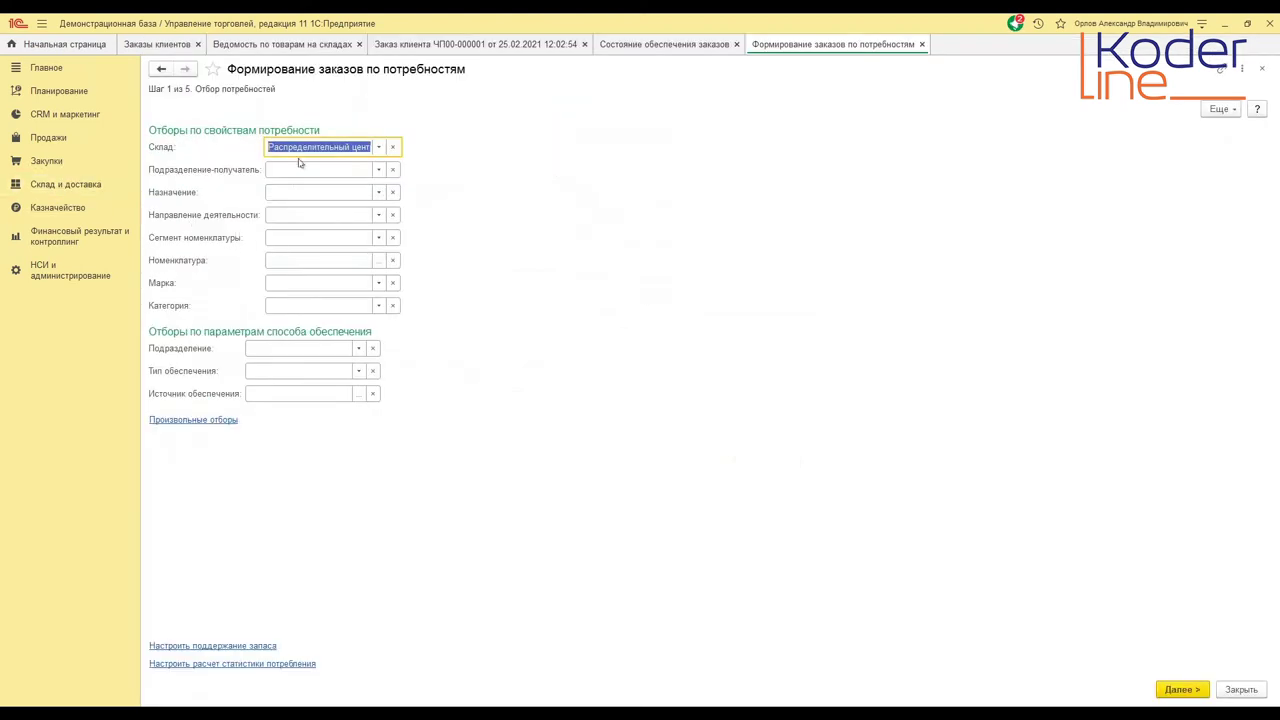
pyautogui.click(1160, 689)
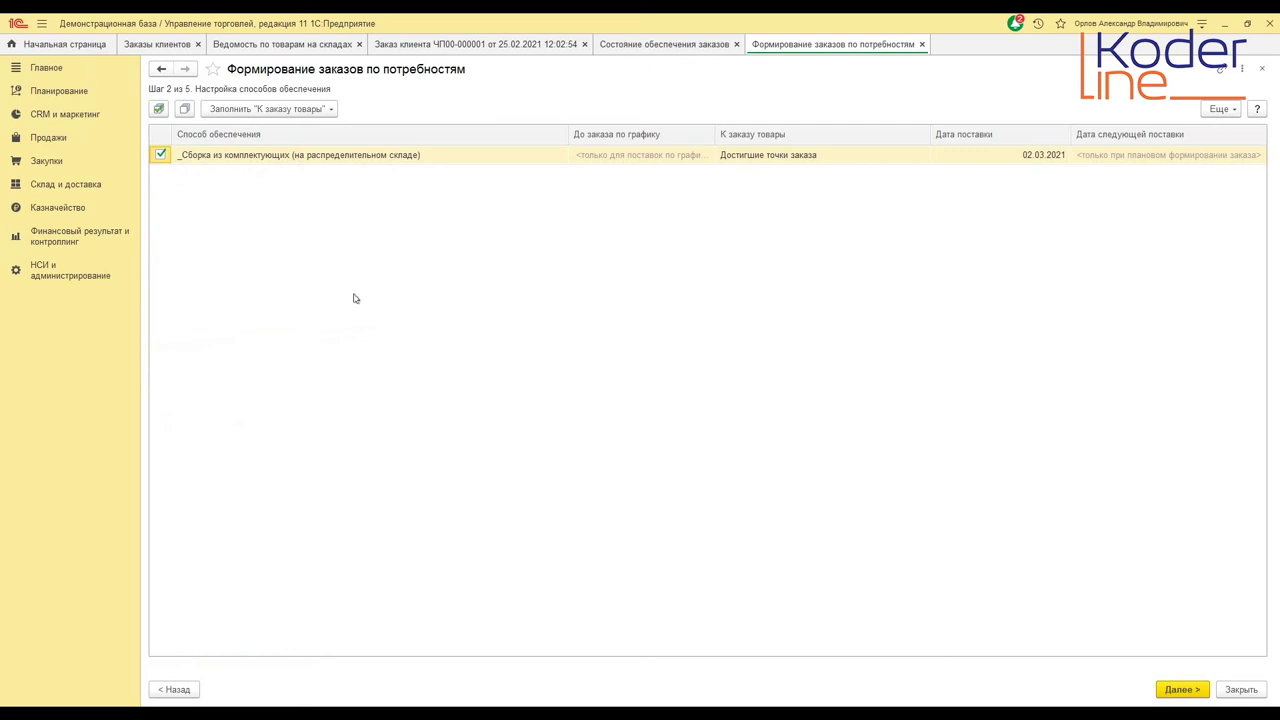
pyautogui.click(1183, 690)
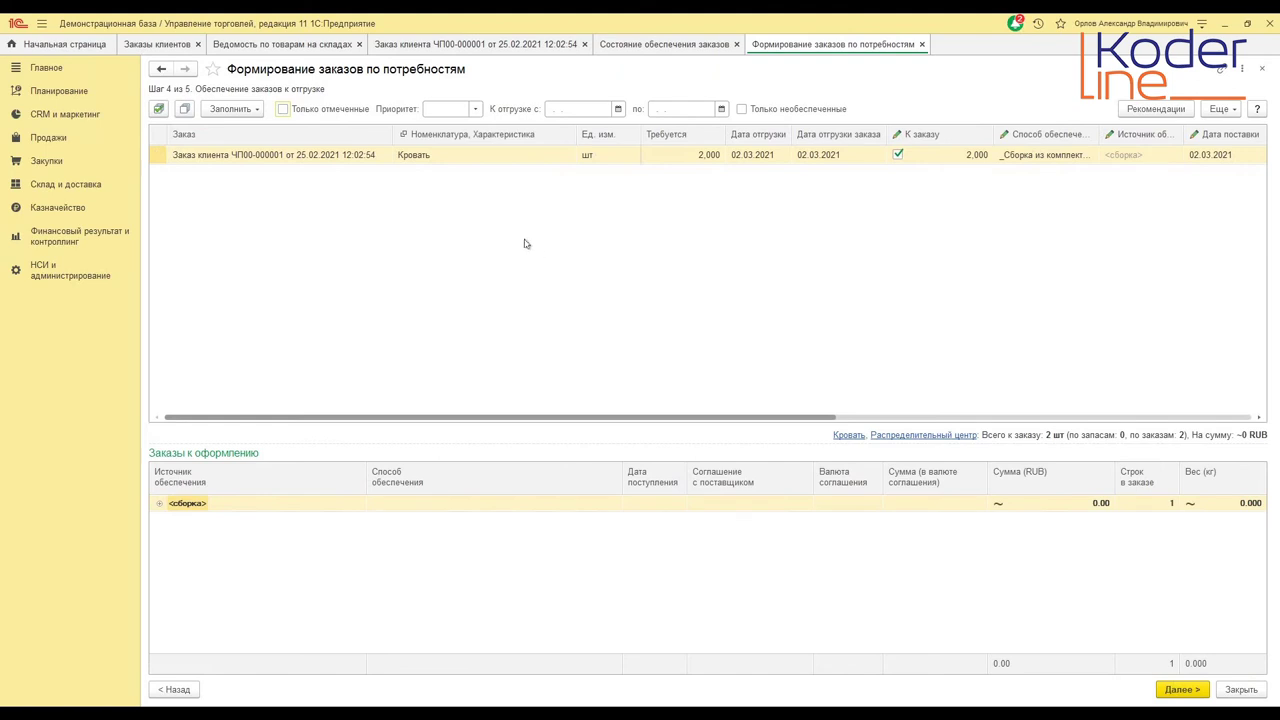
# - Expand the planned <сборка> order for Кровать down to its supply method and generate the assembly order
pyautogui.click(279, 162)
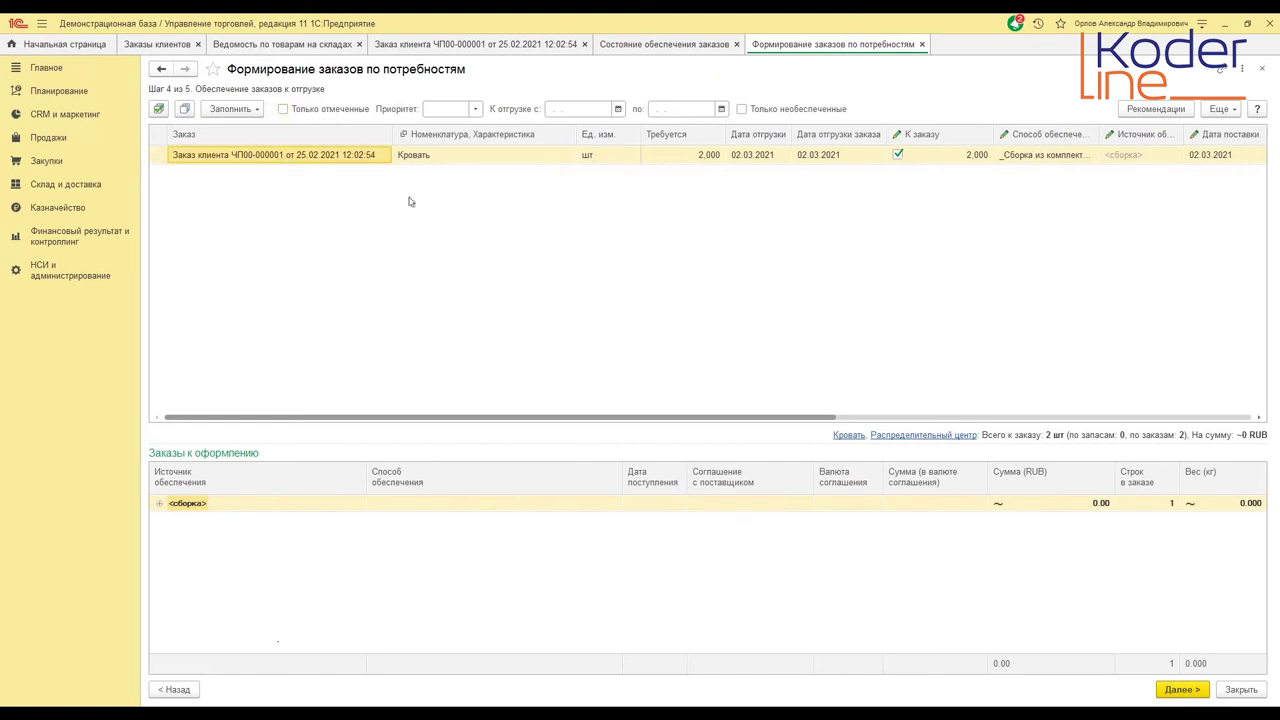
pyautogui.click(159, 504)
pyautogui.click(412, 527)
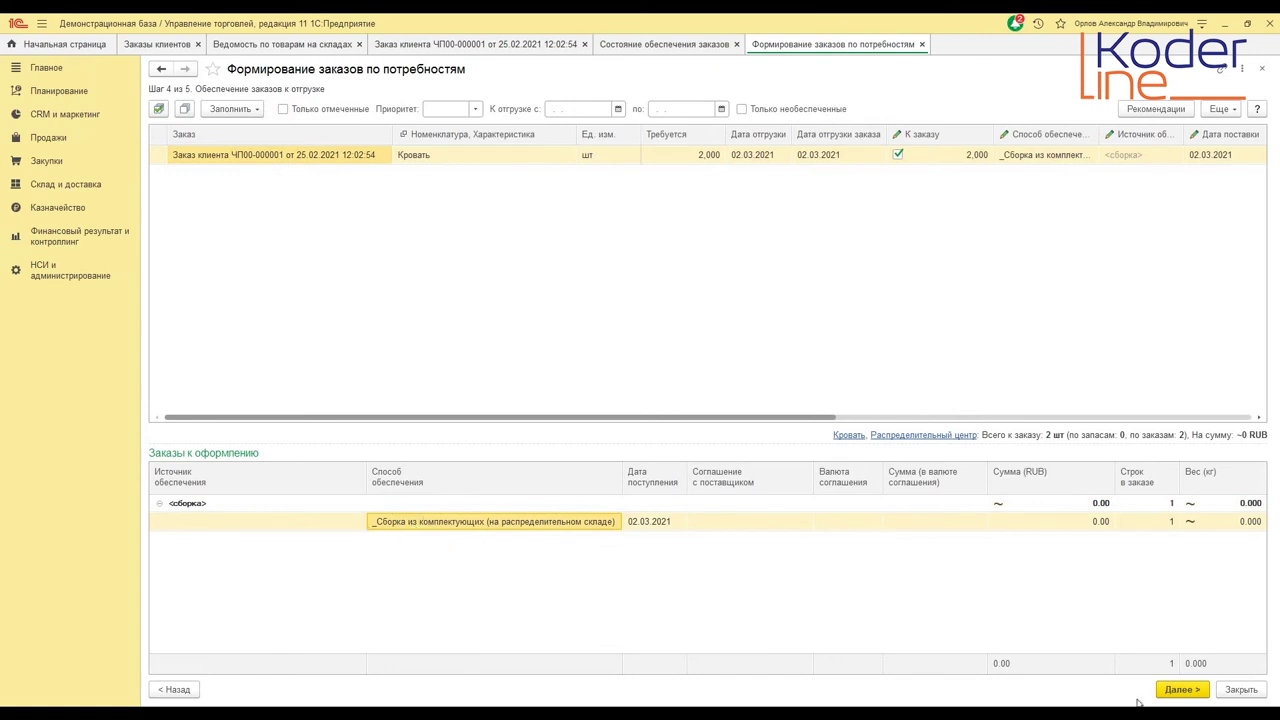
pyautogui.click(1182, 690)
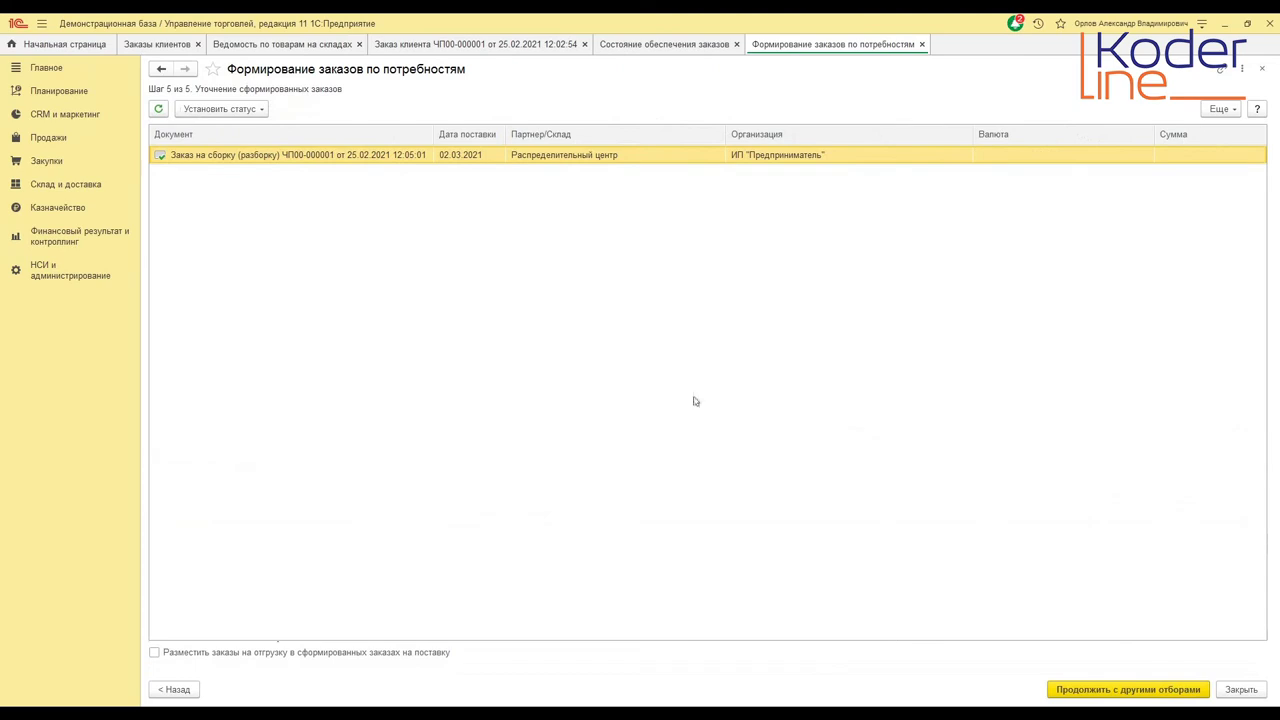
# - Open the generated Заказ на сборку (разборку) and examine its product, Комплектация, and component quantities
pyautogui.doubleClick(338, 157)
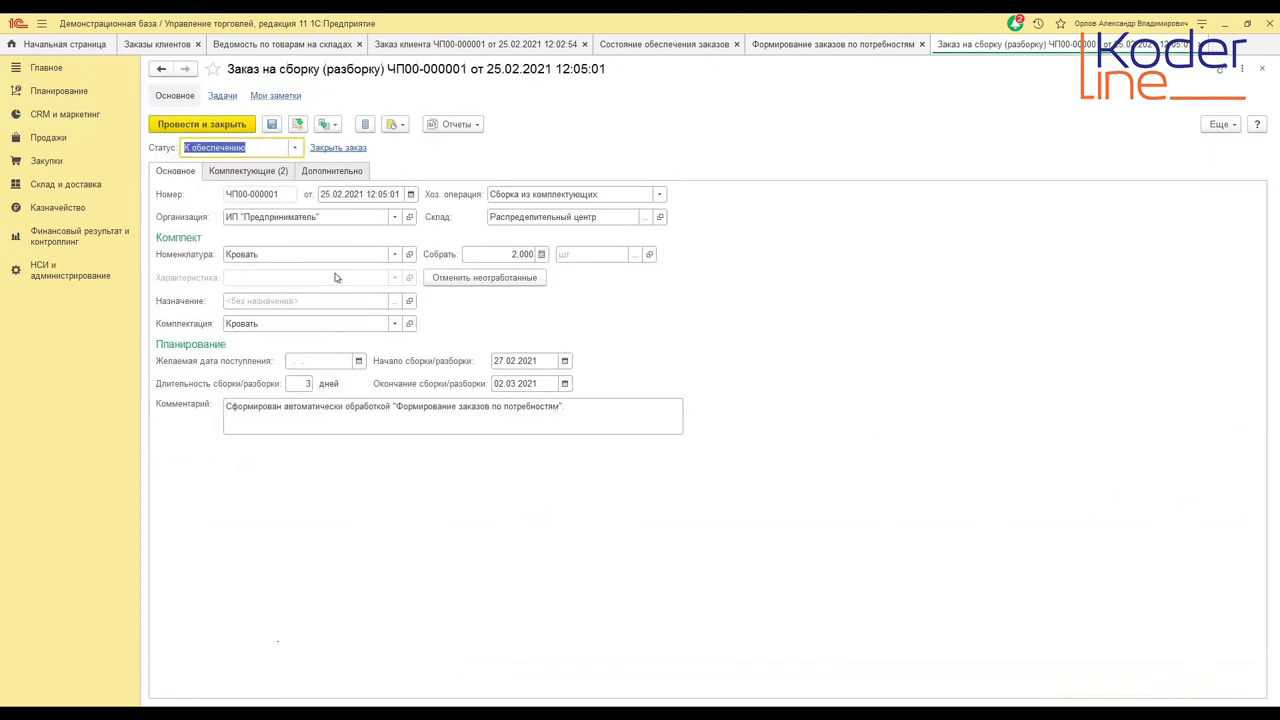
pyautogui.click(248, 252)
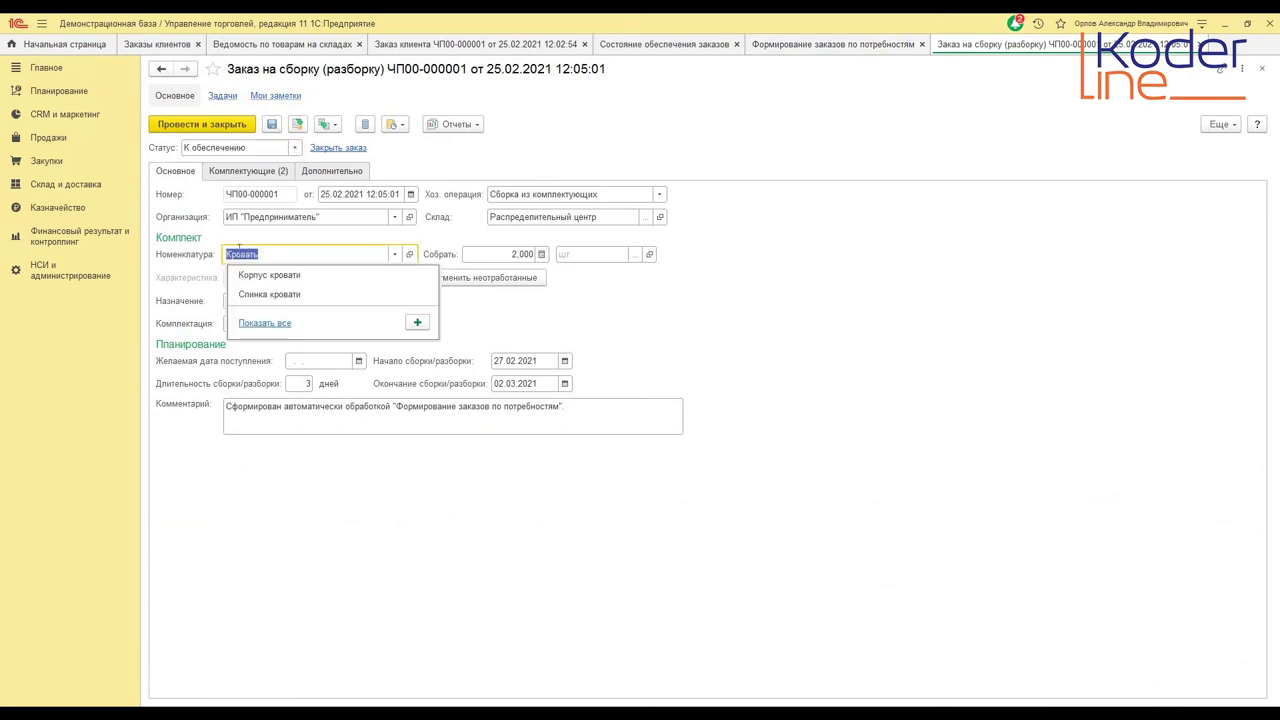
pyautogui.press('Escape')
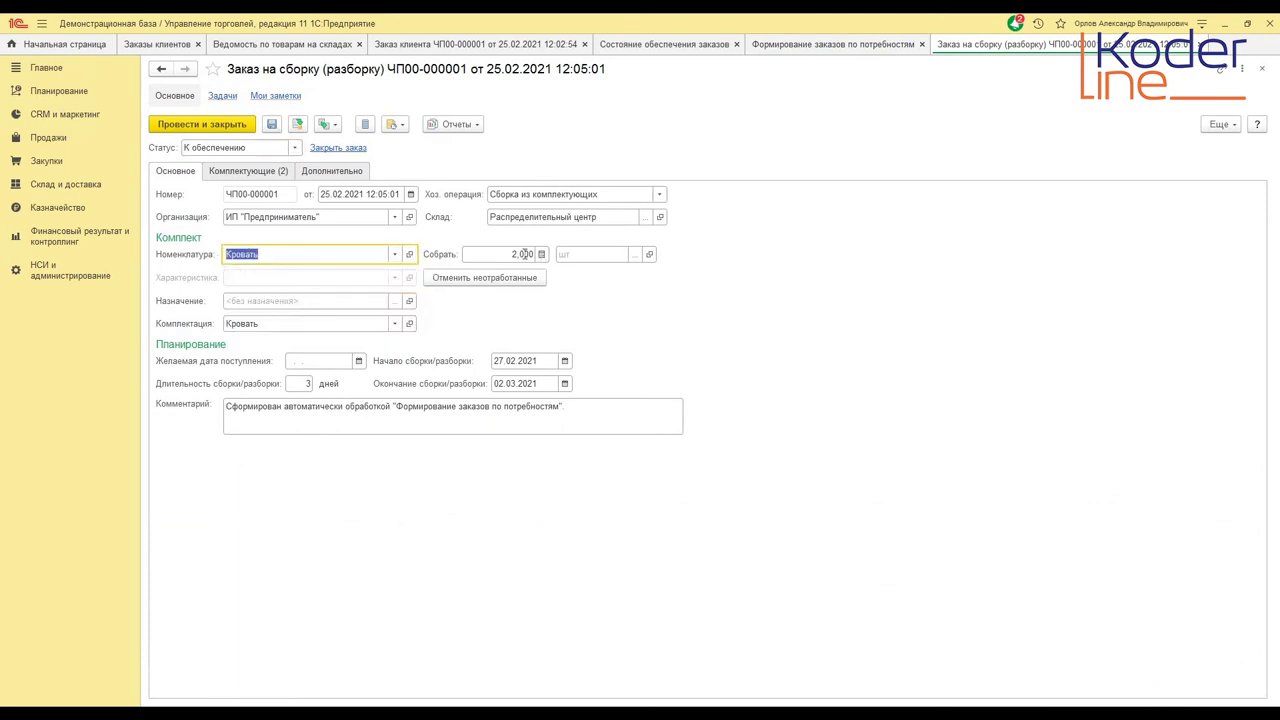
pyautogui.click(289, 323)
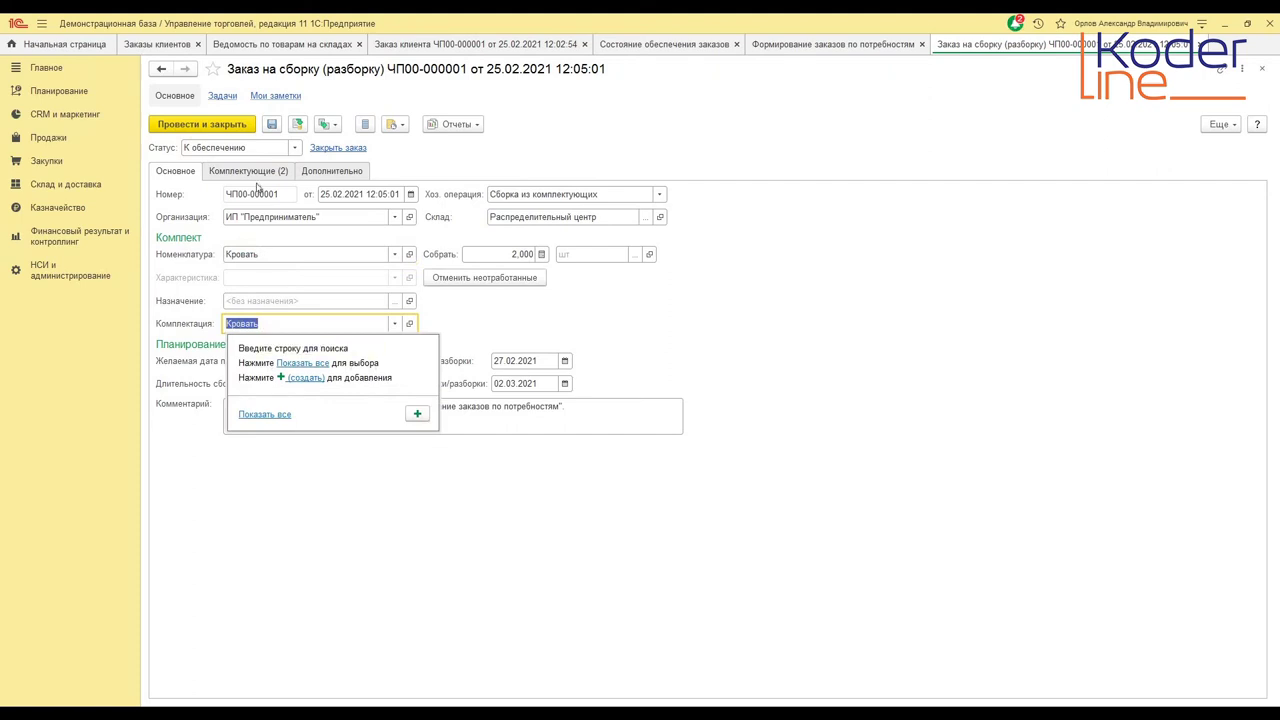
pyautogui.press('Escape')
pyautogui.click(250, 172)
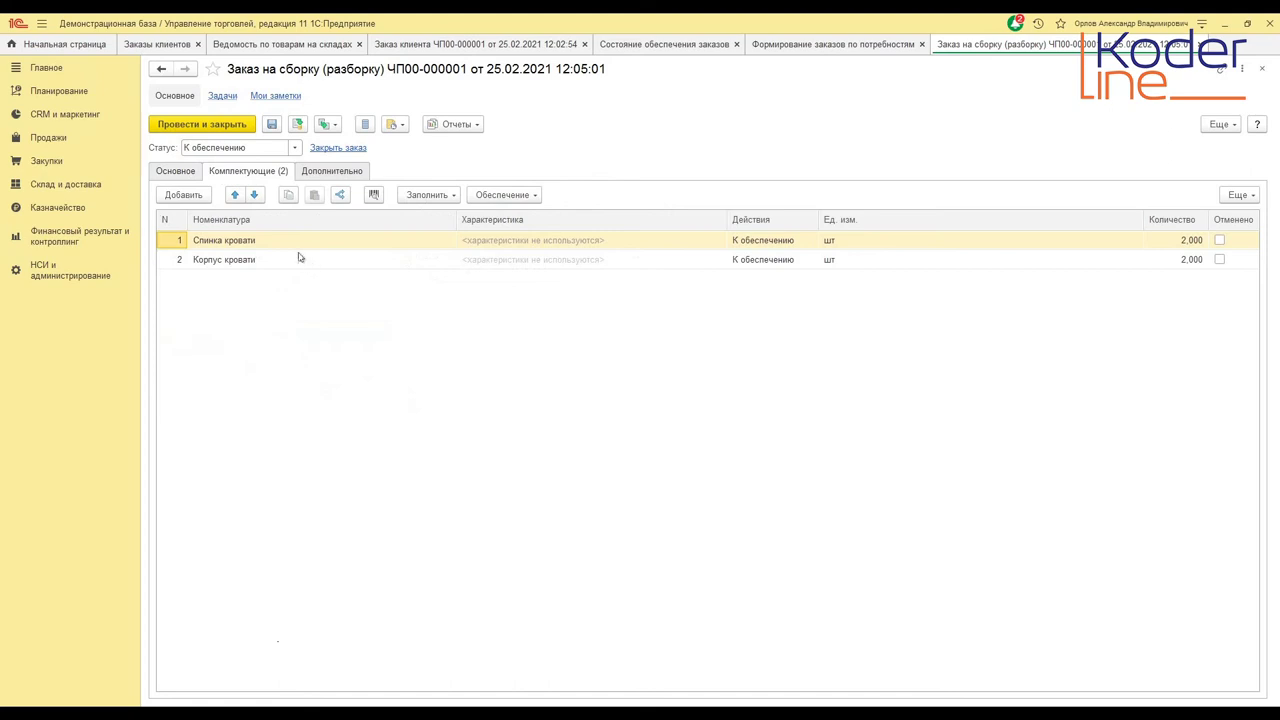
pyautogui.click(1155, 245)
pyautogui.click(1155, 259)
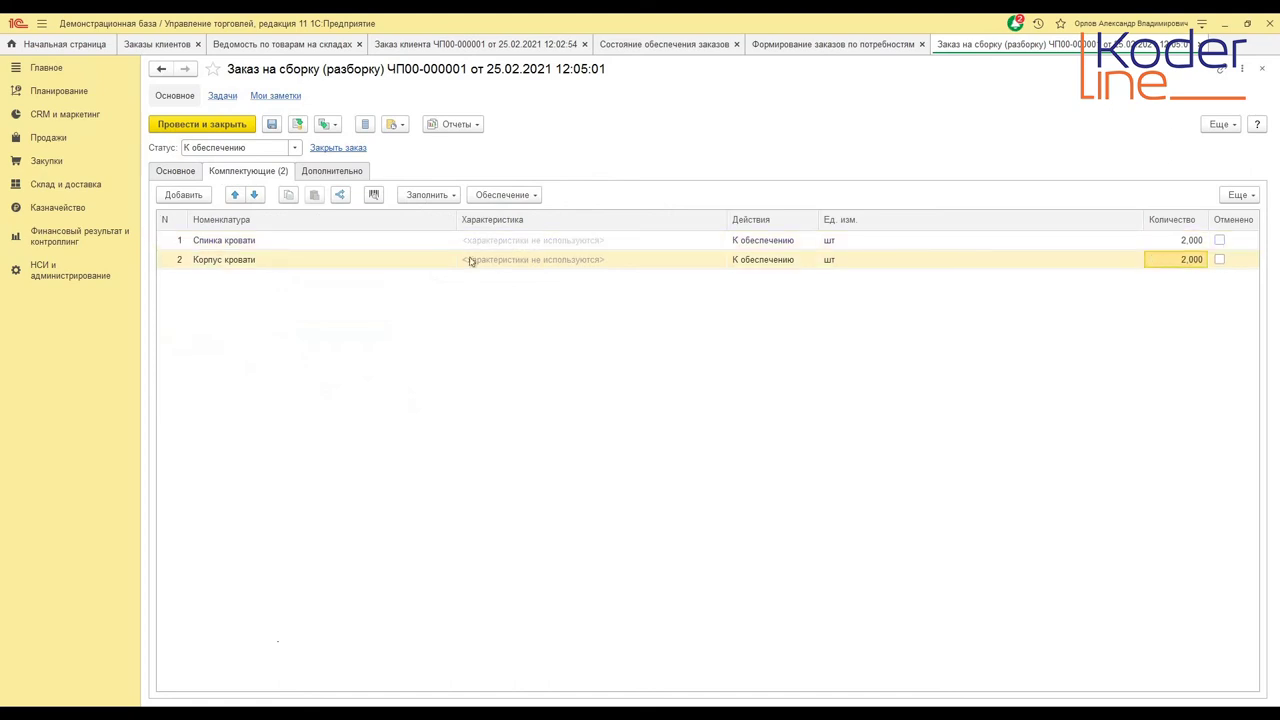
pyautogui.click(175, 171)
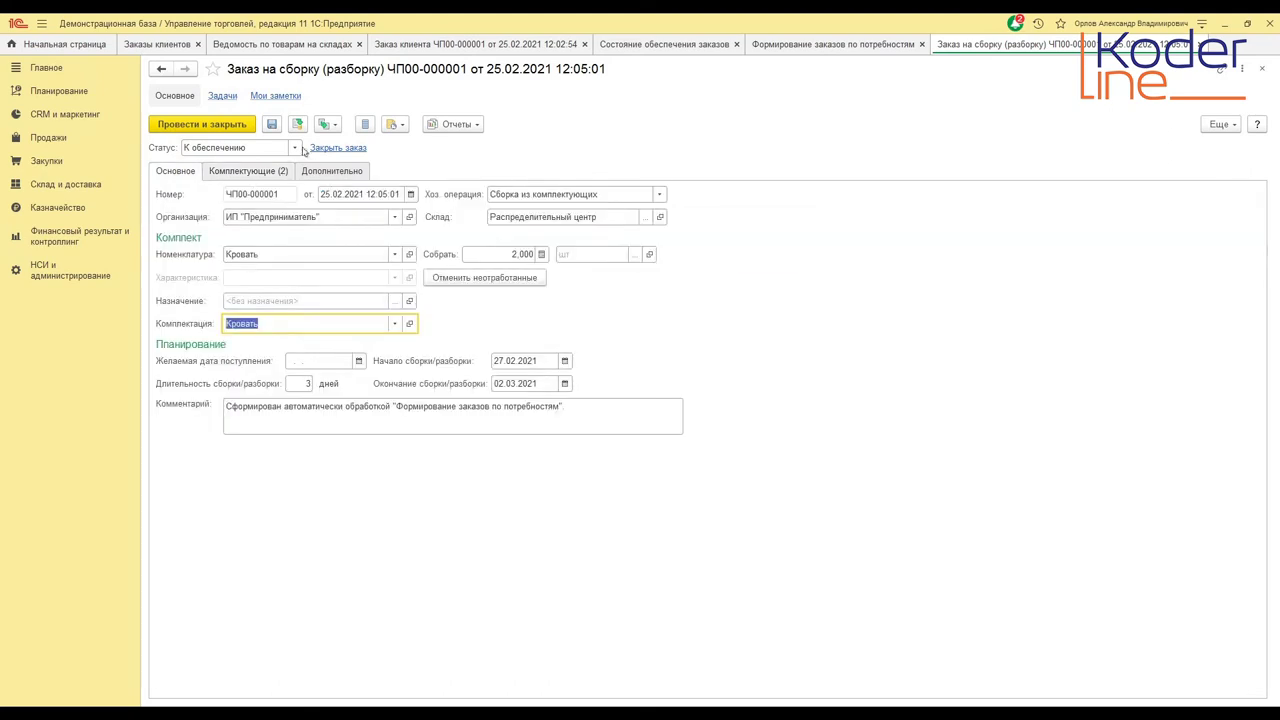
# - Set the assembly order's status to К выполнению and close the saved document
pyautogui.click(294, 147)
pyautogui.click(238, 187)
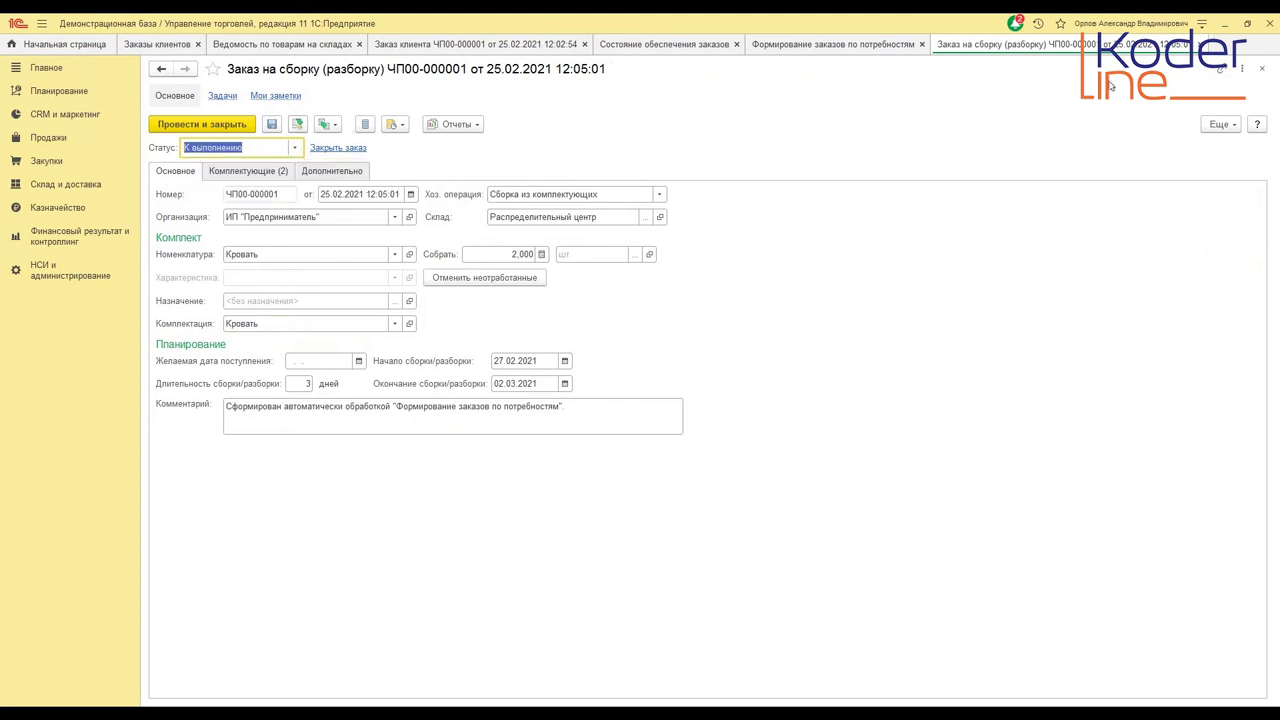
pyautogui.click(1200, 45)
# - Regenerate Состояние обеспечения заказов and examine the assembly order and its Корпус кровати line
pyautogui.click(655, 45)
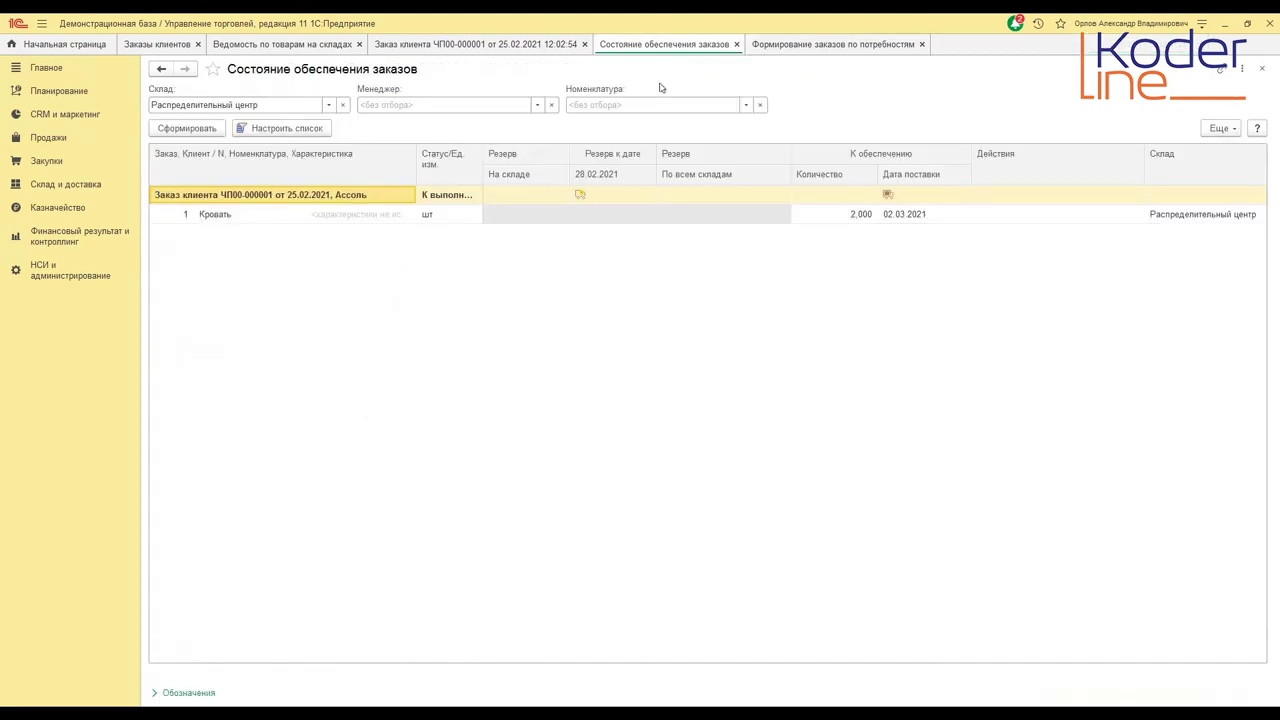
pyautogui.click(186, 130)
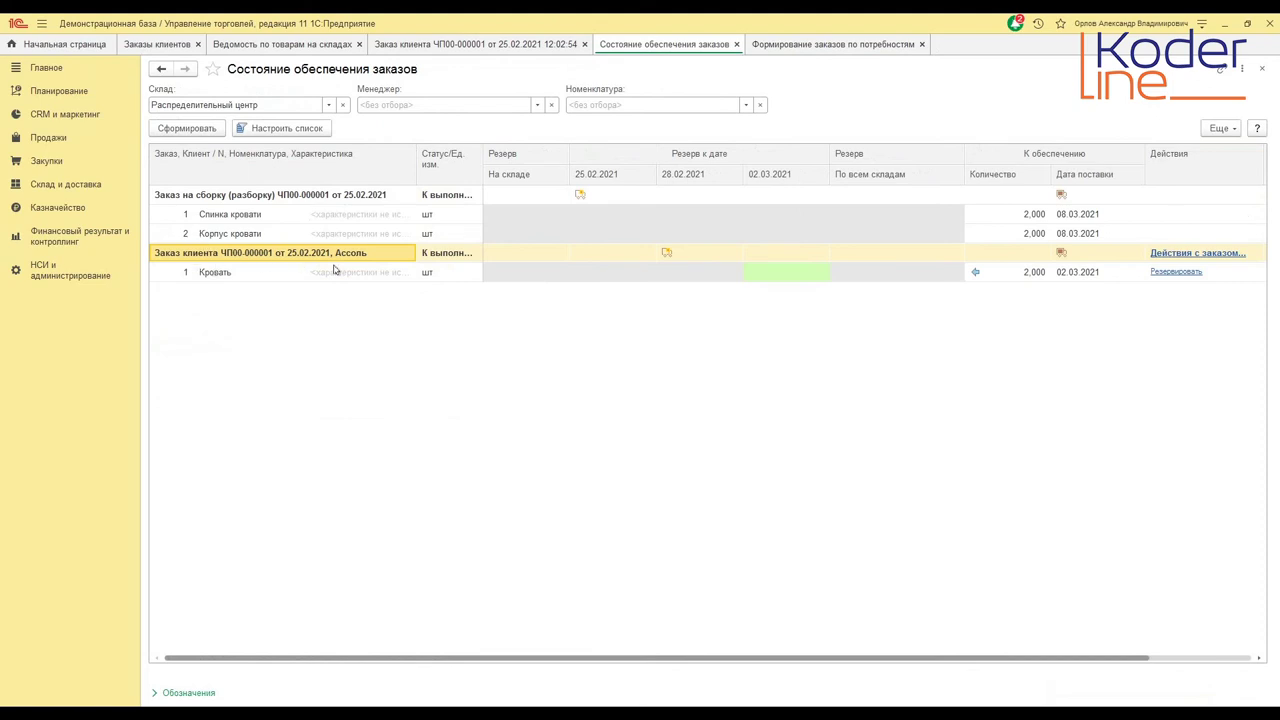
pyautogui.click(252, 196)
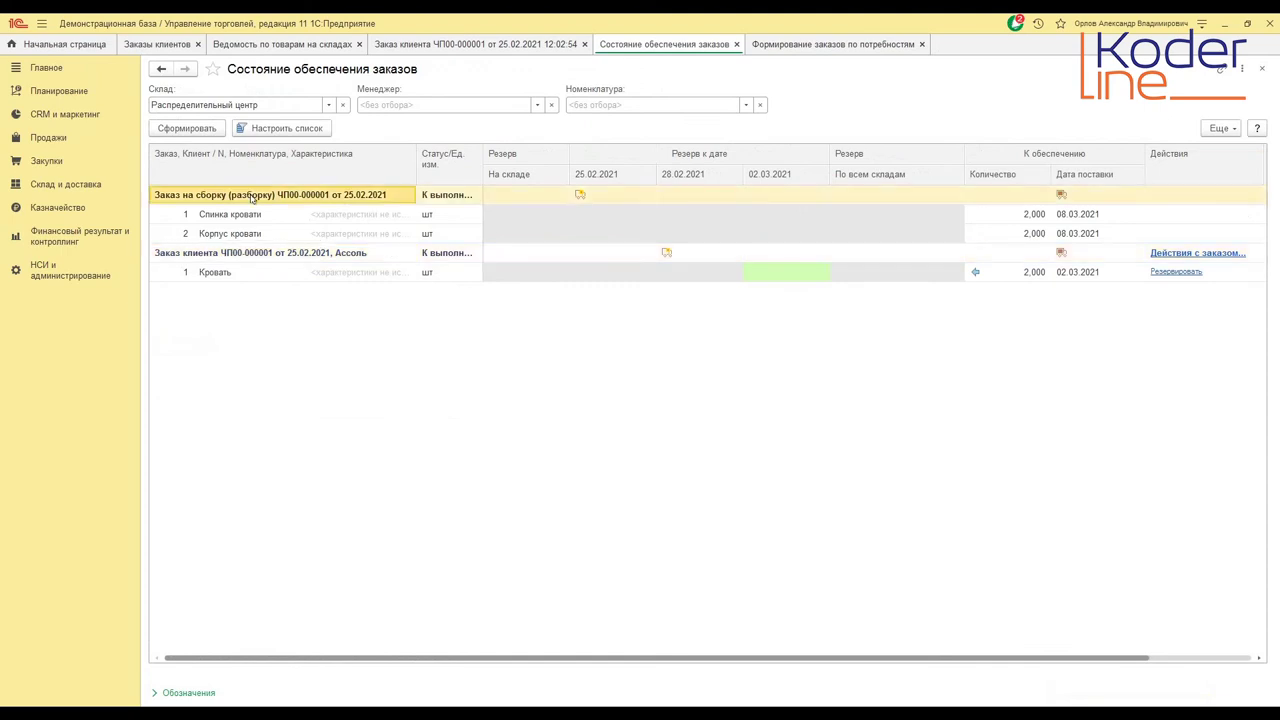
pyautogui.click(228, 234)
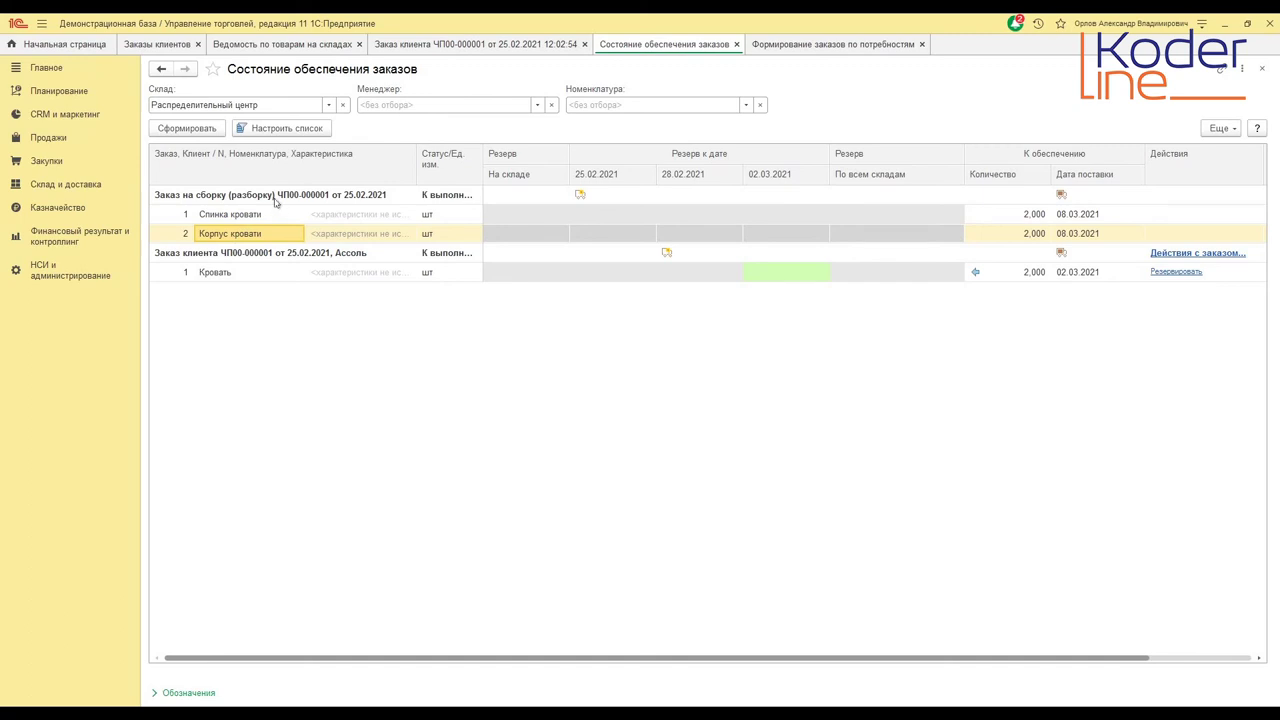
# - Rerun Формирование заказов по потребностям for Распределительный центр with both supply methods, expand the planned Грифон order, and generate it
pyautogui.click(828, 47)
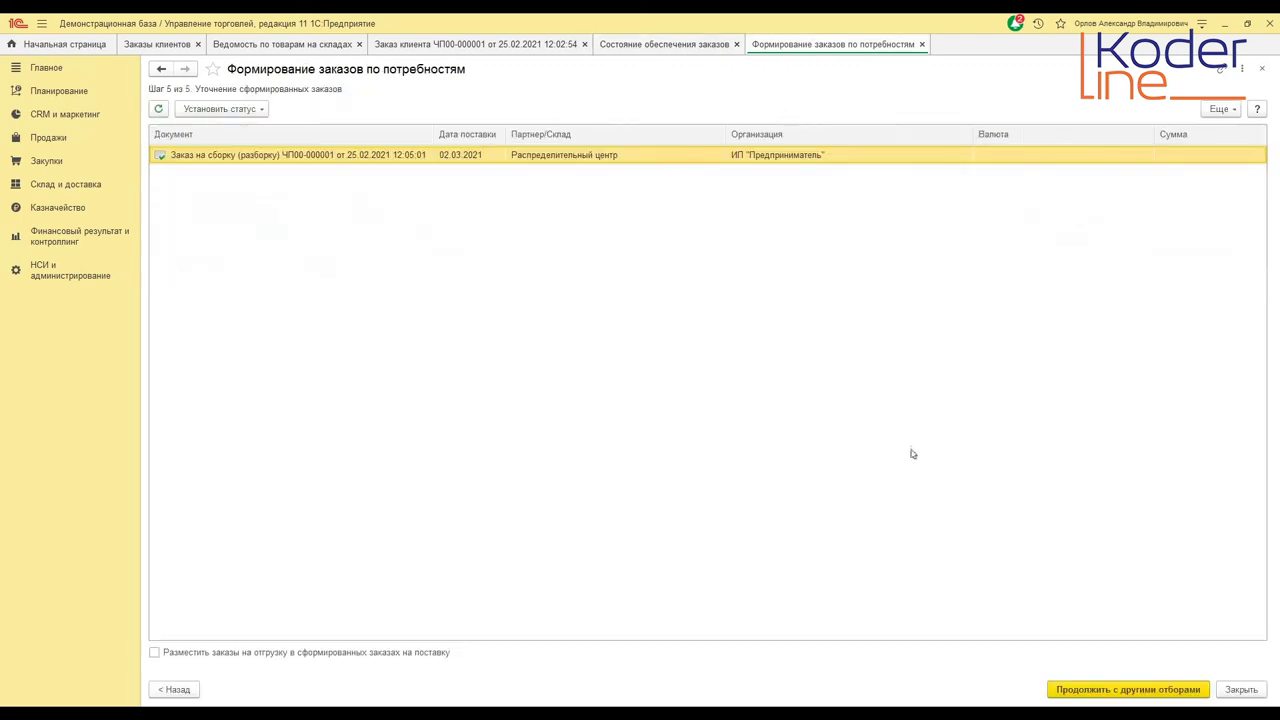
pyautogui.click(1125, 690)
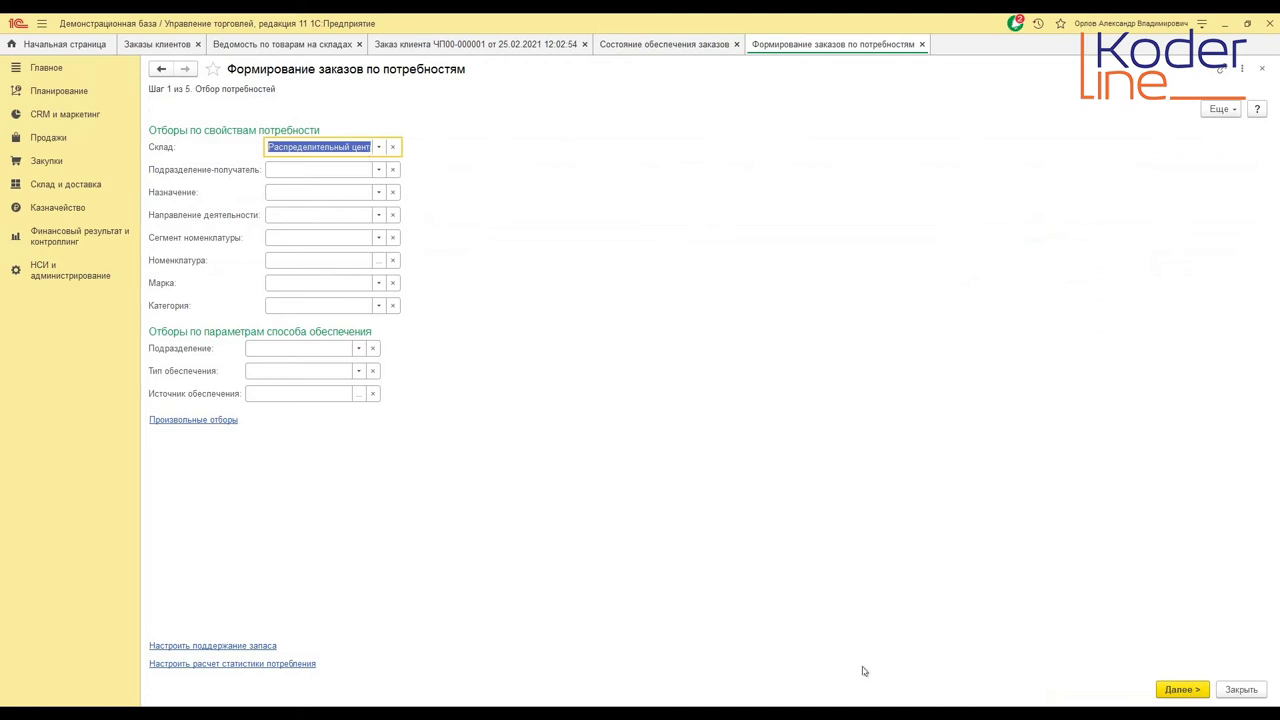
pyautogui.click(1166, 691)
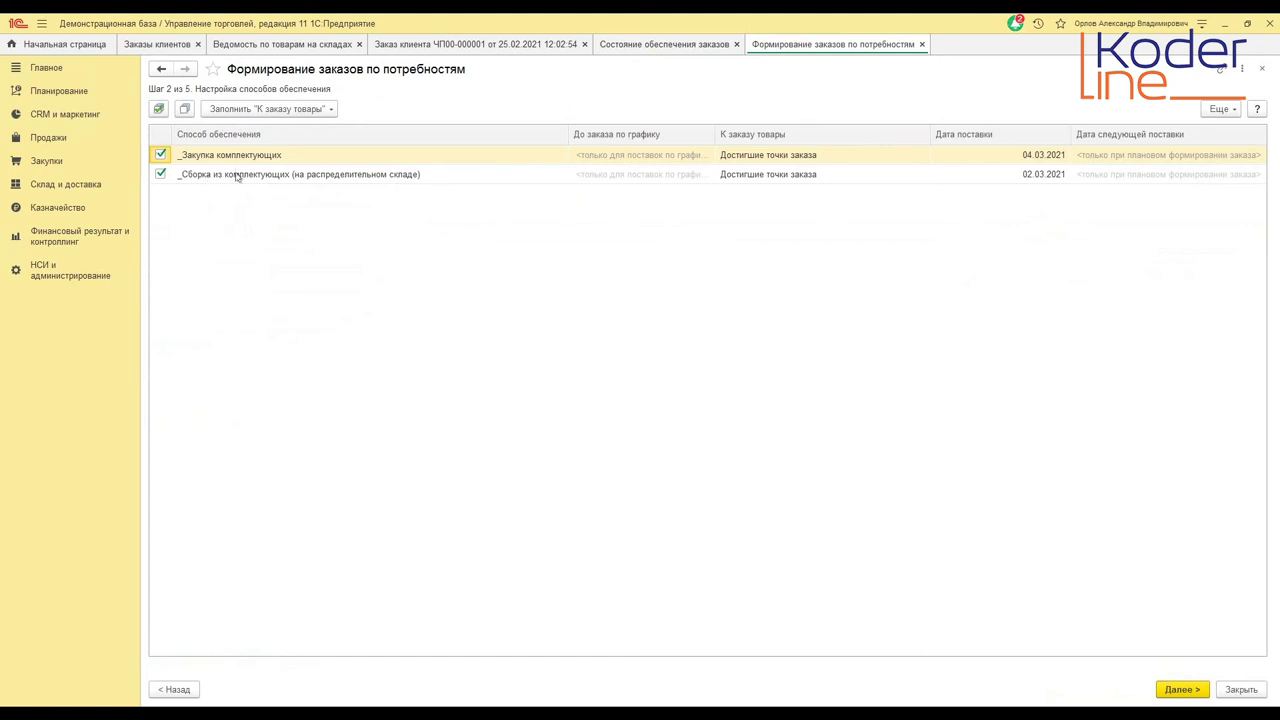
pyautogui.click(1174, 689)
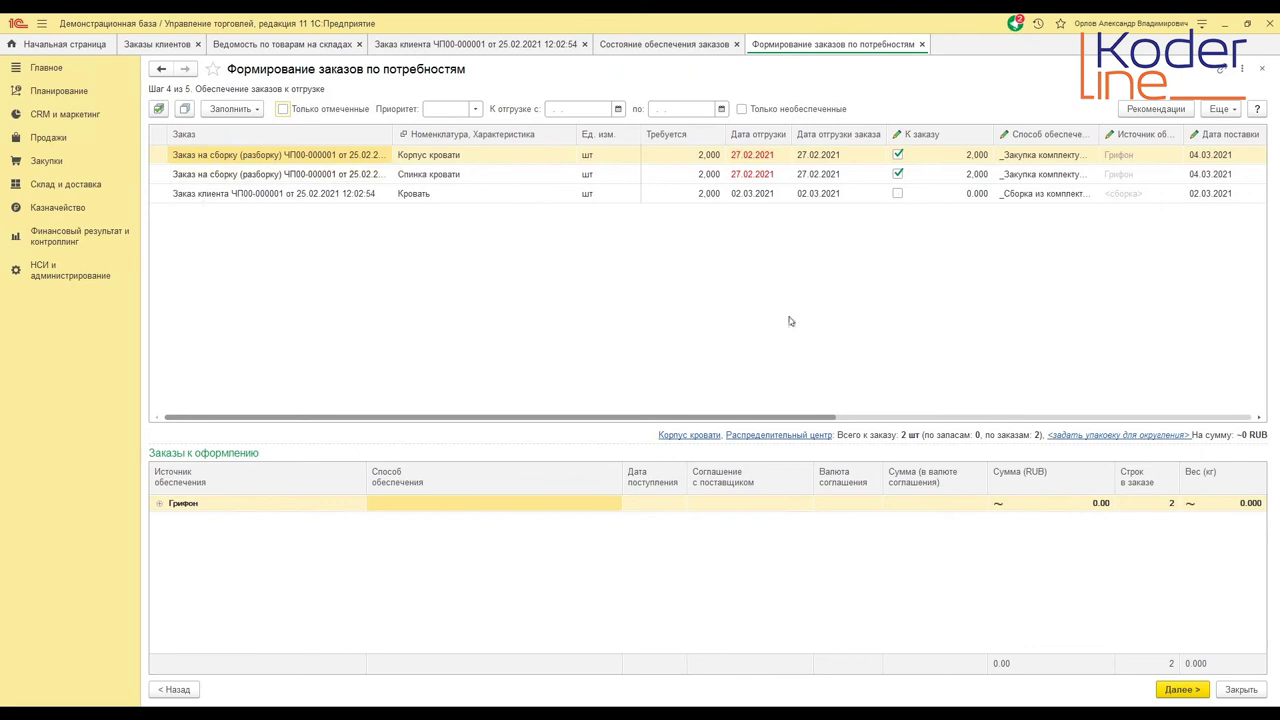
pyautogui.click(161, 504)
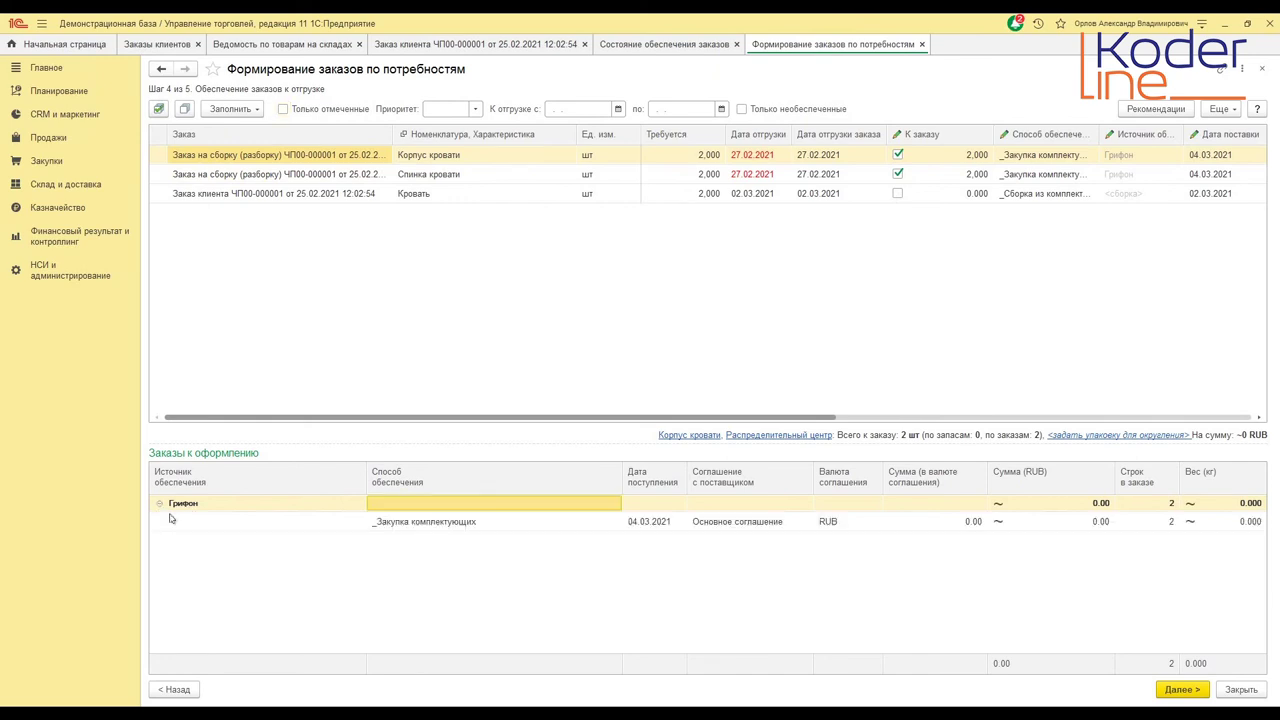
pyautogui.click(437, 520)
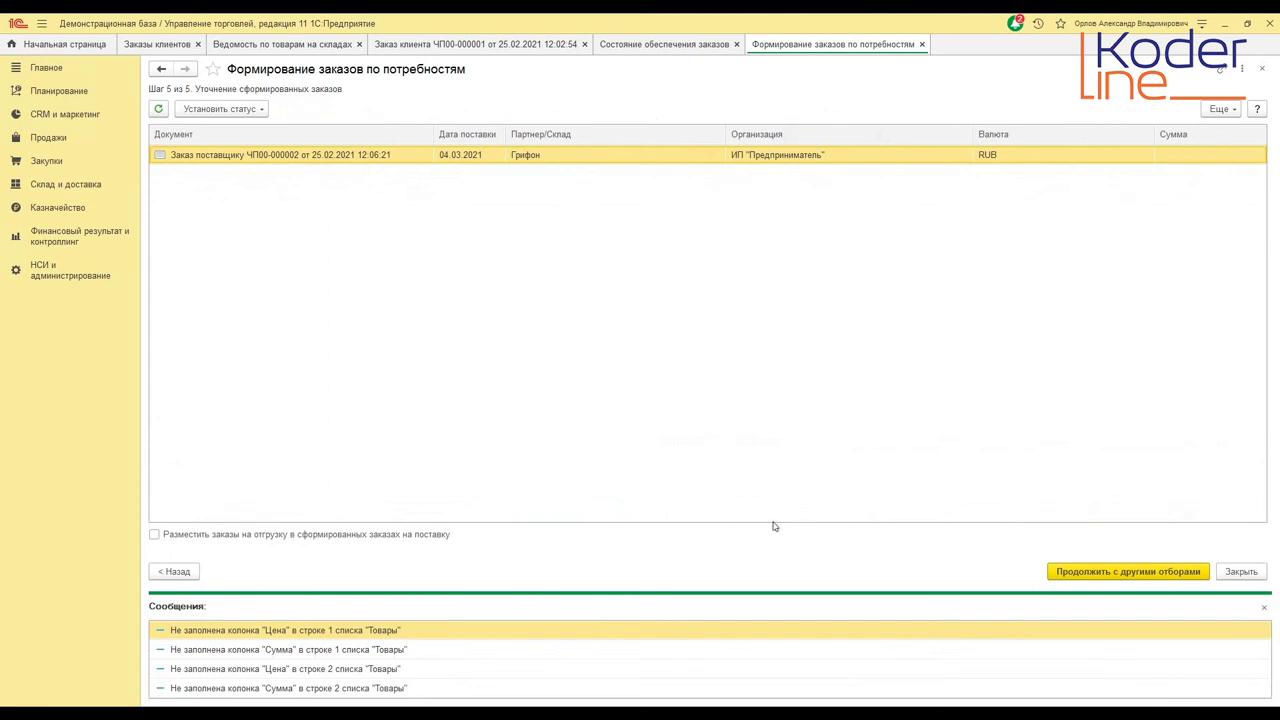
# - Open the generated Грифон supplier order and set the prices to 300 for Корпус кровати and 100 for Спинка кровати
pyautogui.doubleClick(340, 157)
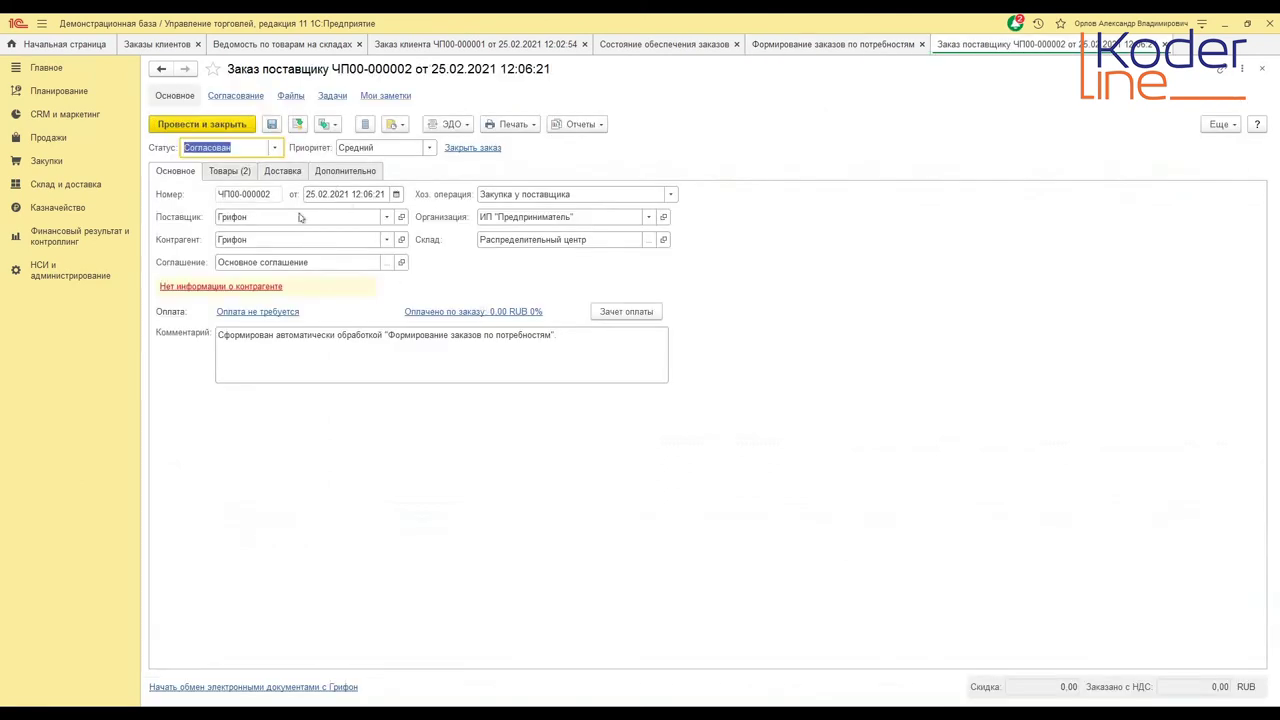
pyautogui.click(224, 171)
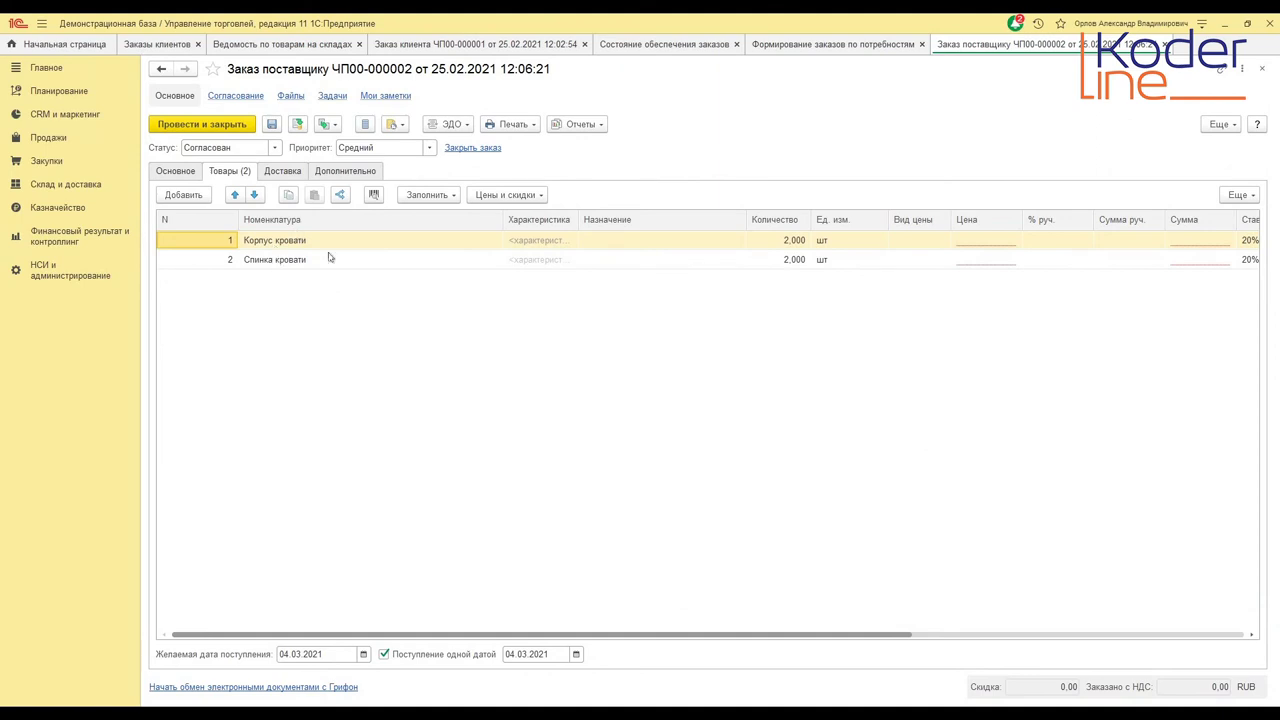
pyautogui.click(991, 242)
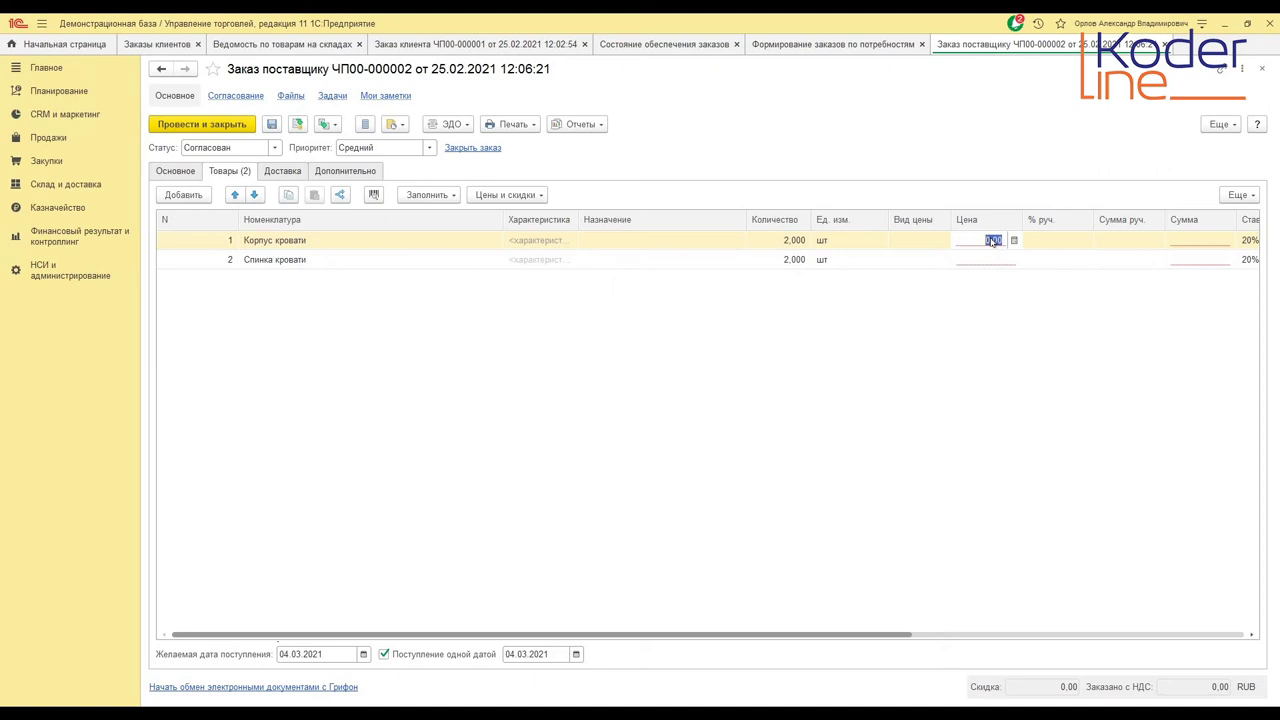
pyautogui.write('300')
pyautogui.press('Return')
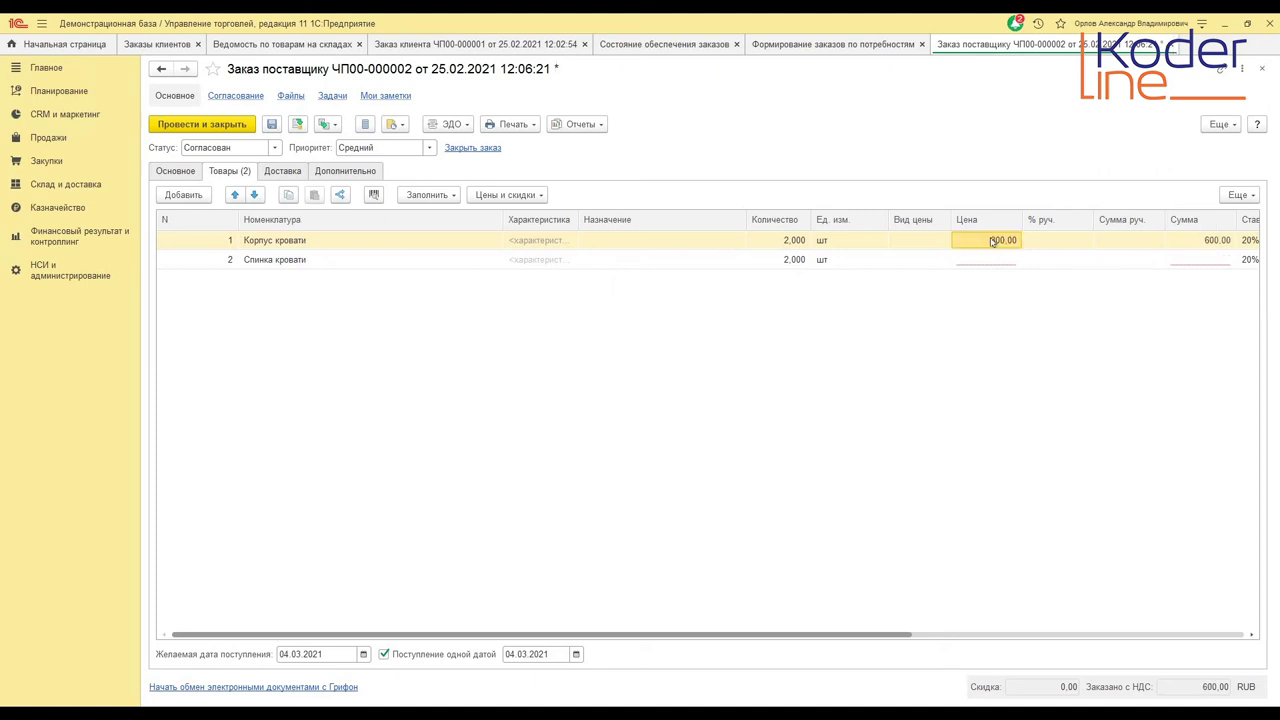
pyautogui.click(976, 260)
pyautogui.write('100')
pyautogui.press('Return')
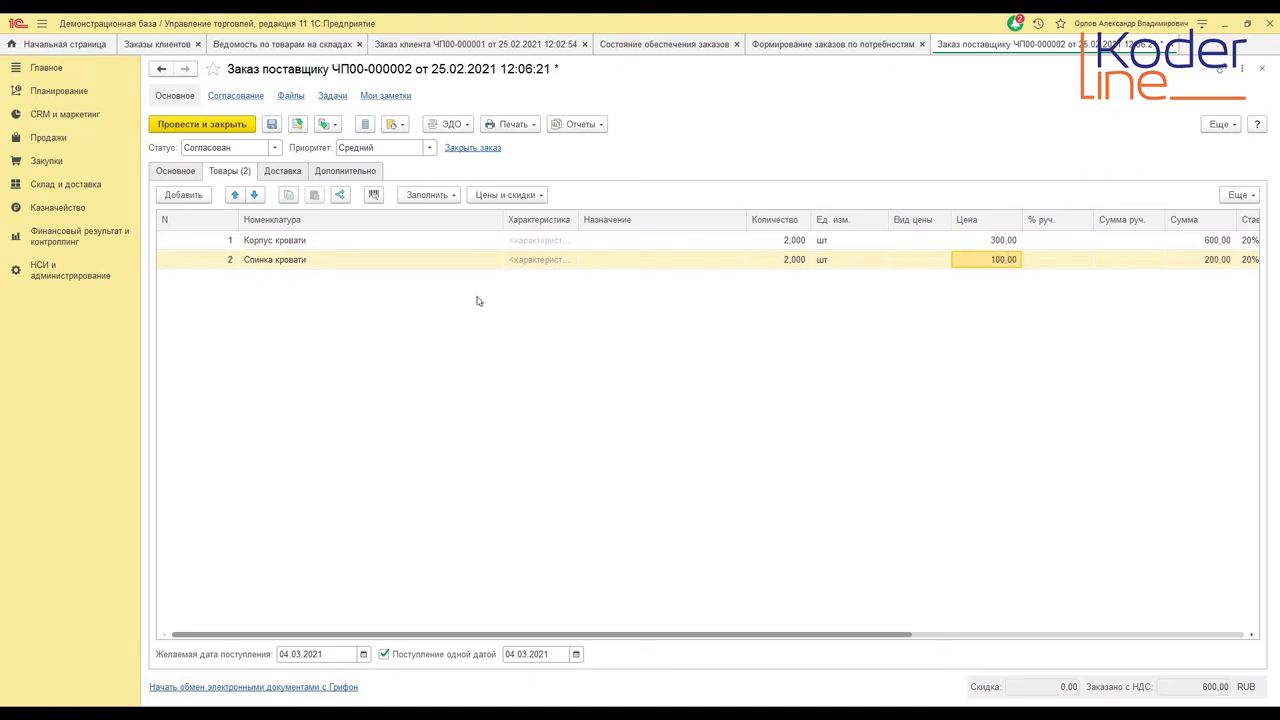
# - Set the supplier order's status to Подтвержден, save it, and regenerate Состояние обеспечения заказов
pyautogui.click(274, 147)
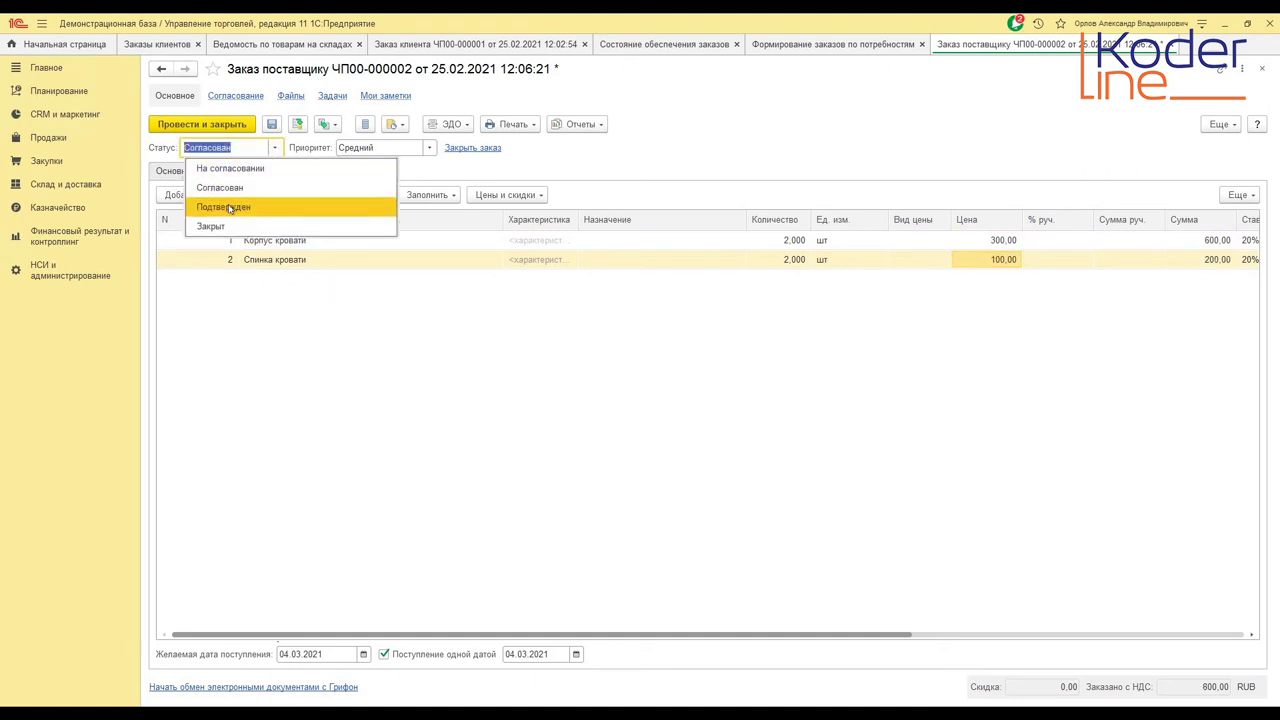
pyautogui.click(229, 207)
pyautogui.hotkey('ctrl', 's')
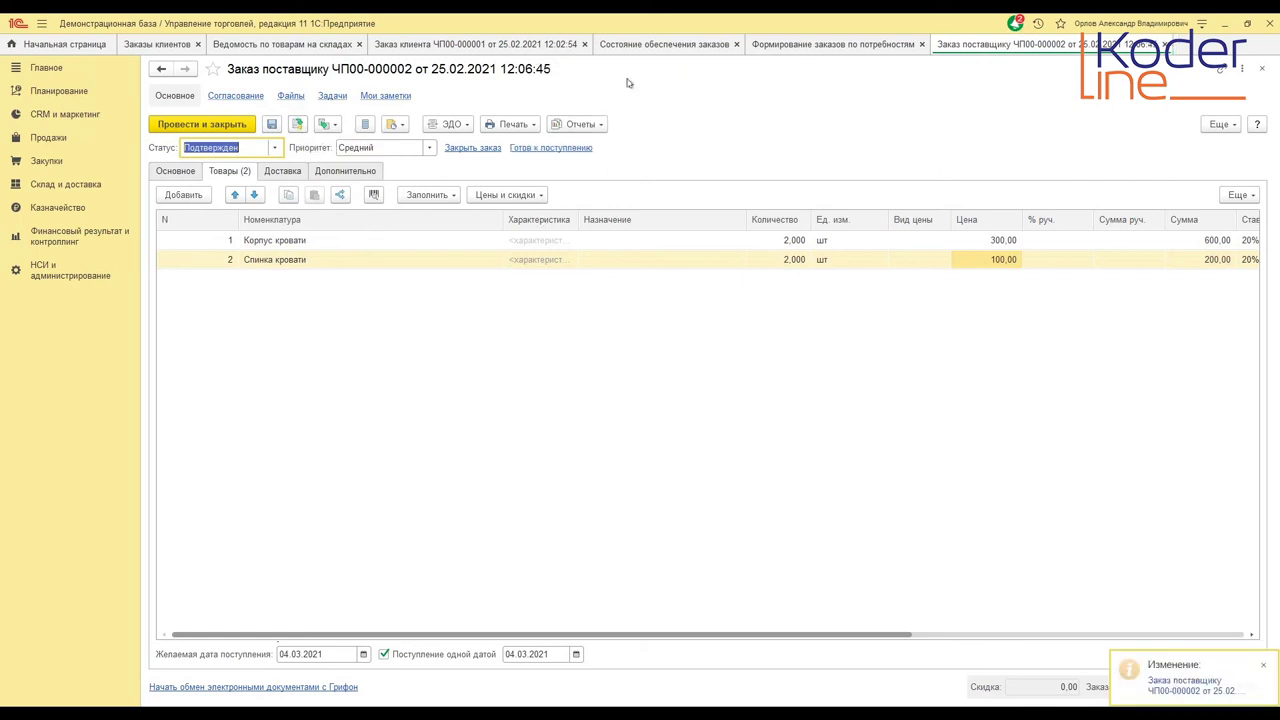
pyautogui.click(642, 45)
pyautogui.click(186, 128)
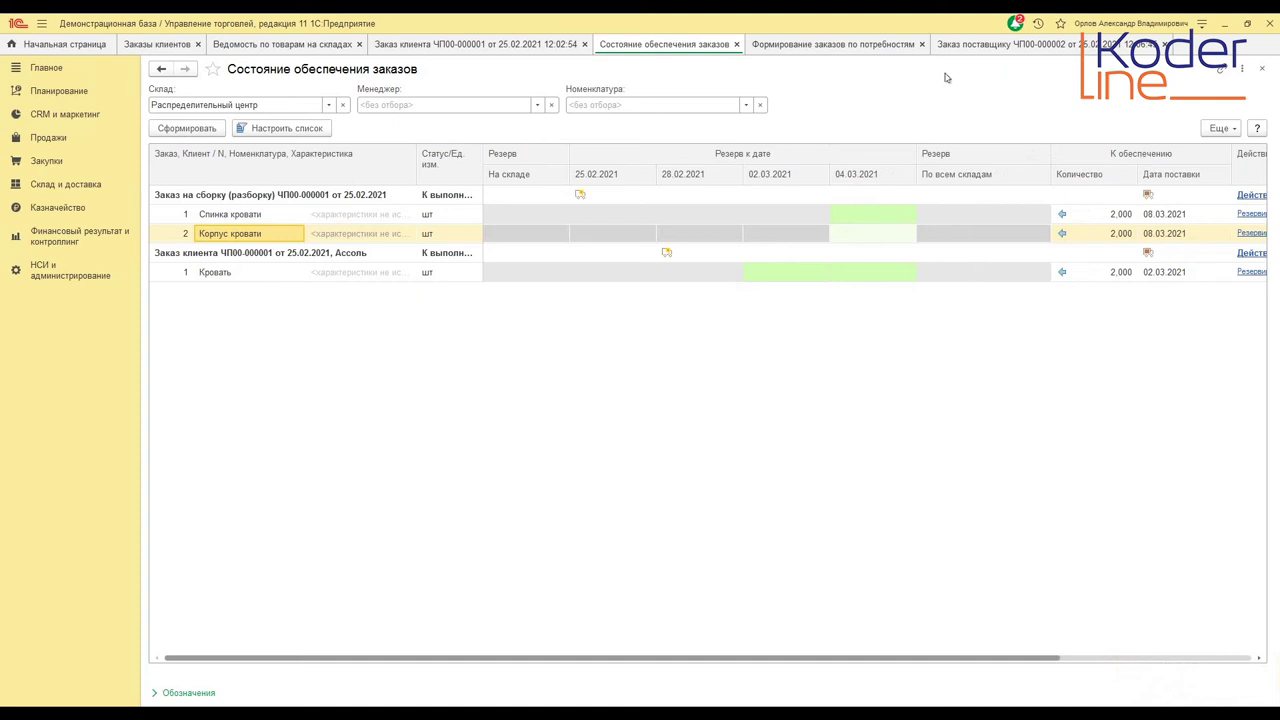
# - Create and post Приобретение товаров и услуг based on the supplier order, and enable Регистрировать цены поставщика автоматически in it
pyautogui.click(982, 45)
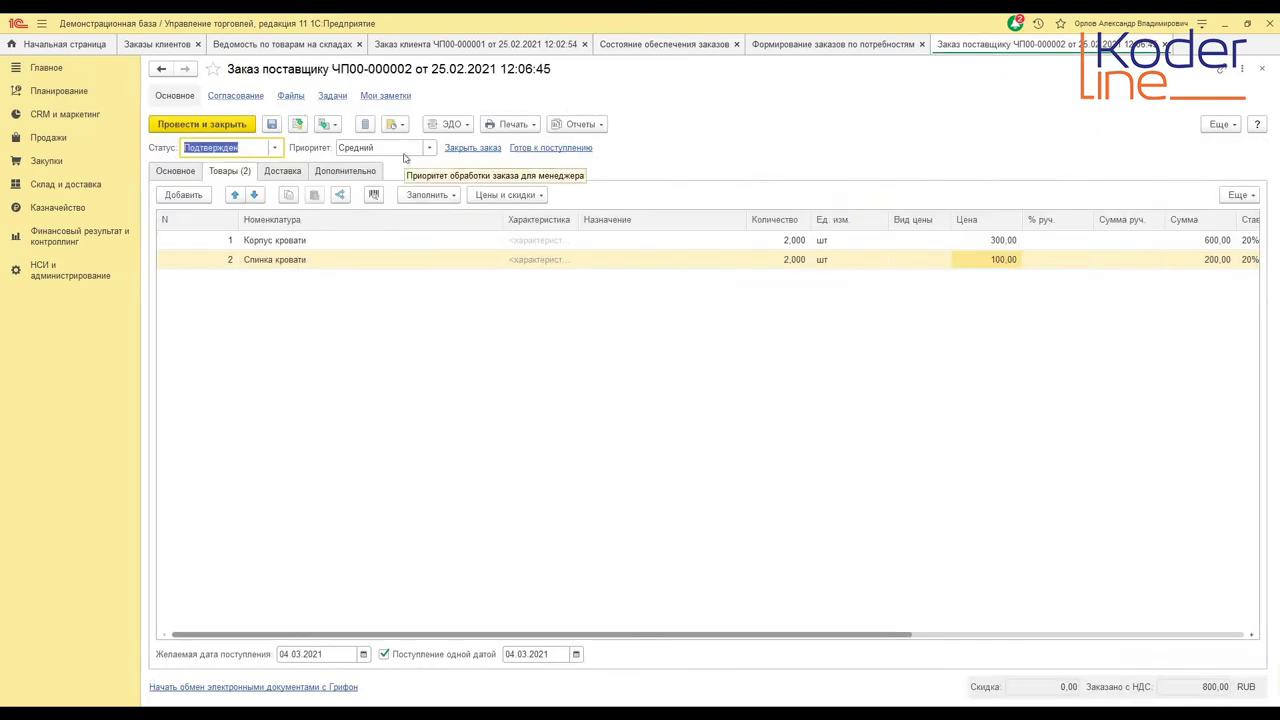
pyautogui.click(326, 124)
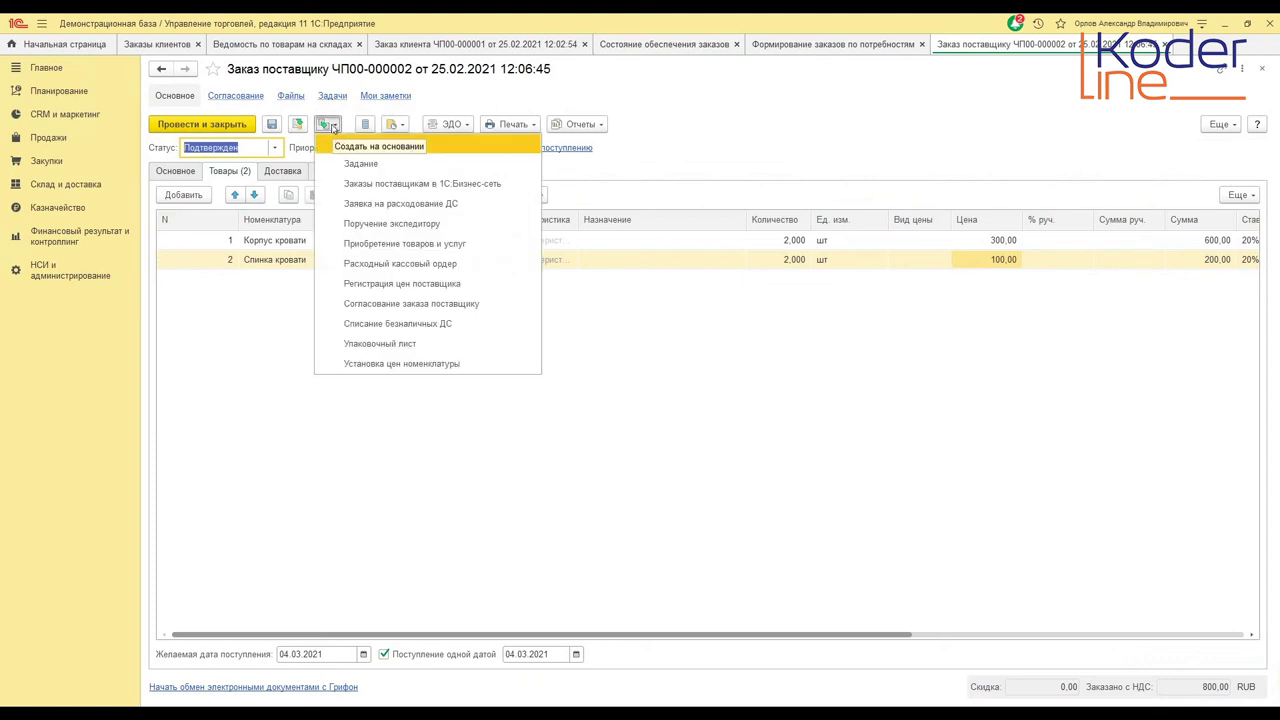
pyautogui.click(357, 245)
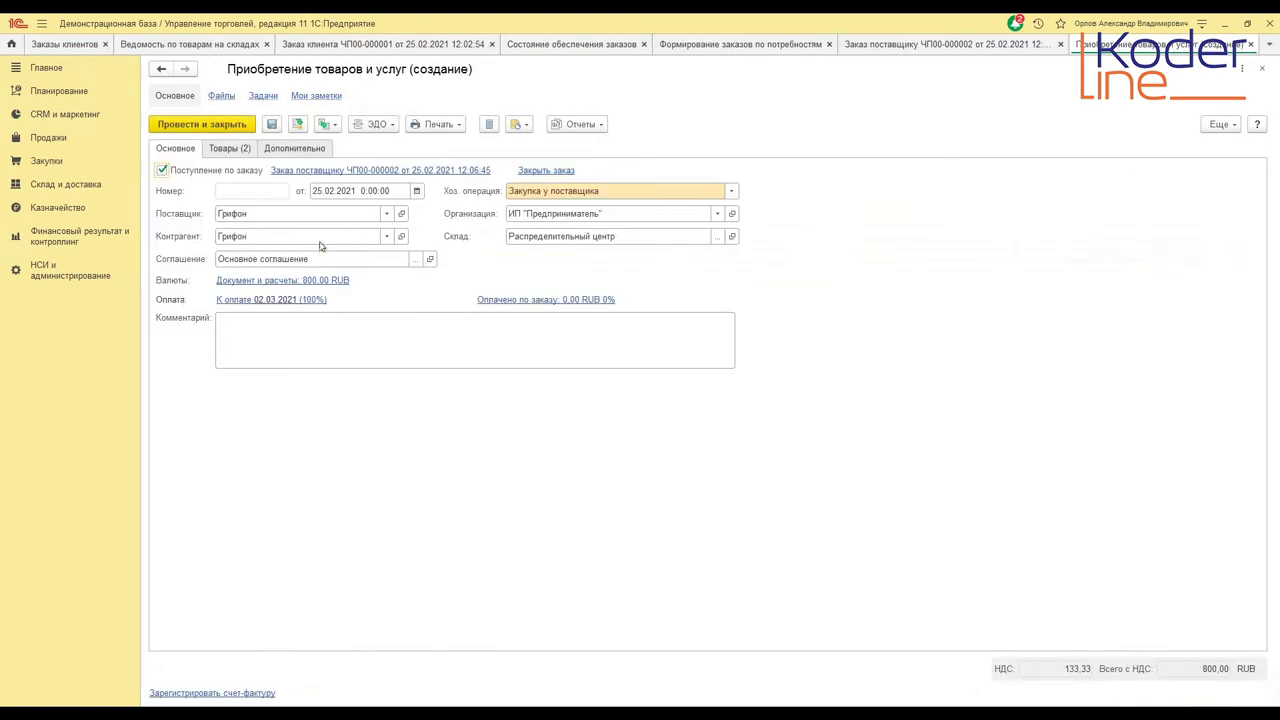
pyautogui.click(297, 124)
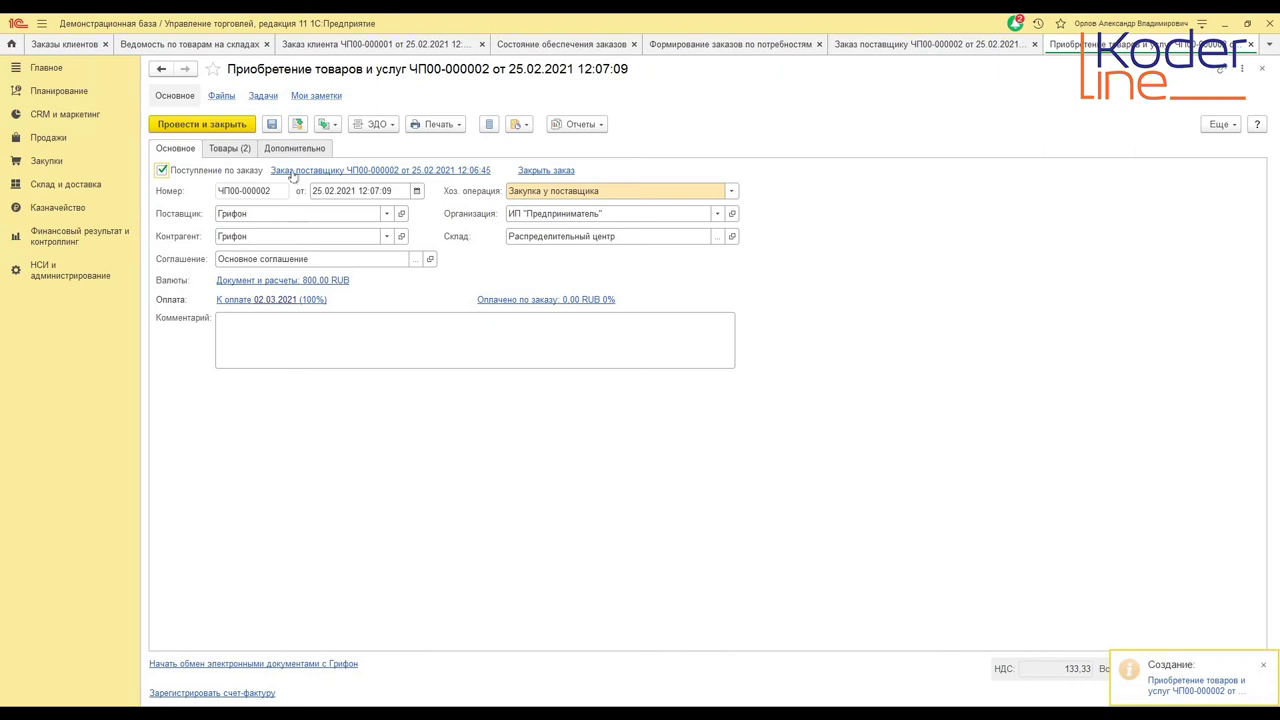
pyautogui.click(267, 151)
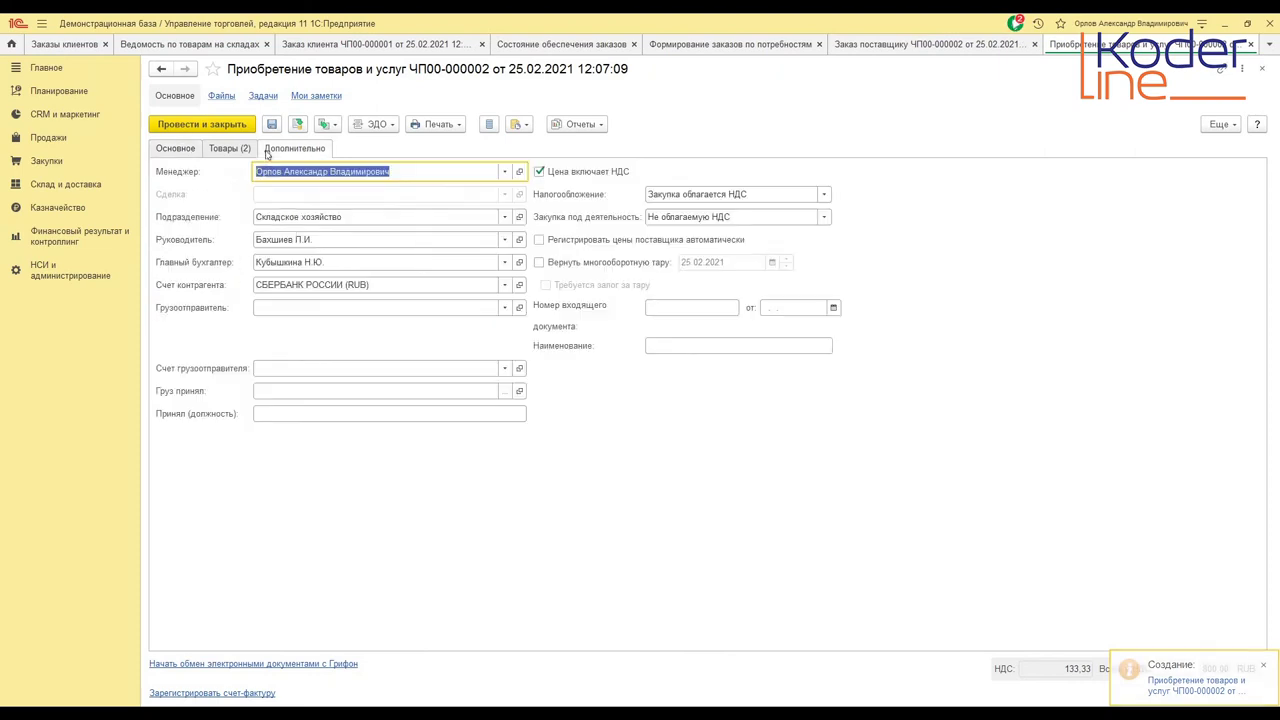
pyautogui.click(539, 240)
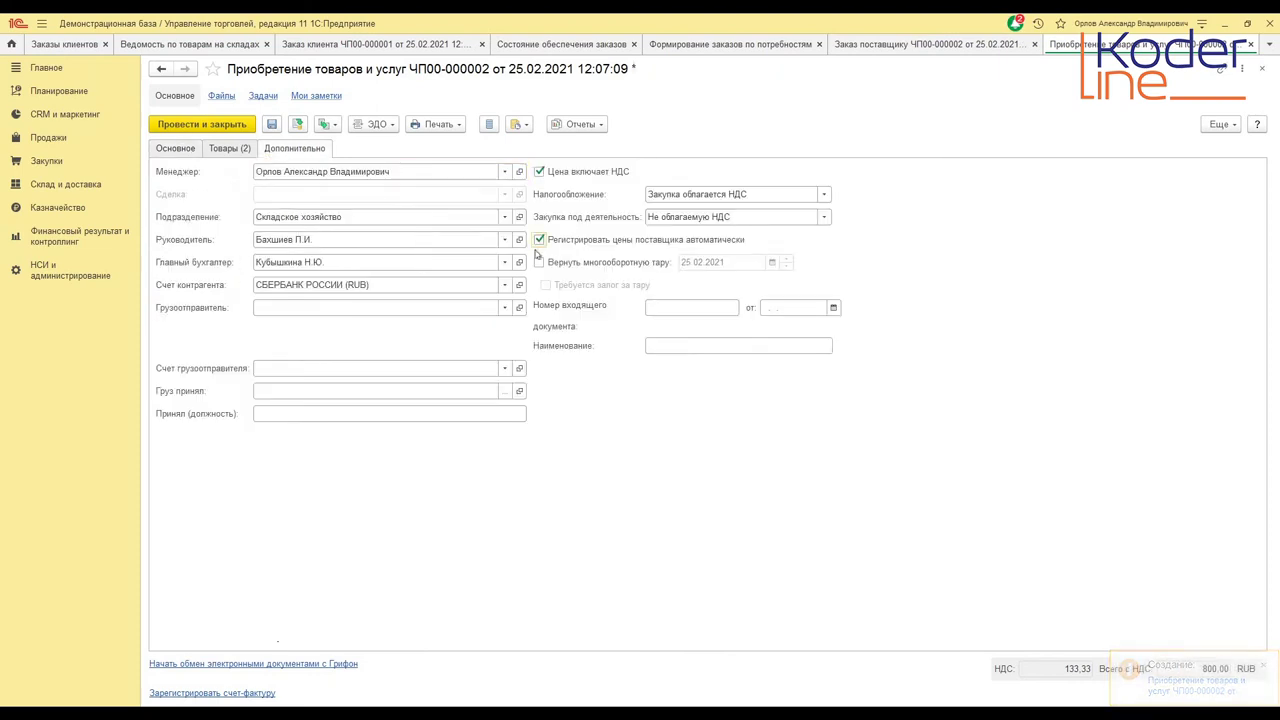
# - Post and close the Приобретение товаров и услуг document, and open the assembly order from Состояние обеспечения заказов
pyautogui.click(206, 123)
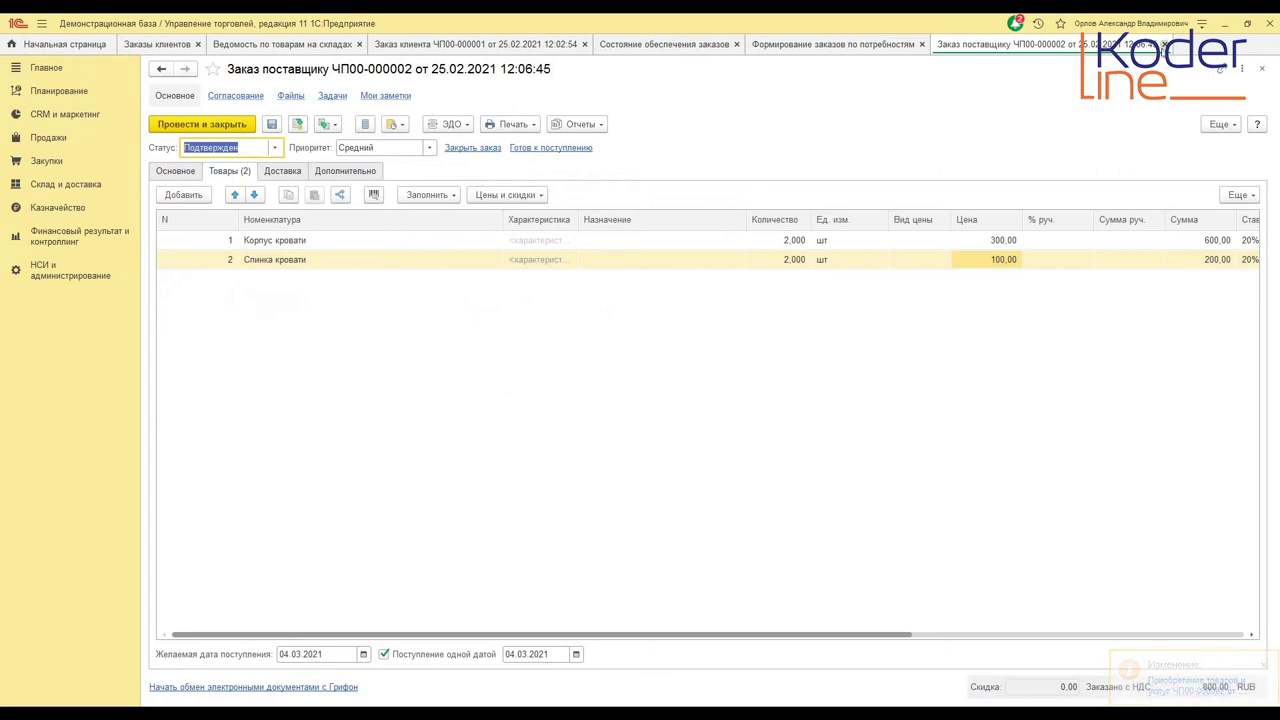
pyautogui.click(672, 45)
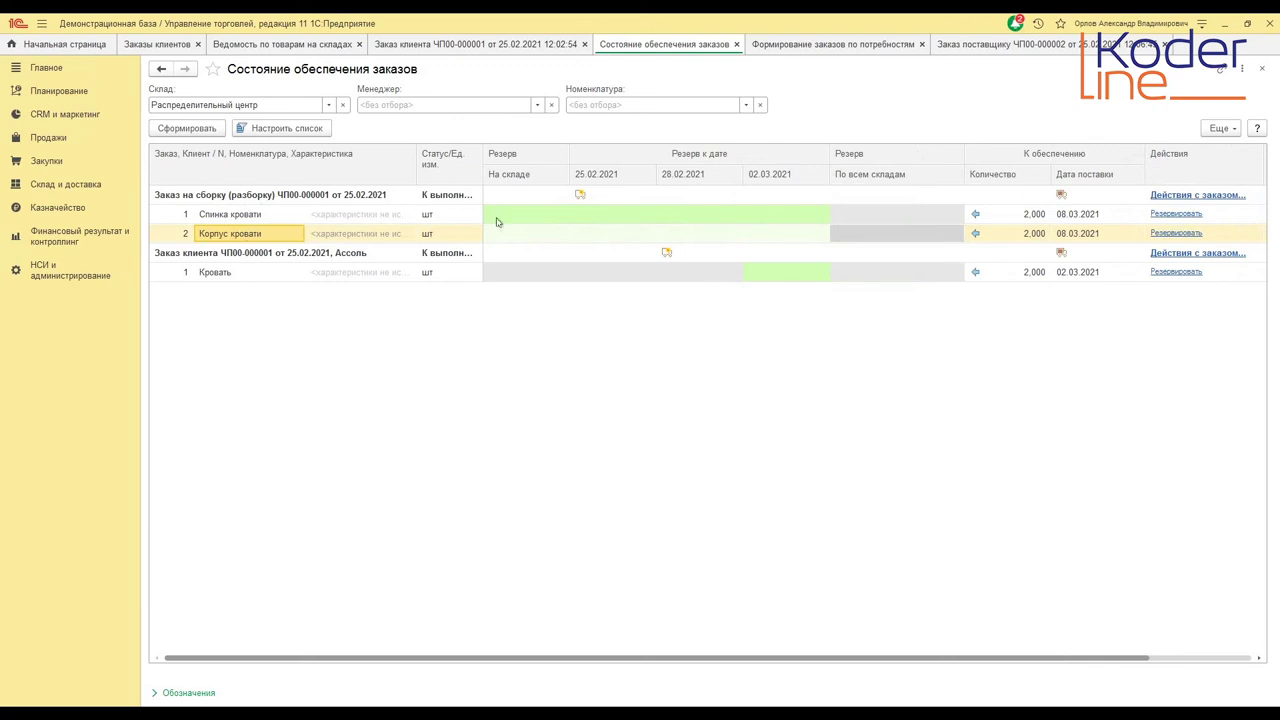
pyautogui.click(236, 197)
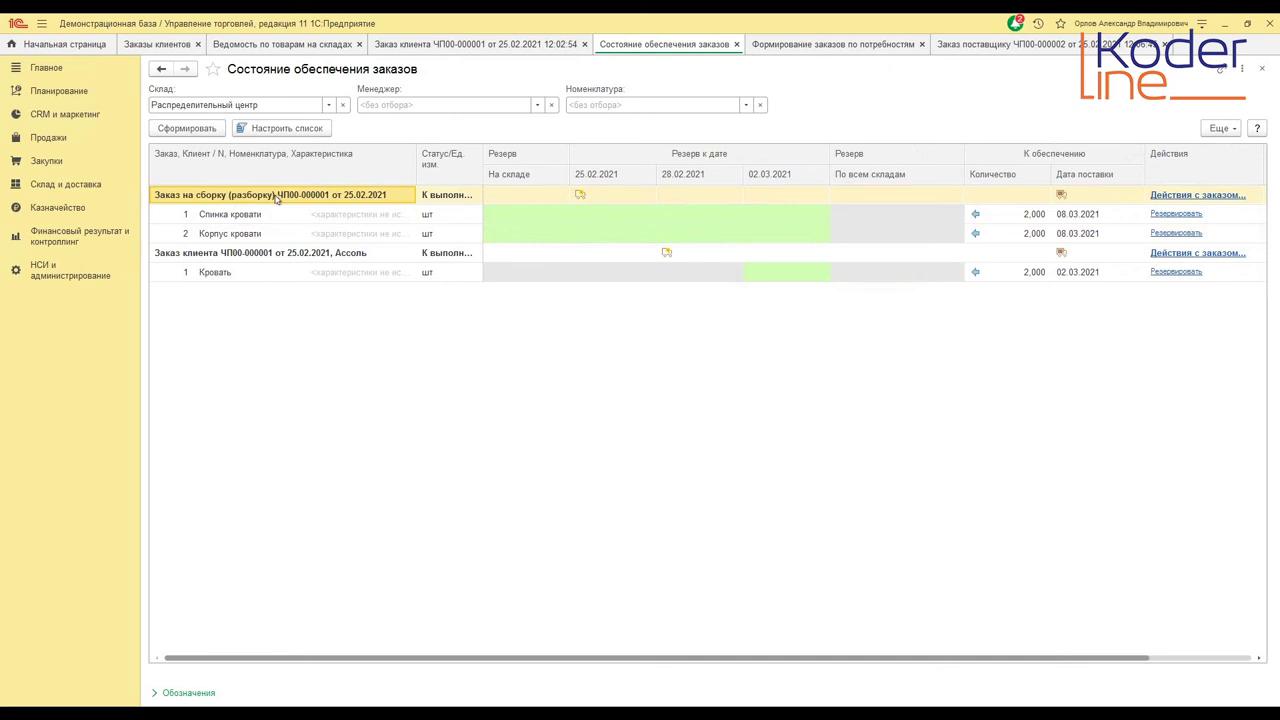
pyautogui.doubleClick(278, 196)
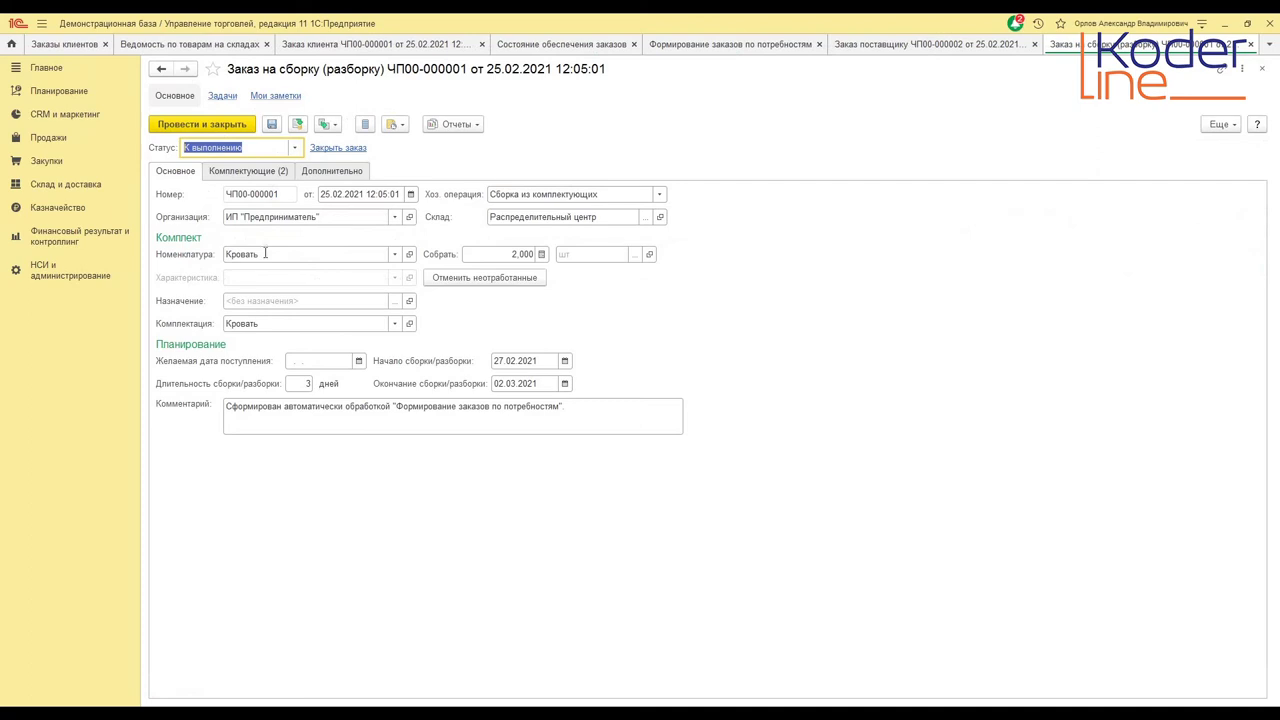
# - Try to create Сборка (разборка) товаров based on the assembly order
pyautogui.click(327, 124)
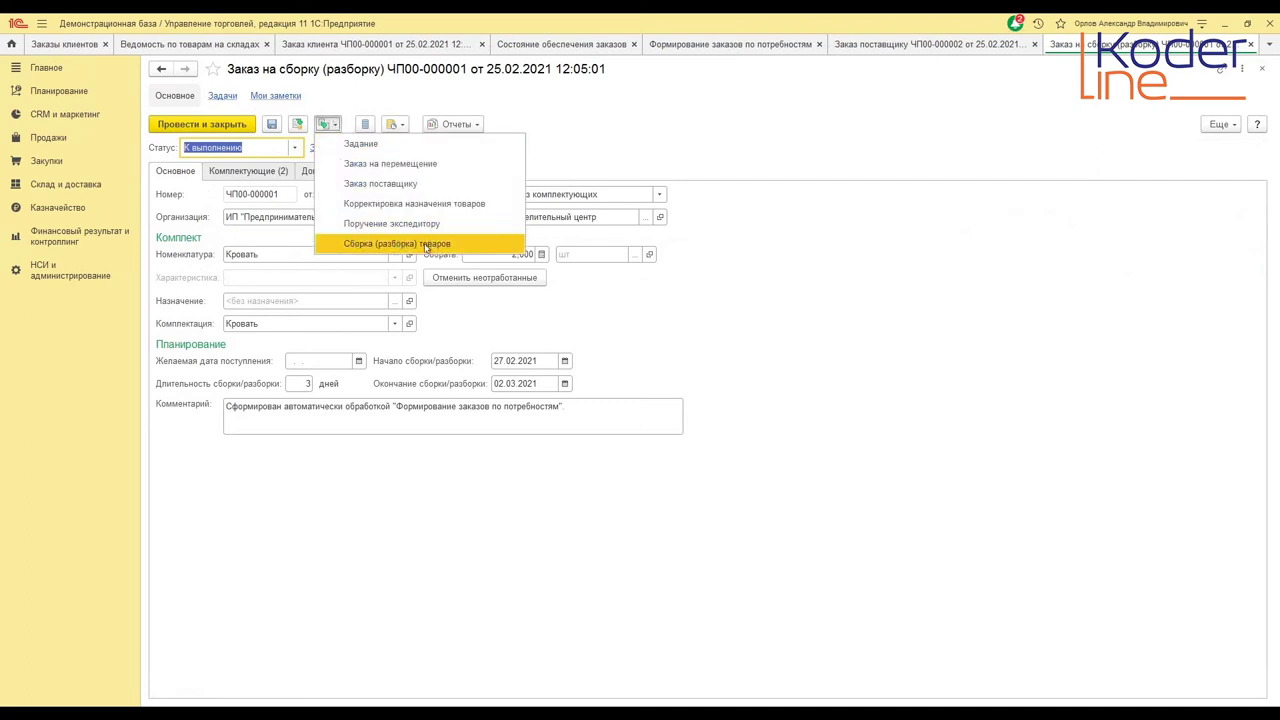
pyautogui.click(422, 246)
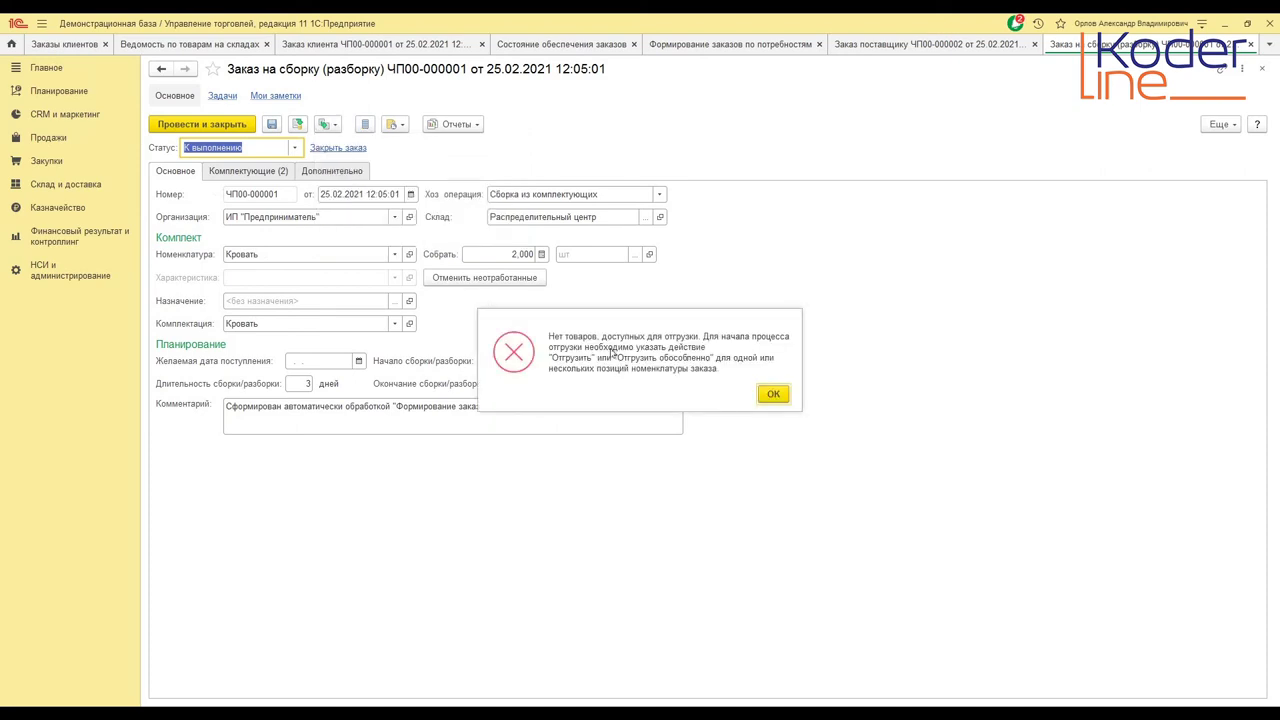
pyautogui.click(779, 396)
# - Set the supply action to Отгрузить for Спинка кровати and Корпус кровати in the assembly order, and post the order
pyautogui.click(250, 172)
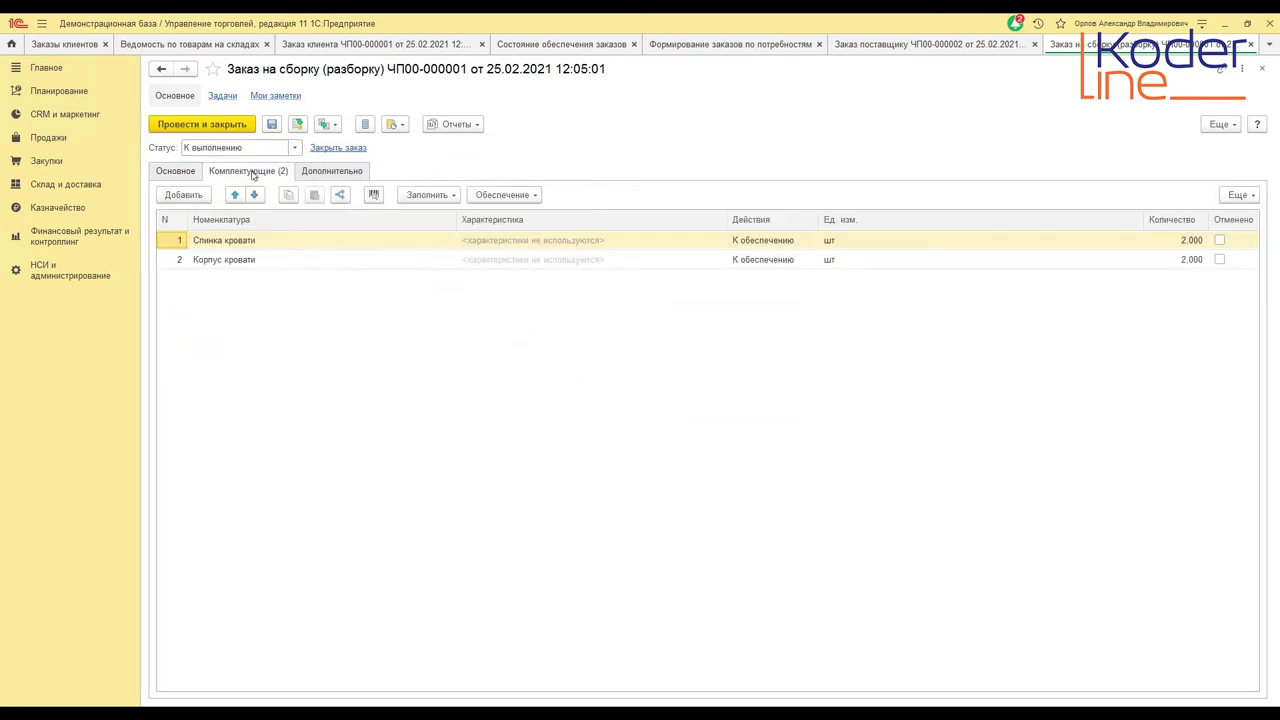
pyautogui.click(752, 241)
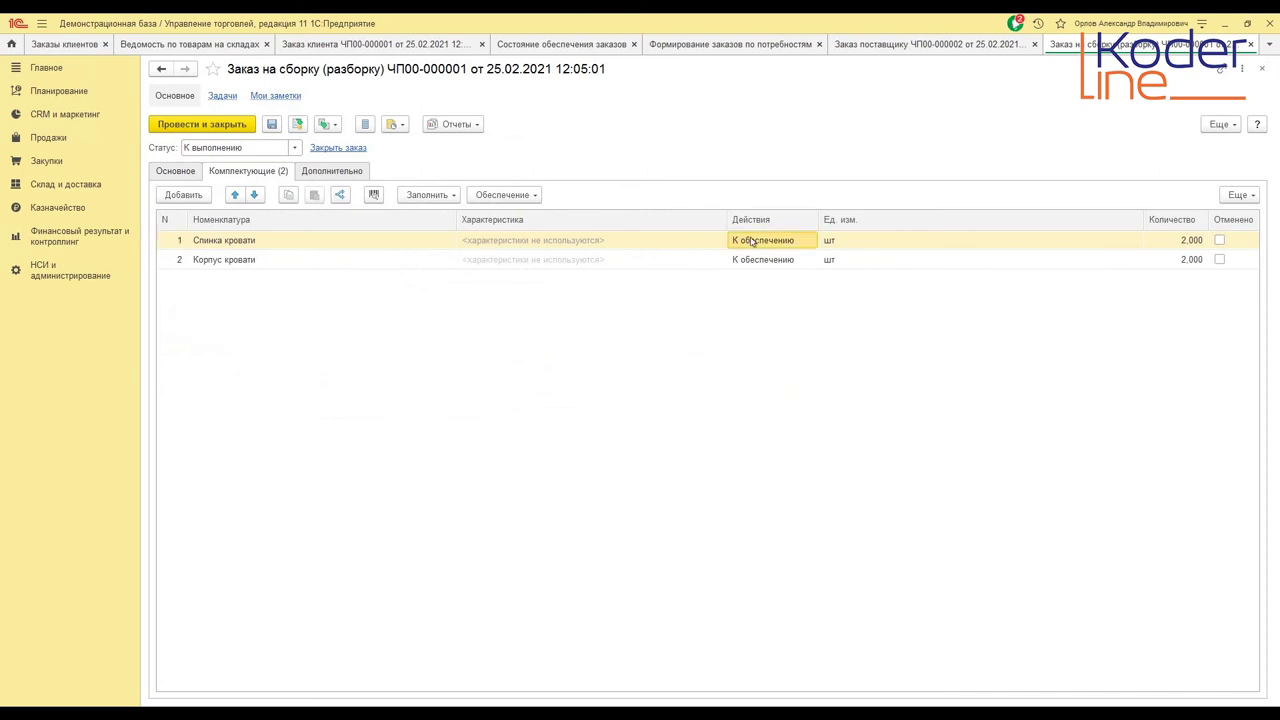
pyautogui.doubleClick(770, 242)
pyautogui.click(675, 378)
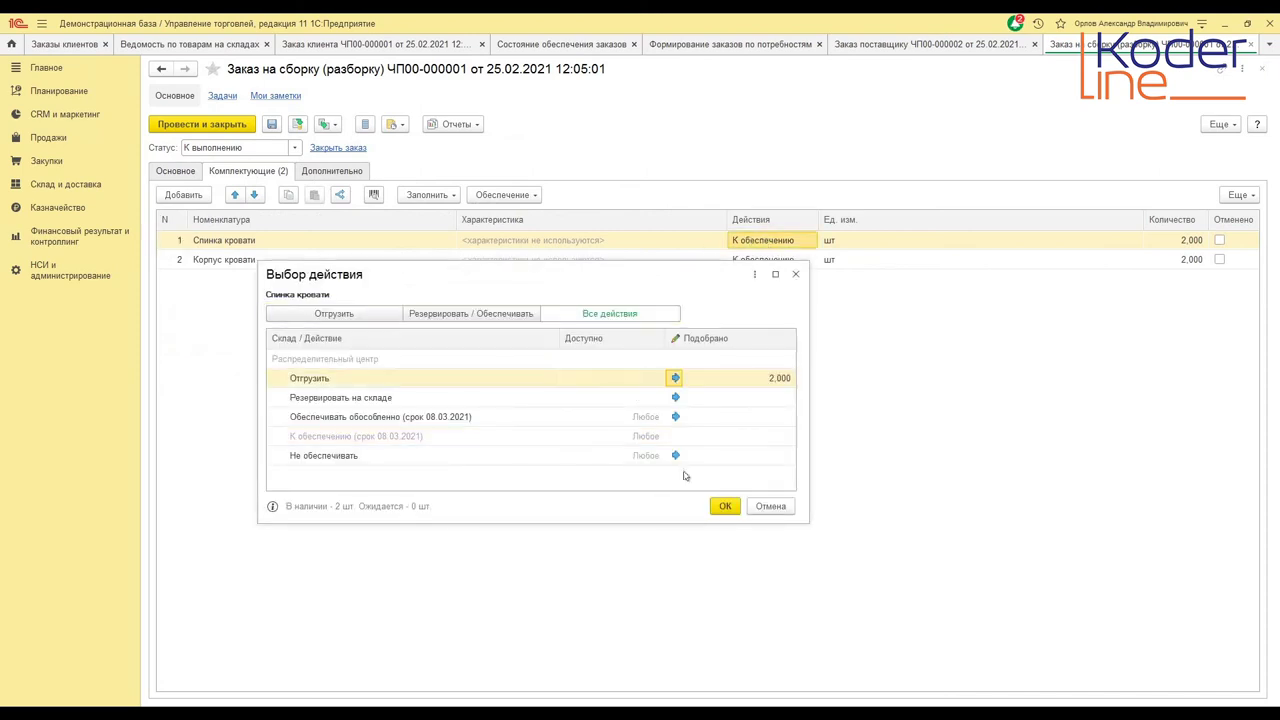
pyautogui.click(725, 506)
pyautogui.click(758, 259)
pyautogui.doubleClick(758, 259)
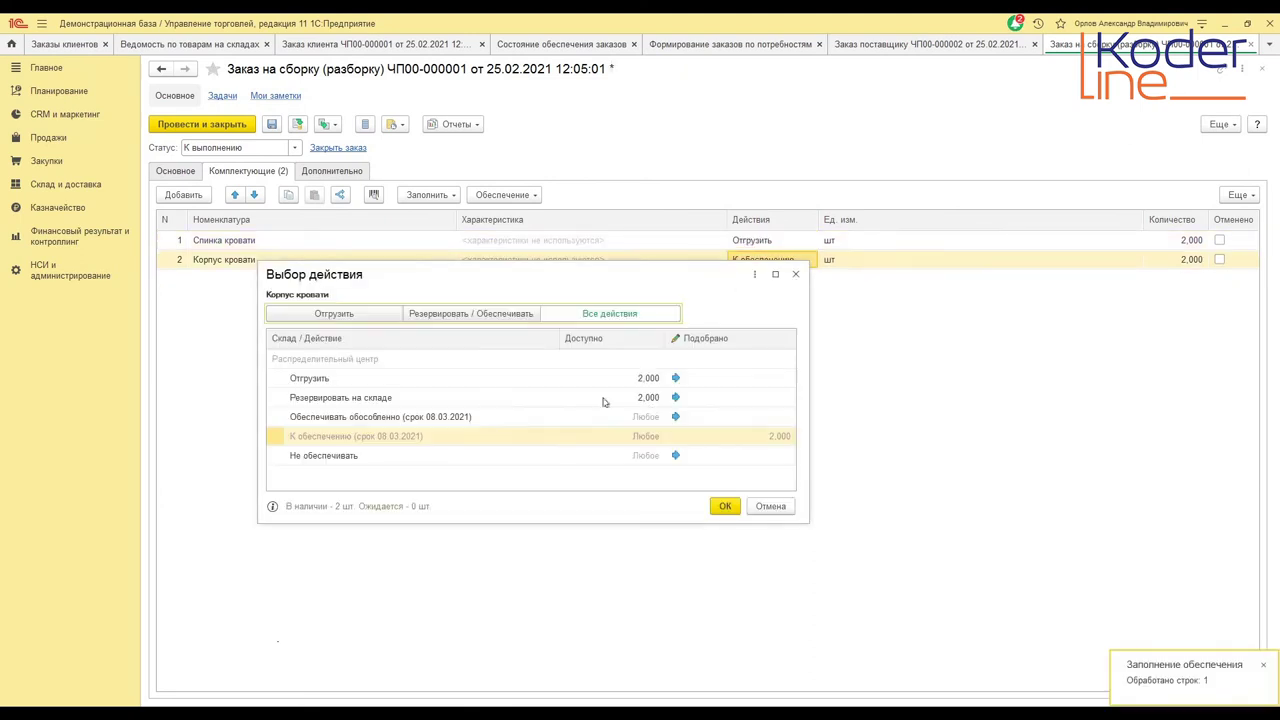
pyautogui.click(675, 378)
pyautogui.click(725, 506)
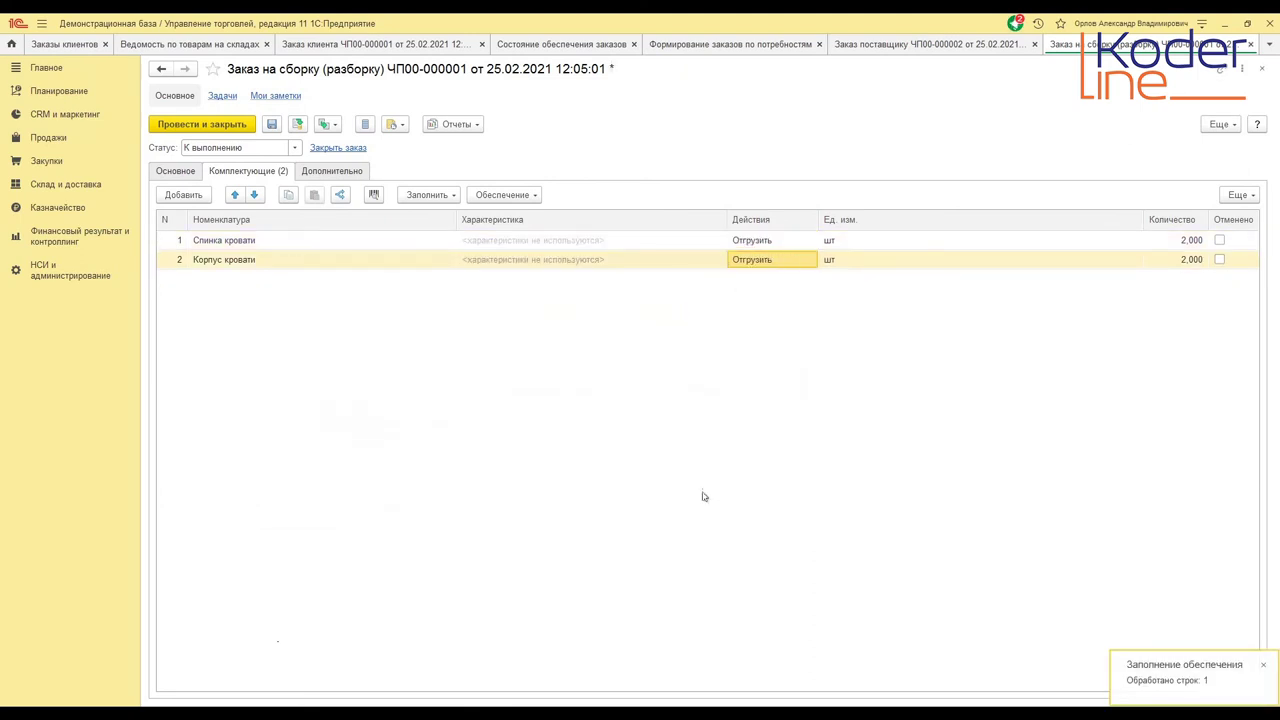
pyautogui.click(298, 124)
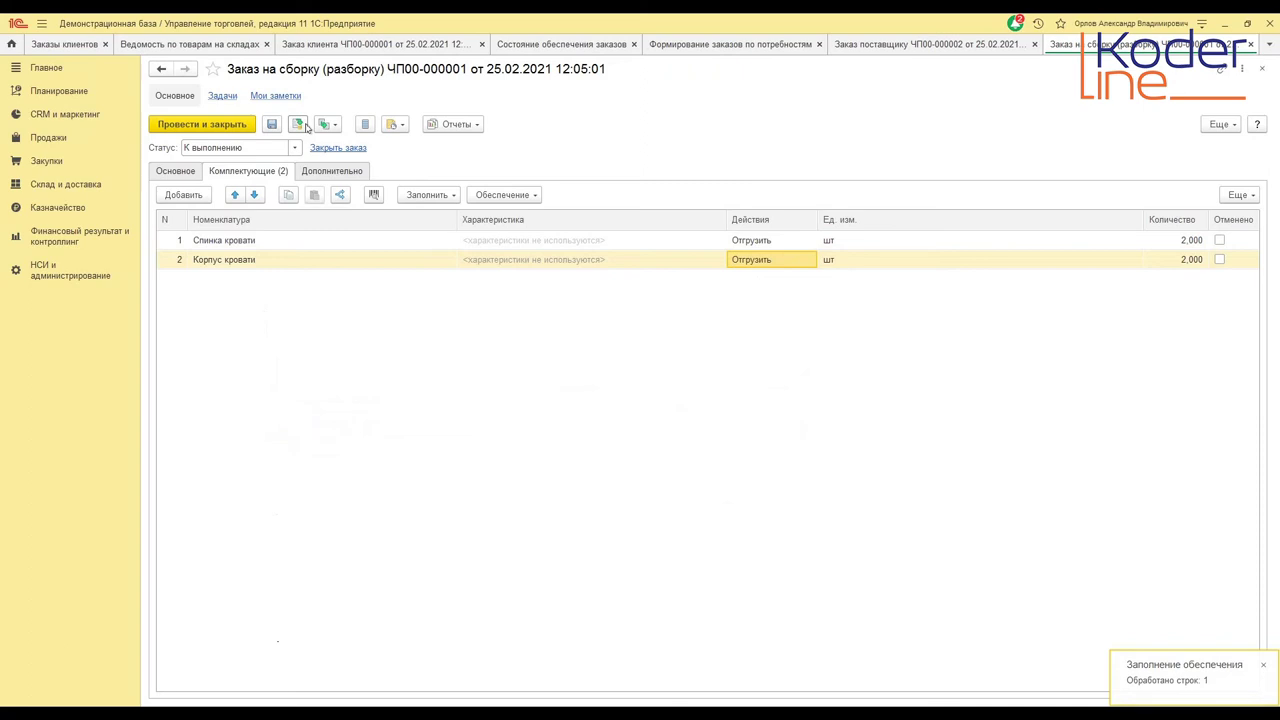
# - Create Сборка (разборка) товаров based on the assembly order, set its status to Собрано (разобрано), and post it
pyautogui.click(330, 124)
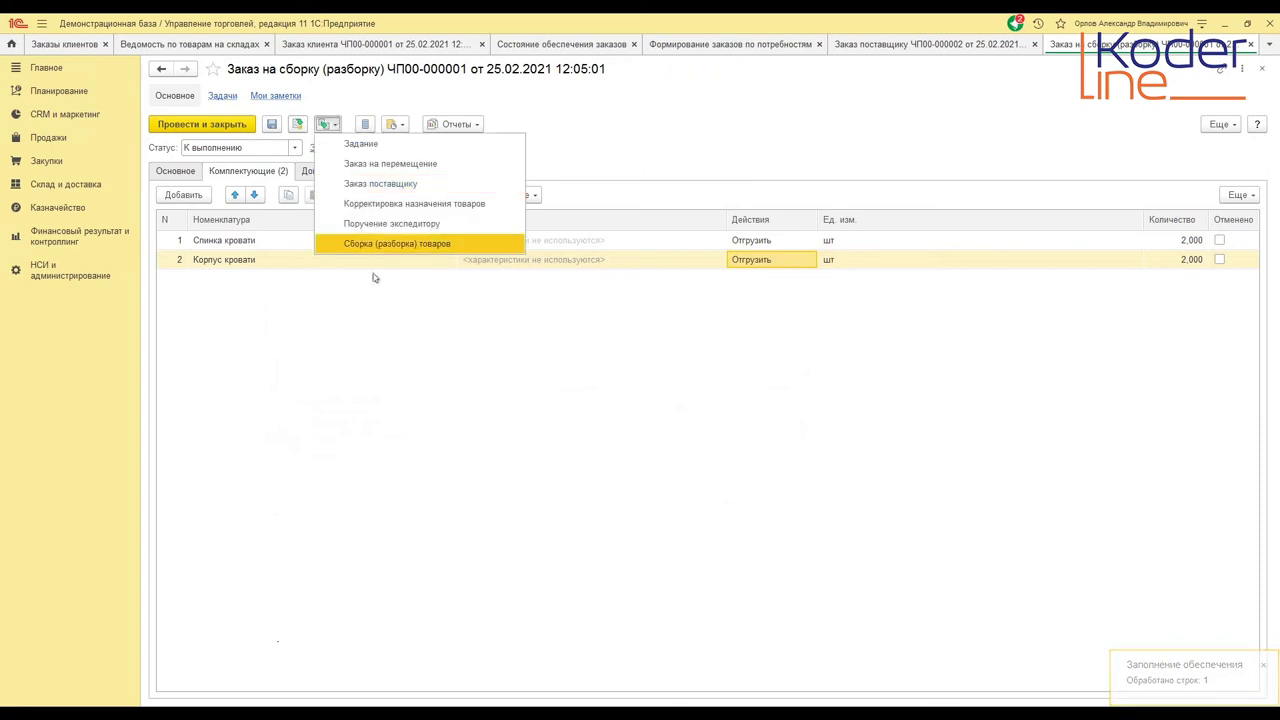
pyautogui.click(378, 245)
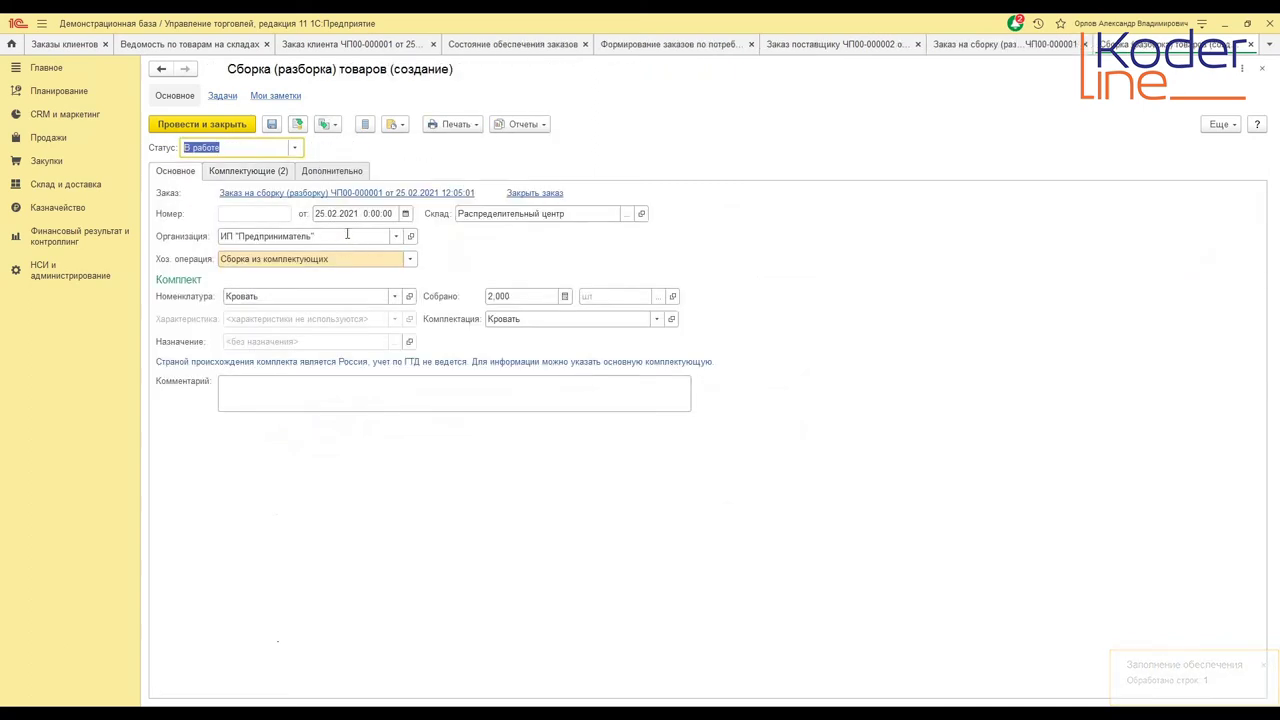
pyautogui.click(292, 148)
pyautogui.click(213, 190)
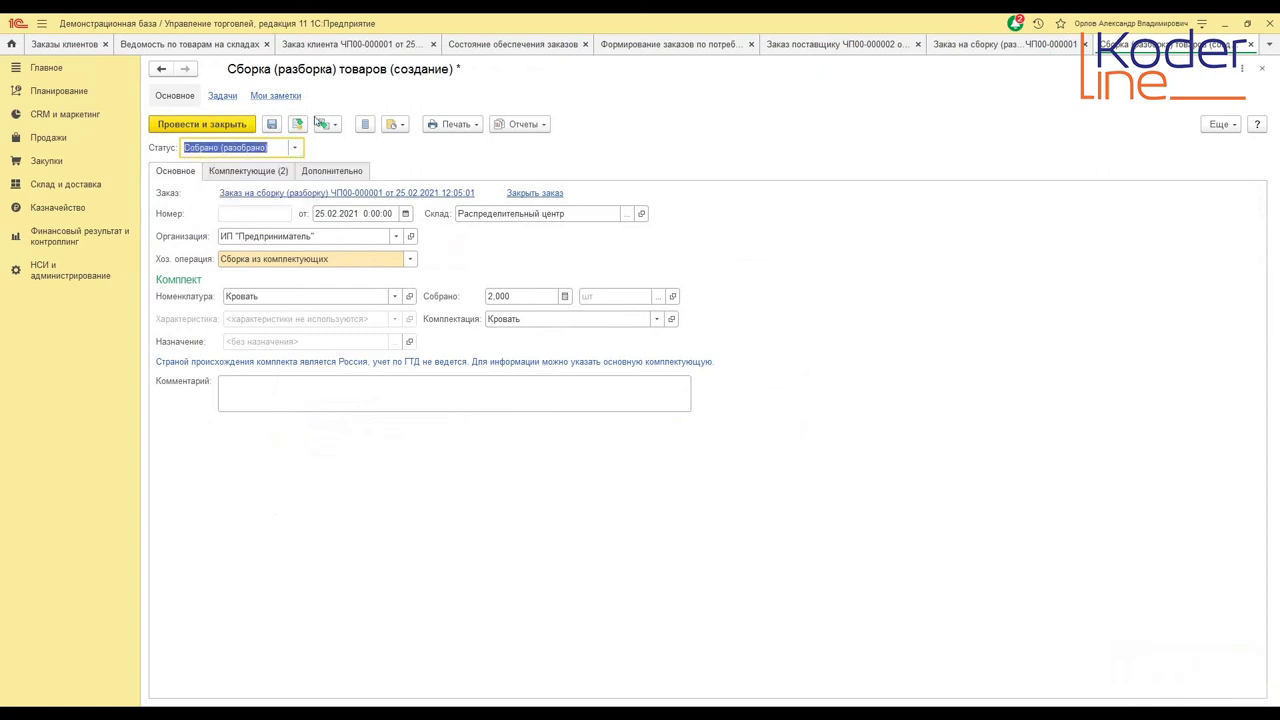
pyautogui.click(297, 123)
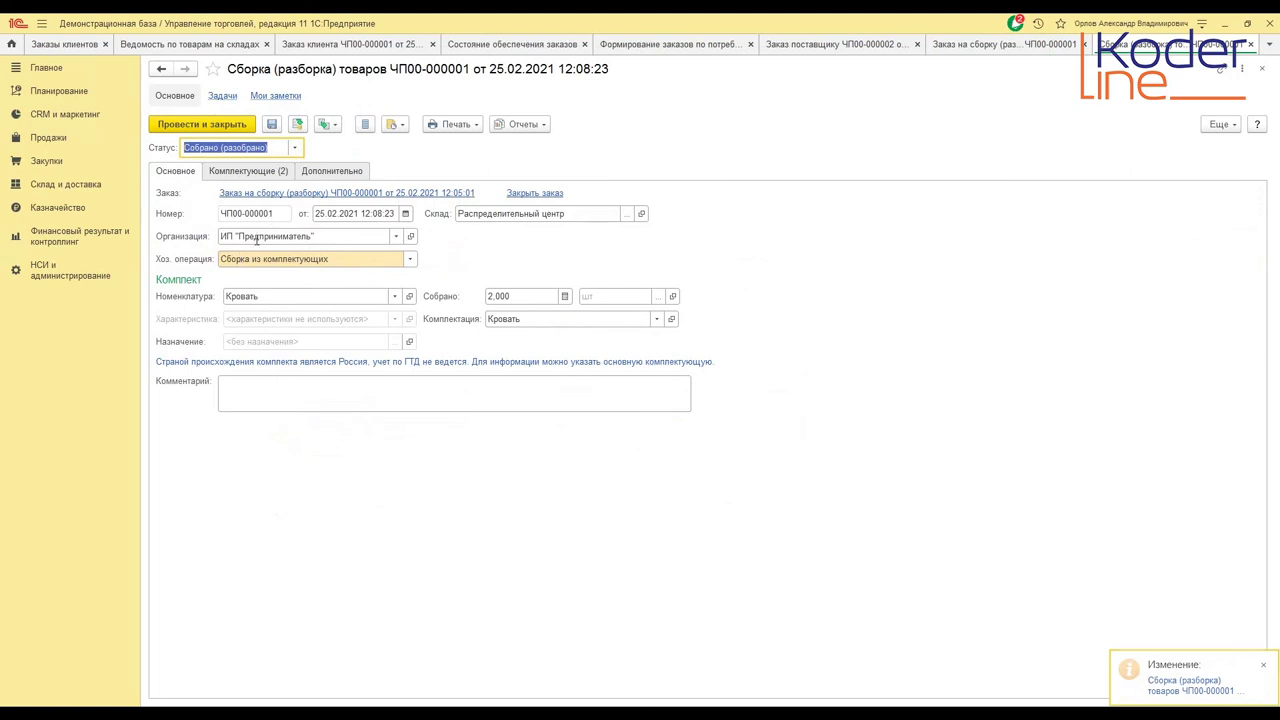
pyautogui.moveTo(297, 236)
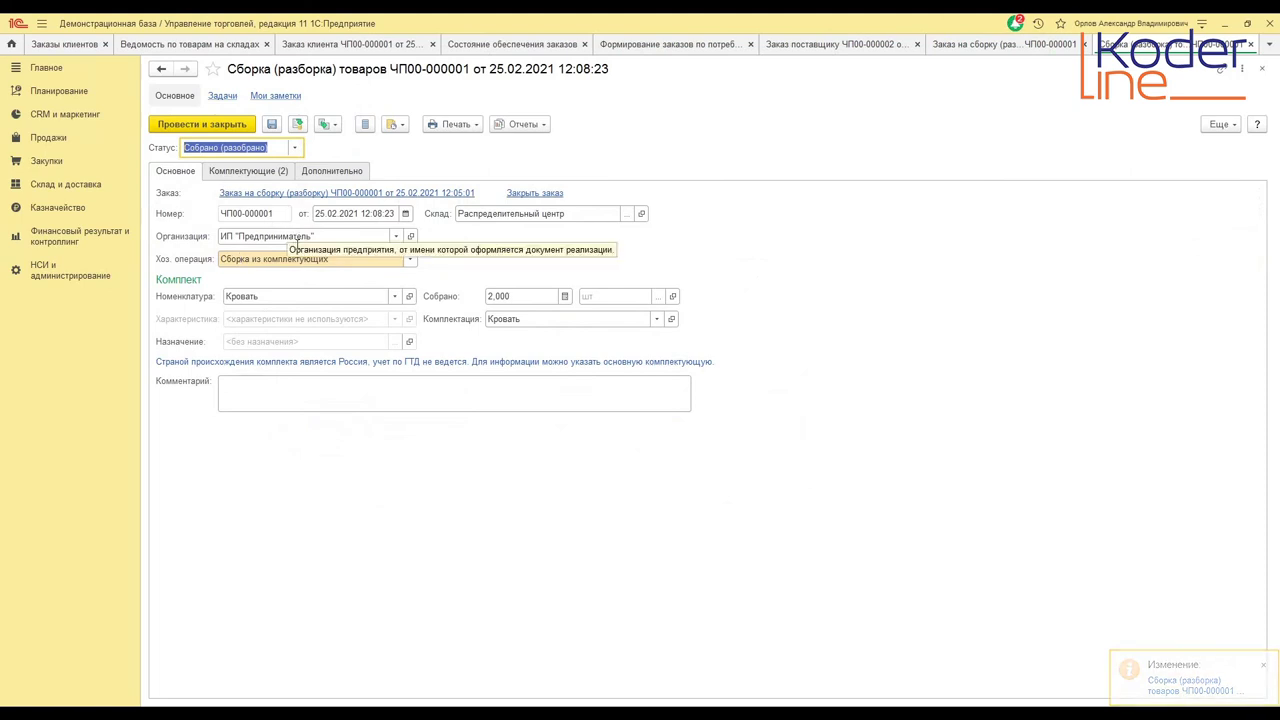
# - Generate Ведомость по товарам на складах with the Номенклатура filter set to Кровать, and check the stock movements at Распределительный центр
pyautogui.click(215, 45)
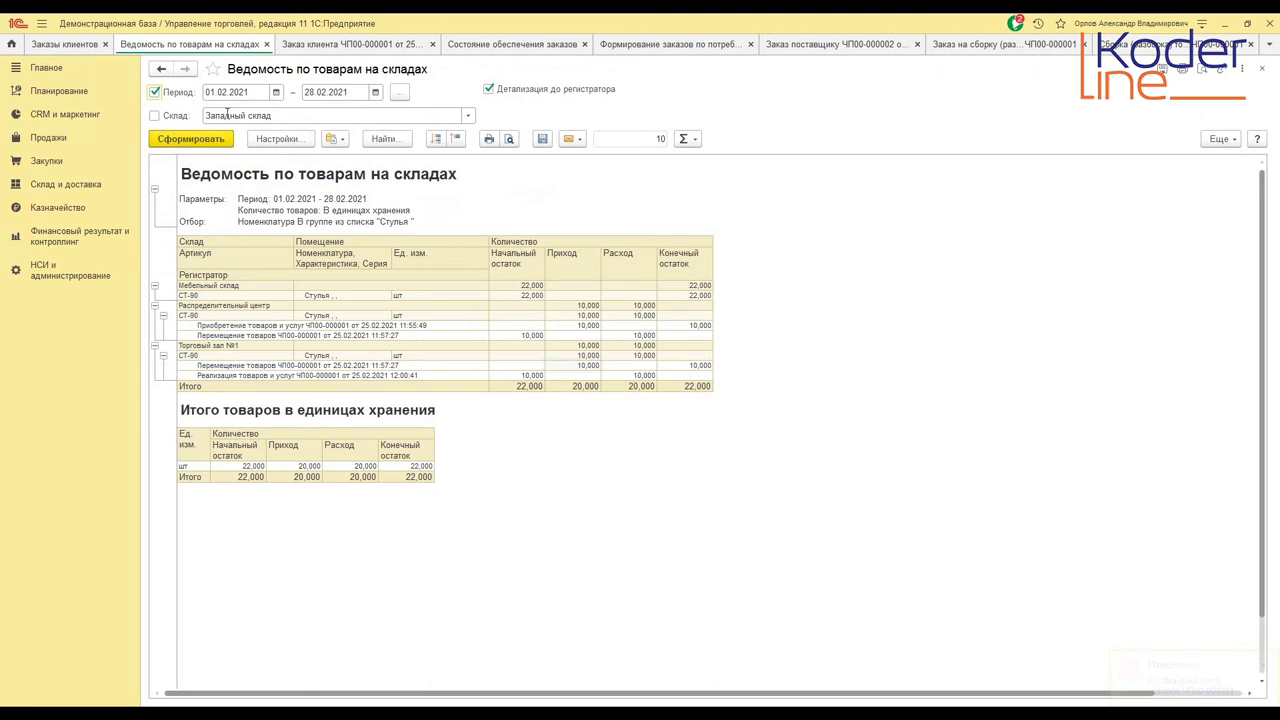
pyautogui.click(277, 139)
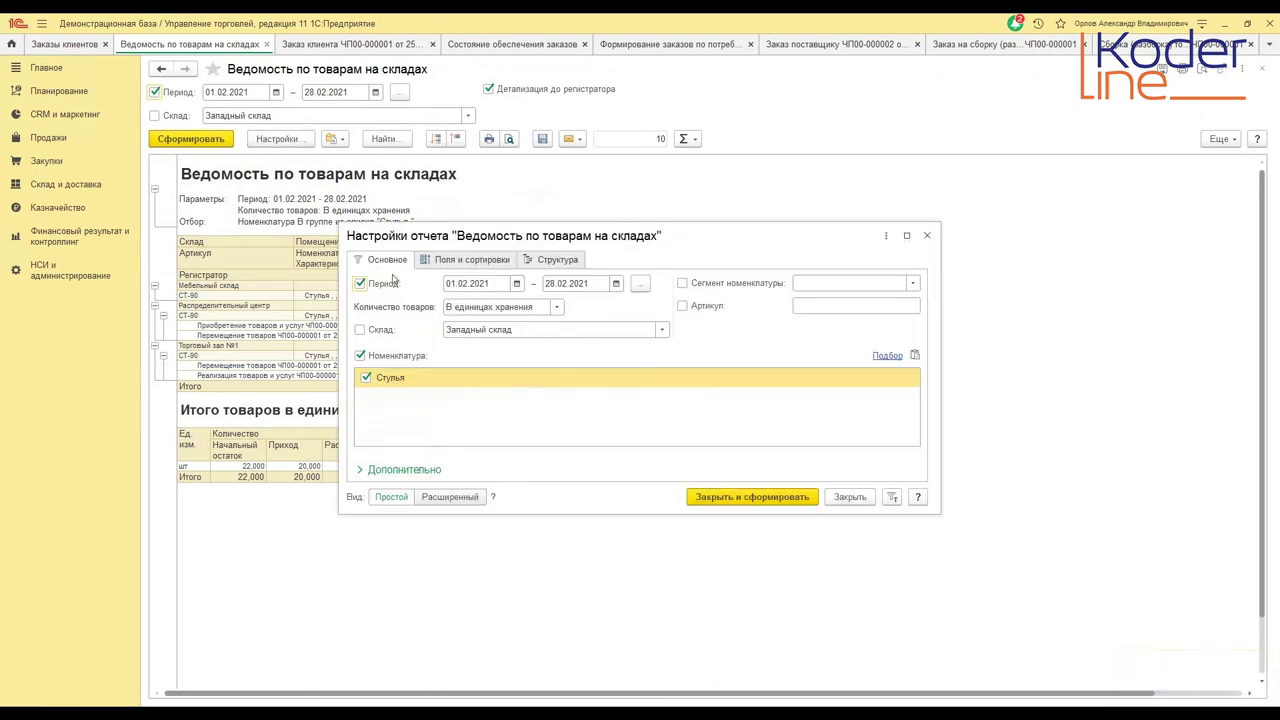
pyautogui.click(418, 377)
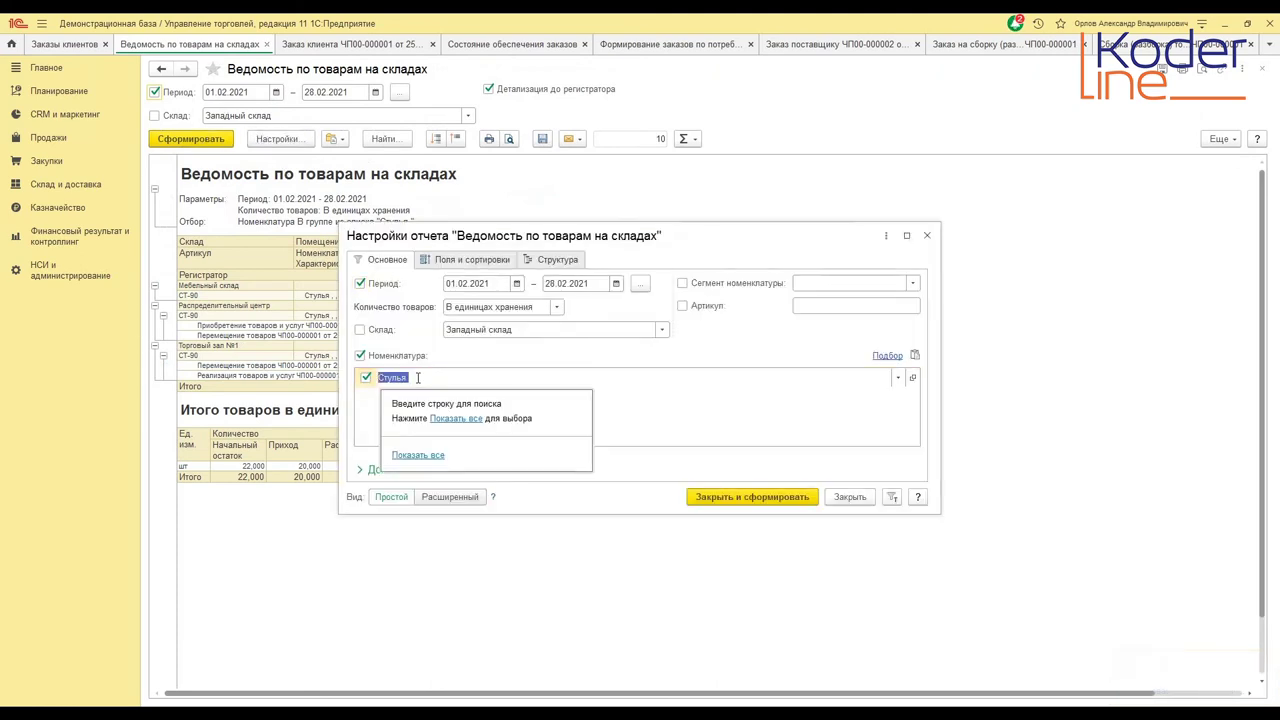
pyautogui.write('Кровать')
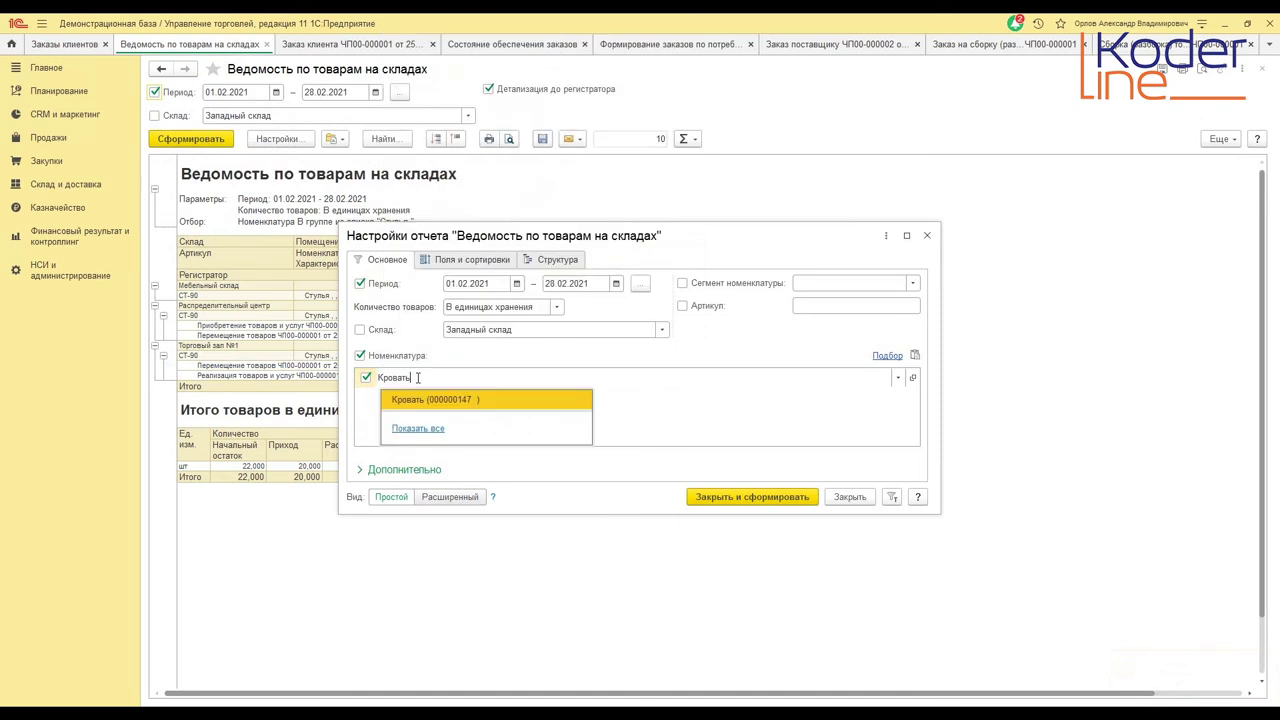
pyautogui.click(436, 403)
pyautogui.click(758, 497)
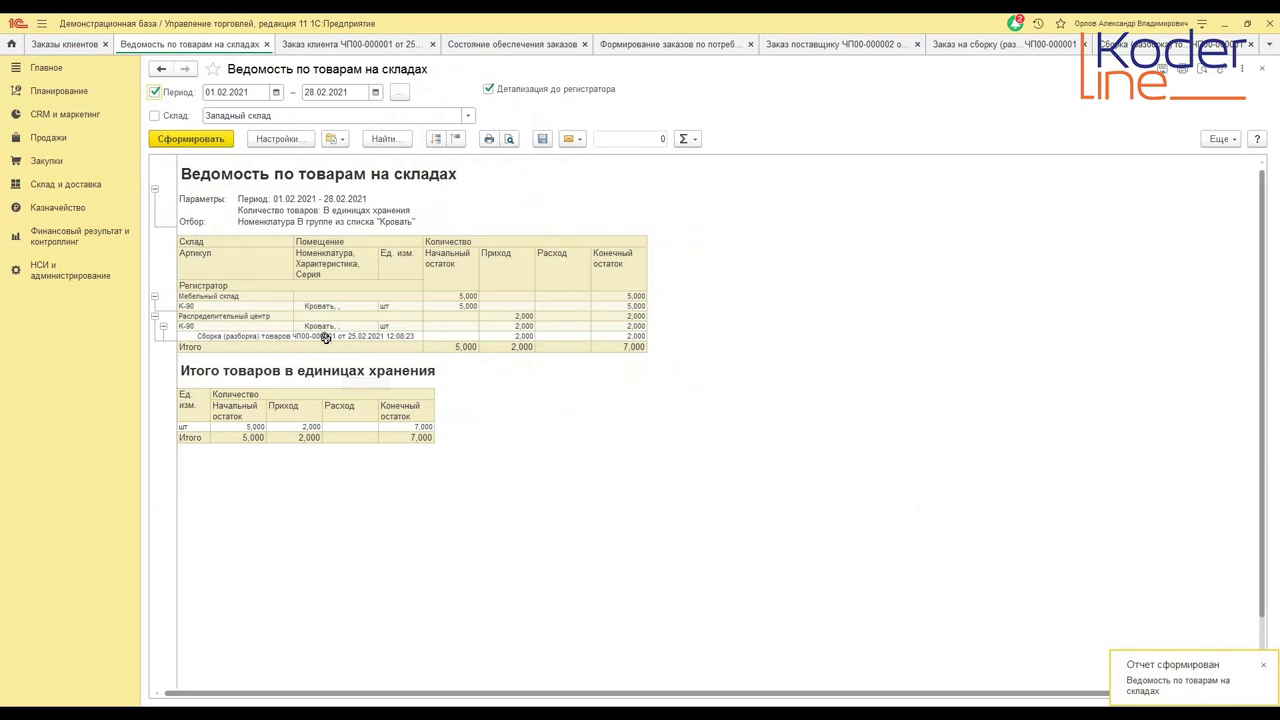
pyautogui.click(600, 334)
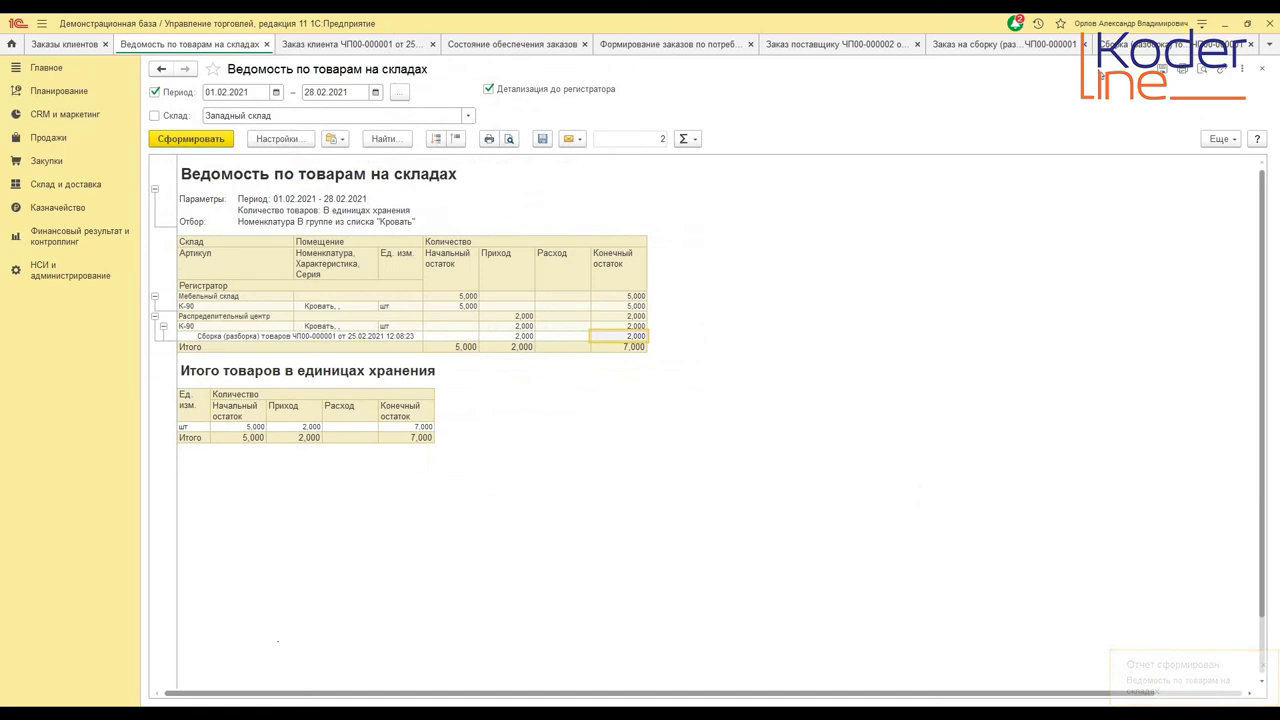
# - Close the assembly document, assembly order and supplier order, and regenerate Состояние обеспечения заказов
pyautogui.click(1240, 46)
pyautogui.click(1248, 44)
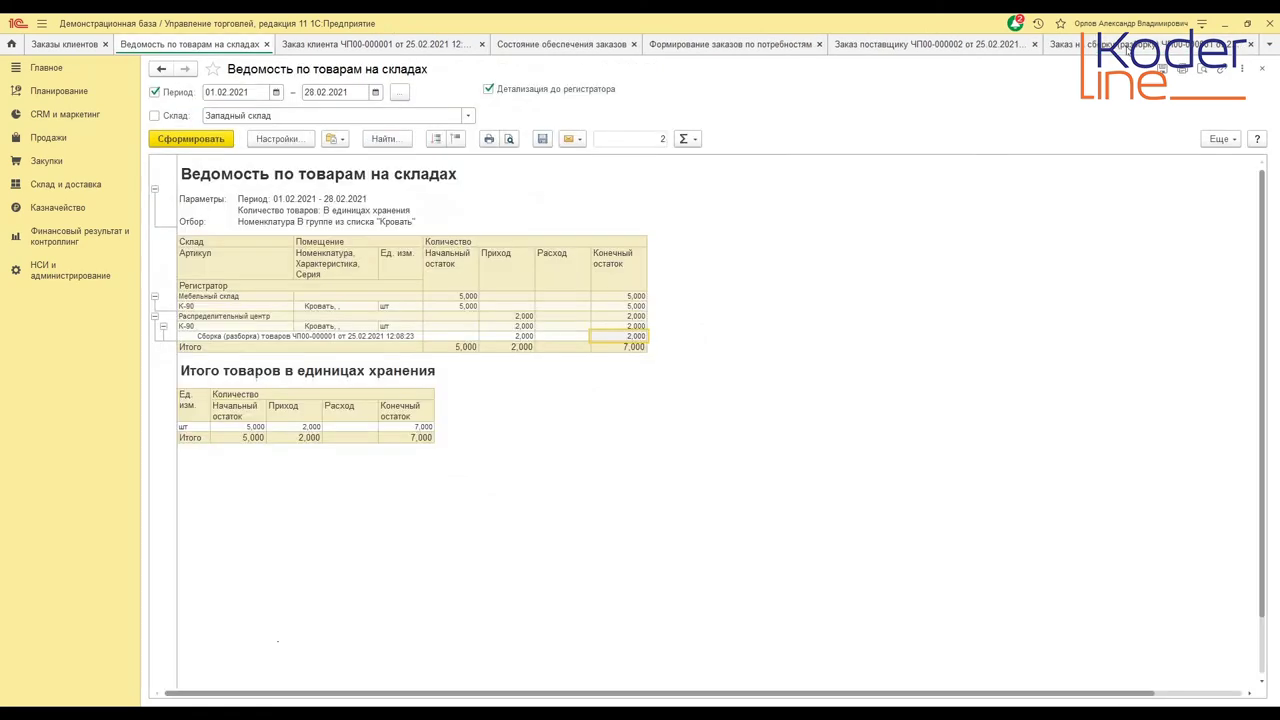
pyautogui.click(1128, 46)
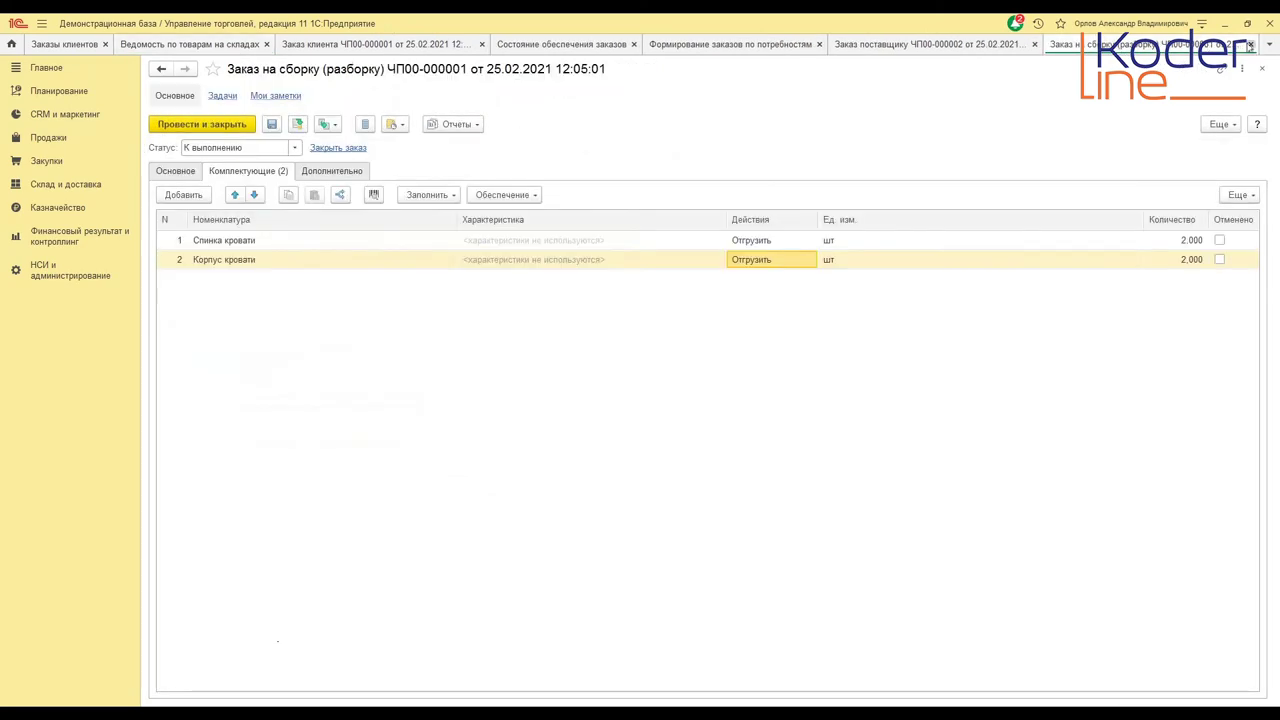
pyautogui.click(1250, 44)
pyautogui.click(1090, 46)
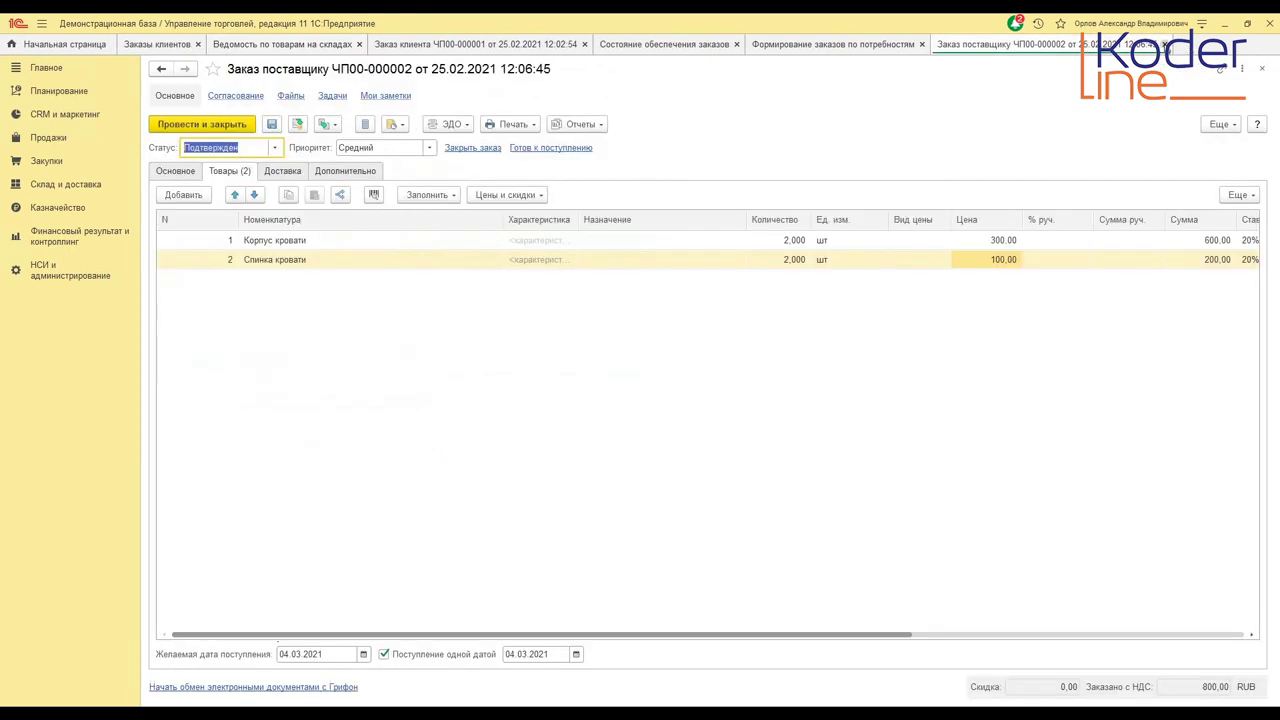
pyautogui.click(1168, 46)
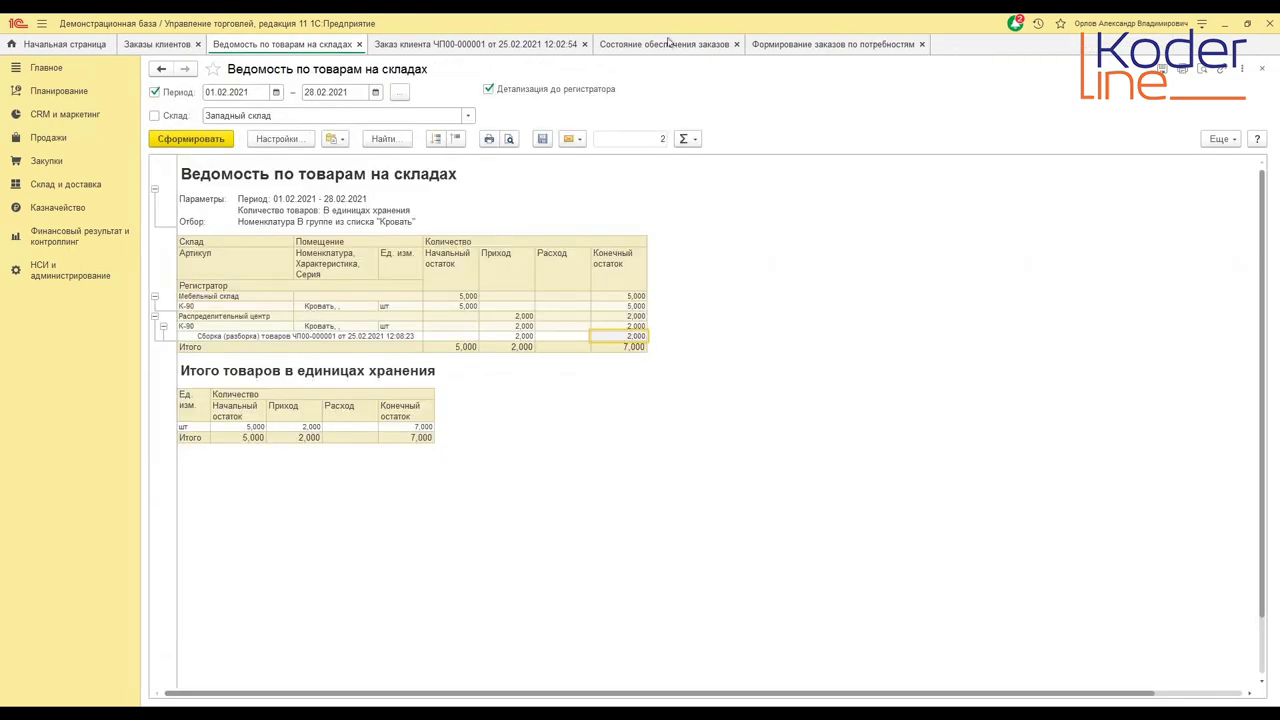
pyautogui.click(668, 44)
pyautogui.click(182, 129)
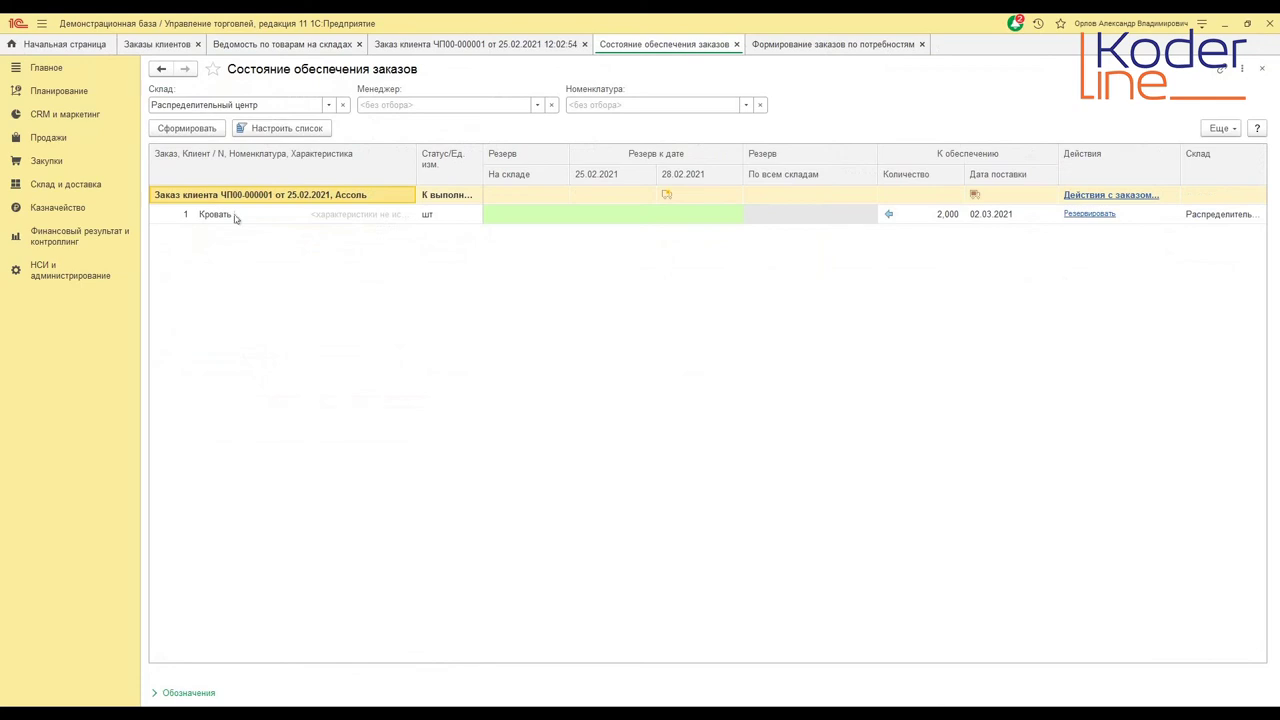
# - Open the Ассоль customer order, set the supply action for Кровать to Отгрузить, and post the order
pyautogui.click(319, 217)
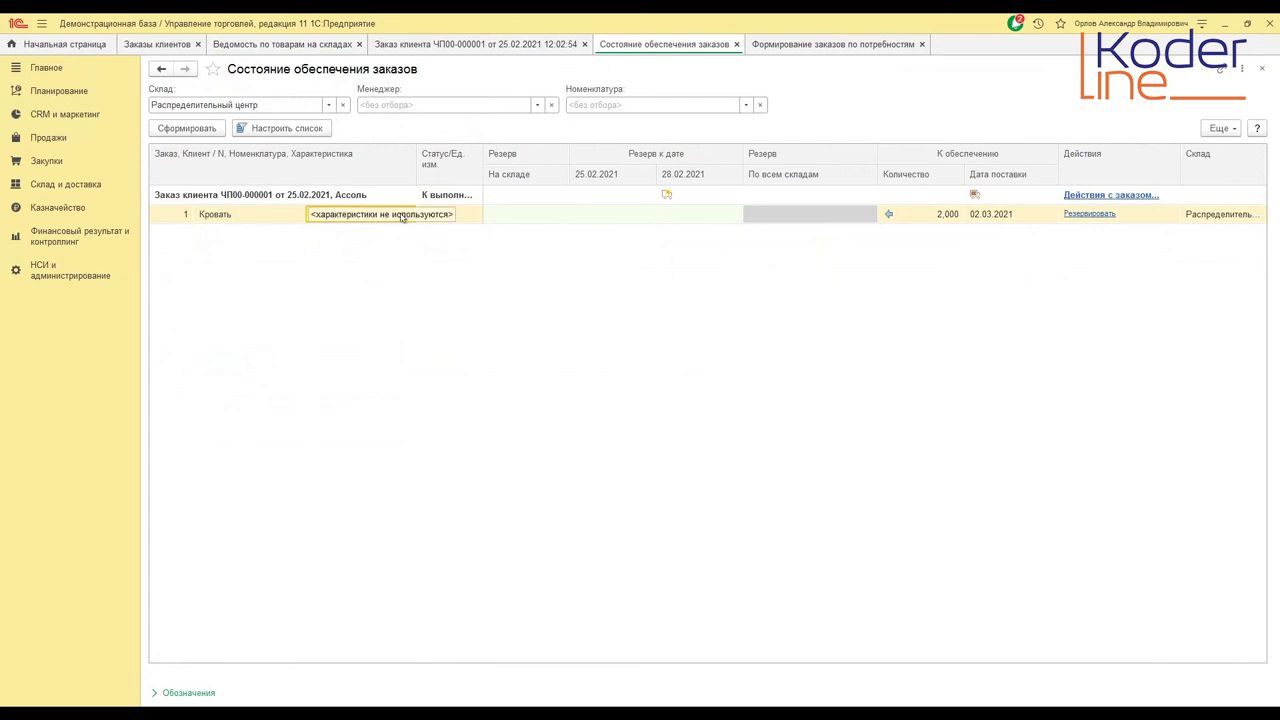
pyautogui.click(344, 199)
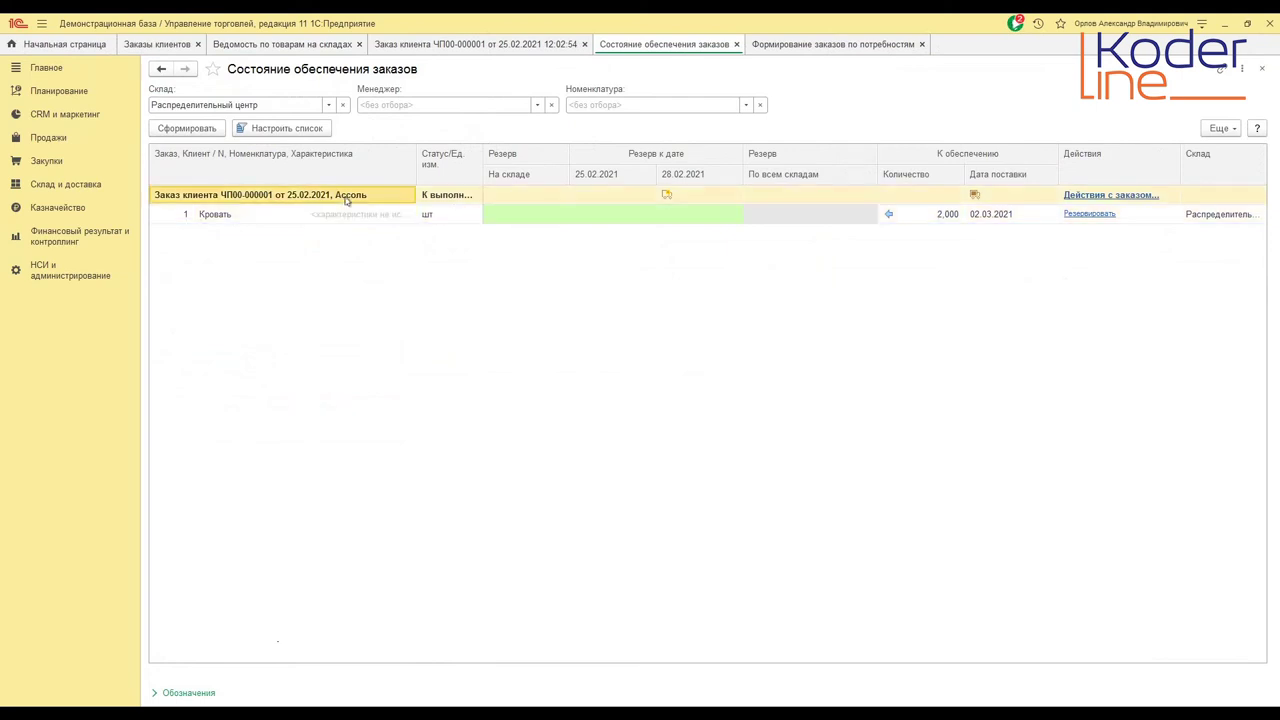
pyautogui.doubleClick(344, 197)
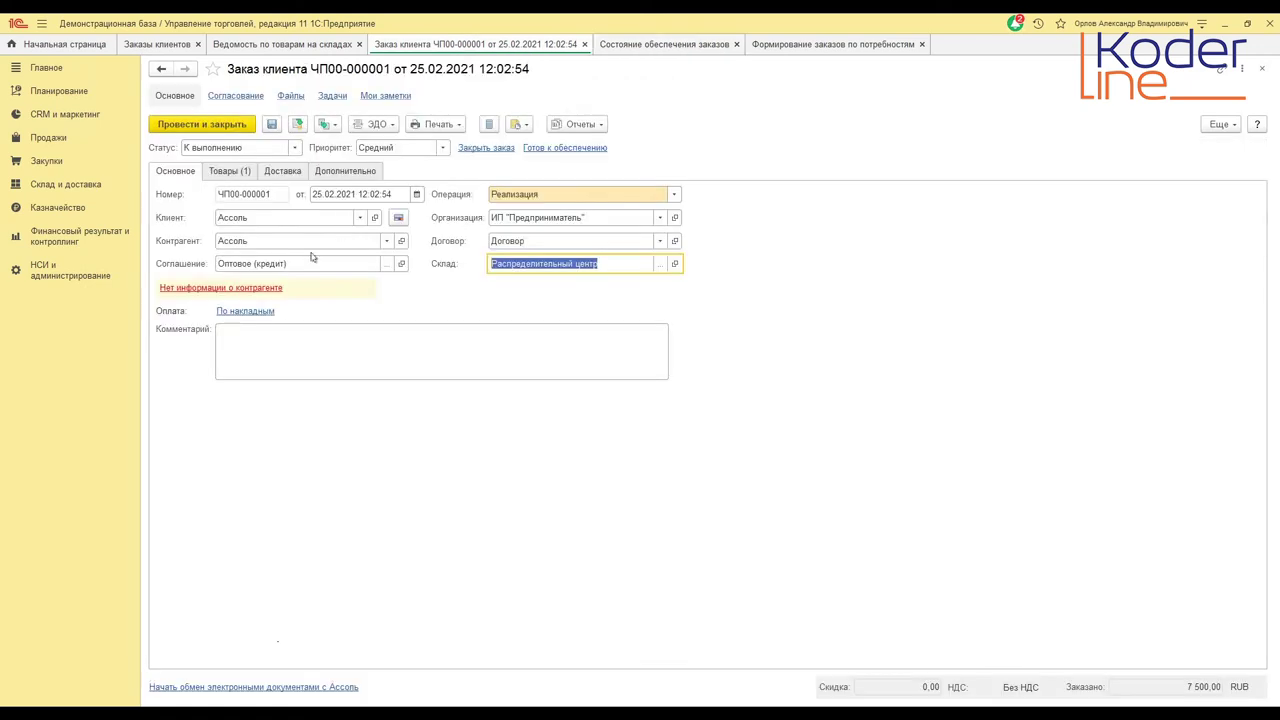
pyautogui.click(241, 175)
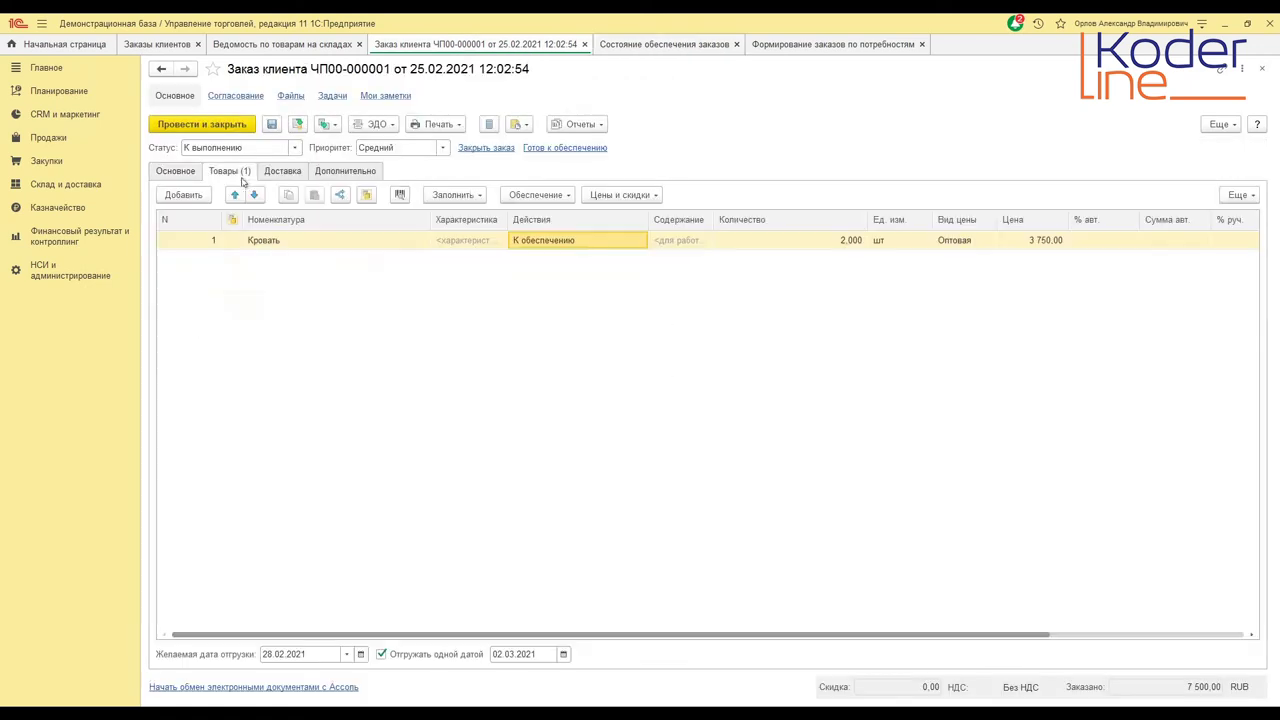
pyautogui.click(568, 240)
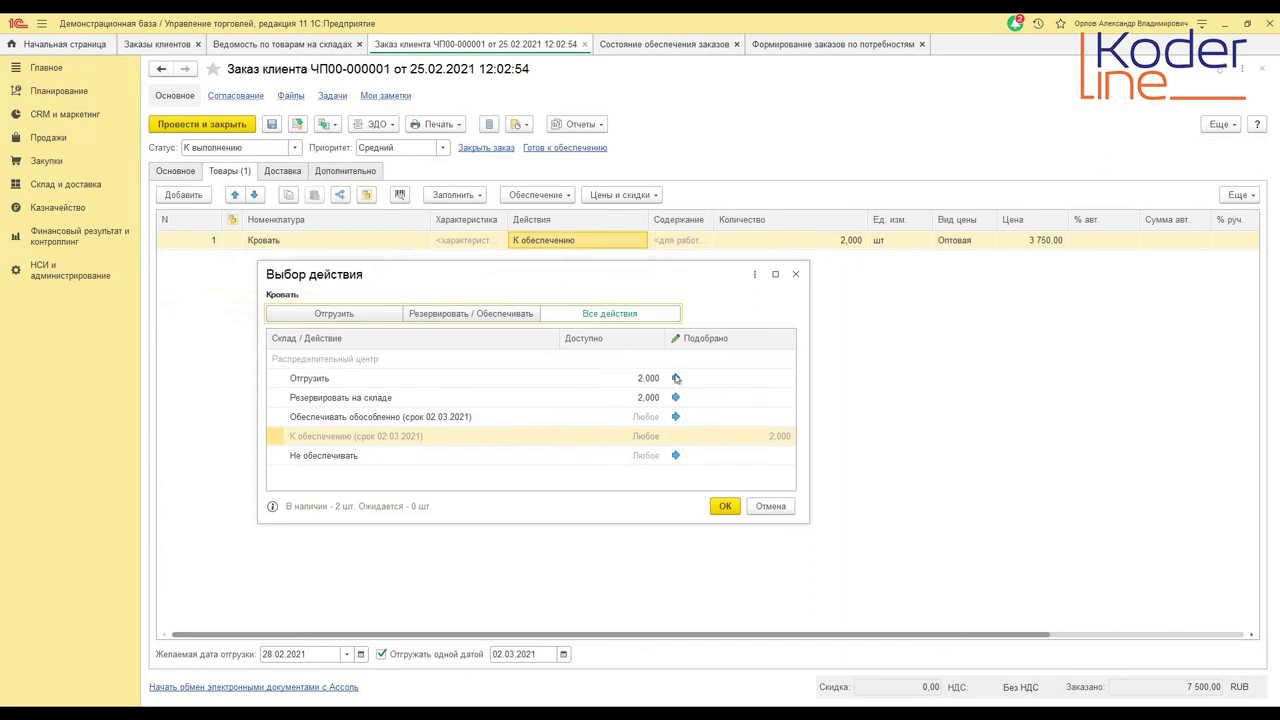
pyautogui.click(676, 380)
pyautogui.click(727, 507)
pyautogui.click(293, 125)
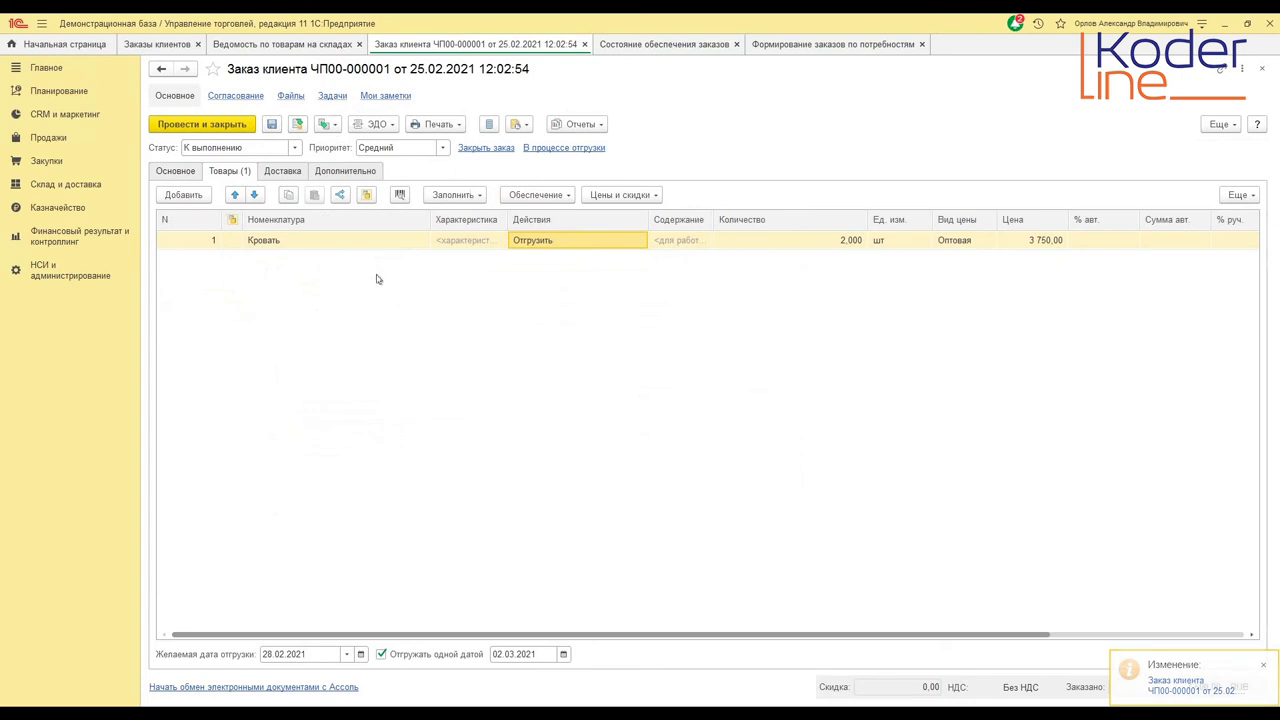
# - Create Реализация товаров и услуг based on the Ассоль order, set Подразделение to Отдел продаж торгового направления, and post and close it
pyautogui.click(333, 124)
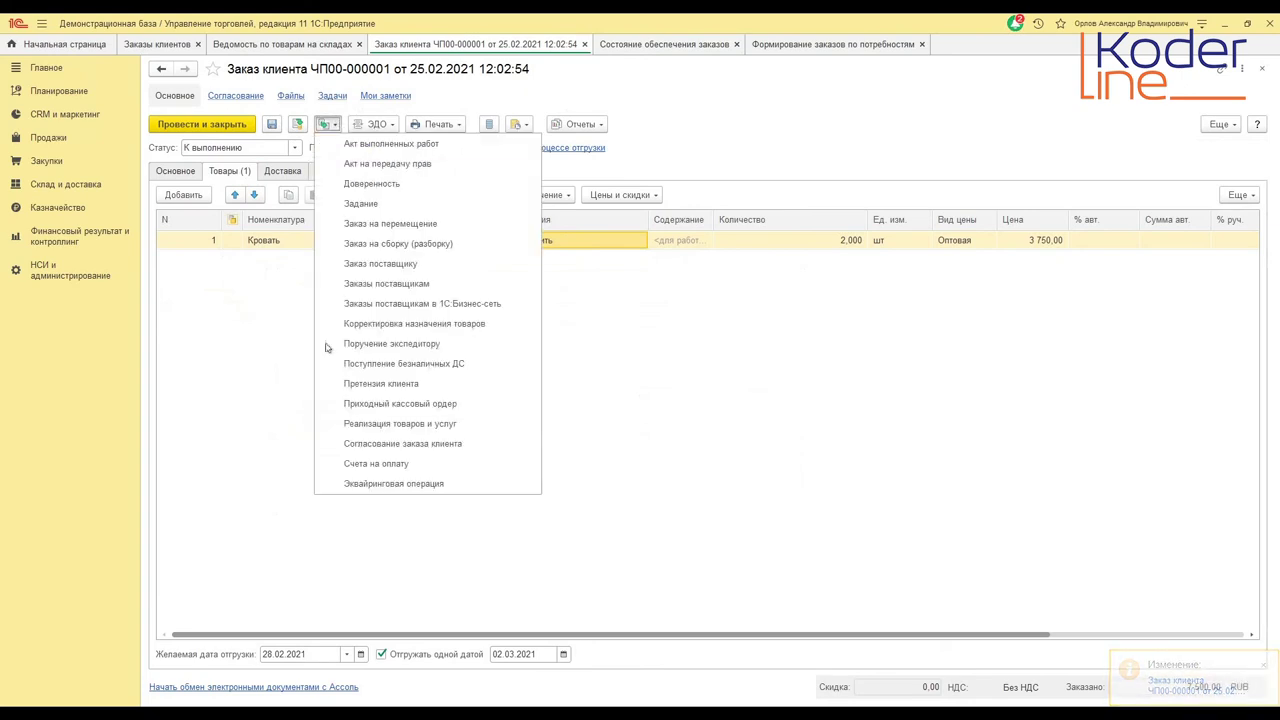
pyautogui.click(343, 420)
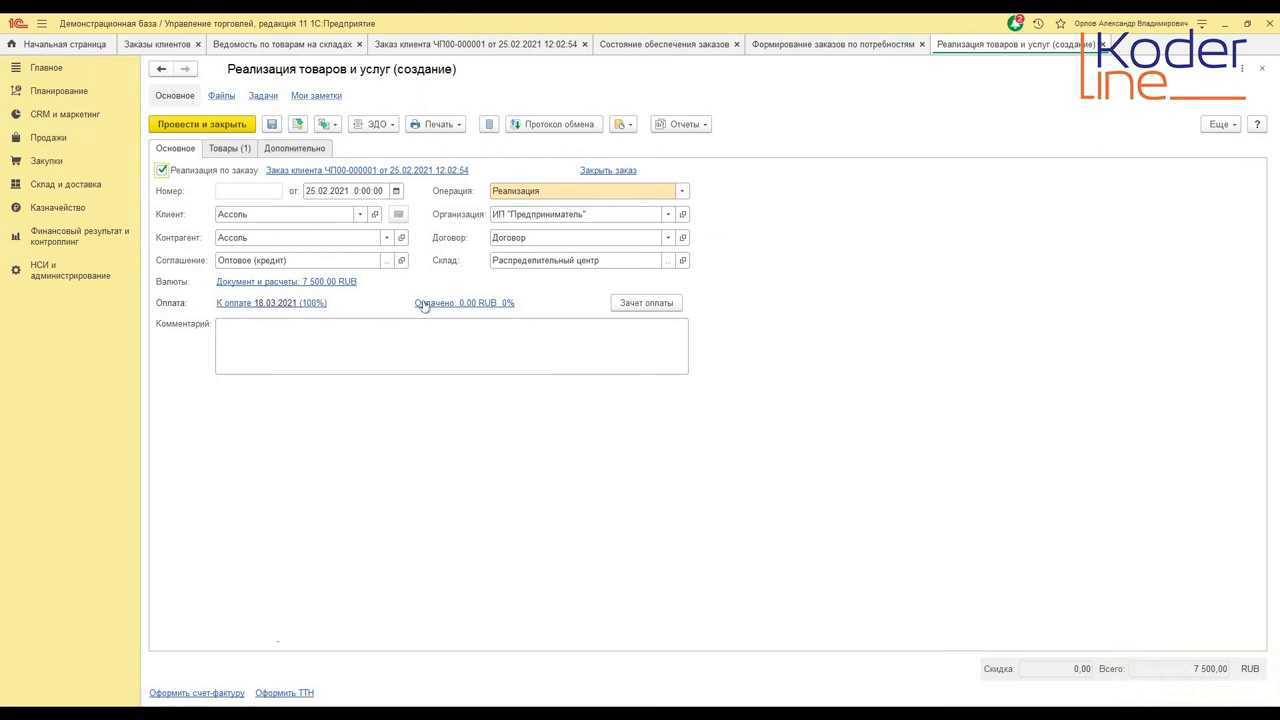
pyautogui.click(233, 151)
pyautogui.click(292, 148)
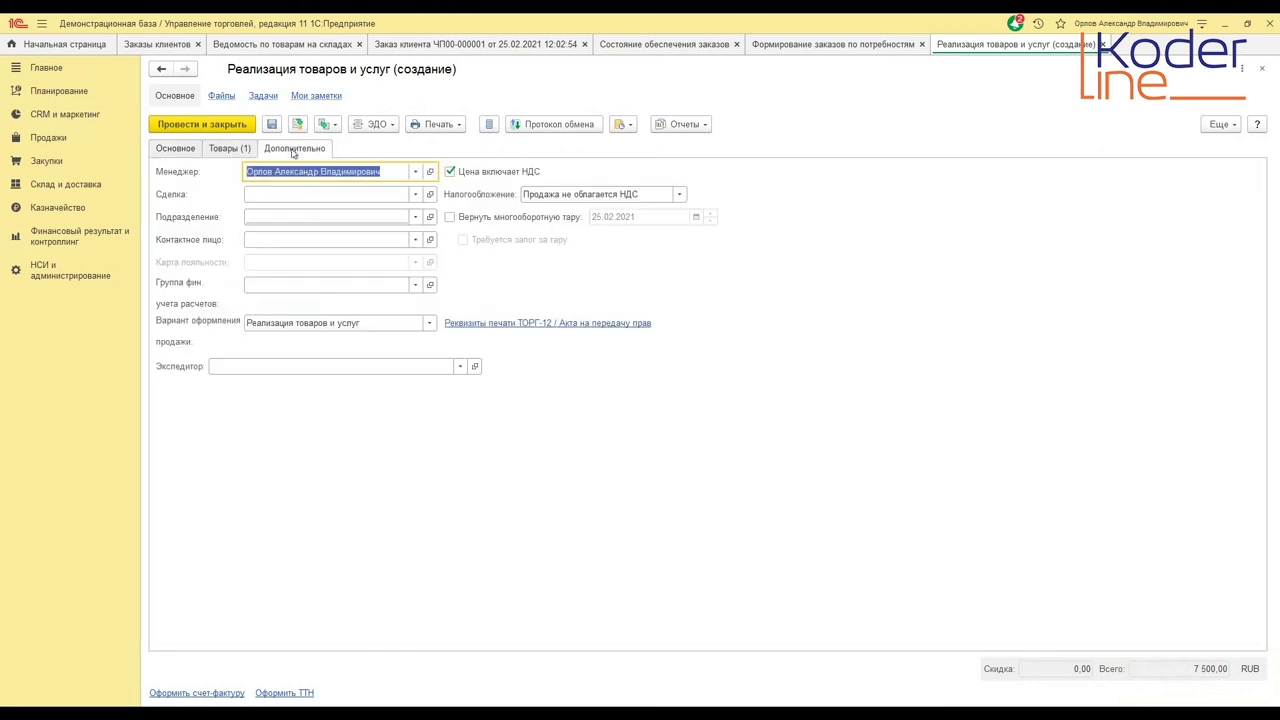
pyautogui.click(415, 217)
pyautogui.click(330, 242)
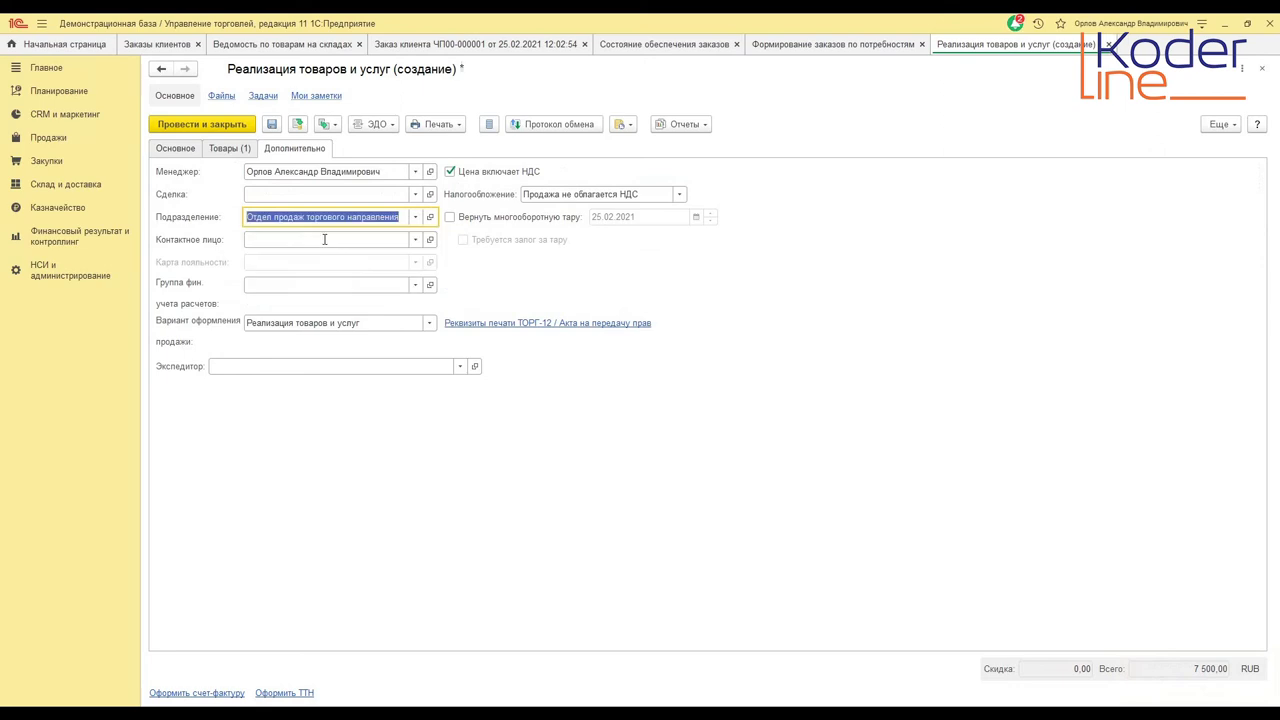
pyautogui.click(309, 121)
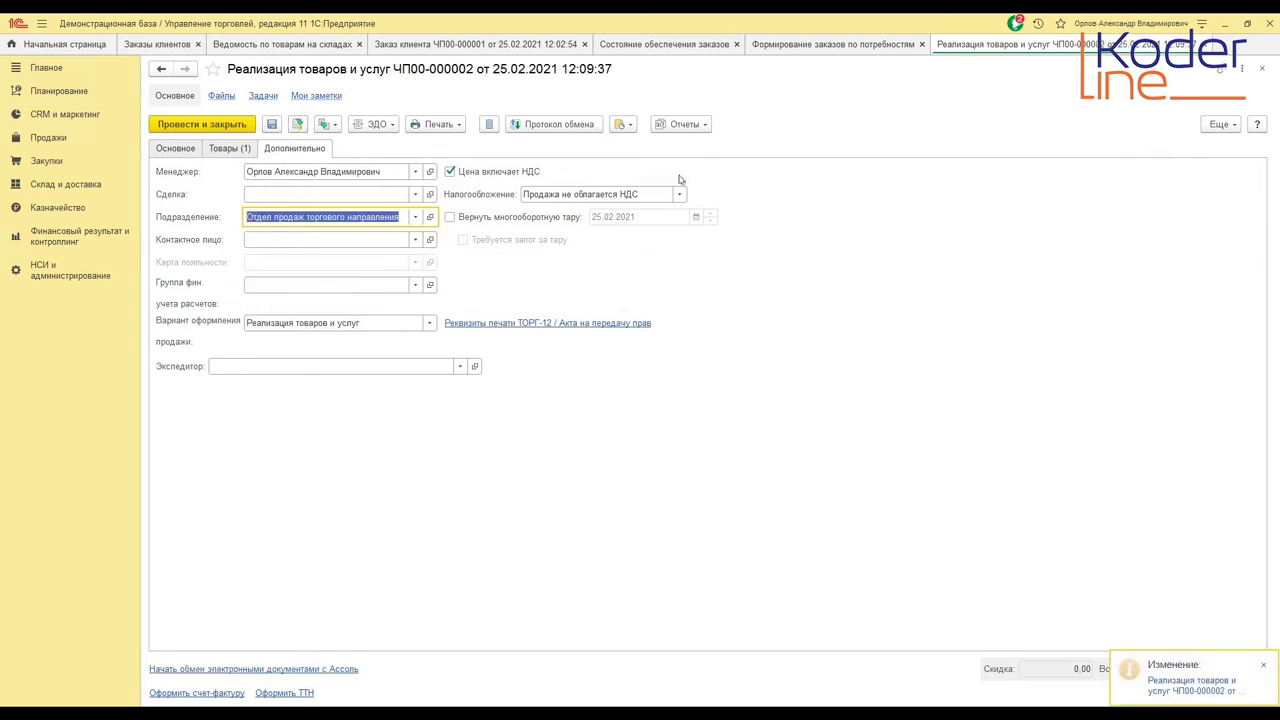
pyautogui.click(1207, 45)
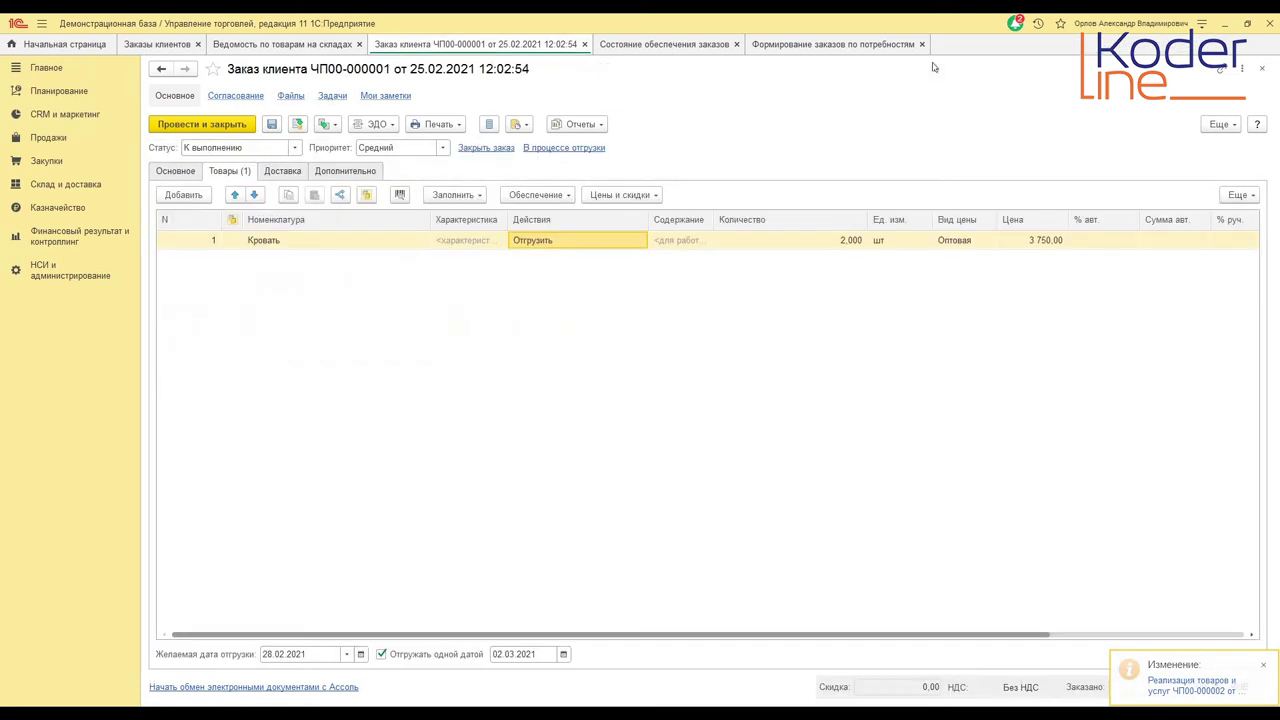
# - Regenerate Ведомость по товарам на складах and check the closing balance of Кровать at Распределительный центр after the shipment
pyautogui.click(328, 45)
pyautogui.click(181, 138)
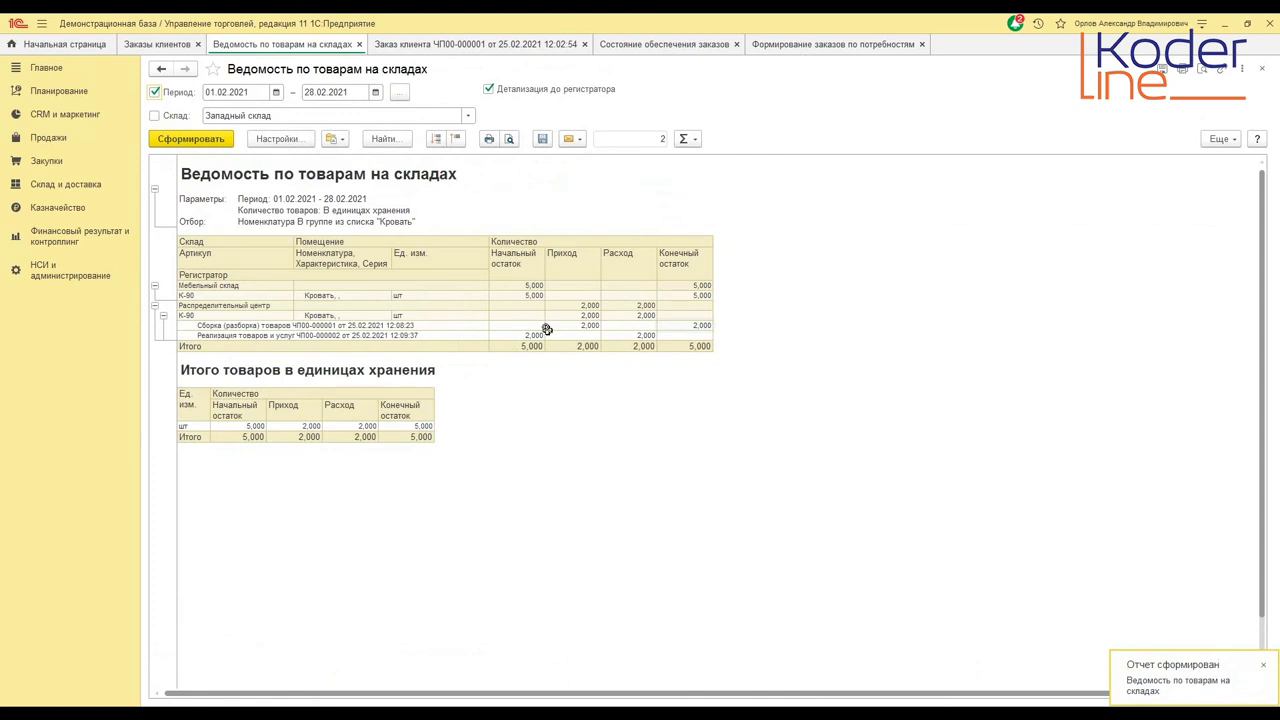
pyautogui.click(667, 335)
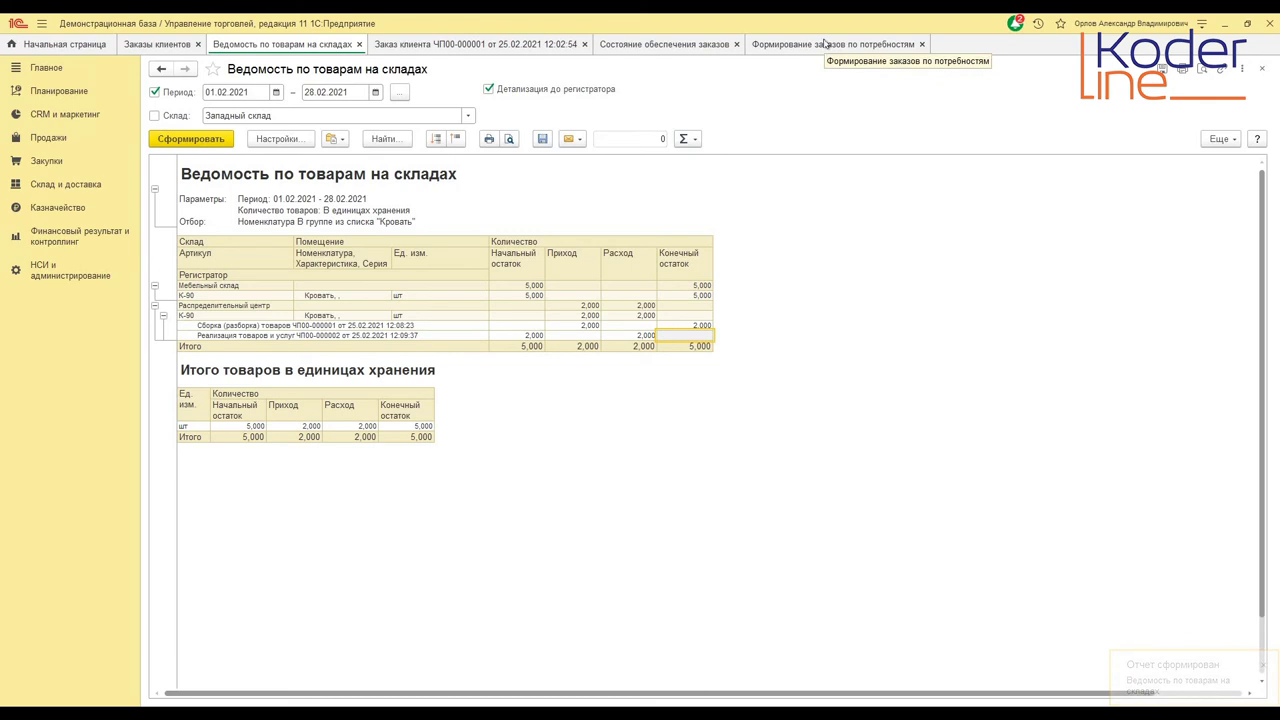
# - Regenerate Состояние обеспечения заказов for Распределительный центр, and close it together with the Ассоль customer order
pyautogui.click(677, 47)
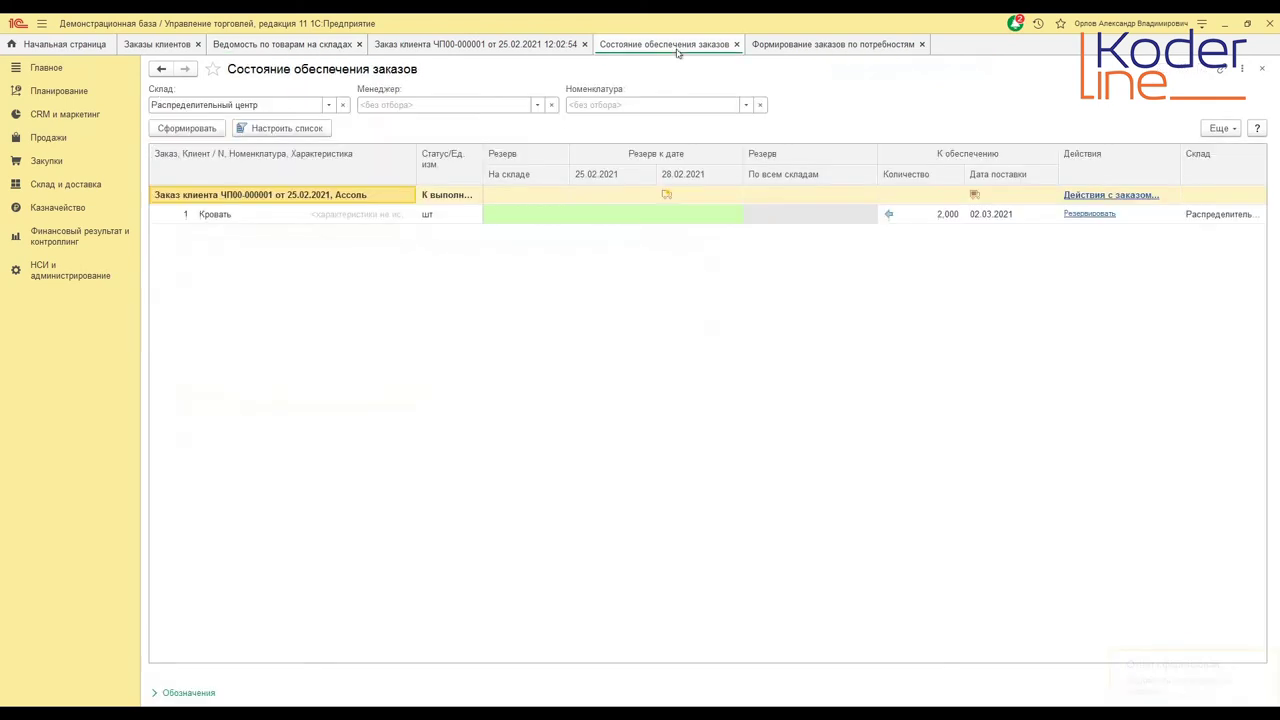
pyautogui.click(186, 129)
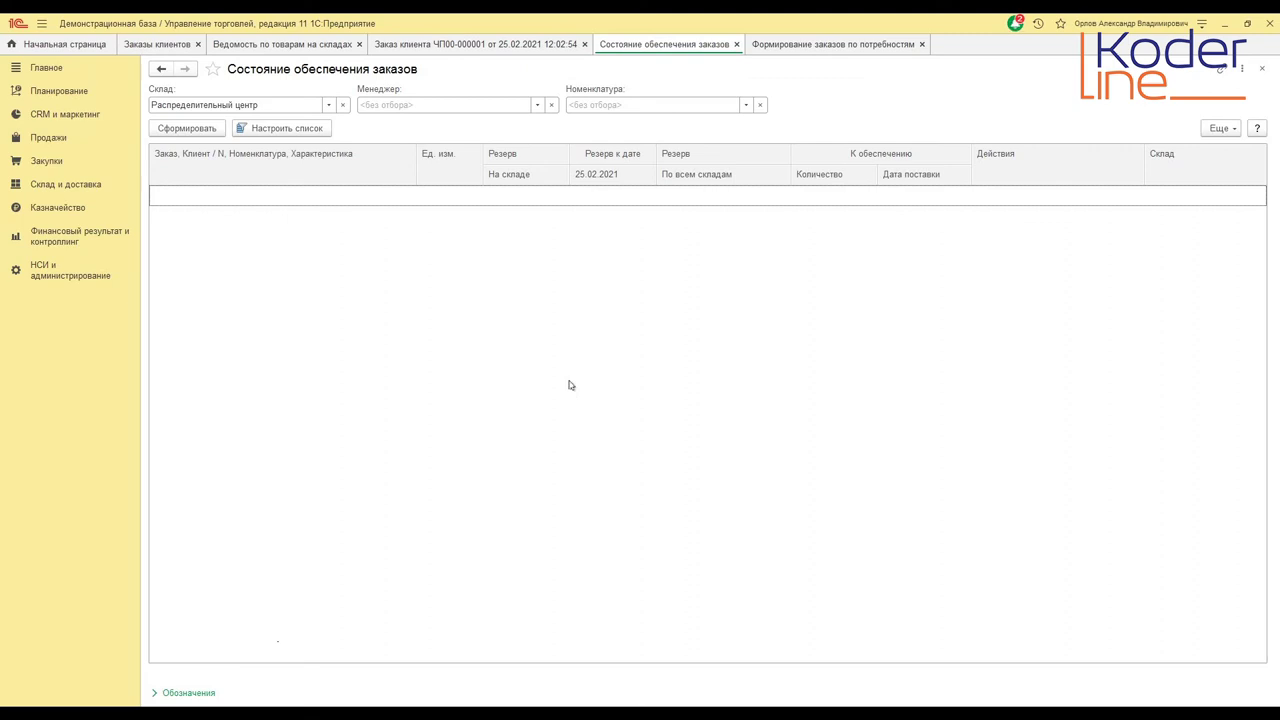
pyautogui.click(737, 45)
pyautogui.click(565, 47)
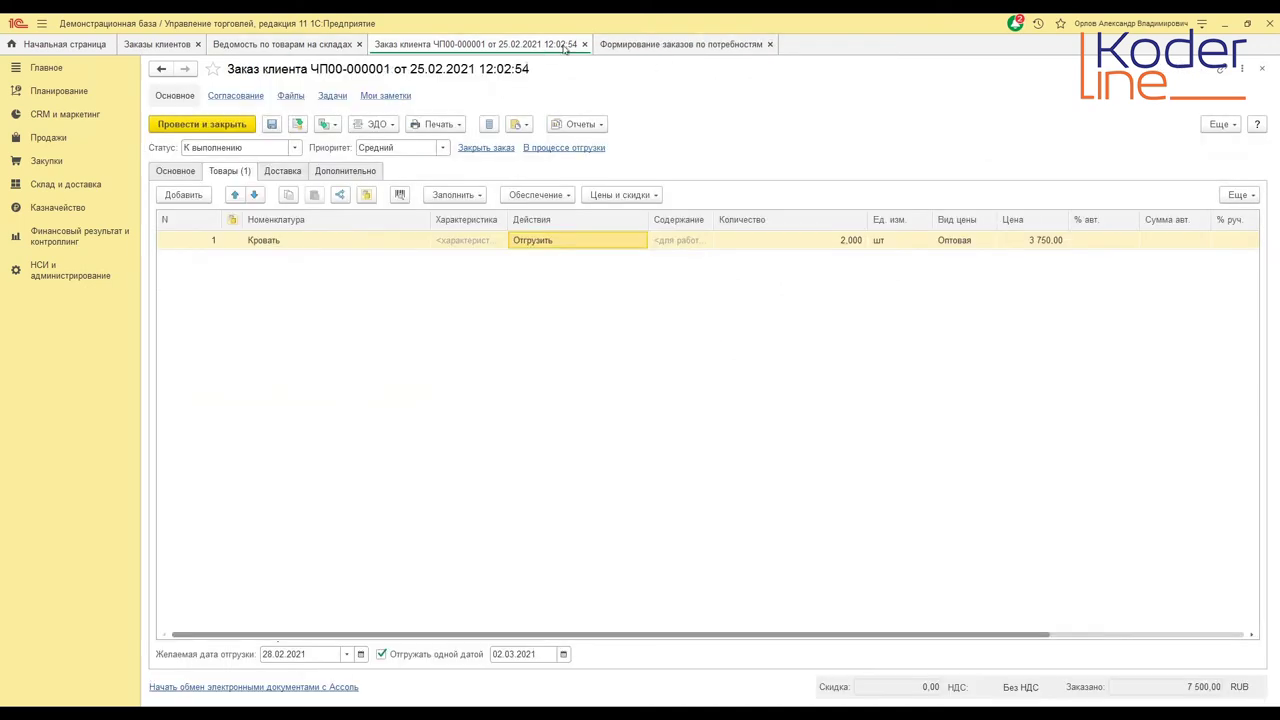
pyautogui.click(584, 45)
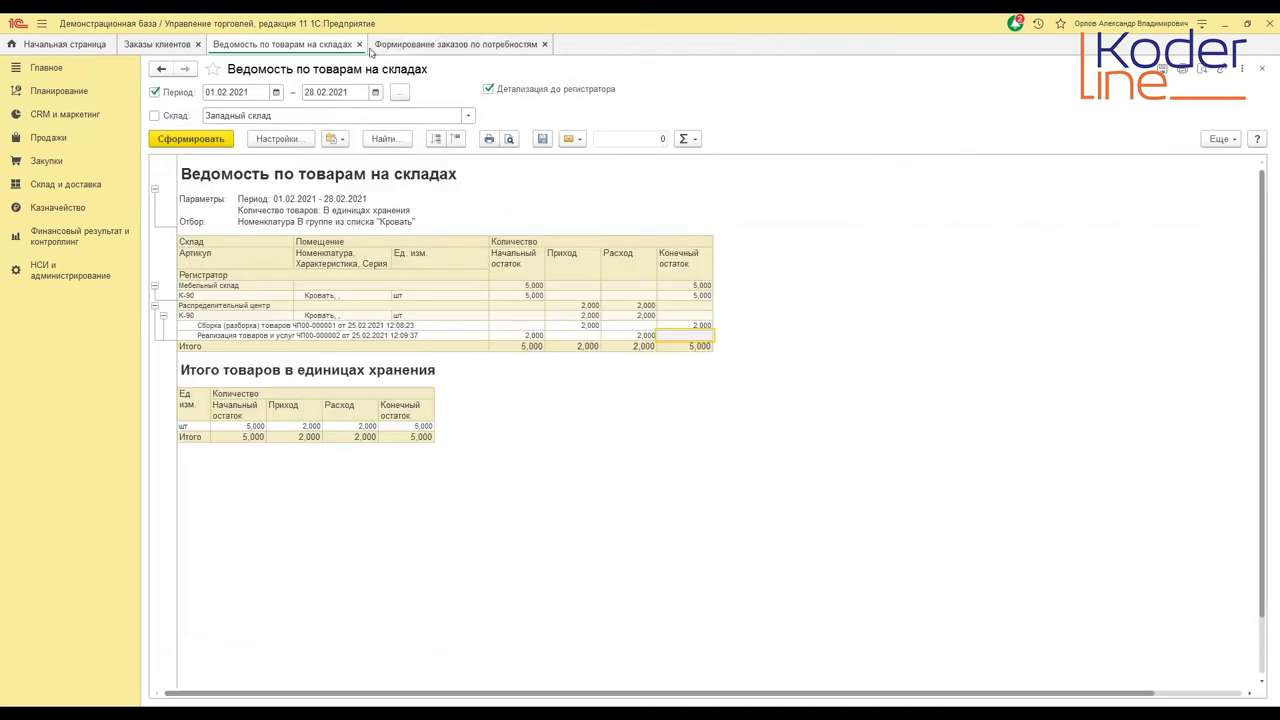
# - Create a new Заказ на внутреннее потребление with organization ИП "Предприниматель" and warehouse Распределительный центр
pyautogui.click(62, 186)
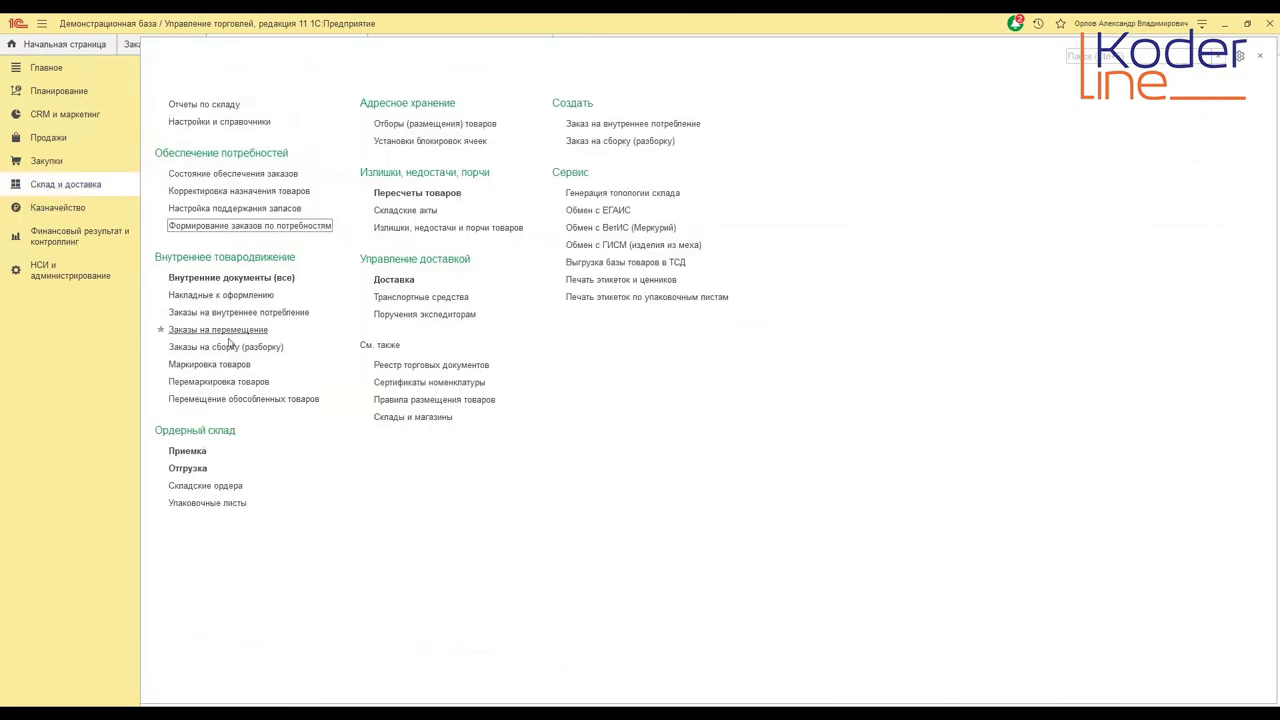
pyautogui.click(218, 313)
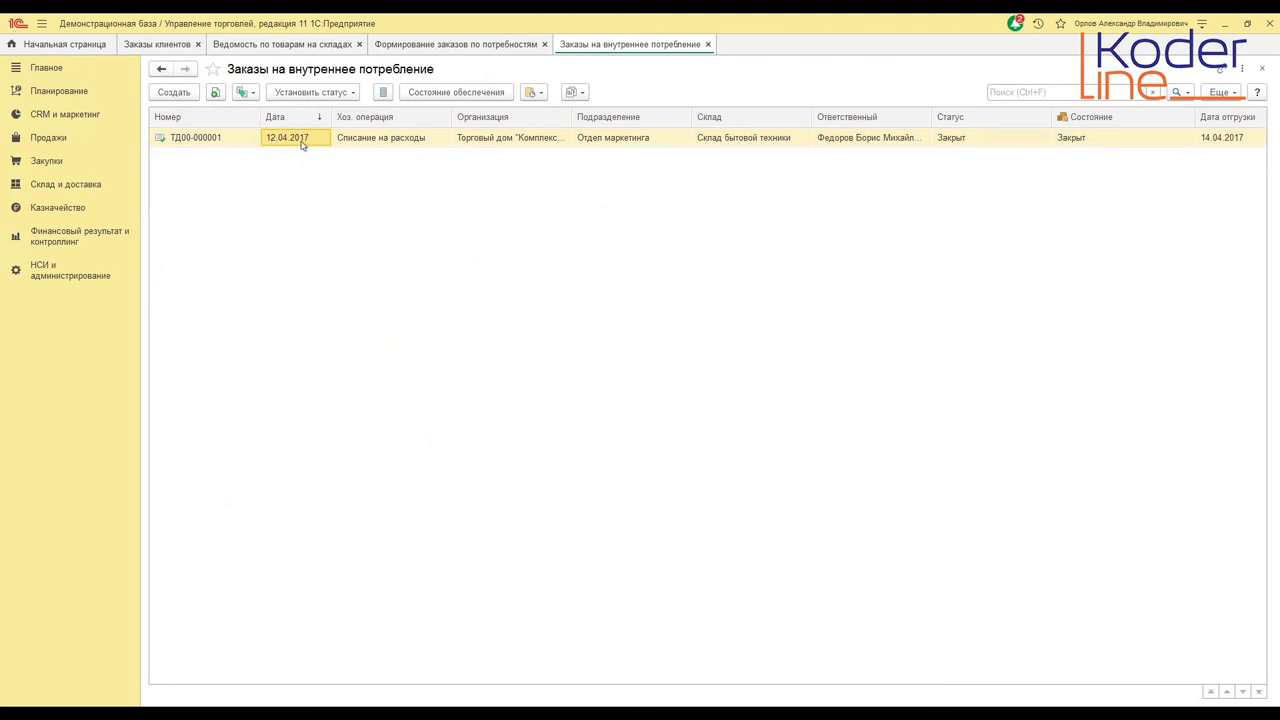
pyautogui.click(177, 92)
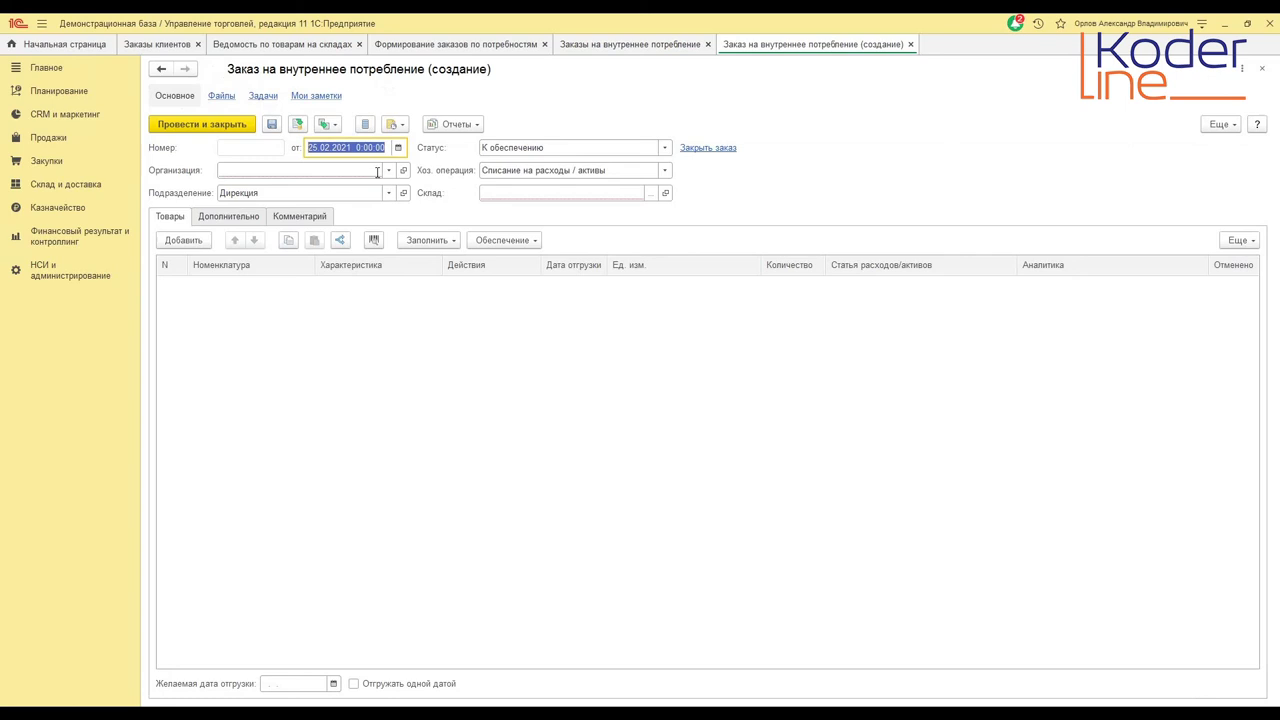
pyautogui.click(388, 170)
pyautogui.click(328, 190)
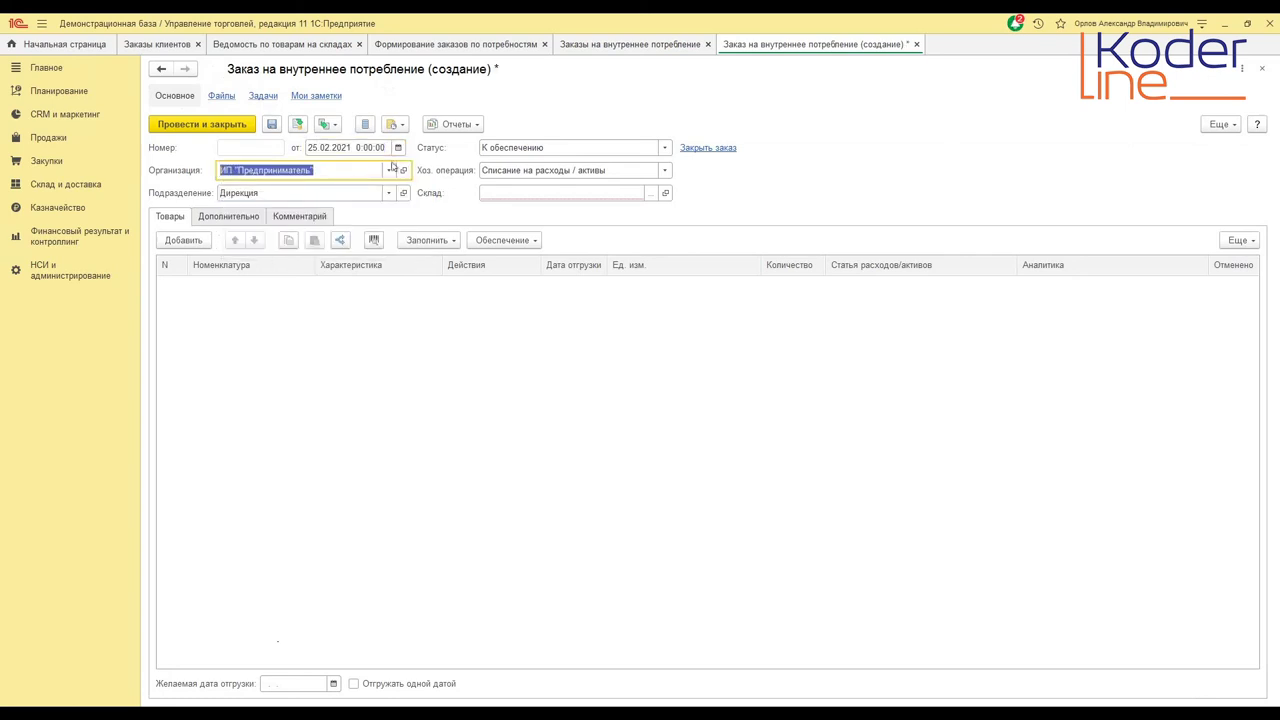
pyautogui.click(665, 192)
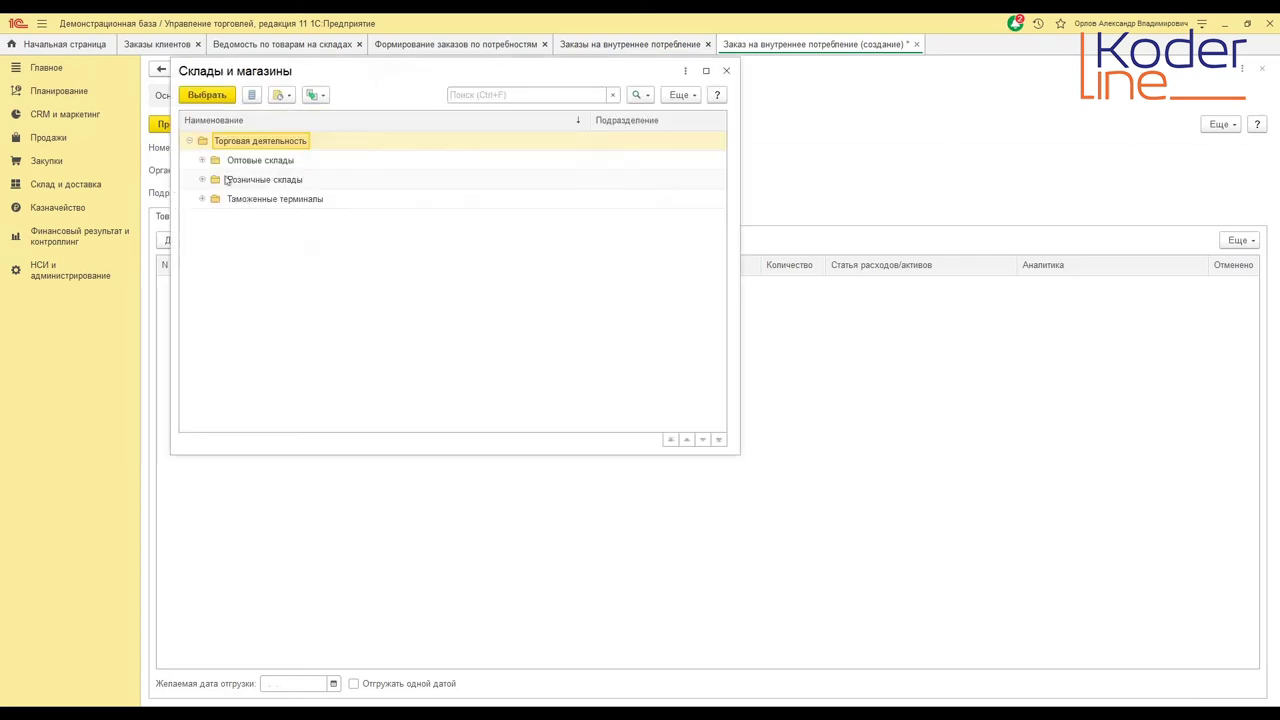
pyautogui.click(202, 162)
pyautogui.click(214, 179)
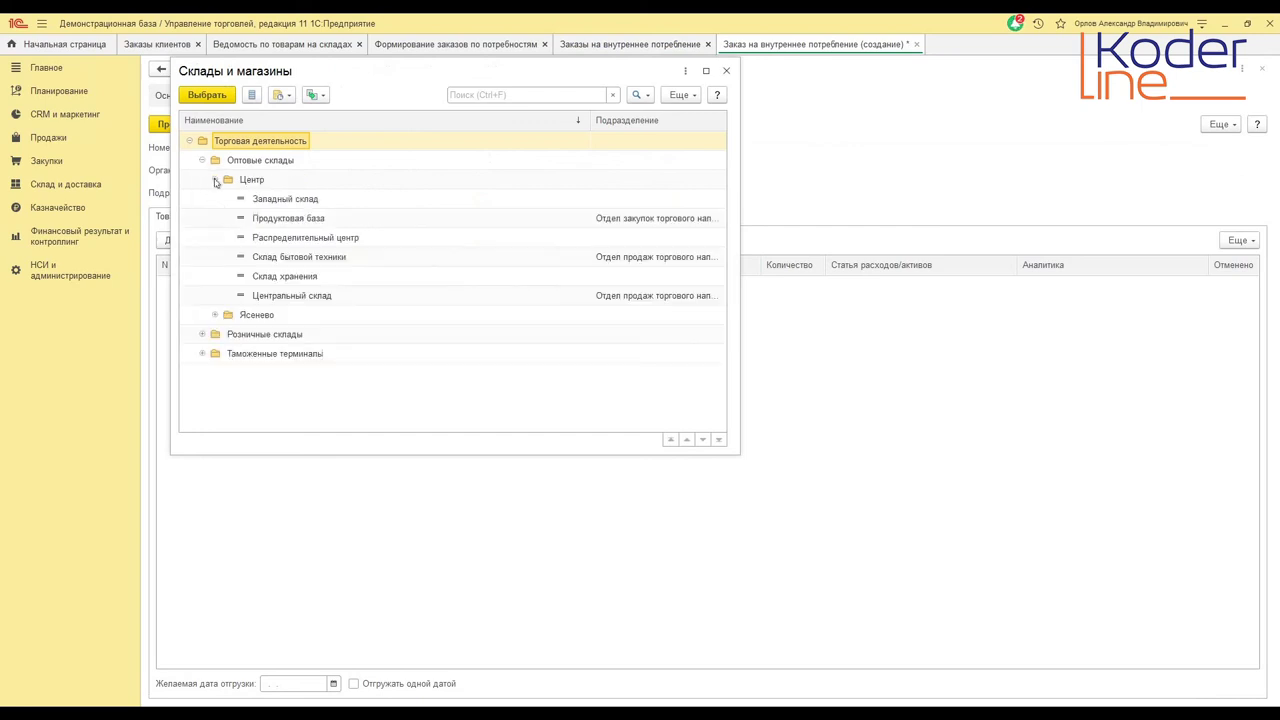
pyautogui.doubleClick(315, 240)
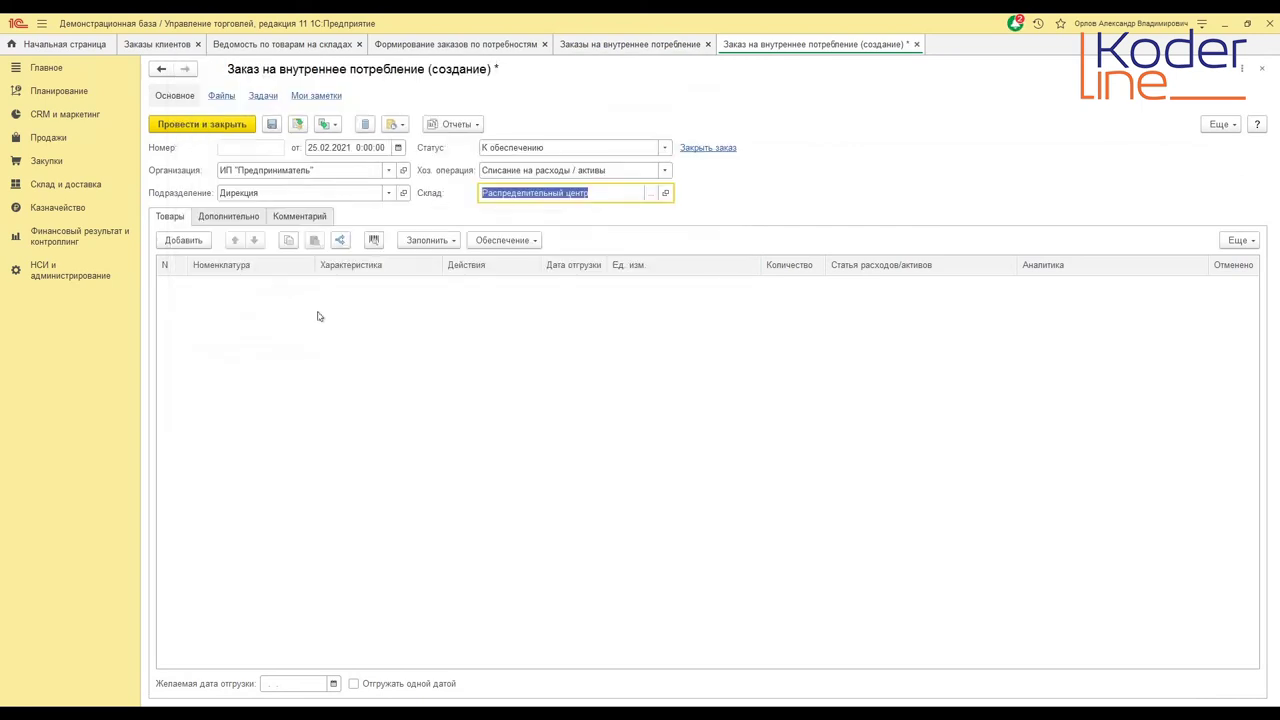
# - Add Стулья to the internal consumption order with shipping date 01.03.2021 and quantity 2
pyautogui.click(201, 242)
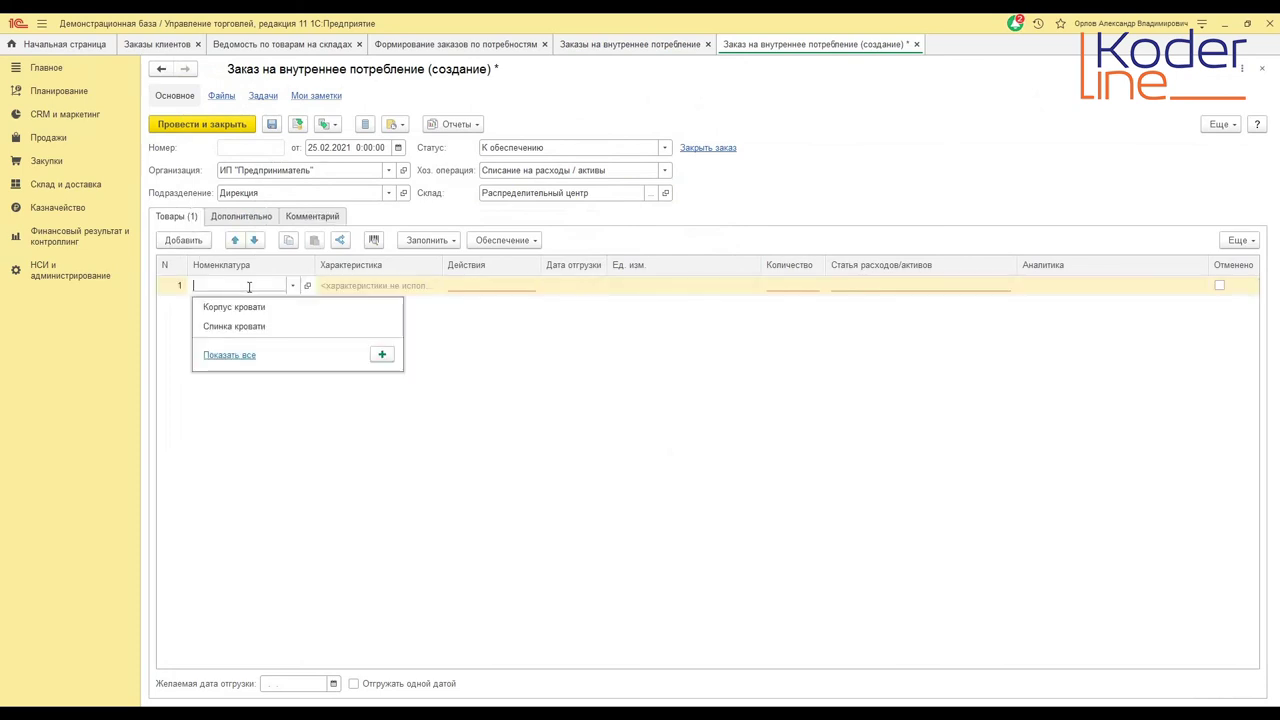
pyautogui.write('Сту')
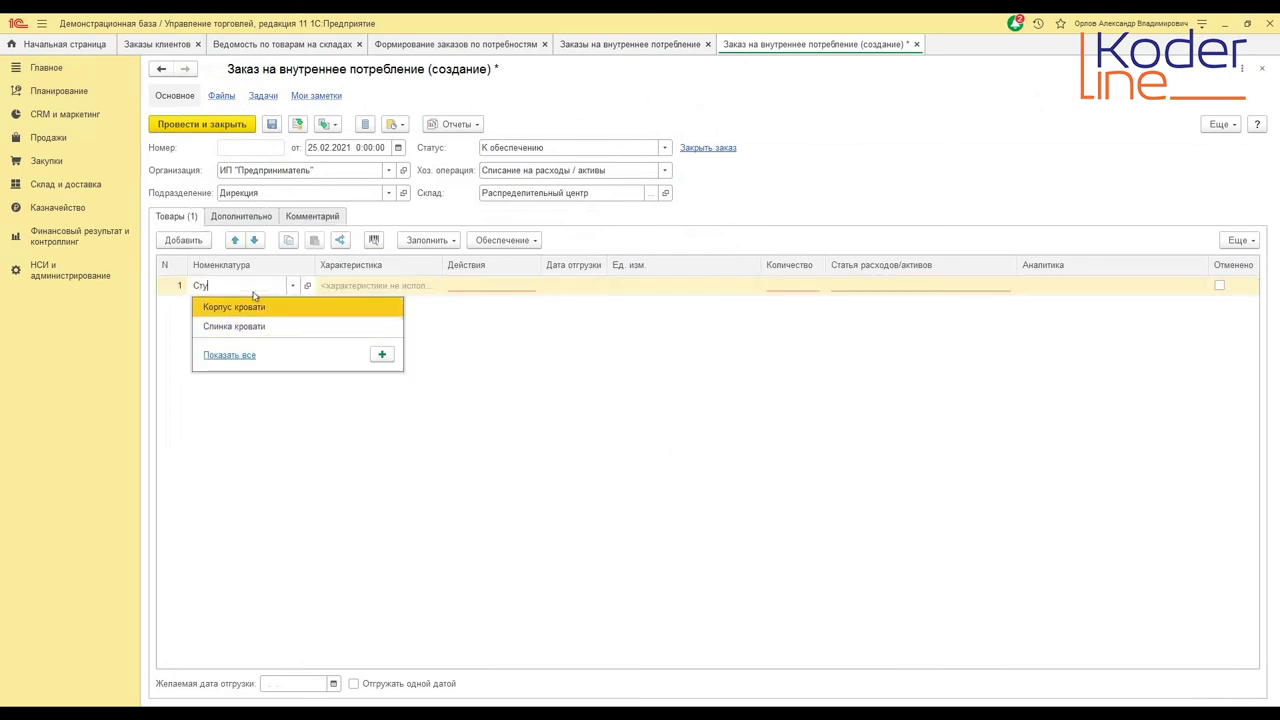
pyautogui.write('лья')
pyautogui.click(248, 309)
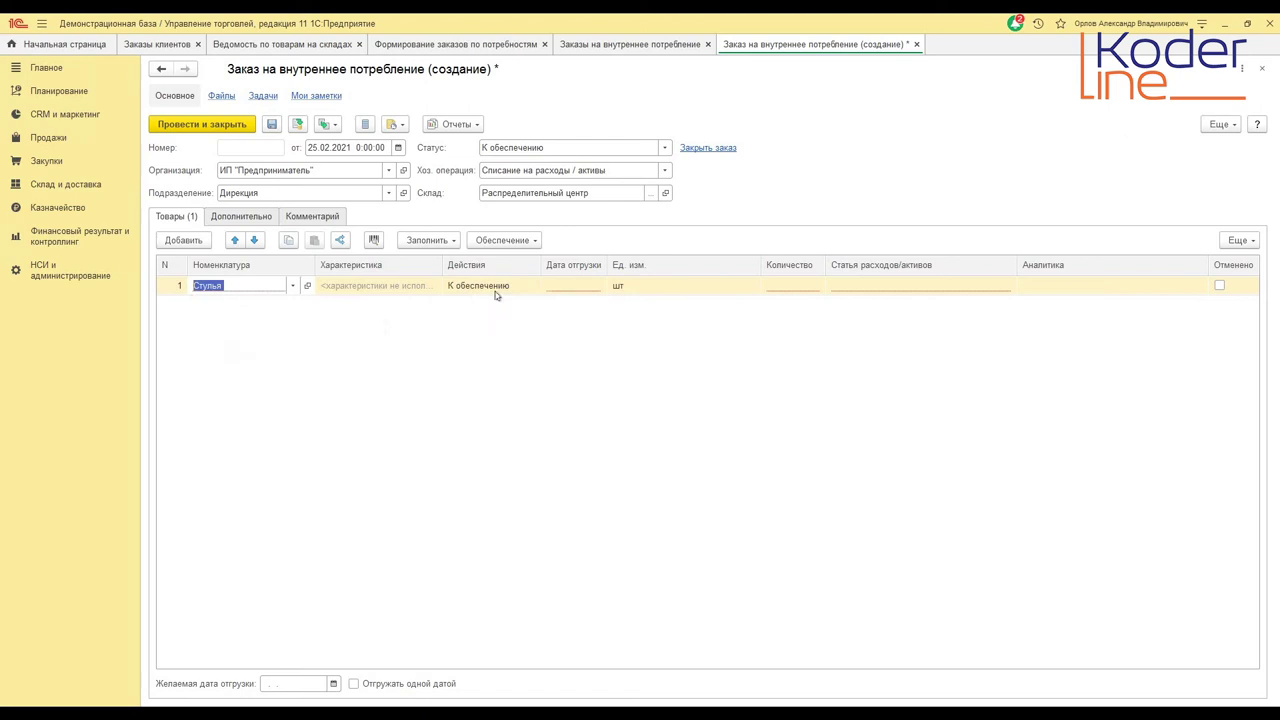
pyautogui.click(581, 285)
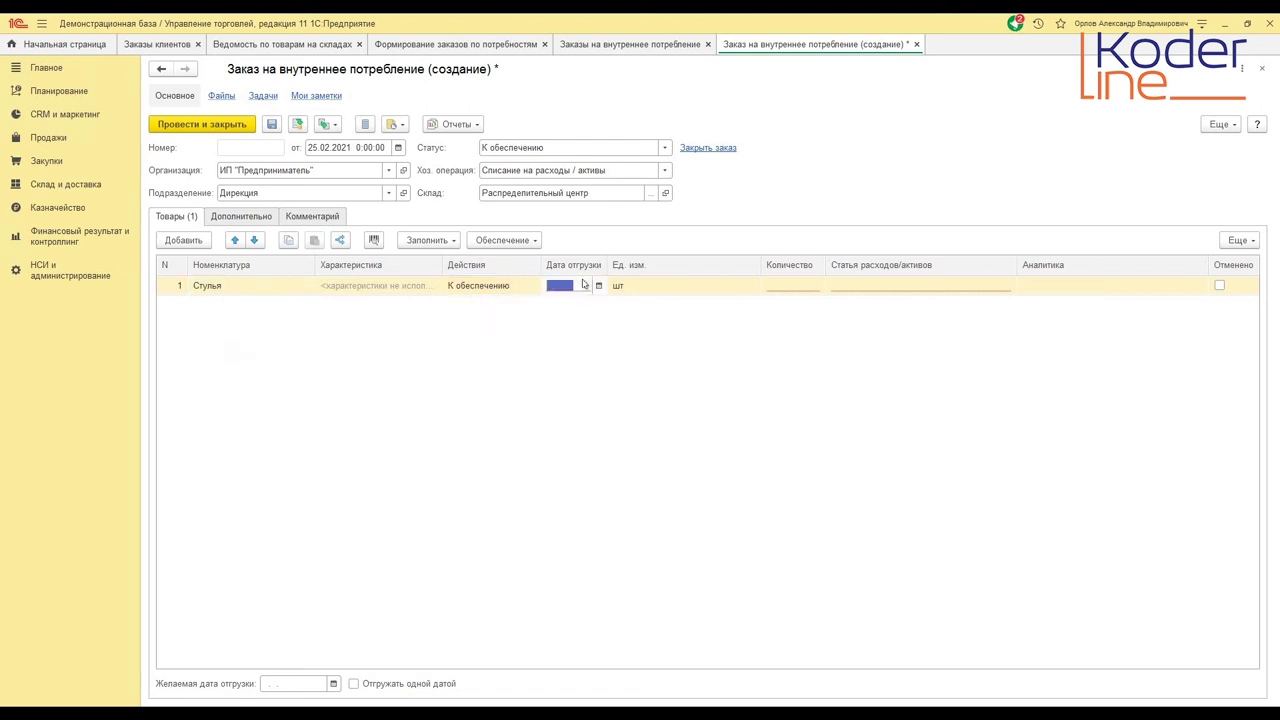
pyautogui.click(599, 286)
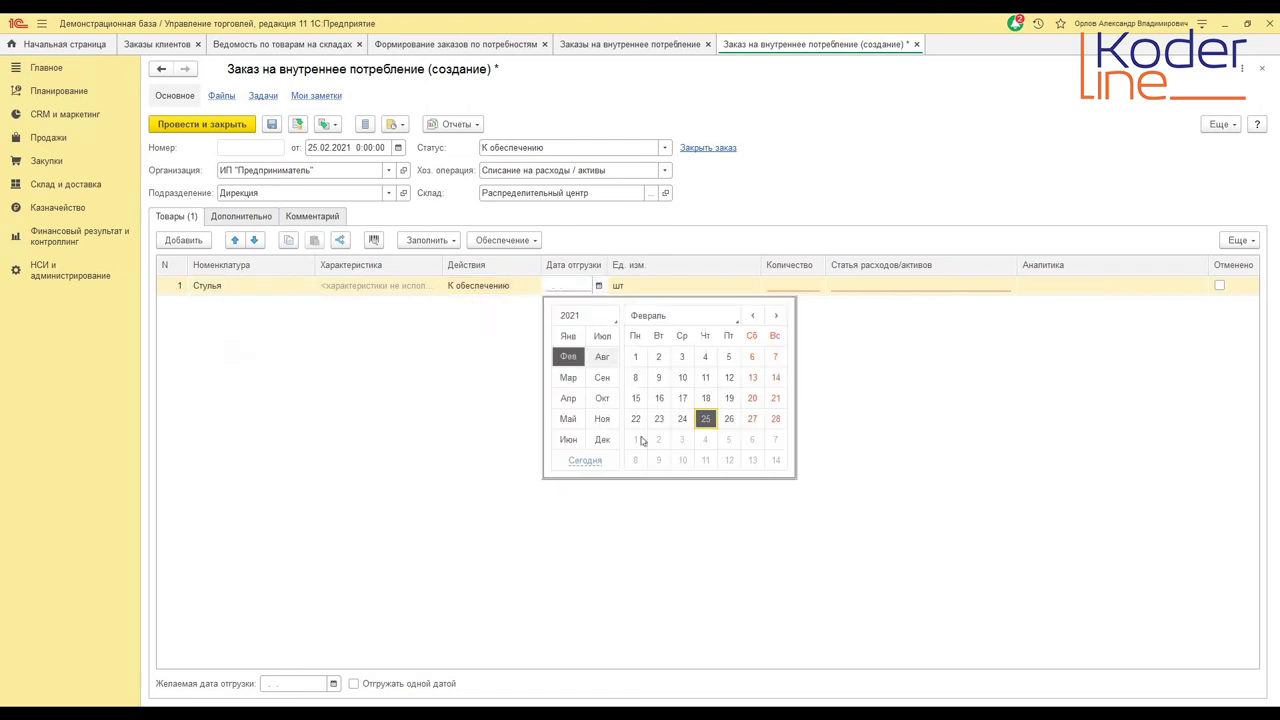
pyautogui.click(636, 440)
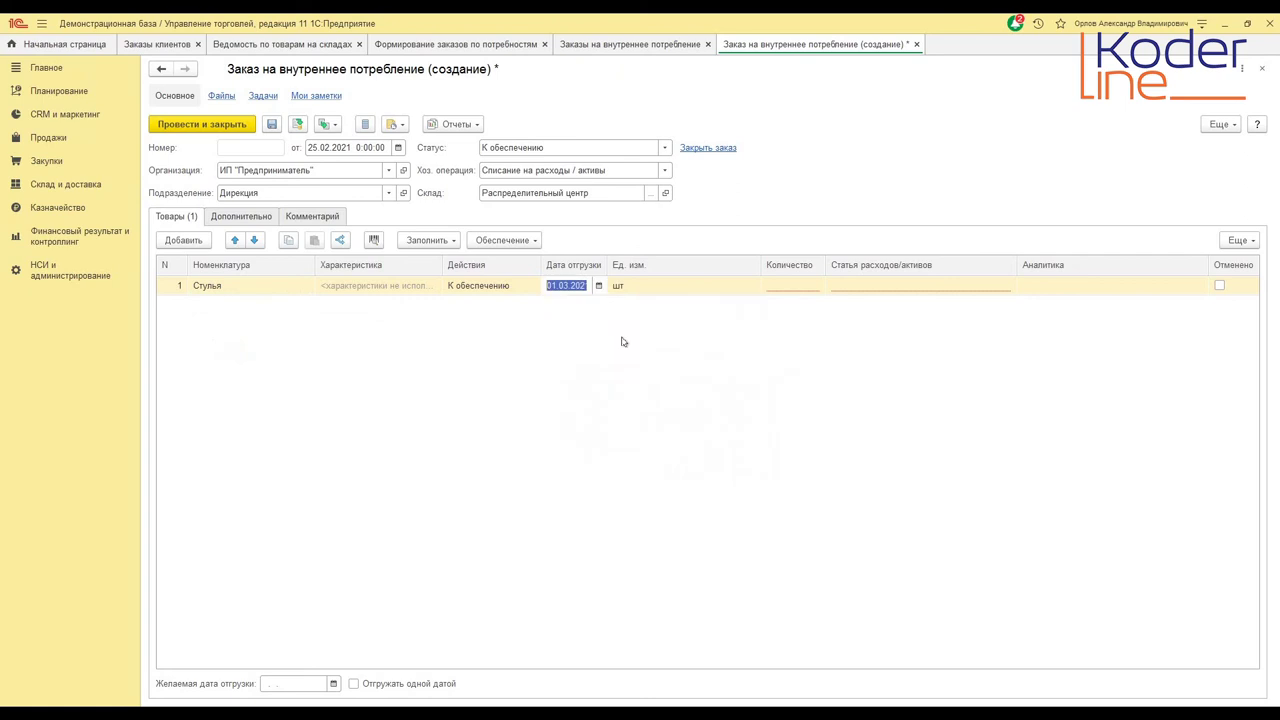
pyautogui.click(803, 287)
pyautogui.write('1')
pyautogui.press('Return')
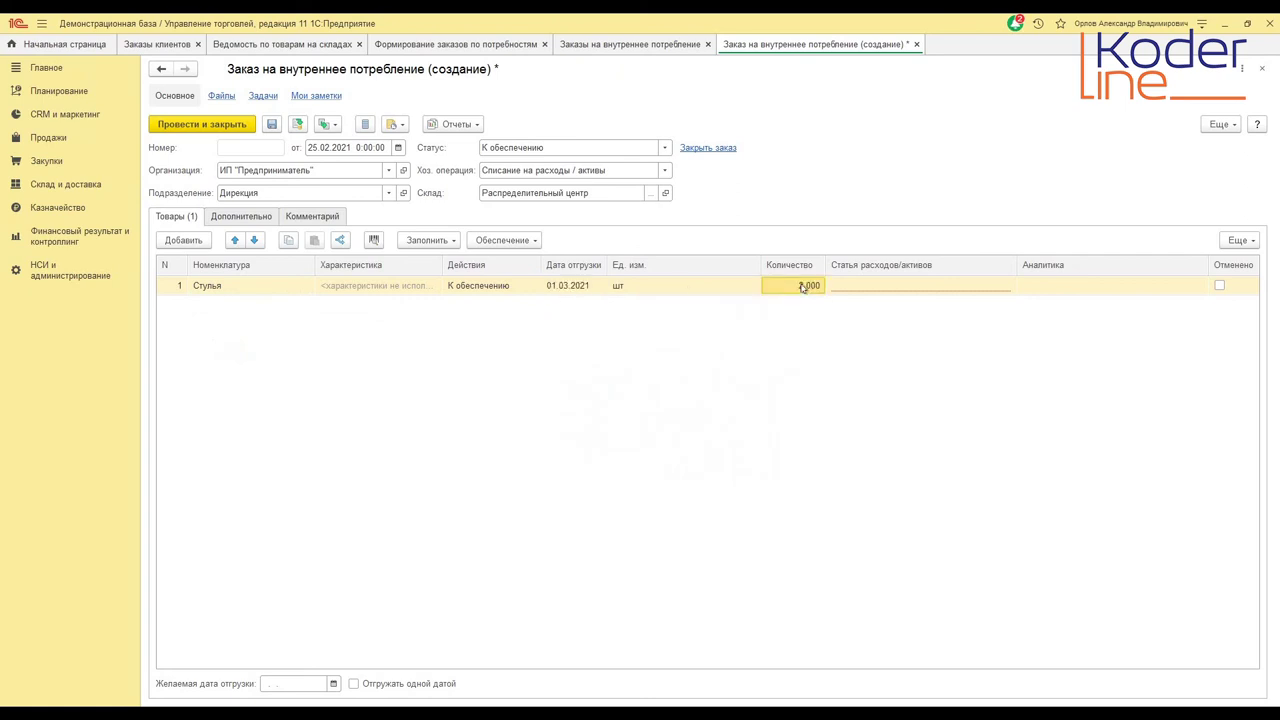
# - Set the expense item of the Стулья line to Благотворительность (прочие операц.) from the Расходы от прочих операций group
pyautogui.click(843, 287)
pyautogui.click(885, 326)
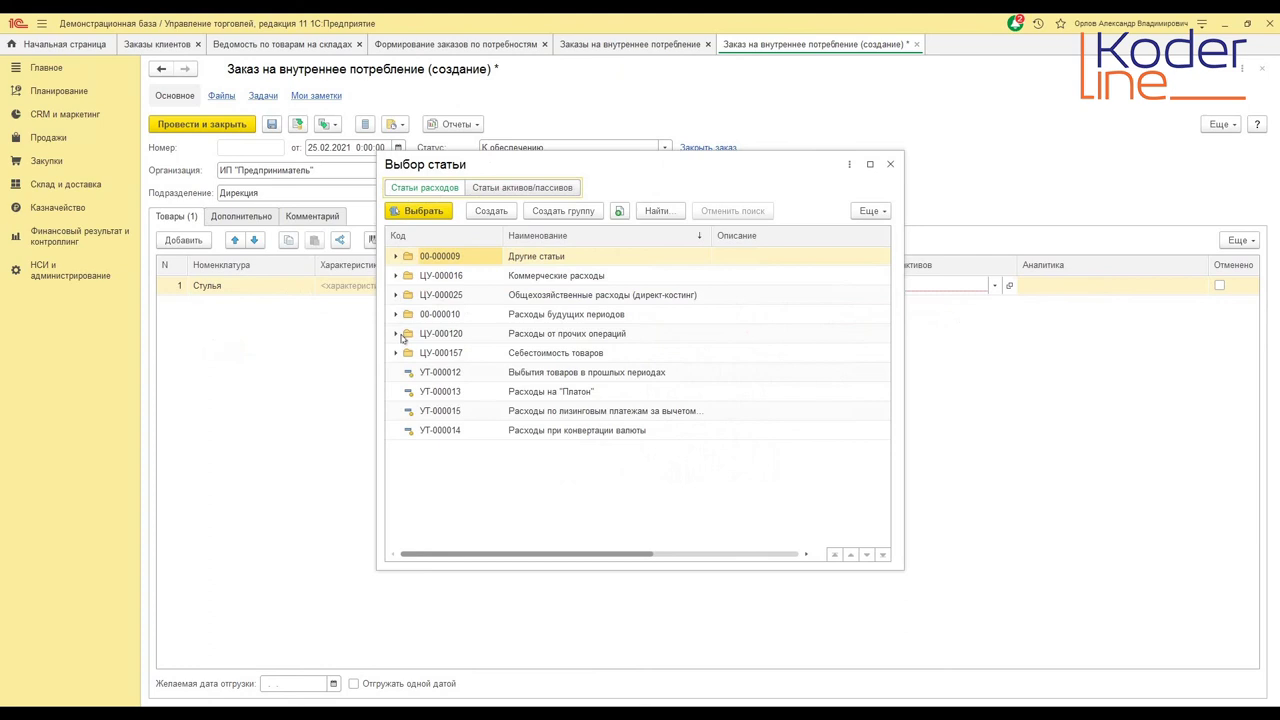
pyautogui.click(396, 336)
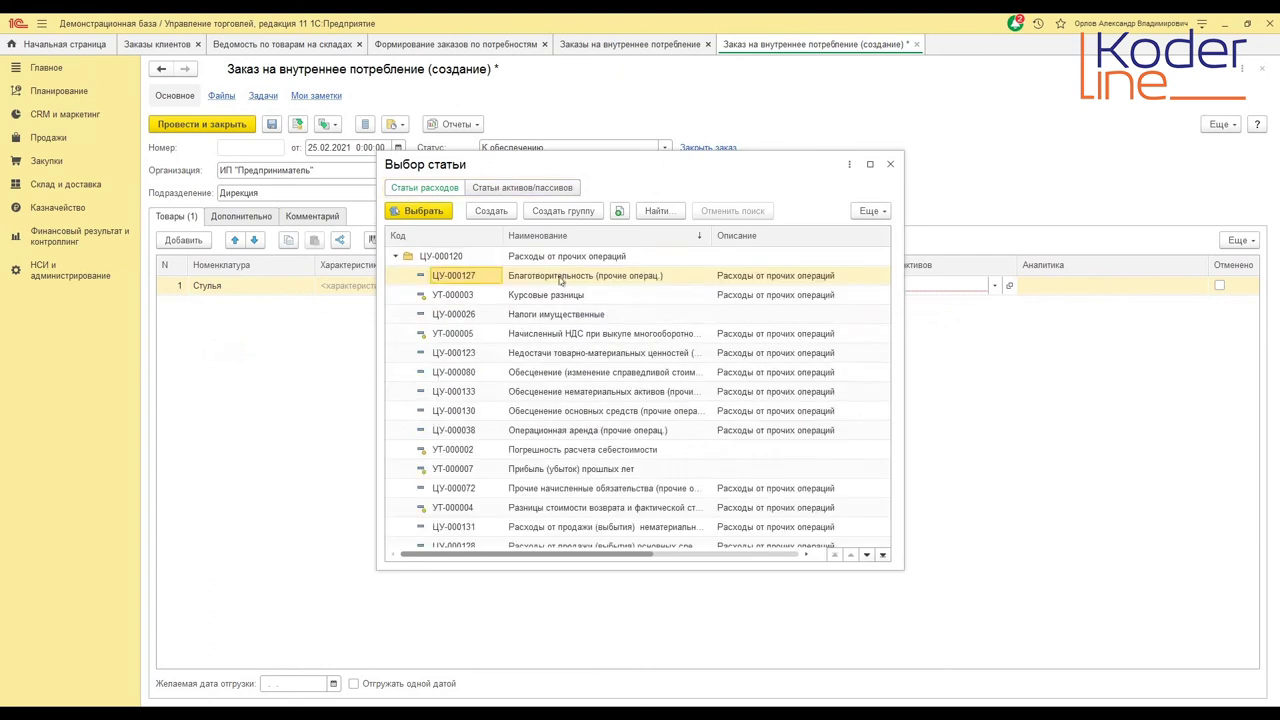
pyautogui.doubleClick(555, 279)
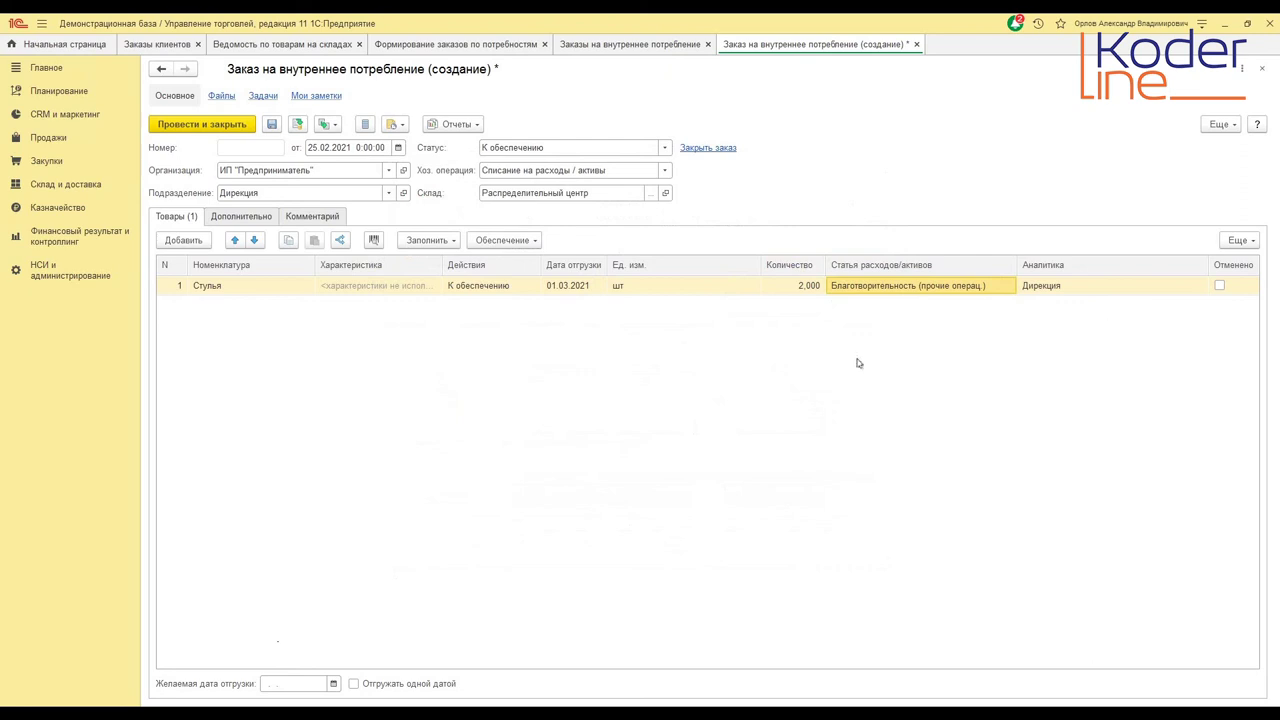
# - Check the additional details and comment of the internal consumption order, post it, and check the supply action for Стулья
pyautogui.click(251, 217)
pyautogui.click(296, 218)
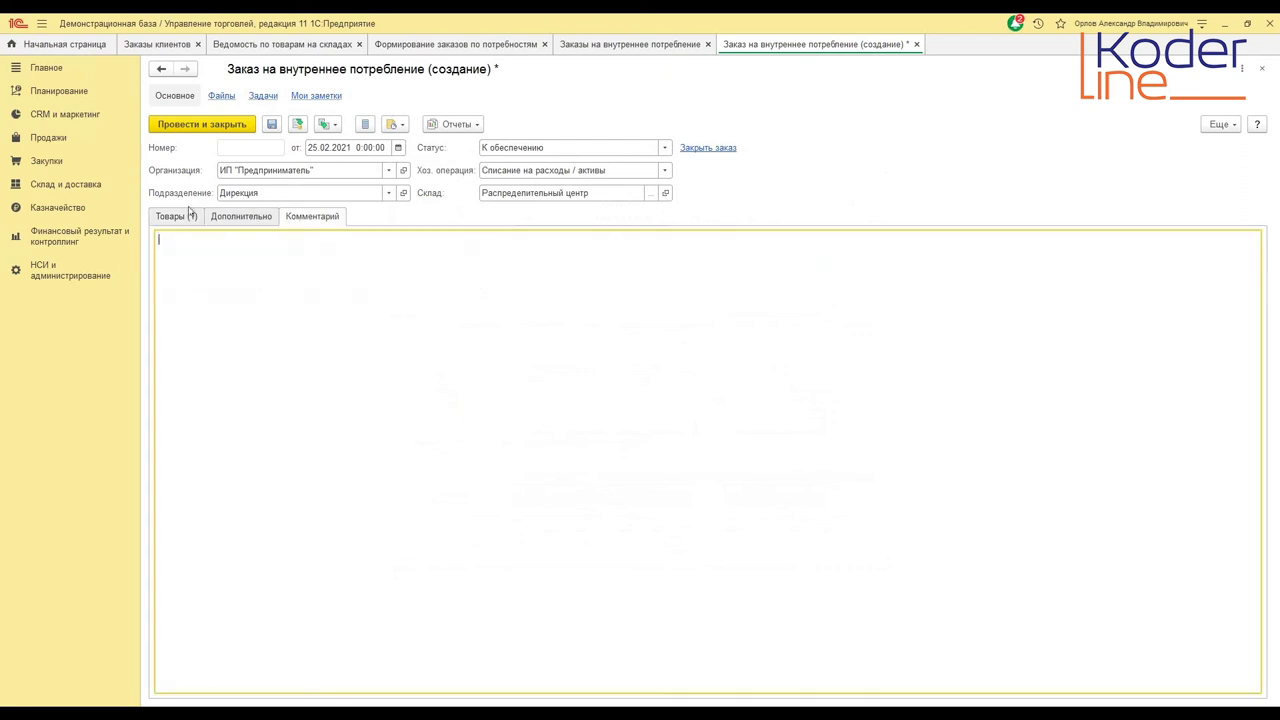
pyautogui.click(189, 217)
pyautogui.click(297, 124)
pyautogui.click(486, 286)
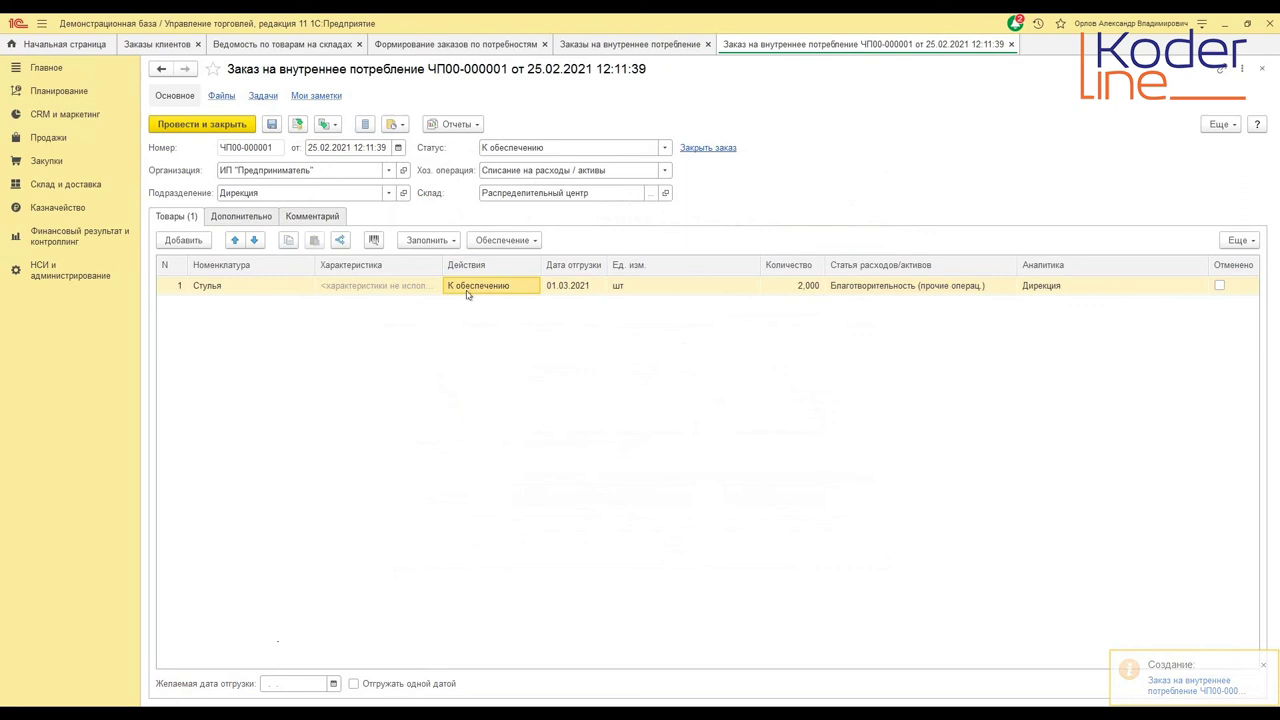
# - Generate Состояние обеспечения заказов for Распределительный центр and check the supply need for Стулья
pyautogui.click(48, 186)
pyautogui.click(190, 171)
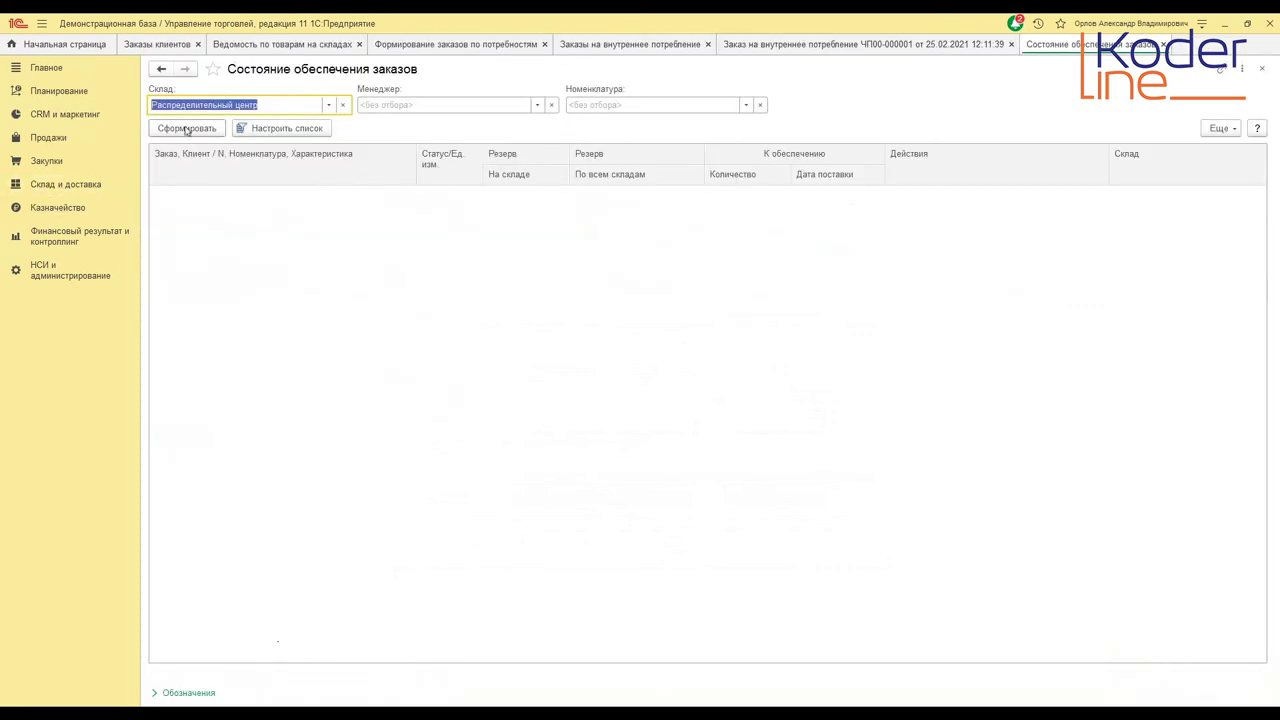
pyautogui.click(186, 128)
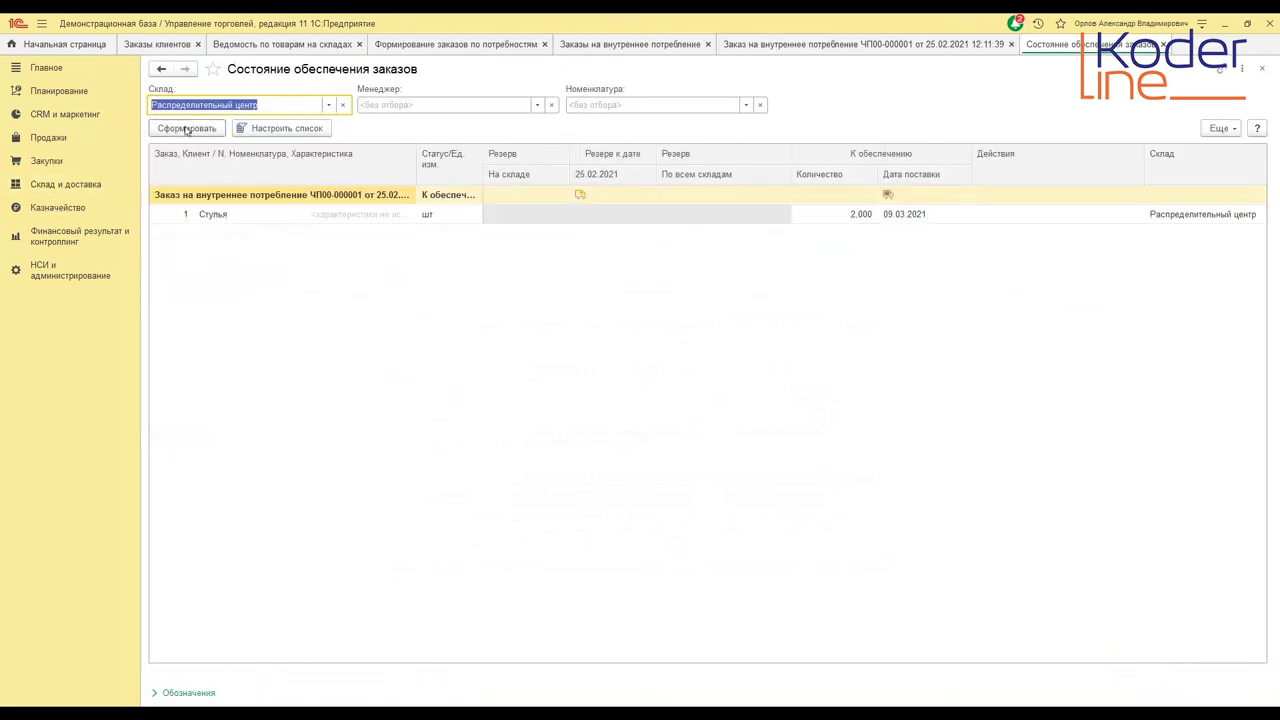
pyautogui.click(338, 215)
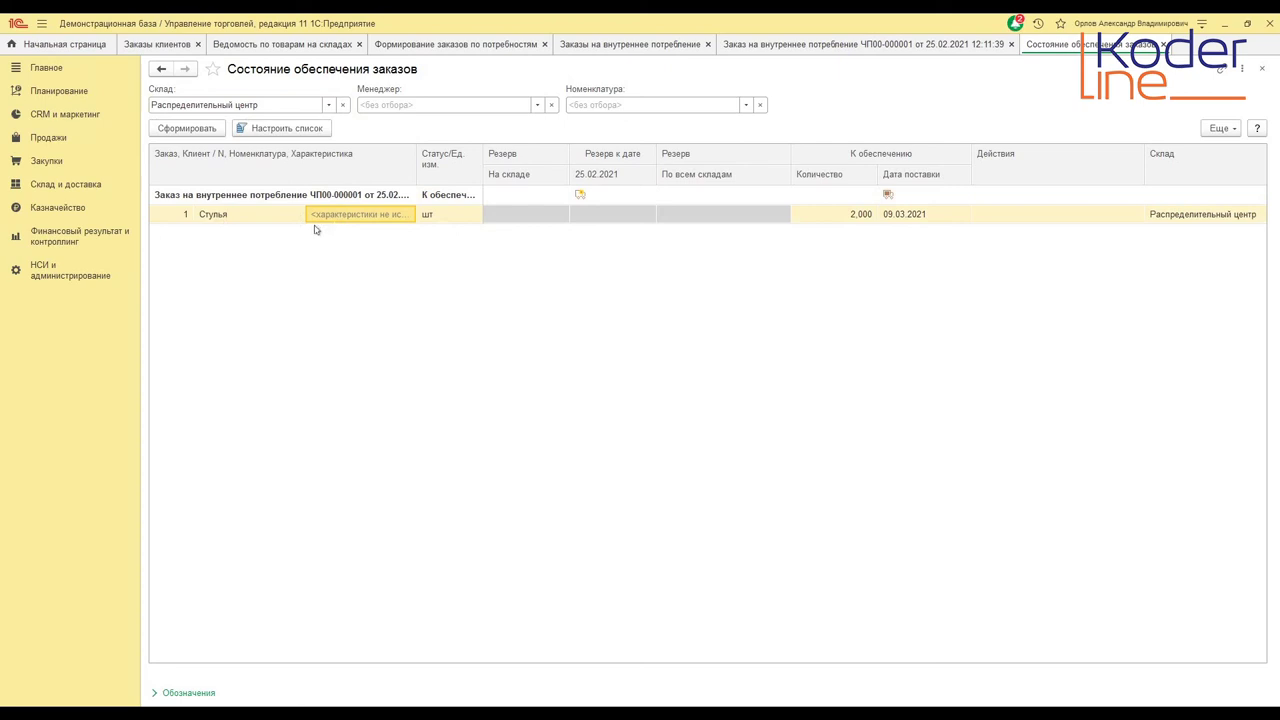
# - Start a new round of Формирование заказов по потребностям filtered by the Распределительный центр warehouse, leaving the other filters empty
pyautogui.click(68, 189)
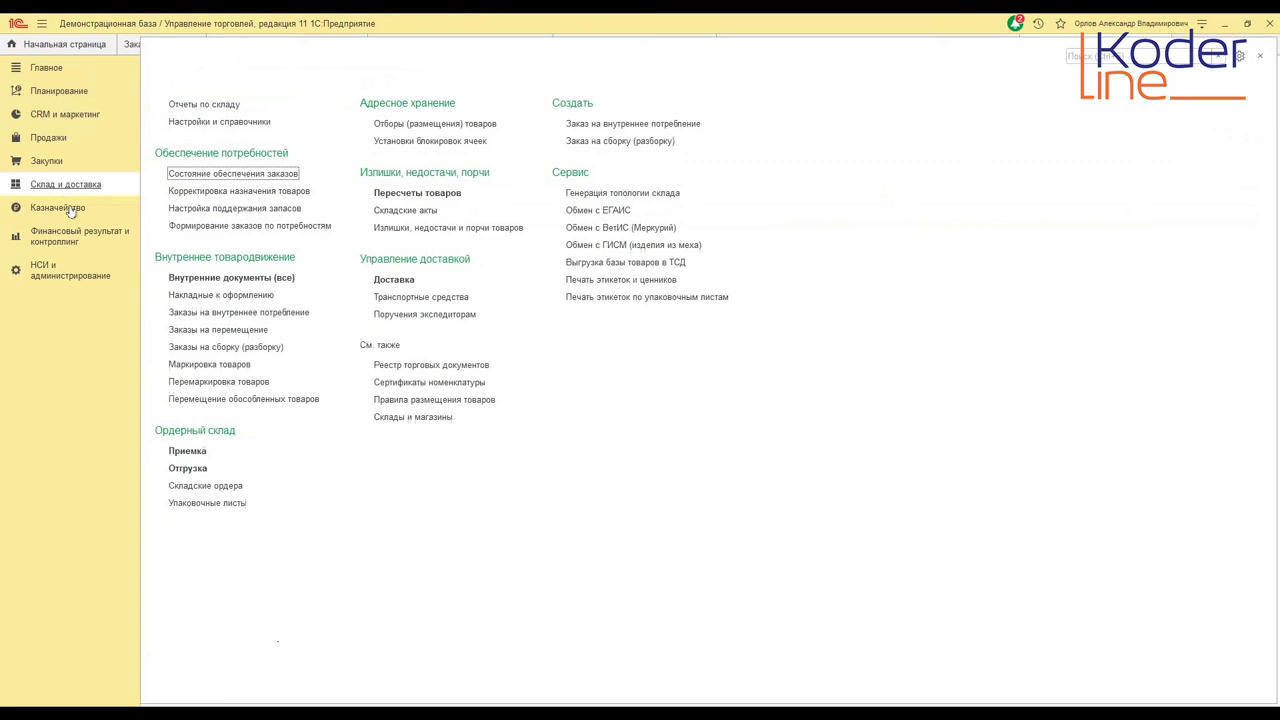
pyautogui.click(277, 226)
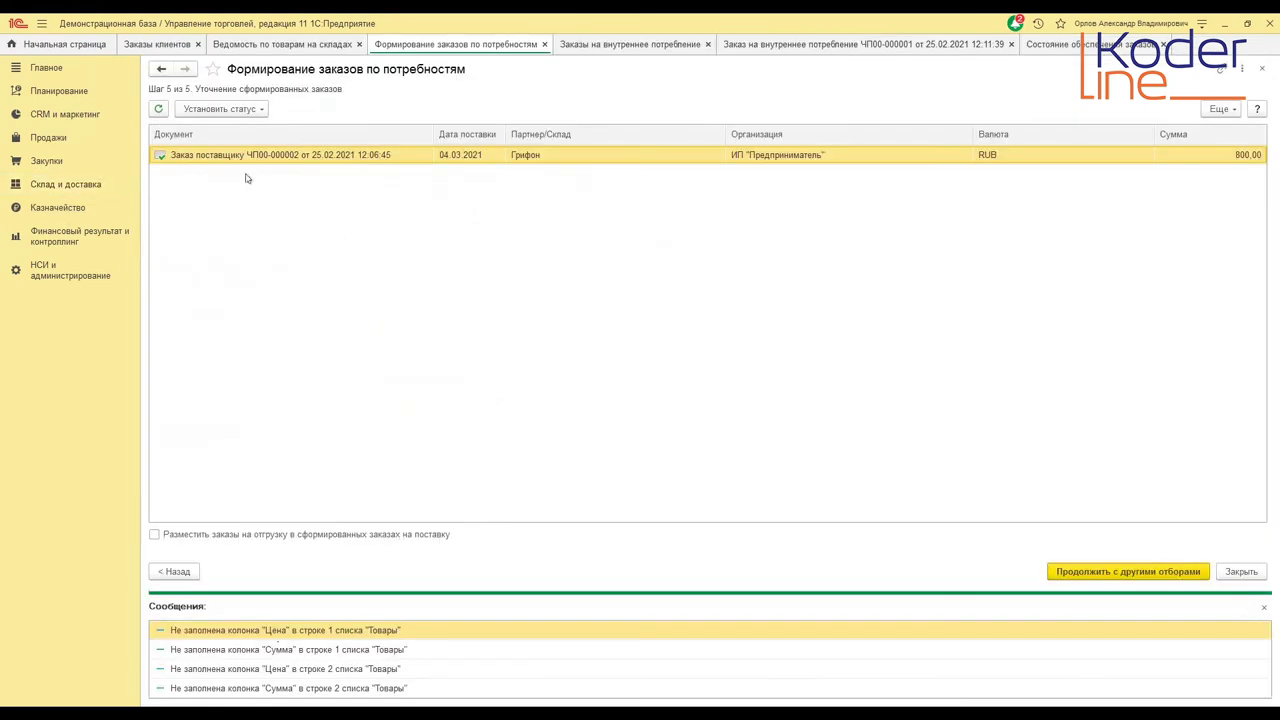
pyautogui.click(1090, 571)
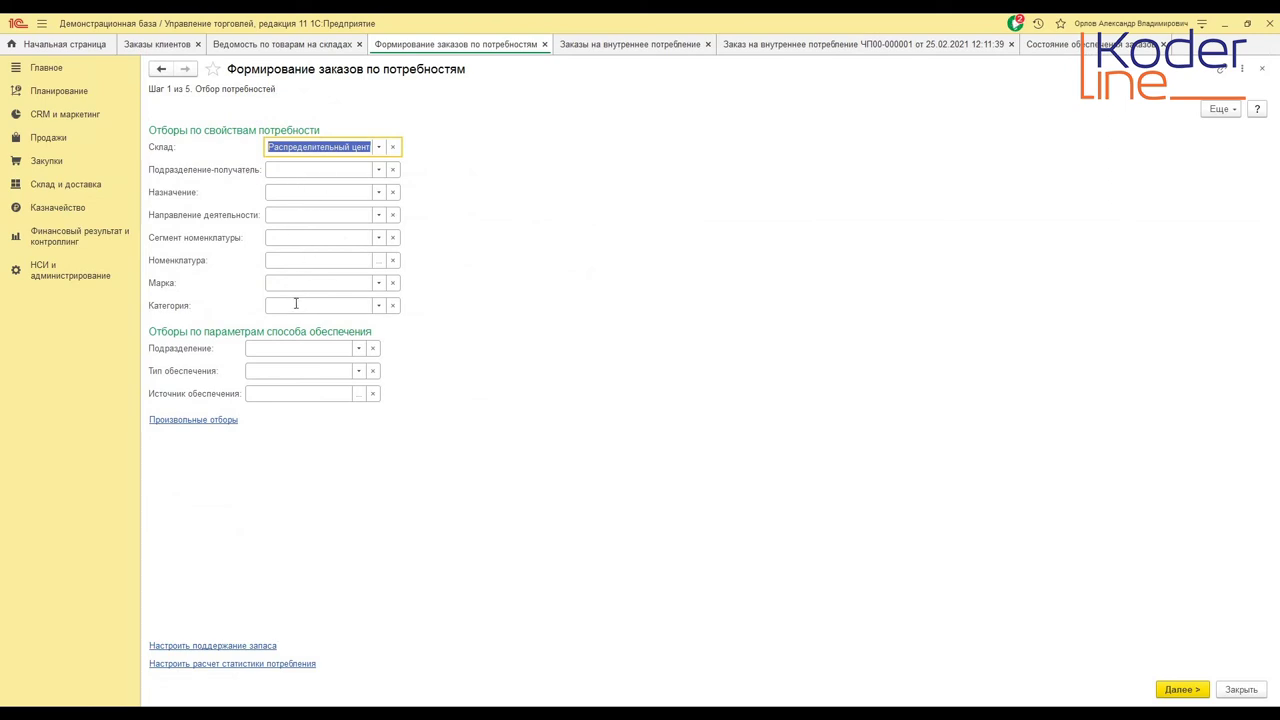
pyautogui.click(285, 193)
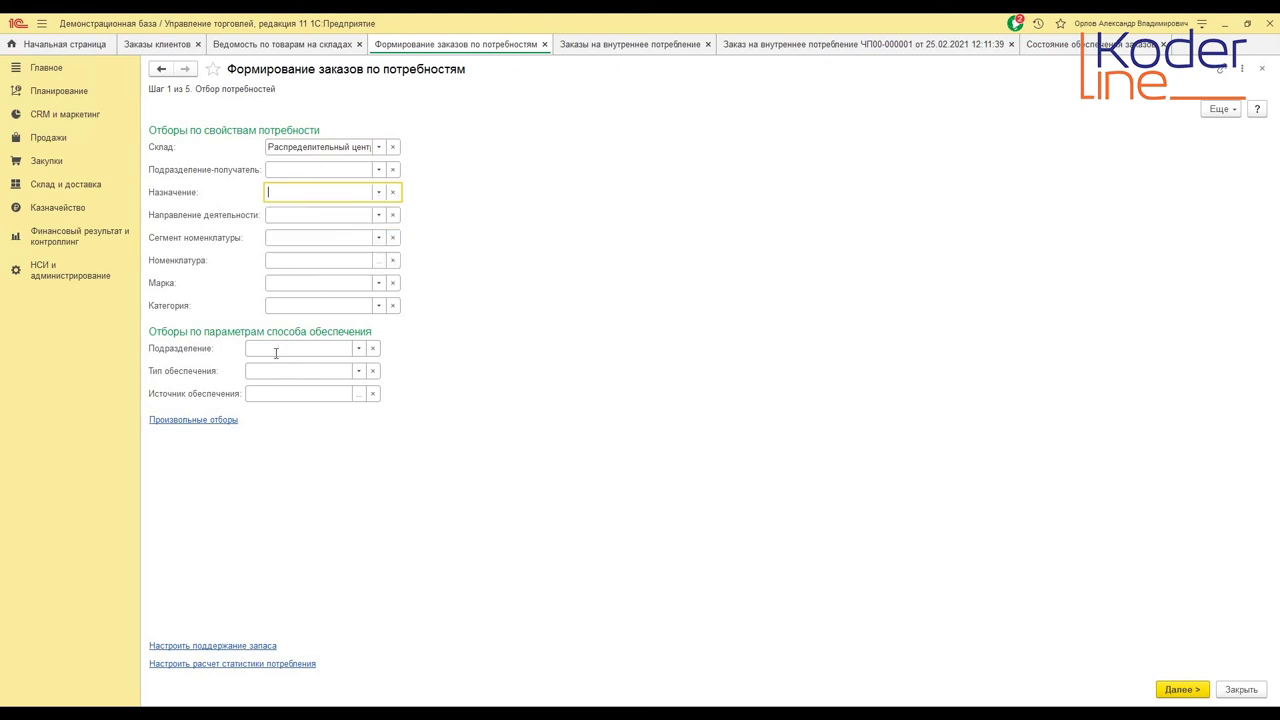
pyautogui.click(276, 370)
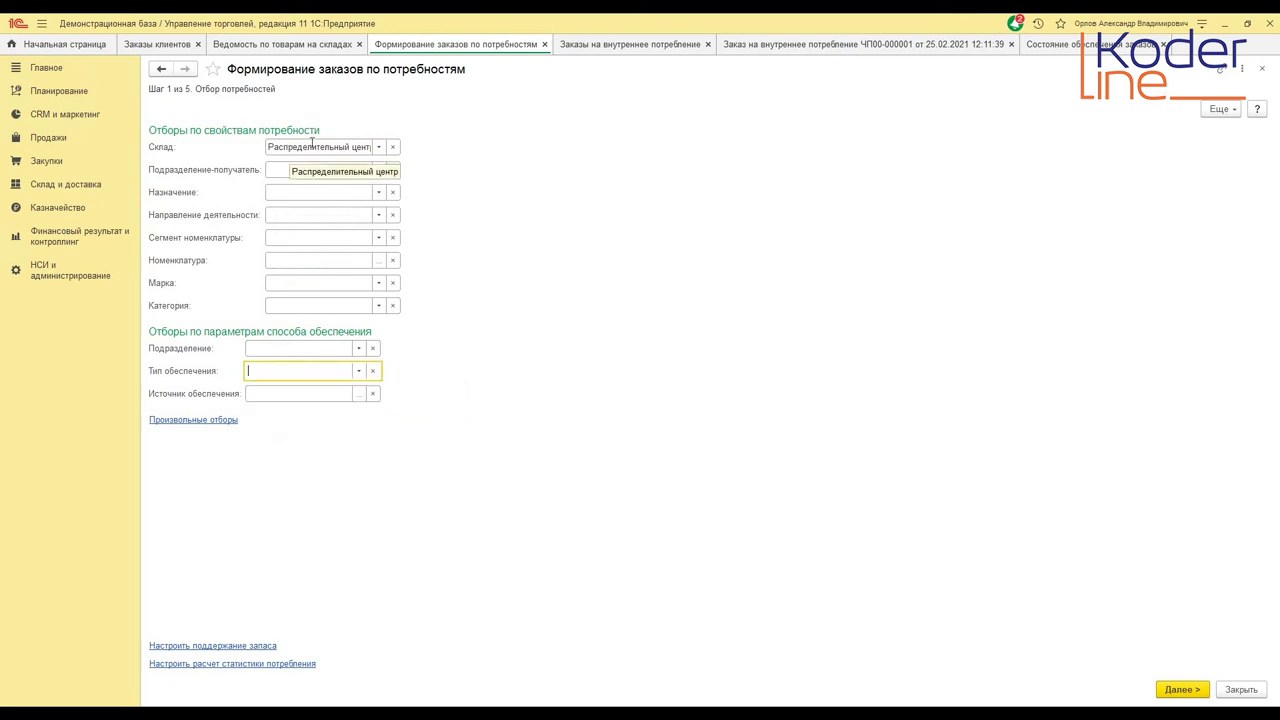
pyautogui.click(1174, 689)
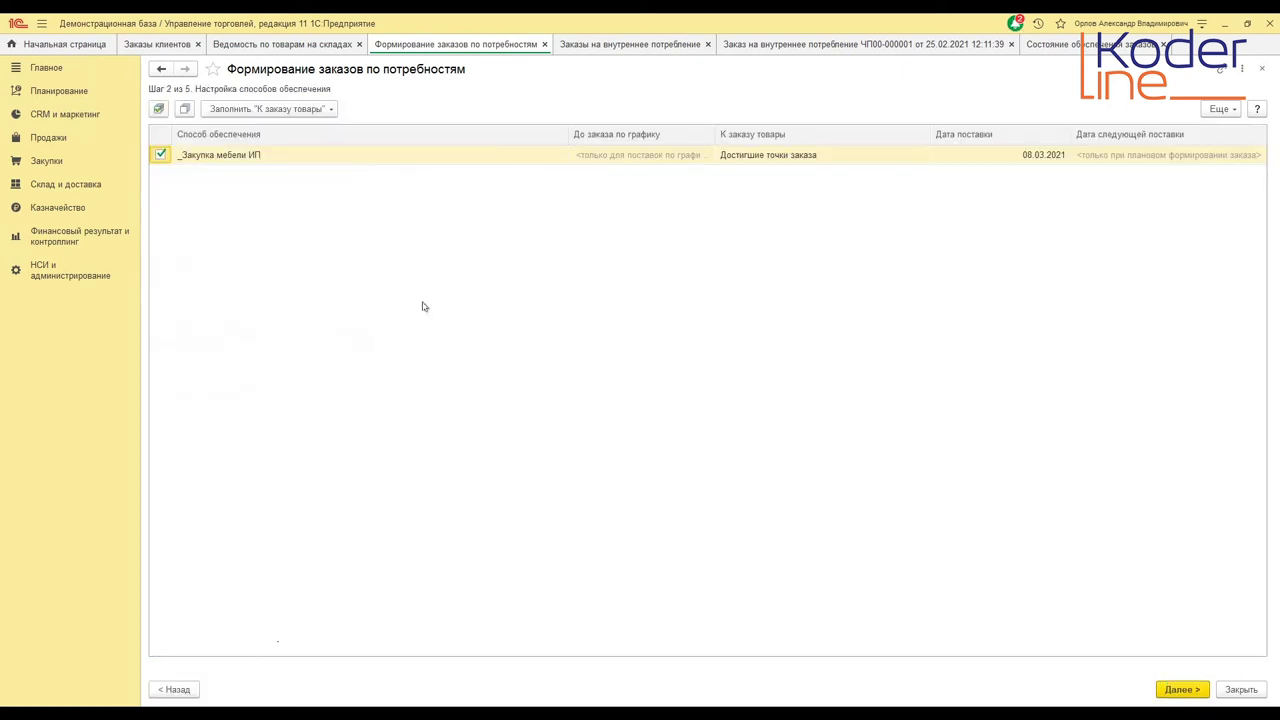
# - Form the supplier order to Белый ветер for two Стулья with the _Закупка мебели ИП supply method and delivery date 08.03.2021
pyautogui.click(1194, 690)
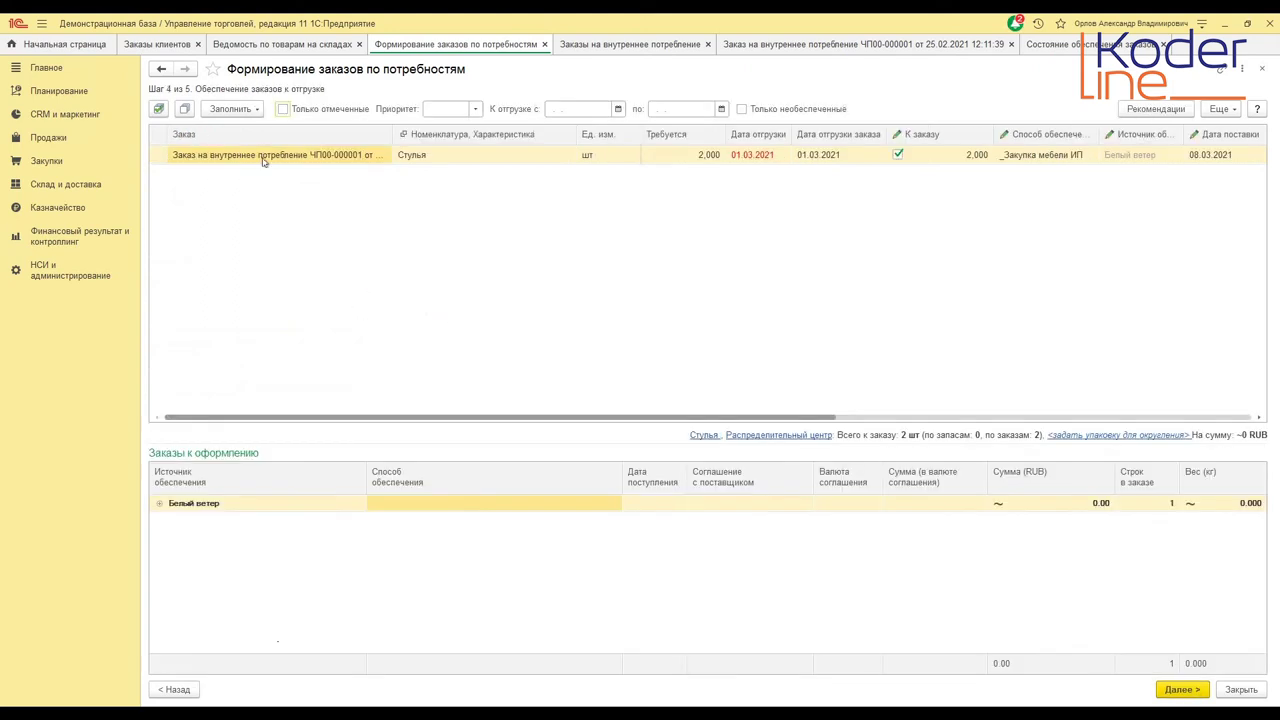
pyautogui.click(161, 505)
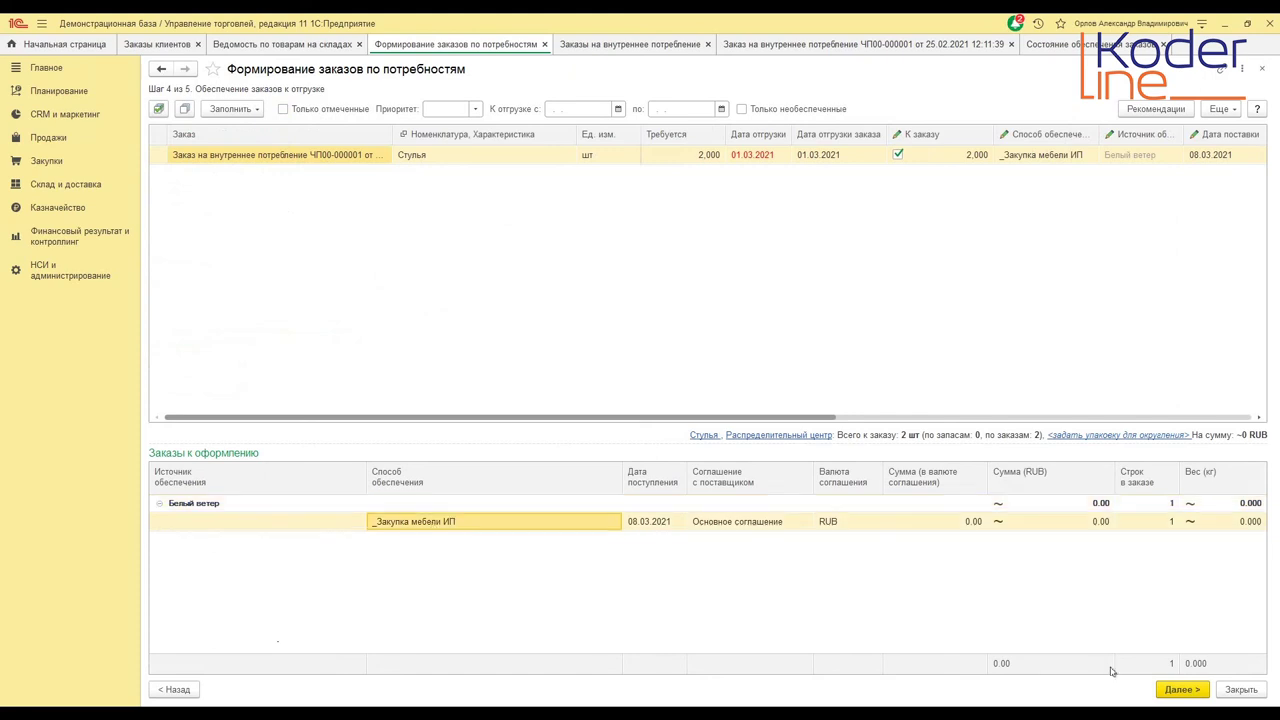
pyautogui.click(1182, 692)
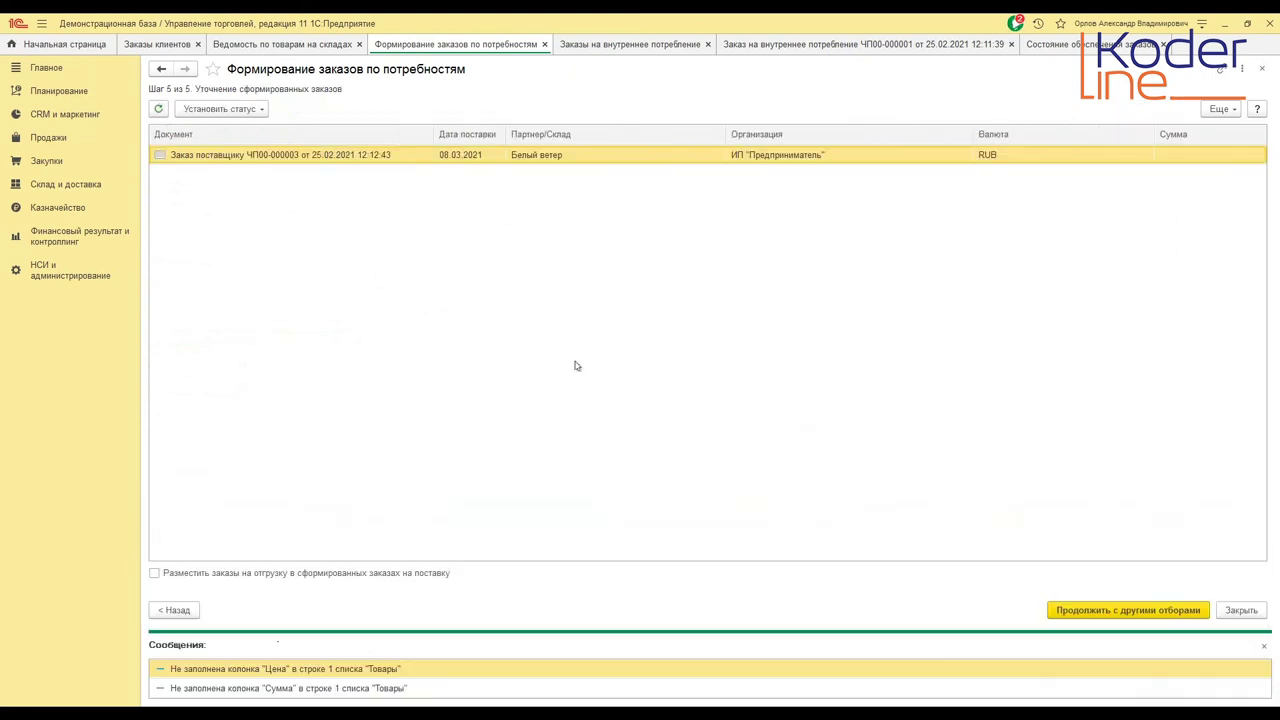
# - Open the supplier order formed for Белый ветер and set the price of Стулья to 500
pyautogui.doubleClick(306, 158)
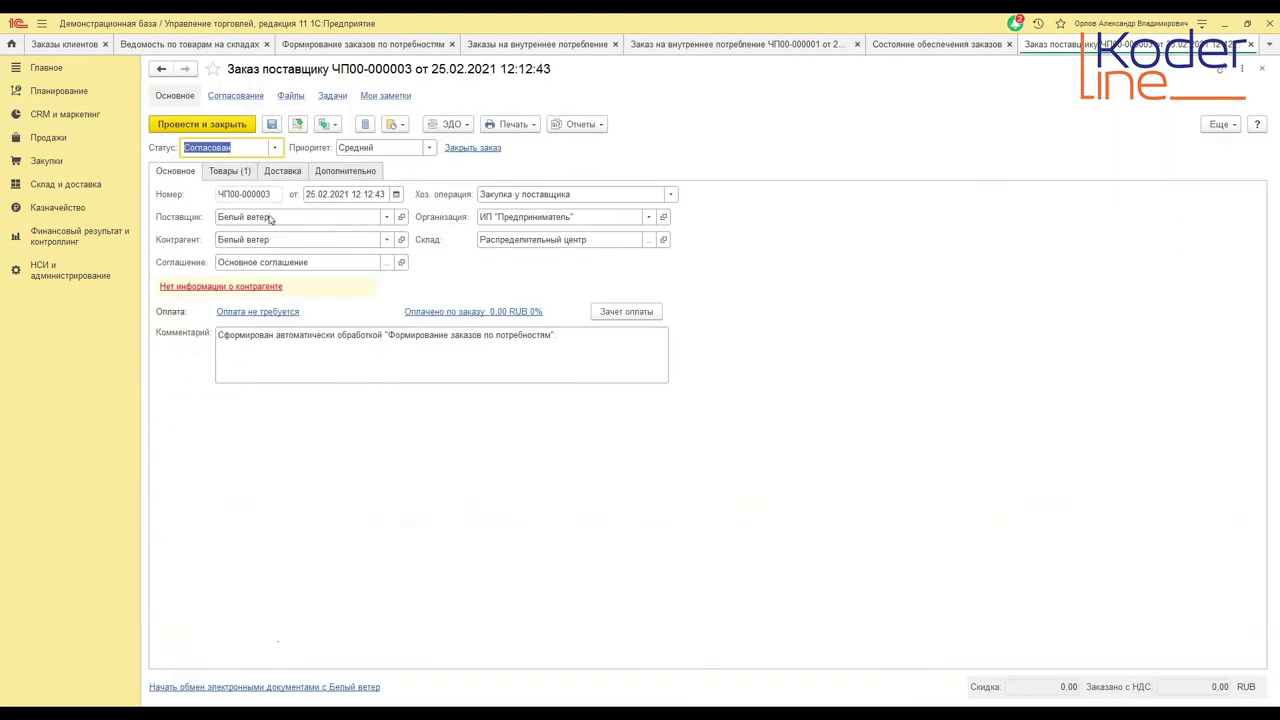
pyautogui.click(247, 168)
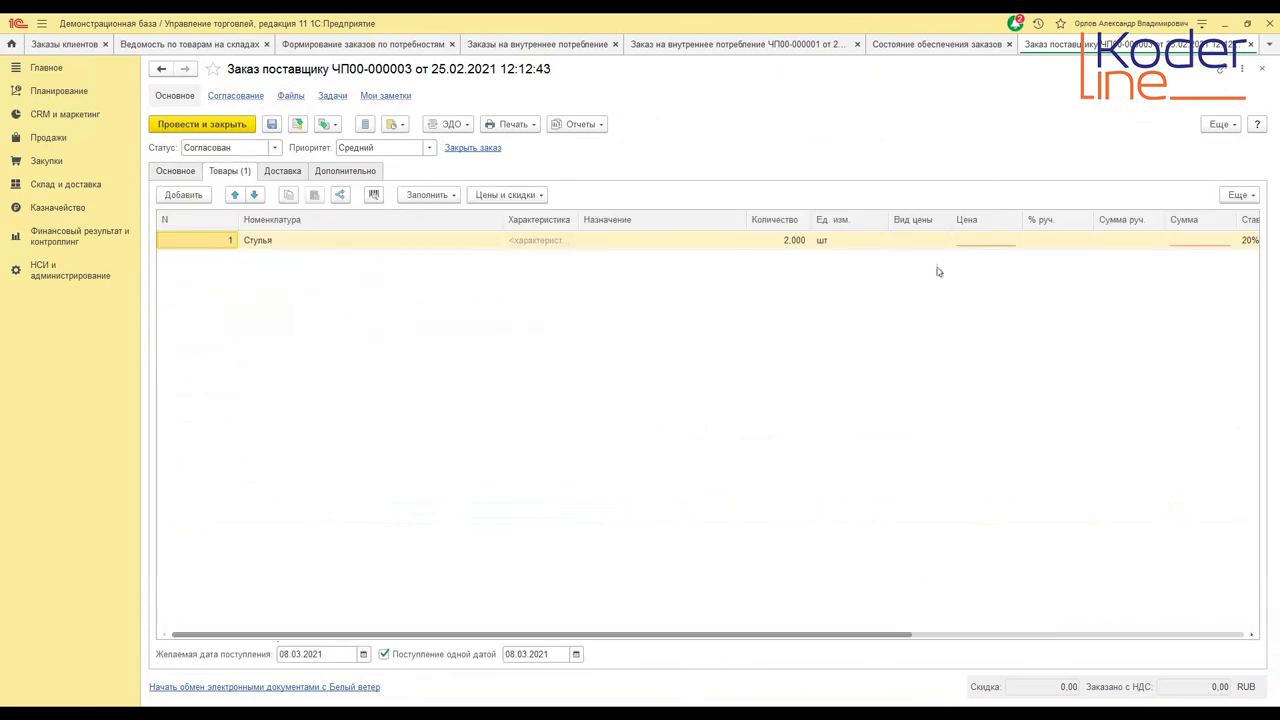
pyautogui.doubleClick(988, 241)
pyautogui.write('500')
pyautogui.press('Return')
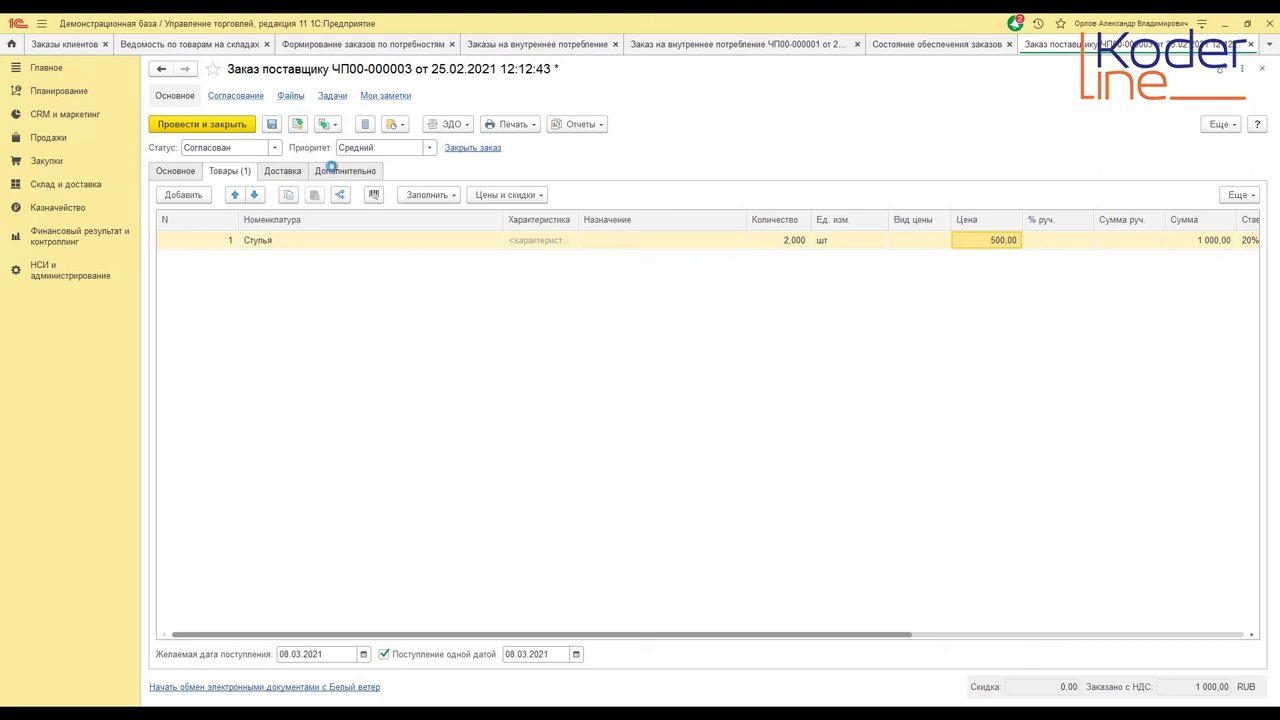
# - Check the additional details of the supplier order, set its status to Подтвержден, and post it
pyautogui.click(345, 171)
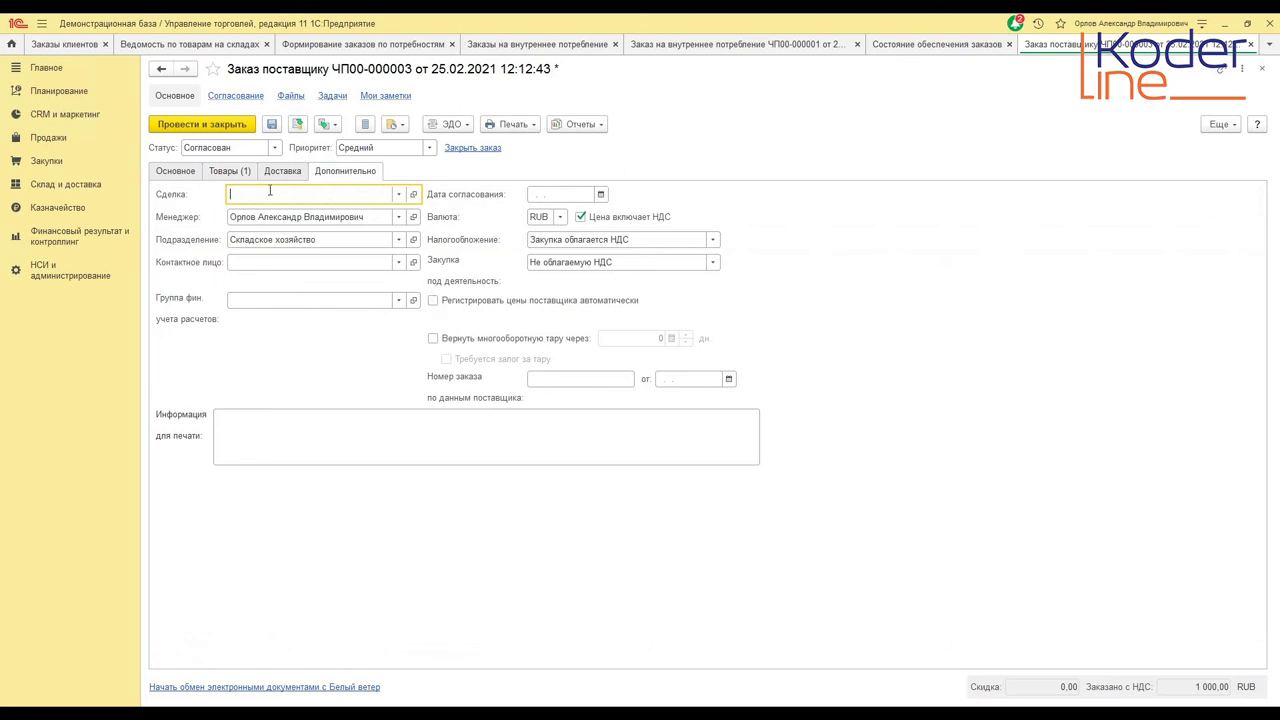
pyautogui.click(233, 176)
pyautogui.click(274, 147)
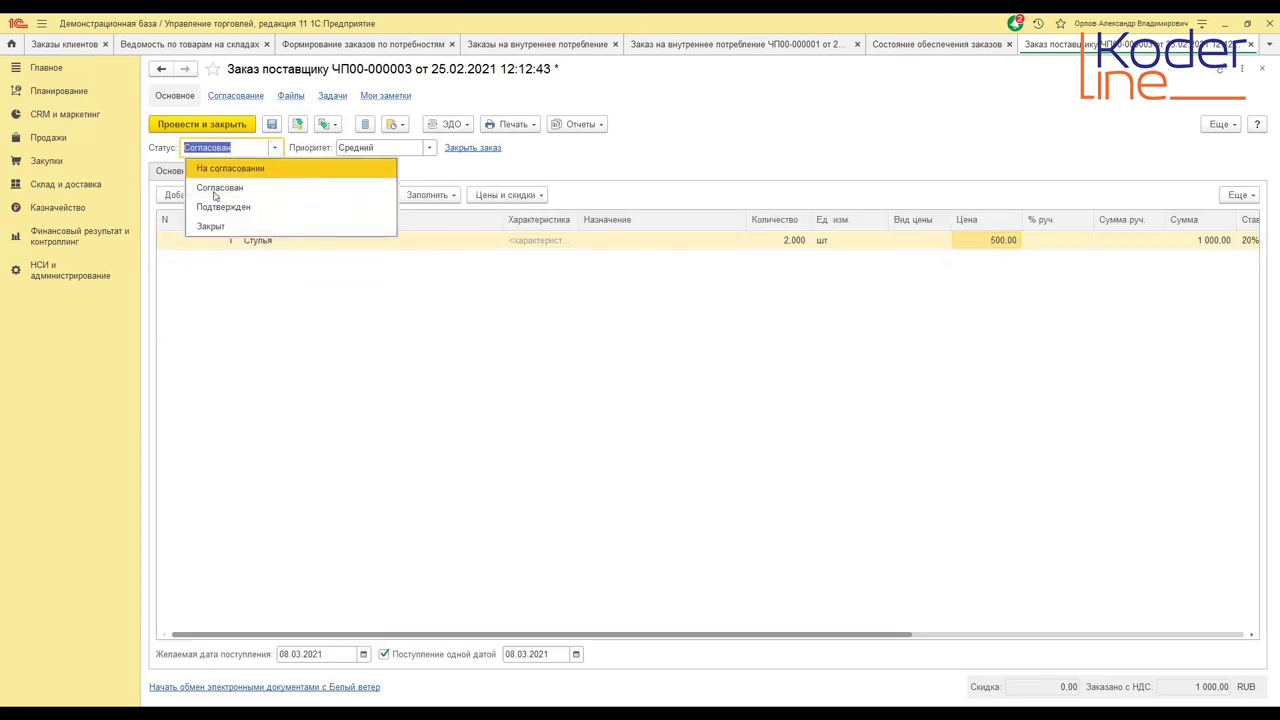
pyautogui.click(215, 207)
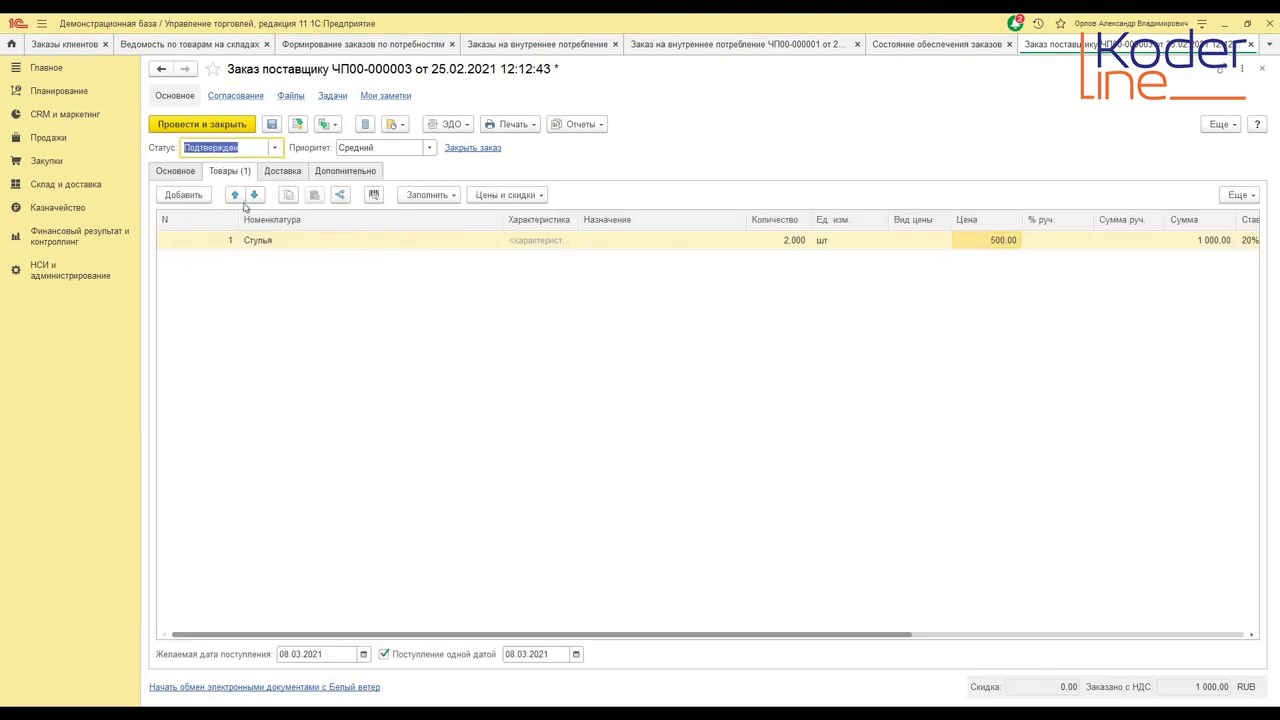
pyautogui.click(296, 124)
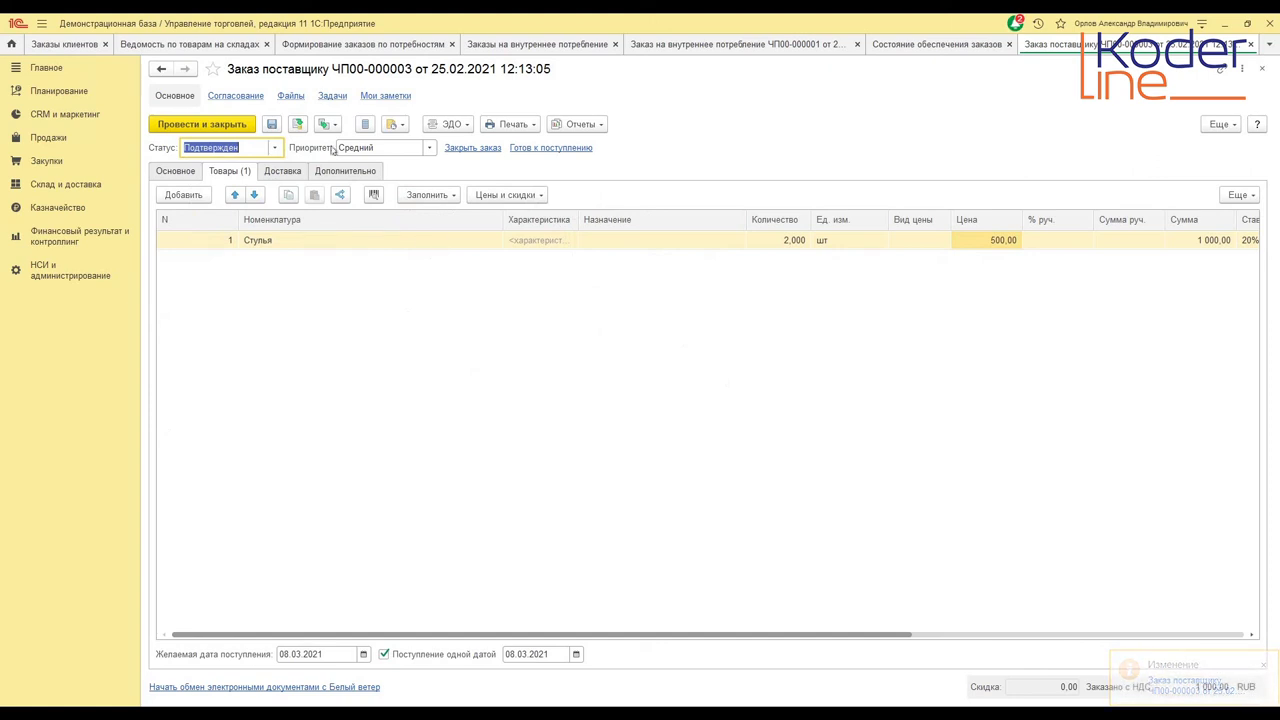
# - Create Приобретение товаров и услуг from the supplier order, post it, and close both documents
pyautogui.click(327, 124)
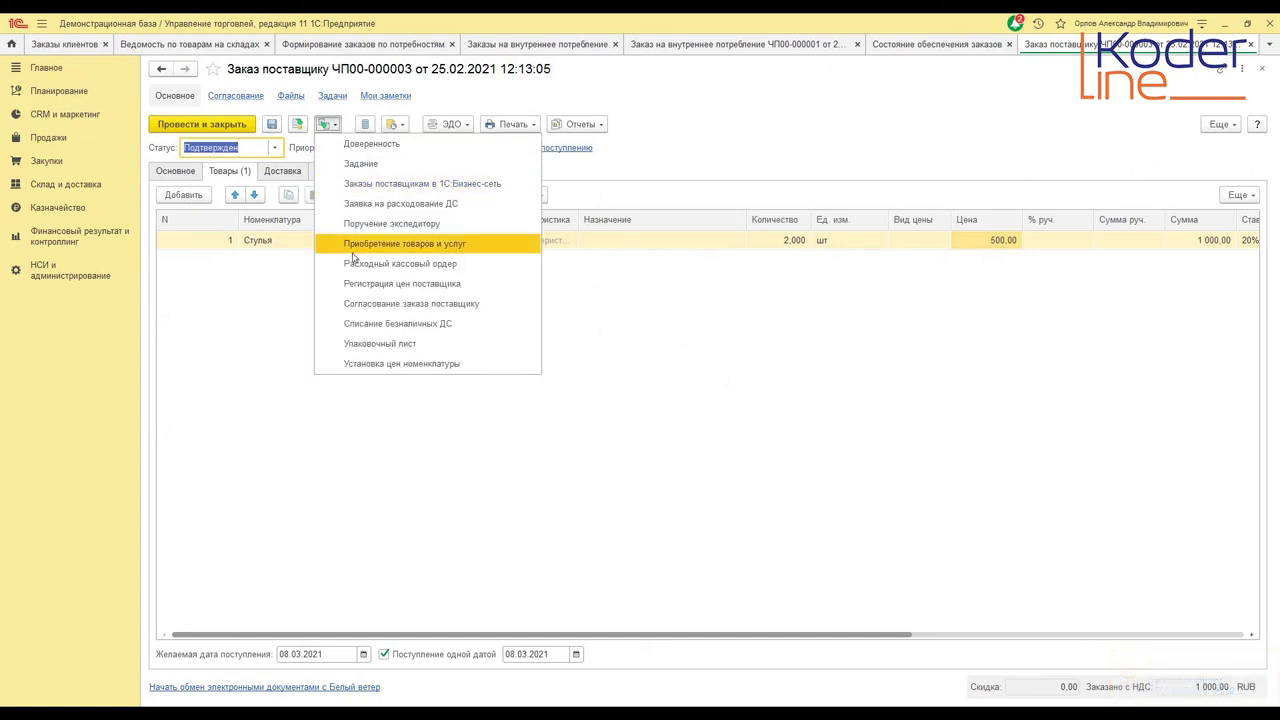
pyautogui.click(362, 242)
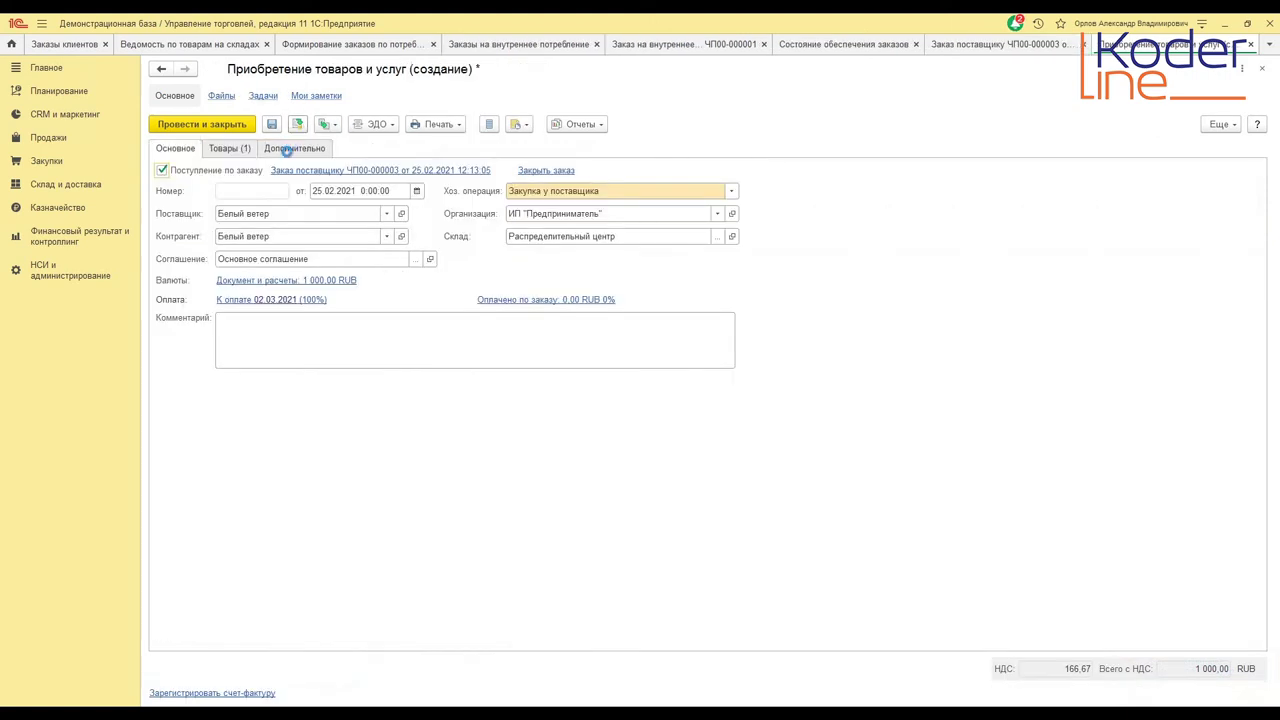
pyautogui.hotkey('ctrl', 's')
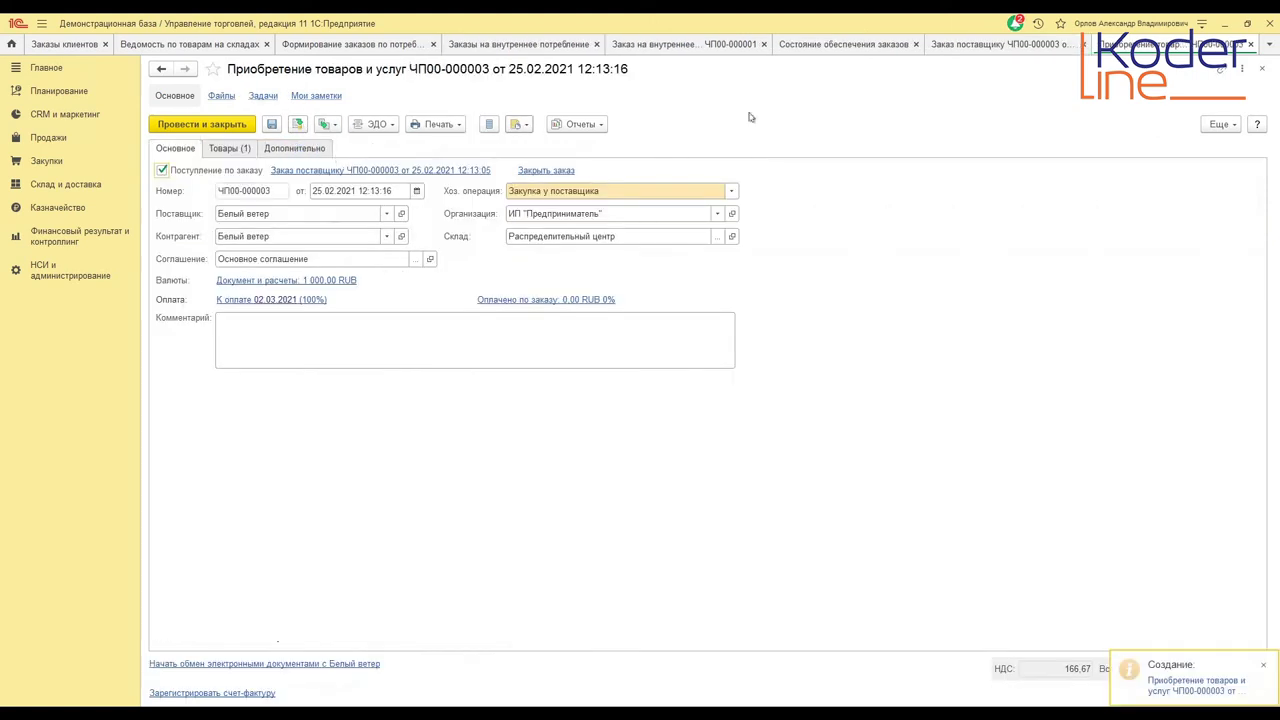
pyautogui.click(1252, 44)
pyautogui.click(1251, 45)
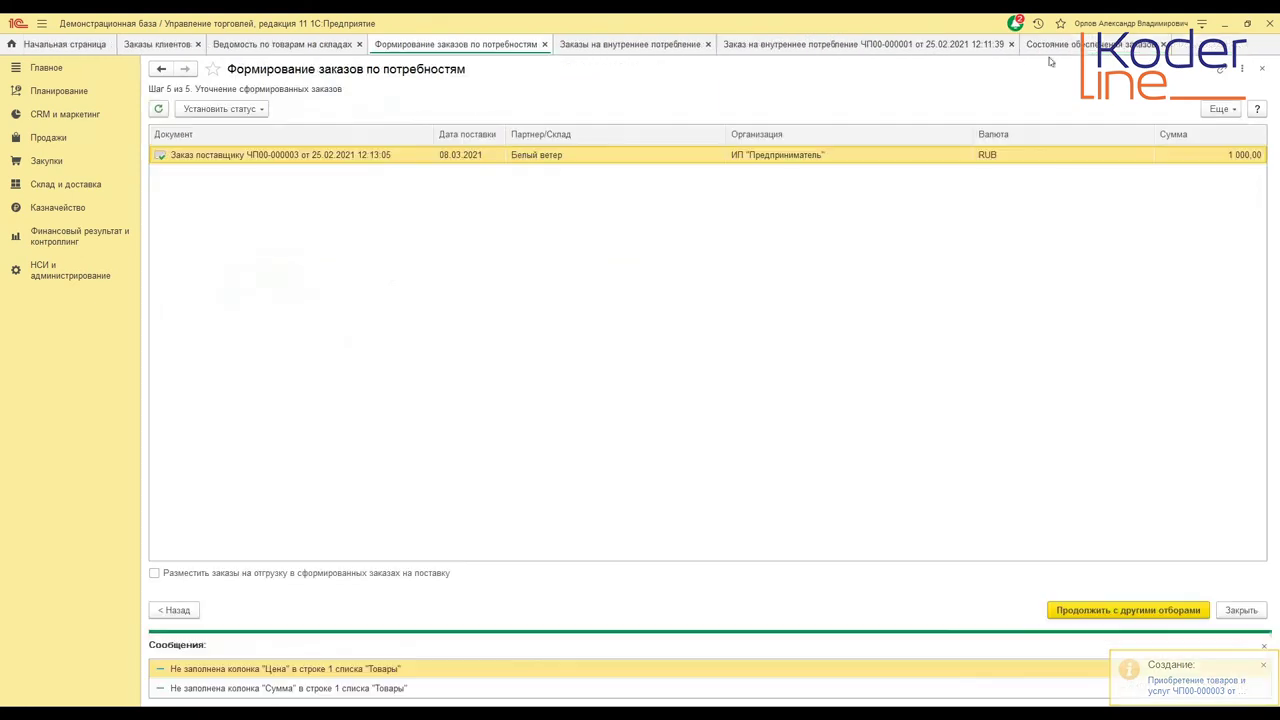
# - Regenerate Состояние обеспечения заказов and reserve Стулья for the internal consumption order
pyautogui.click(1052, 45)
pyautogui.click(186, 128)
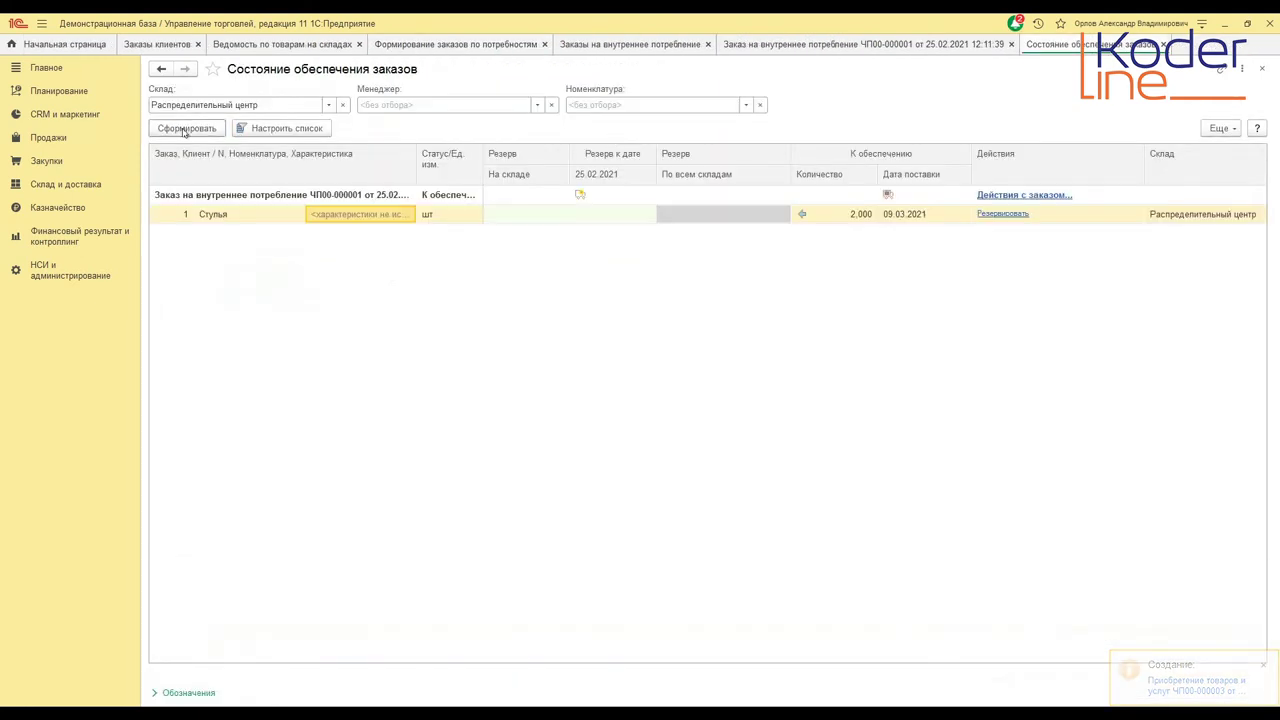
pyautogui.click(274, 201)
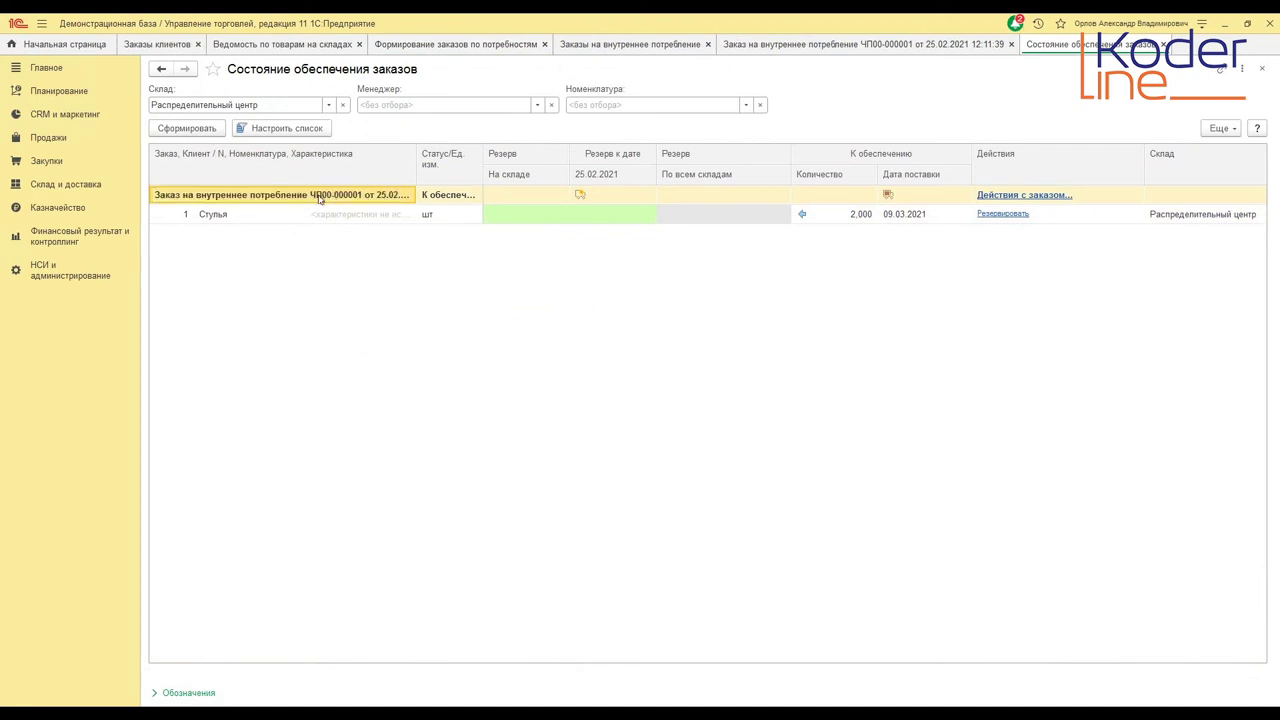
pyautogui.click(1015, 216)
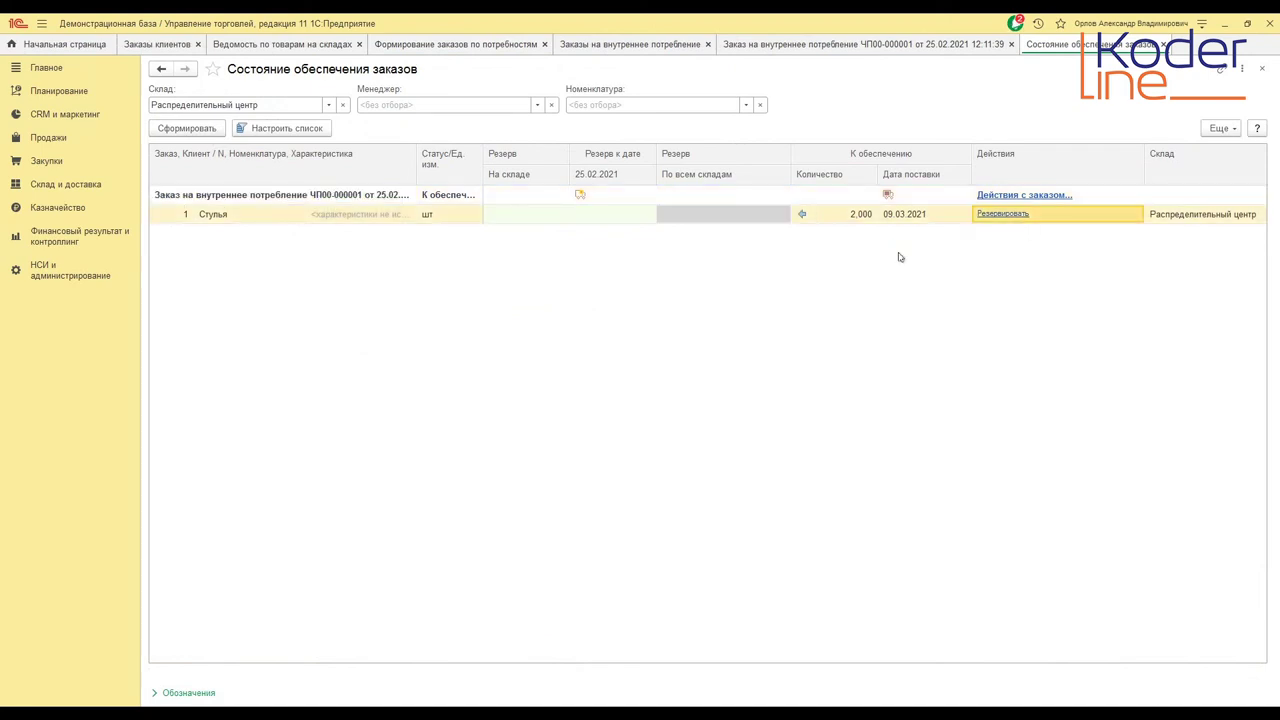
# - Open the internal consumption order, try to save the Стулья action as Отгрузить, and reread the document data
pyautogui.doubleClick(318, 197)
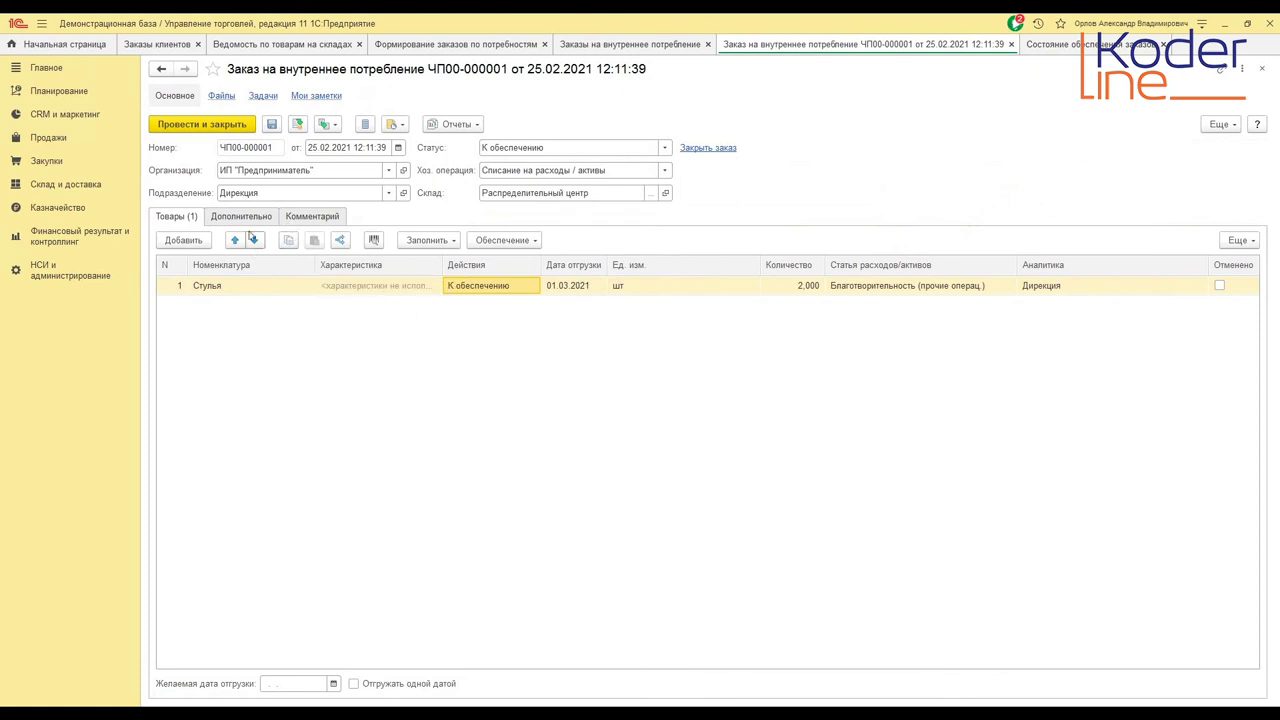
pyautogui.click(458, 283)
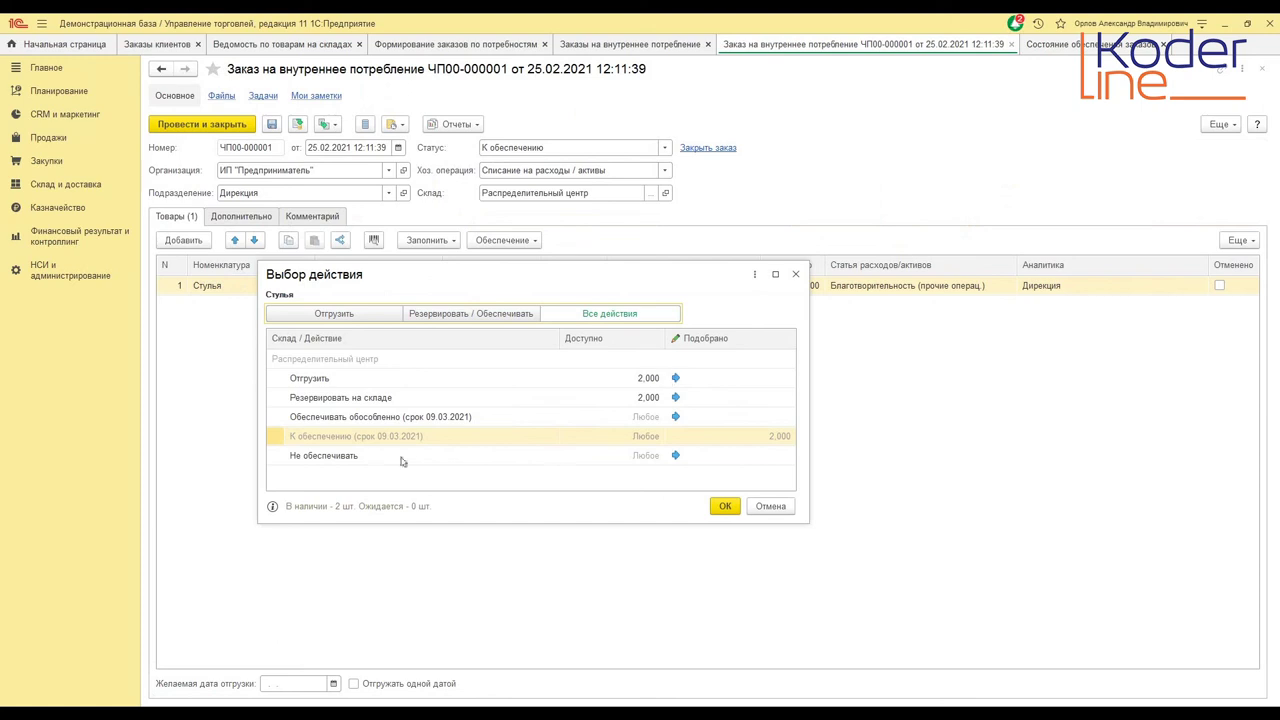
pyautogui.click(676, 378)
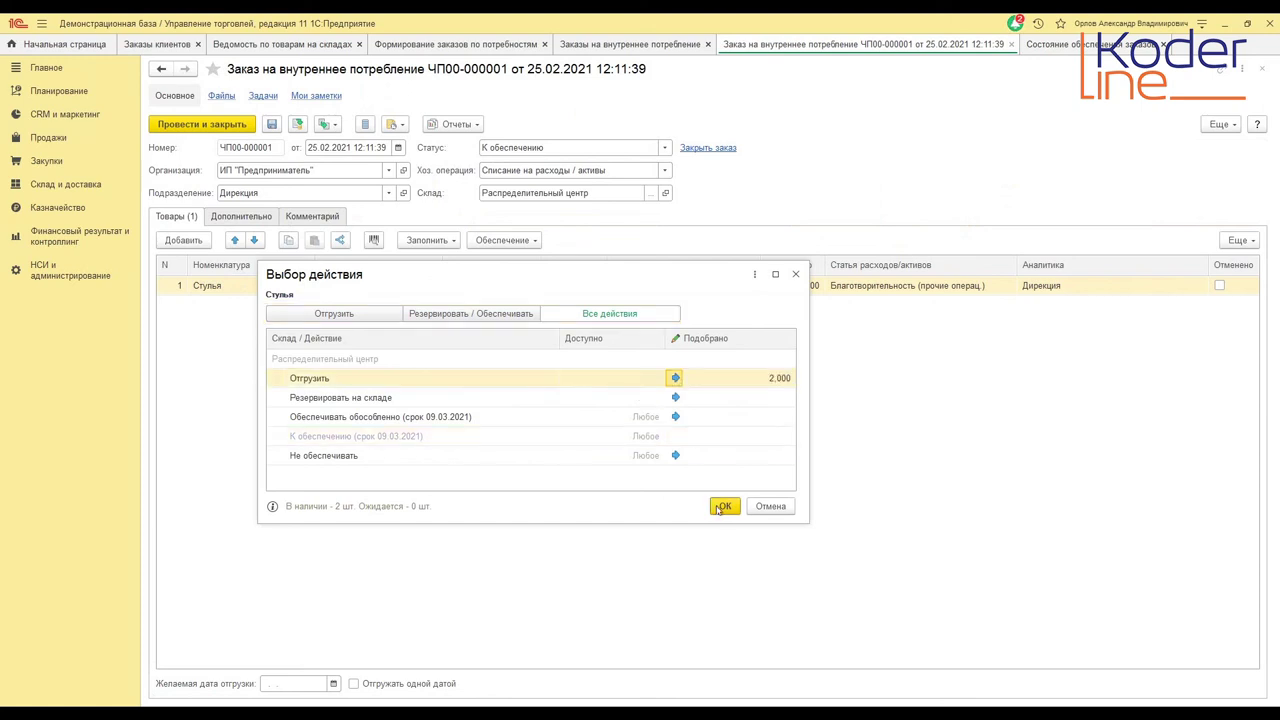
pyautogui.click(717, 506)
pyautogui.click(302, 129)
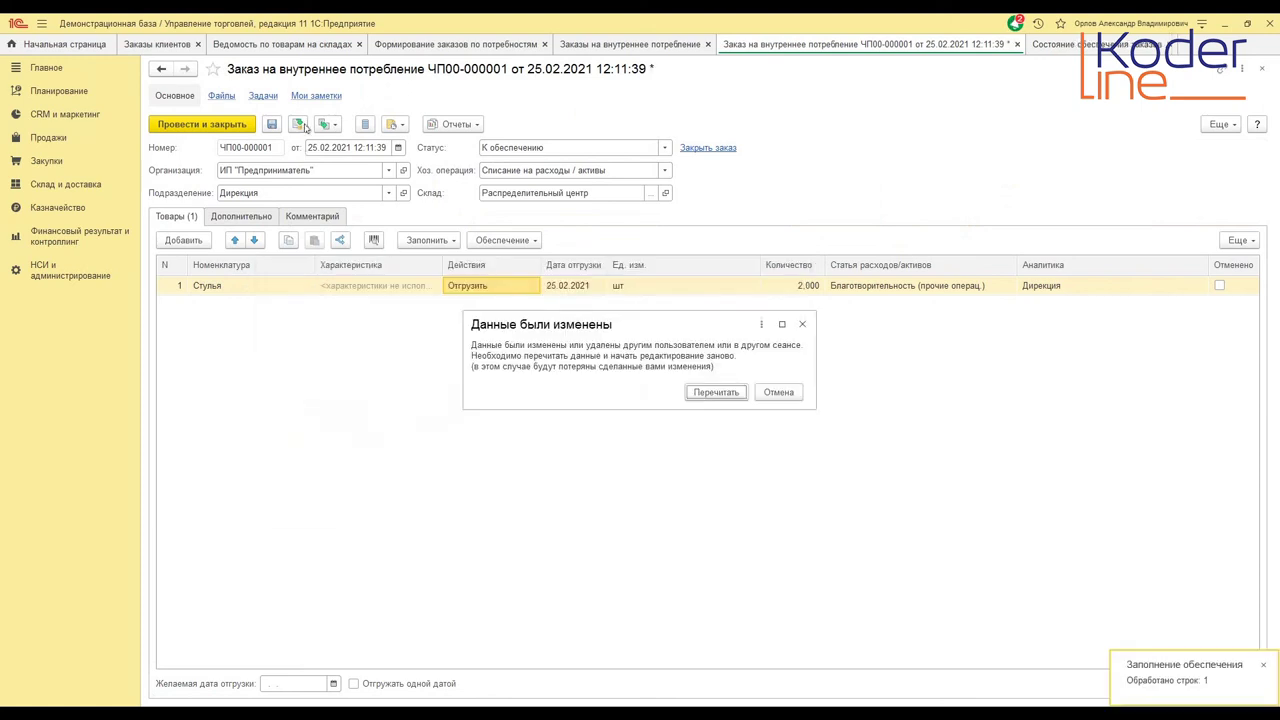
pyautogui.click(694, 398)
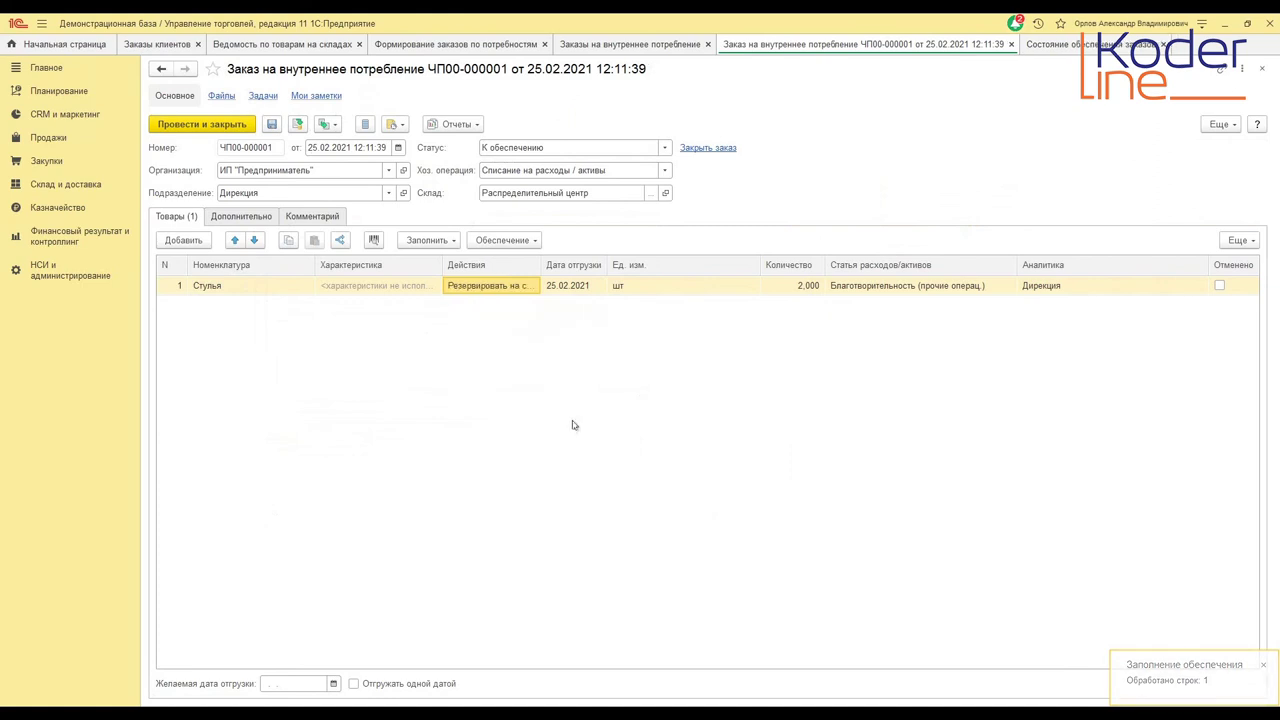
# - Set the action of the Стулья line to Отгрузить for quantity 2 and post the internal consumption order
pyautogui.click(527, 287)
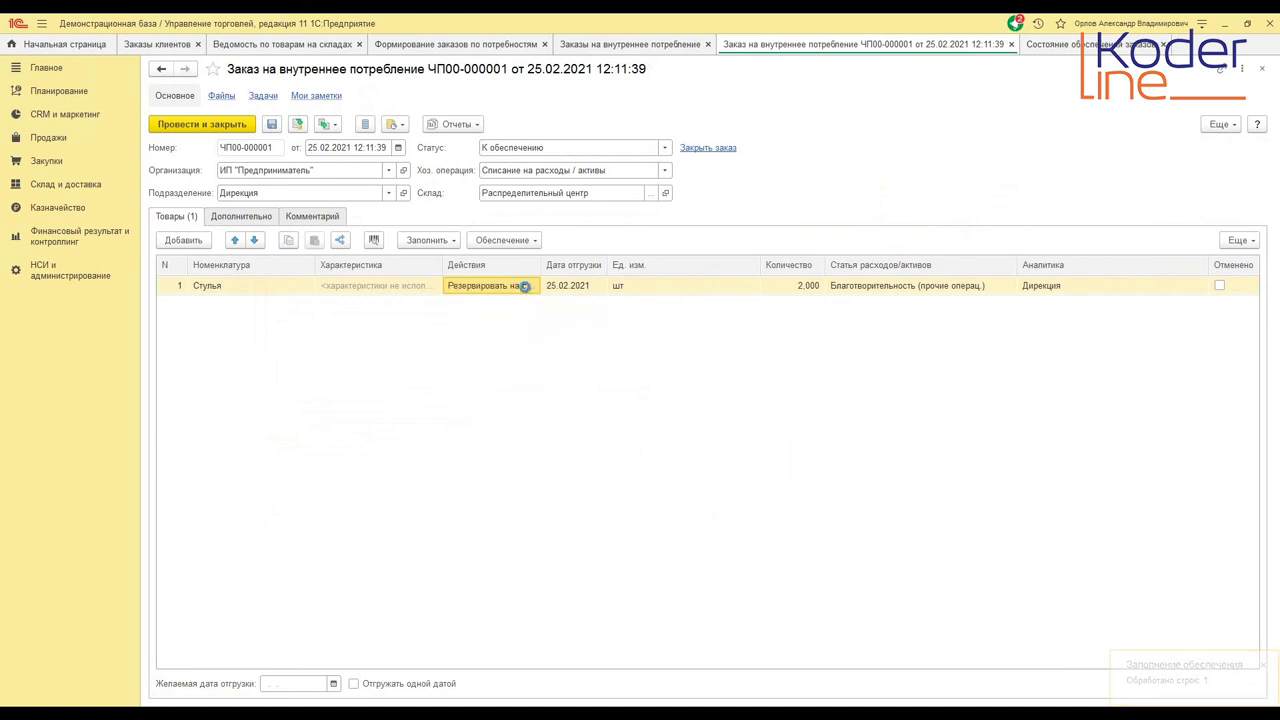
pyautogui.click(531, 286)
pyautogui.click(676, 379)
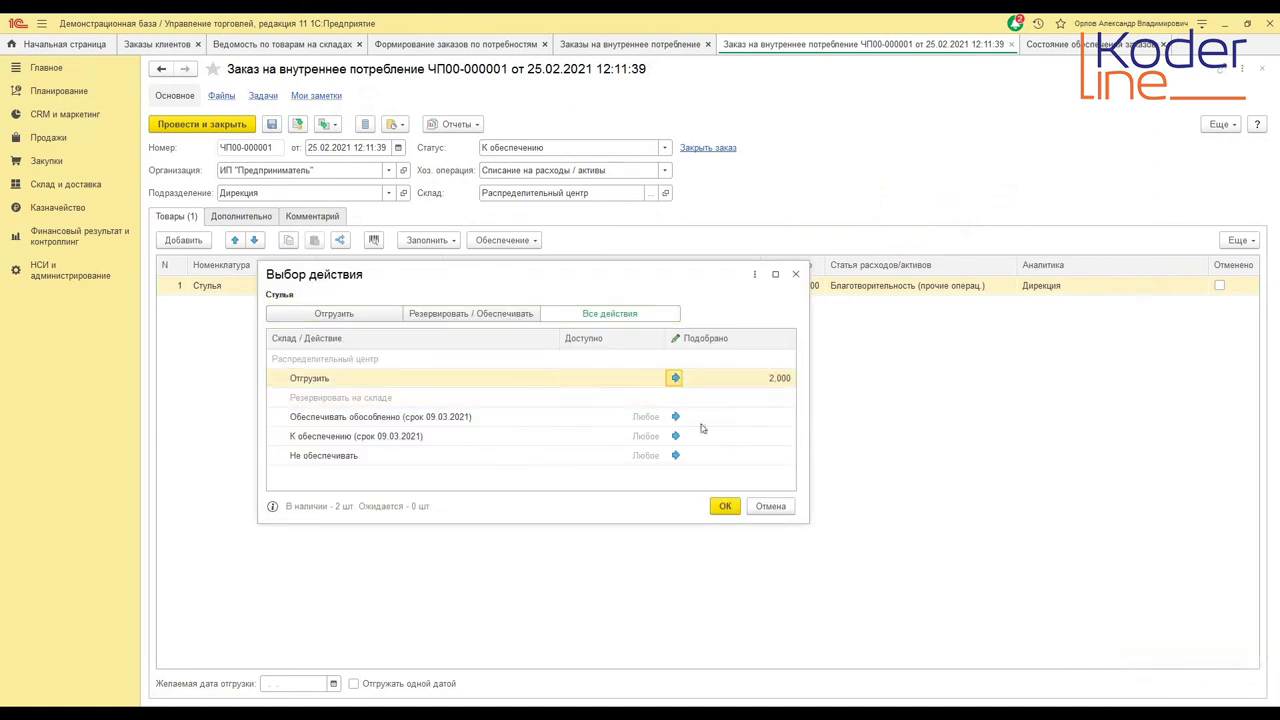
pyautogui.click(725, 506)
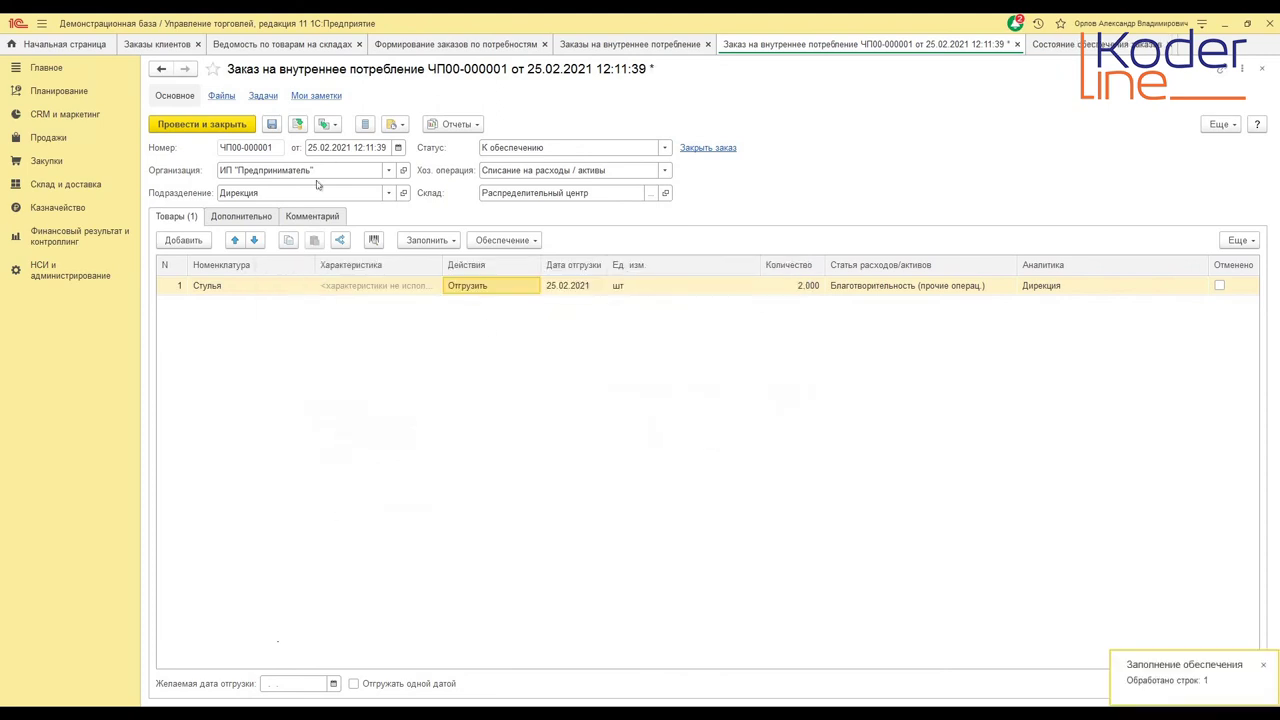
pyautogui.click(297, 124)
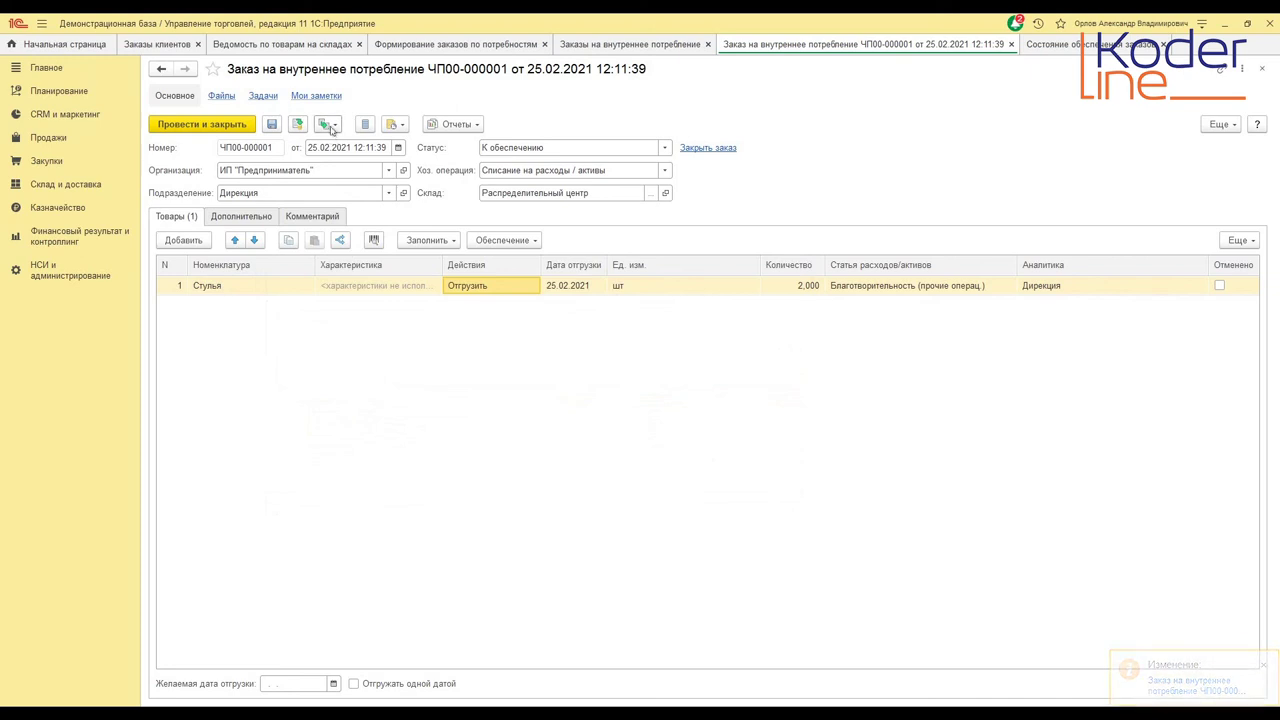
# - Try to create Внутреннее потребление товаров from the internal consumption order
pyautogui.click(330, 125)
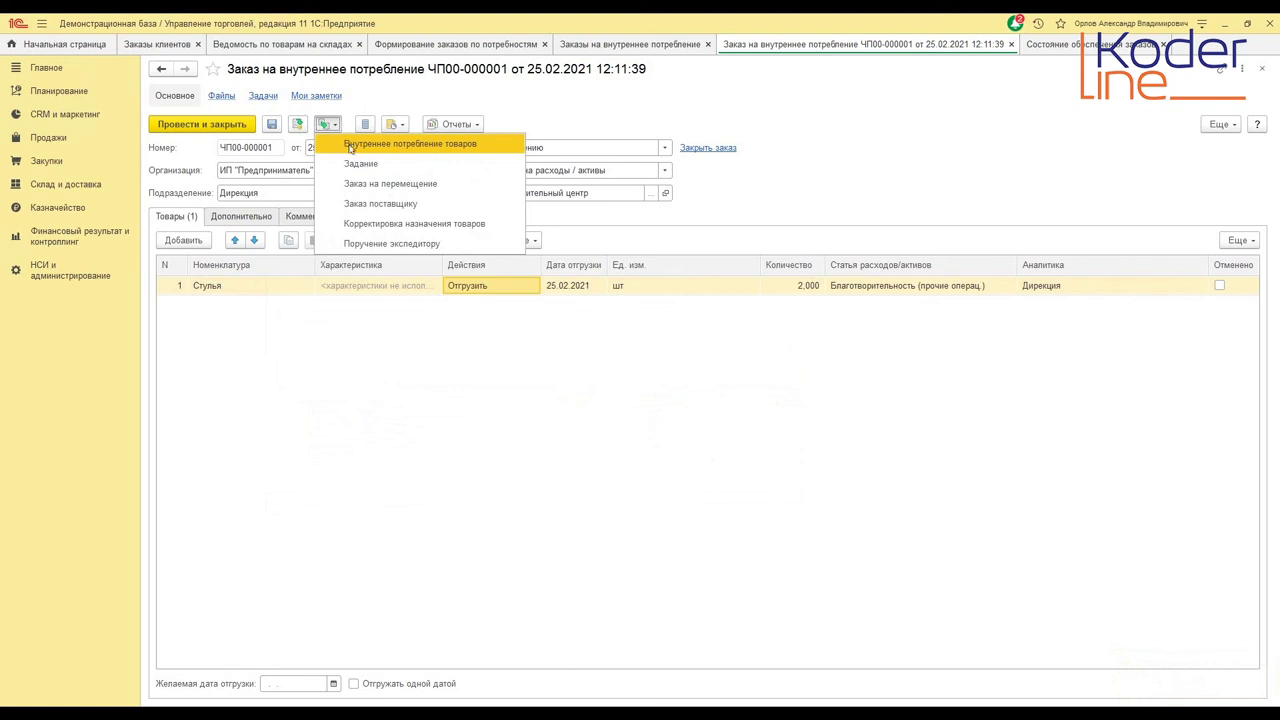
pyautogui.click(346, 147)
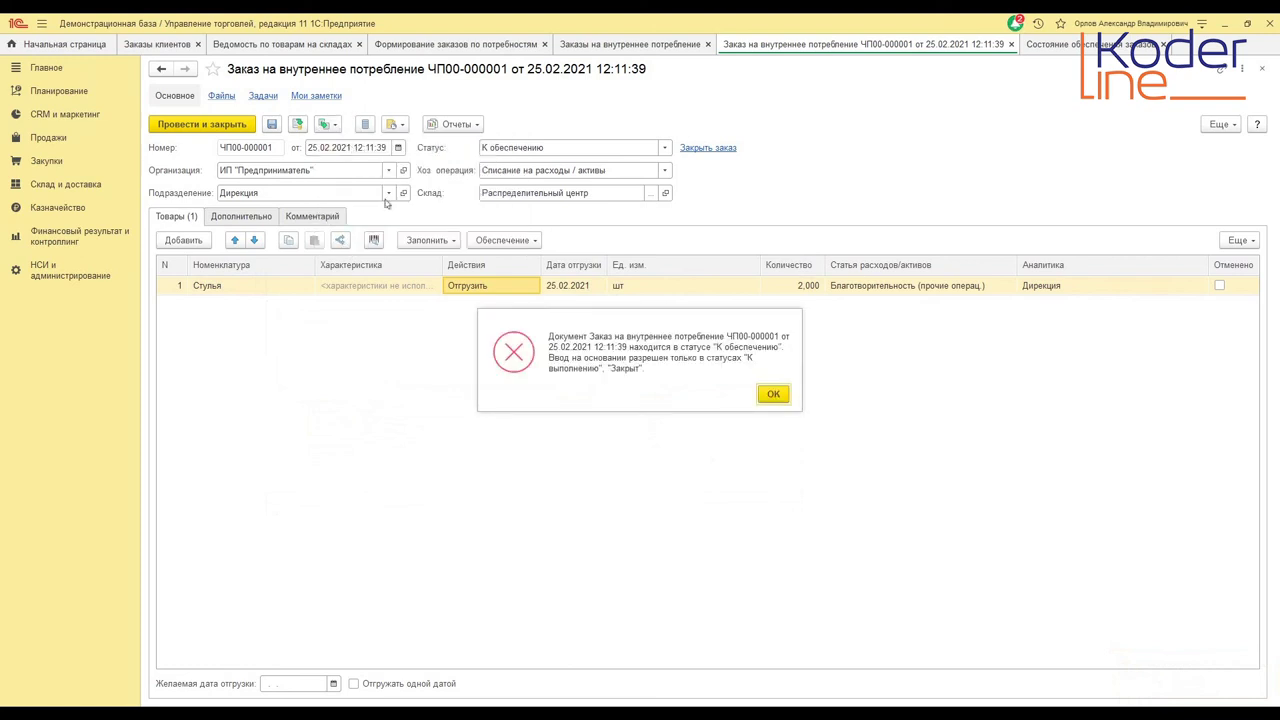
pyautogui.click(772, 394)
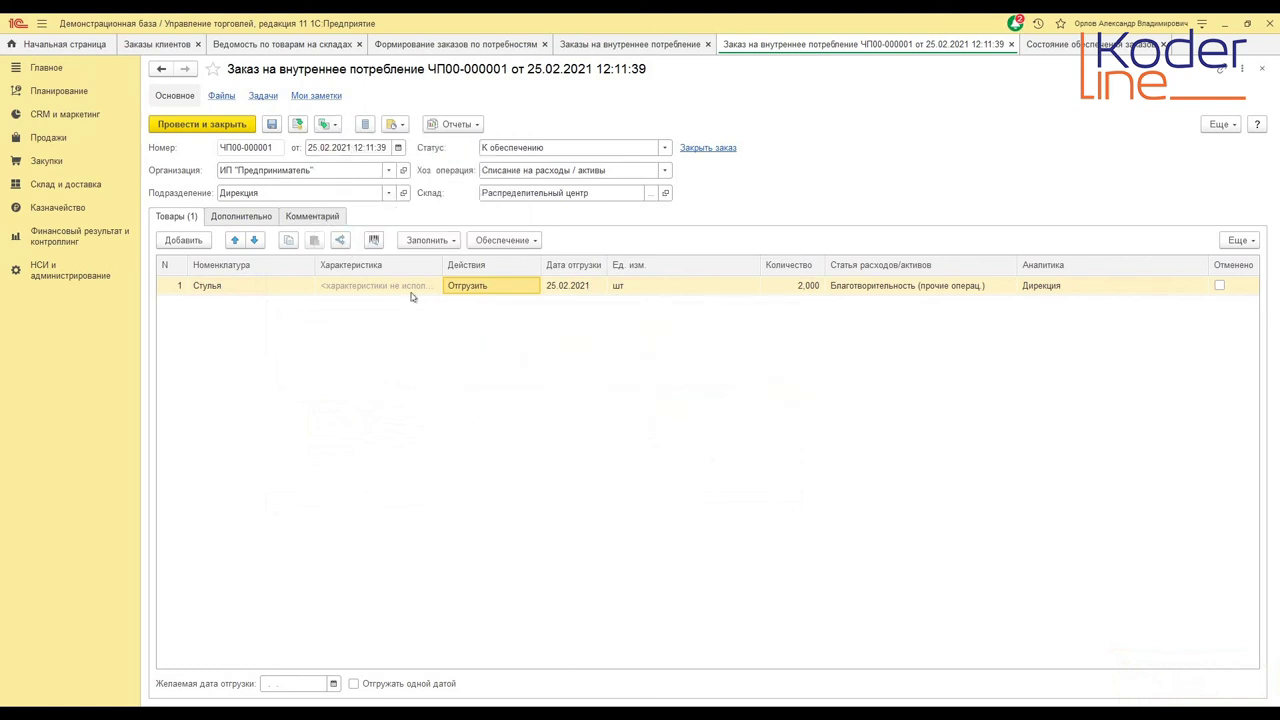
# - Set the internal consumption order's status to К выполнению and post the order
pyautogui.click(665, 147)
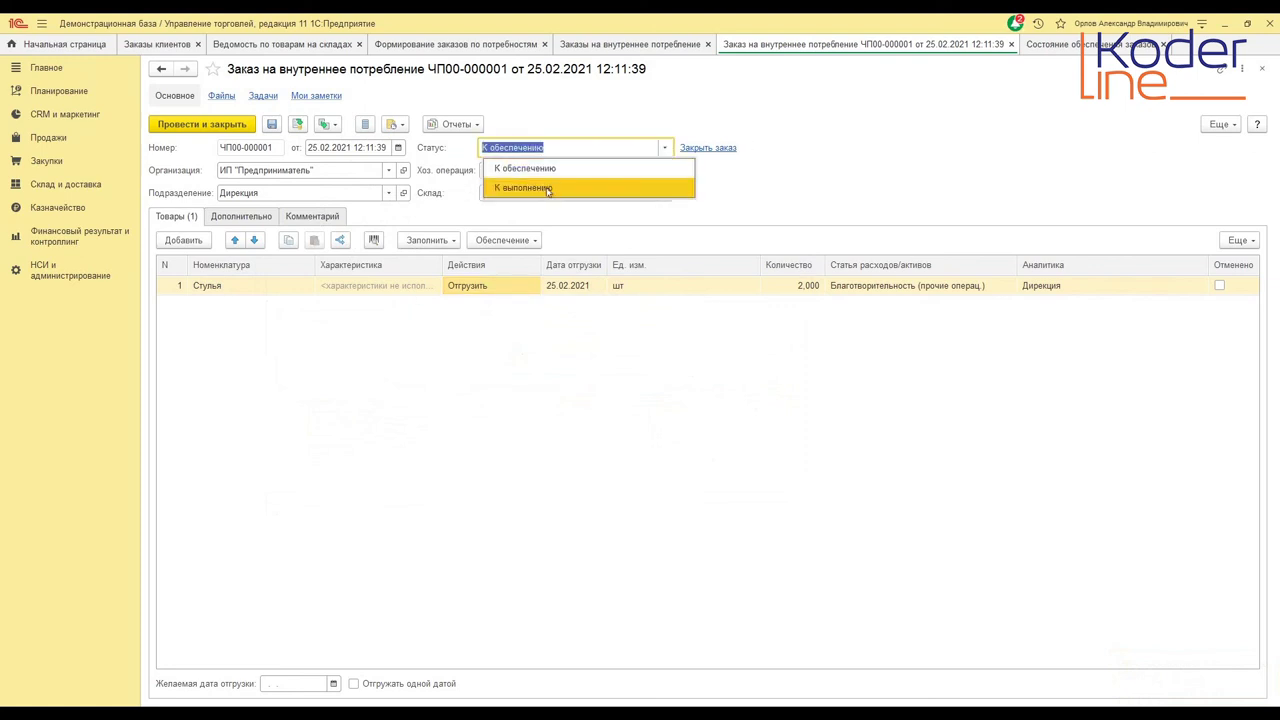
pyautogui.click(545, 188)
pyautogui.click(295, 123)
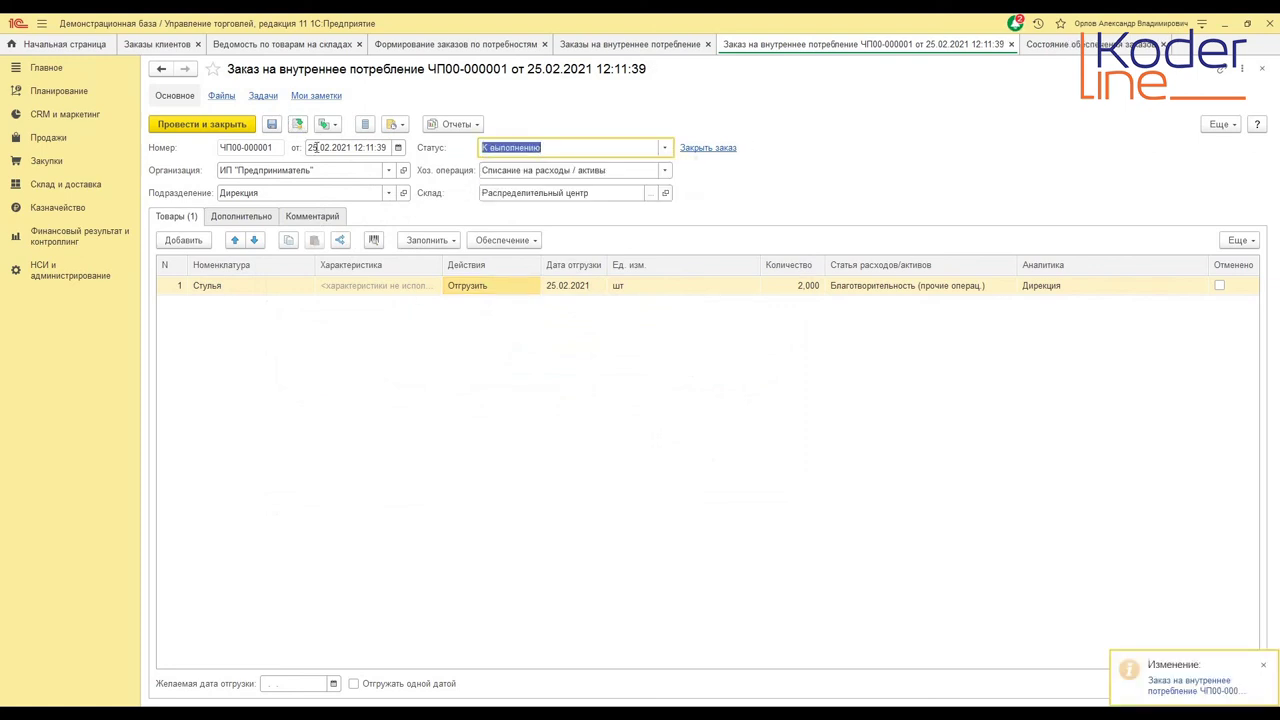
# - Create Внутреннее потребление товаров from the internal consumption order, check its Стулья line, then post and close the document
pyautogui.click(326, 124)
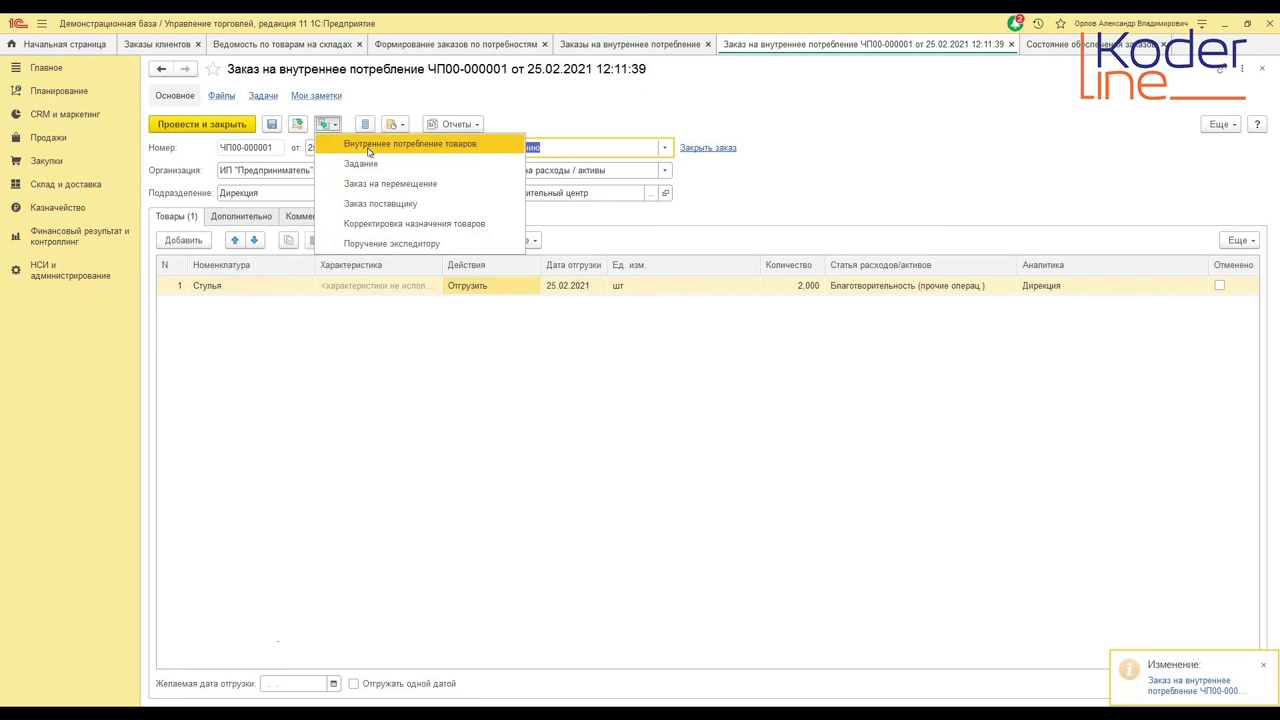
pyautogui.click(375, 144)
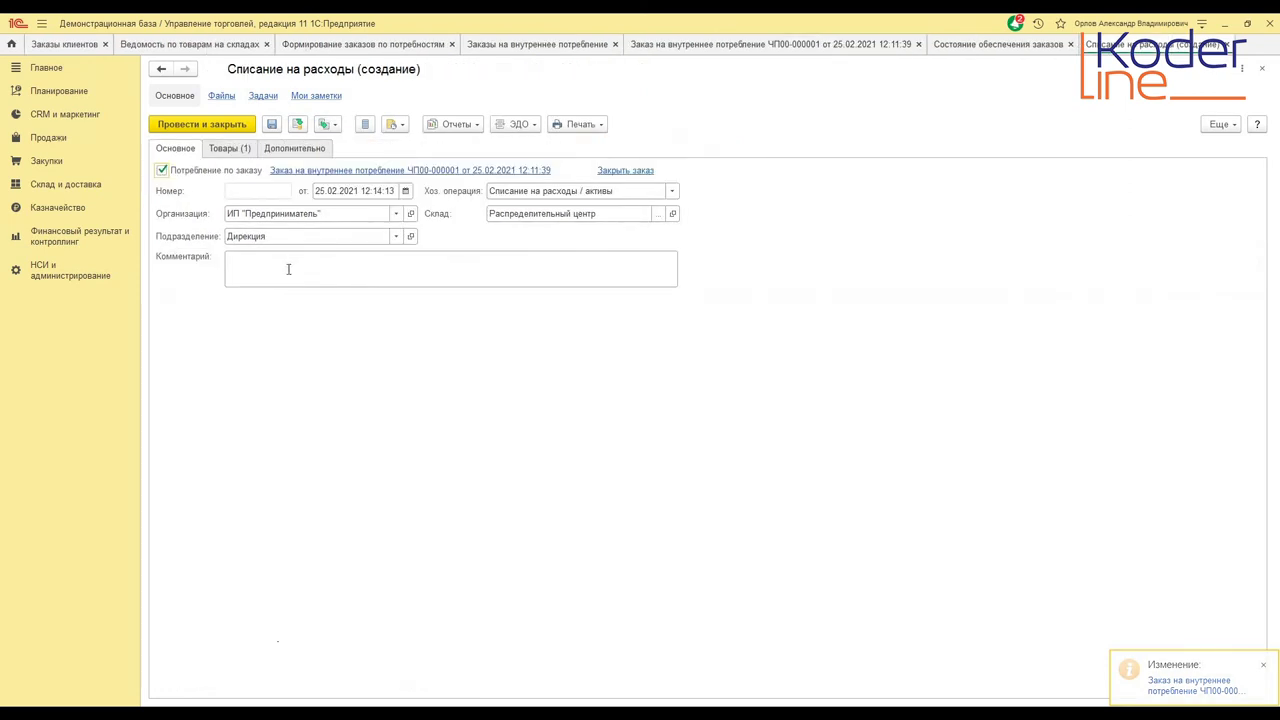
pyautogui.click(229, 148)
pyautogui.click(297, 124)
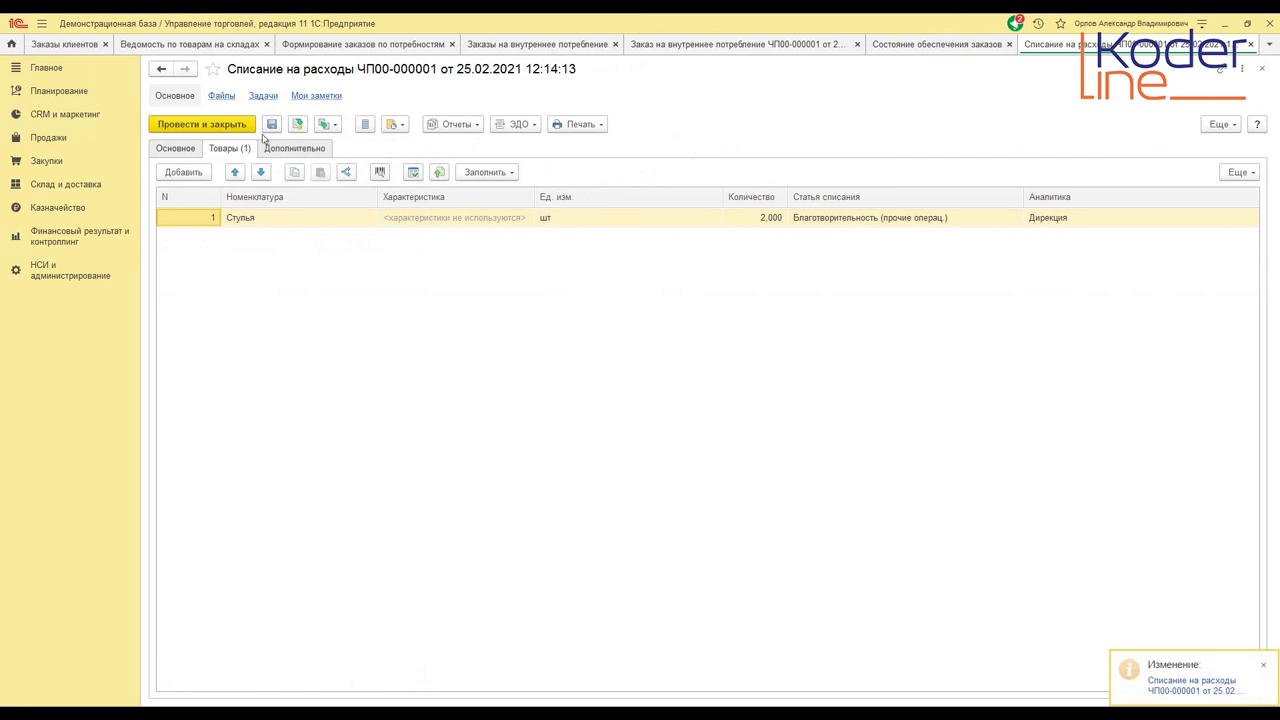
pyautogui.click(1262, 68)
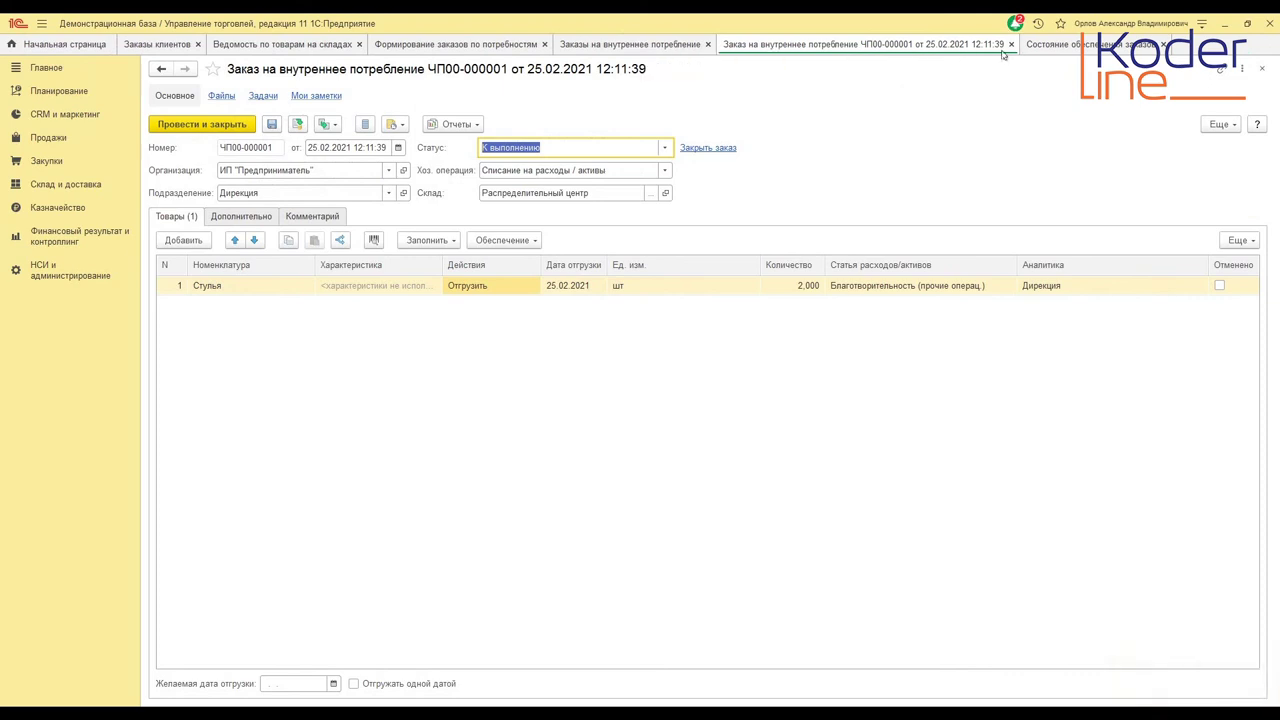
# - Regenerate Состояние обеспечения заказов for Распределительный центр, then close it along with the internal consumption order and Формирование заказов по потребностям
pyautogui.click(1045, 47)
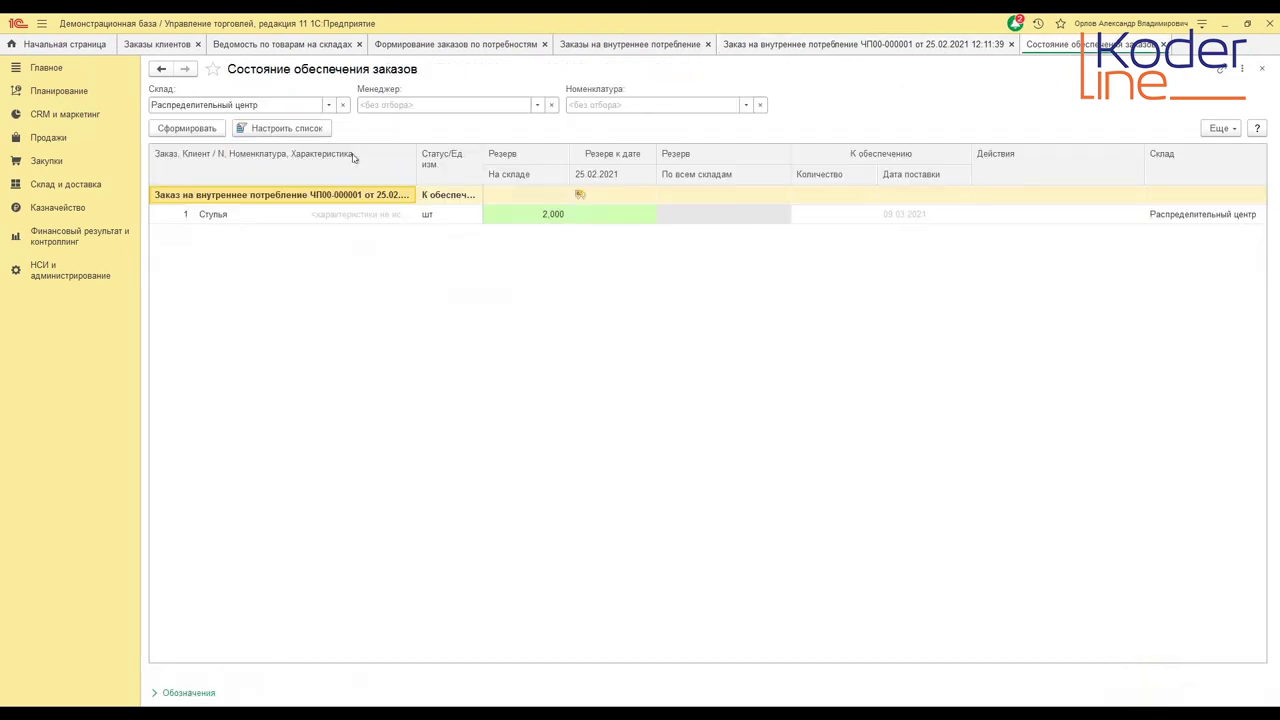
pyautogui.click(202, 129)
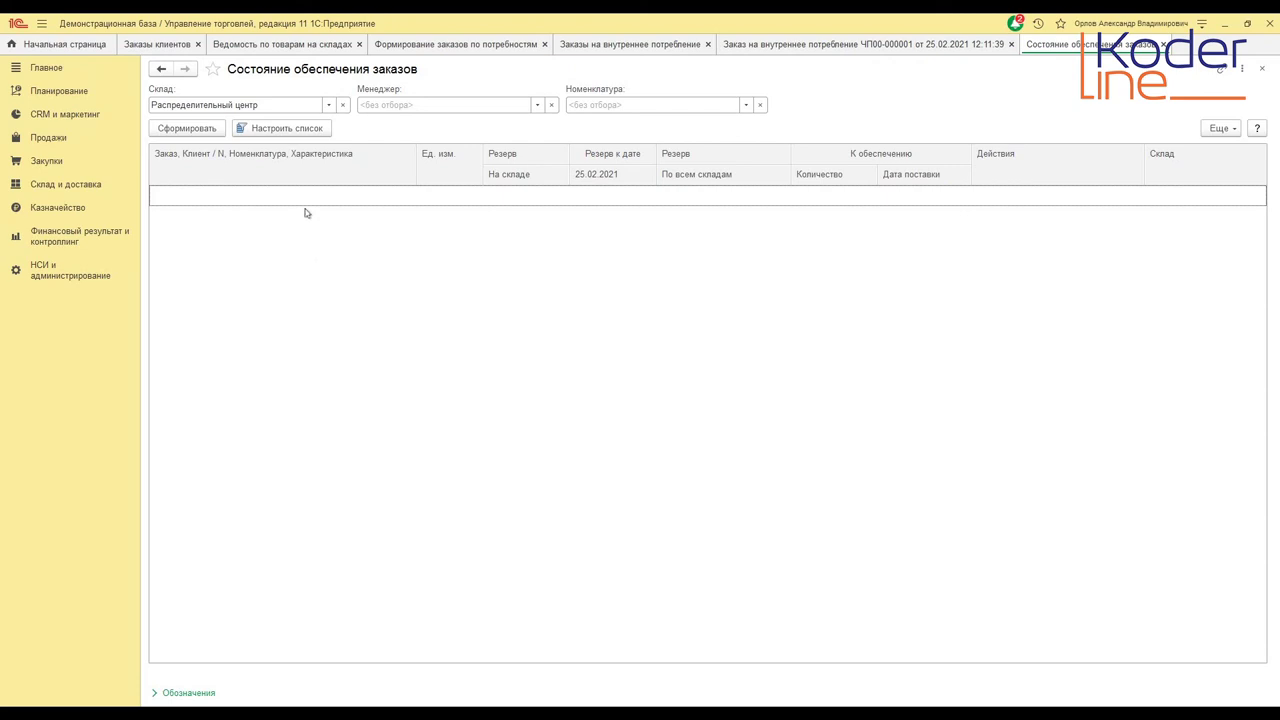
pyautogui.click(1163, 44)
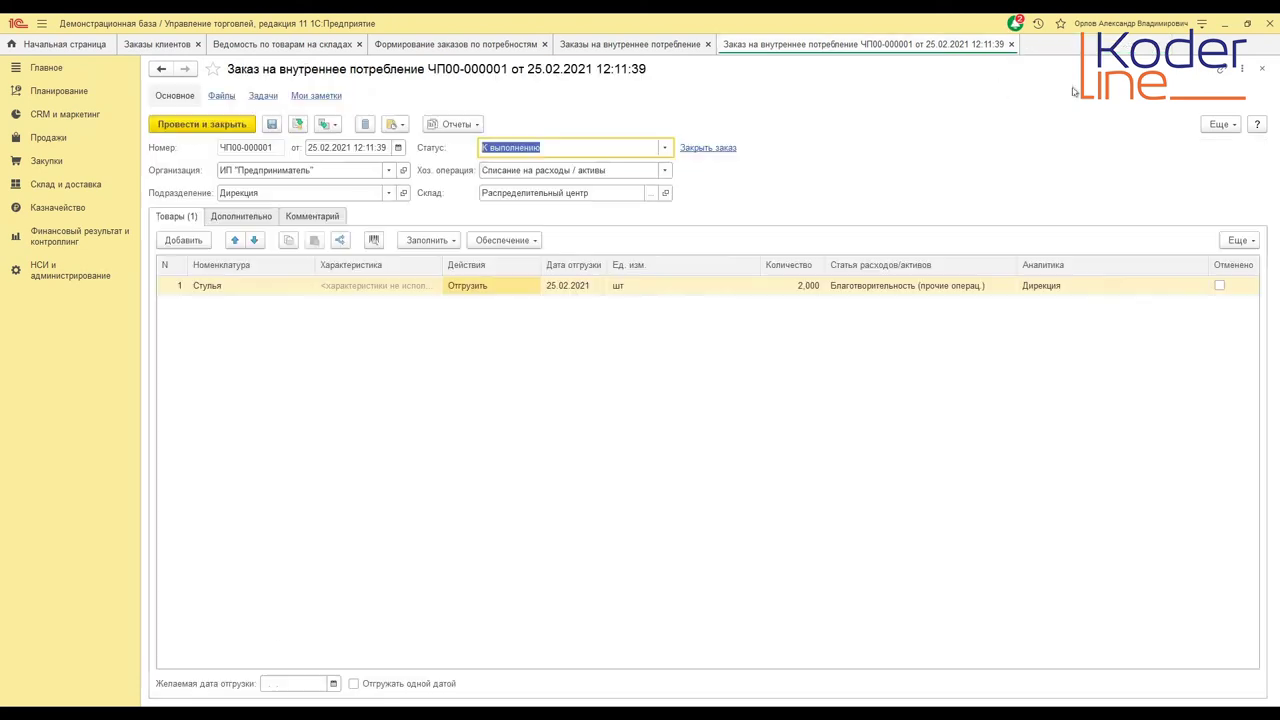
pyautogui.click(1011, 44)
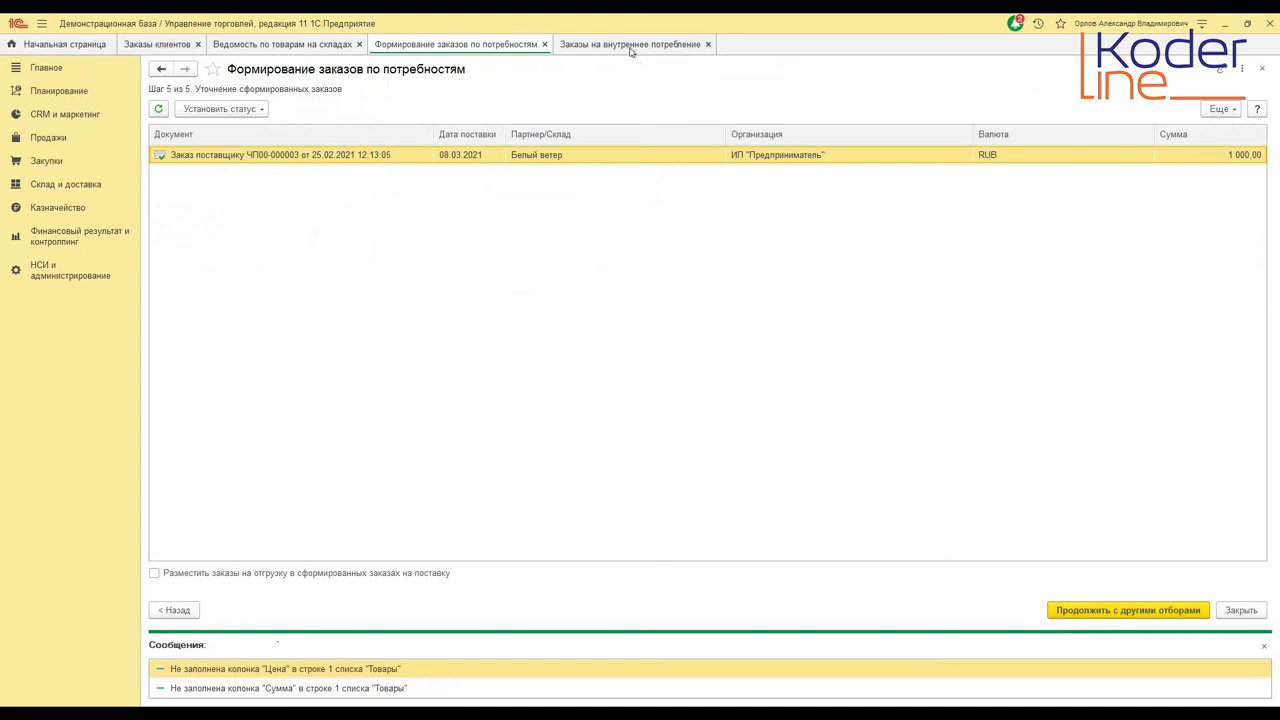
pyautogui.click(543, 44)
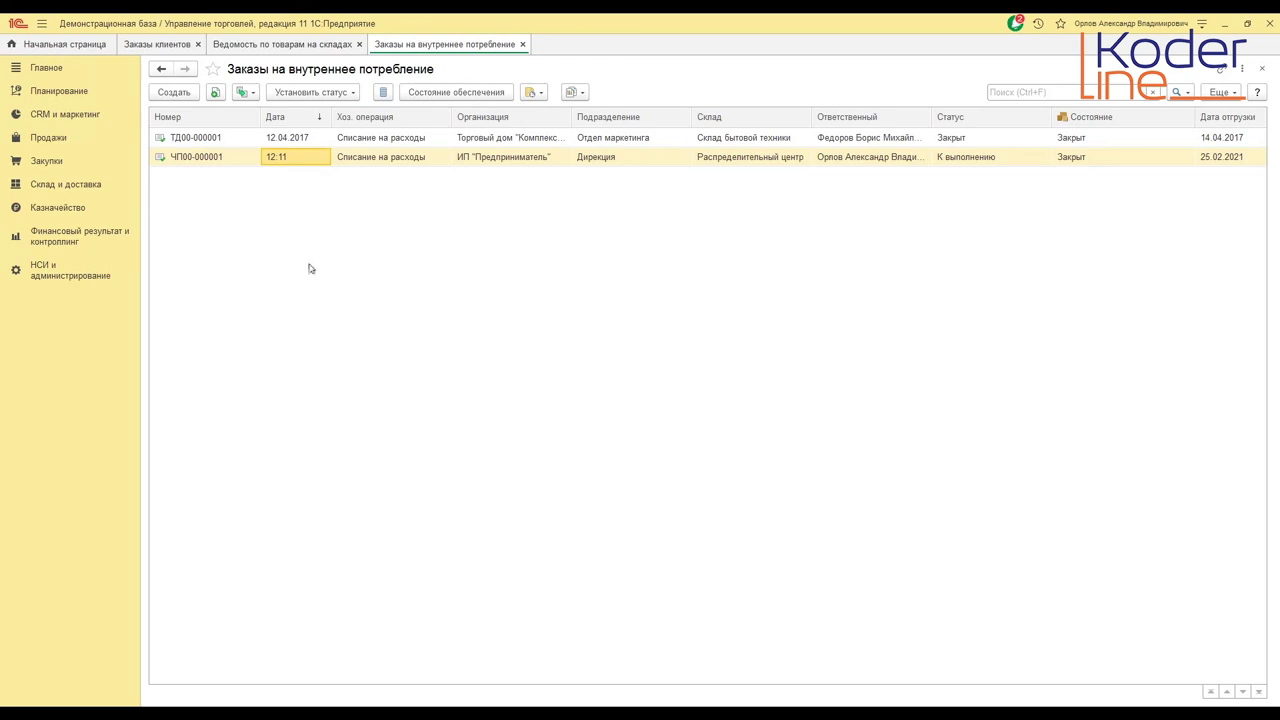
# - Review the purchase term, guaranteed shipment term and covered period of the supply method _Закупка комплектующих, then close it
pyautogui.click(76, 183)
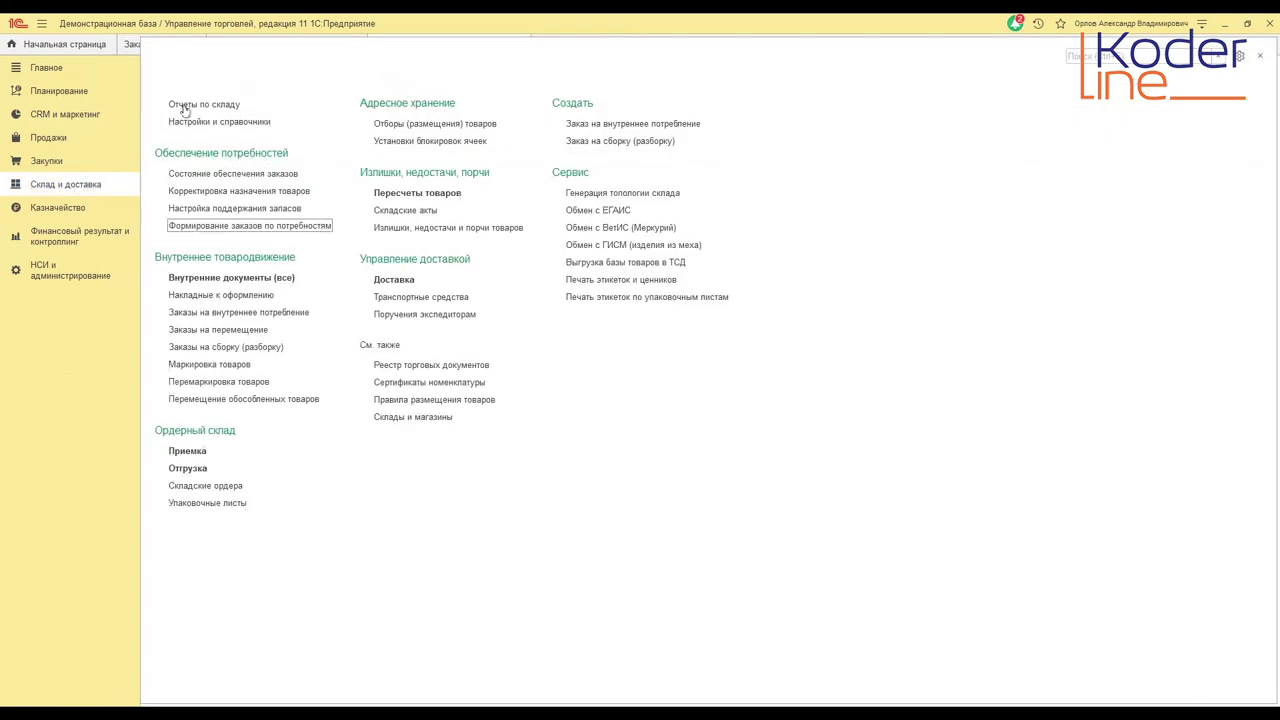
pyautogui.click(190, 121)
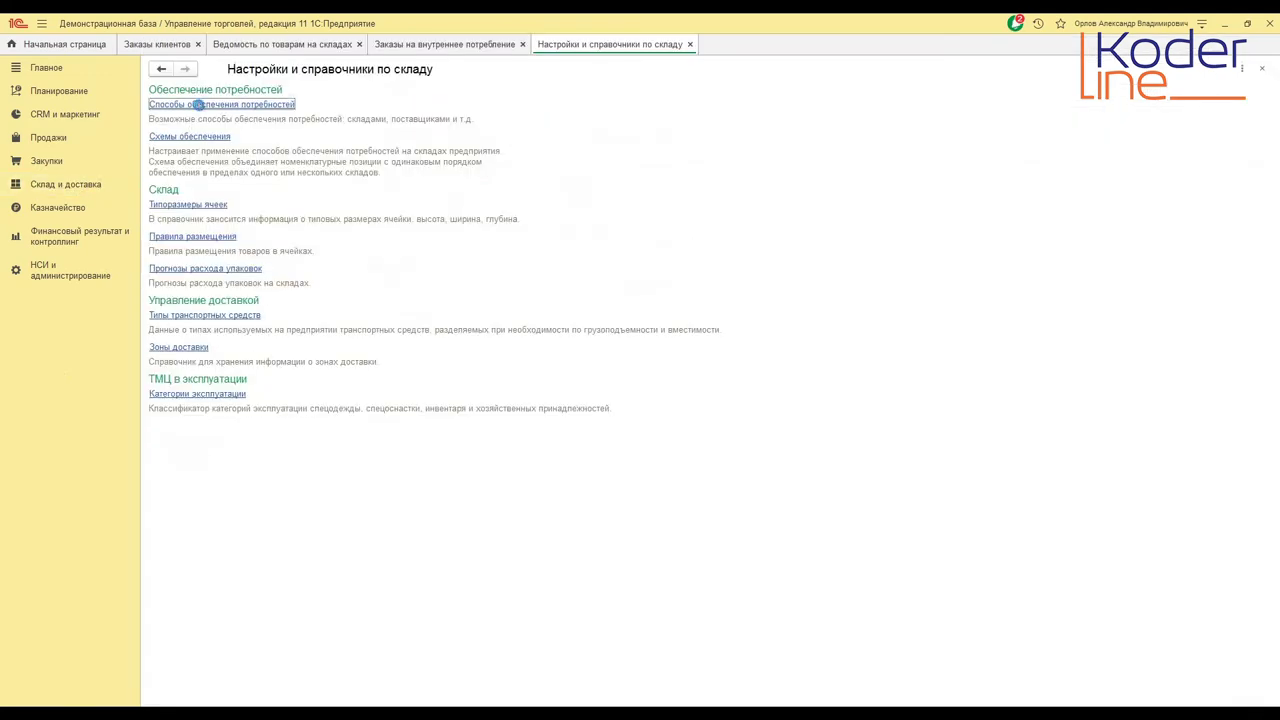
pyautogui.click(200, 104)
pyautogui.doubleClick(222, 143)
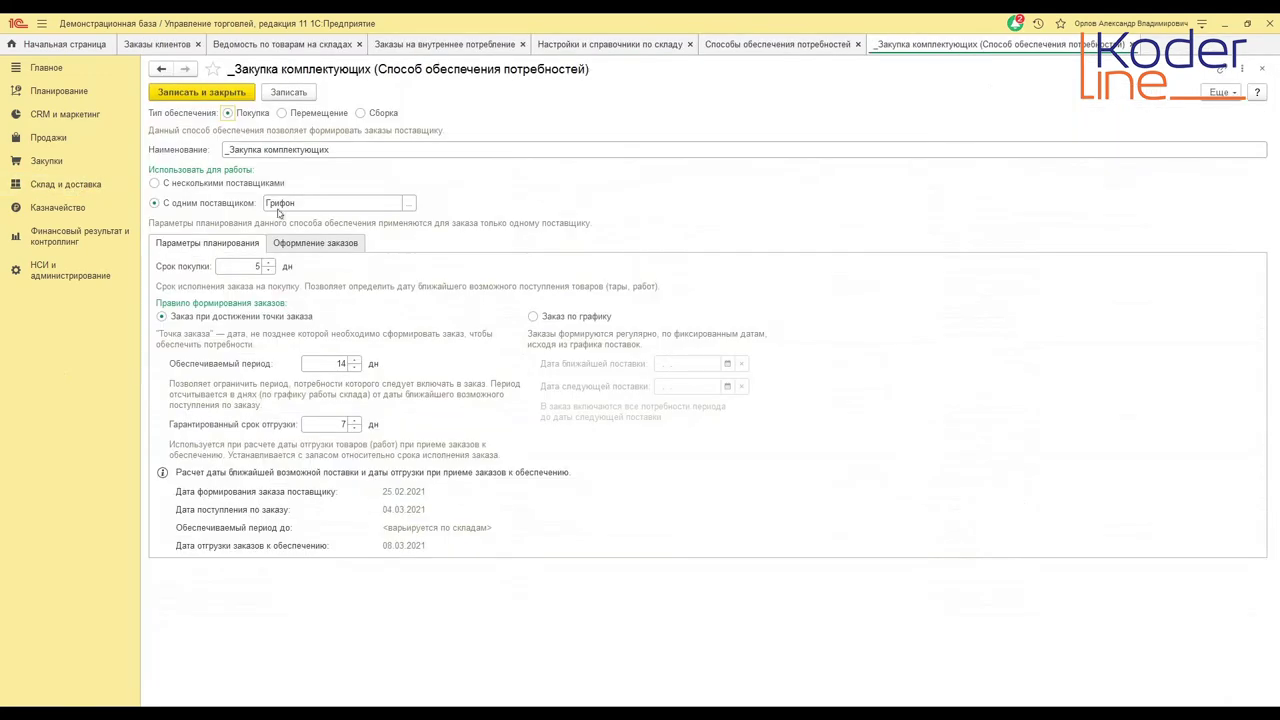
pyautogui.click(232, 268)
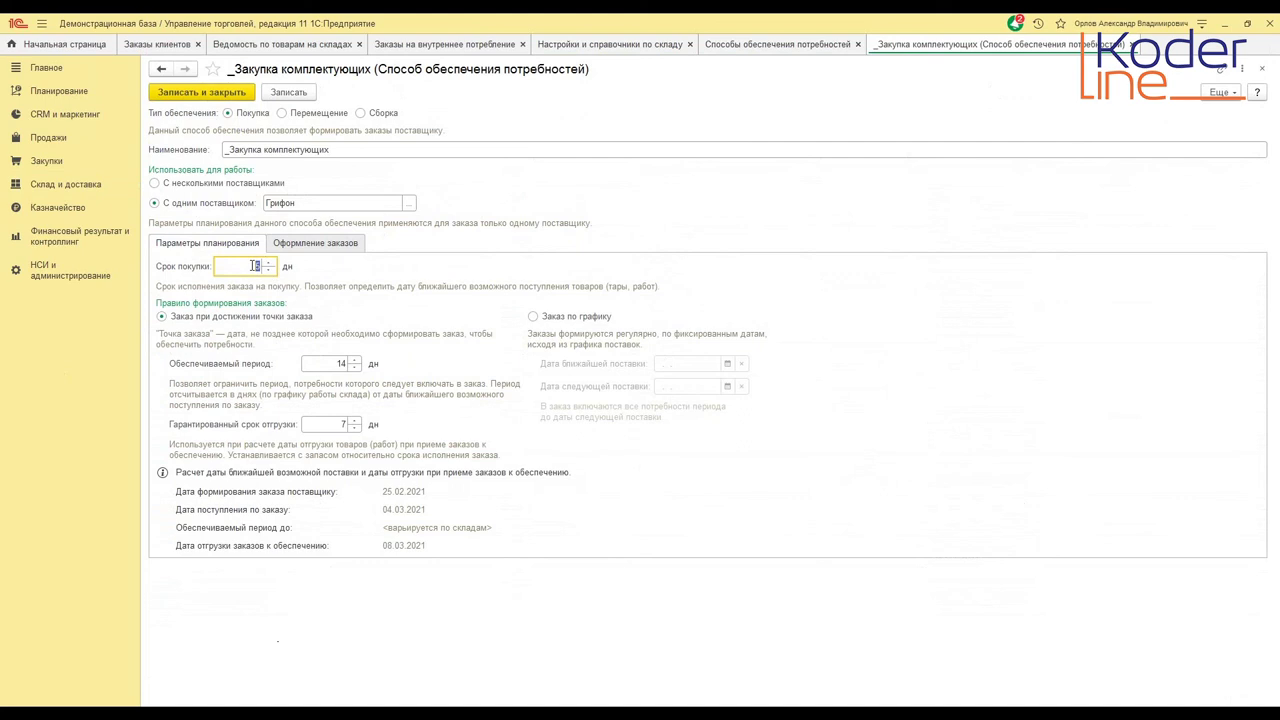
pyautogui.click(317, 424)
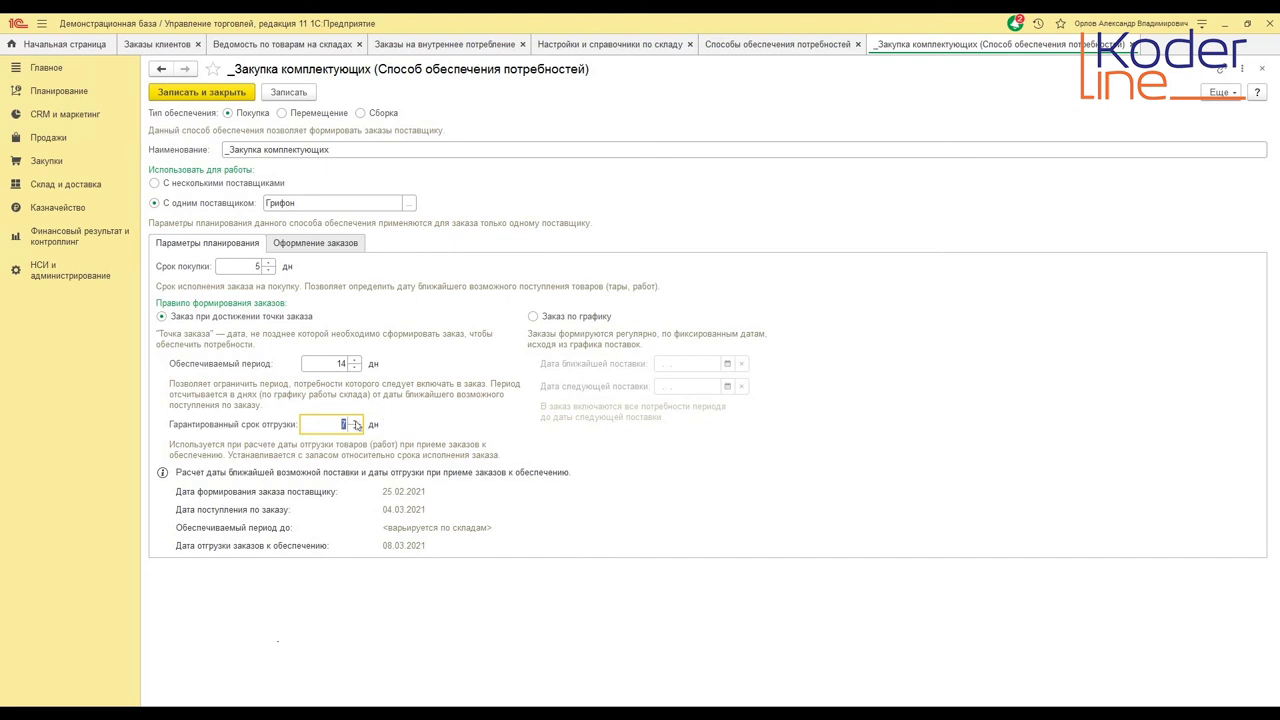
pyautogui.click(320, 366)
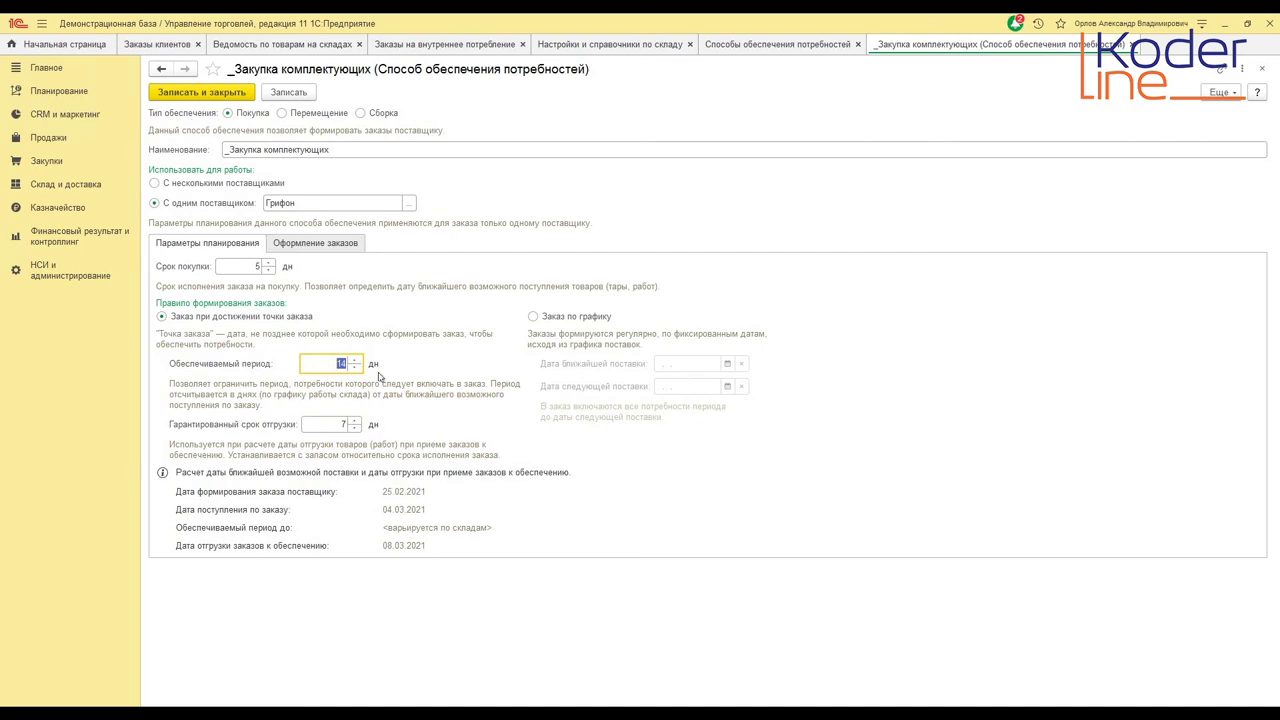
pyautogui.click(1132, 44)
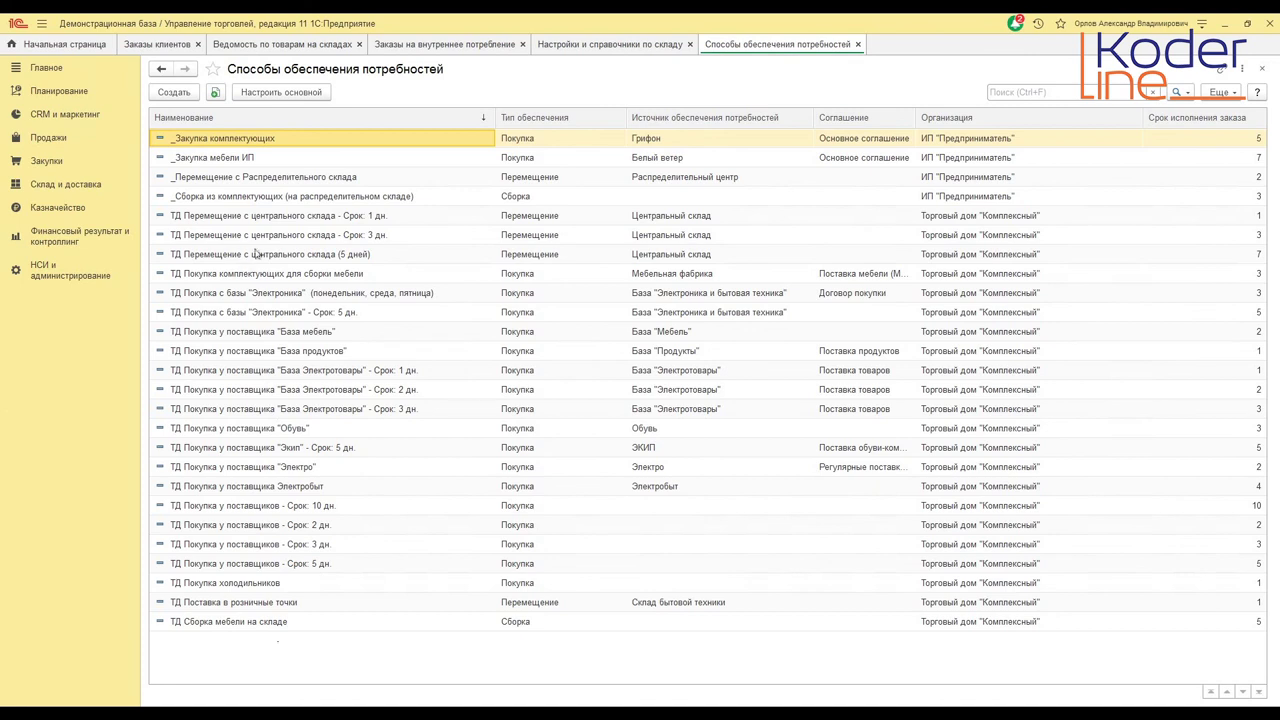
# - Open Заказы поставщикам, view the order creation form based on needs (По потребностям), and close the form
pyautogui.click(45, 186)
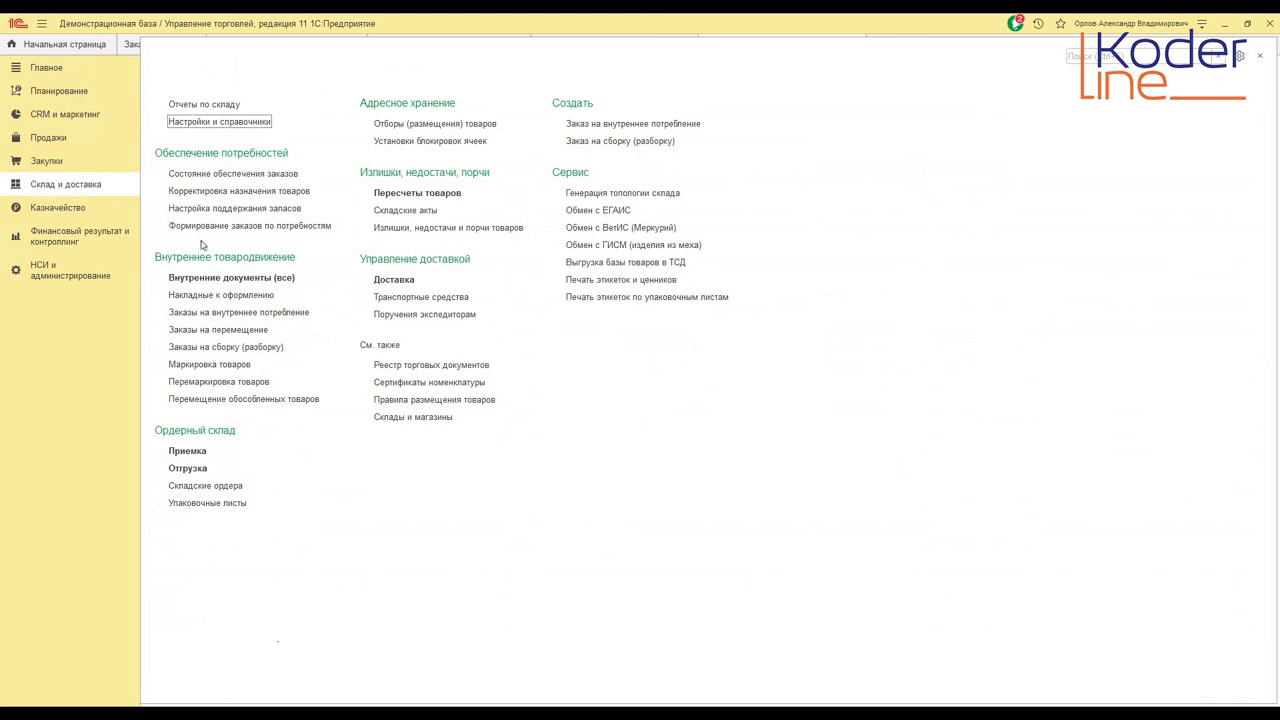
pyautogui.click(68, 140)
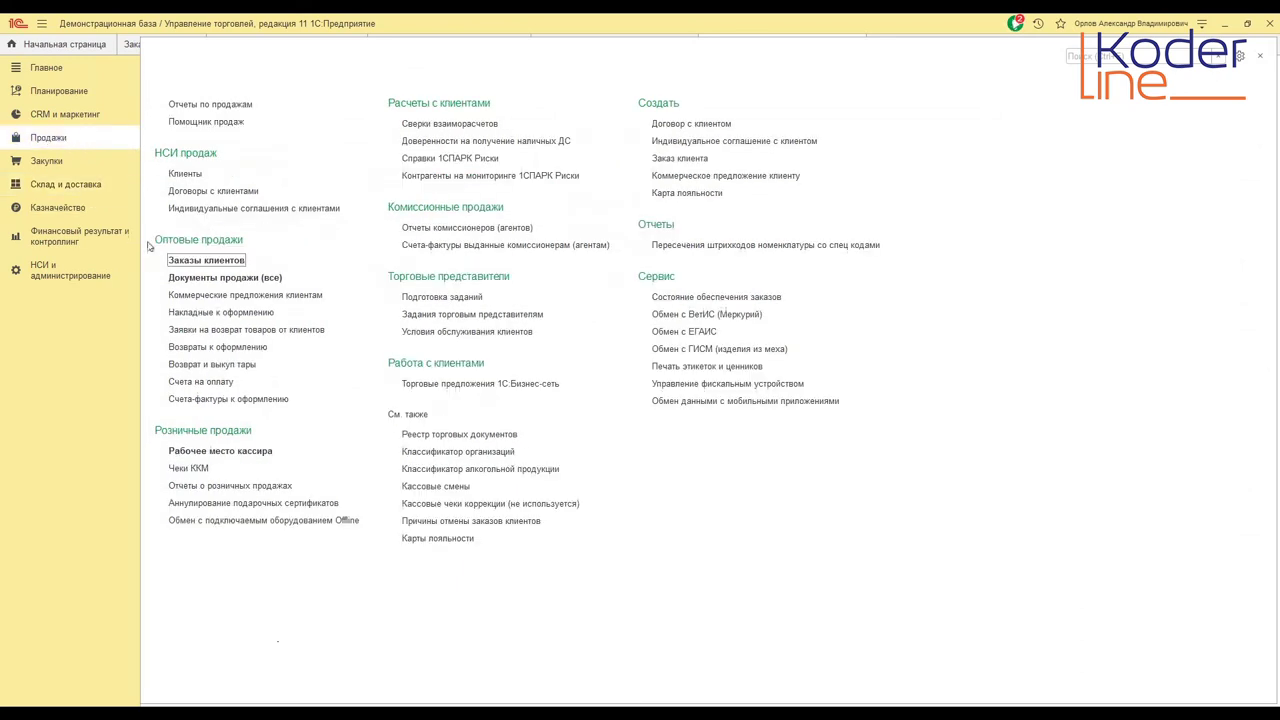
pyautogui.click(45, 163)
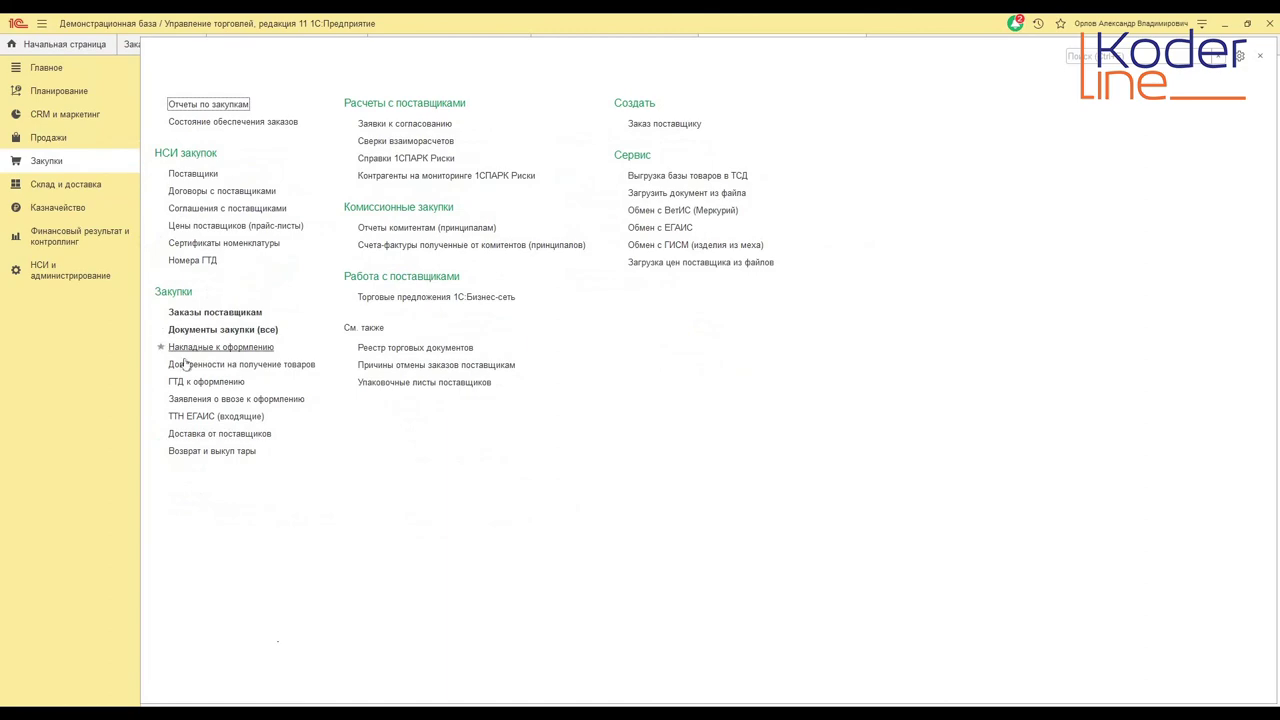
pyautogui.click(198, 311)
pyautogui.click(177, 129)
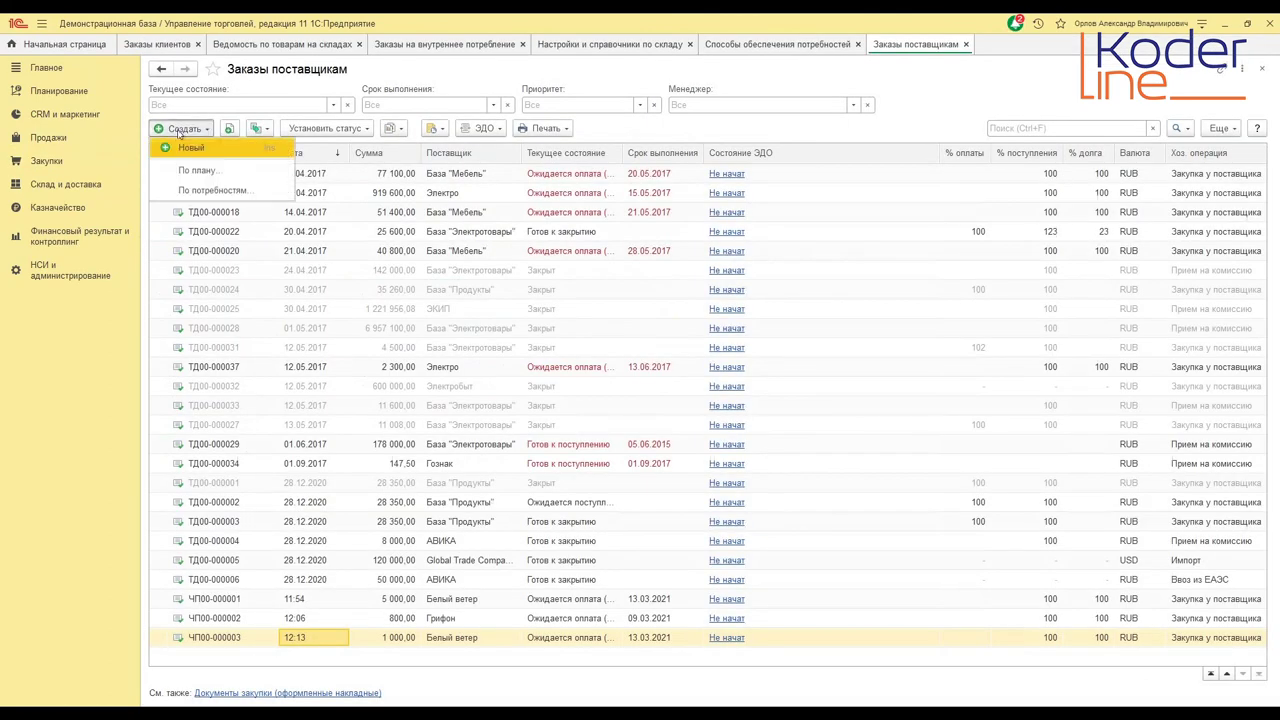
pyautogui.click(220, 194)
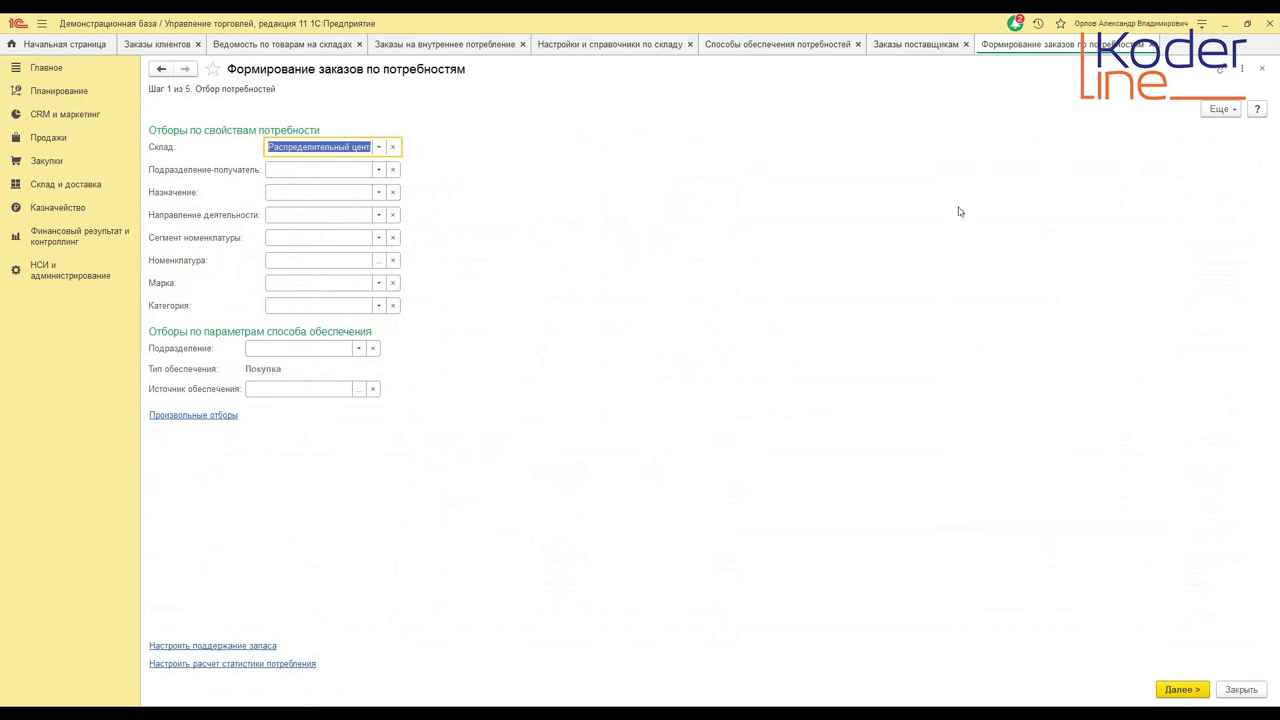
pyautogui.click(1262, 72)
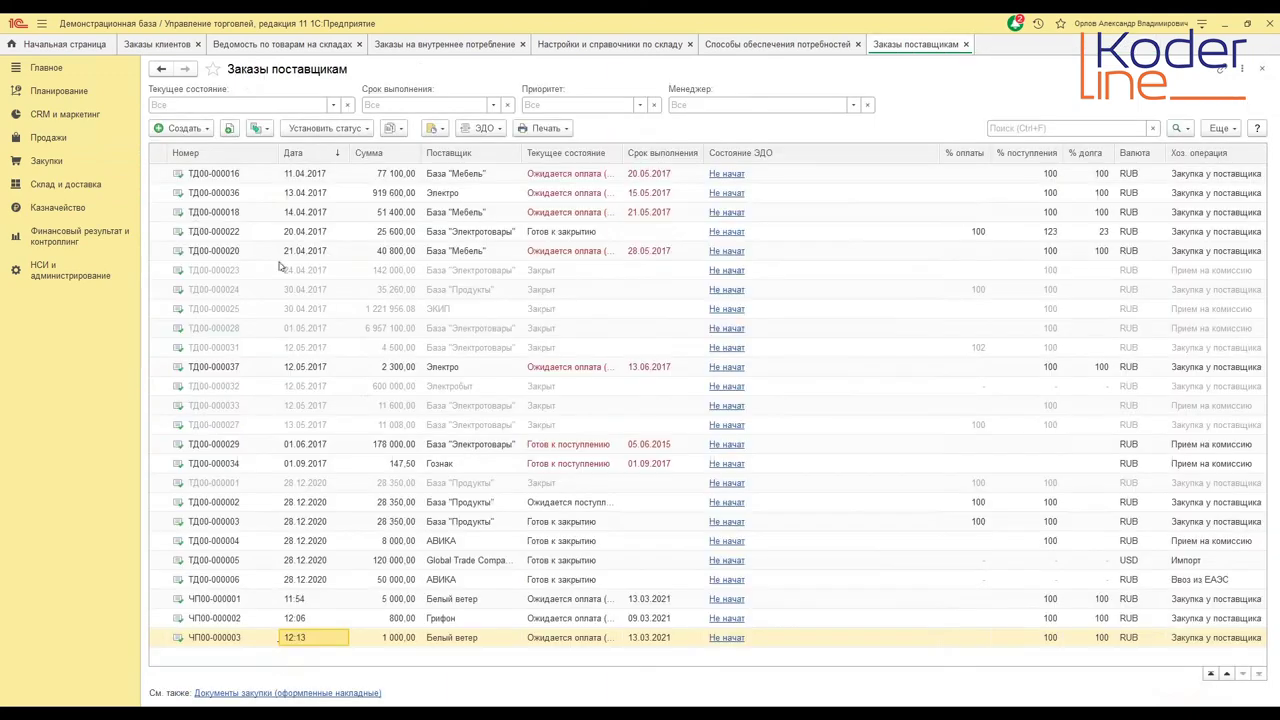
# - Examine the document types available for creation in Внутренние документы (все), including the Перемещение товаров operations, and close the journal
pyautogui.click(62, 186)
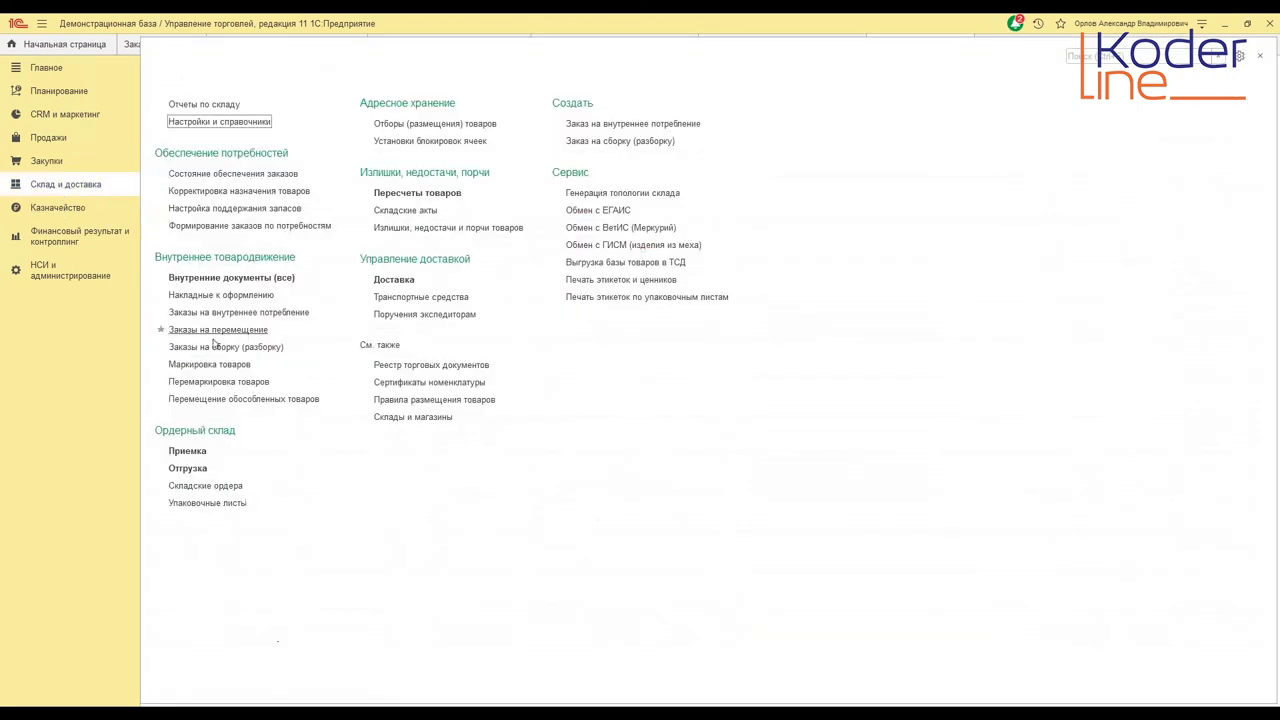
pyautogui.click(203, 275)
pyautogui.click(180, 133)
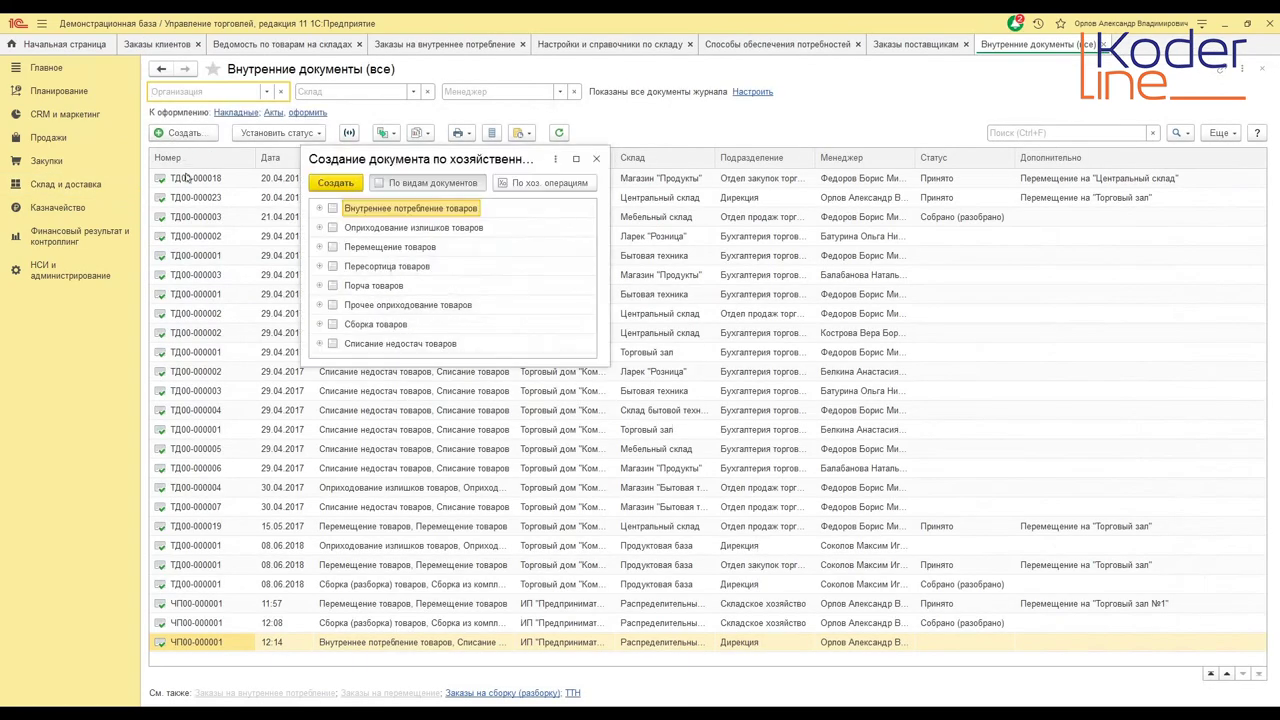
pyautogui.click(319, 247)
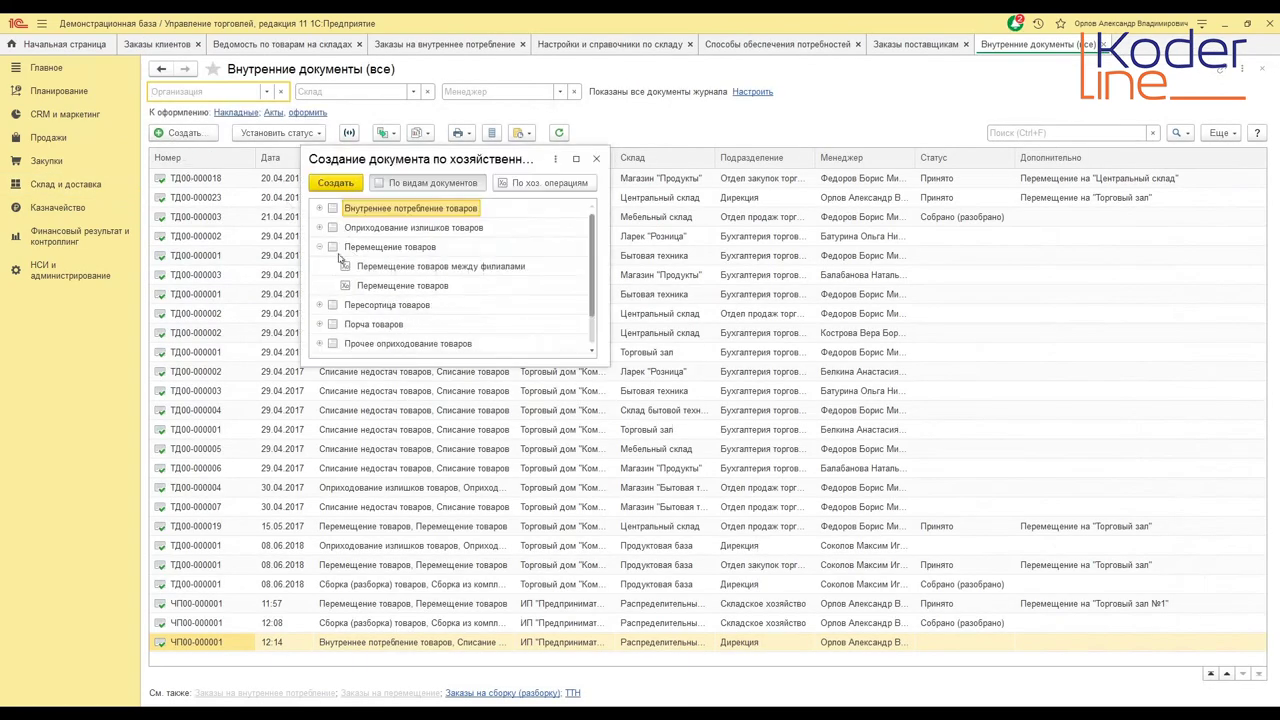
pyautogui.click(385, 249)
pyautogui.doubleClick(386, 251)
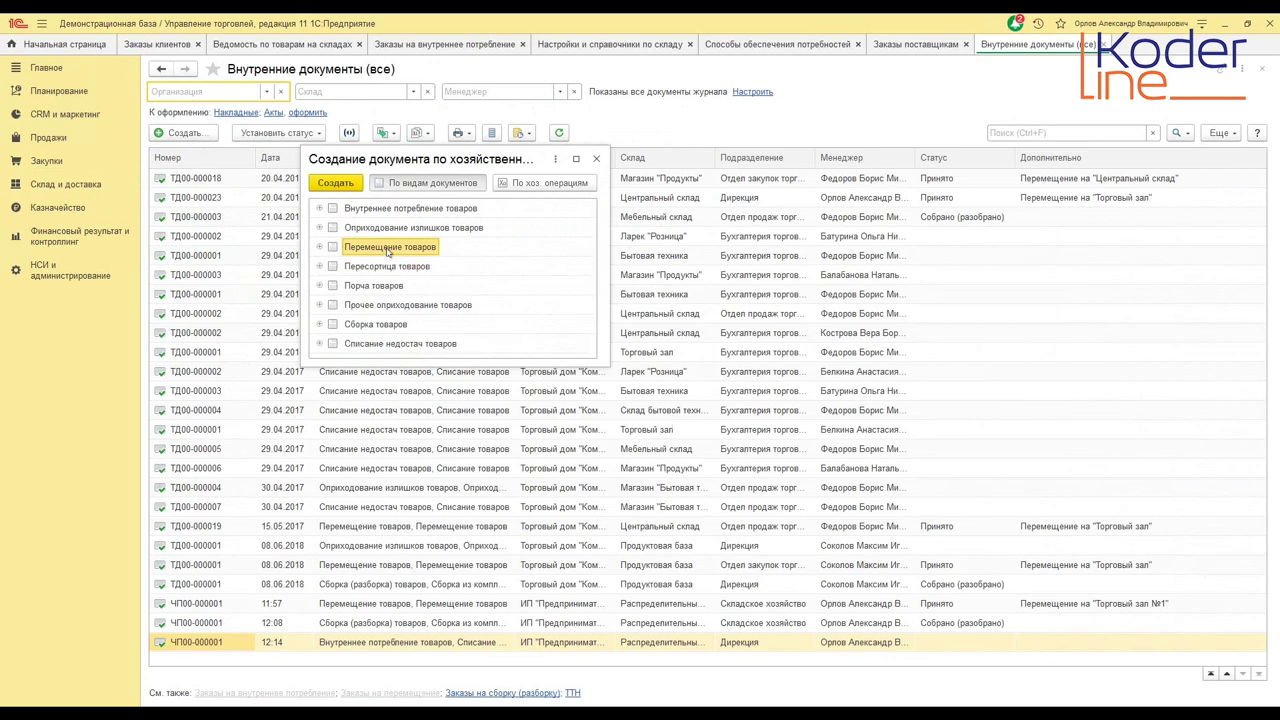
pyautogui.click(597, 160)
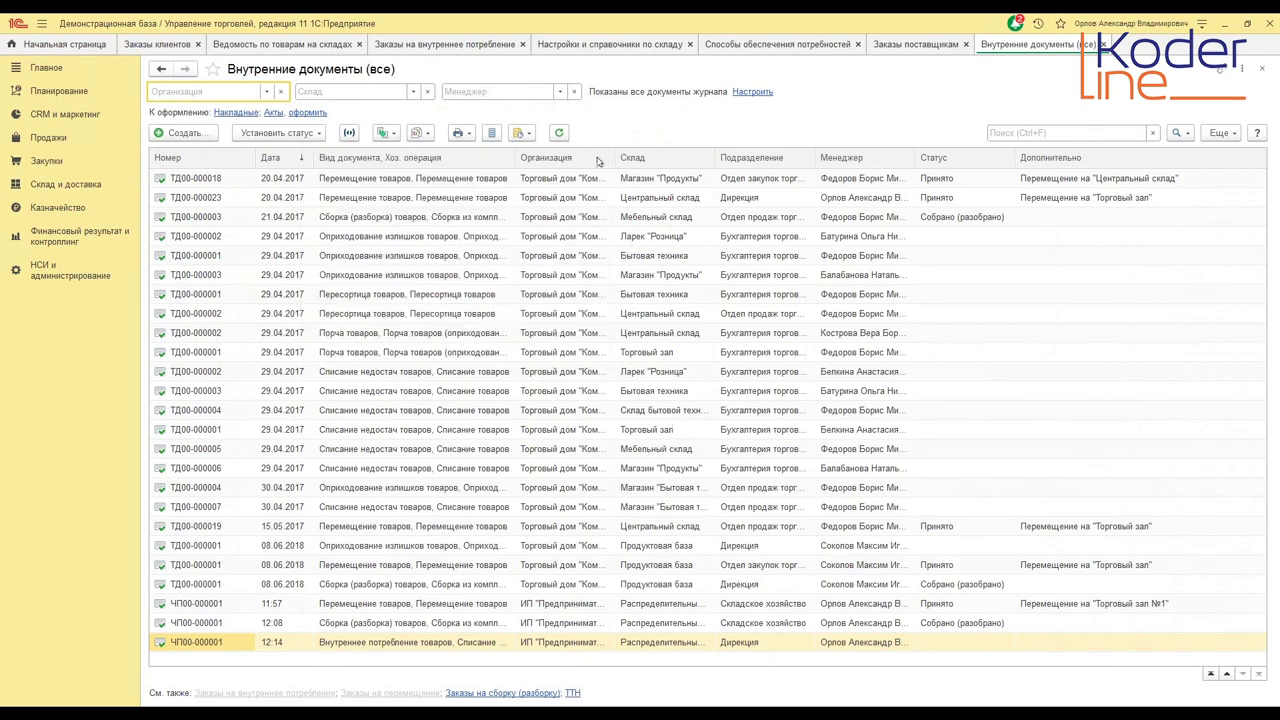
pyautogui.click(1103, 44)
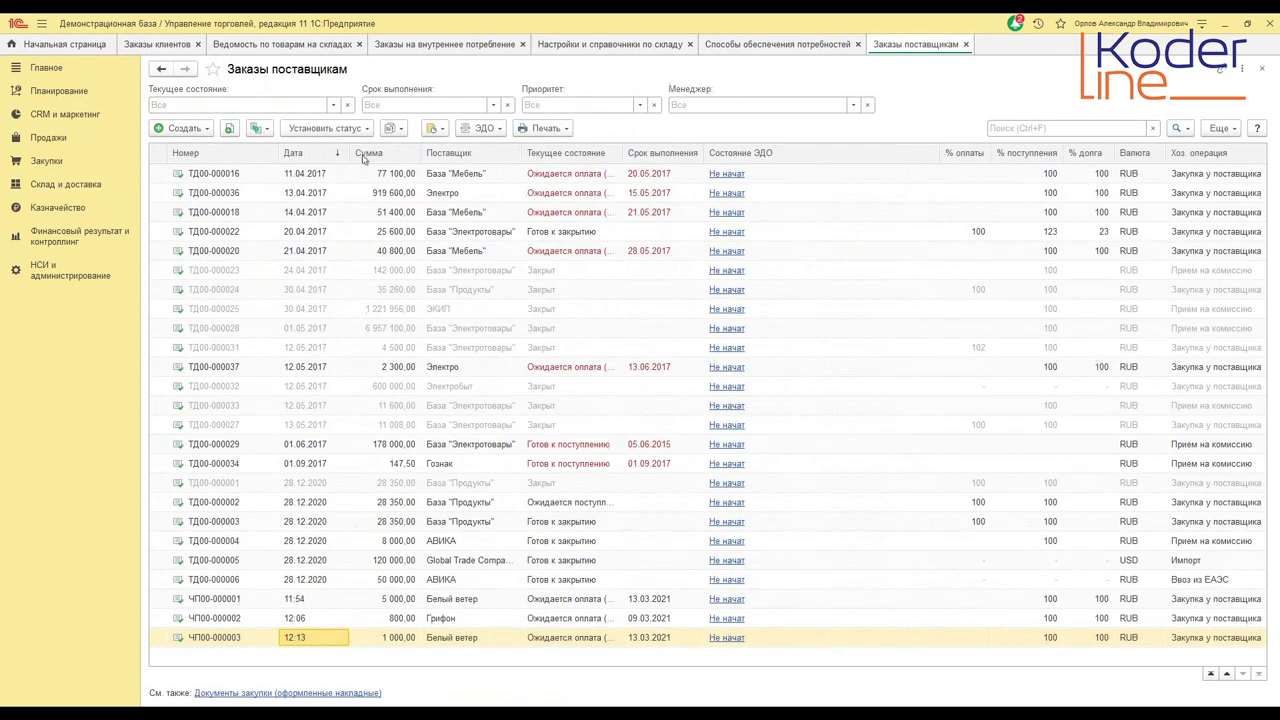
# - View the creation options in Заказы на сборку (разборку), including По потребностям, and close the list
pyautogui.click(44, 186)
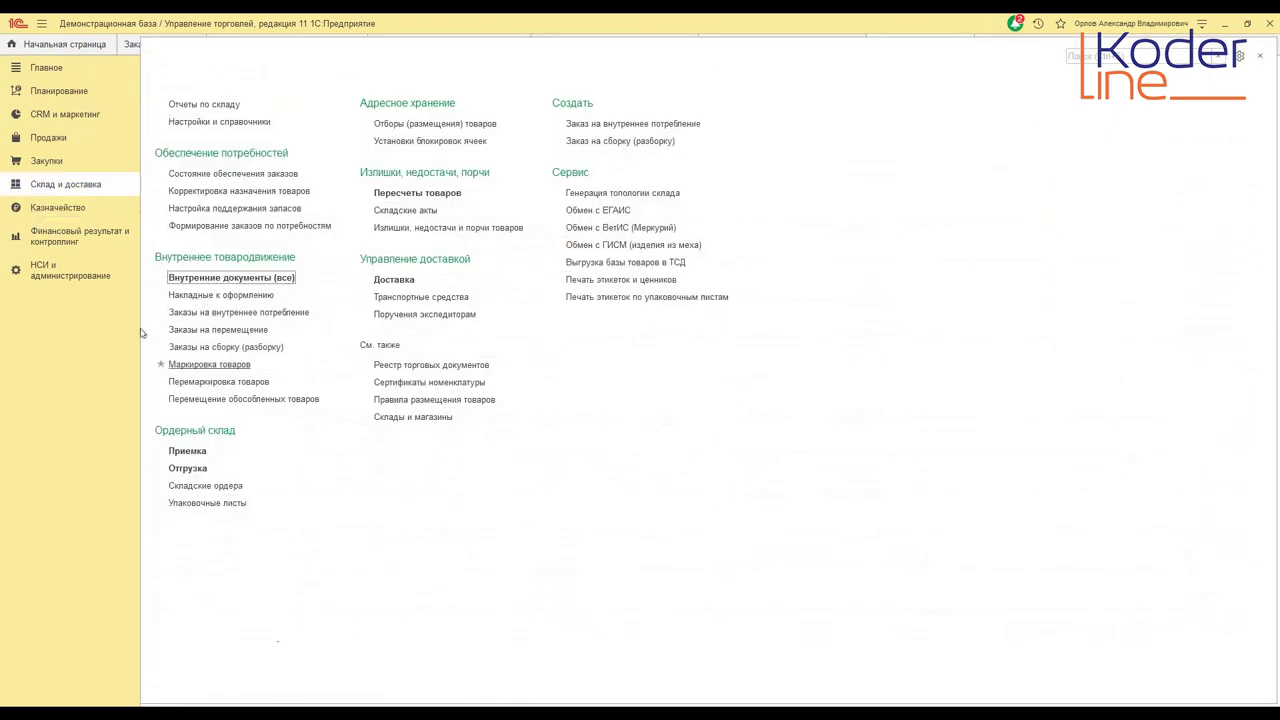
pyautogui.click(180, 347)
pyautogui.click(190, 97)
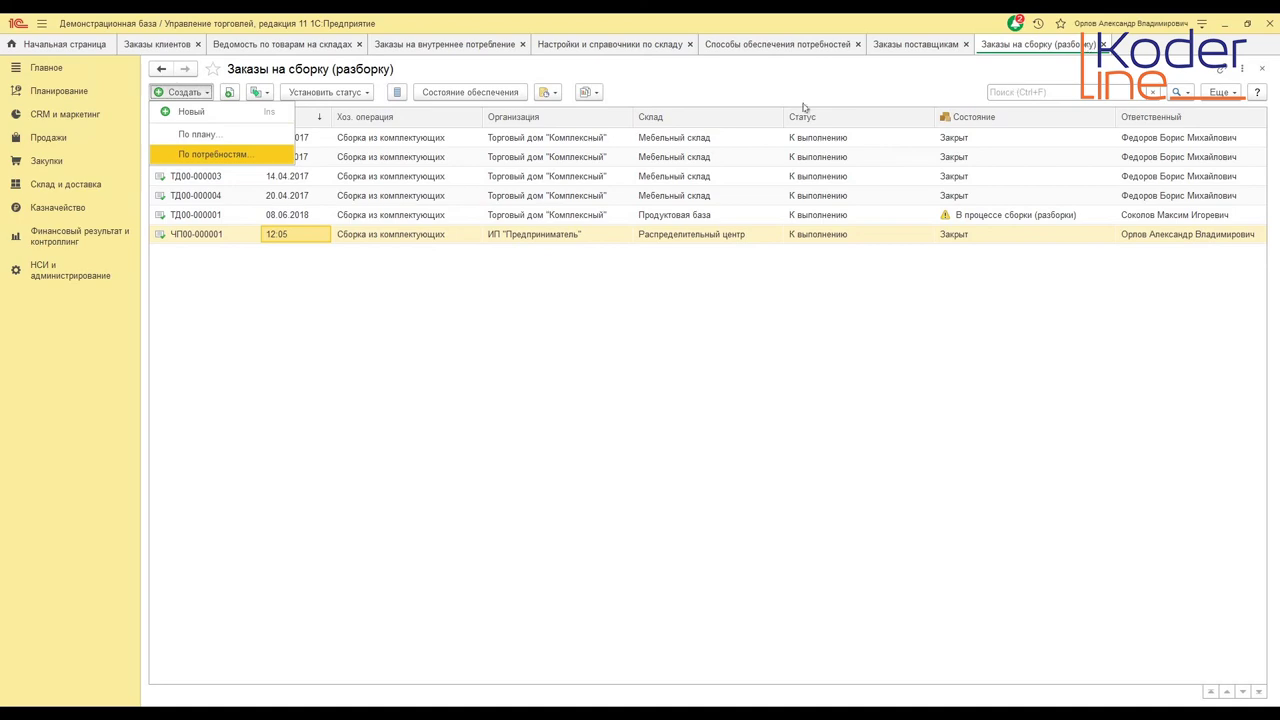
pyautogui.click(1103, 44)
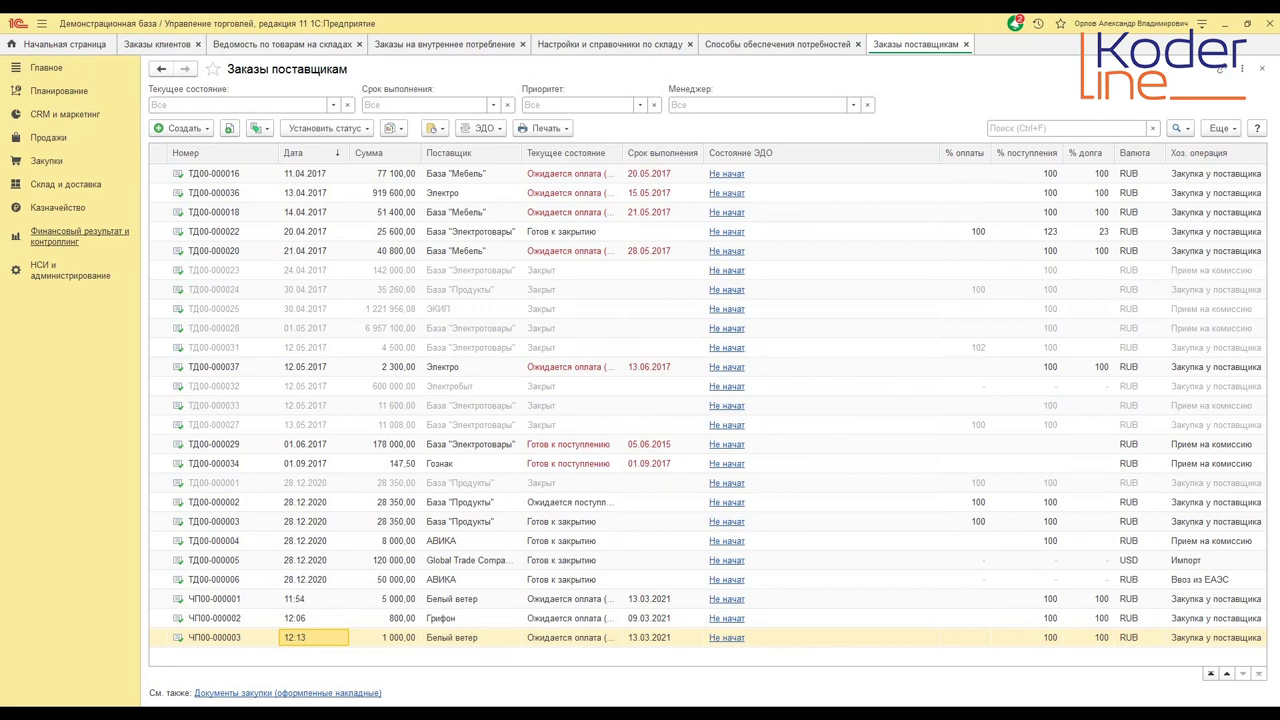
# - Open the Состояние обеспечения заказов workplace from the warehouse section for a look and close it
pyautogui.click(60, 185)
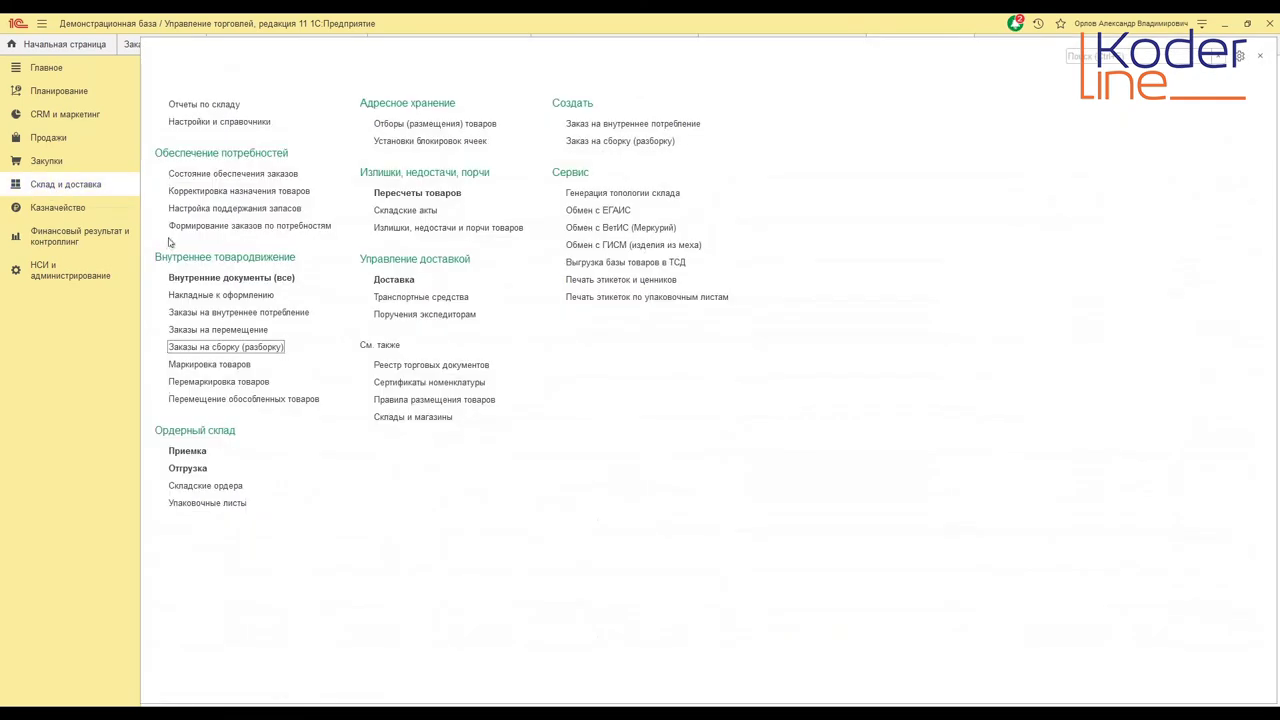
pyautogui.click(210, 175)
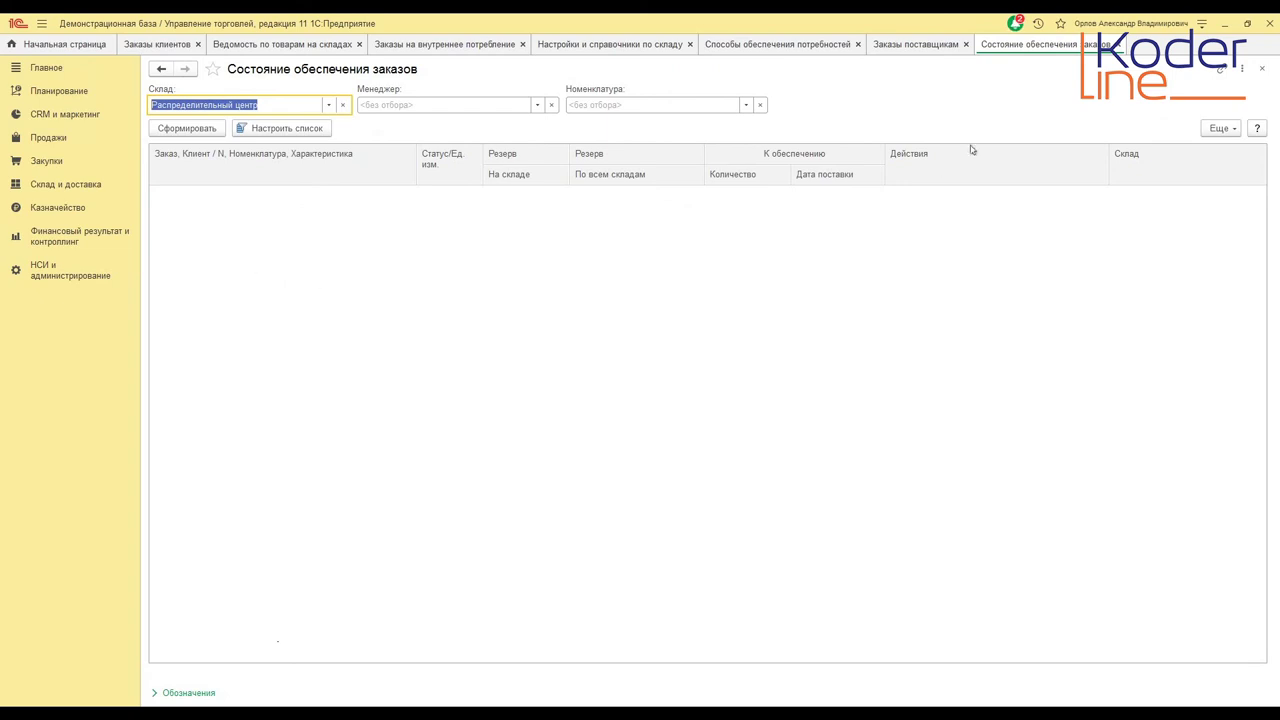
pyautogui.click(1118, 45)
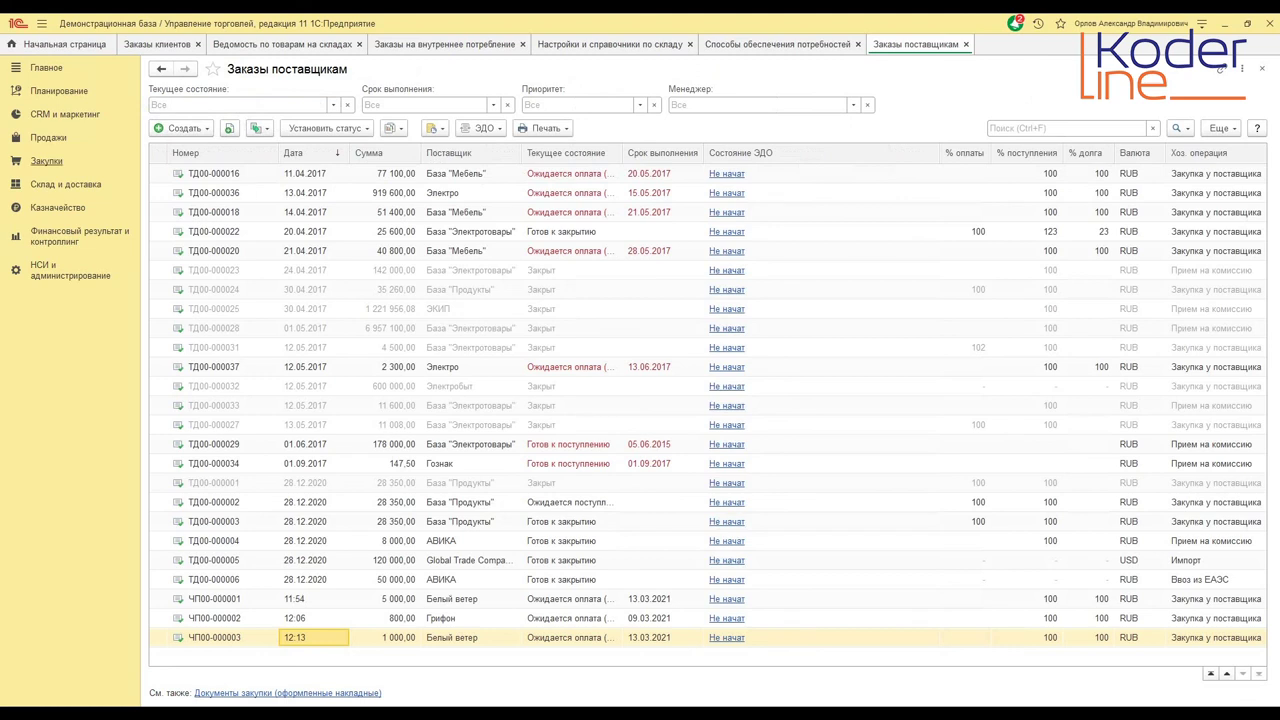